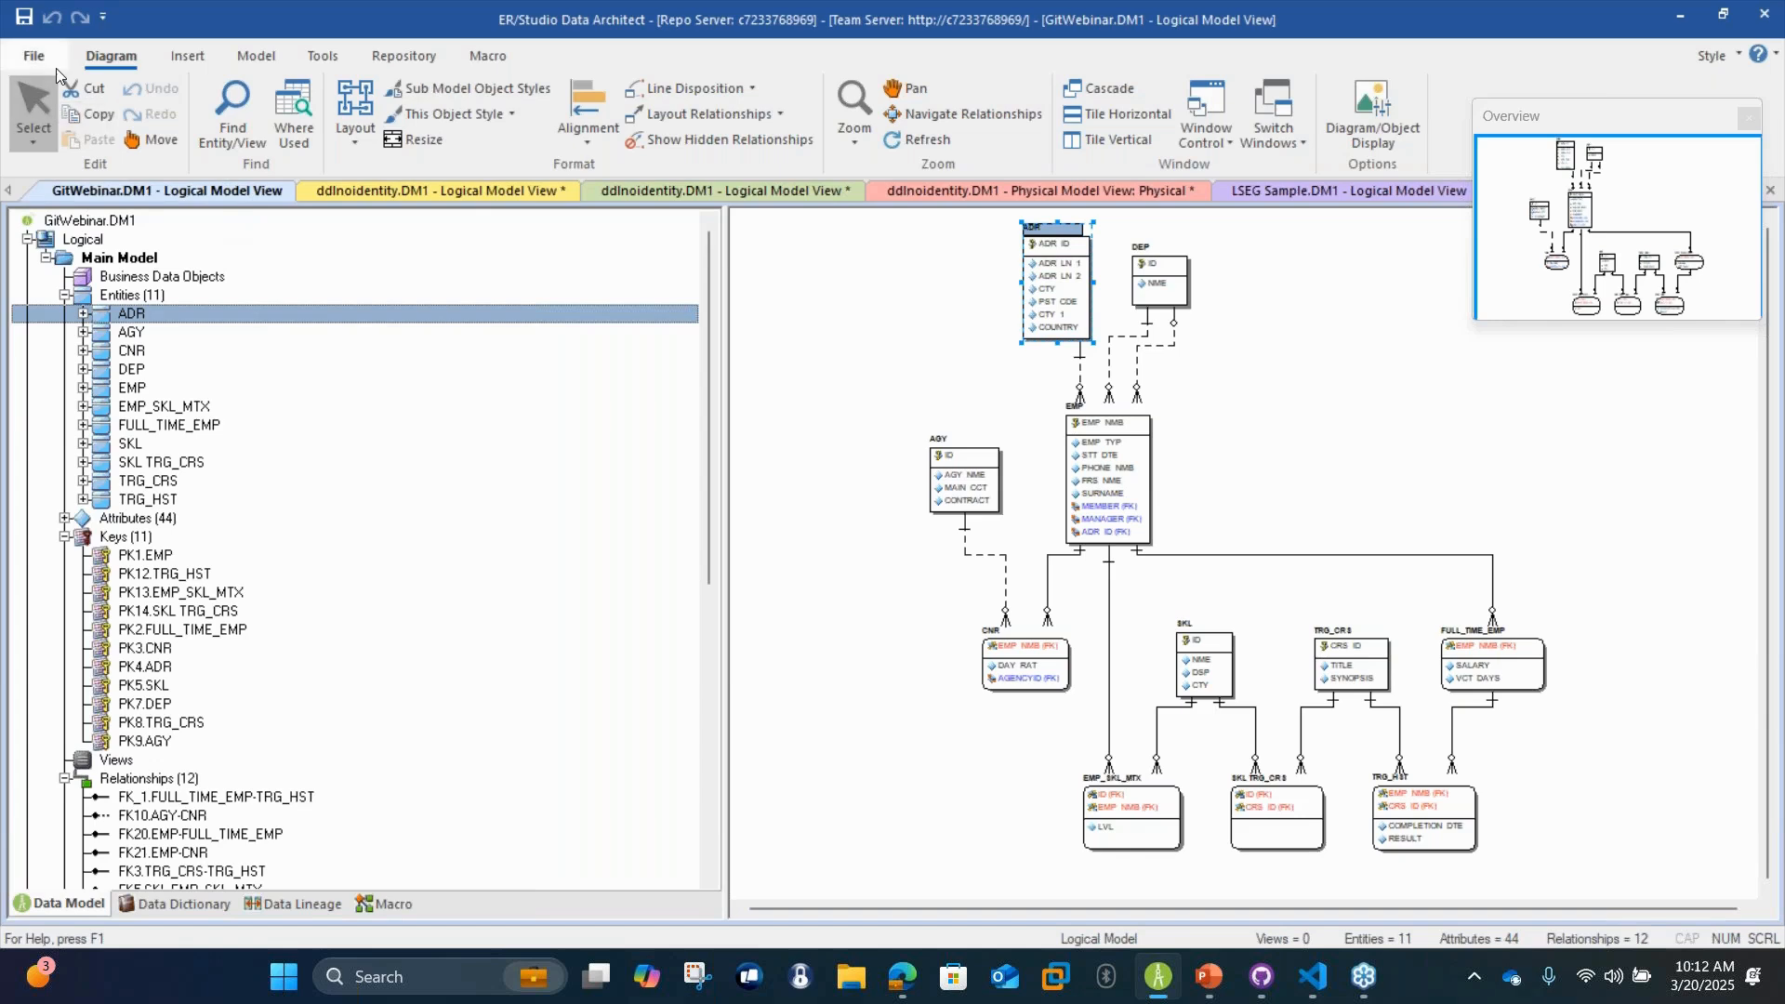
# Start a new model by reverse-engineering an existing database
pyautogui.click(54, 65)
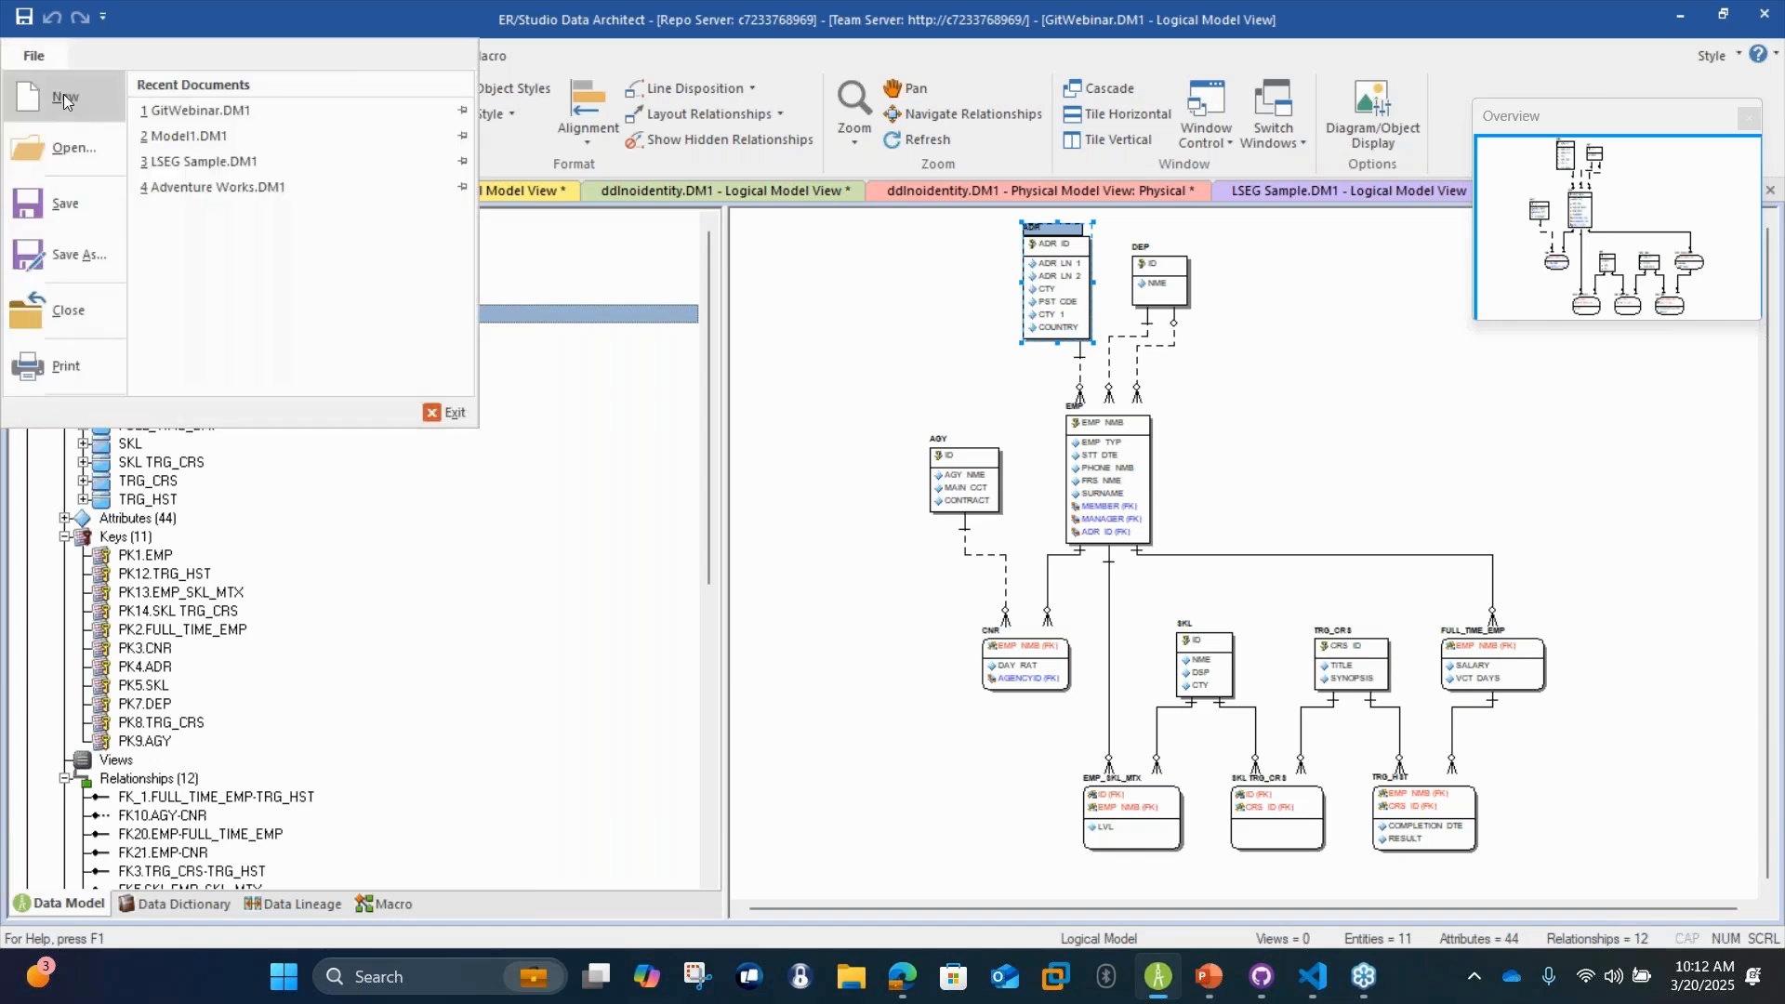
pyautogui.click(63, 93)
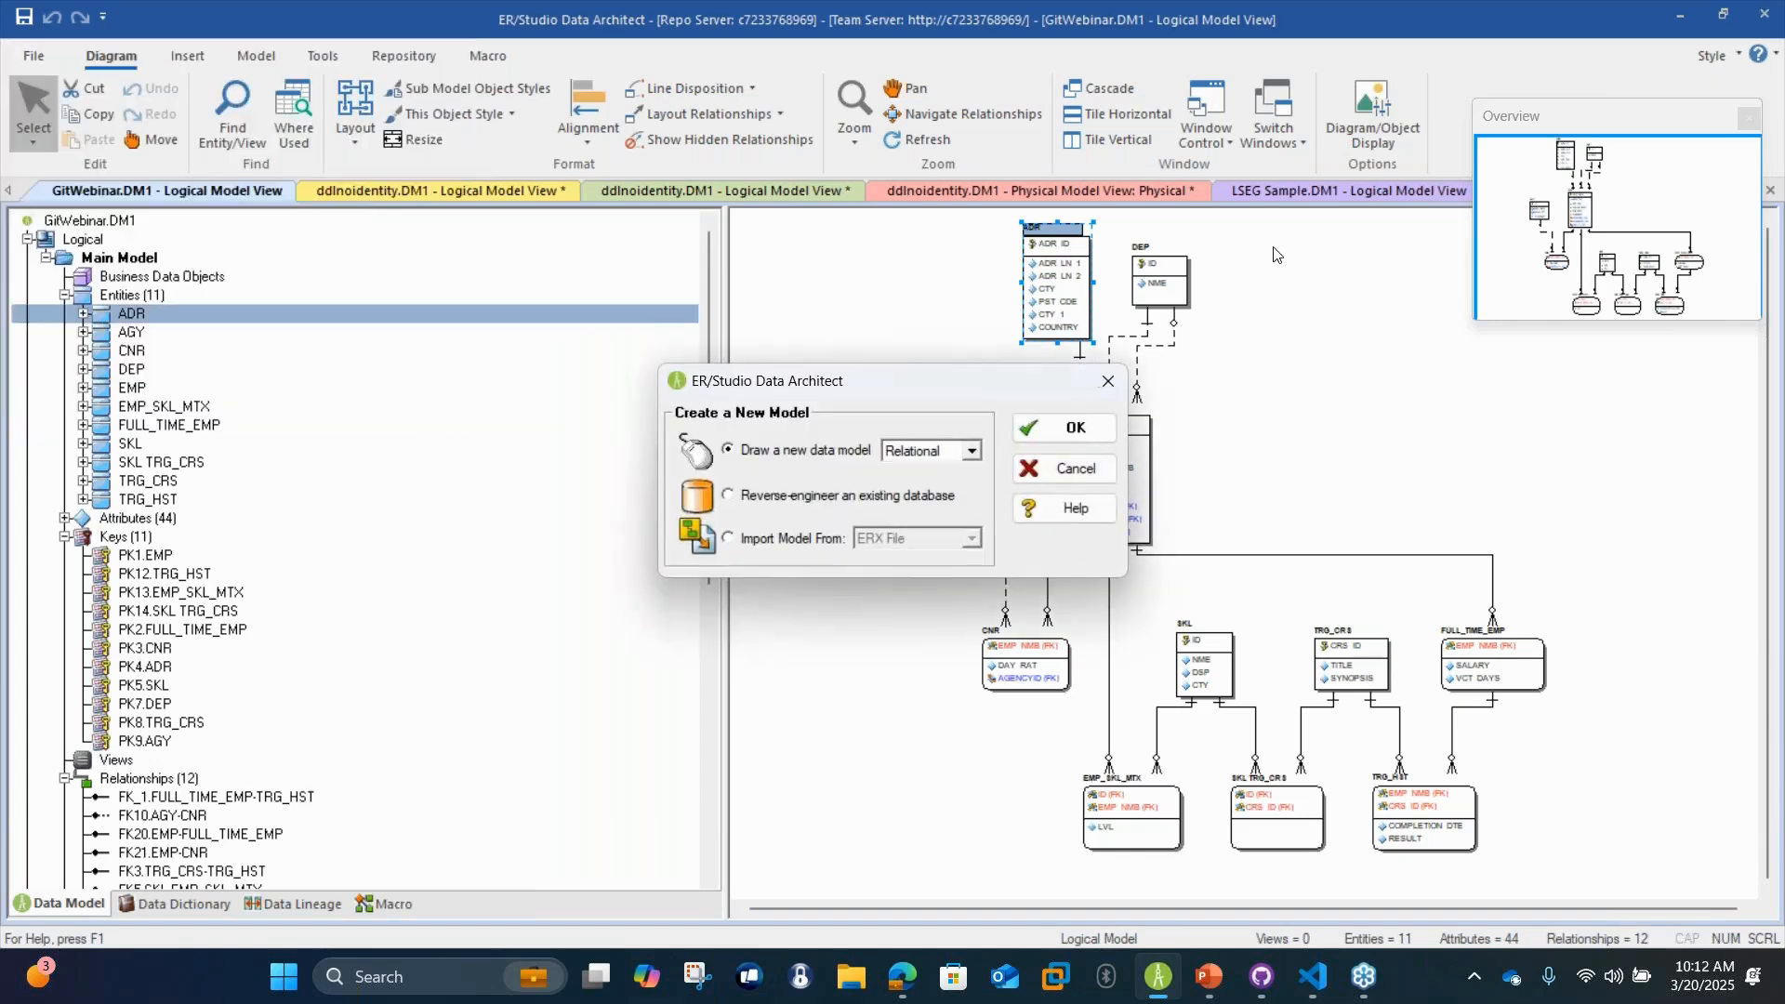
pyautogui.click(867, 498)
pyautogui.click(1037, 427)
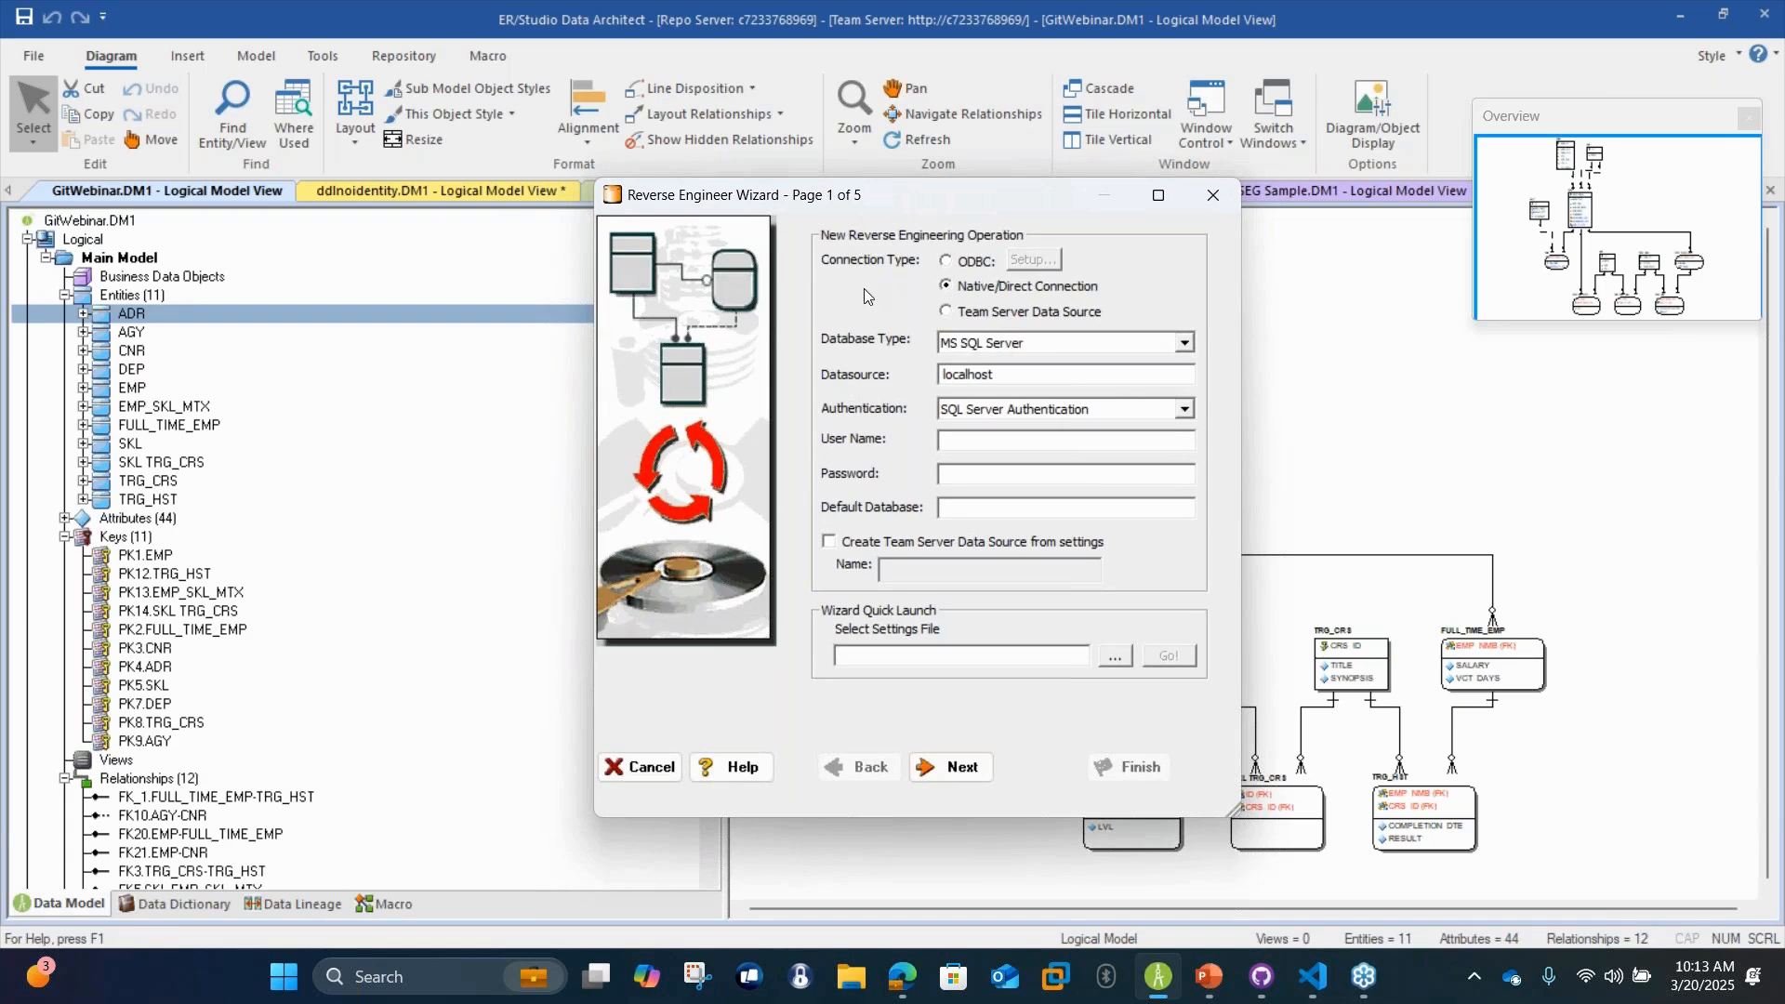
# Set up a native connection to the MS SQL Server datasource localhost using Windows Authentication
pyautogui.click(1183, 350)
pyautogui.click(1185, 409)
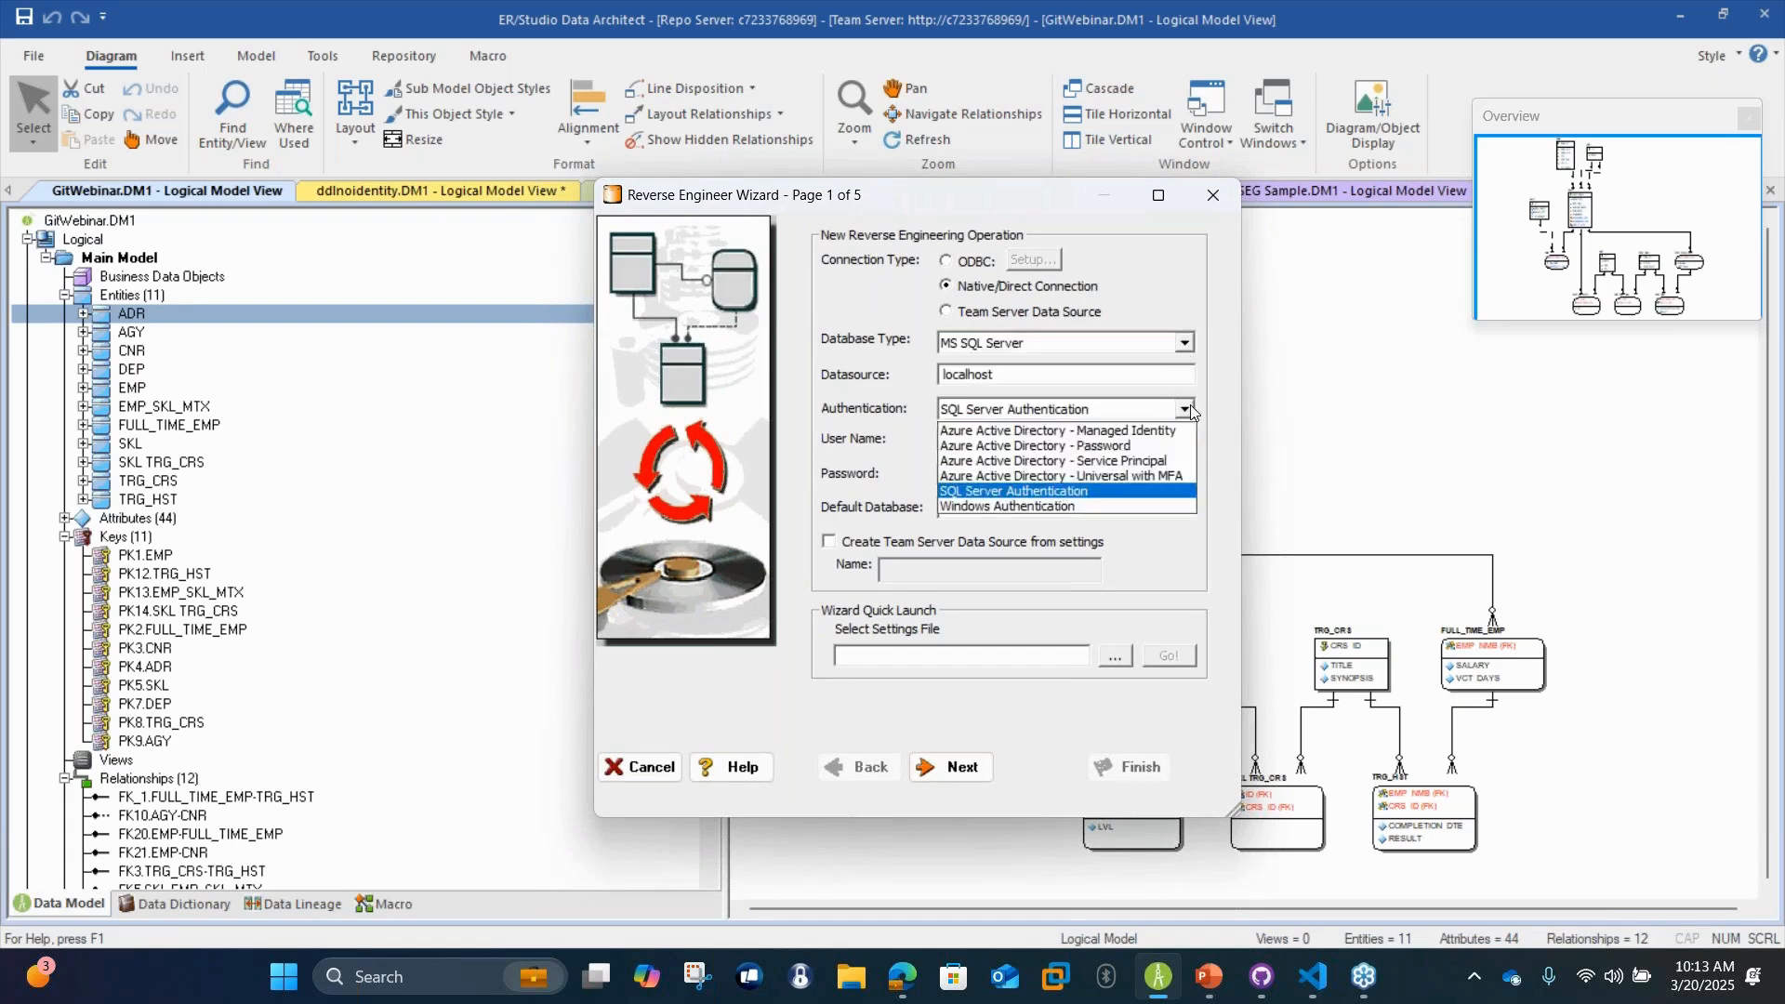
pyautogui.click(1153, 507)
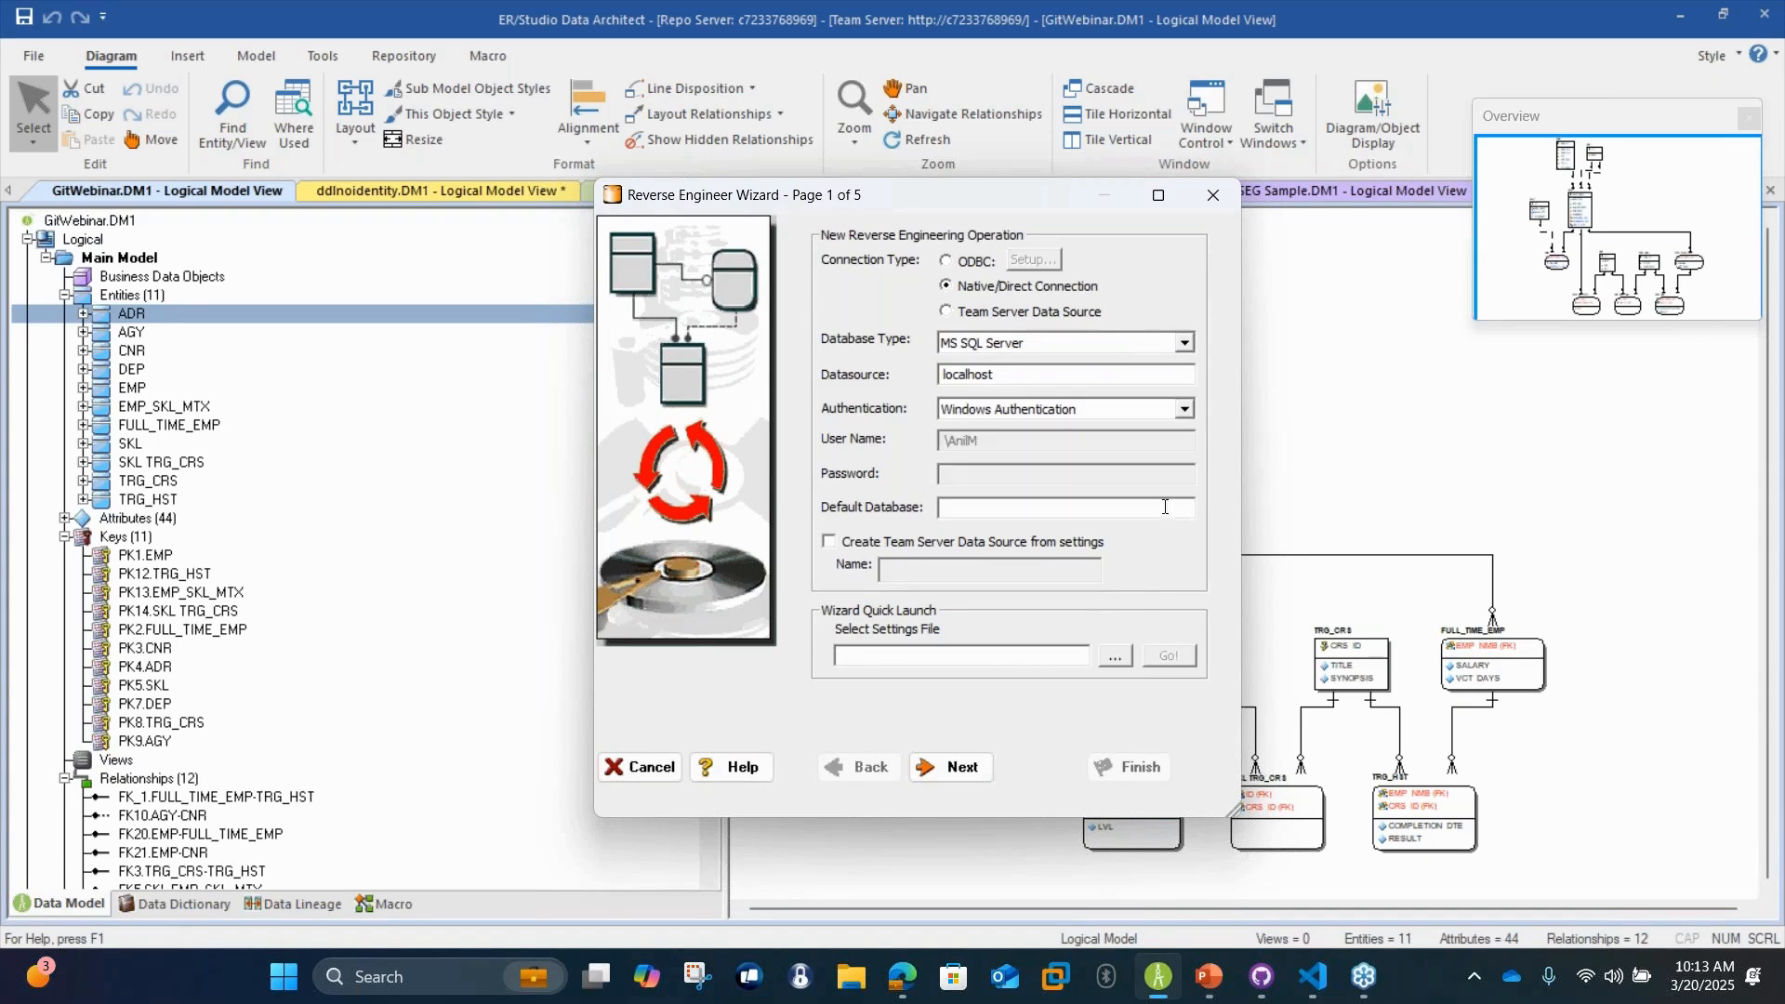
pyautogui.click(979, 769)
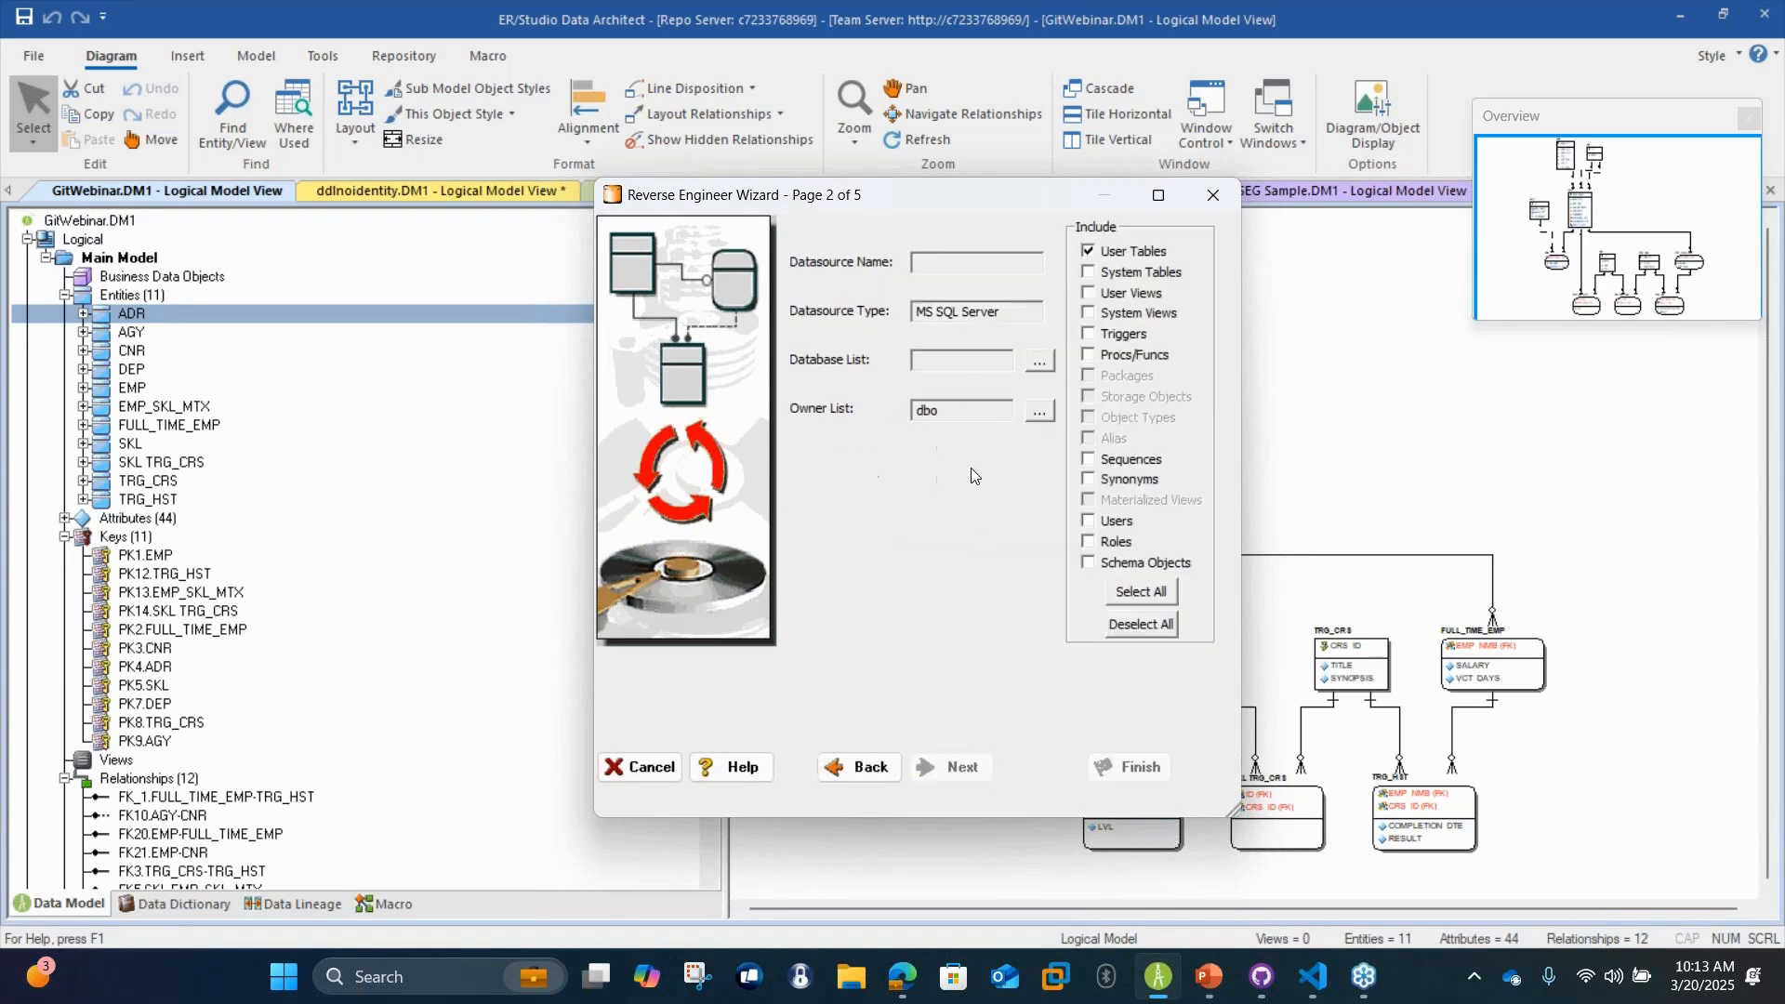
# Select TRNG_DB as the database to reverse-engineer, including user tables owned by dbo
pyautogui.click(1040, 365)
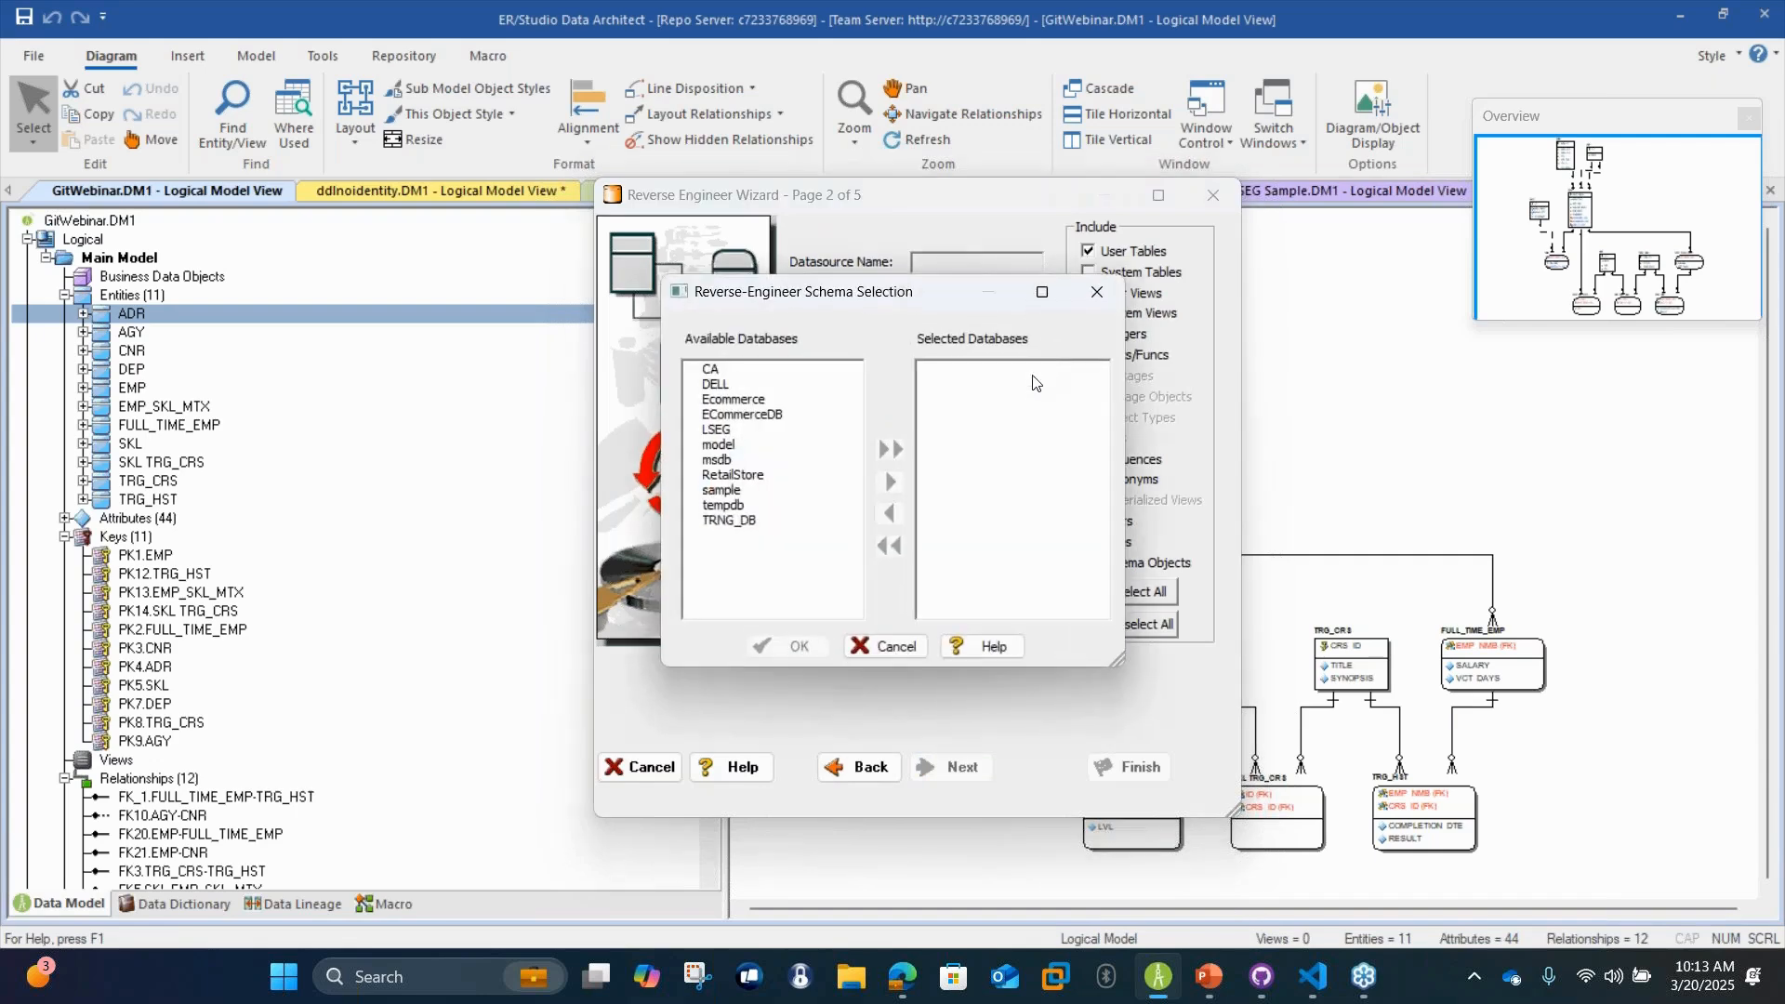
pyautogui.click(734, 520)
pyautogui.doubleClick(735, 520)
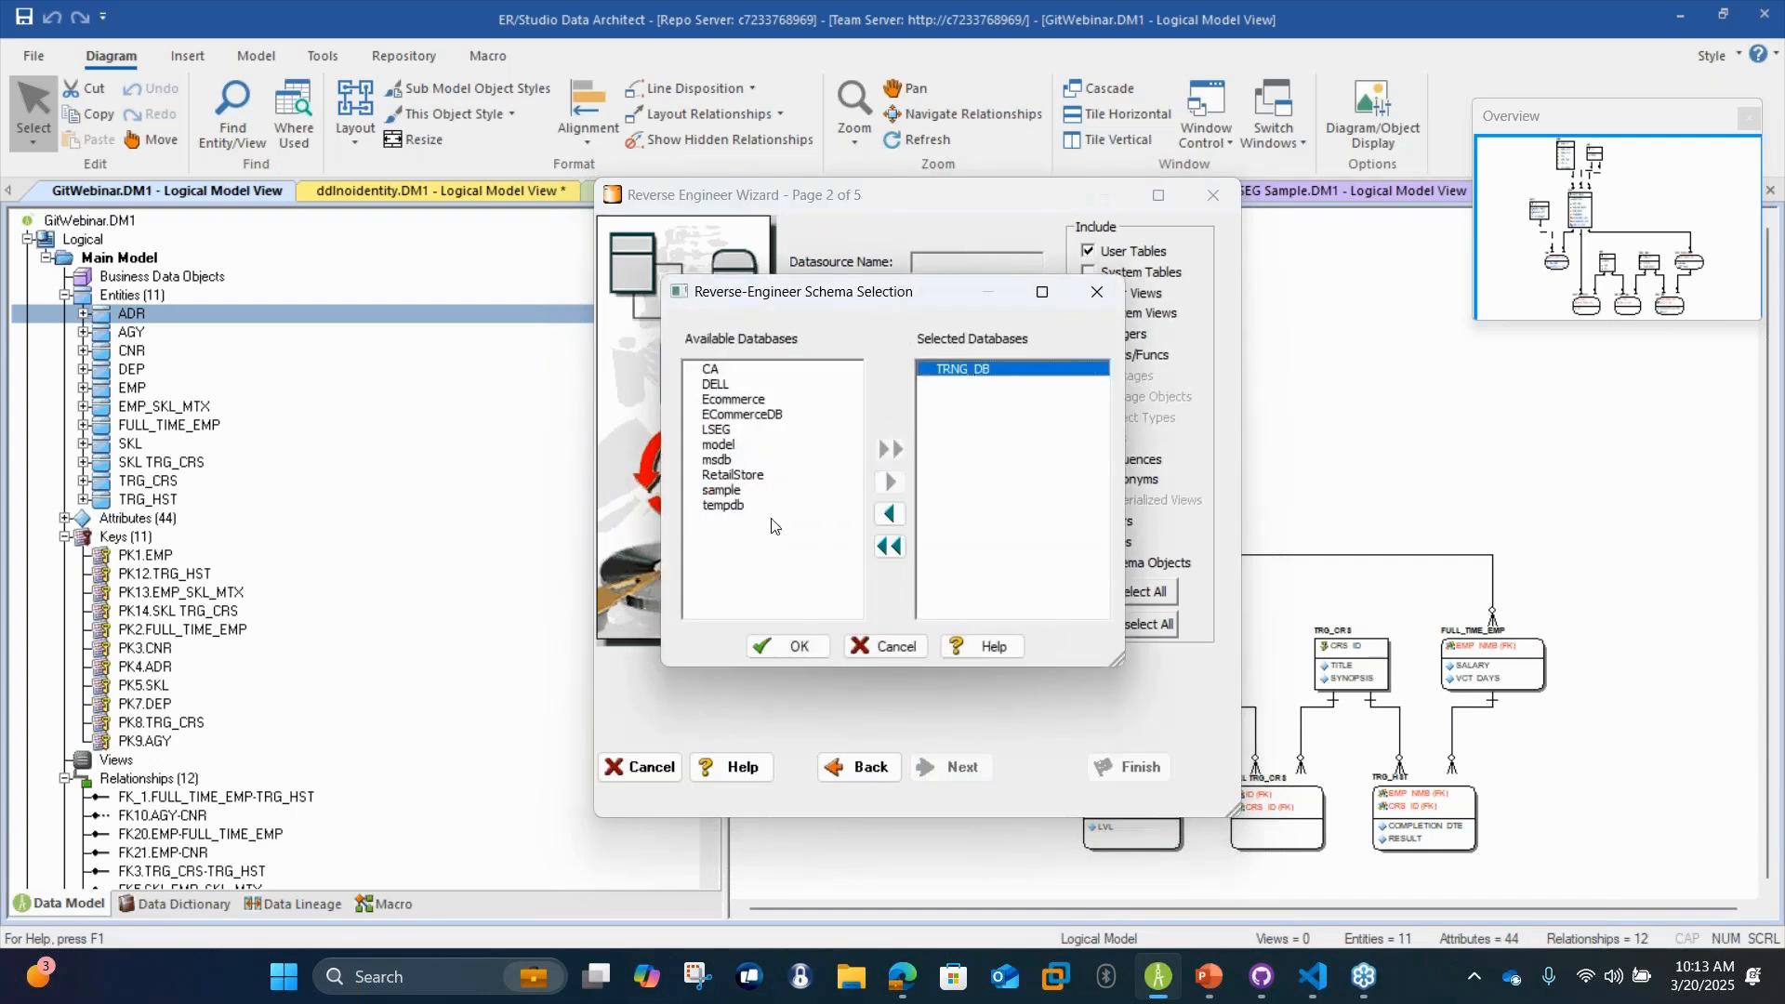
pyautogui.click(764, 641)
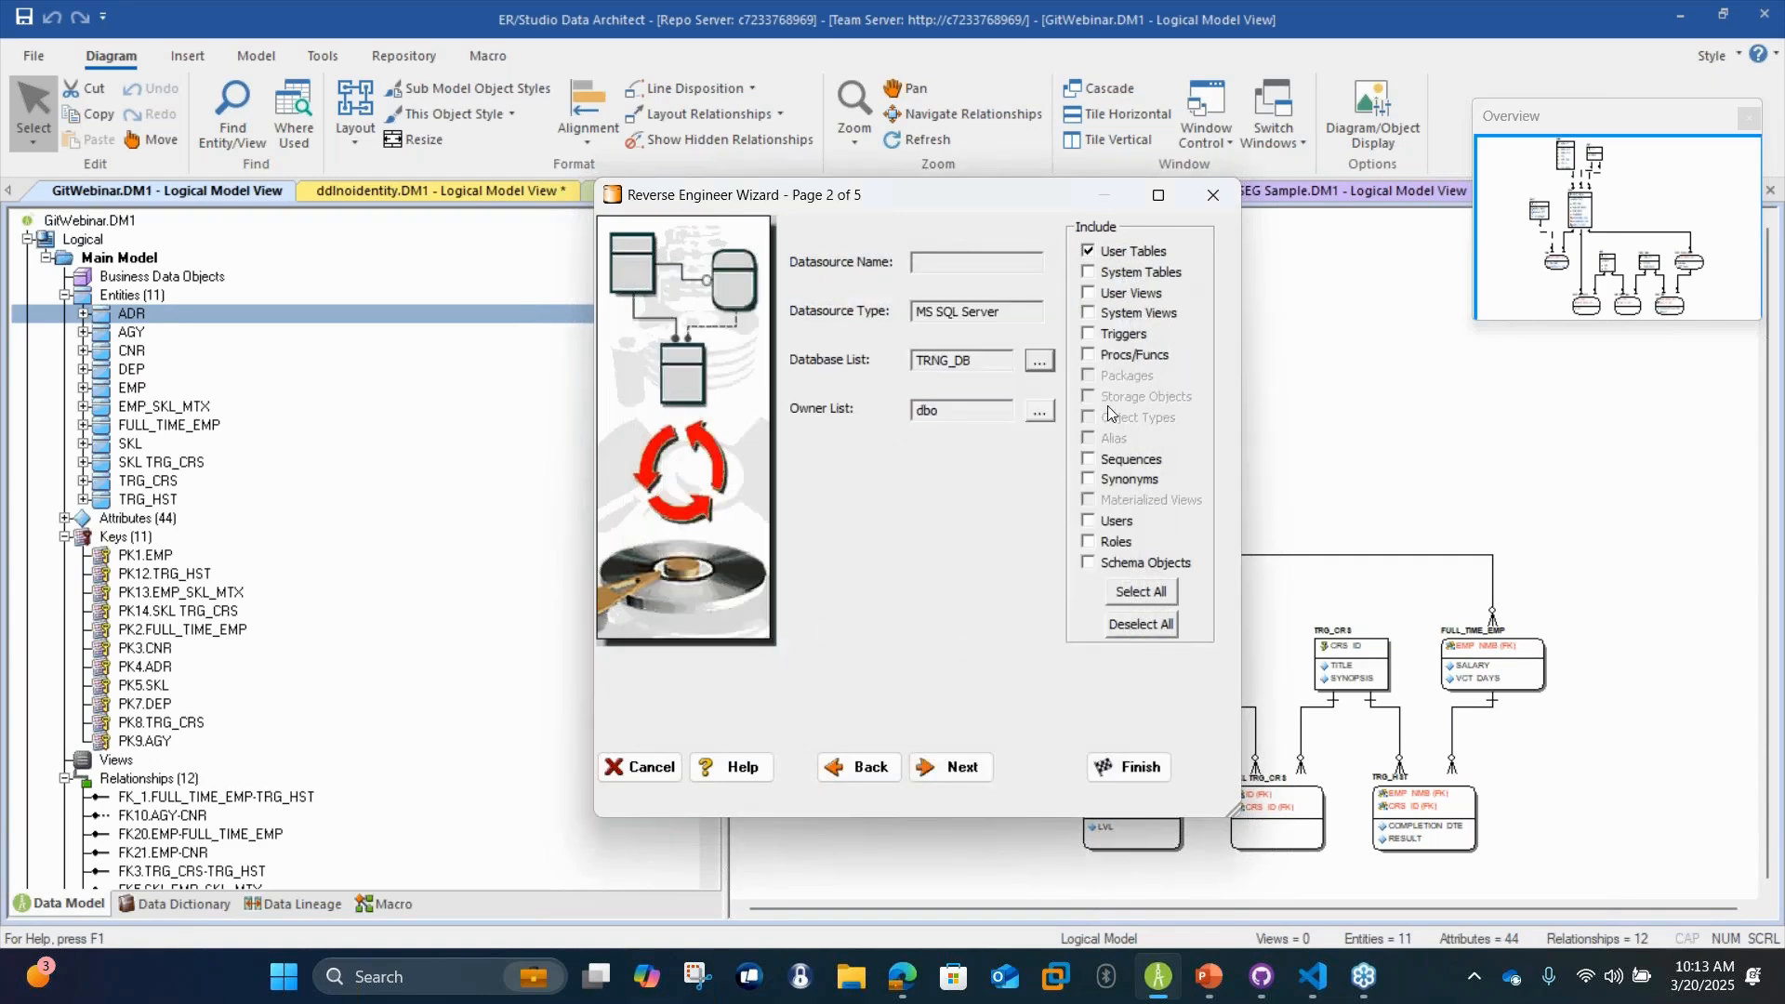
pyautogui.click(958, 768)
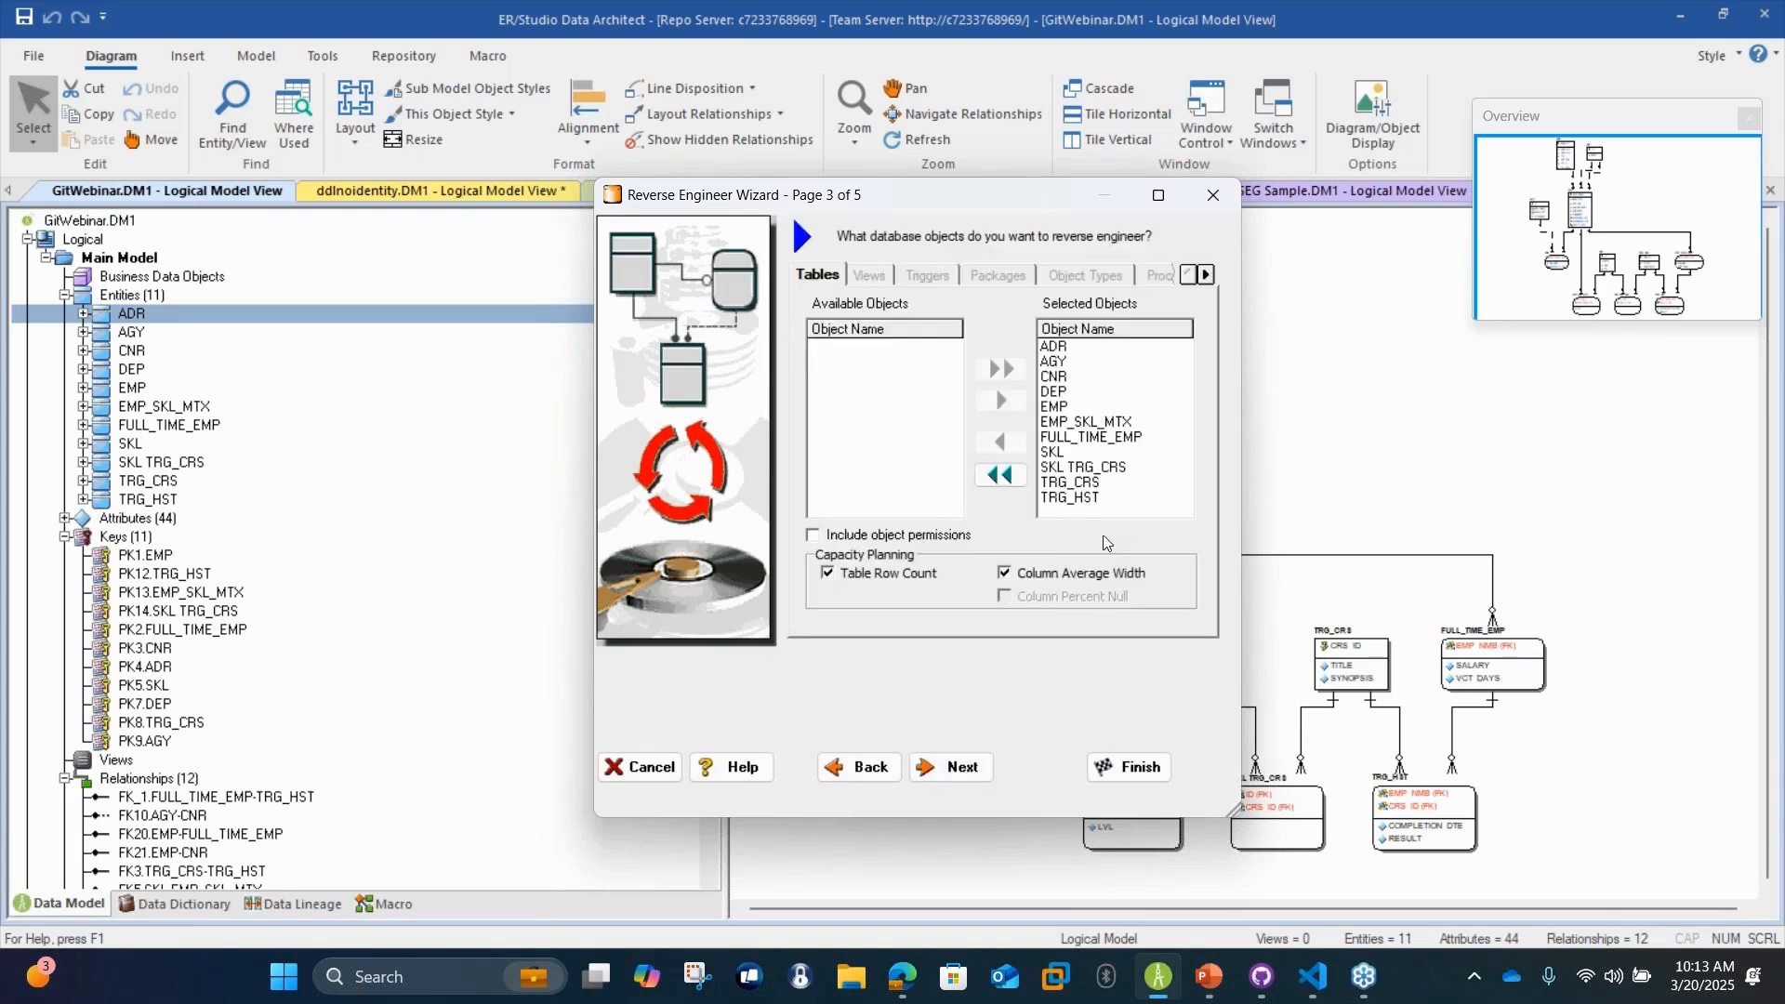
# Accept all selected tables and the default inference and layout options, run the reverse engineering, and close its log
pyautogui.click(990, 768)
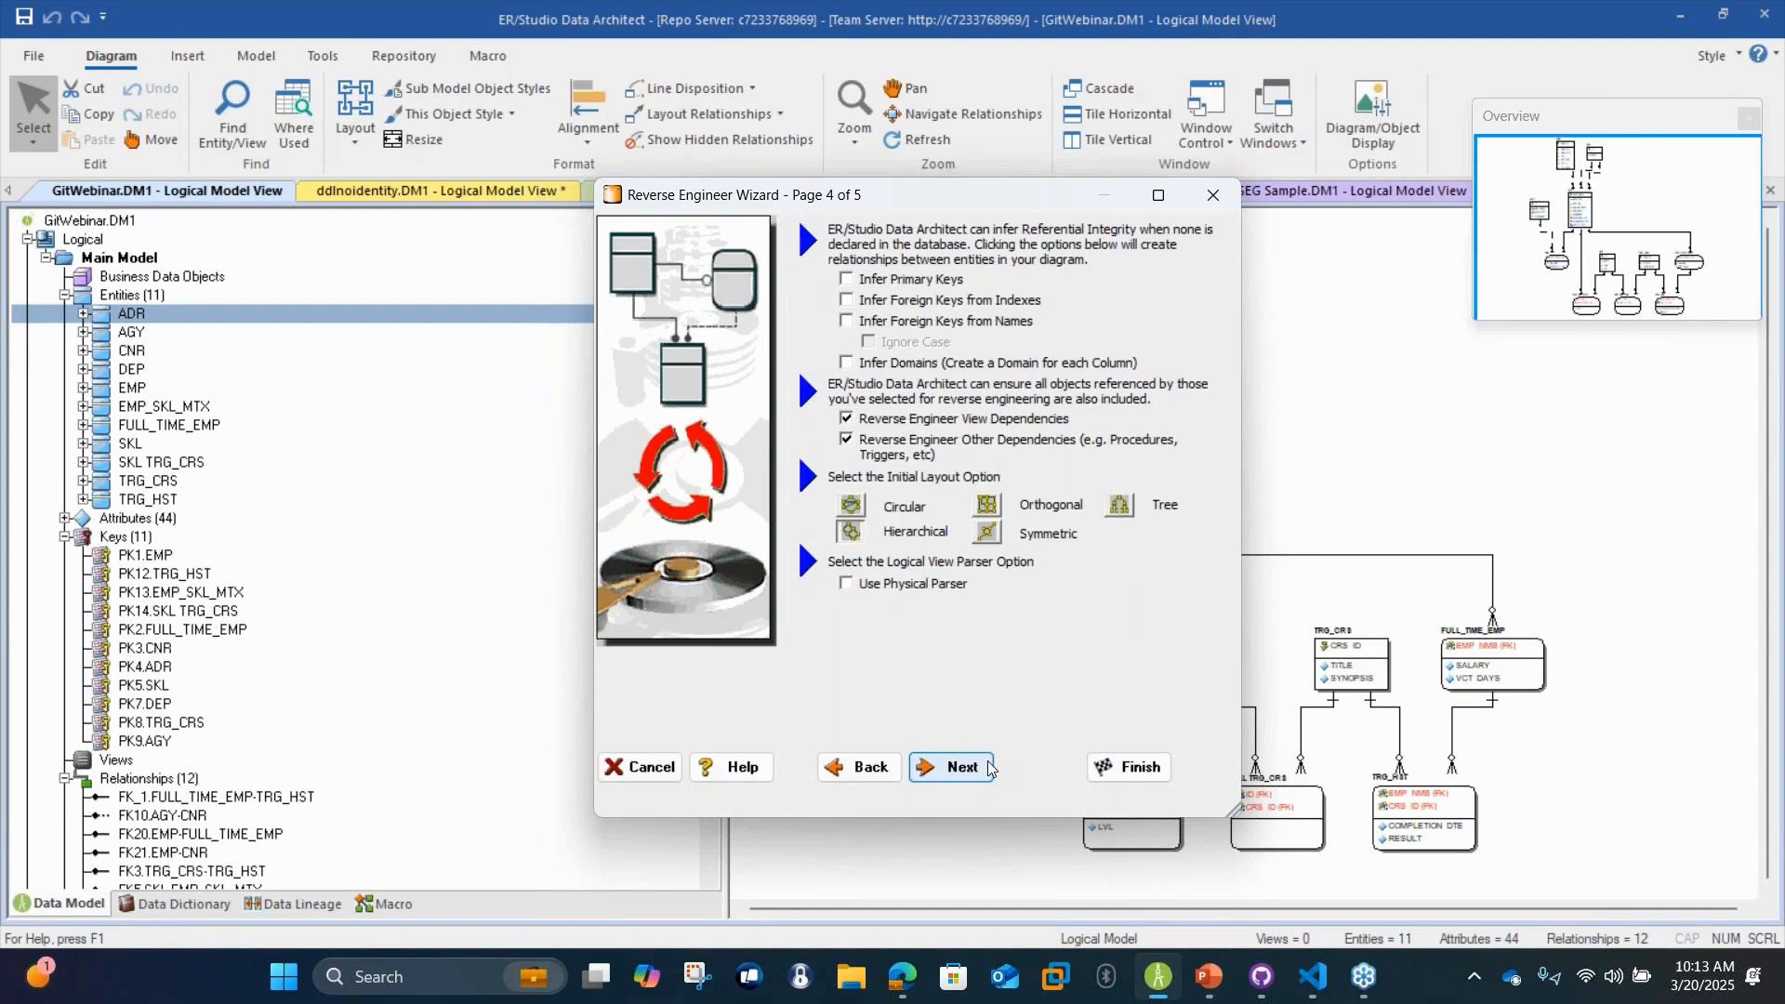
pyautogui.click(989, 768)
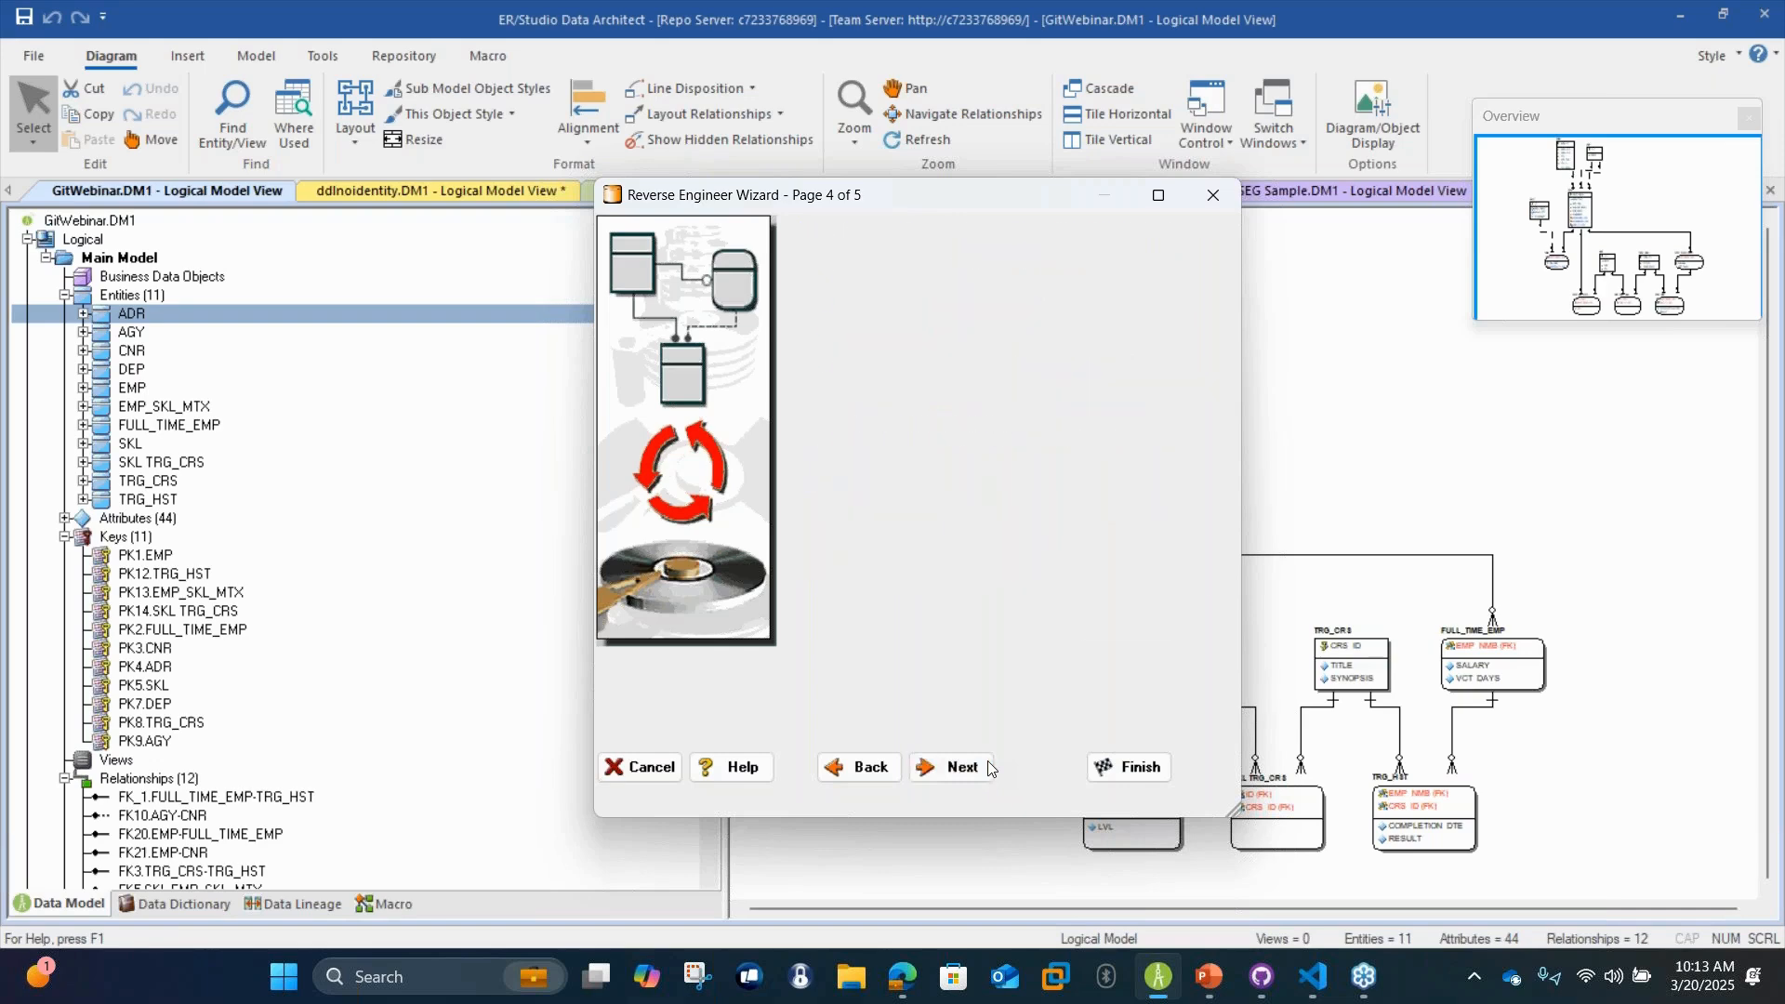
pyautogui.click(1130, 770)
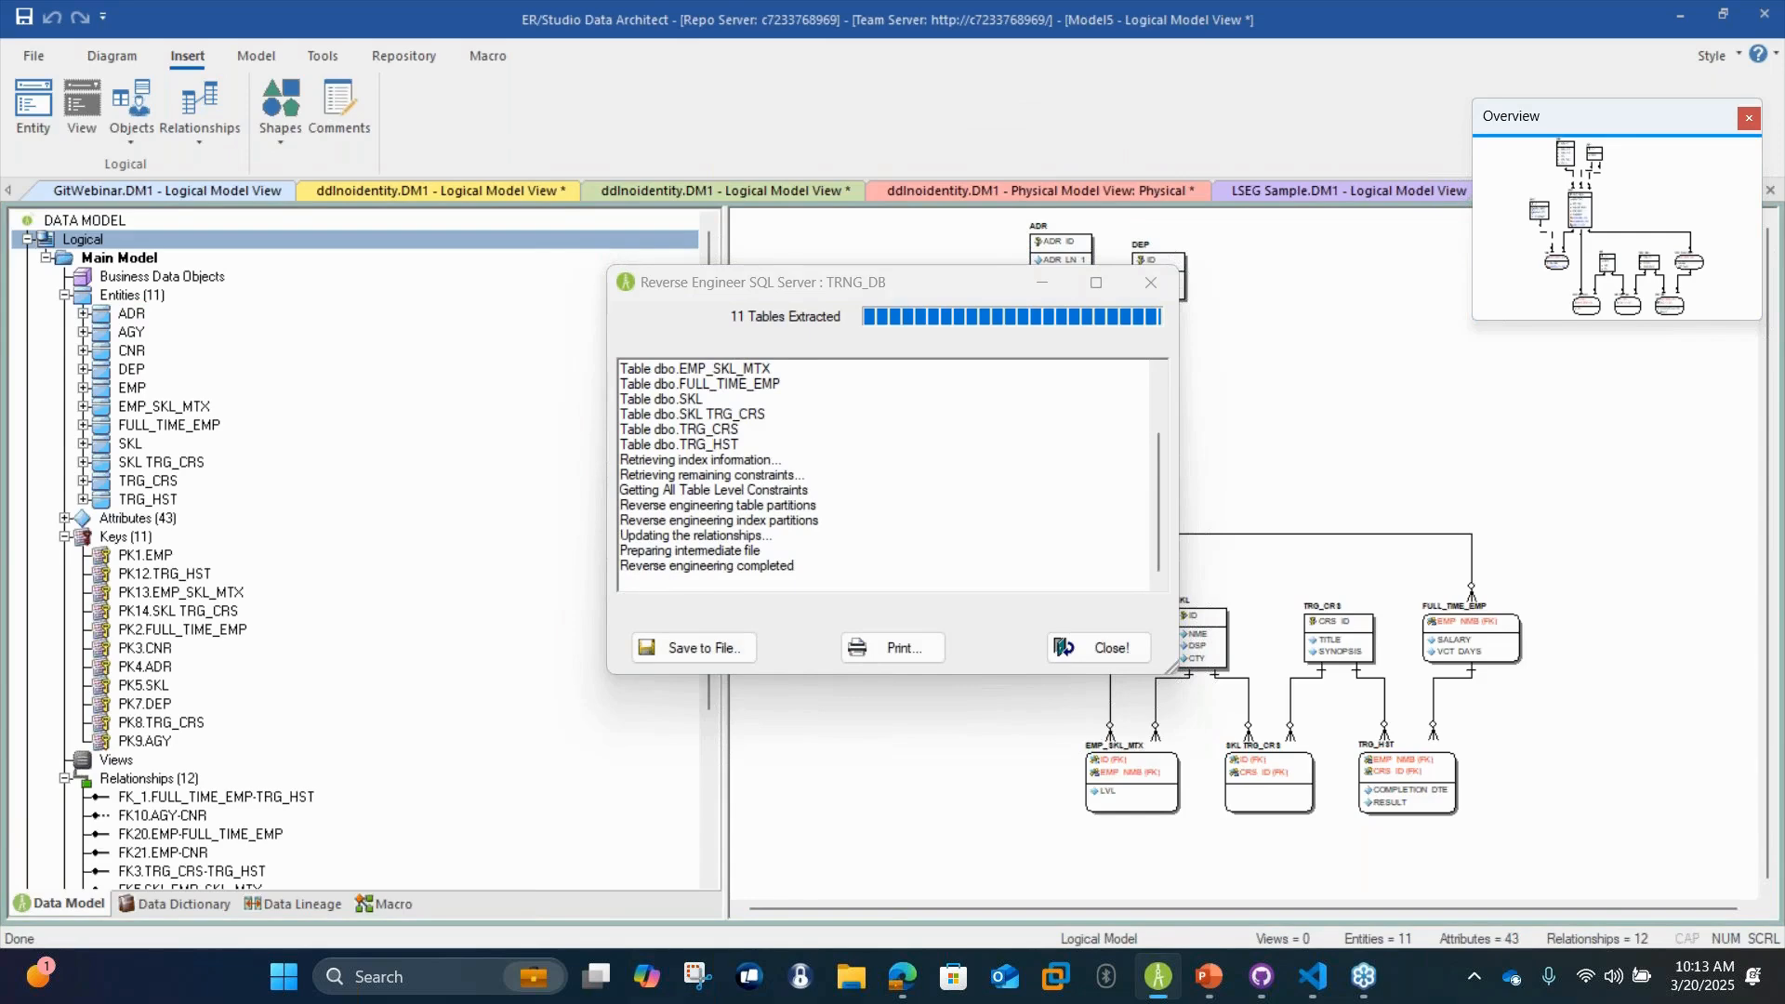
pyautogui.click(1090, 654)
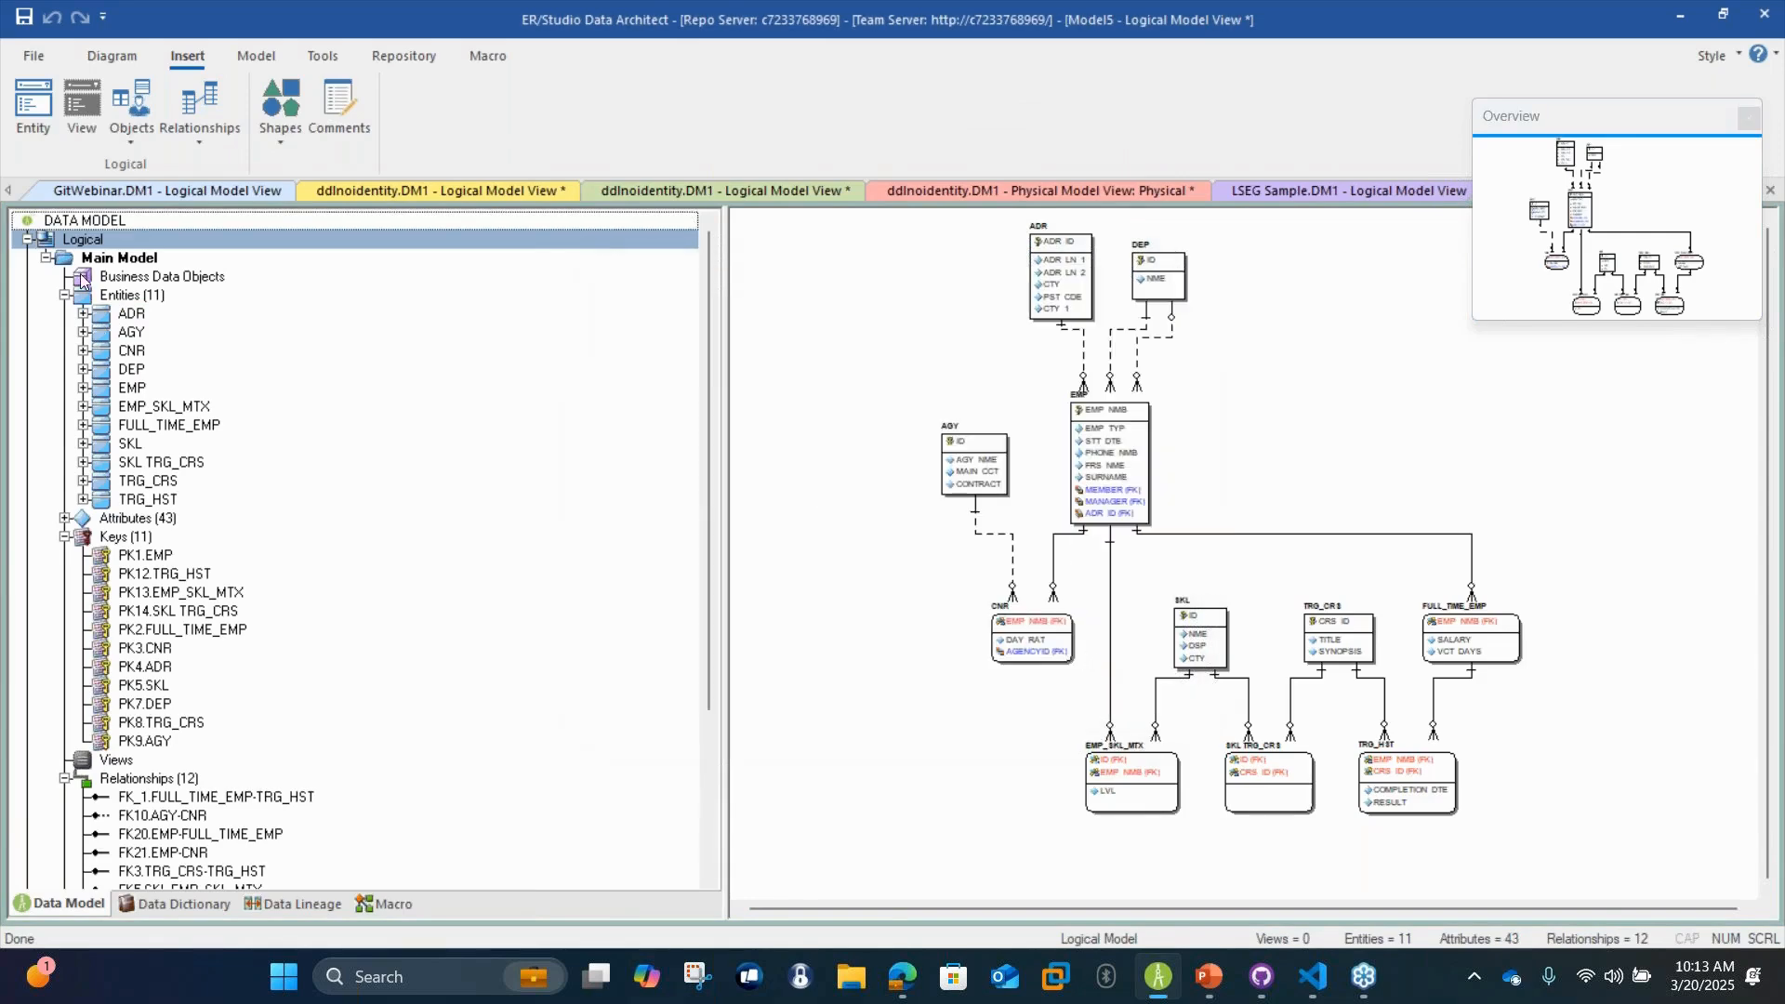
# Collapse the logical Main Model and display the physical model of the new diagram
pyautogui.click(45, 257)
pyautogui.click(74, 293)
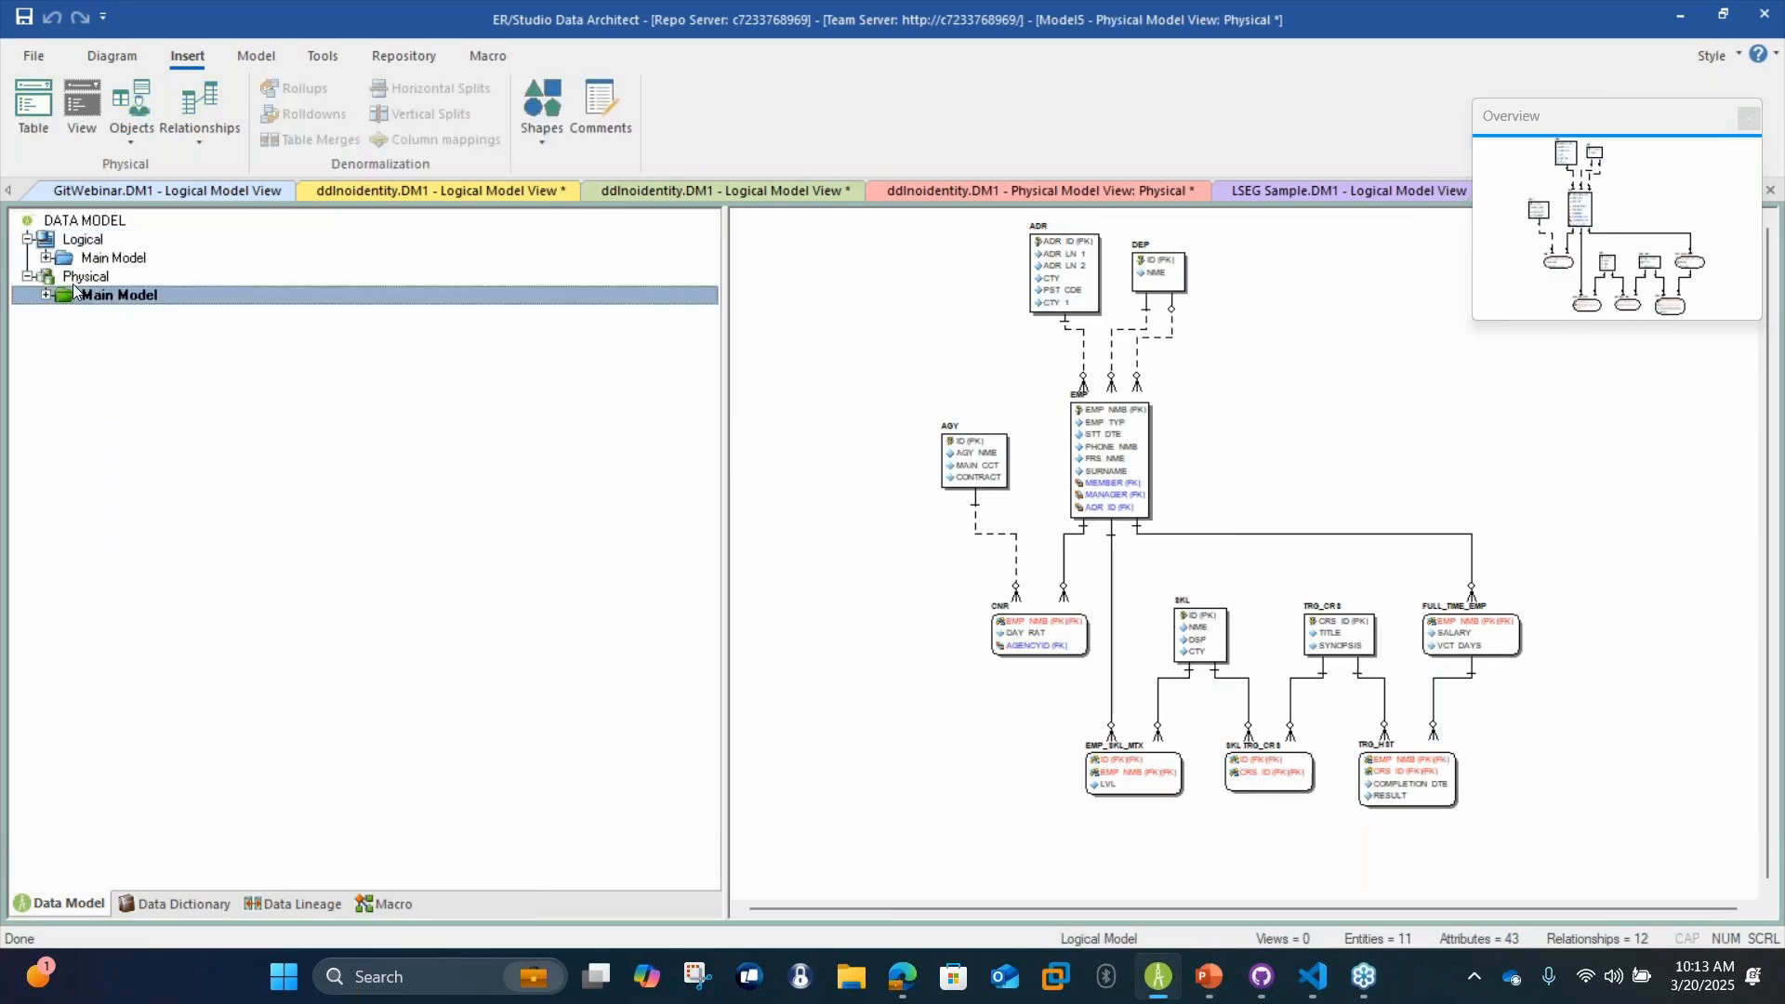
pyautogui.click(78, 276)
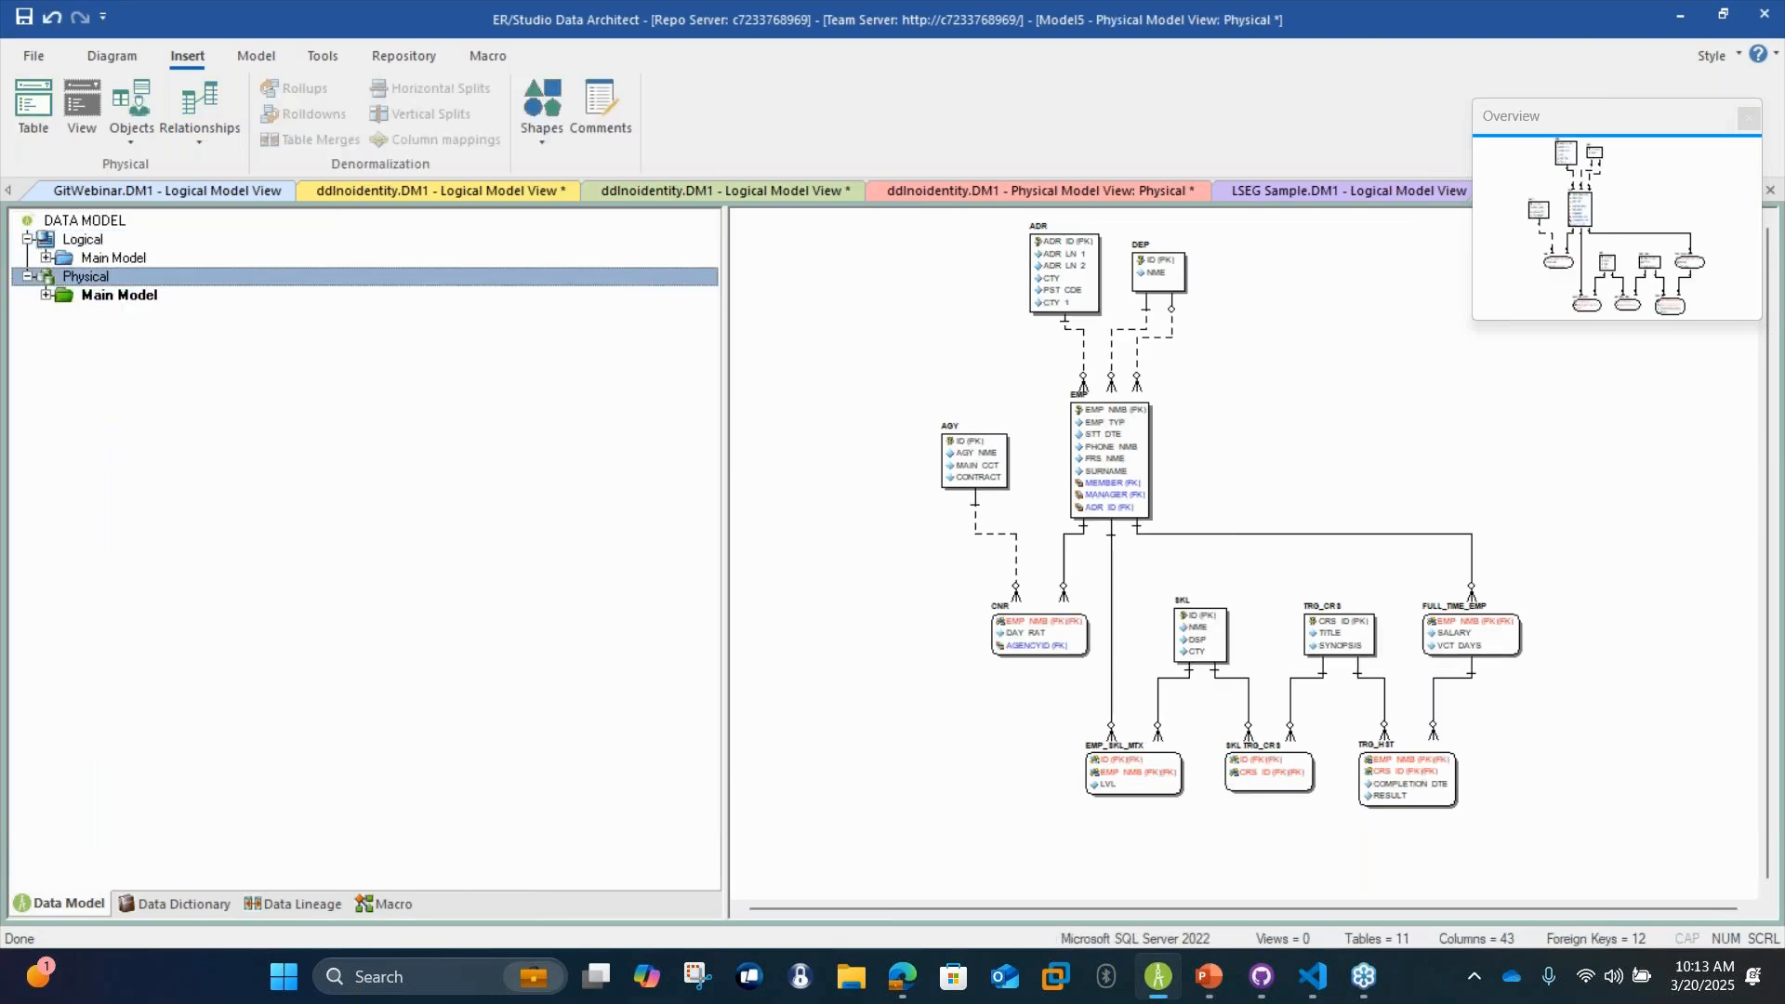
# Save the new model on the Desktop under the file name GitDemo
pyautogui.click(33, 56)
pyautogui.click(114, 253)
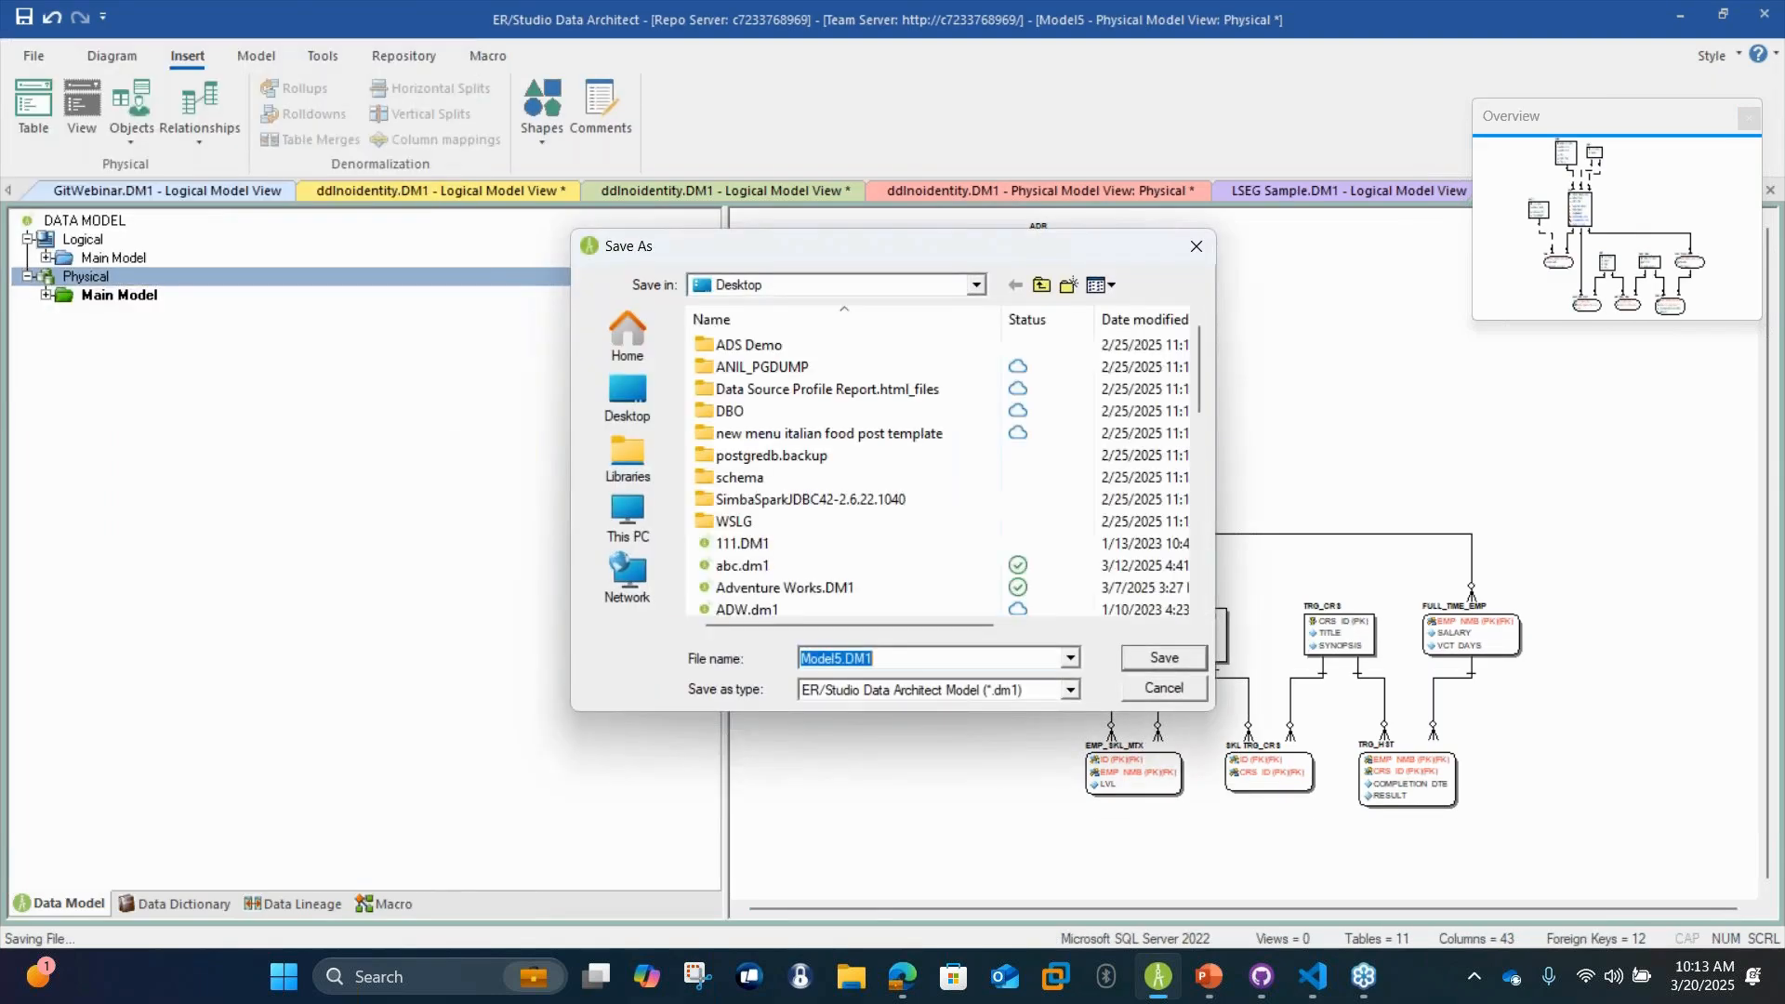
pyautogui.click(866, 658)
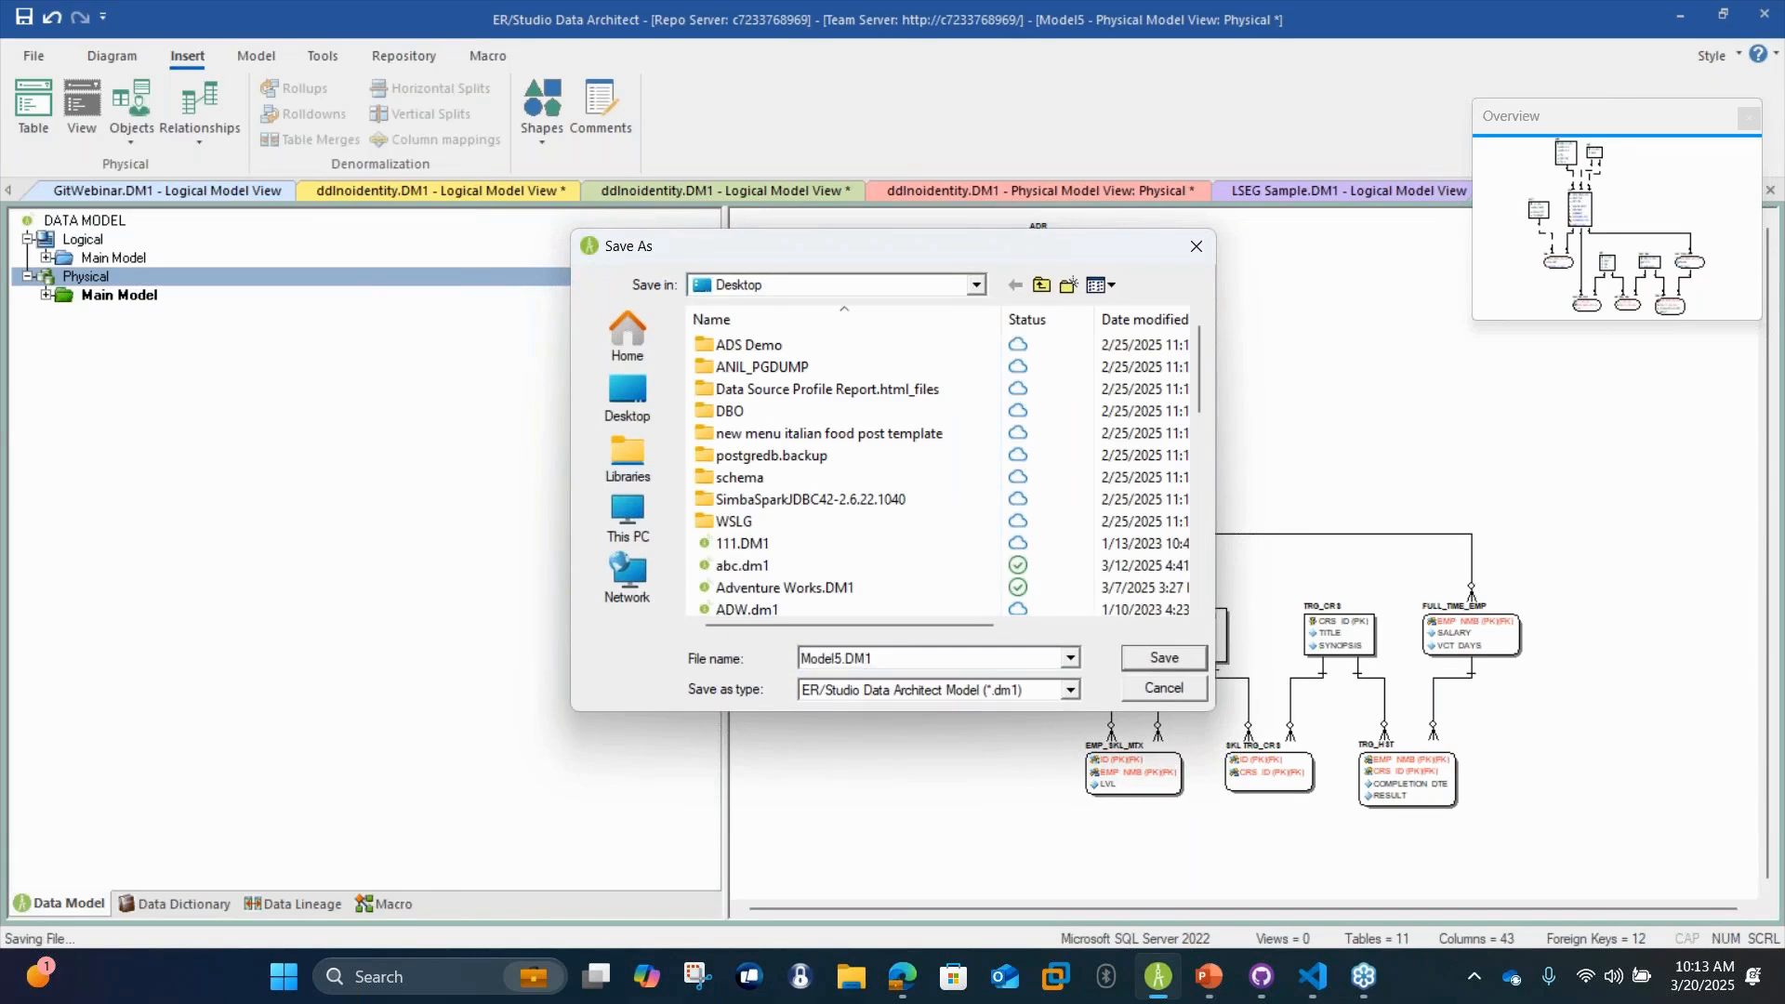
pyautogui.press('BackSpace')
pyautogui.press('BackSpace')
pyautogui.press('BackSpace')
pyautogui.press('BackSpace')
pyautogui.press('BackSpace')
pyautogui.press('BackSpace')
pyautogui.write('GitDemo')
pyautogui.press('Return')
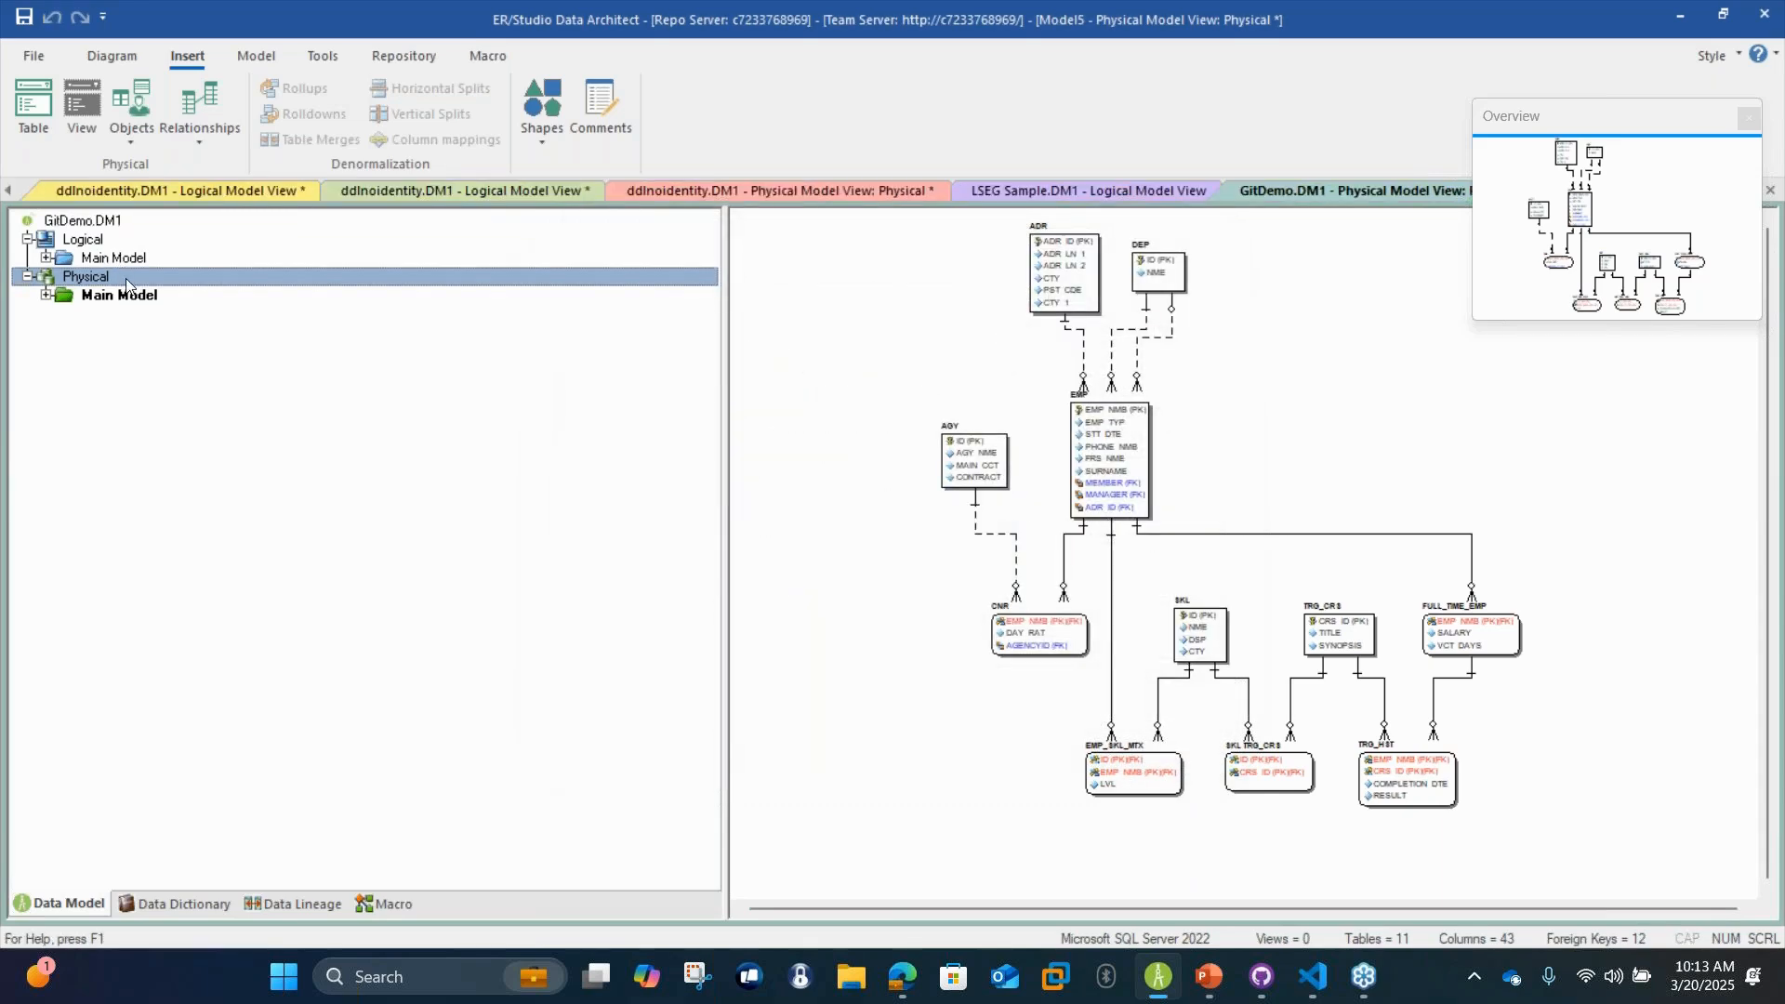
pyautogui.rightClick(128, 286)
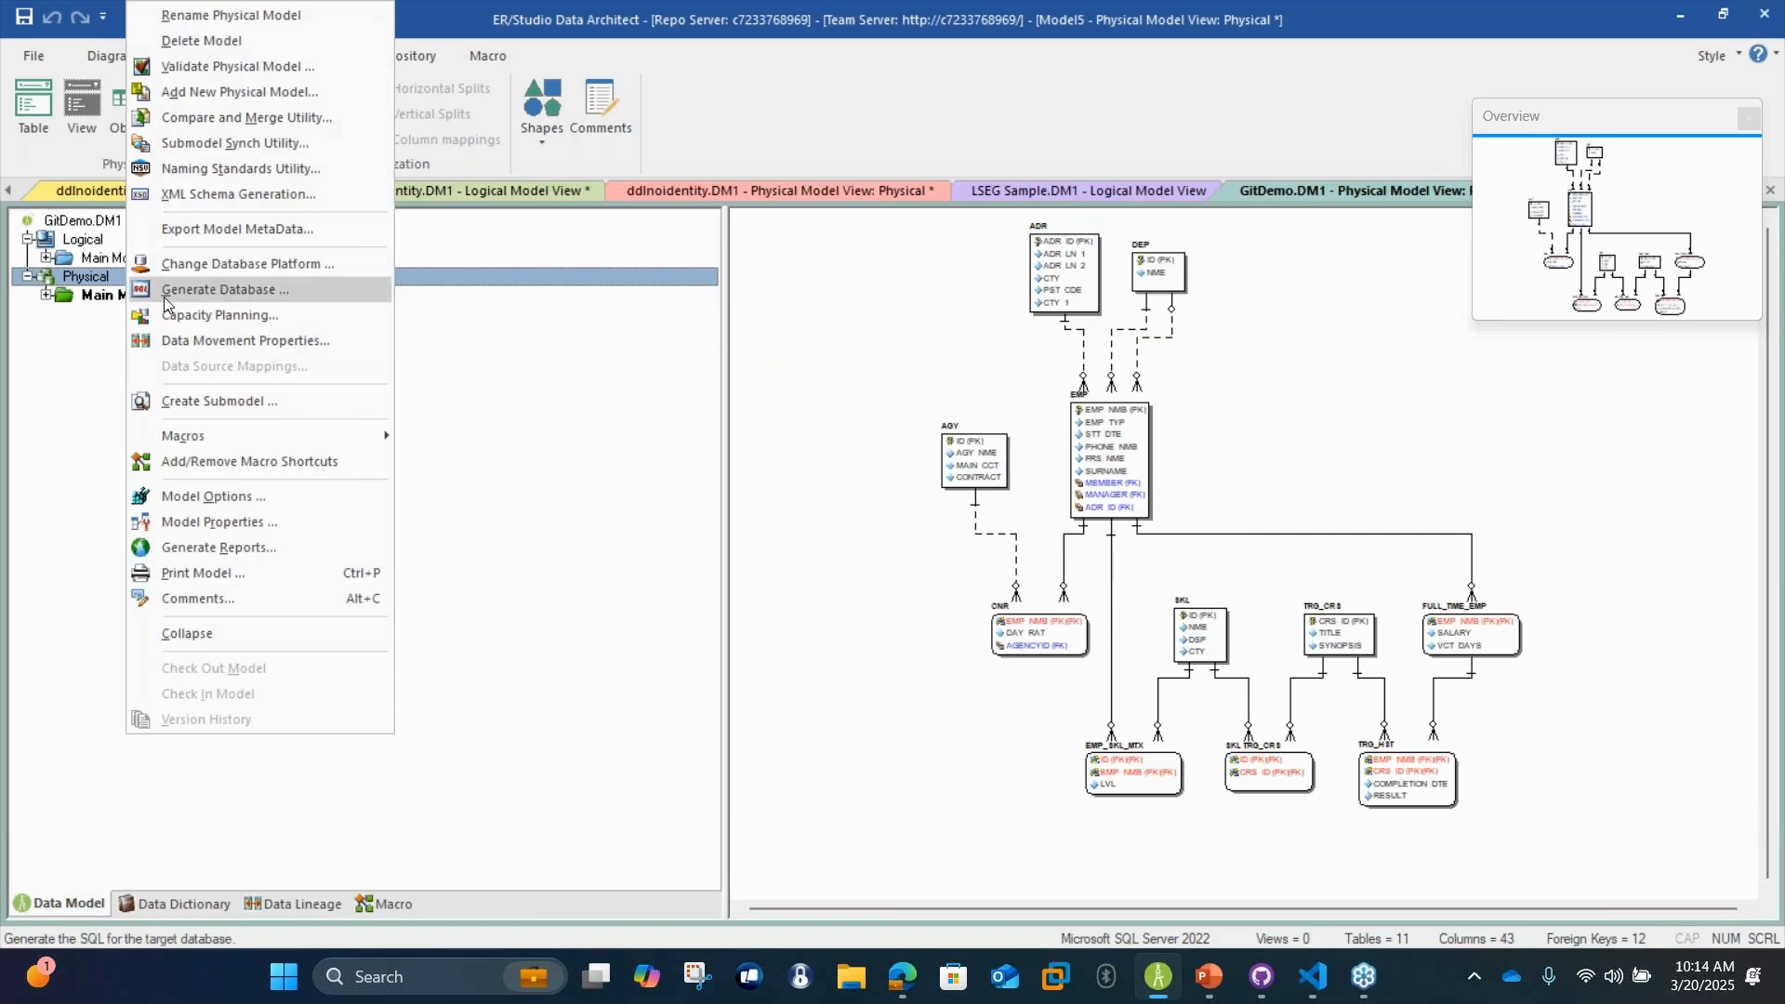
pyautogui.click(166, 289)
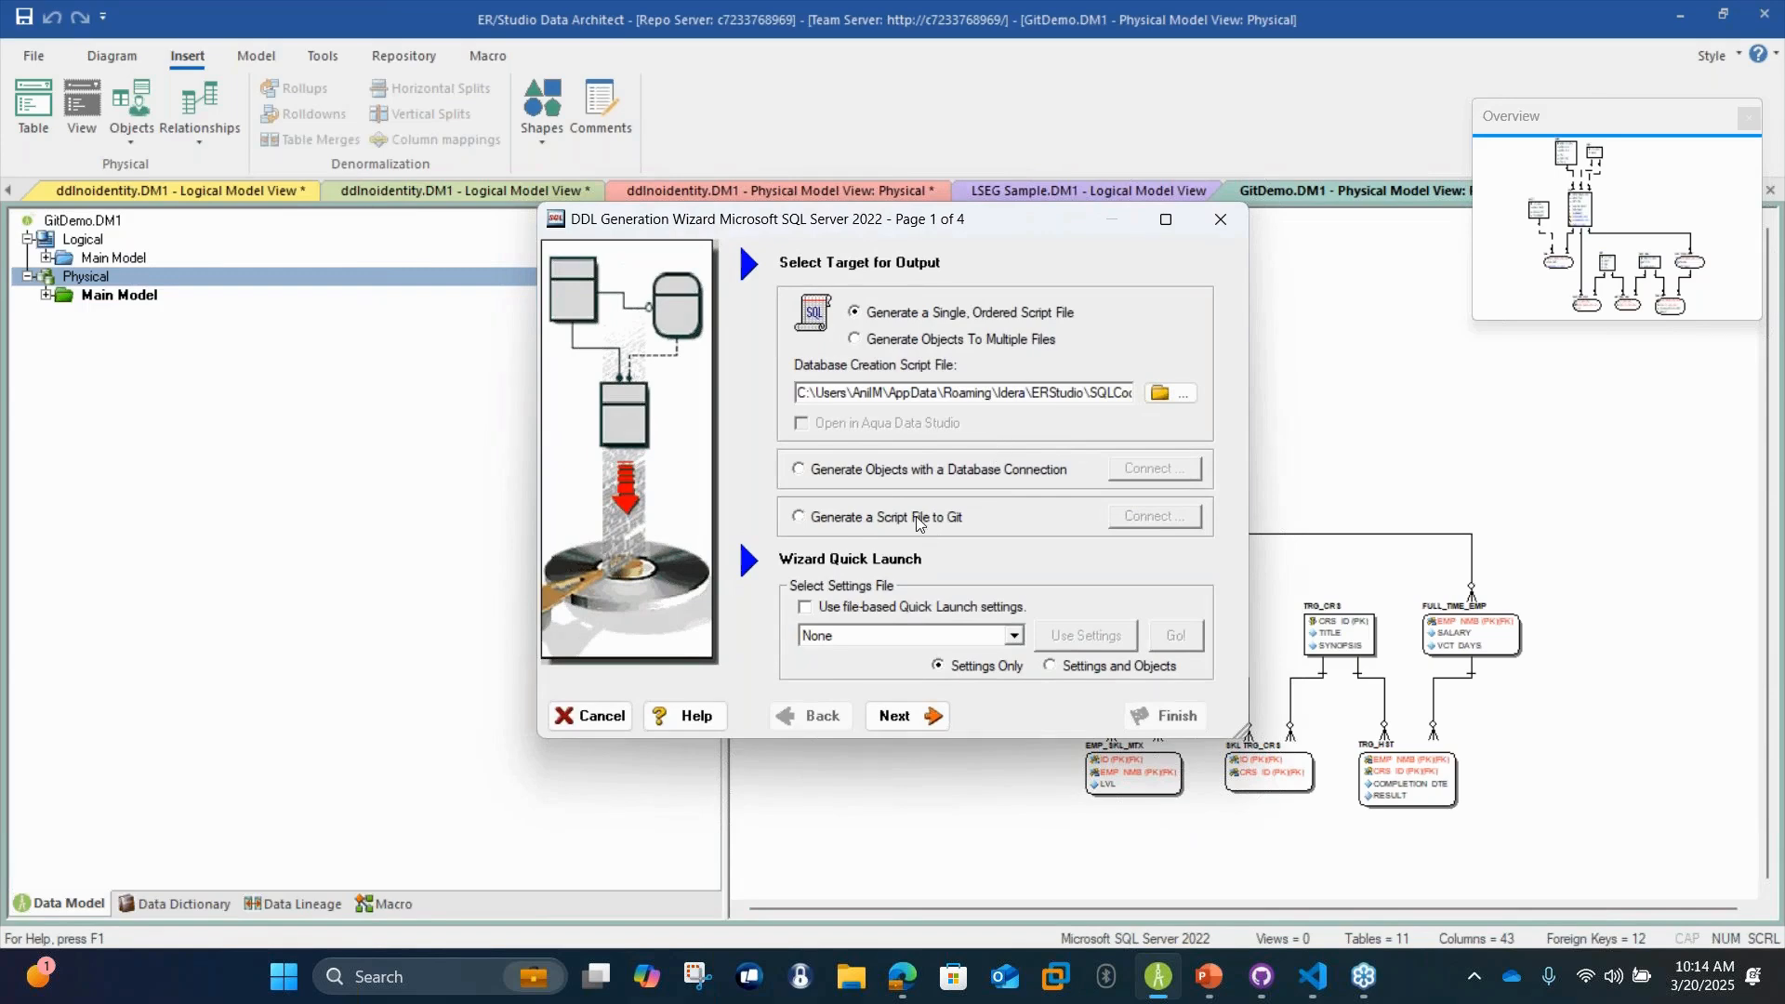
pyautogui.click(917, 518)
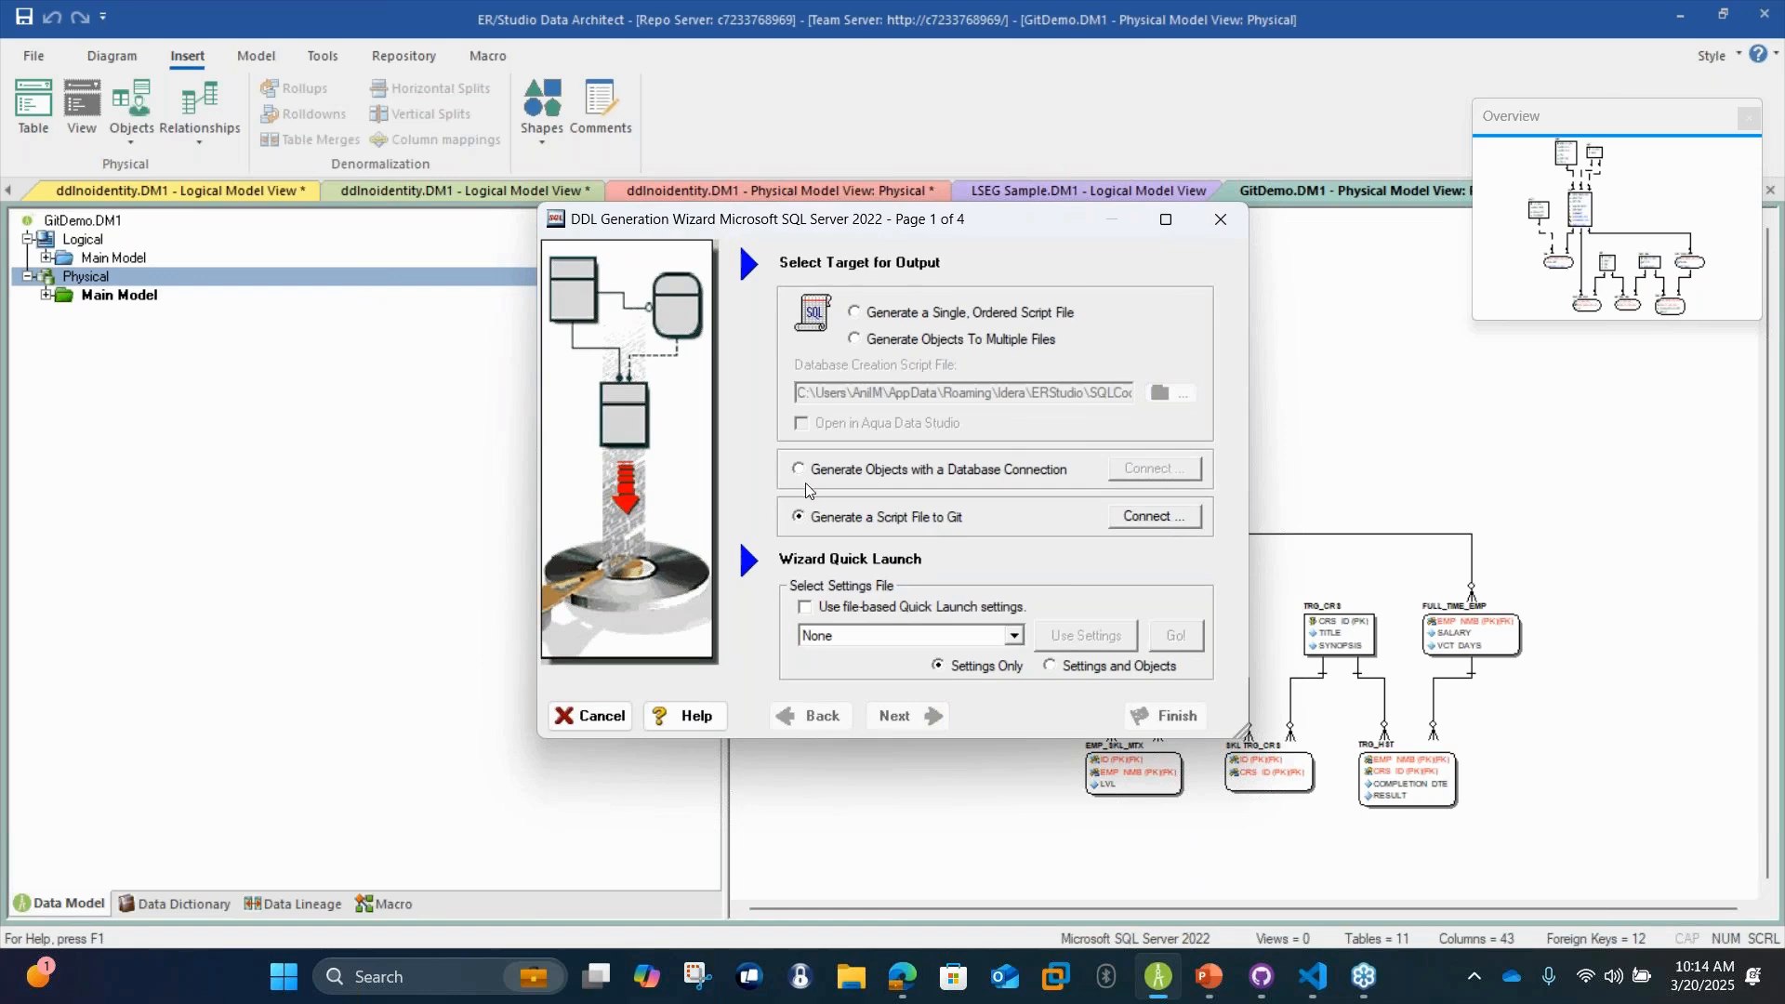
pyautogui.click(554, 716)
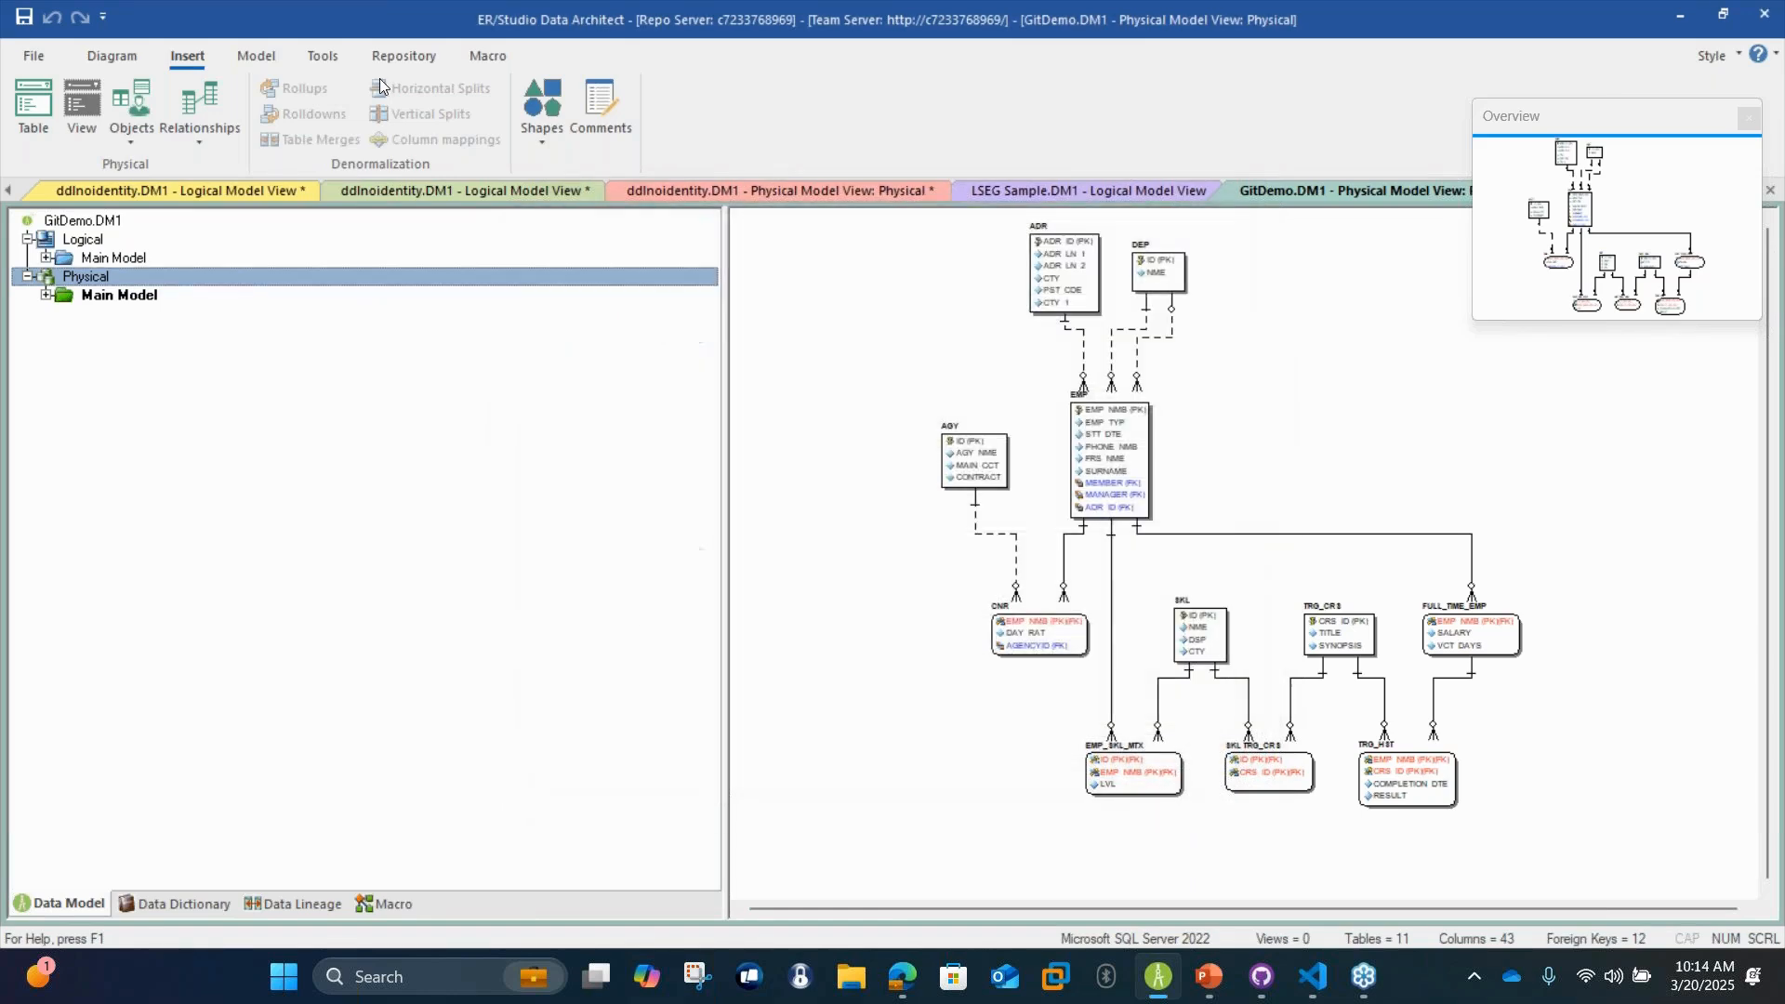
# Compare the available database tools for the logical and physical models, and open Git Options for the physical model
pyautogui.click(307, 54)
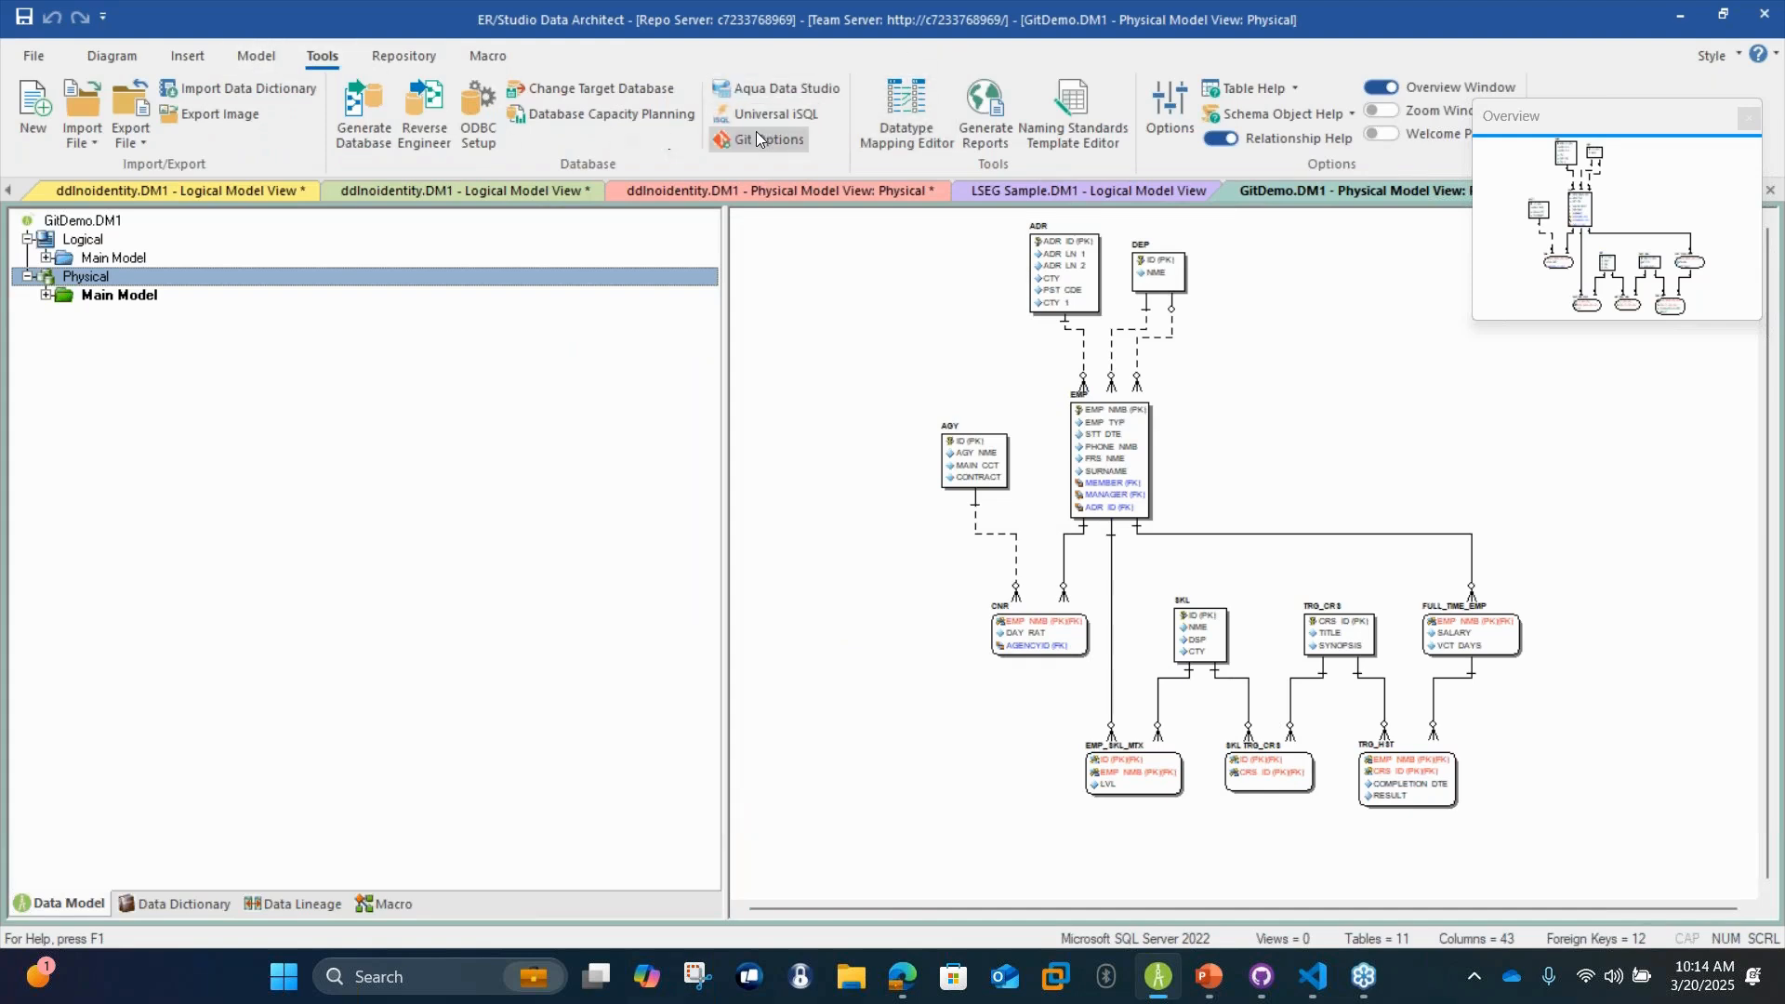
pyautogui.click(83, 243)
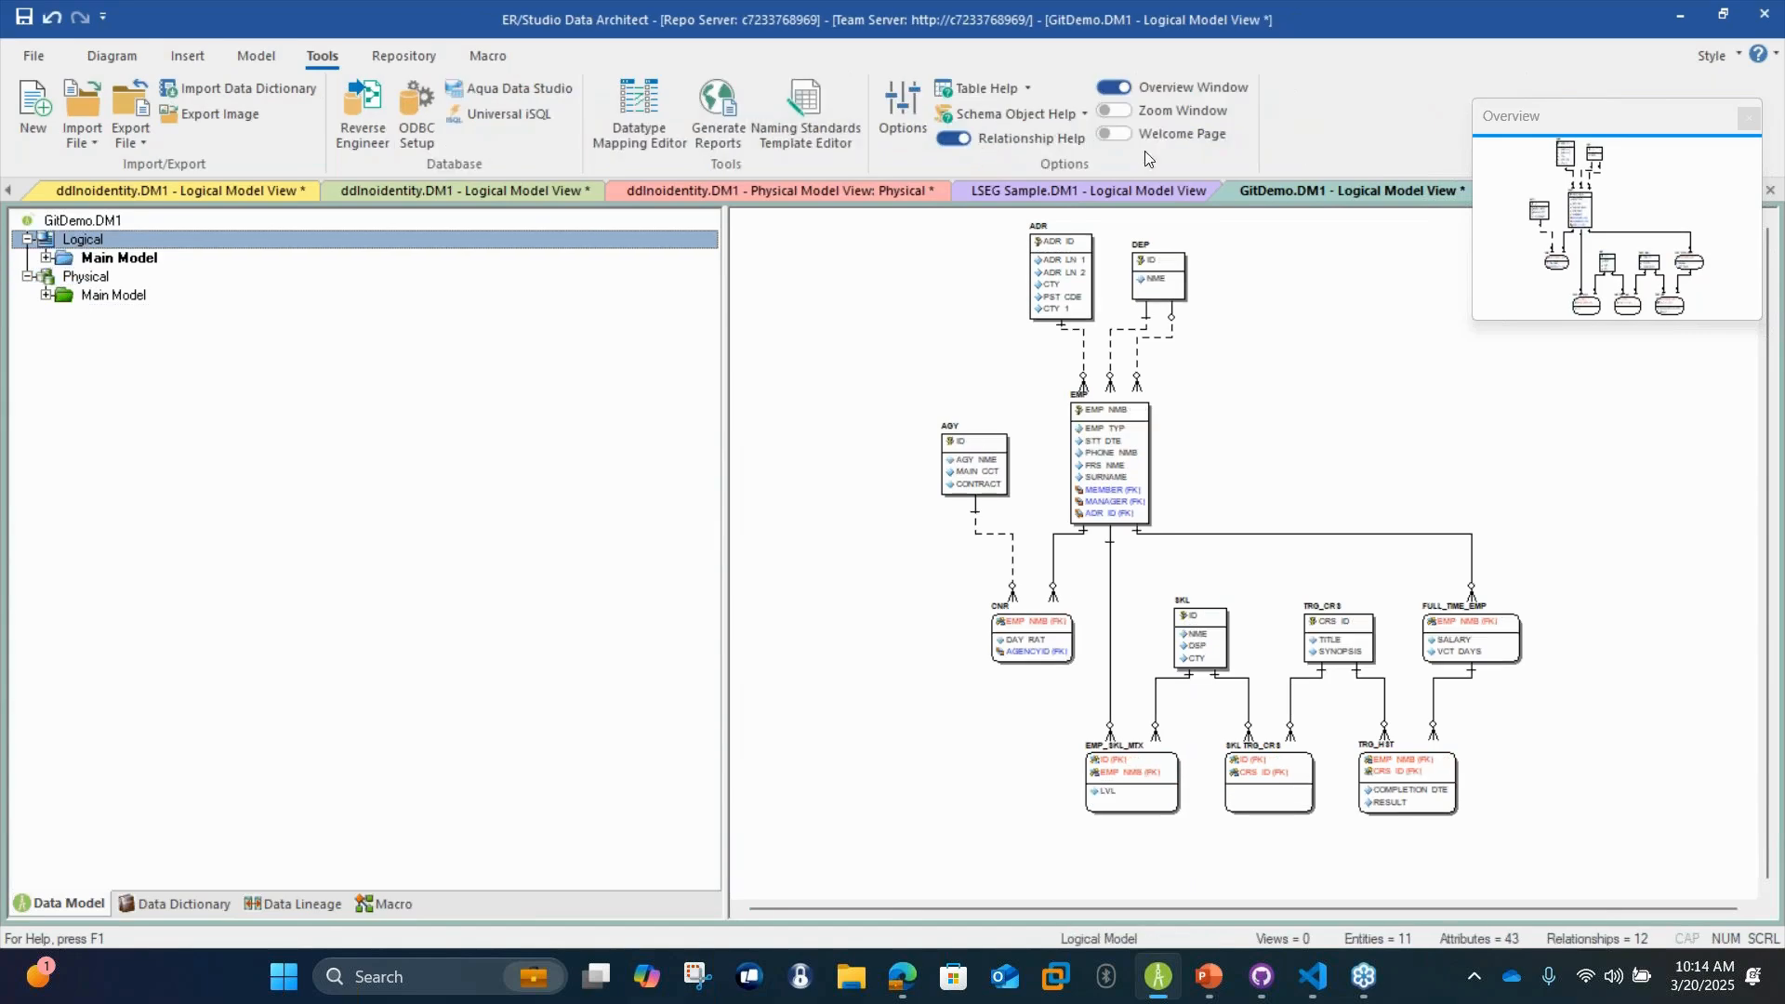
pyautogui.click(101, 278)
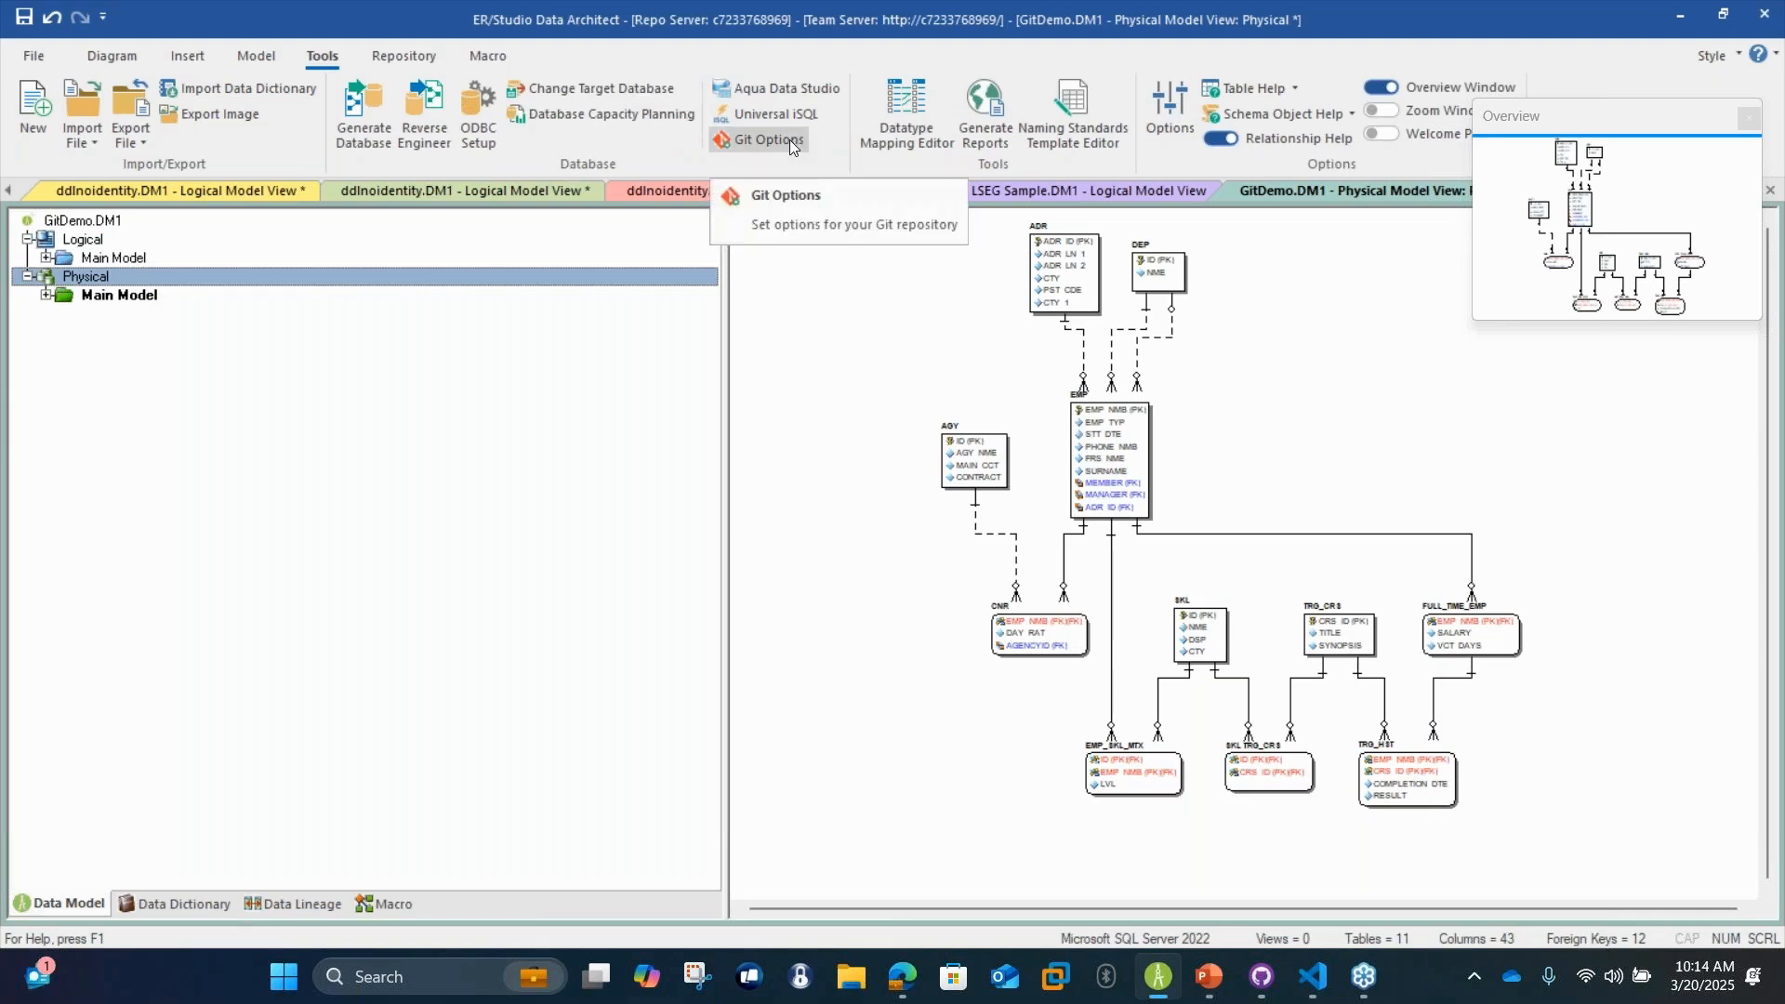
pyautogui.click(789, 138)
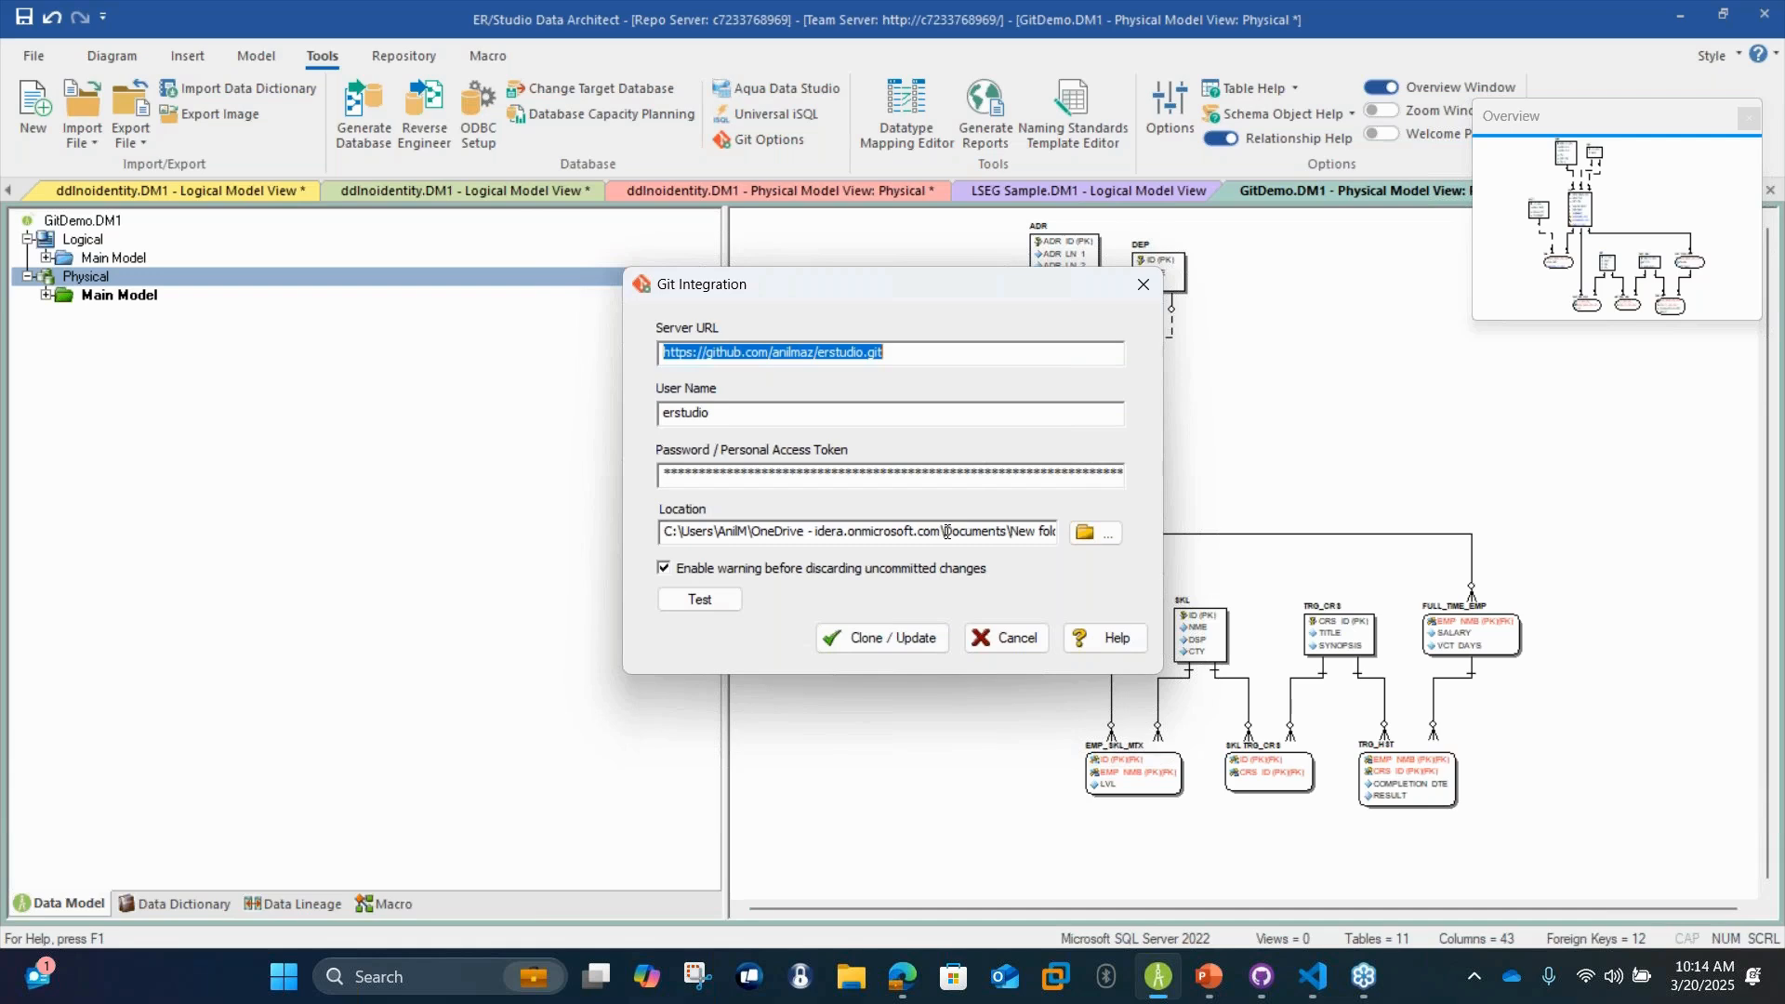
# Create a folder named GitWebinar in Documents and set it as the local Git repository location
pyautogui.click(1111, 535)
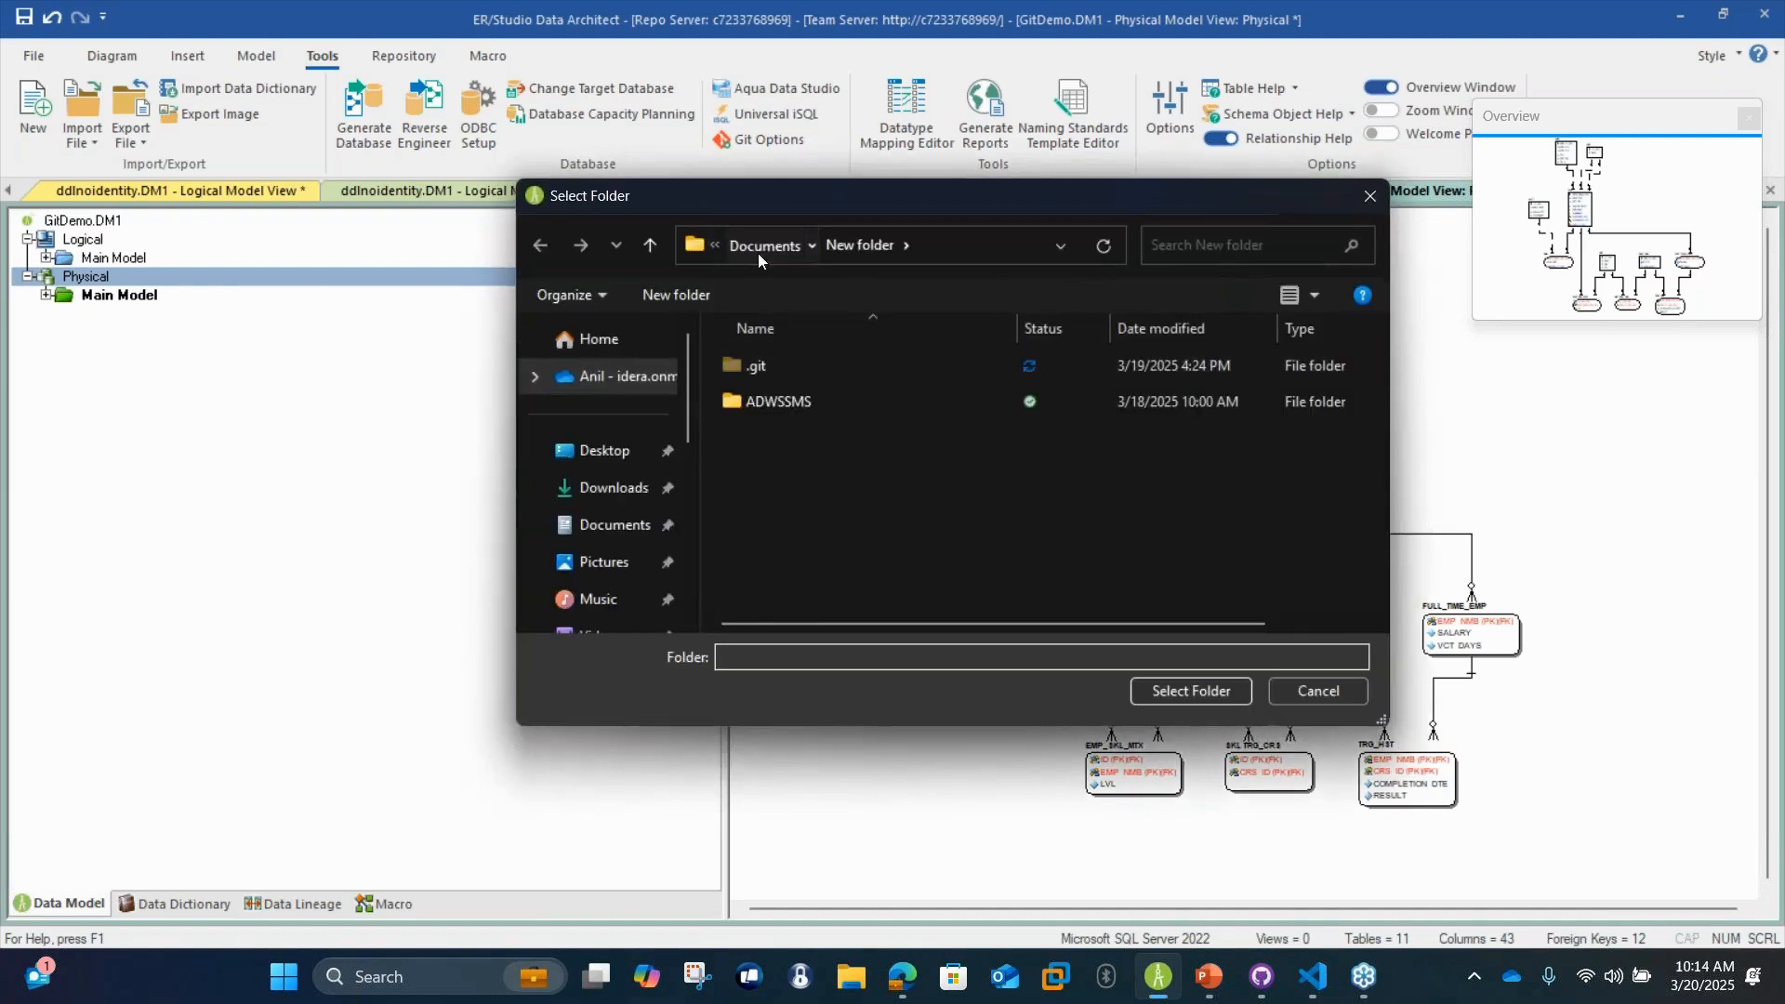
pyautogui.click(757, 249)
pyautogui.click(695, 296)
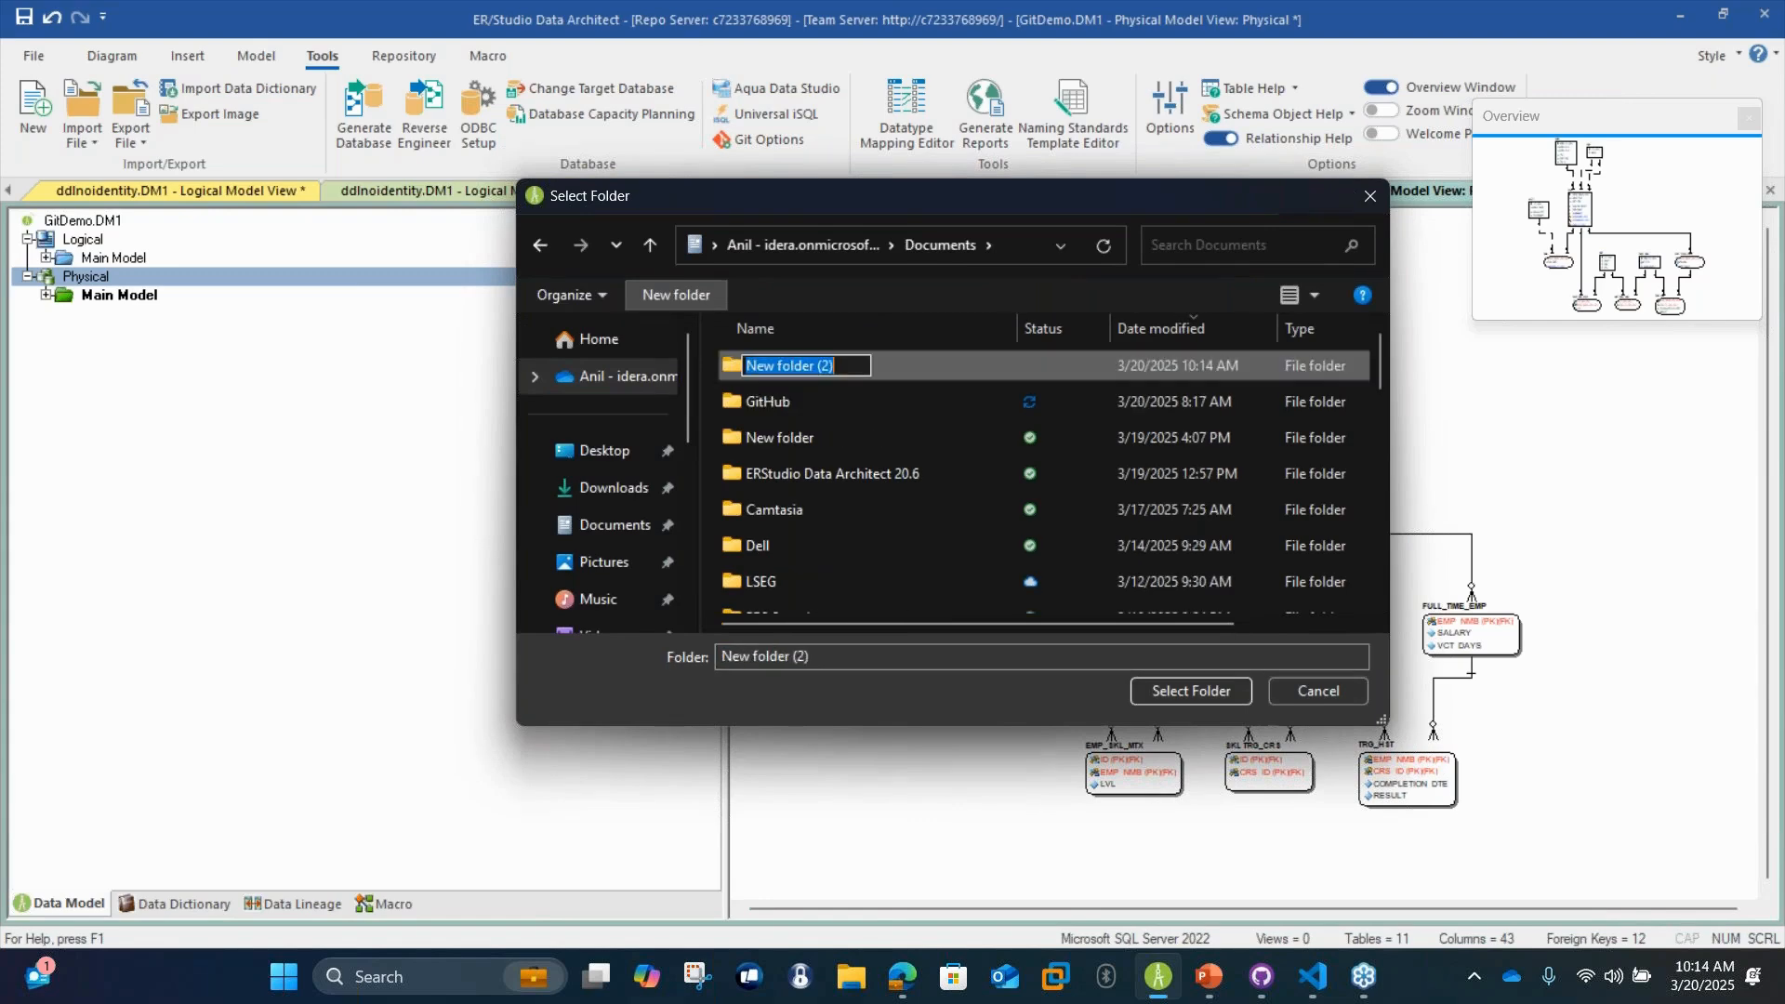
pyautogui.write('Git')
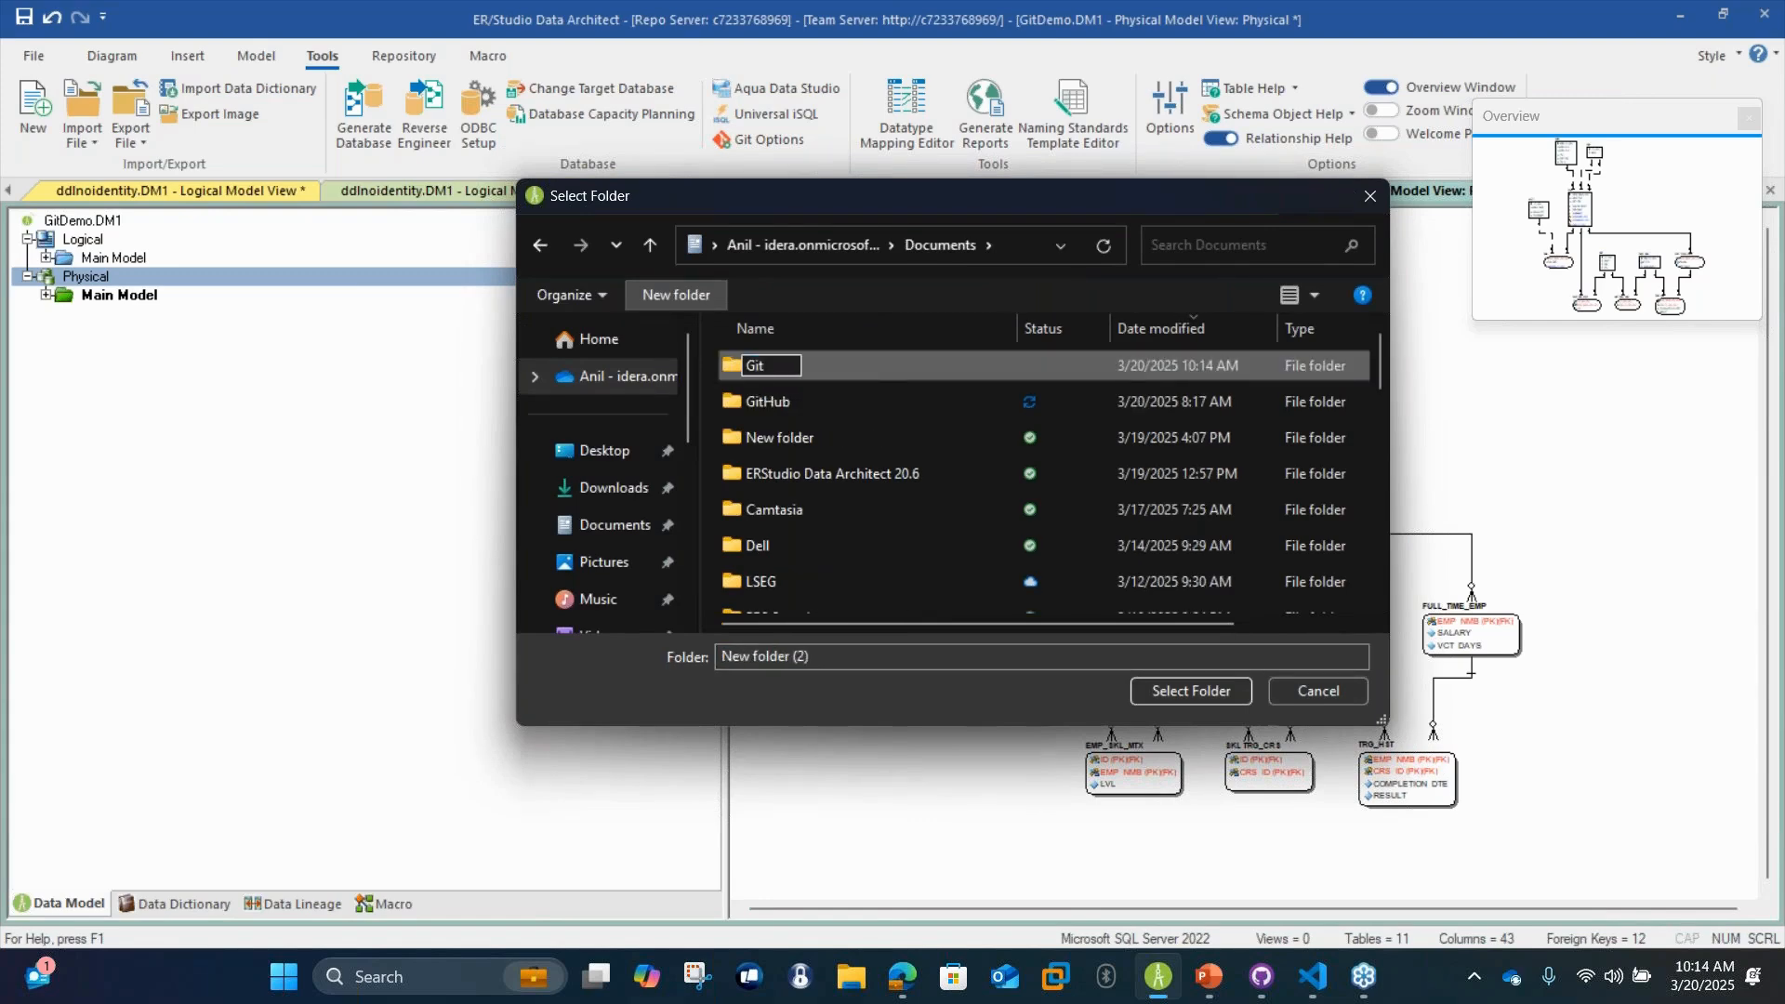
pyautogui.write('Webinar')
pyautogui.press('Return')
pyautogui.press('Return')
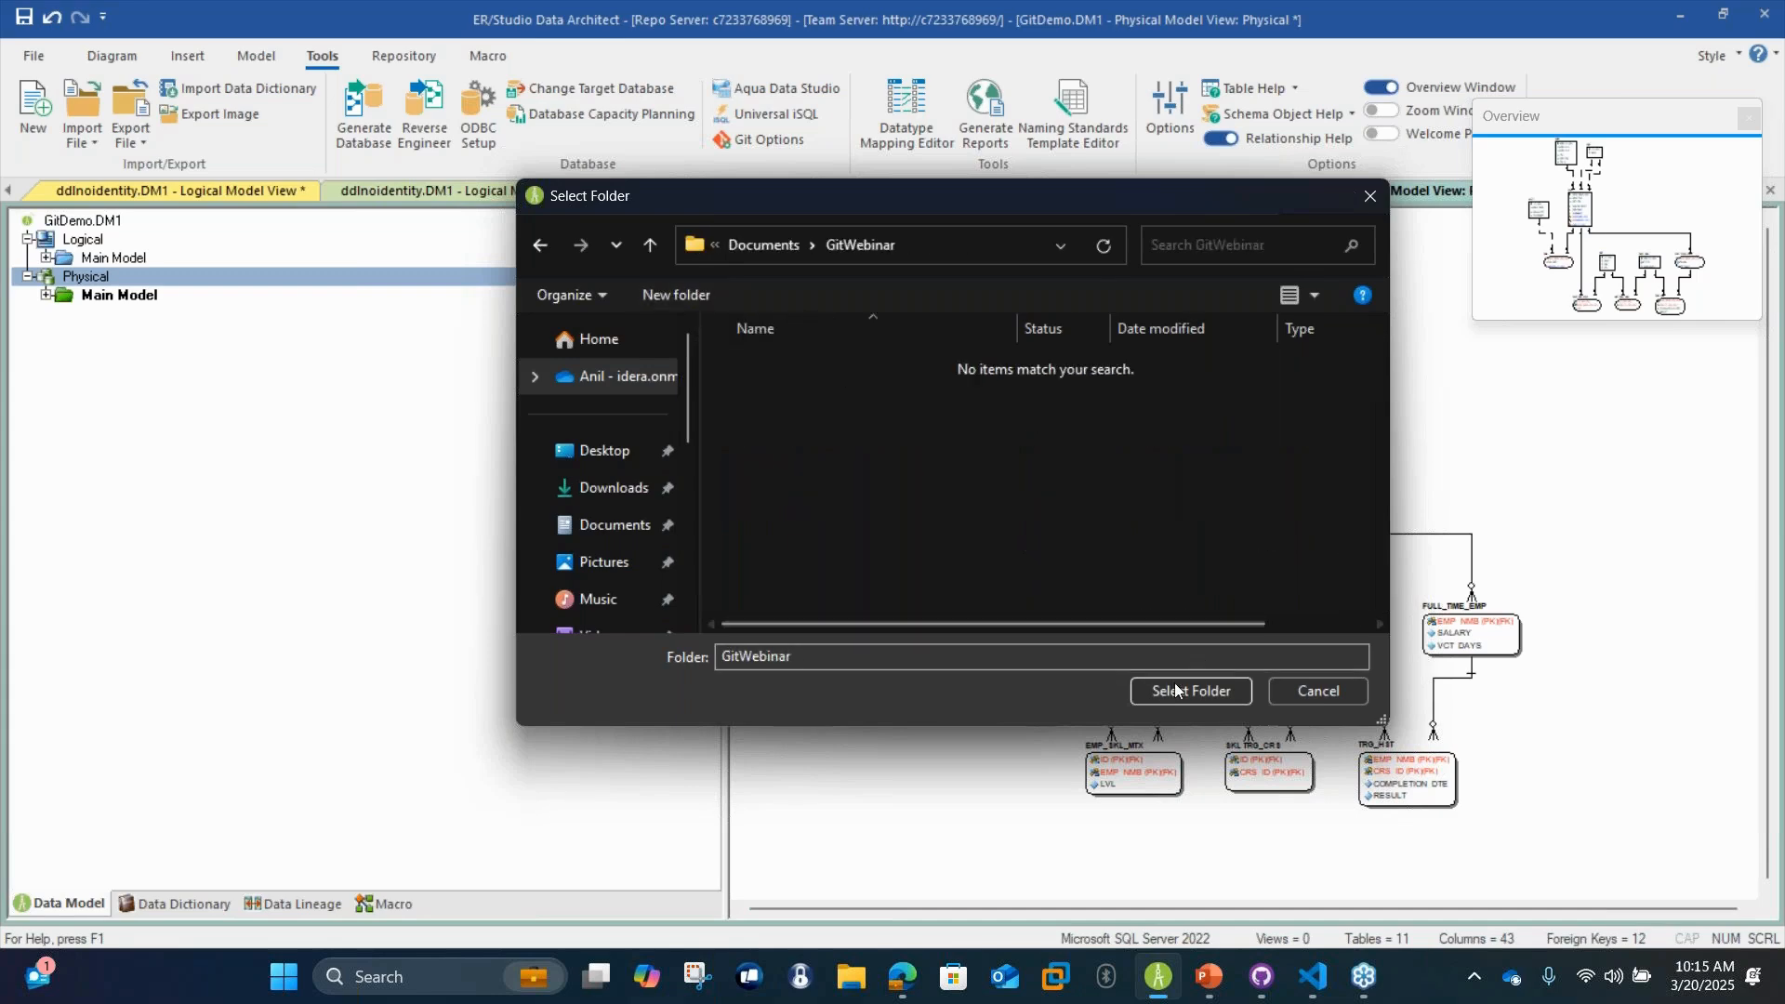
pyautogui.click(1177, 692)
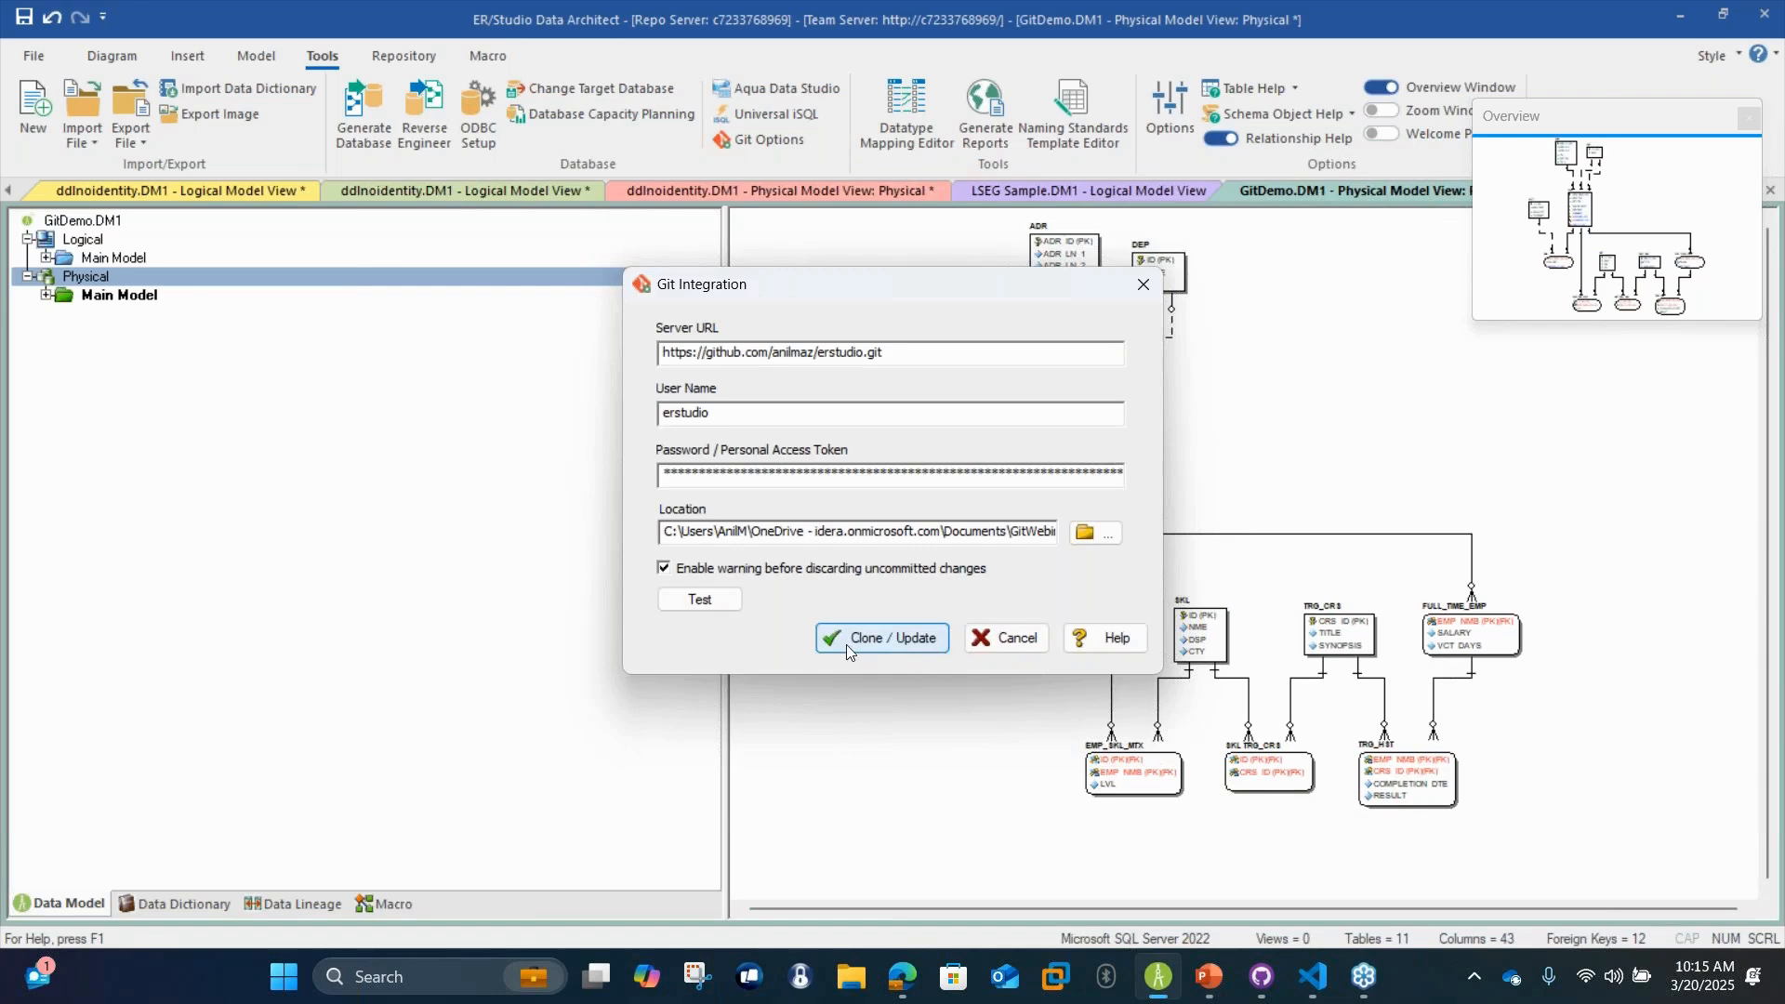
# Test the Git server connection and clone the erstudio repository into the GitWebinar folder
pyautogui.click(699, 599)
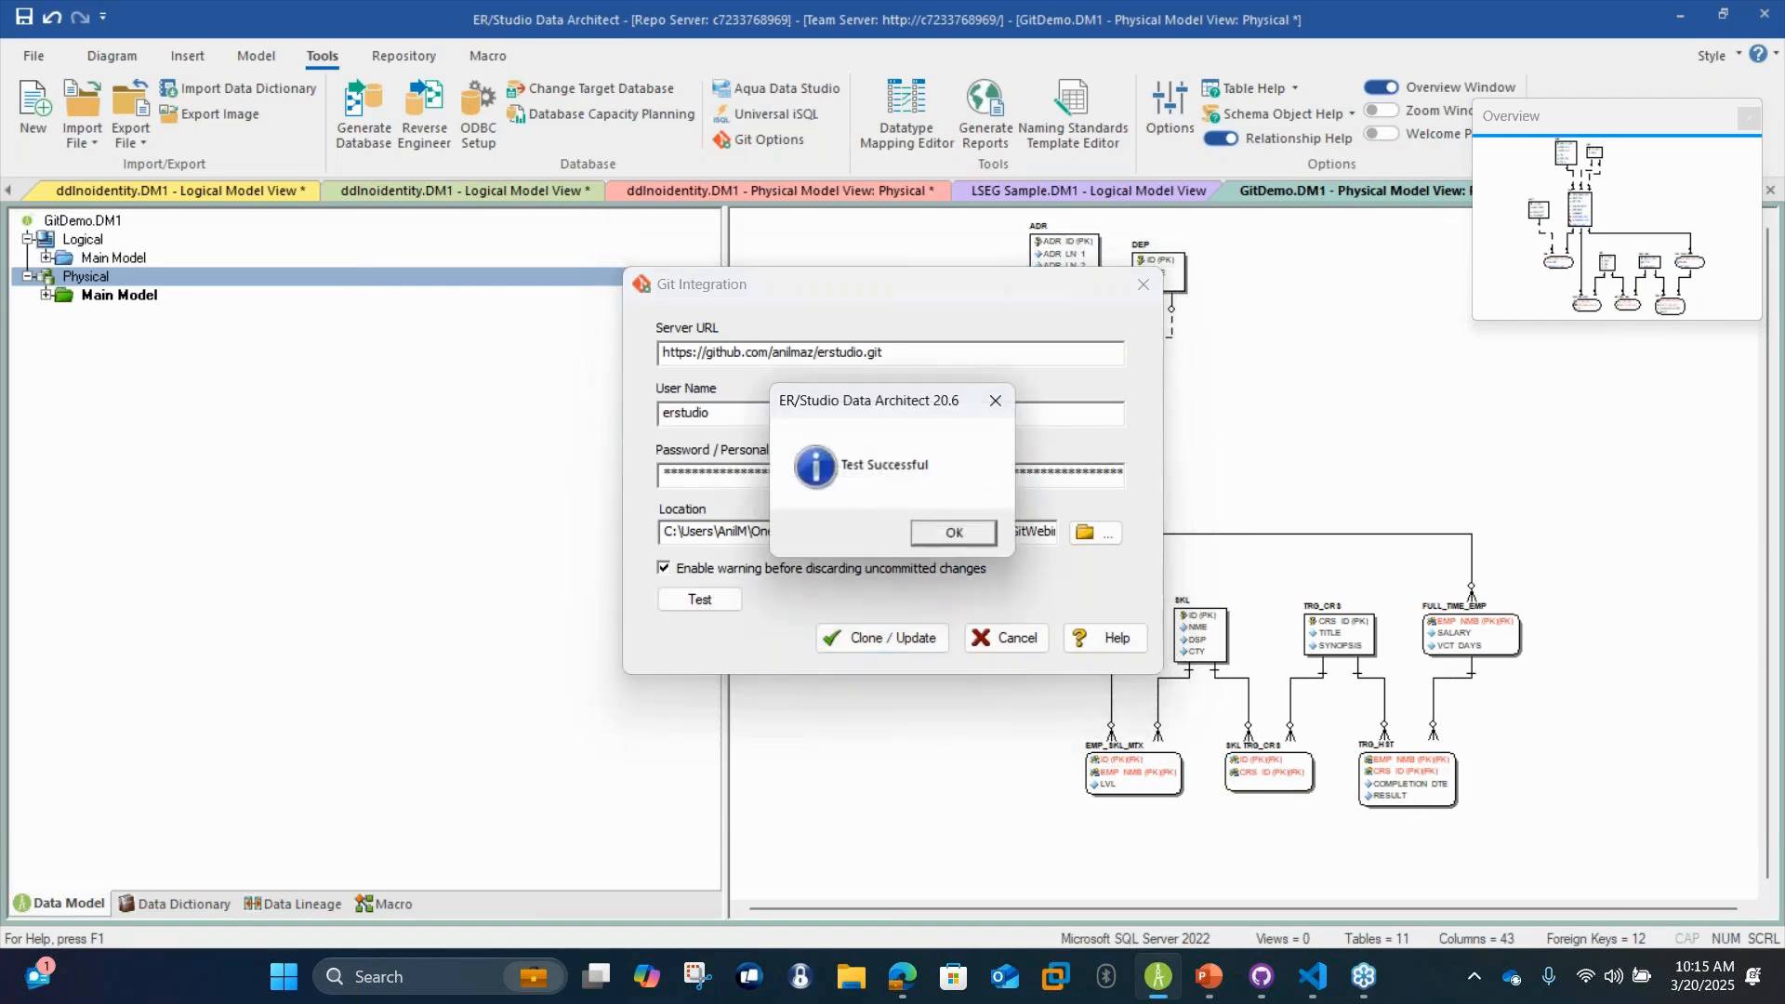
pyautogui.click(954, 534)
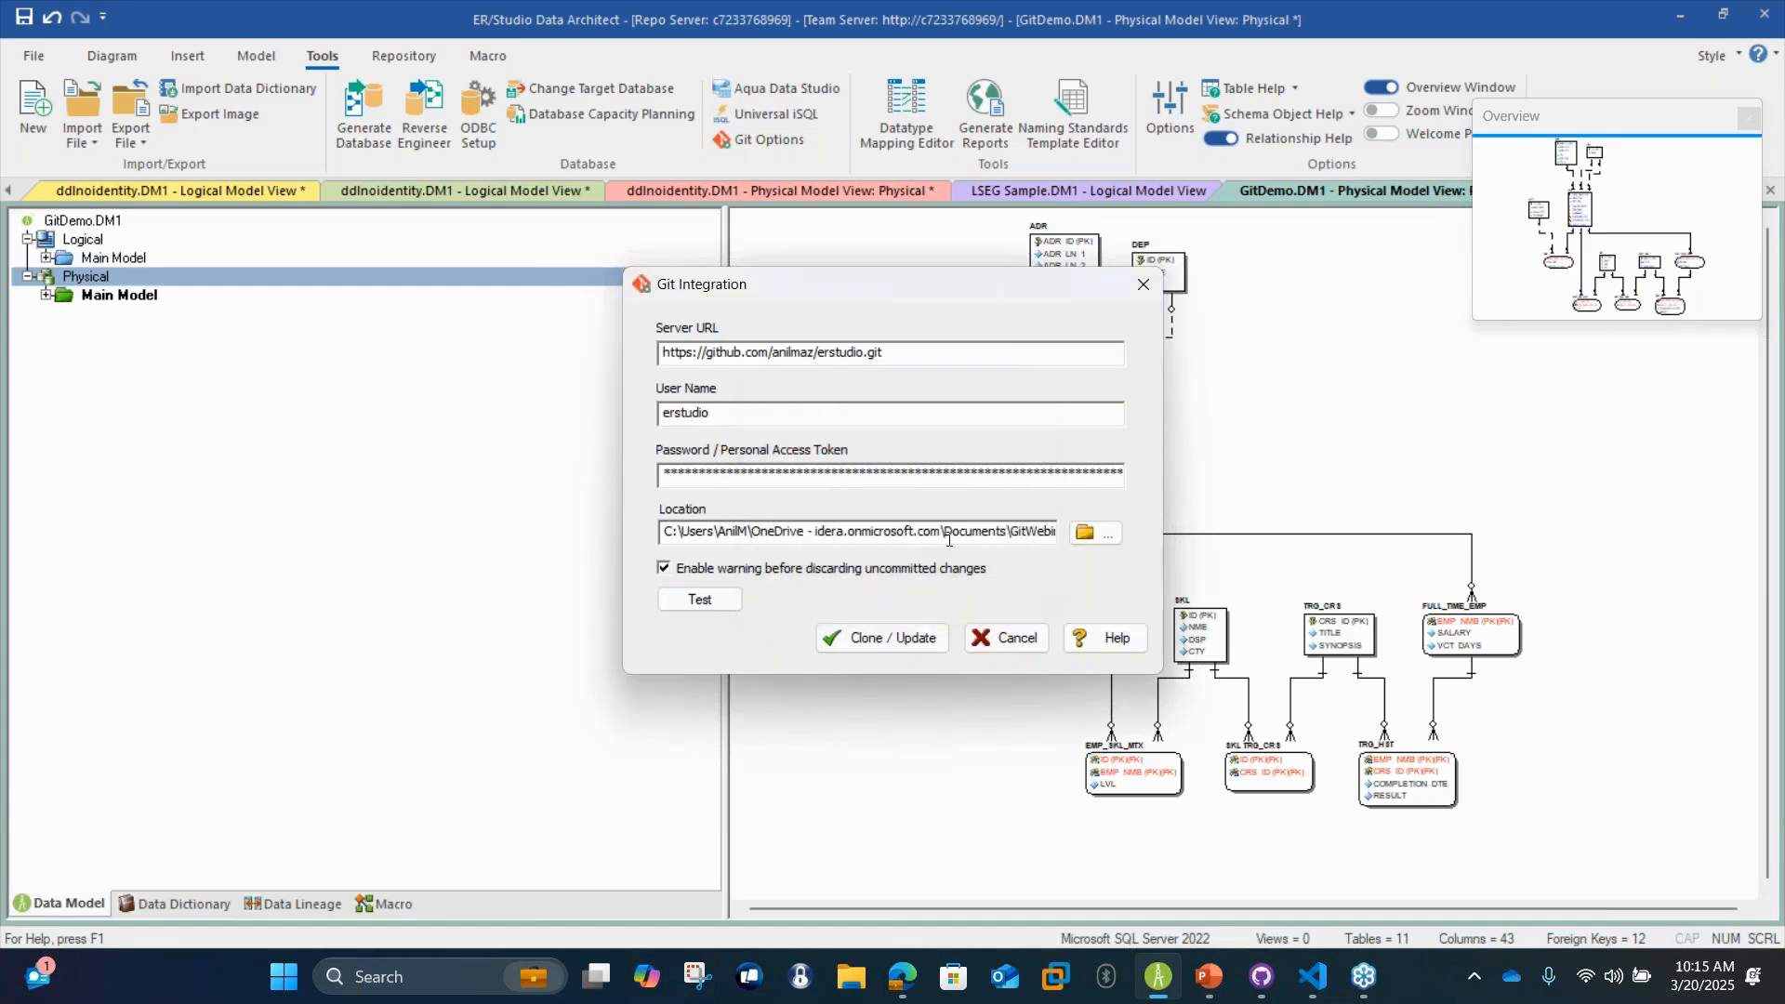
pyautogui.click(877, 639)
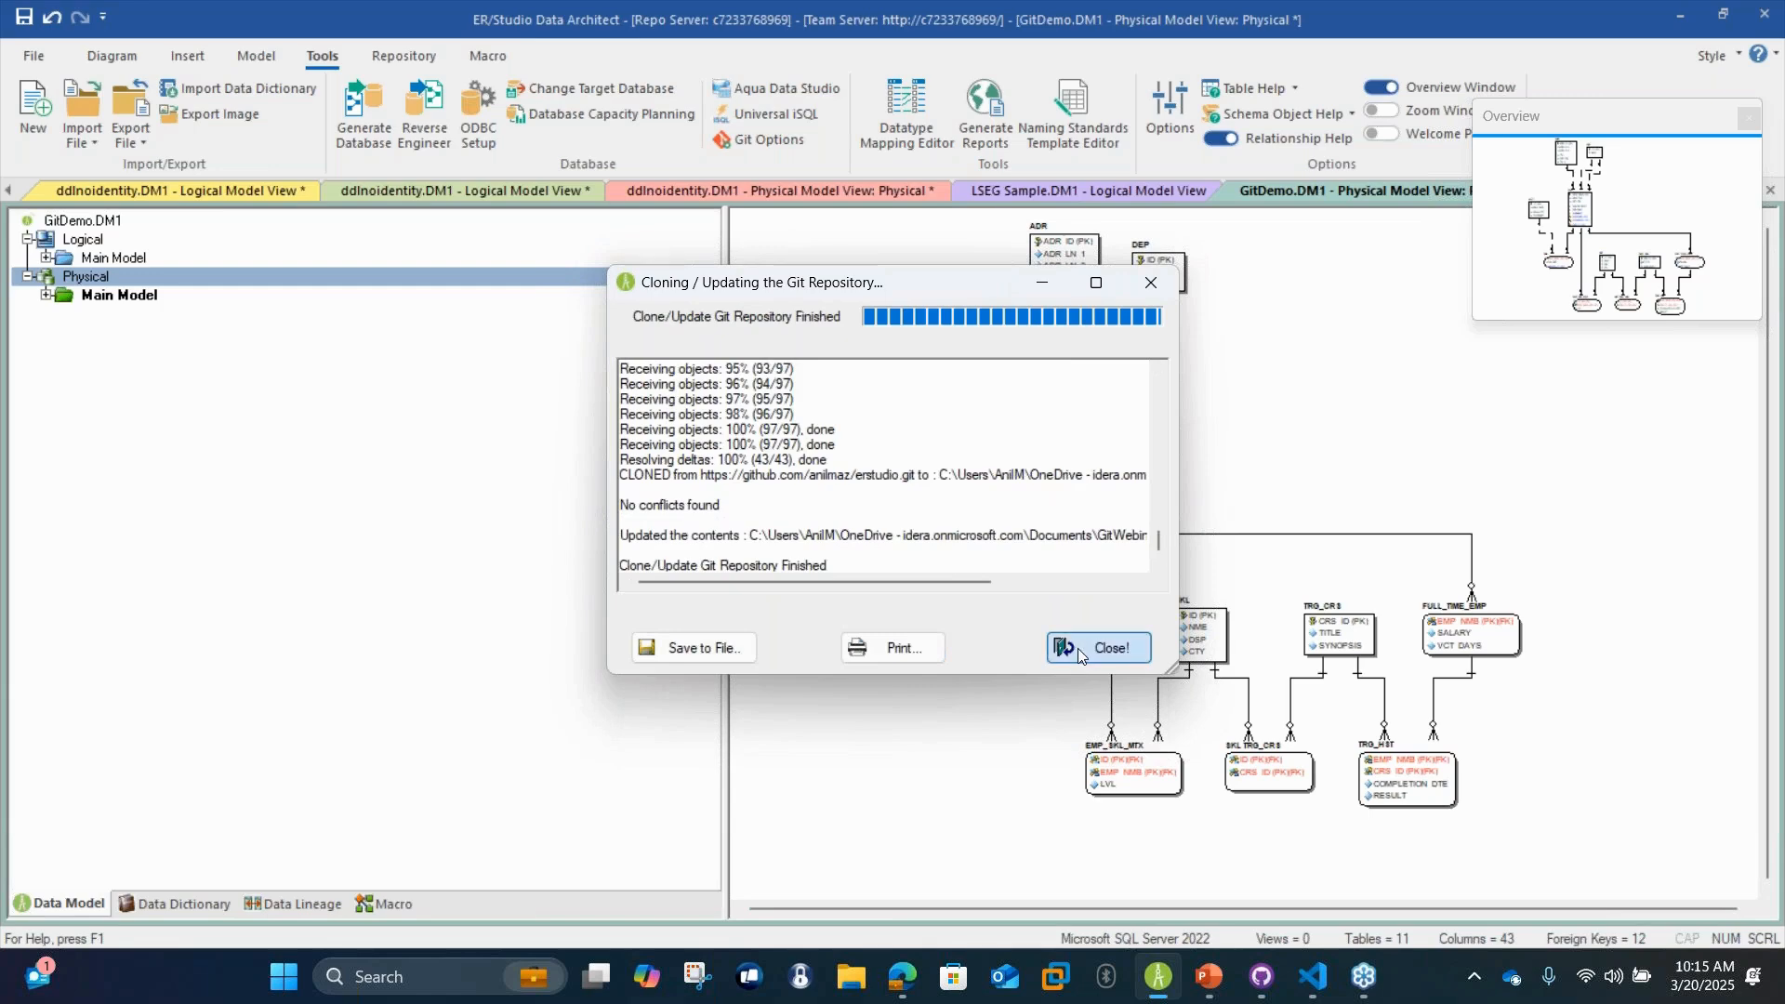
# Close the finished clone log, start database generation for the physical model, and connect a Git script file as the output target
pyautogui.click(1079, 649)
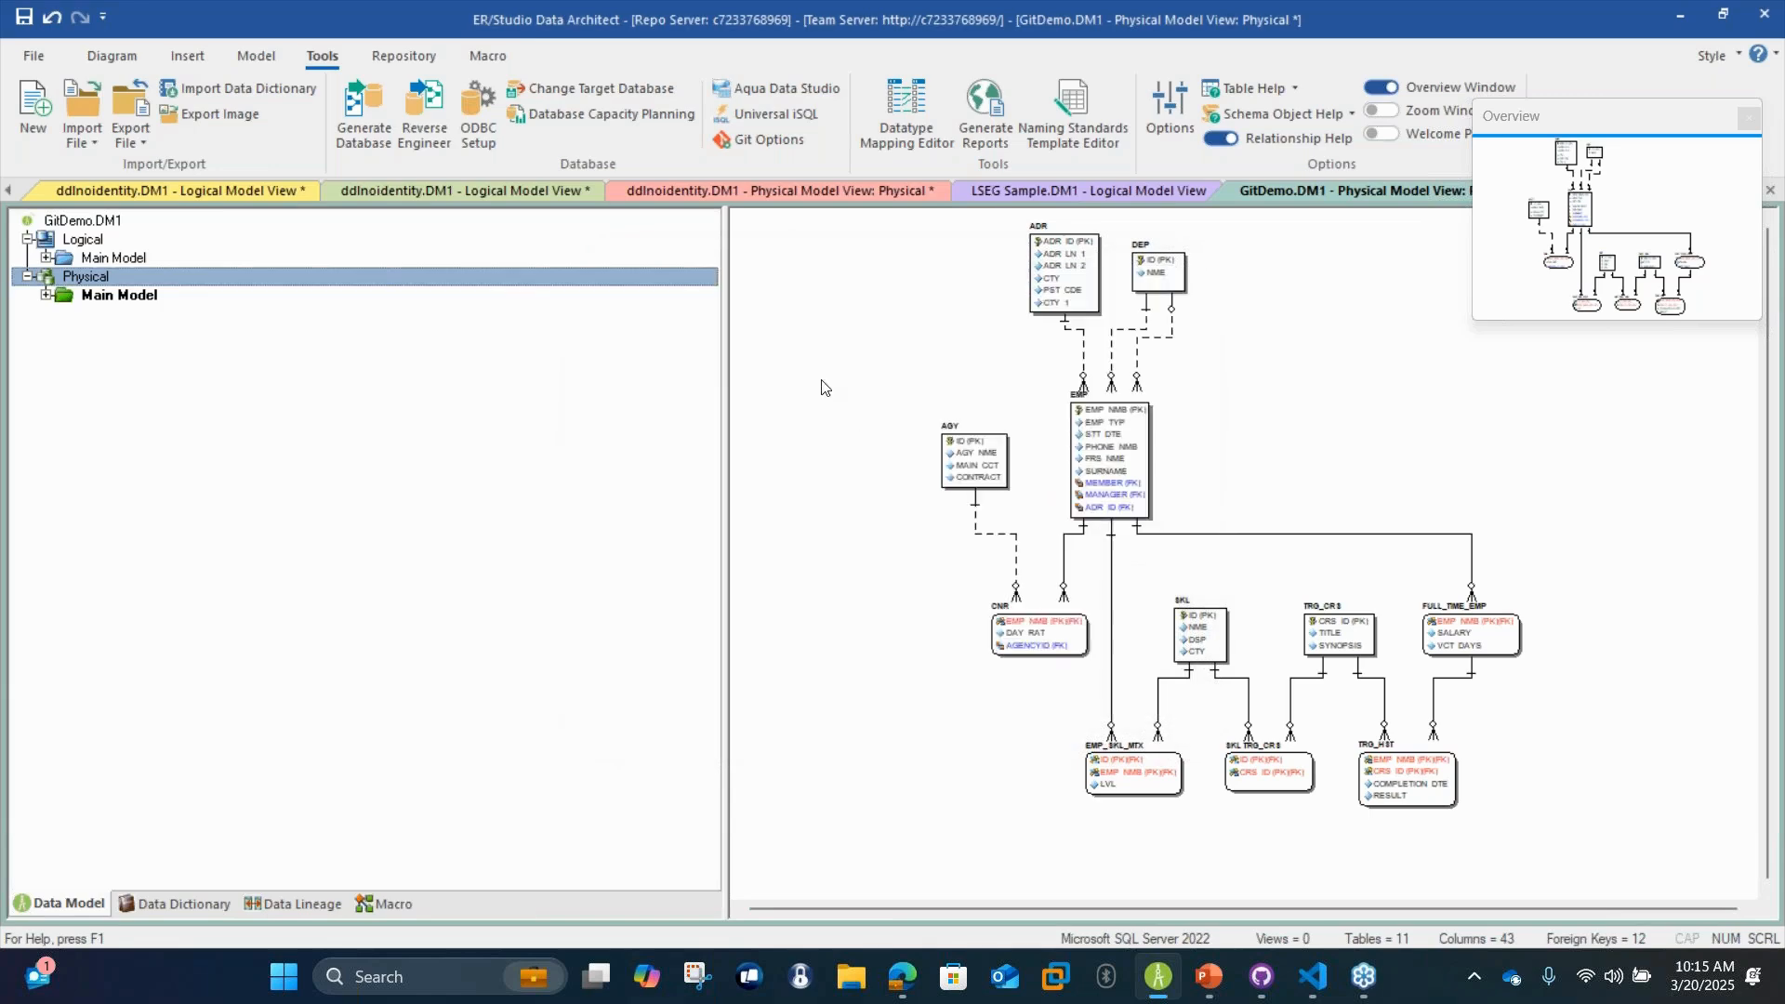
pyautogui.rightClick(64, 277)
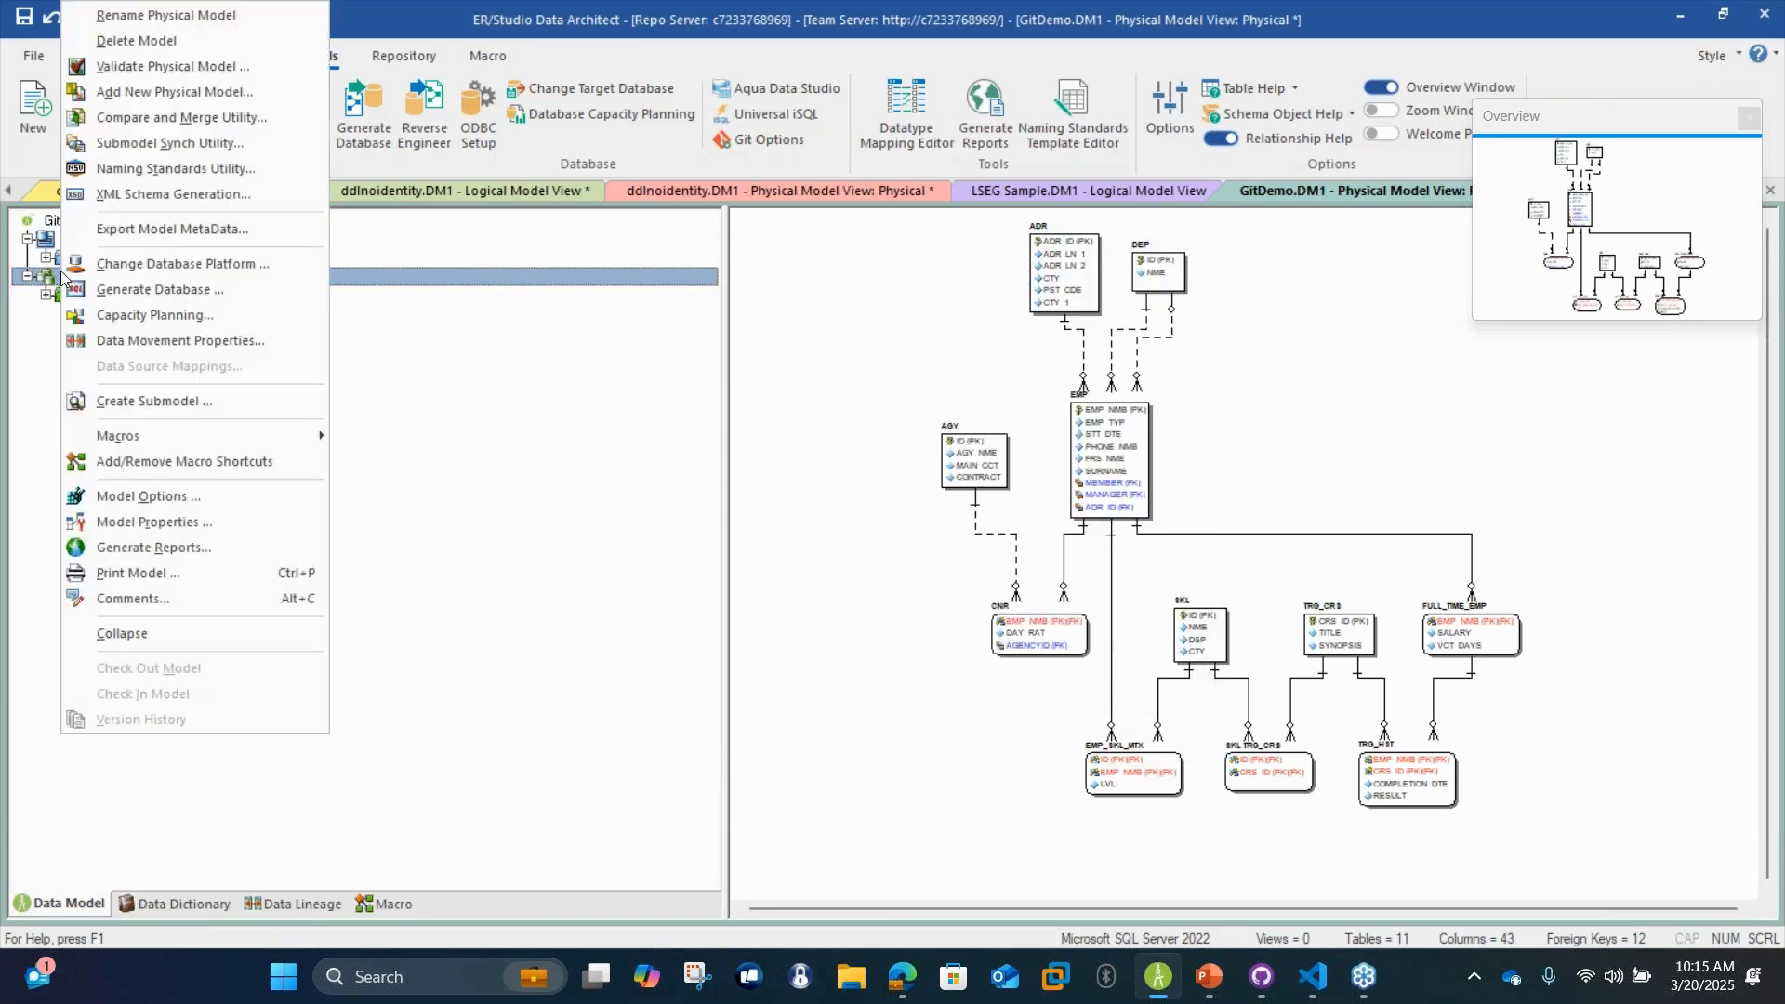
pyautogui.click(122, 289)
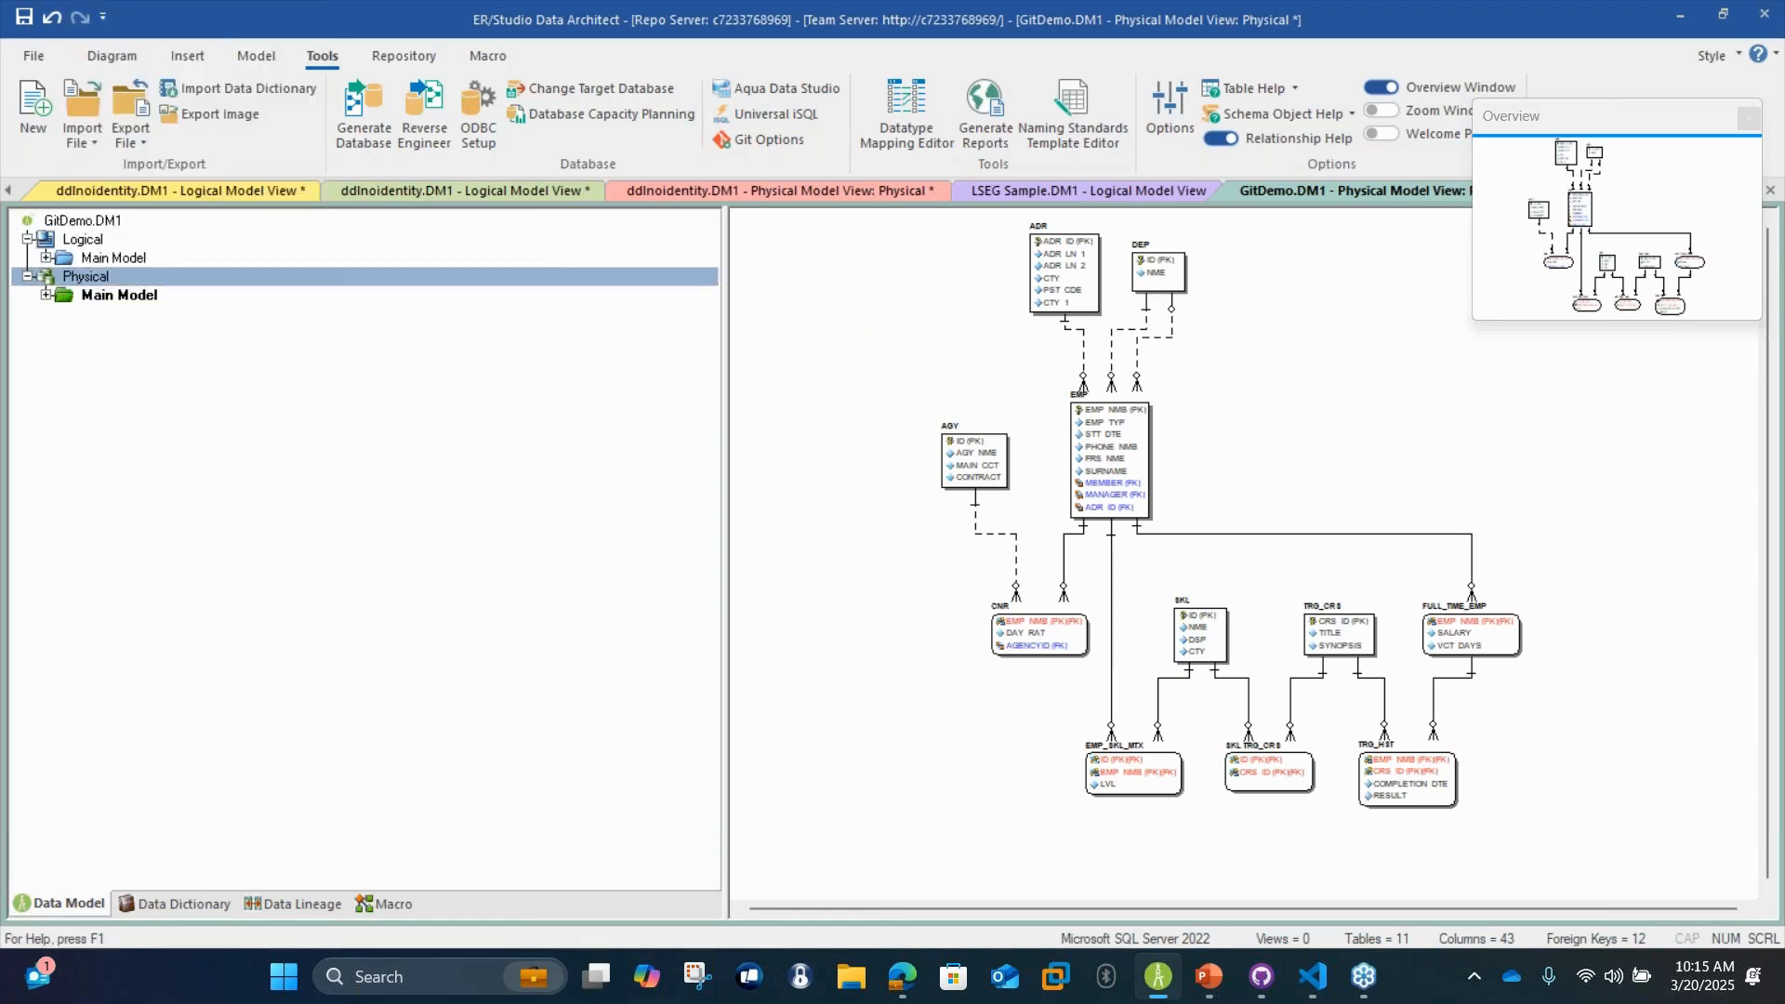
pyautogui.click(935, 518)
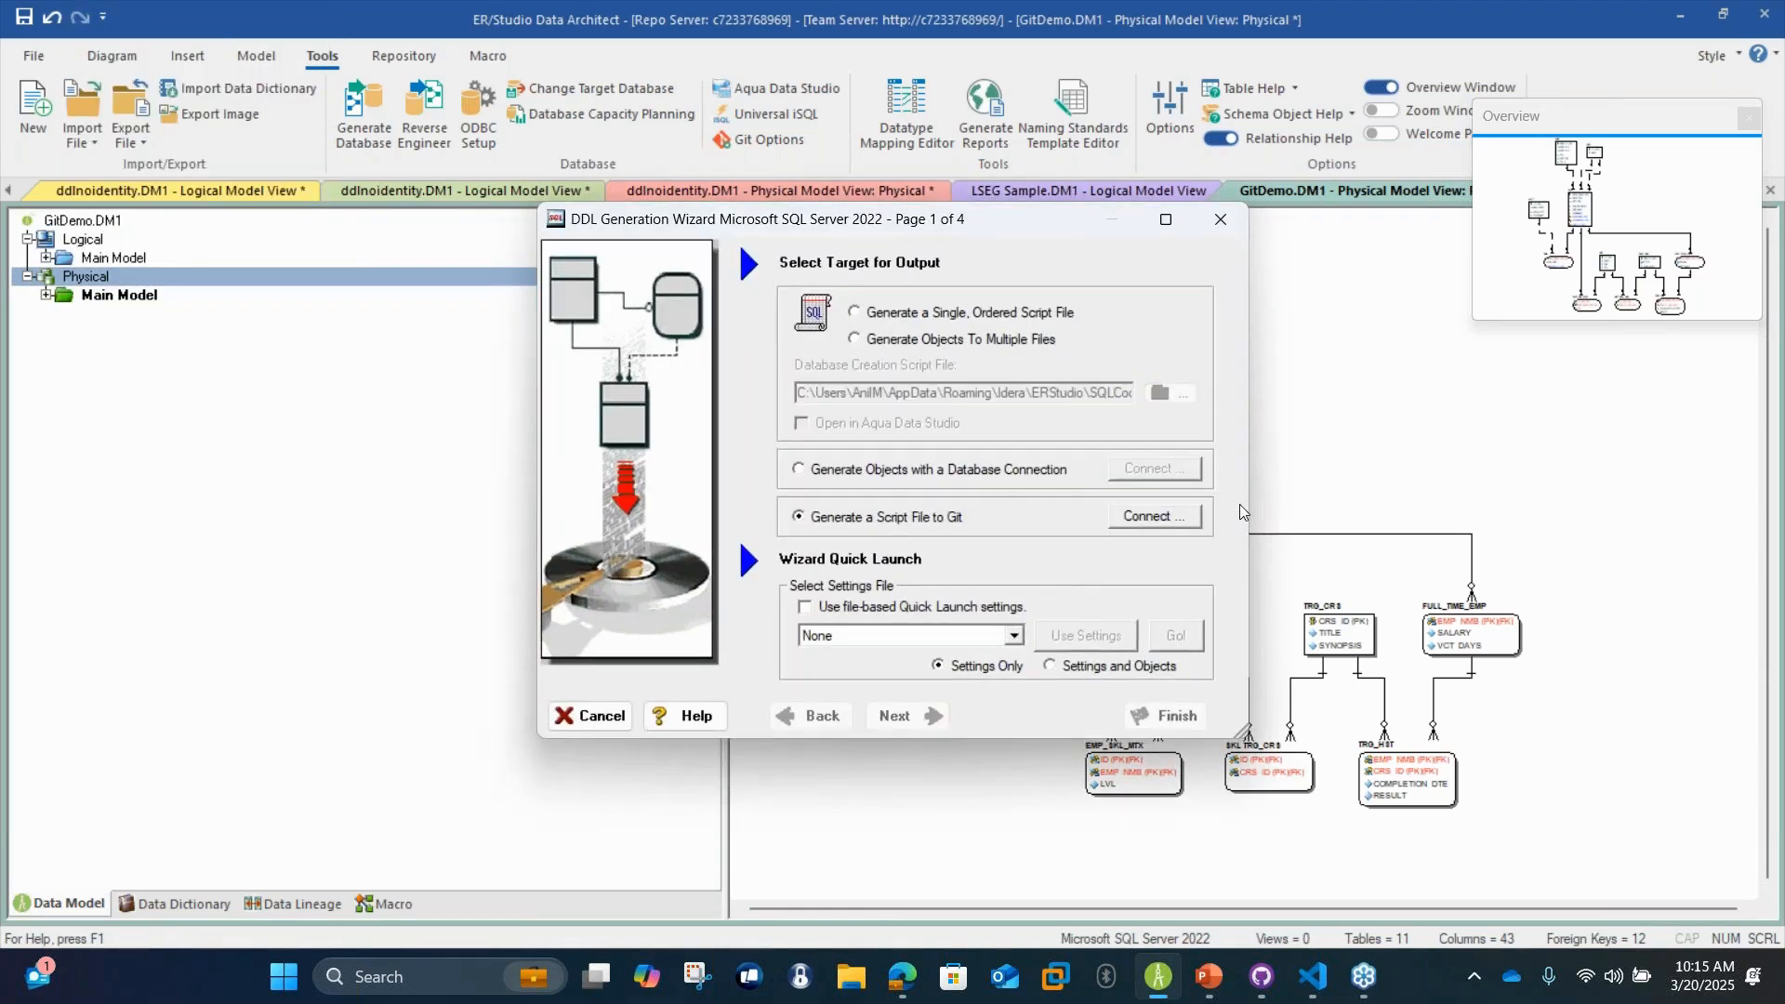
pyautogui.click(1177, 518)
pyautogui.click(995, 538)
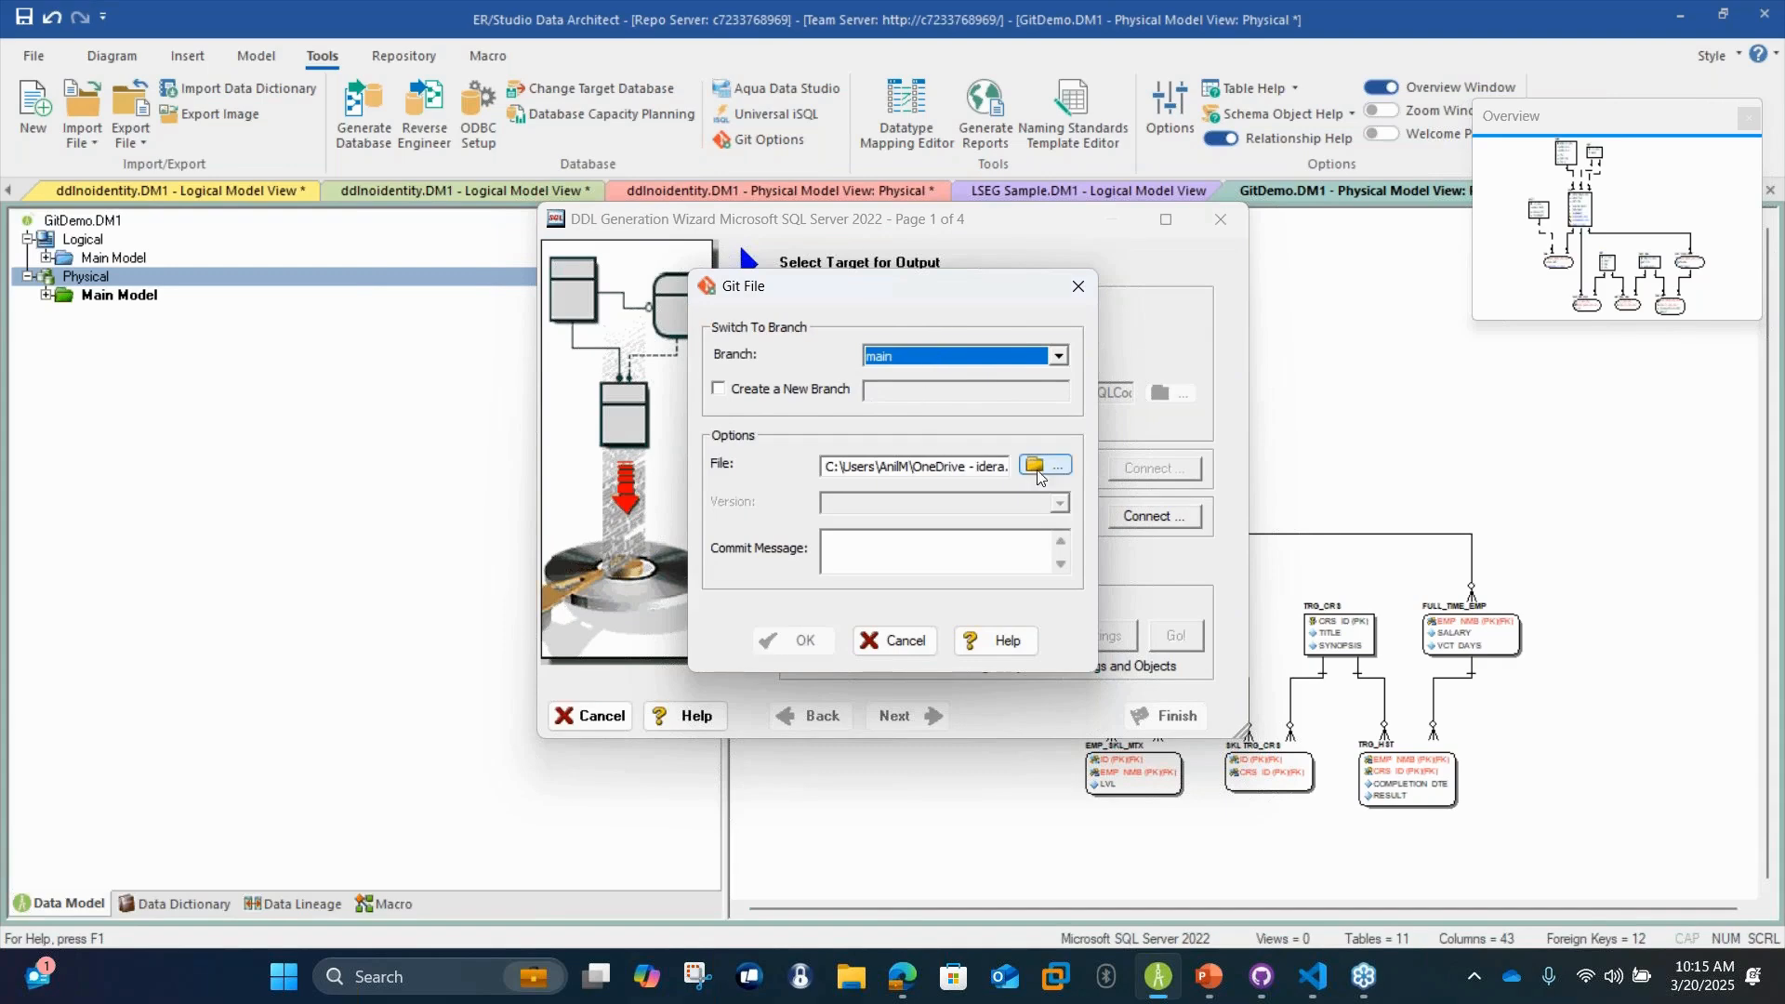
# Keep Physical.sql in GitWebinar on the main branch as the Git file and enter the commit message "Baseline Commit"
pyautogui.doubleClick(984, 465)
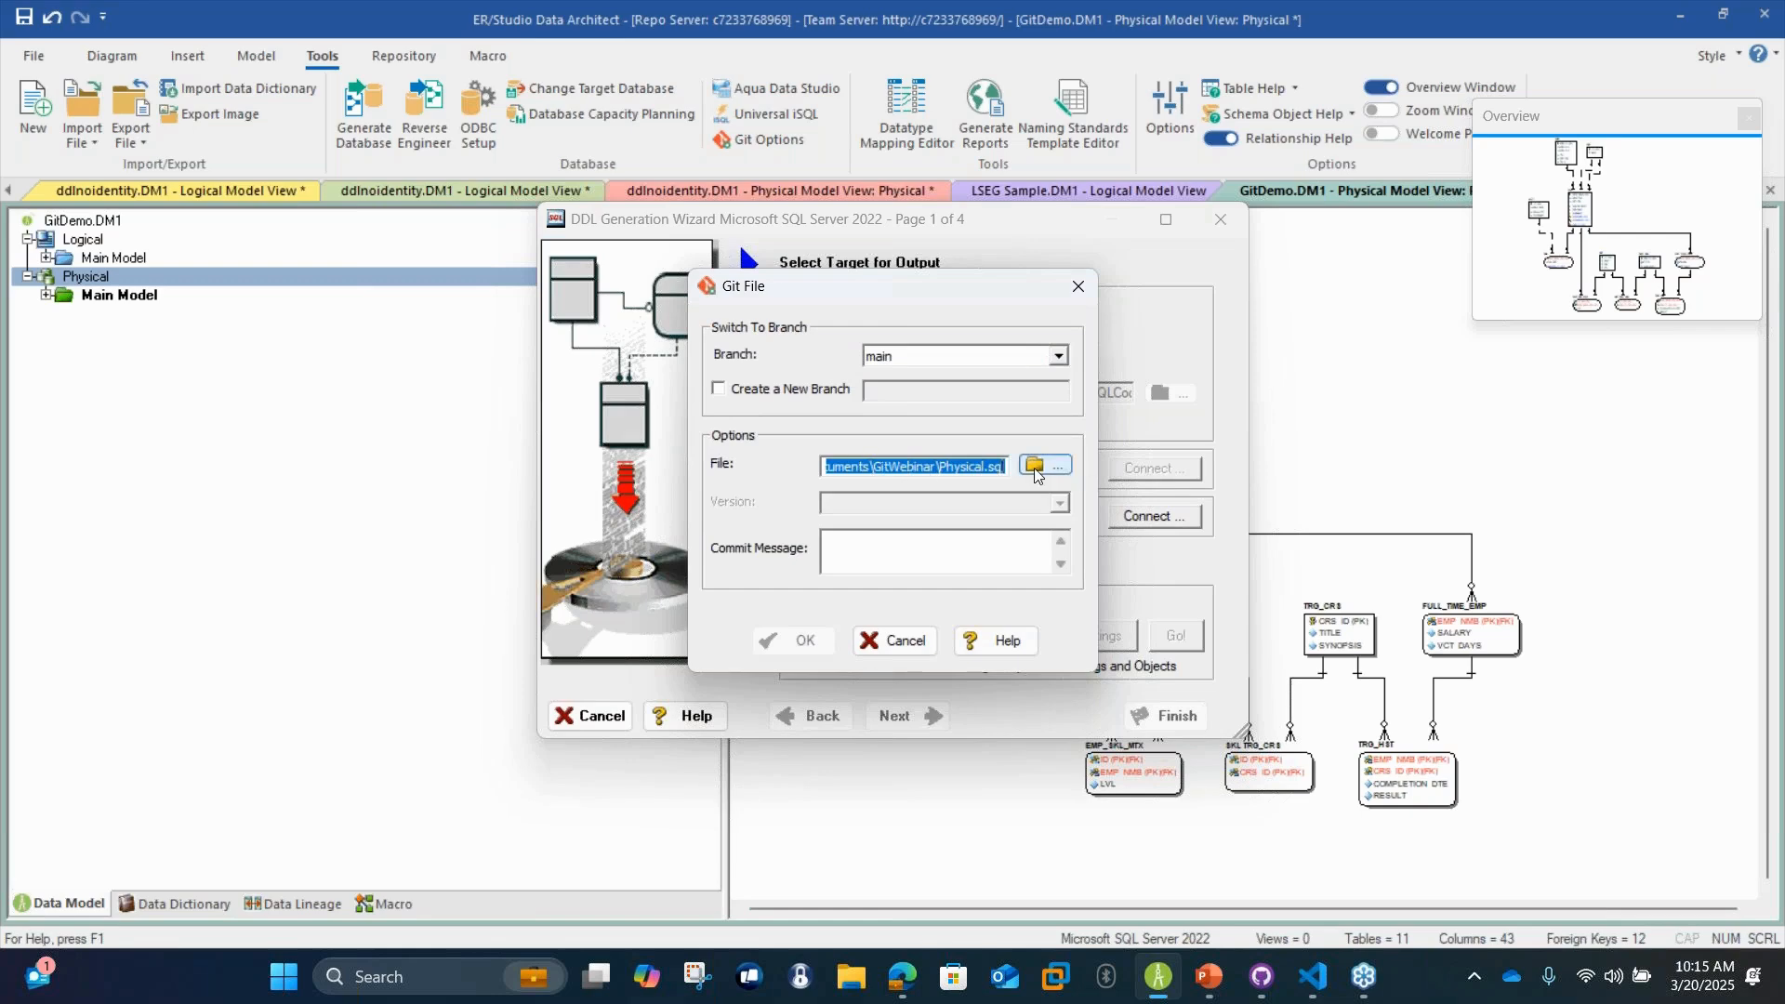
pyautogui.click(974, 549)
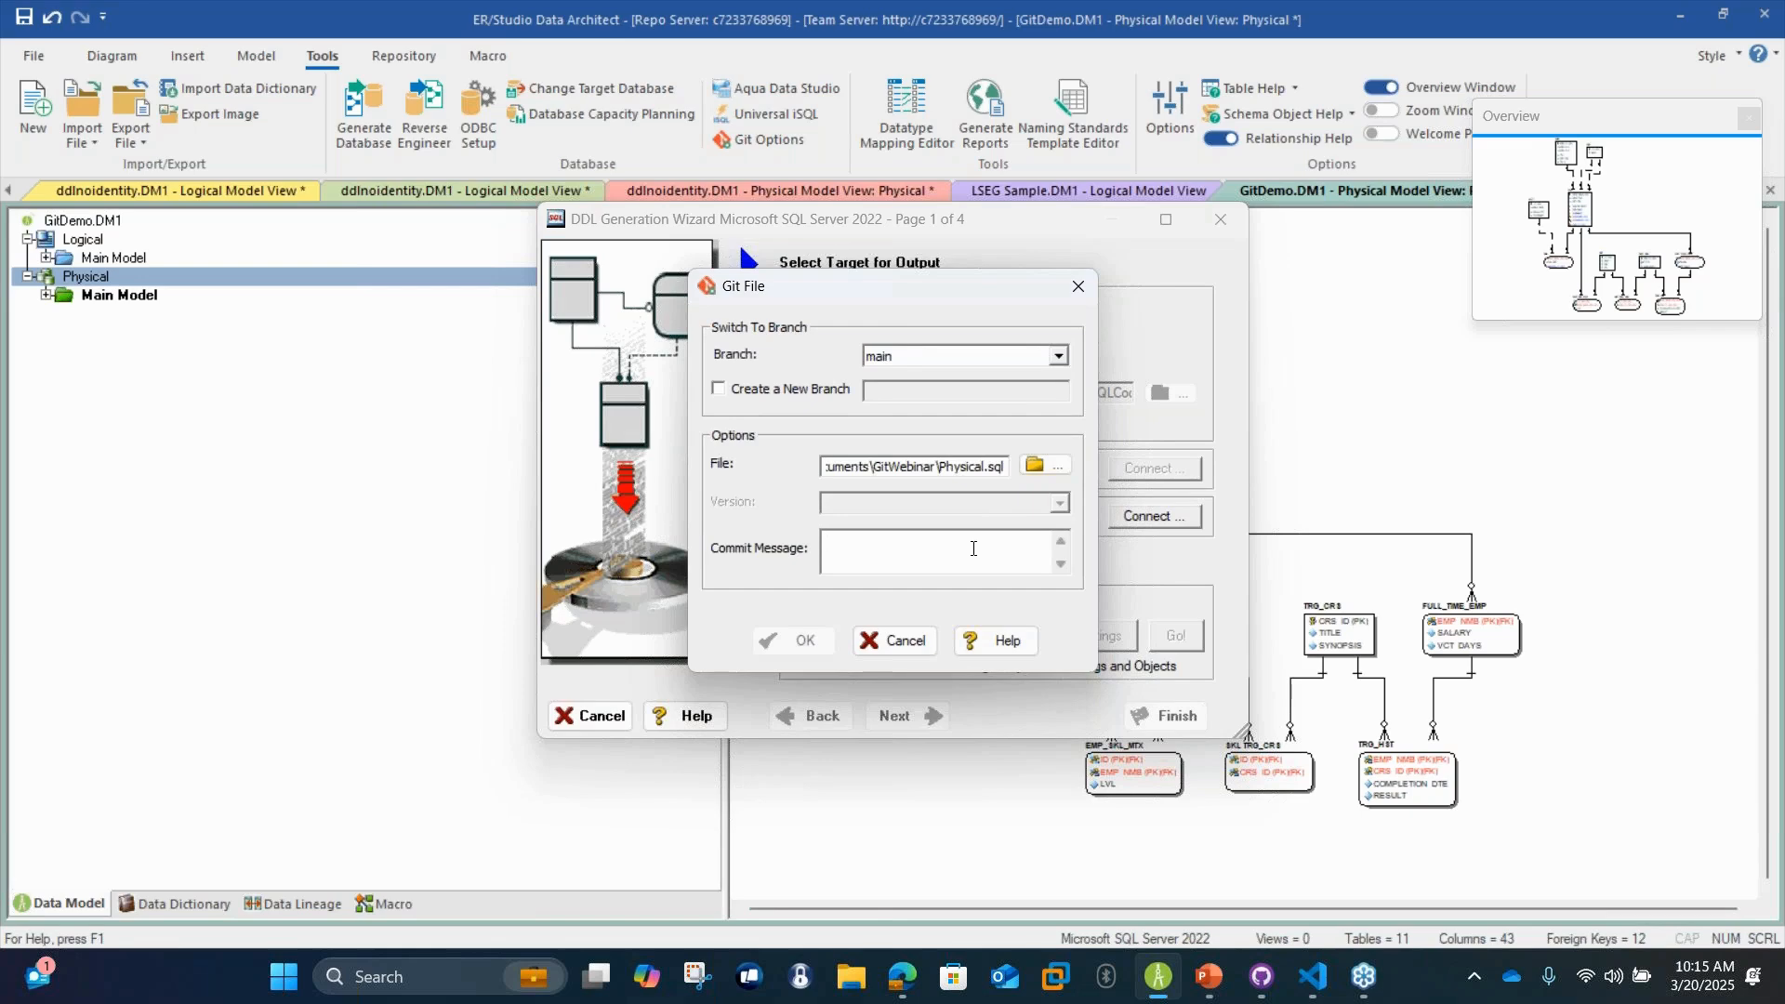
pyautogui.write('Fir')
pyautogui.press('BackSpace')
pyautogui.press('BackSpace')
pyautogui.press('BackSpace')
pyautogui.write('Baseline Comm')
pyautogui.click(795, 641)
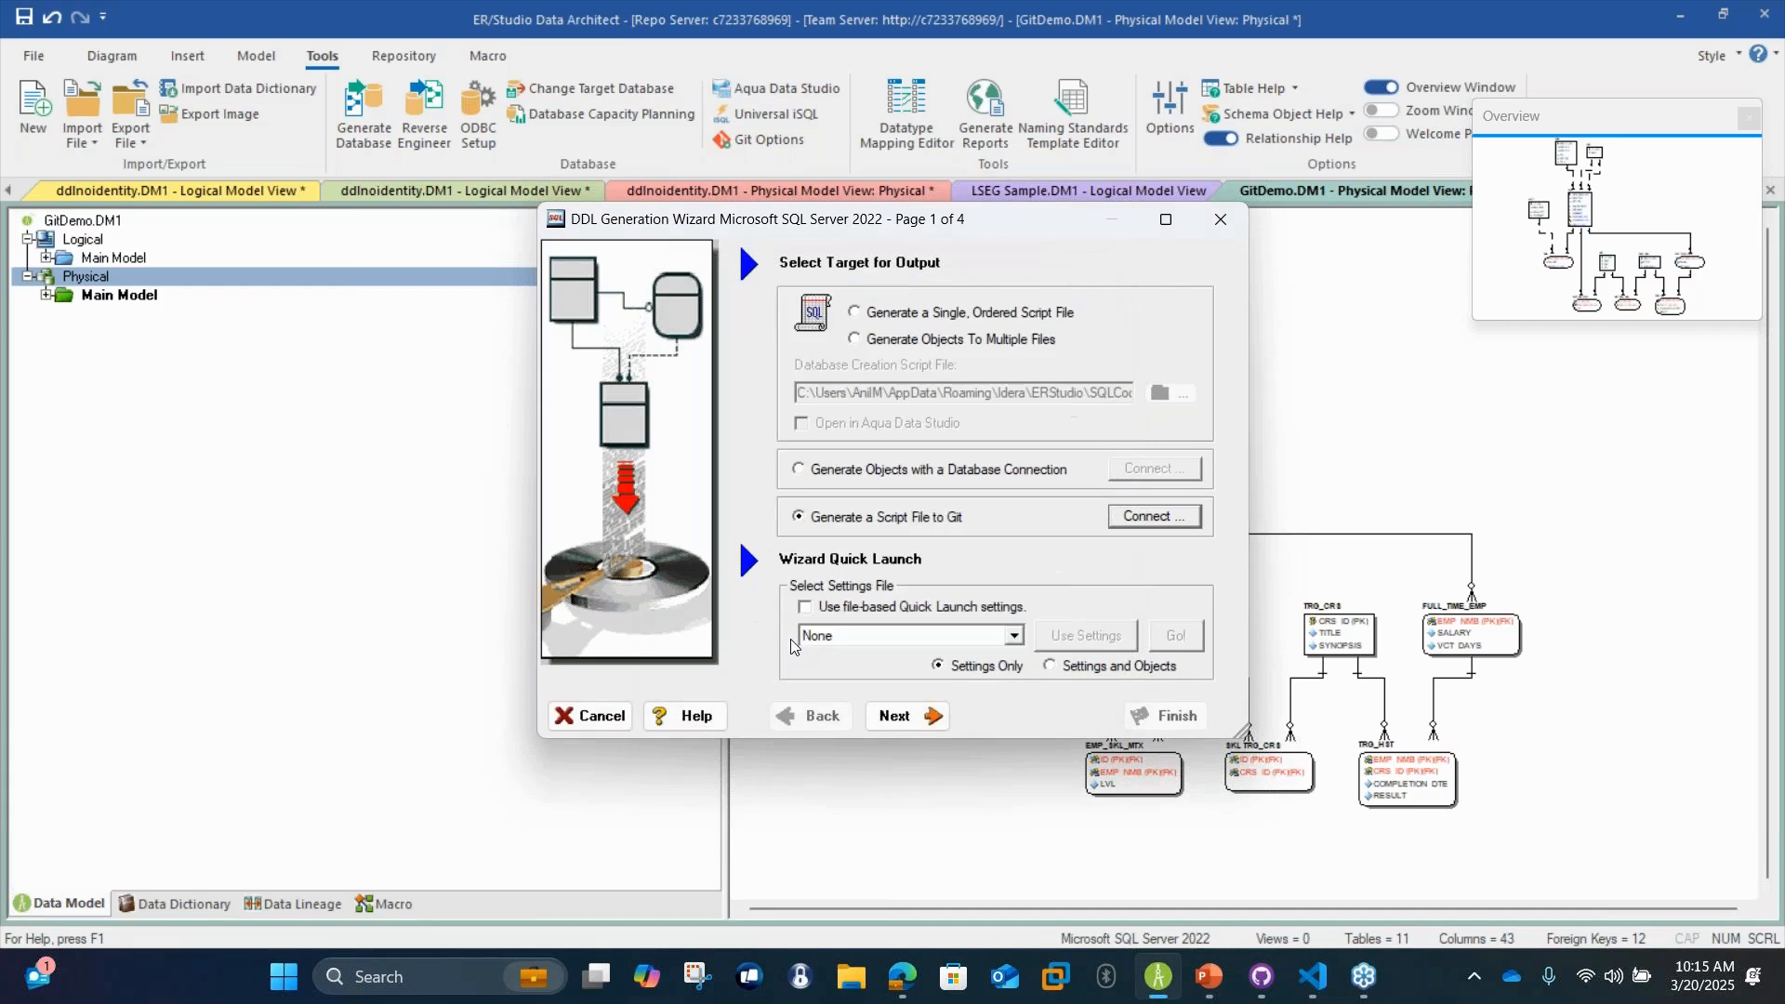
# Proceed to the DDL generation summary without choosing a database, keeping all tables included, and review the SQL preview
pyautogui.click(904, 712)
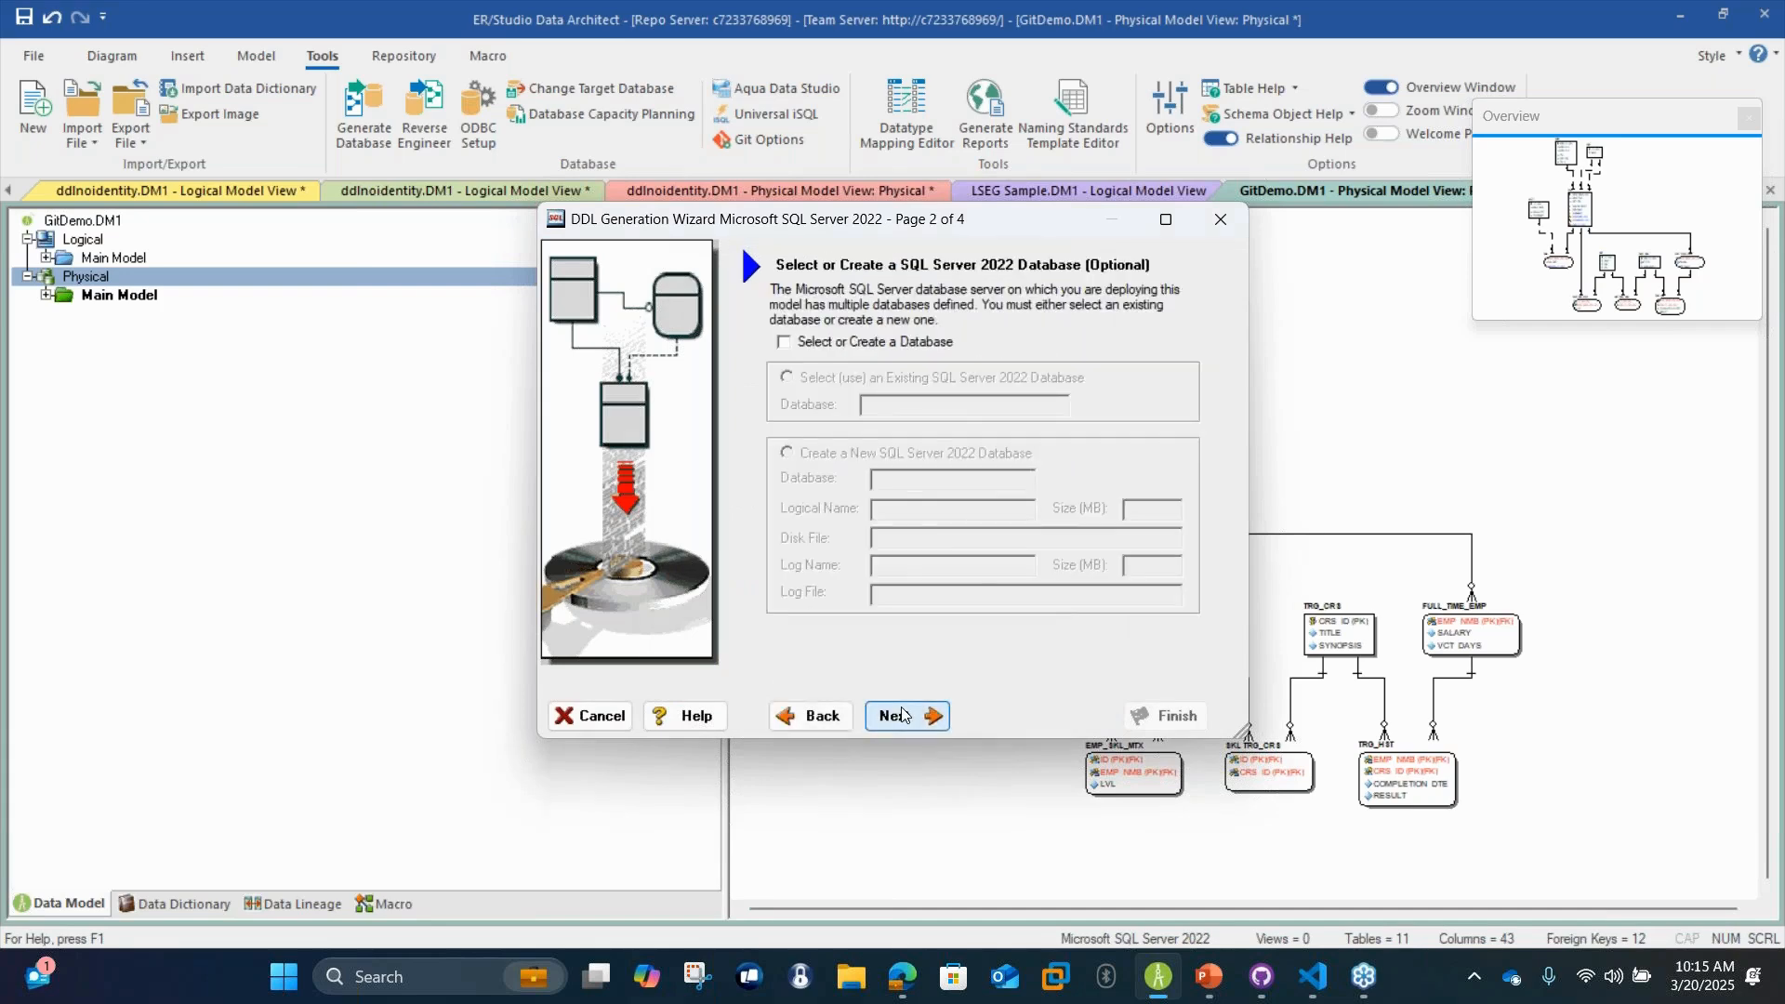
pyautogui.click(904, 715)
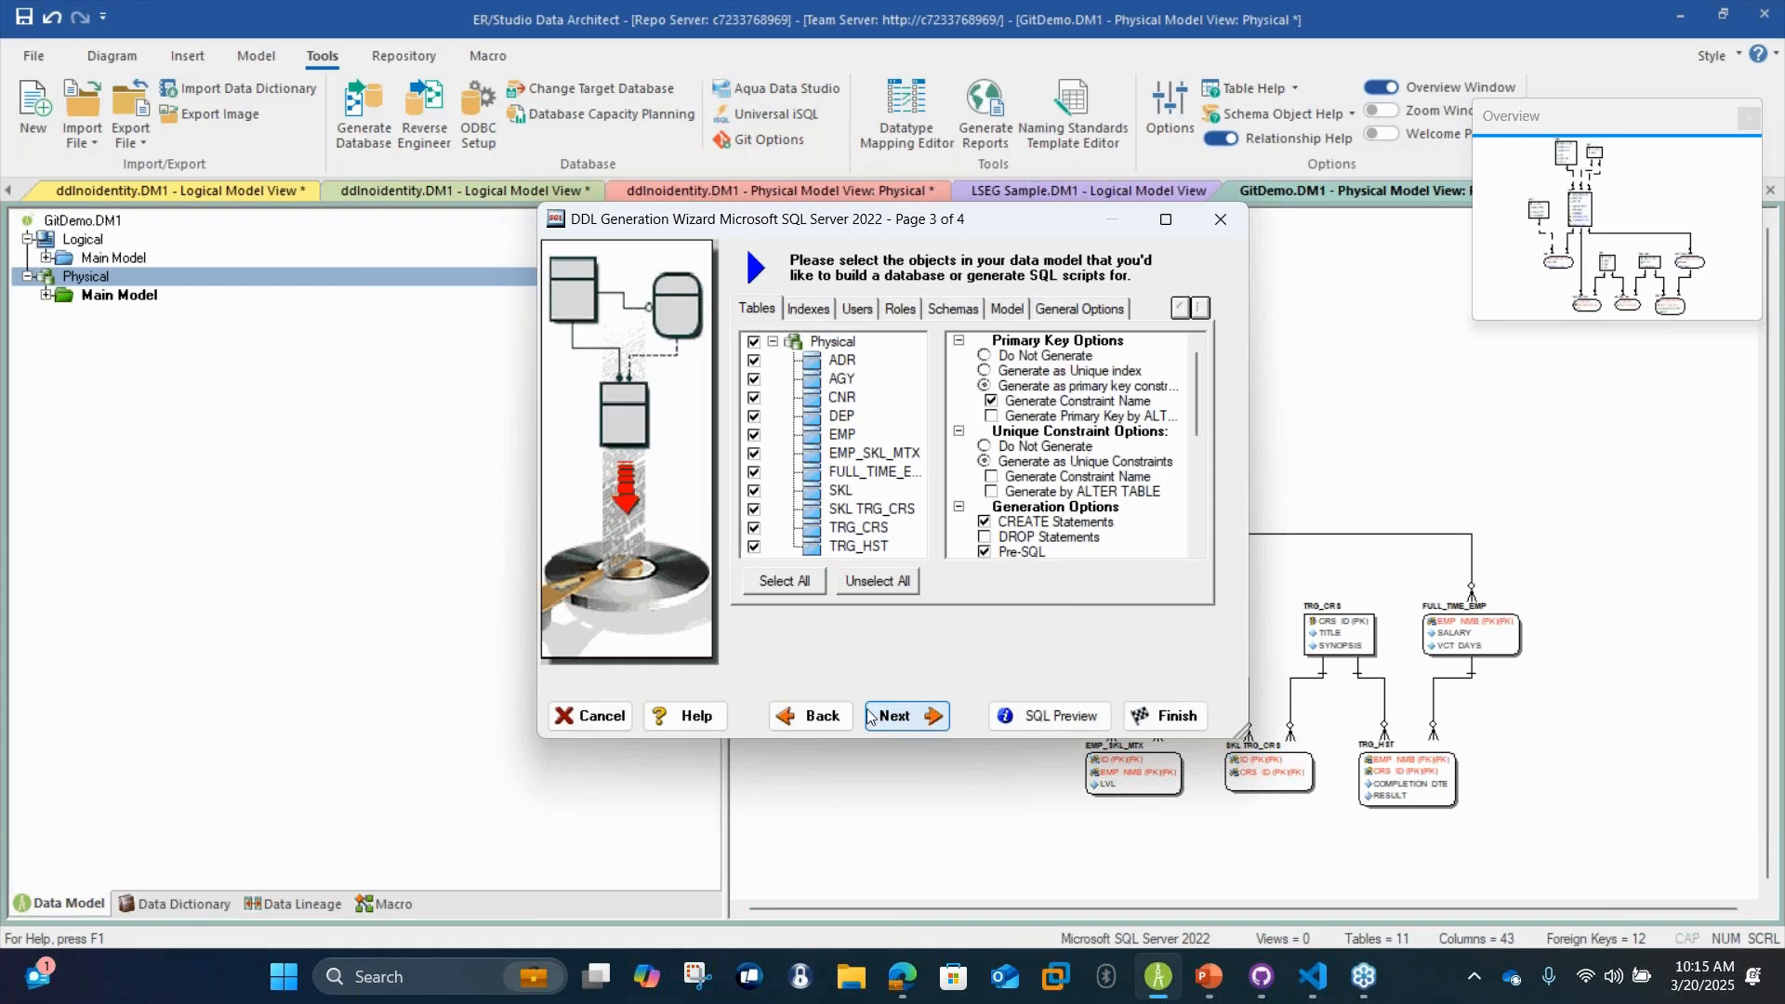
pyautogui.click(902, 715)
pyautogui.click(1037, 713)
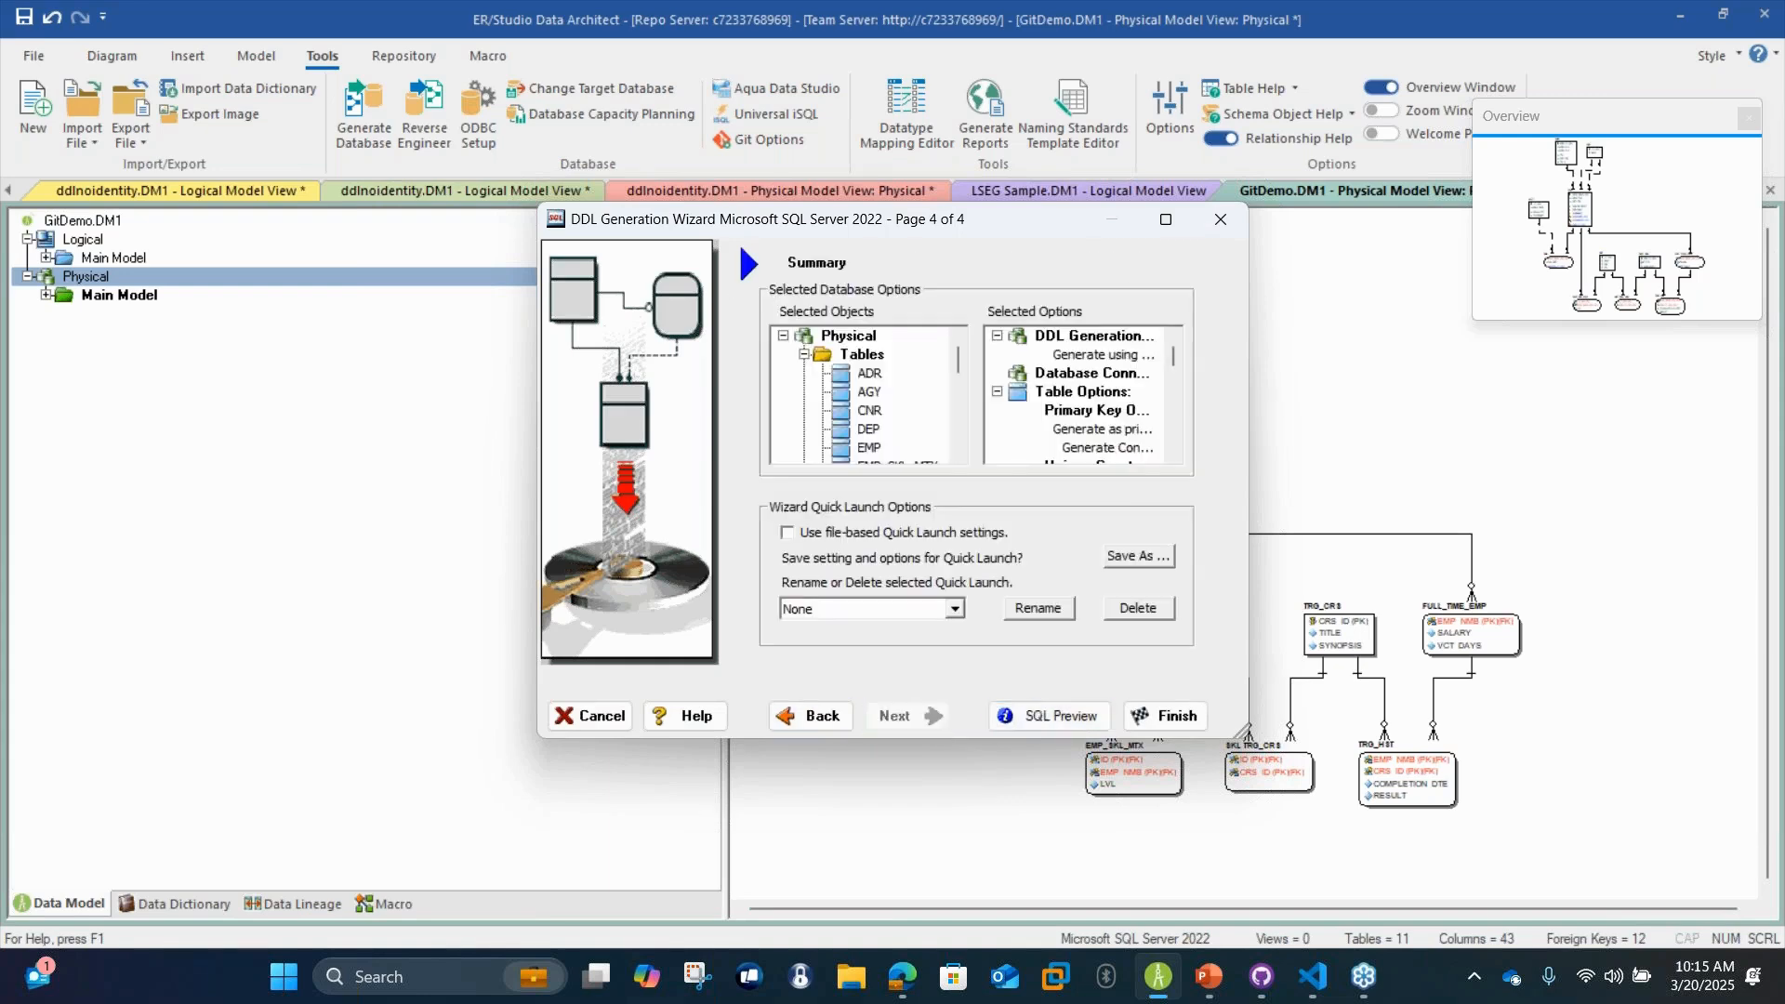
pyautogui.scroll(-15, 1026, 530)
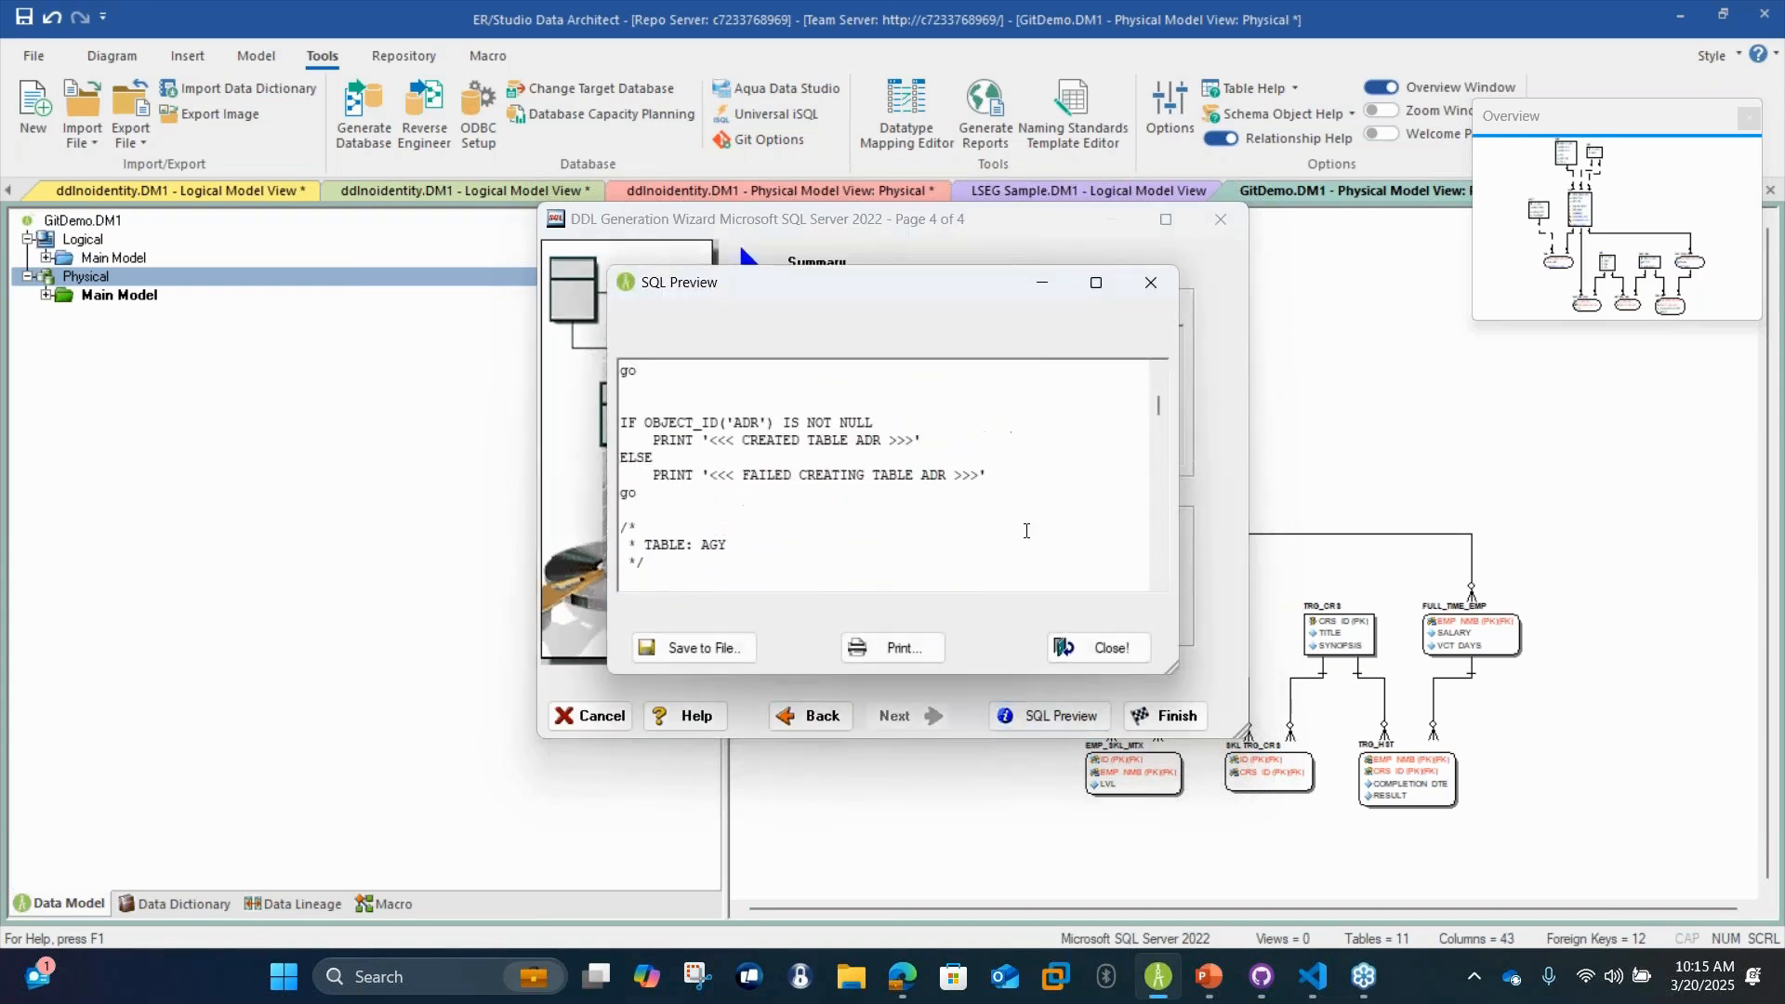
pyautogui.scroll(-8, 1027, 530)
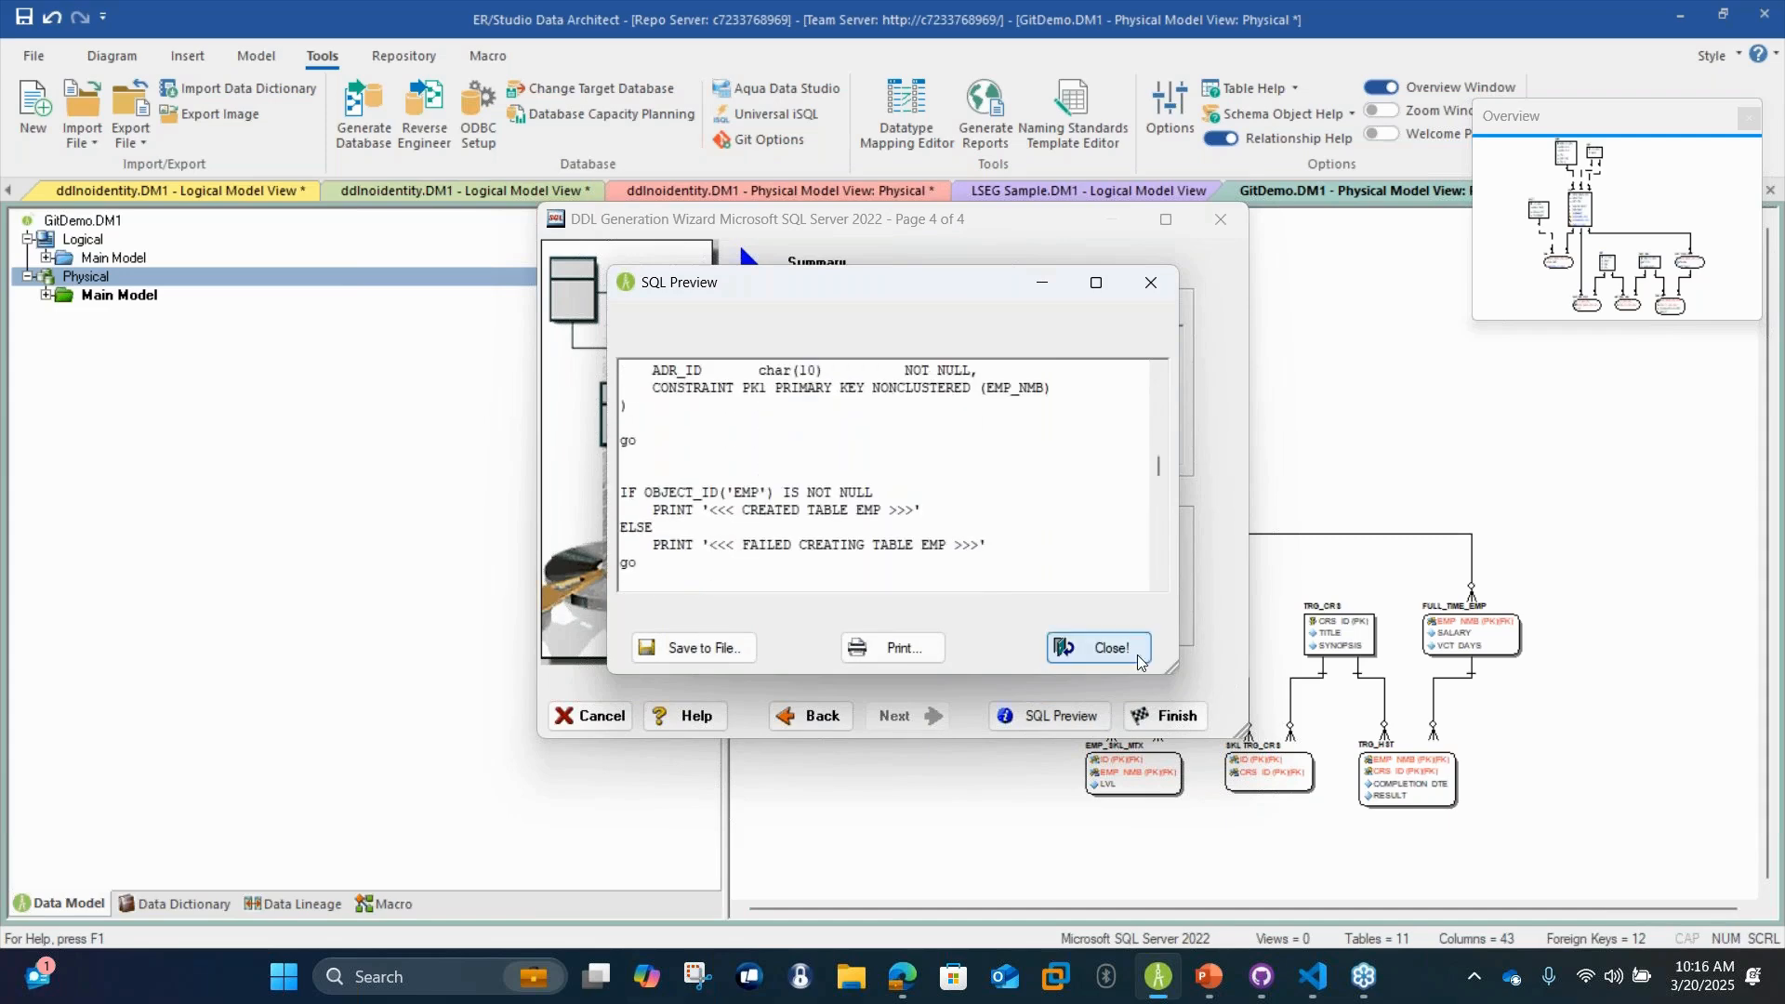
pyautogui.click(1097, 649)
# Finish the DDL generation, overwriting the existing Physical.sql and pushing it to Git, and close the output log
pyautogui.click(1164, 720)
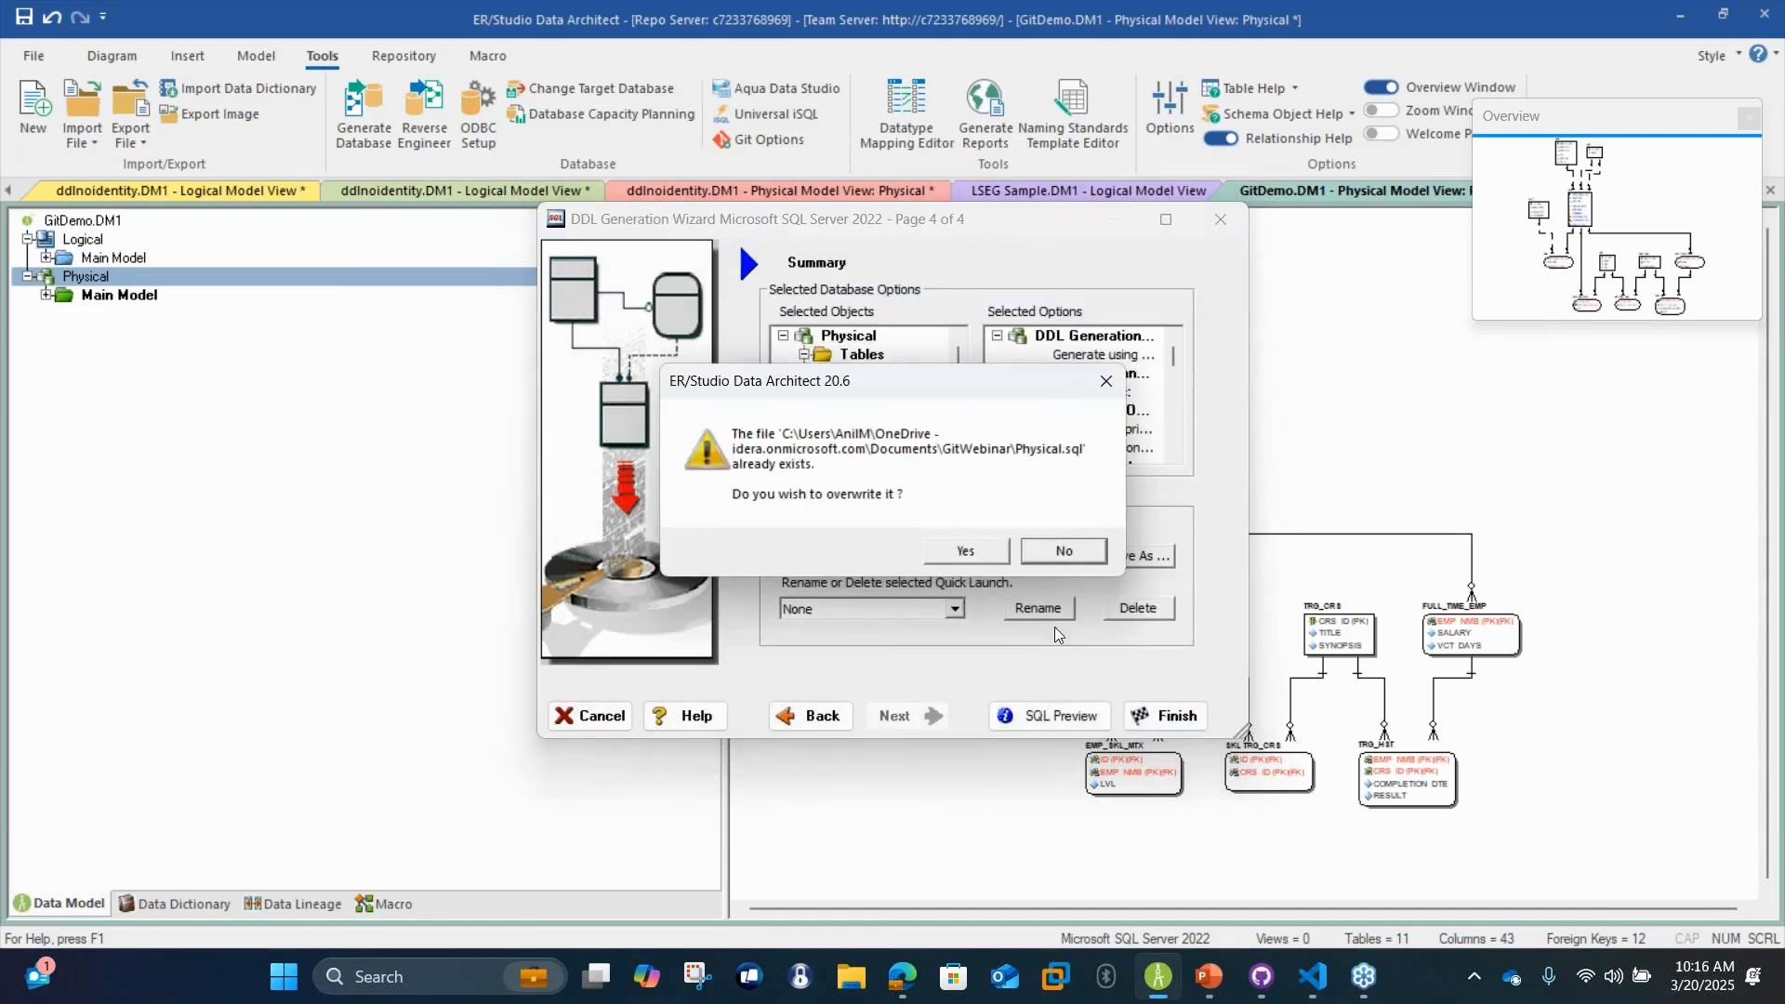
pyautogui.click(989, 556)
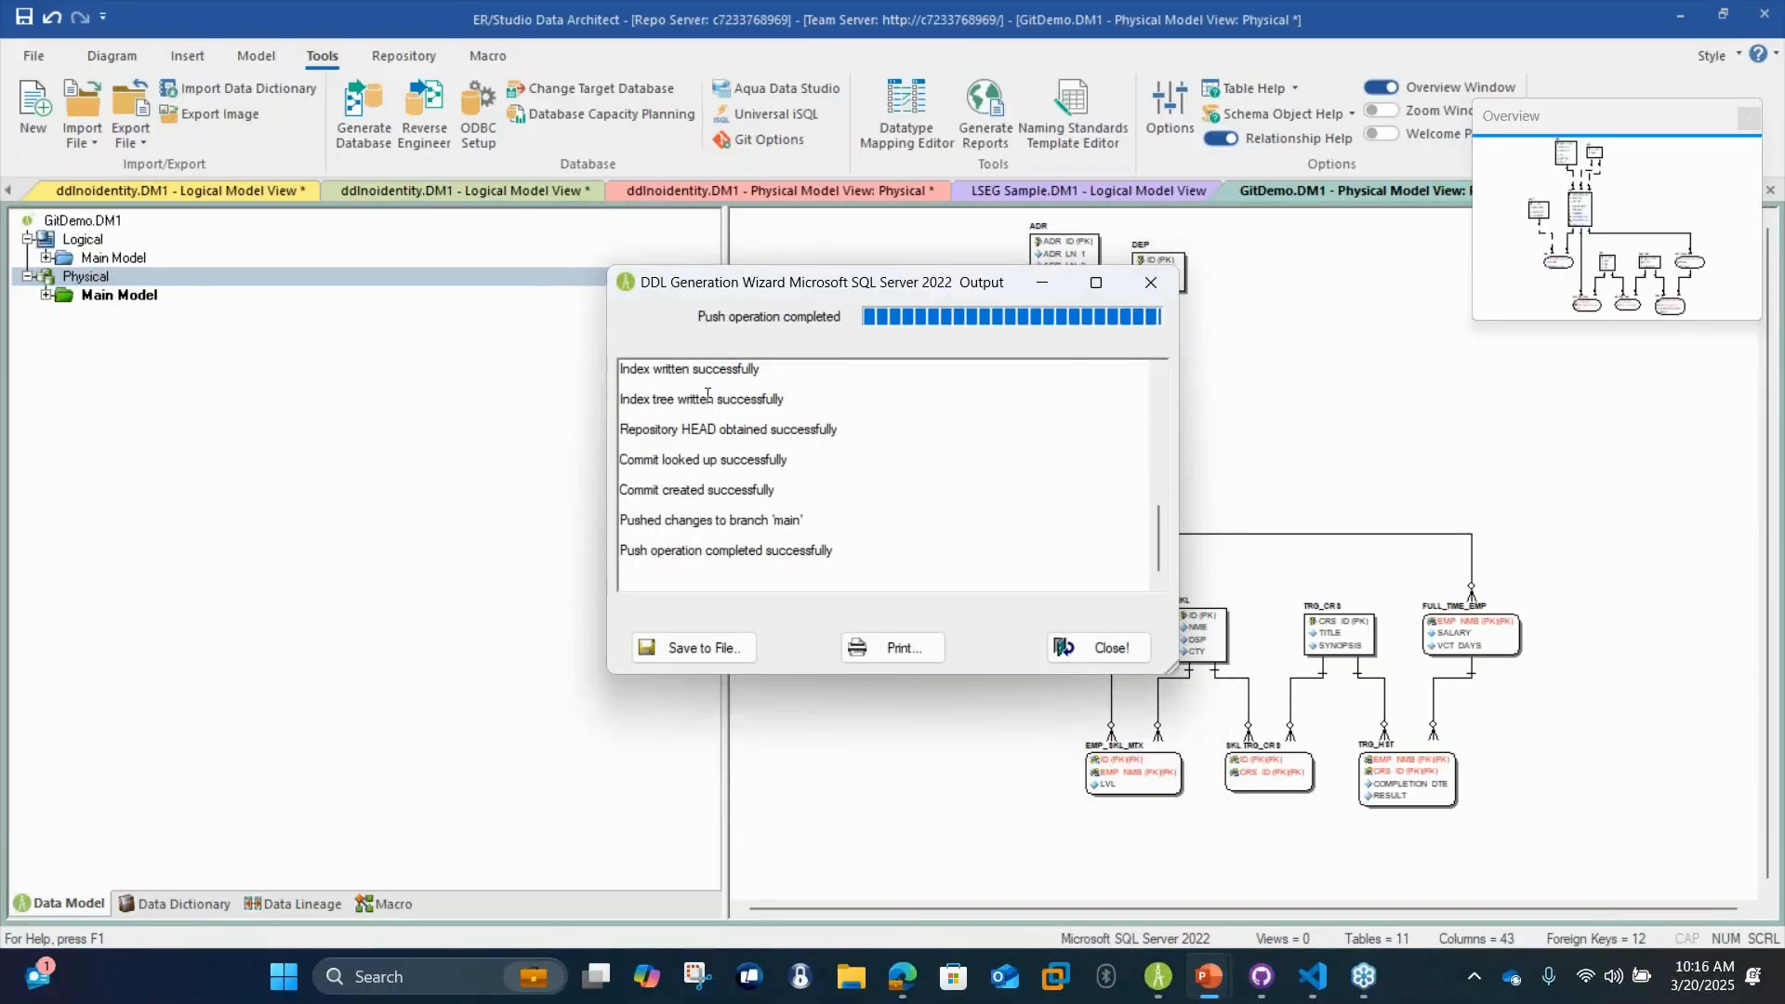
pyautogui.click(1068, 655)
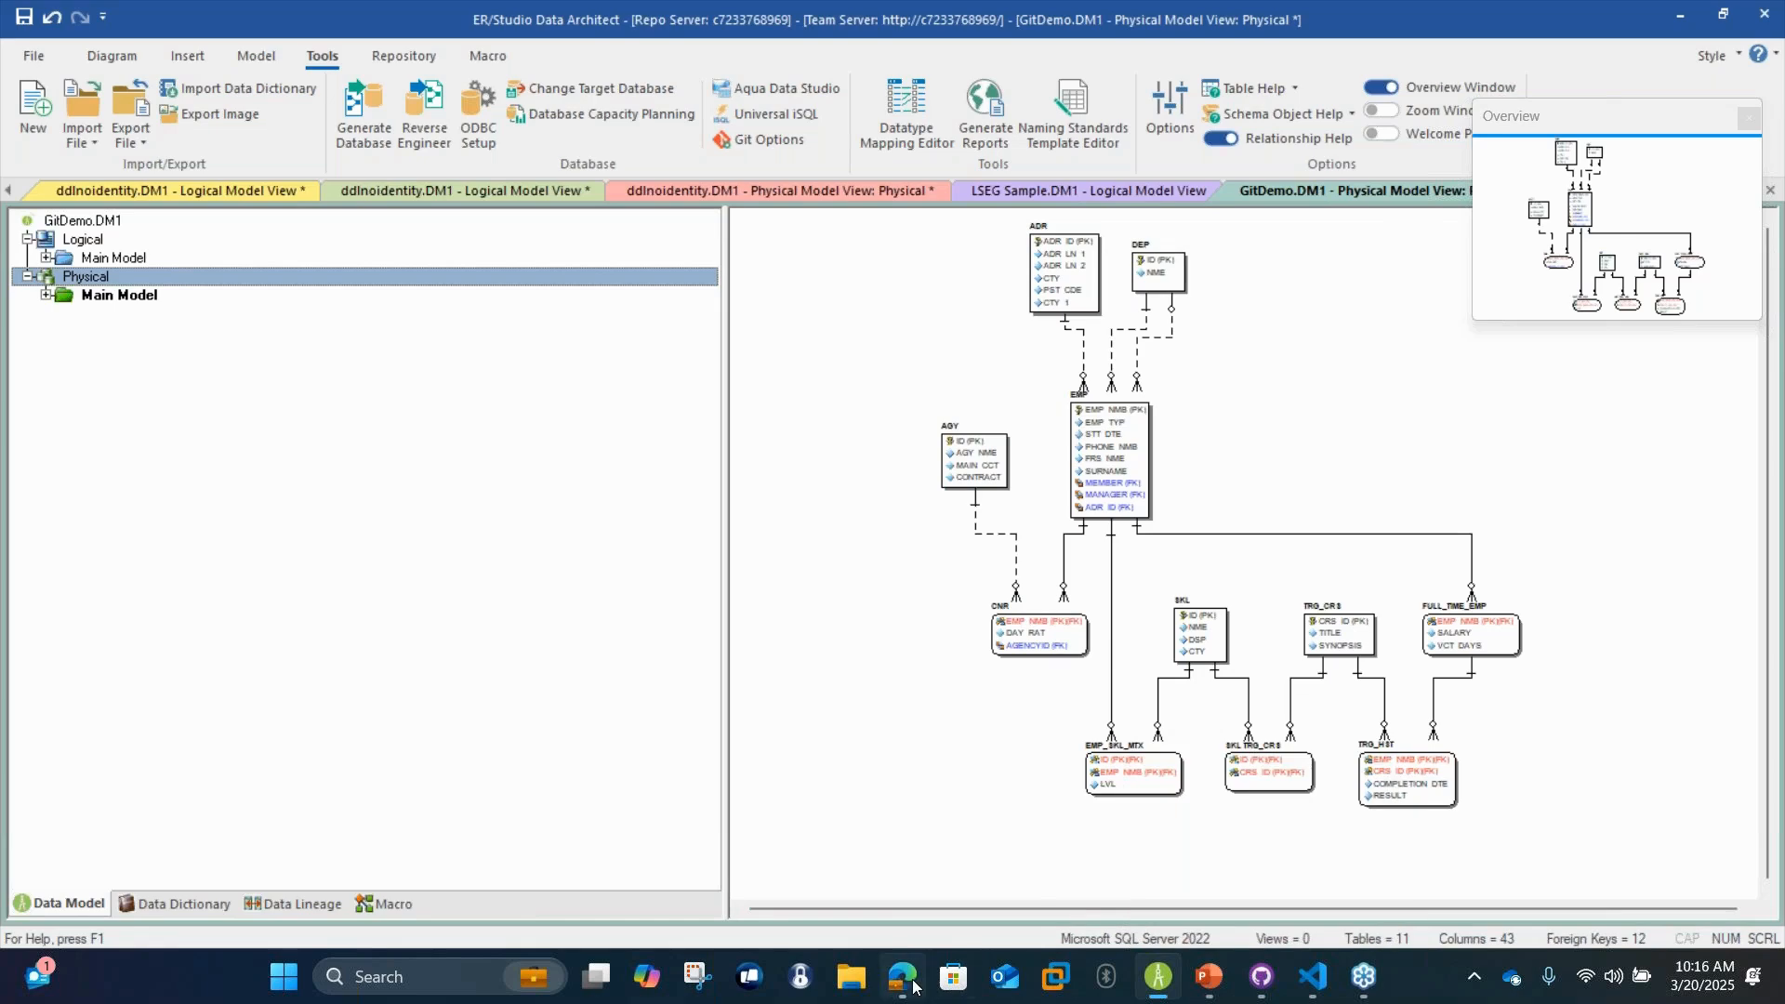
# Switch to GitHub in the browser, open the erstudio repository, and examine the newly committed Physical.sql script
pyautogui.moveTo(902, 978)
pyautogui.click(893, 872)
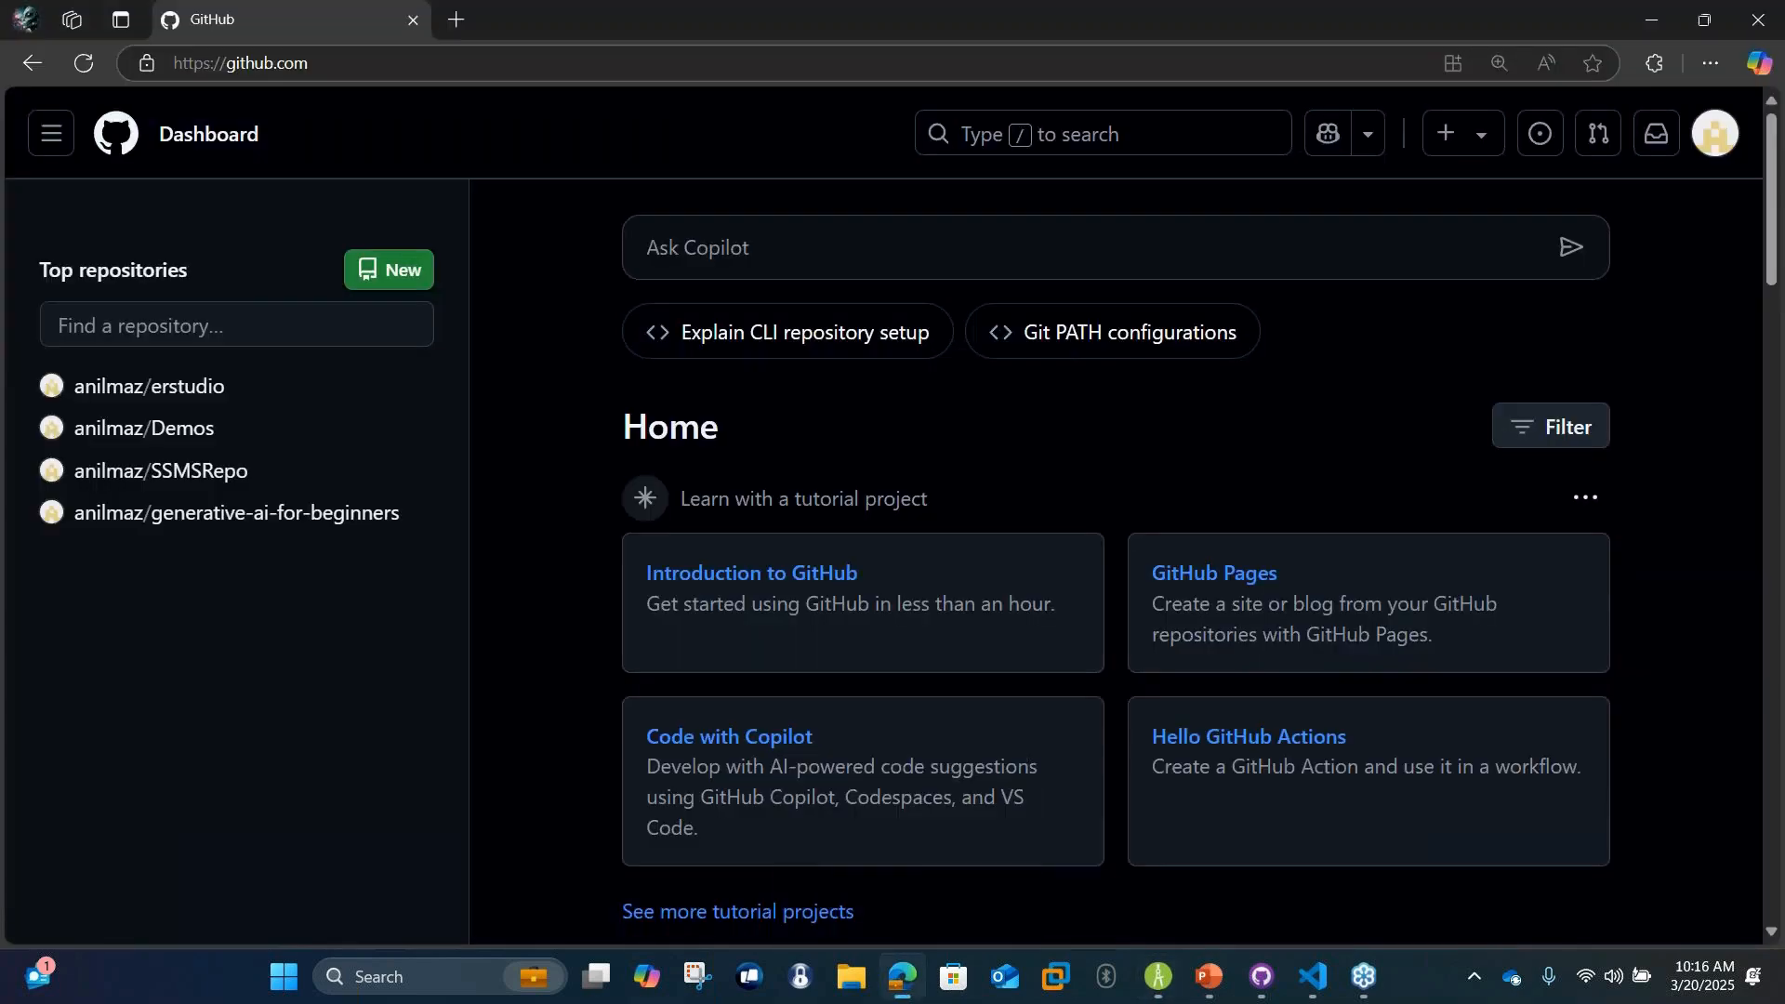
pyautogui.click(160, 387)
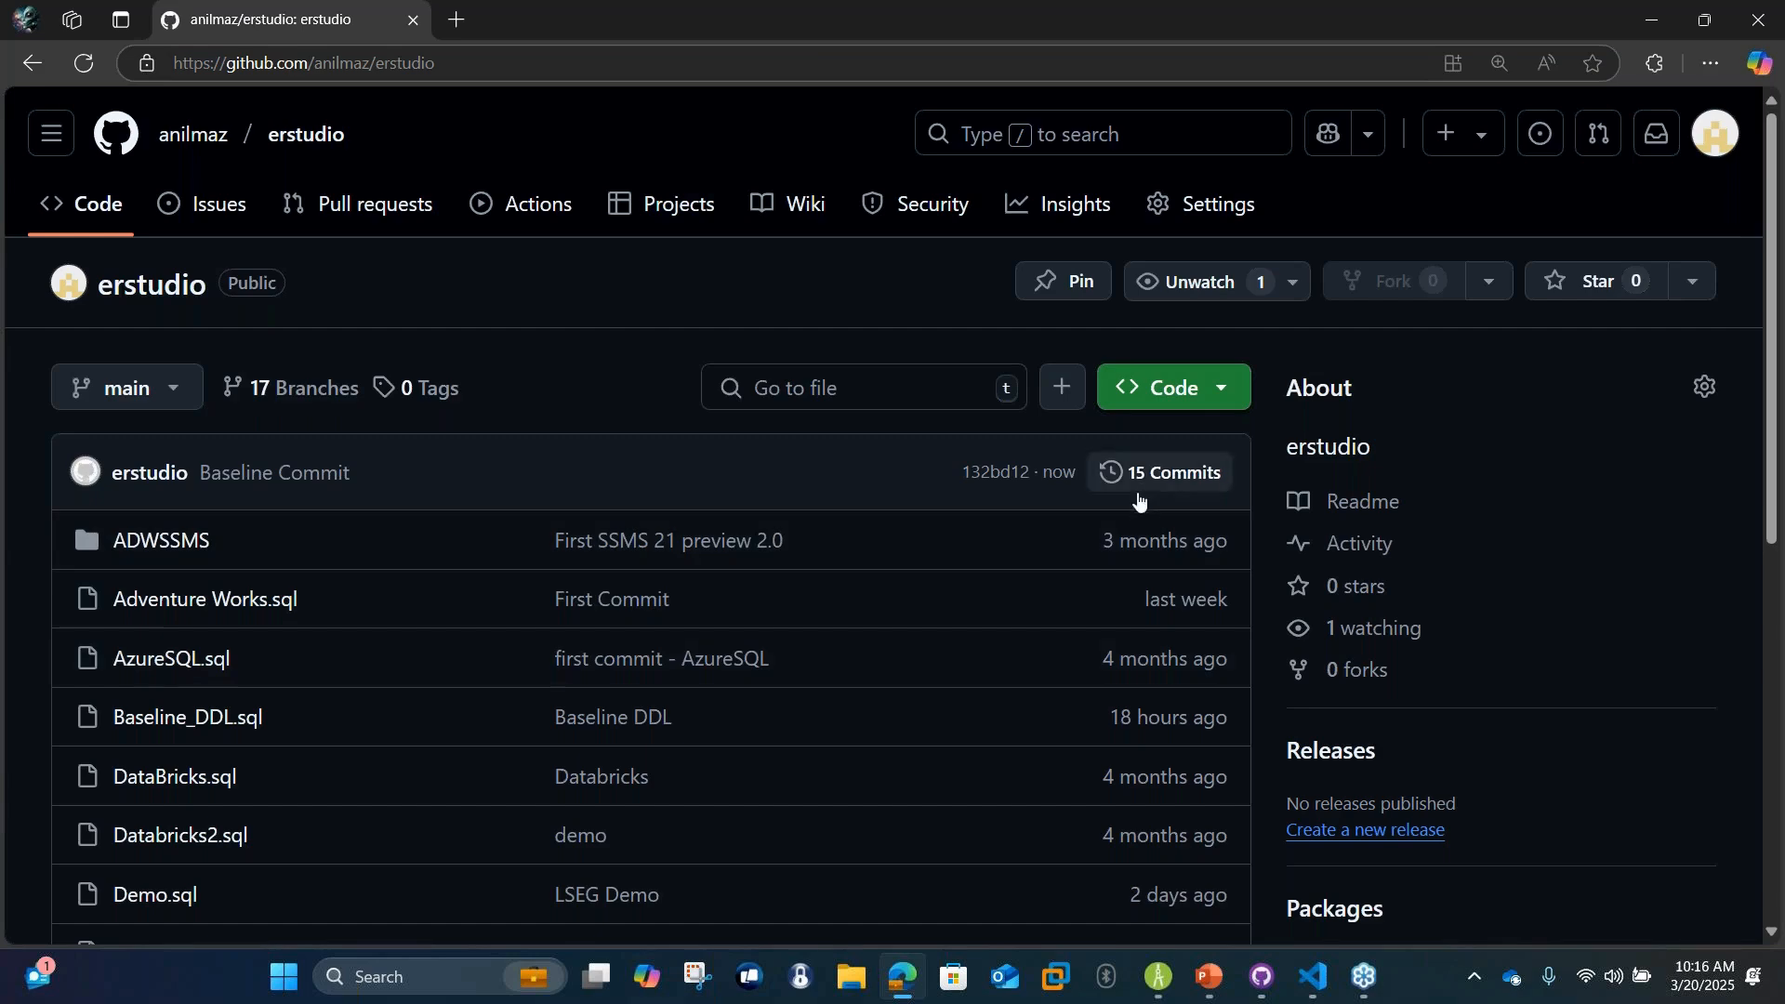
pyautogui.scroll(-4, 805, 688)
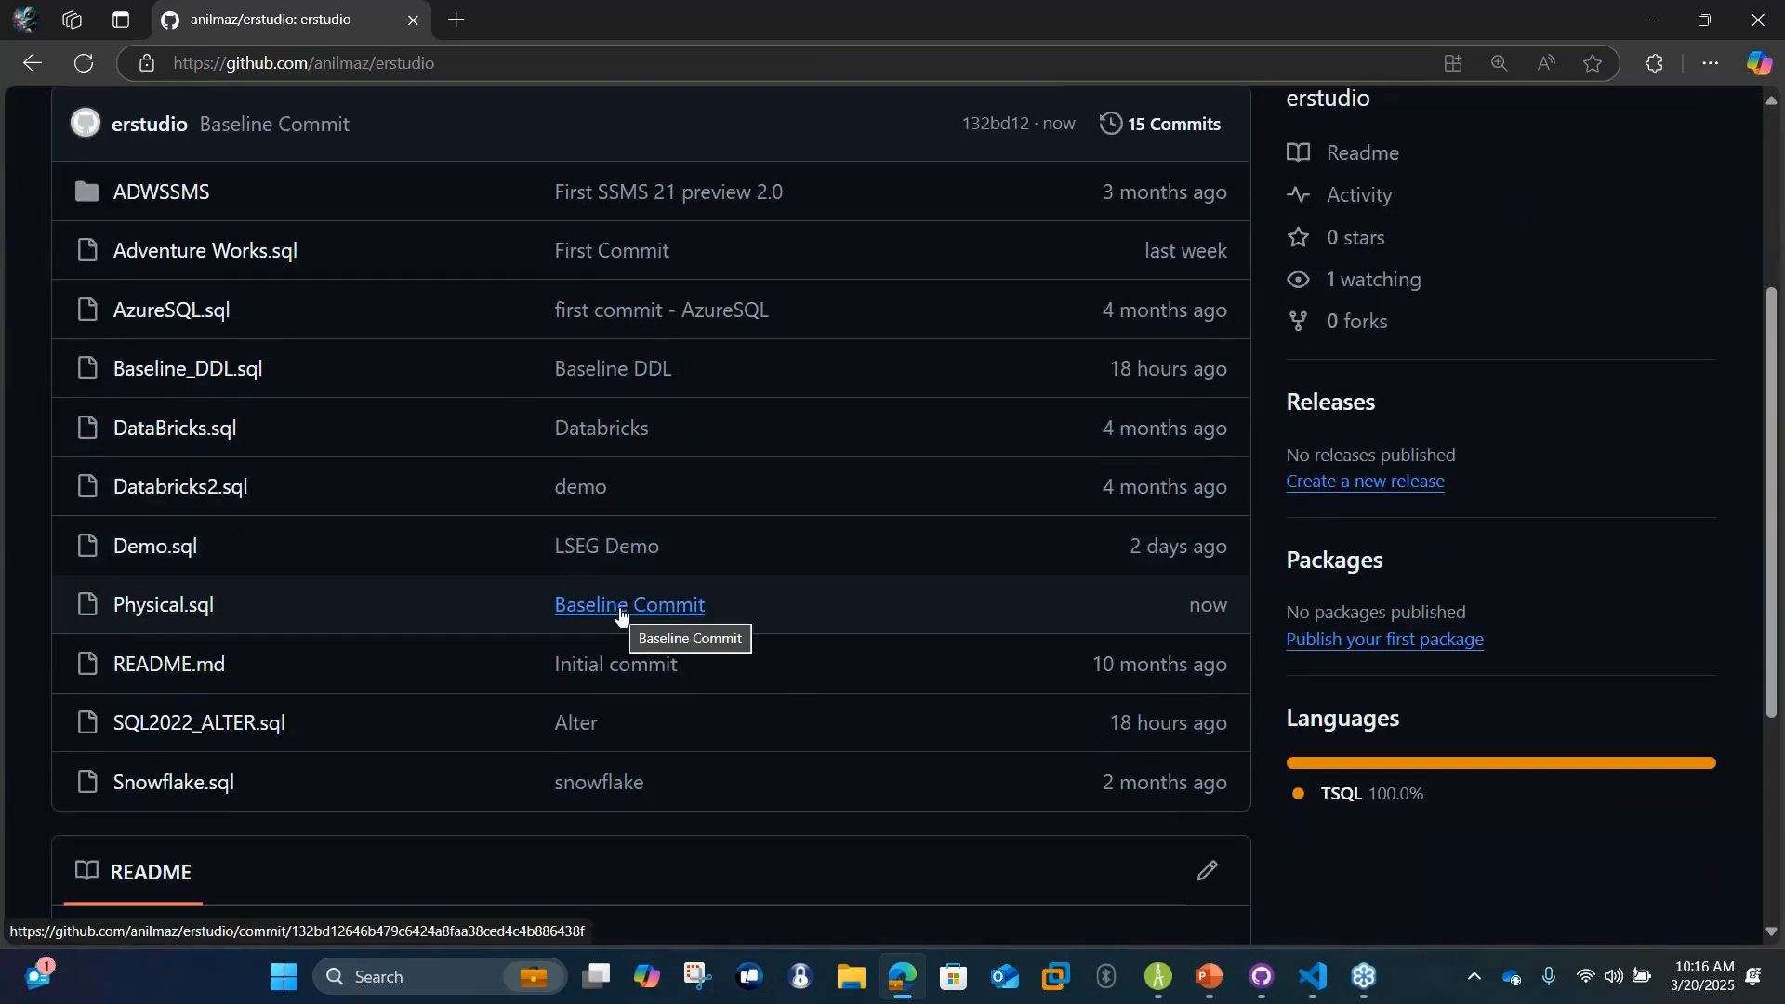
pyautogui.click(130, 607)
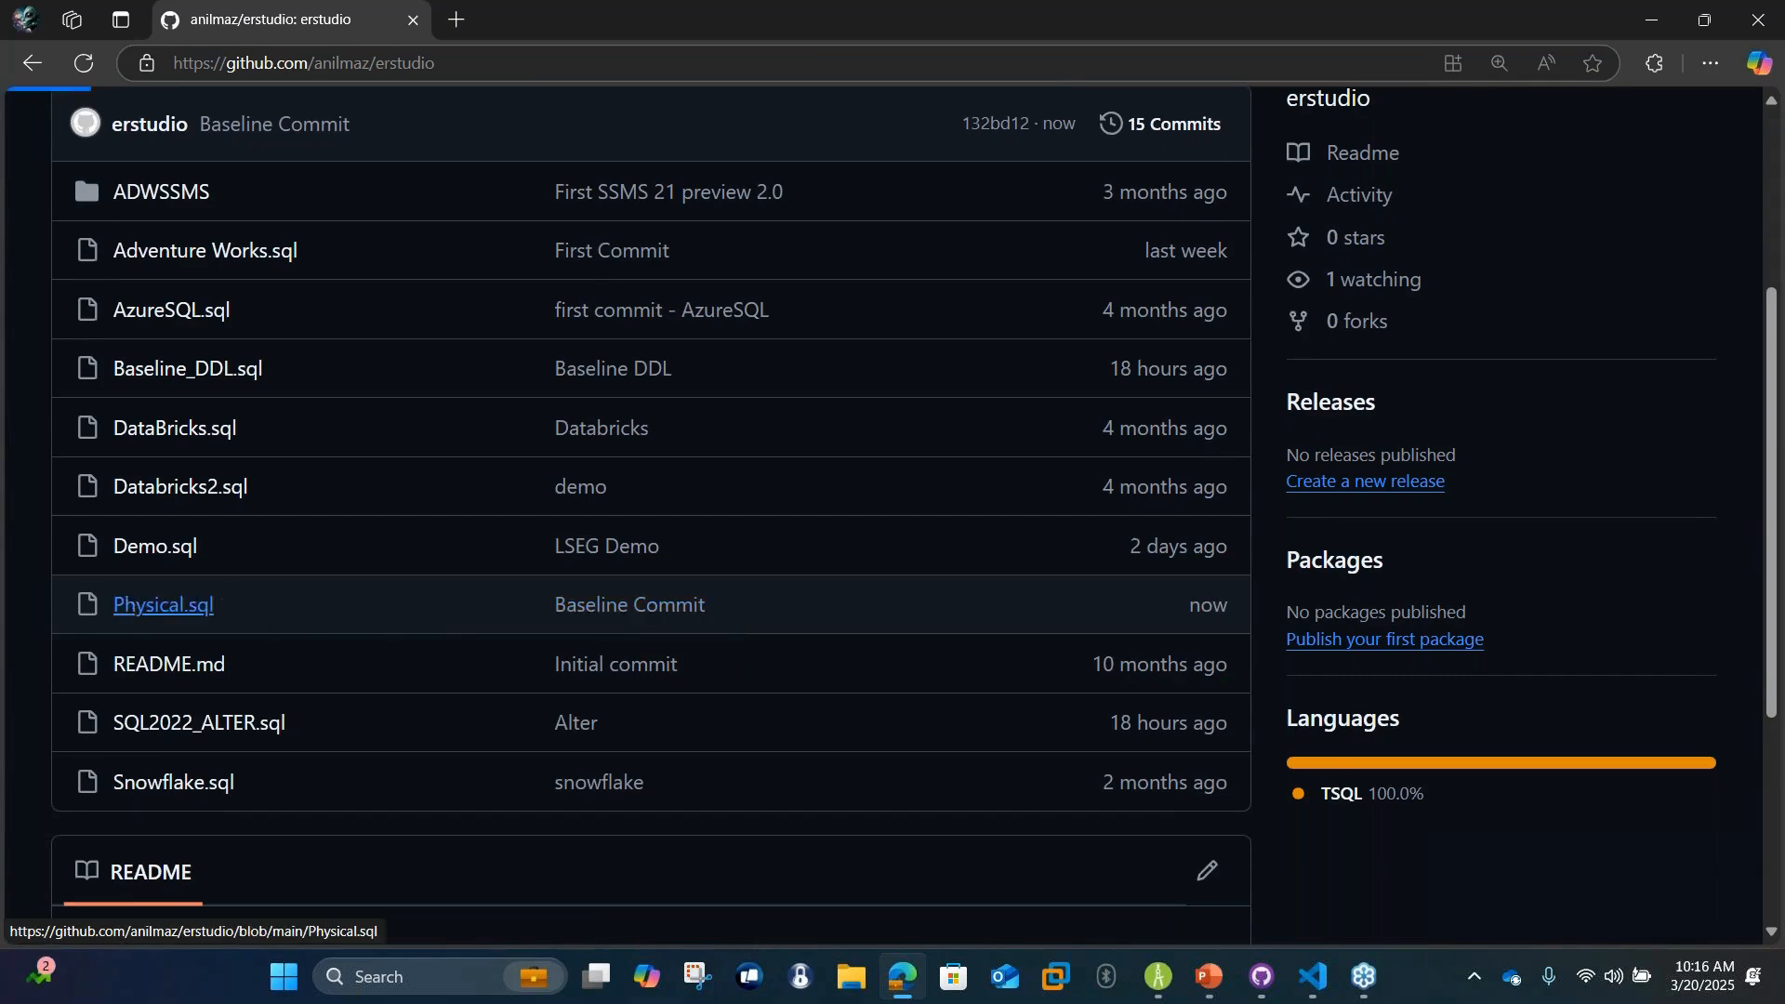
pyautogui.scroll(-4, 1330, 473)
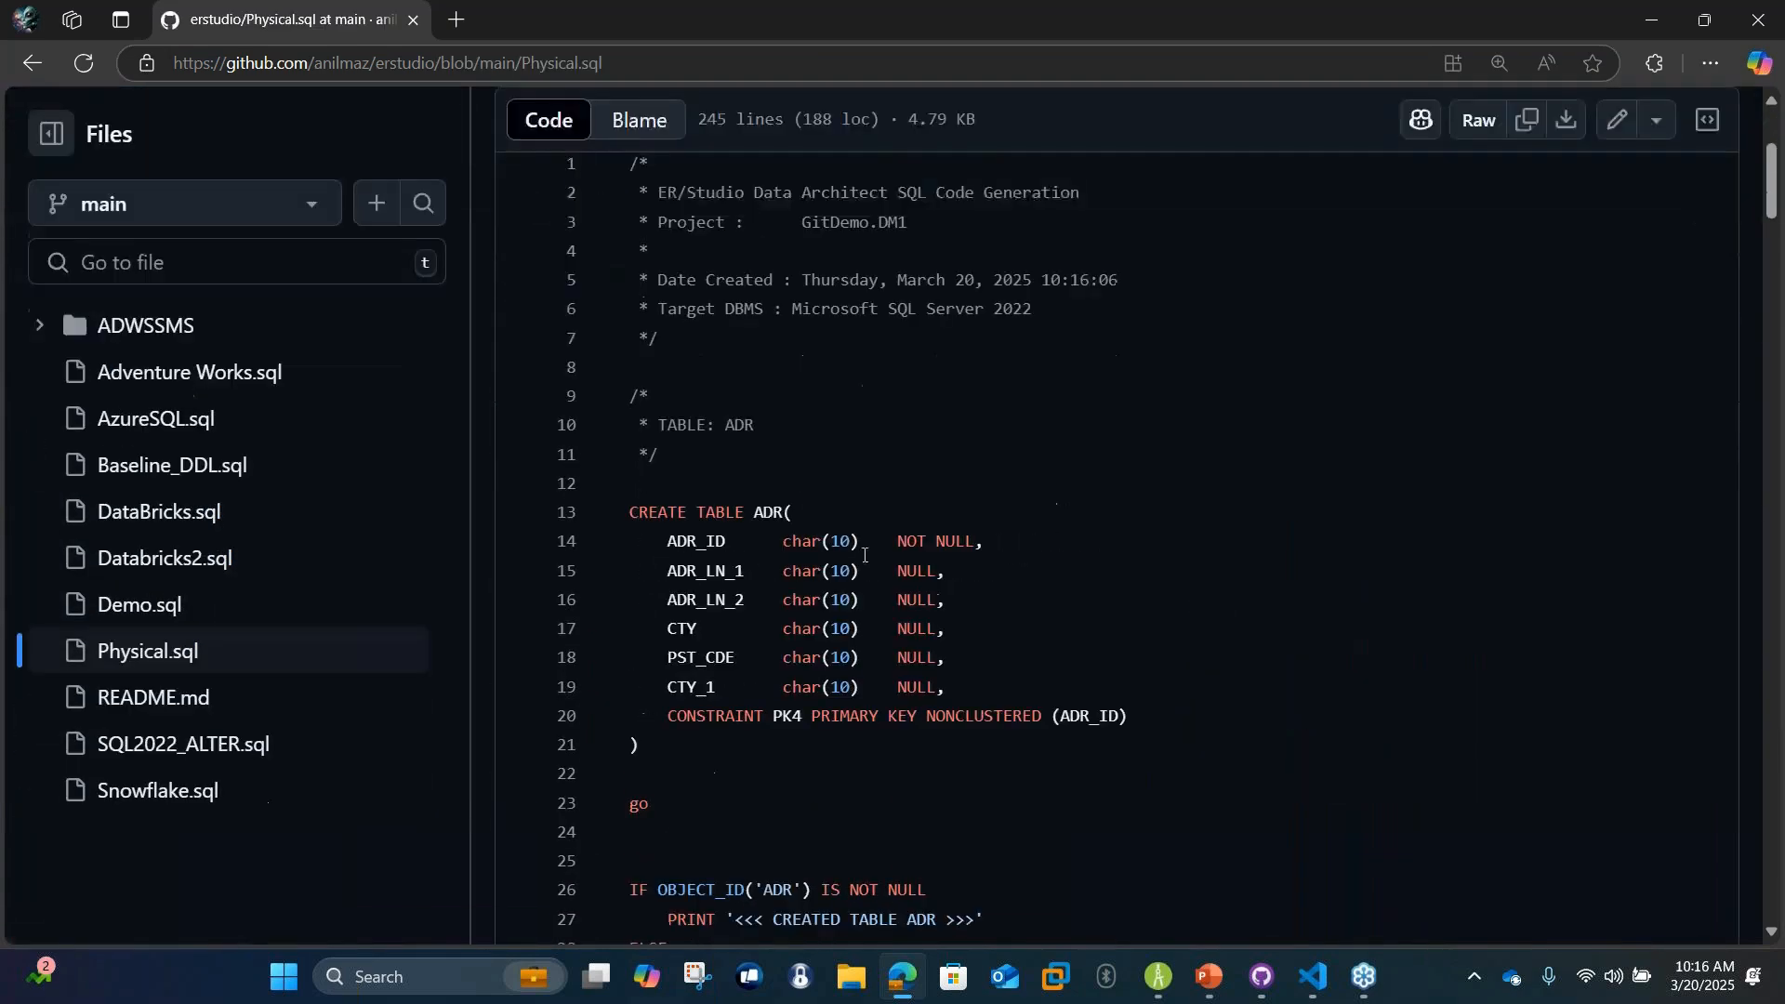
pyautogui.scroll(-4, 1441, 556)
pyautogui.scroll(3, 1444, 551)
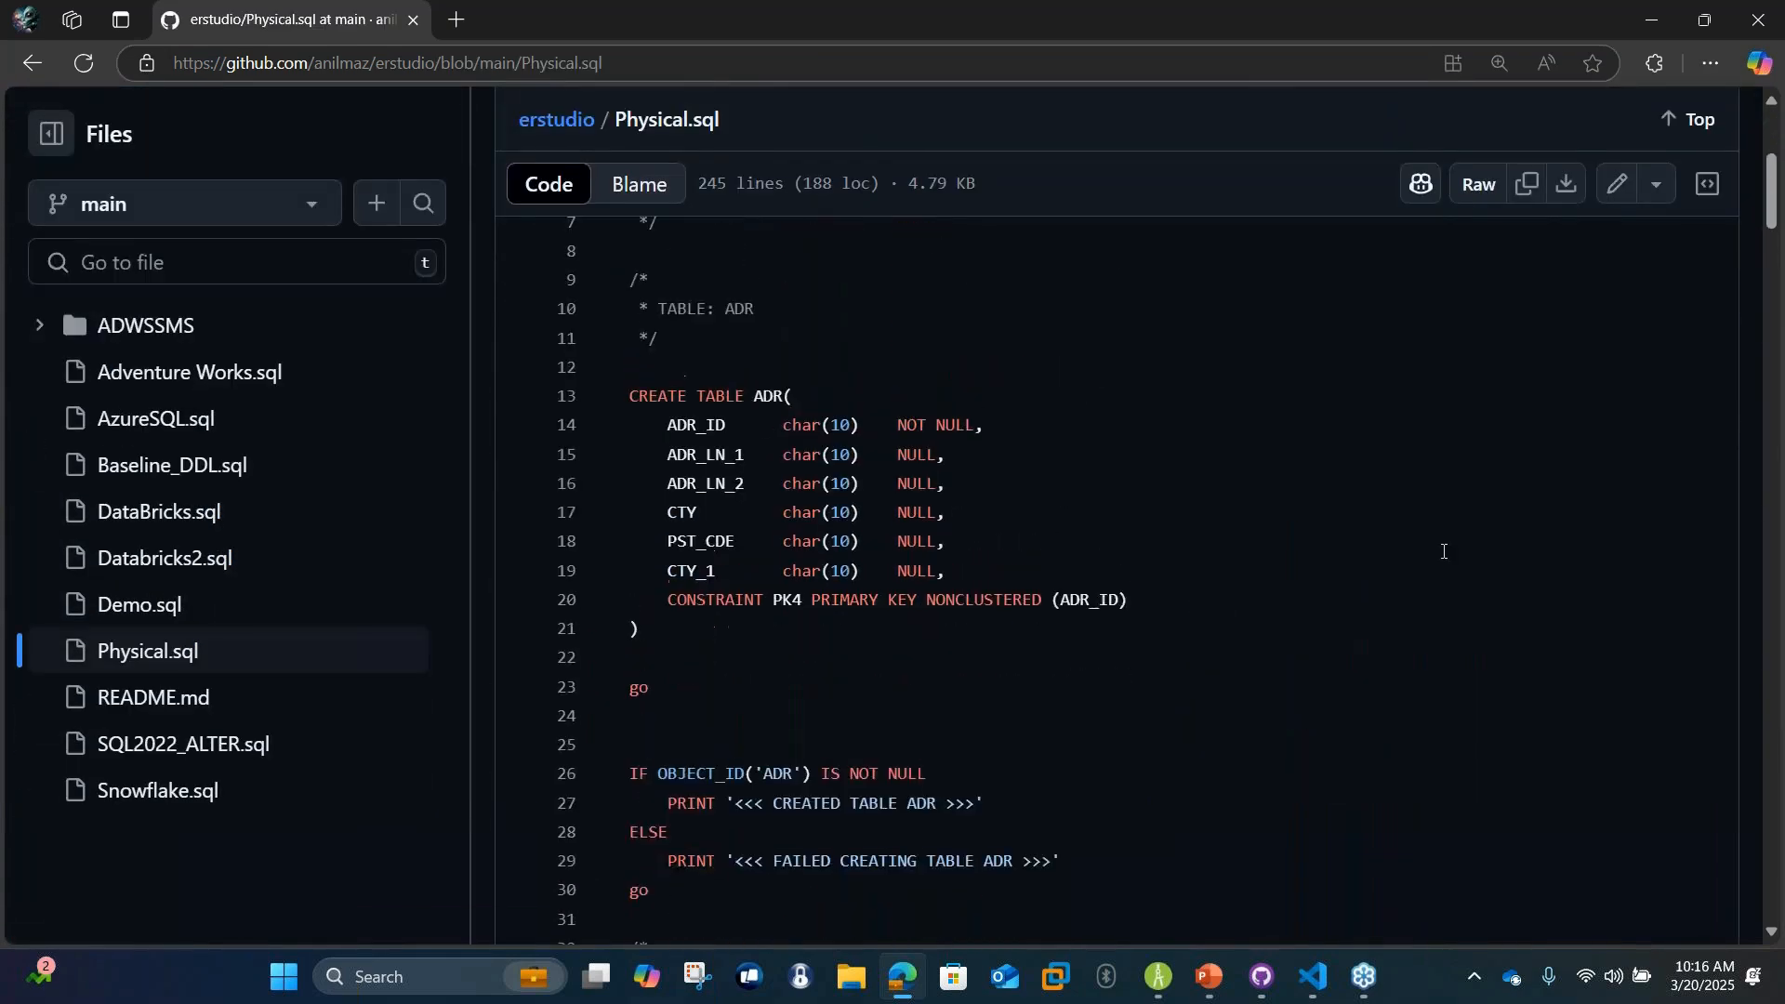
# Return to ER/Studio Data Architect and select the ADR entity in the logical Main Model of GitDemo
pyautogui.hotkey('alt', 'Tab')
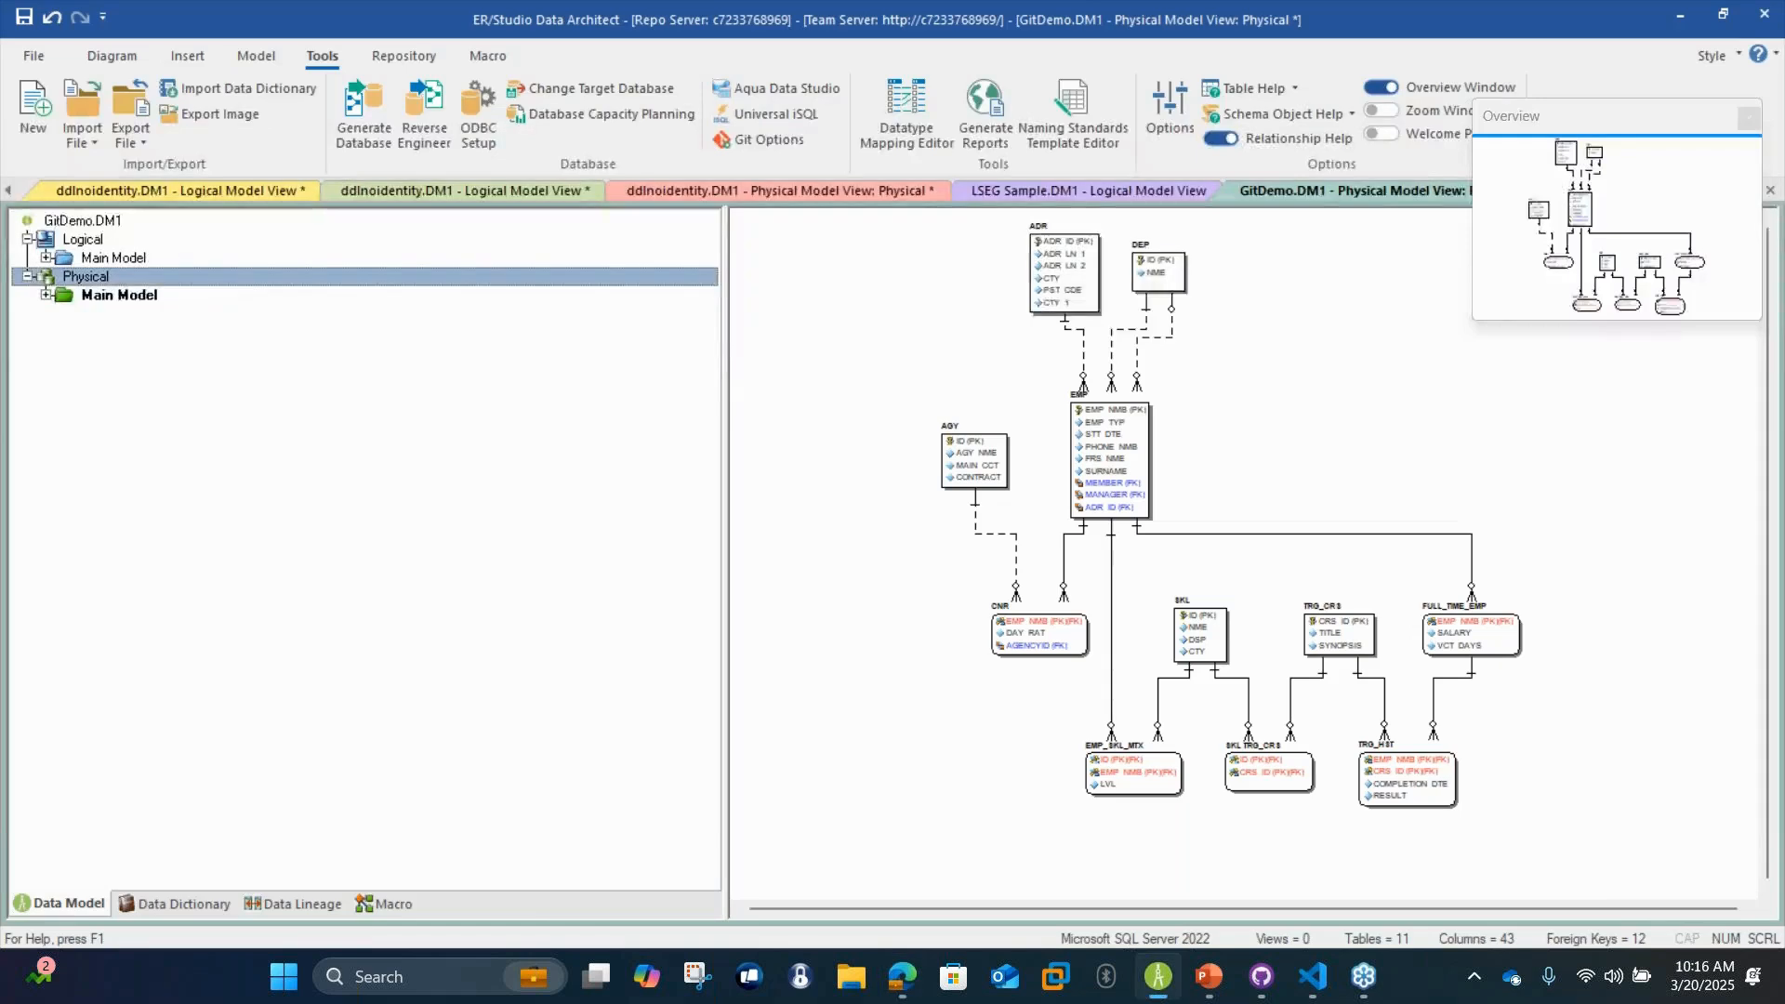
pyautogui.click(118, 259)
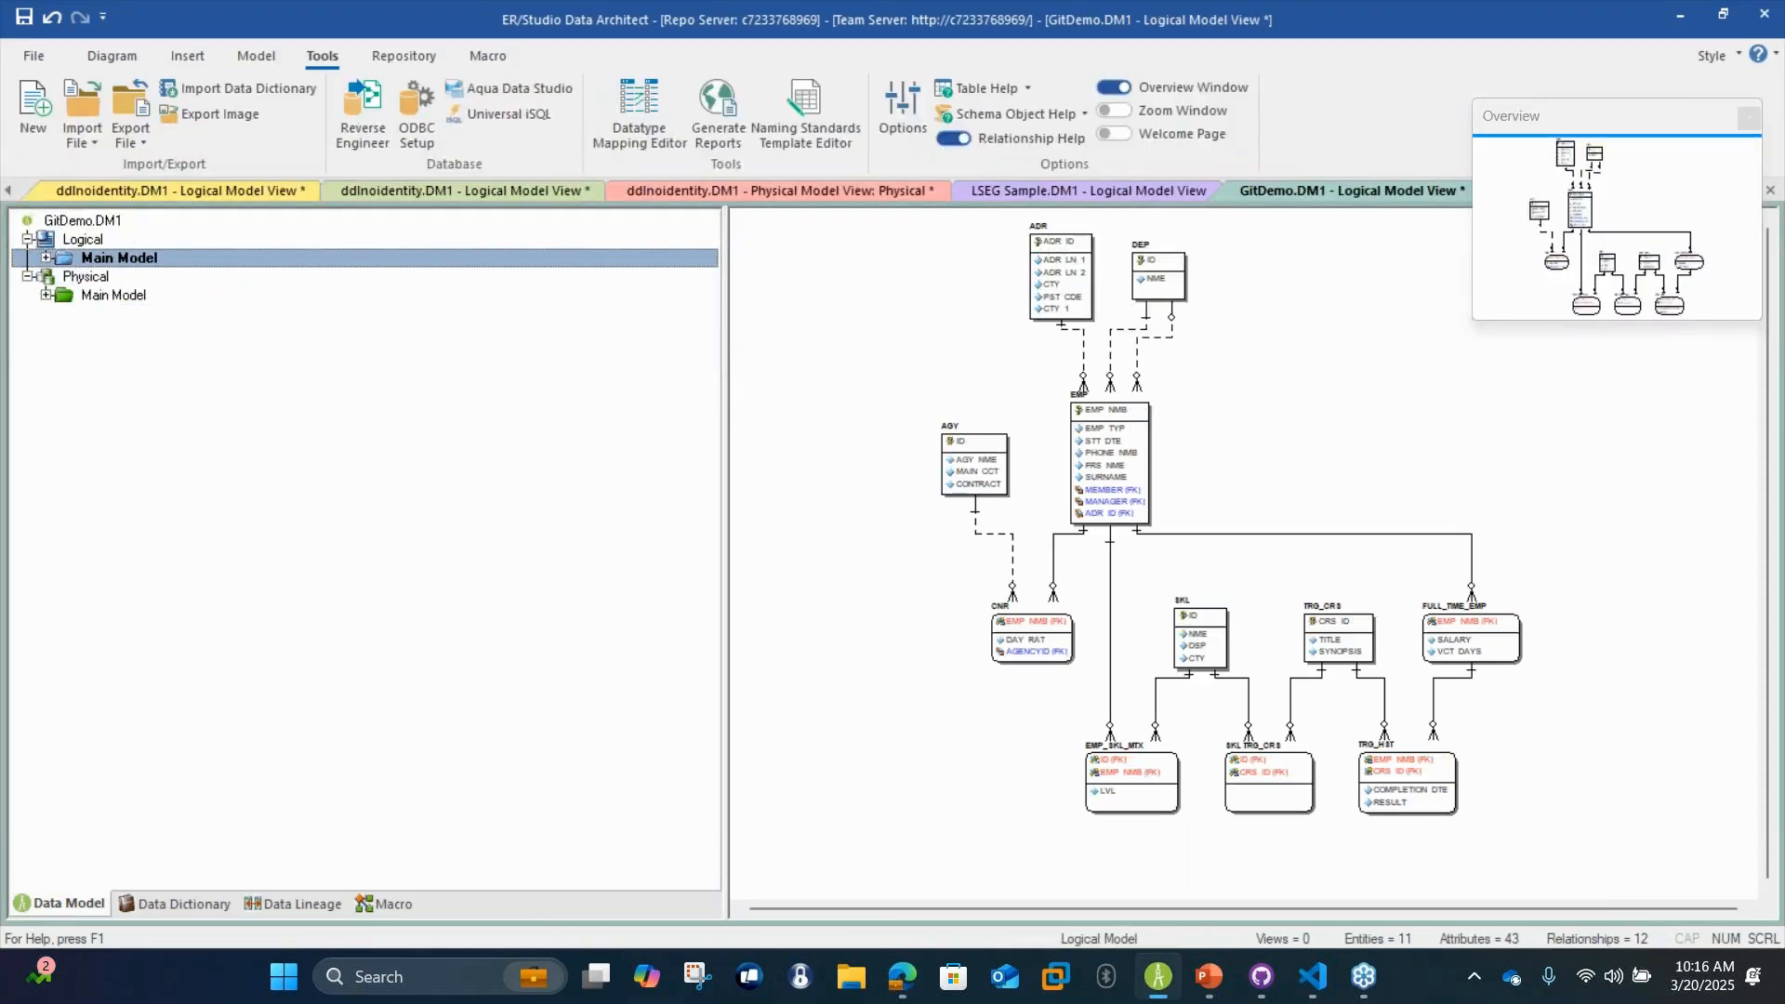
pyautogui.click(45, 257)
pyautogui.click(64, 295)
pyautogui.click(126, 314)
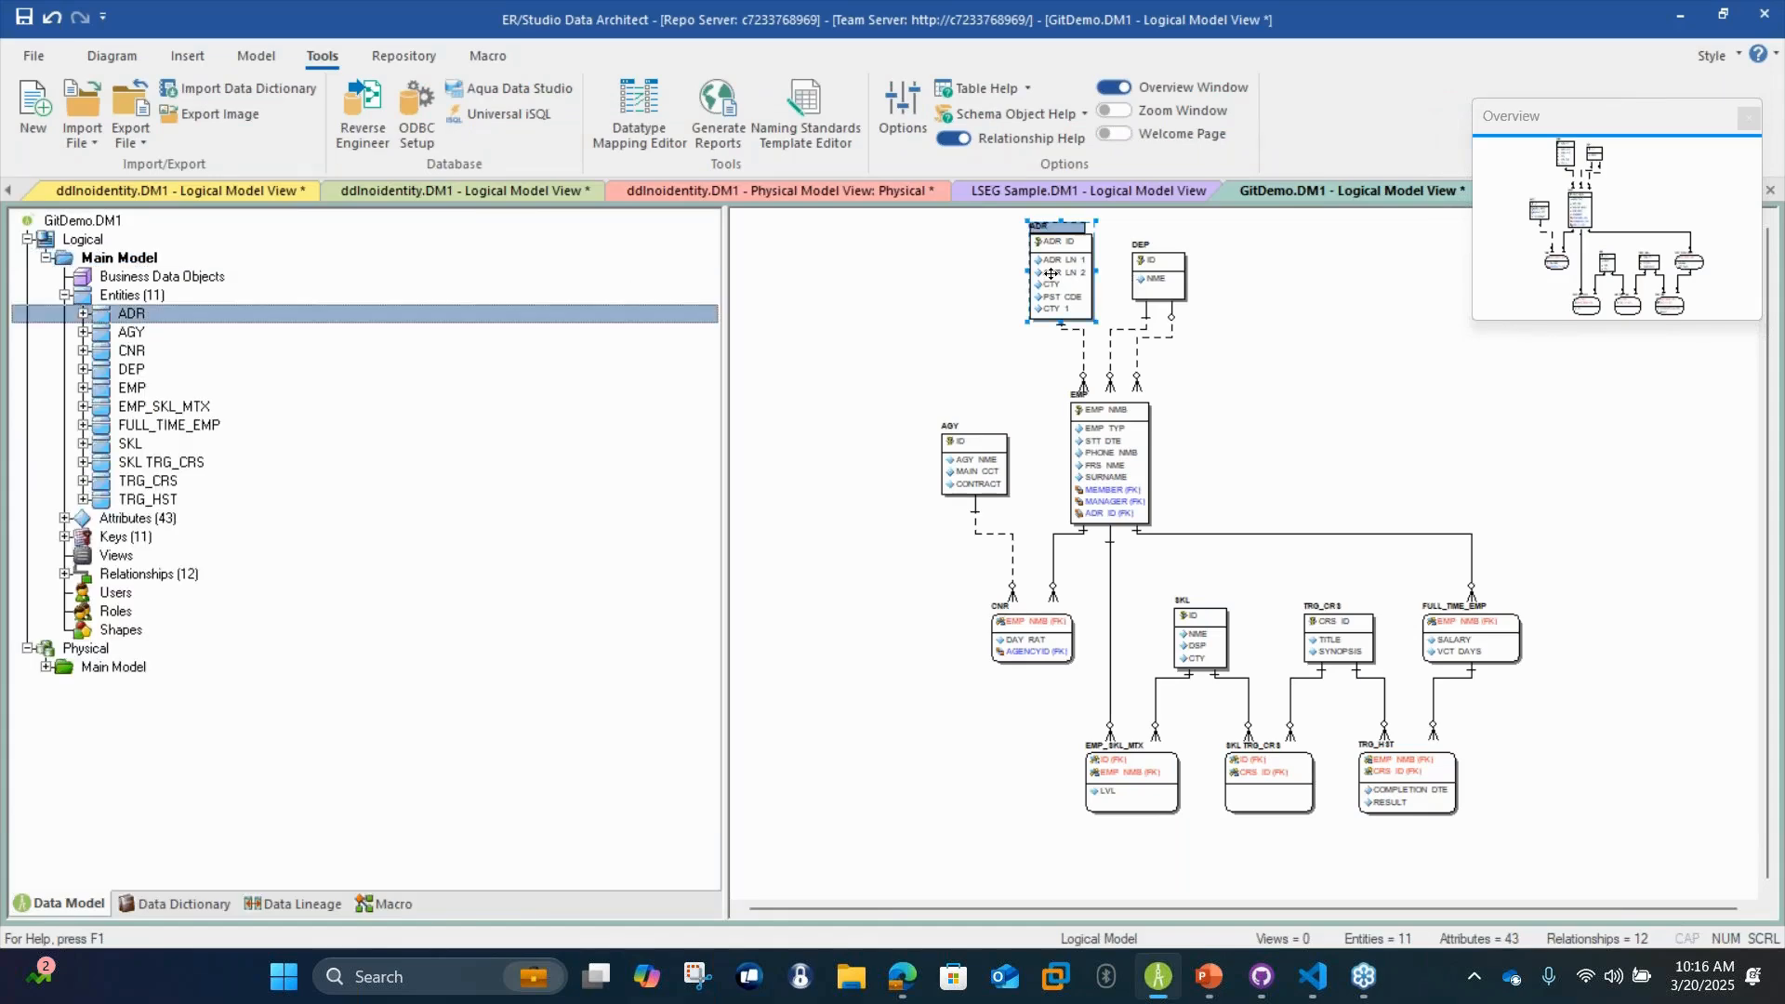
pyautogui.scroll(2, 1051, 273)
pyautogui.click(1604, 243)
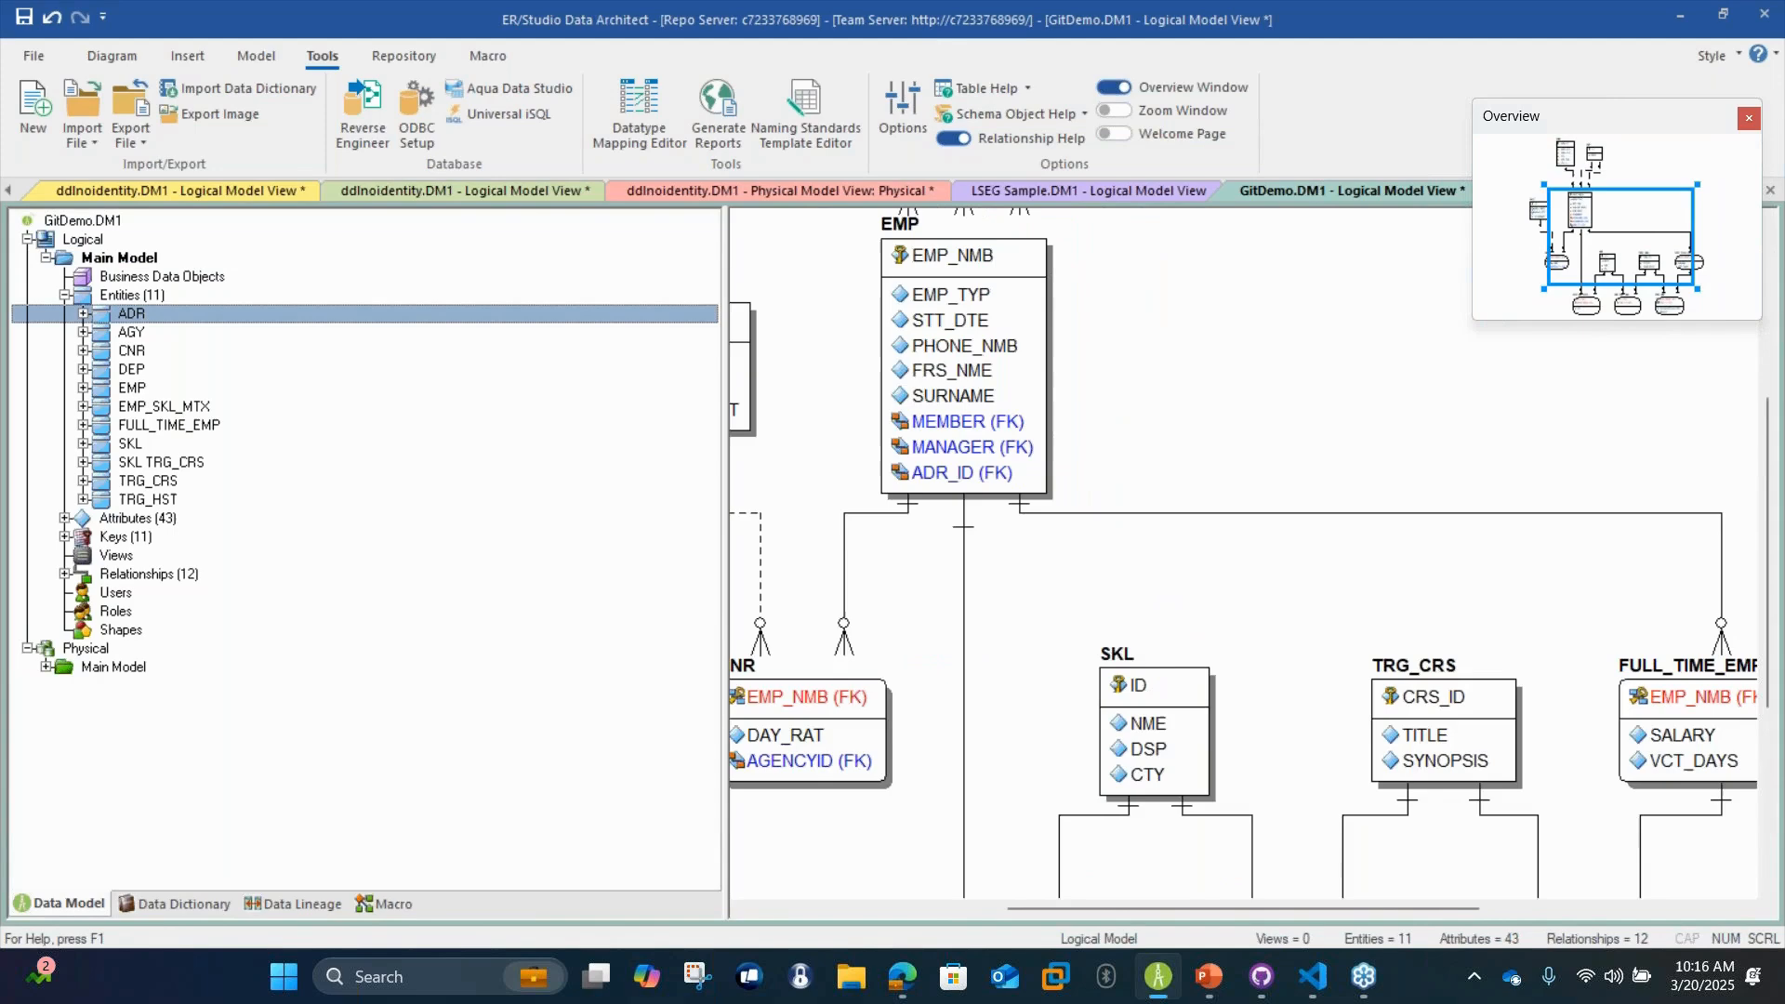
pyautogui.moveTo(1604, 243); pyautogui.dragTo(1573, 184)
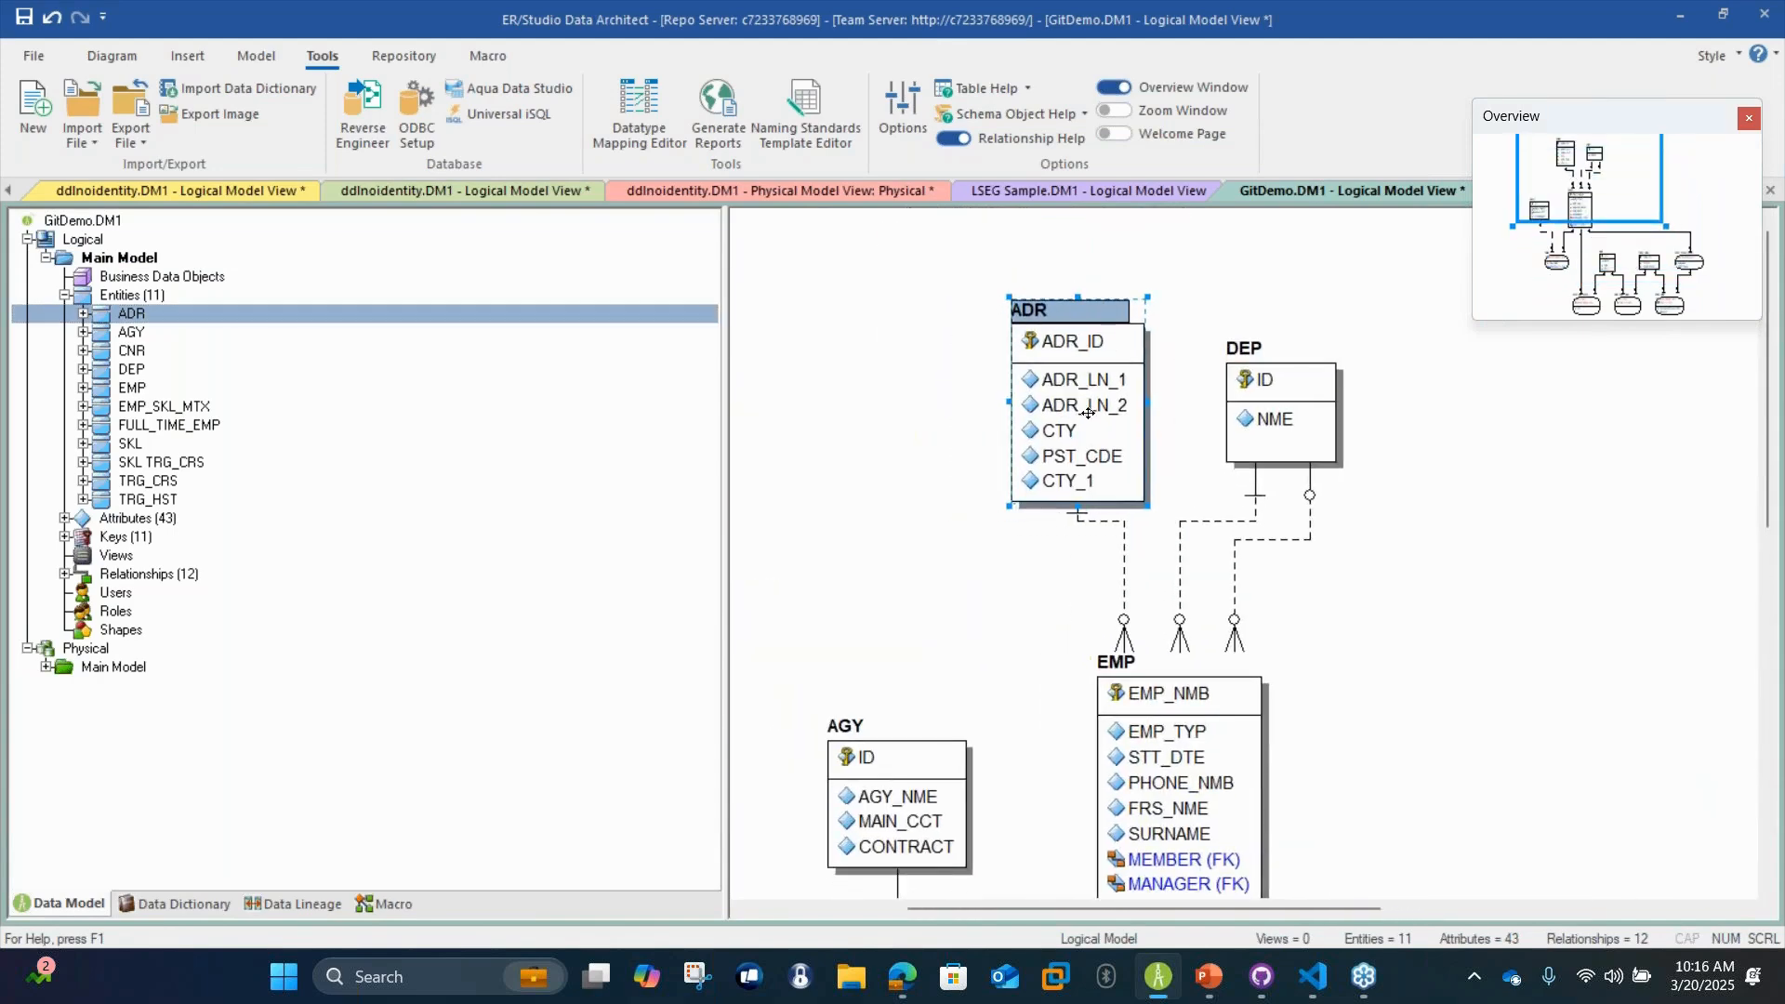
pyautogui.scroll(1, 1088, 412)
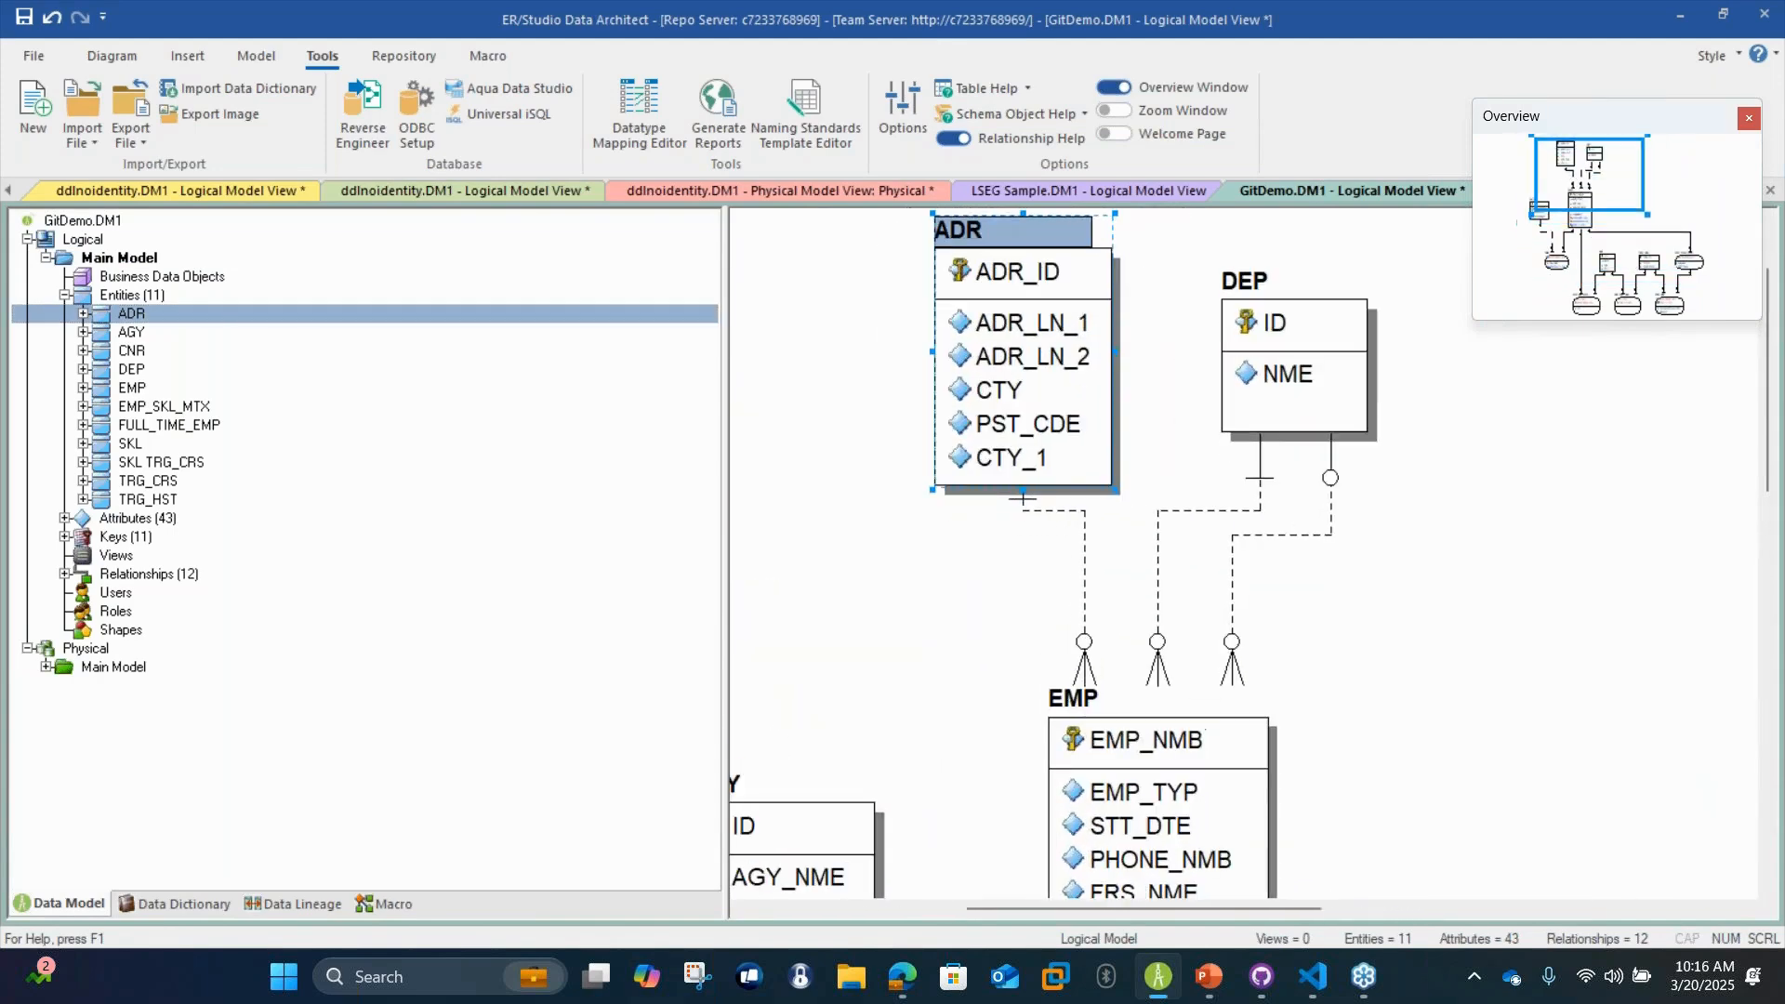
# Add an attribute named COUNTRY to the ADR entity after CTY_1
pyautogui.doubleClick(1073, 398)
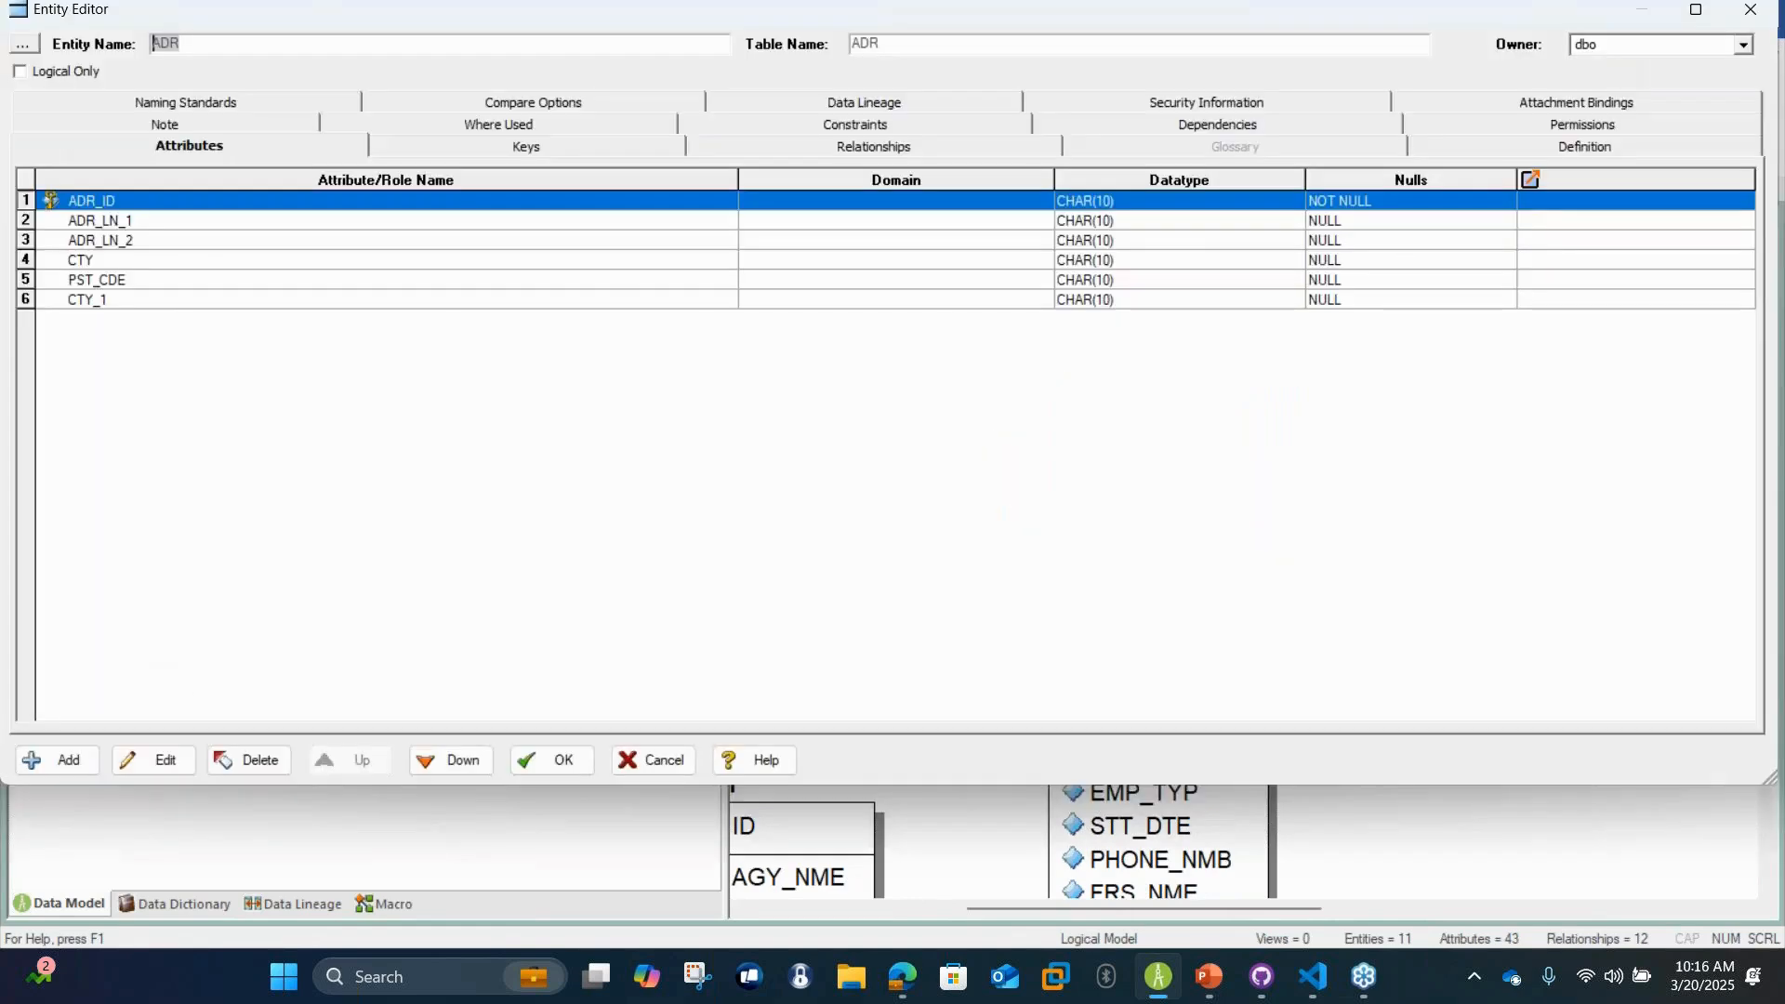
pyautogui.click(162, 301)
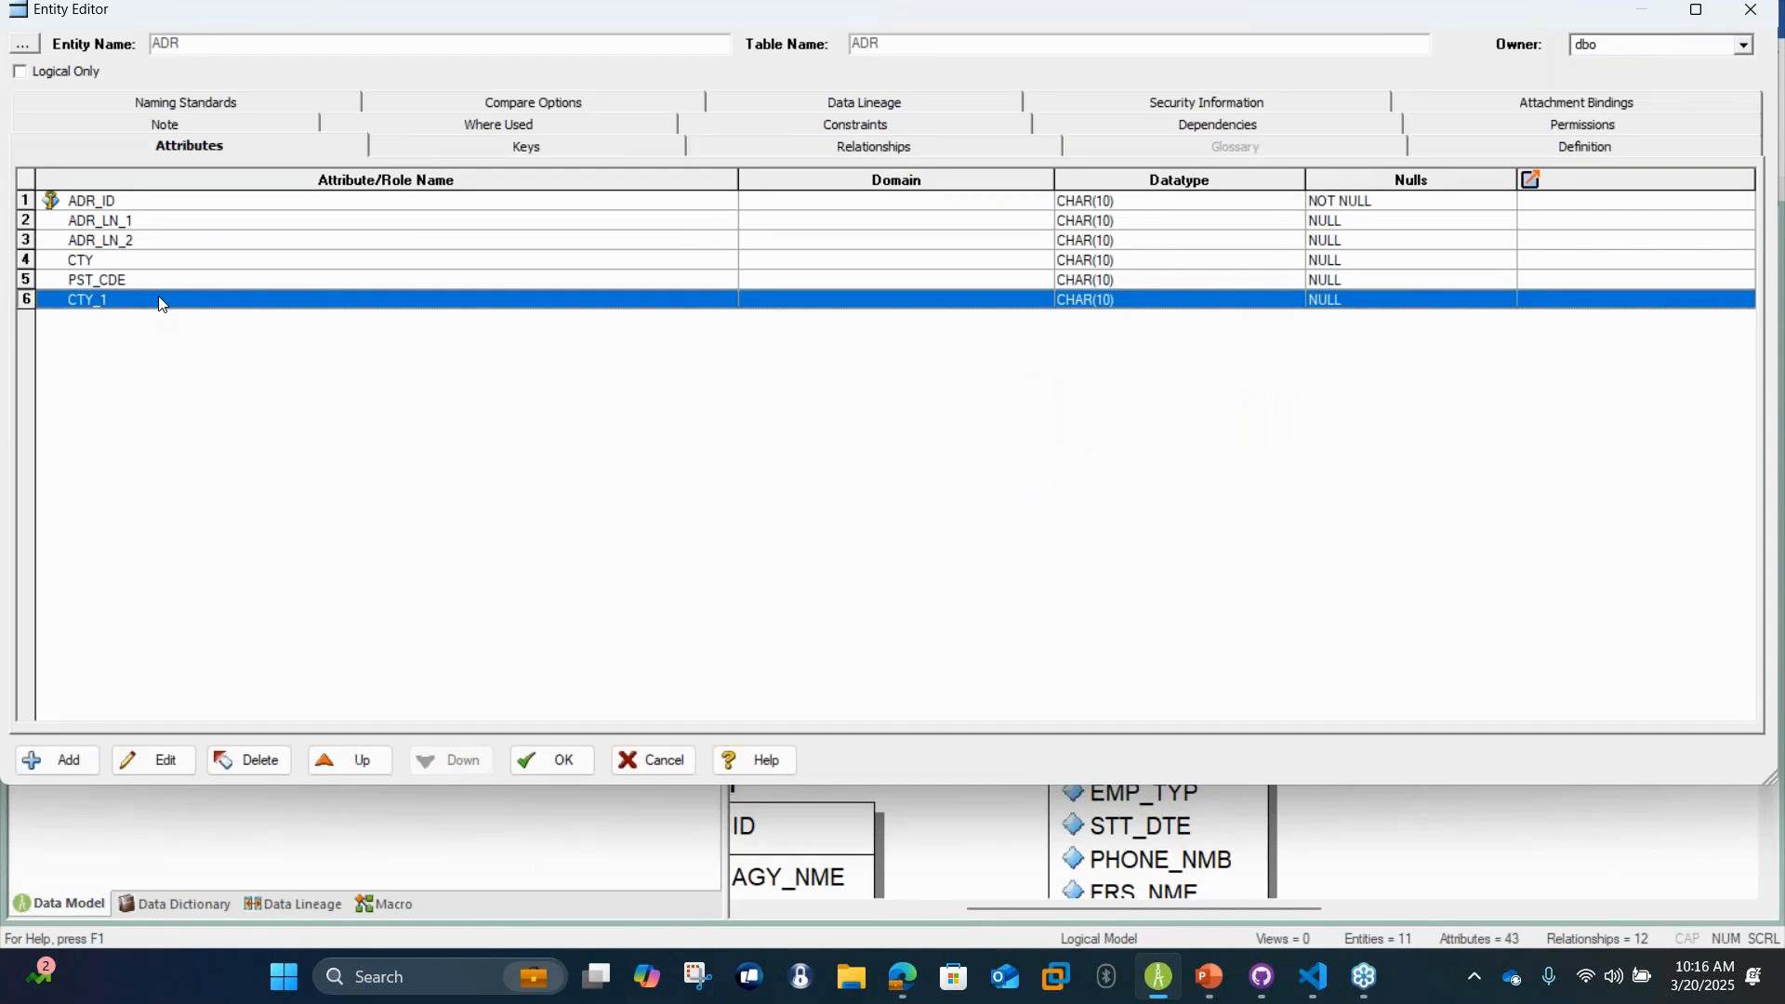
pyautogui.click(85, 767)
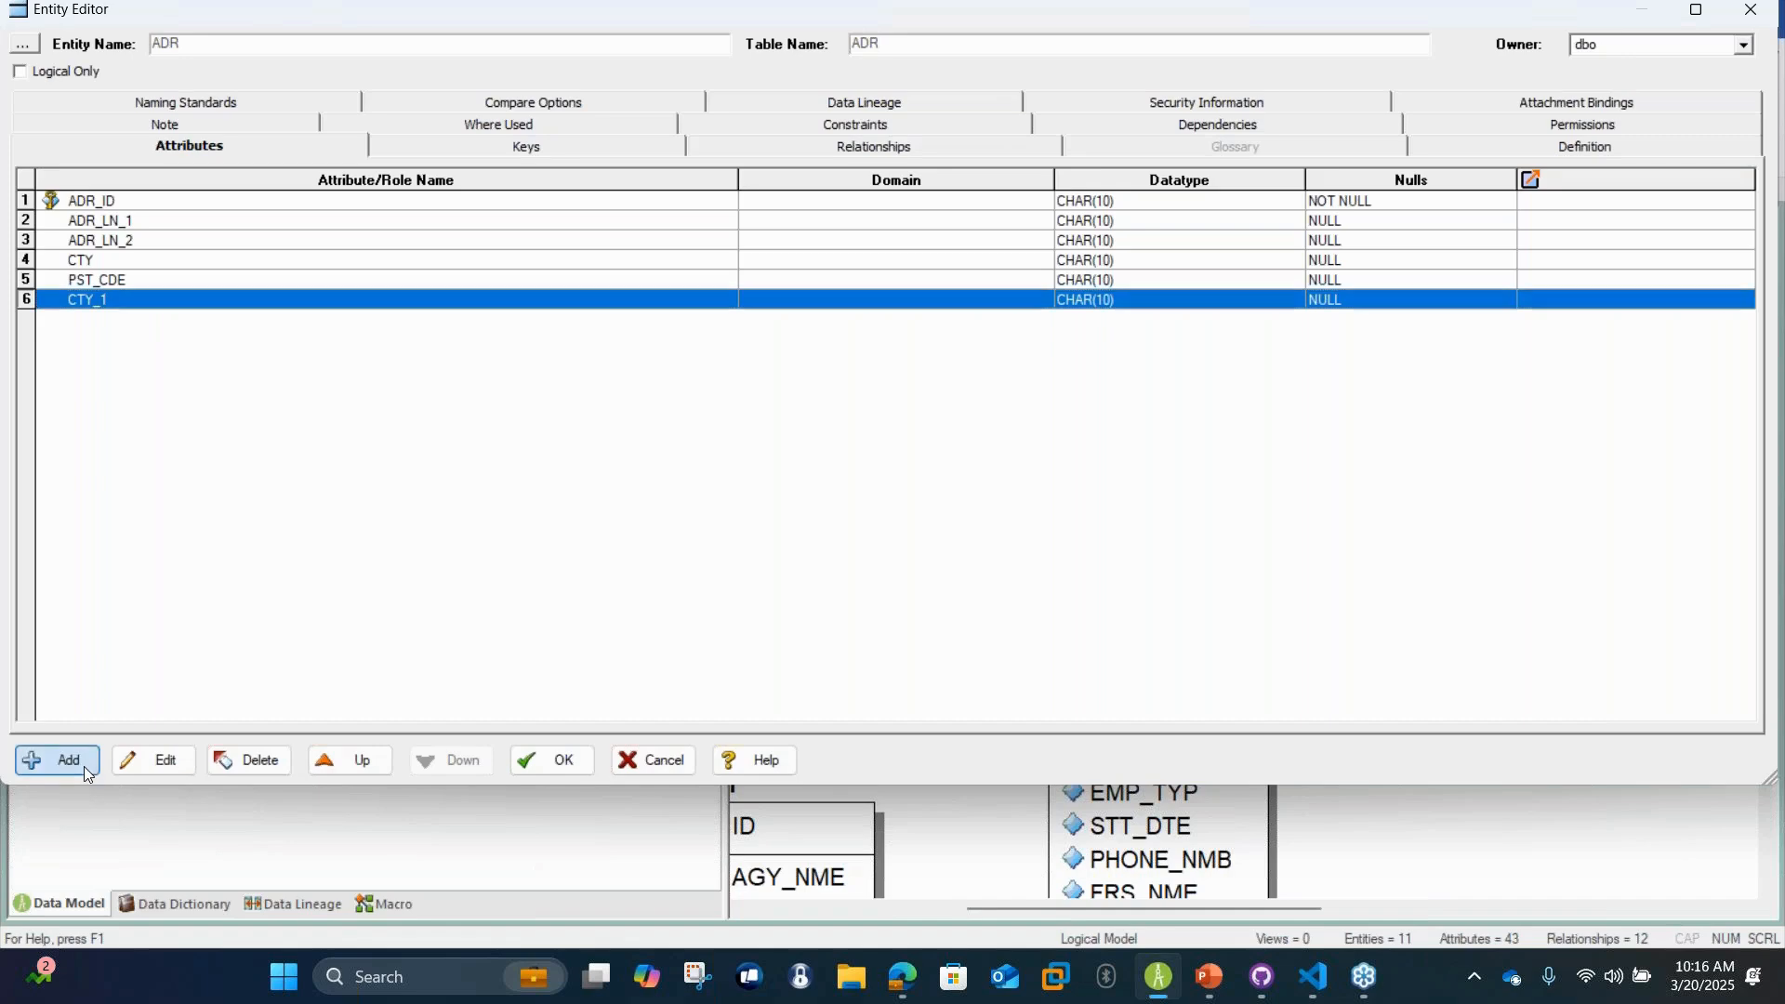
pyautogui.write('C')
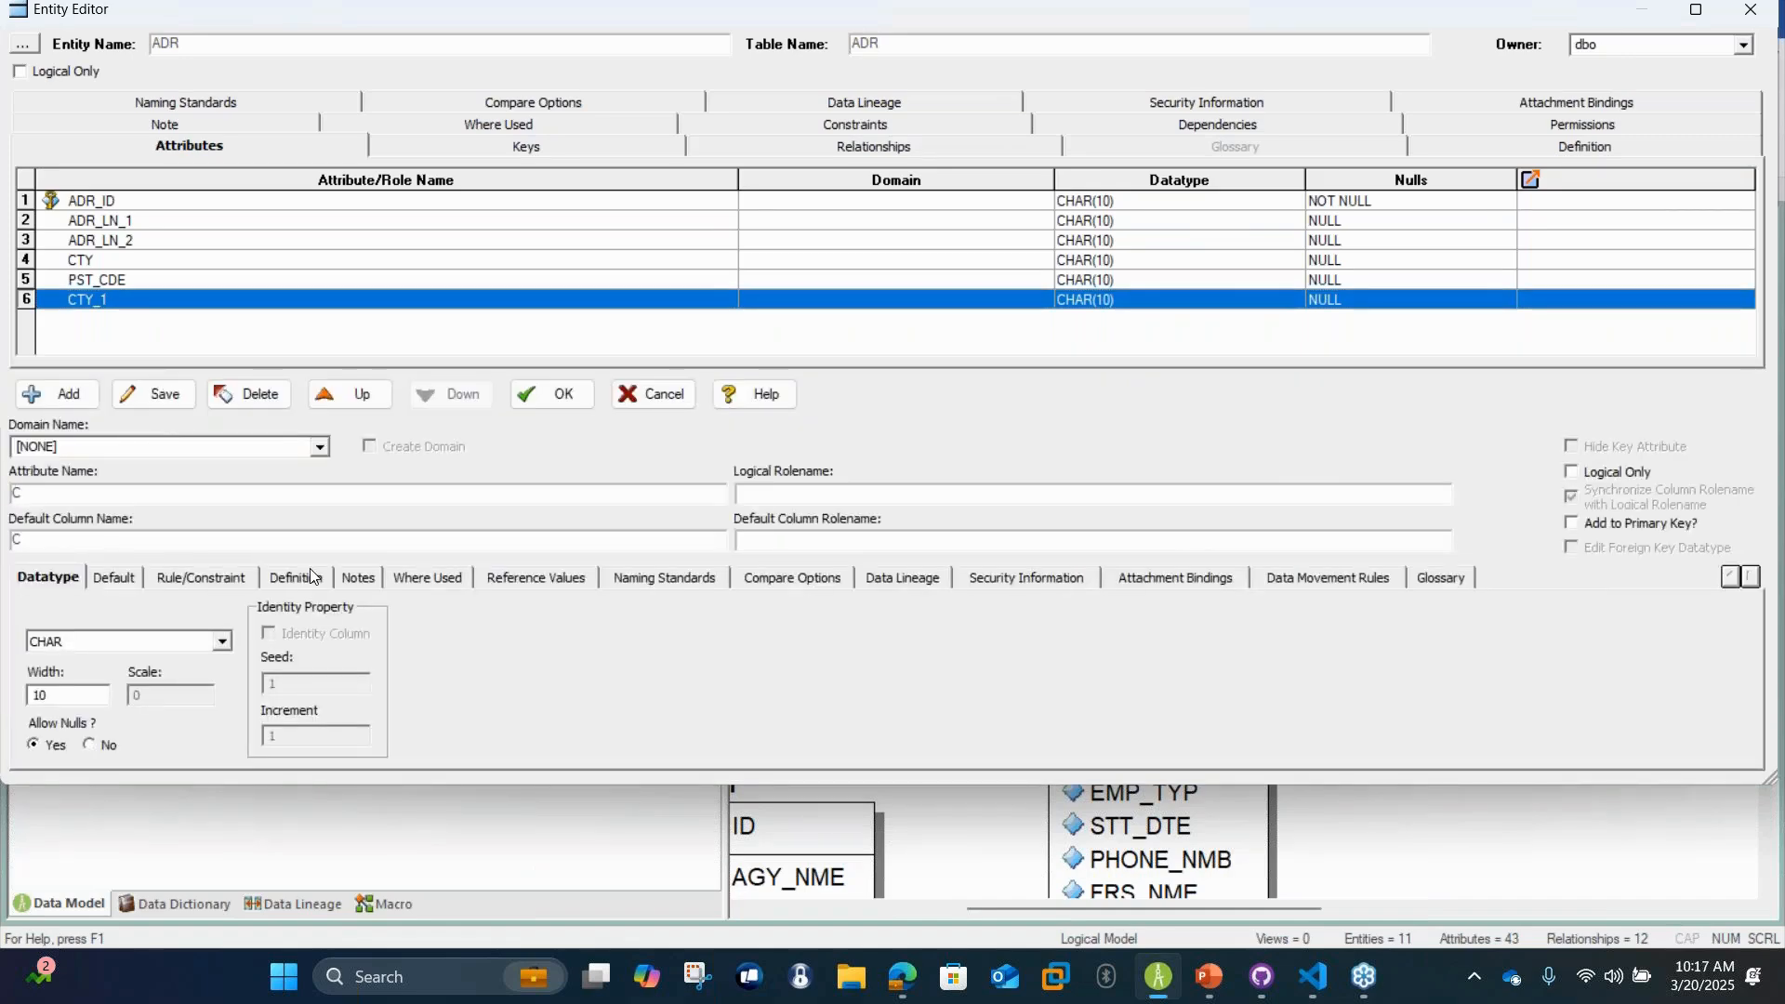
pyautogui.write('OUNTRY')
pyautogui.click(567, 403)
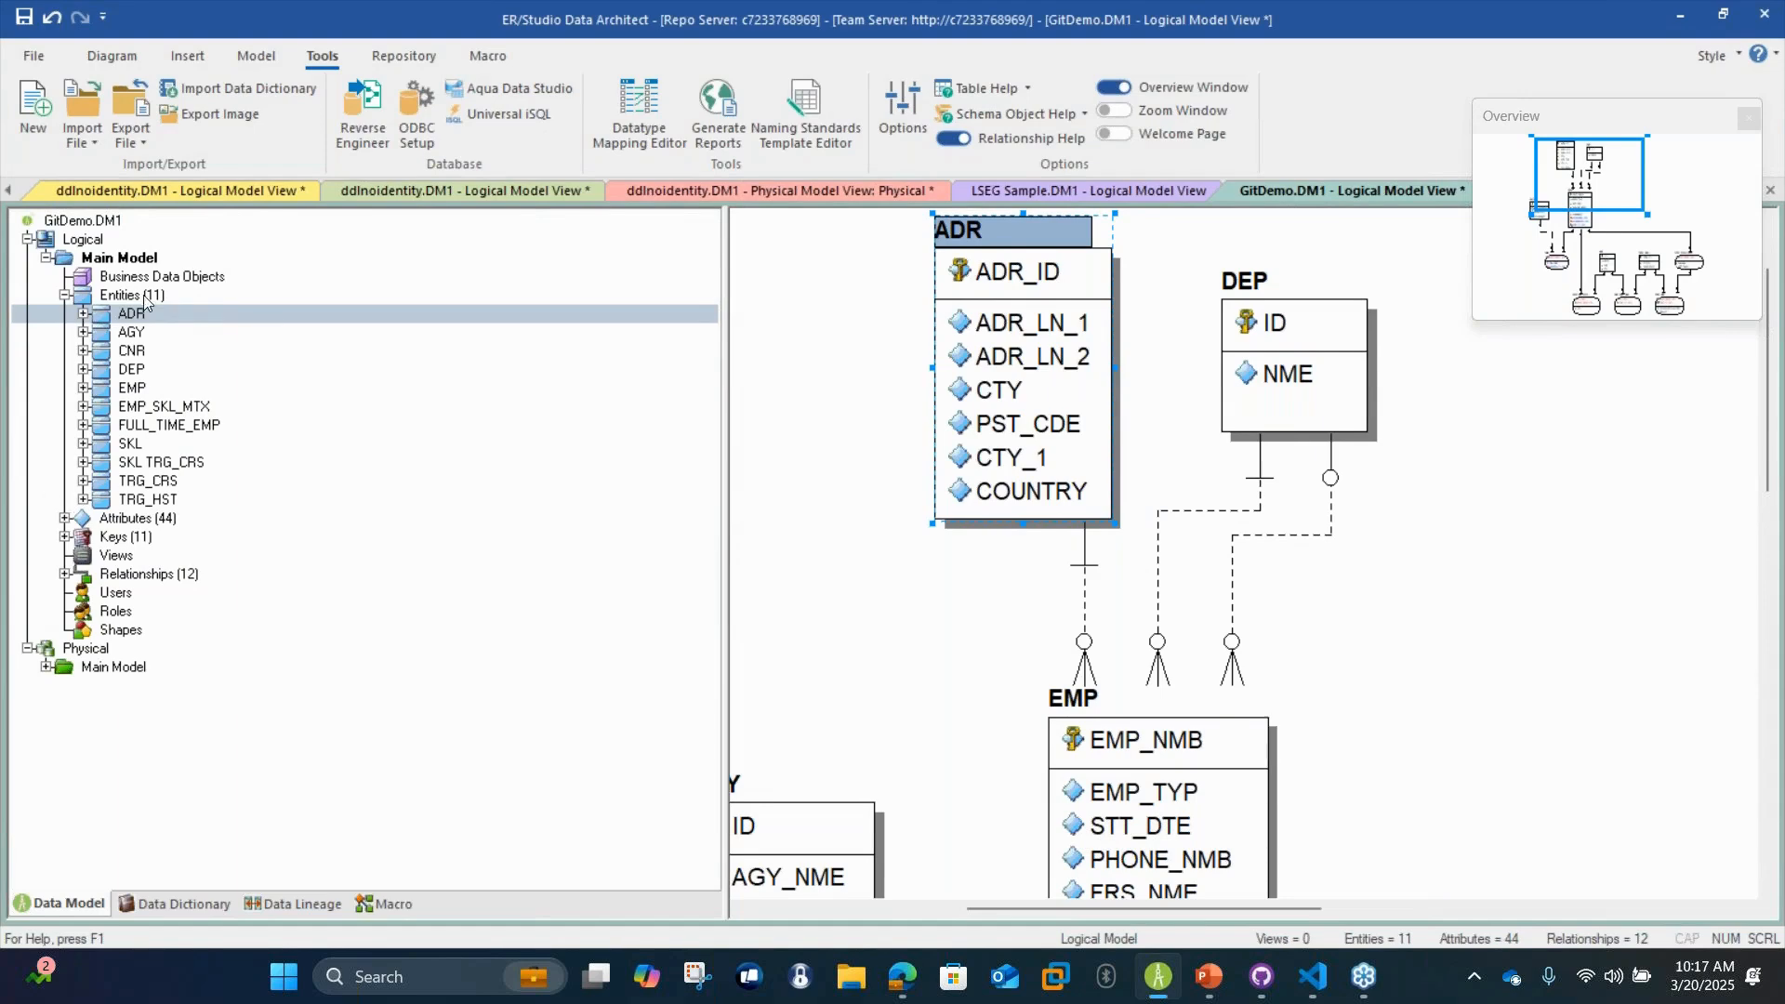
# Start a Compare and Merge of the logical ADR entity against the physical Main Model in this DM1 file, keeping the default comparison options
pyautogui.click(125, 319)
pyautogui.rightClick(125, 319)
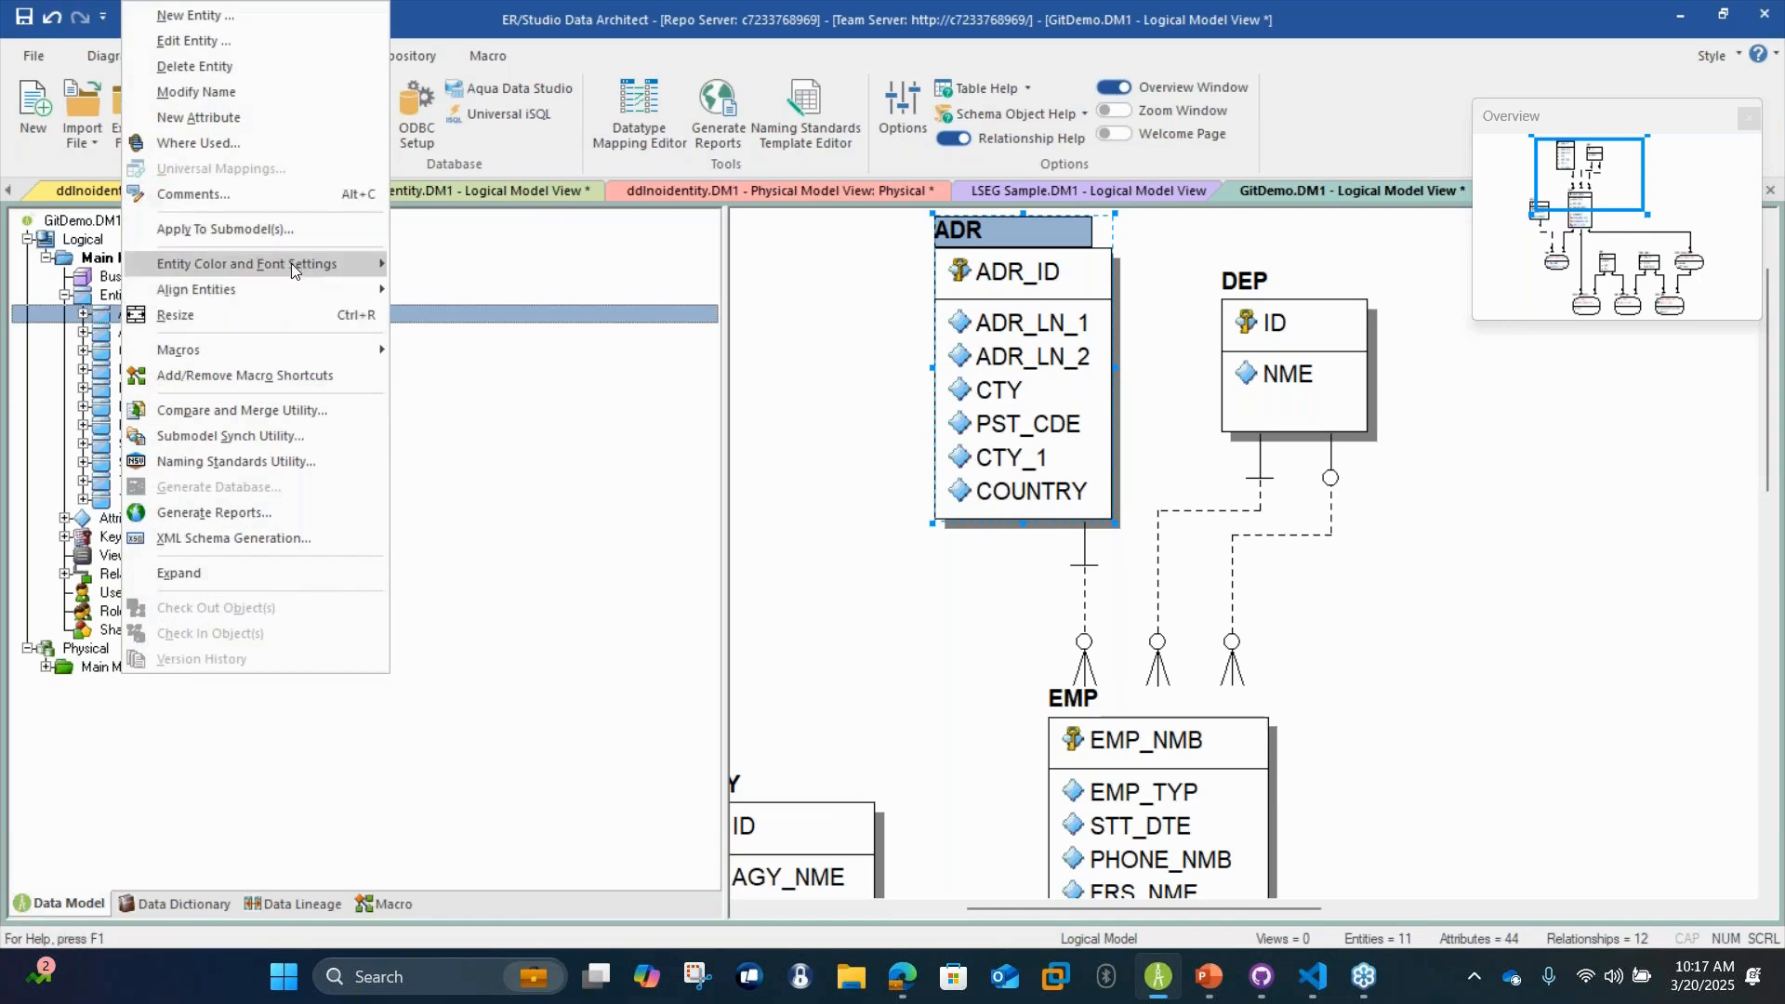
pyautogui.click(315, 409)
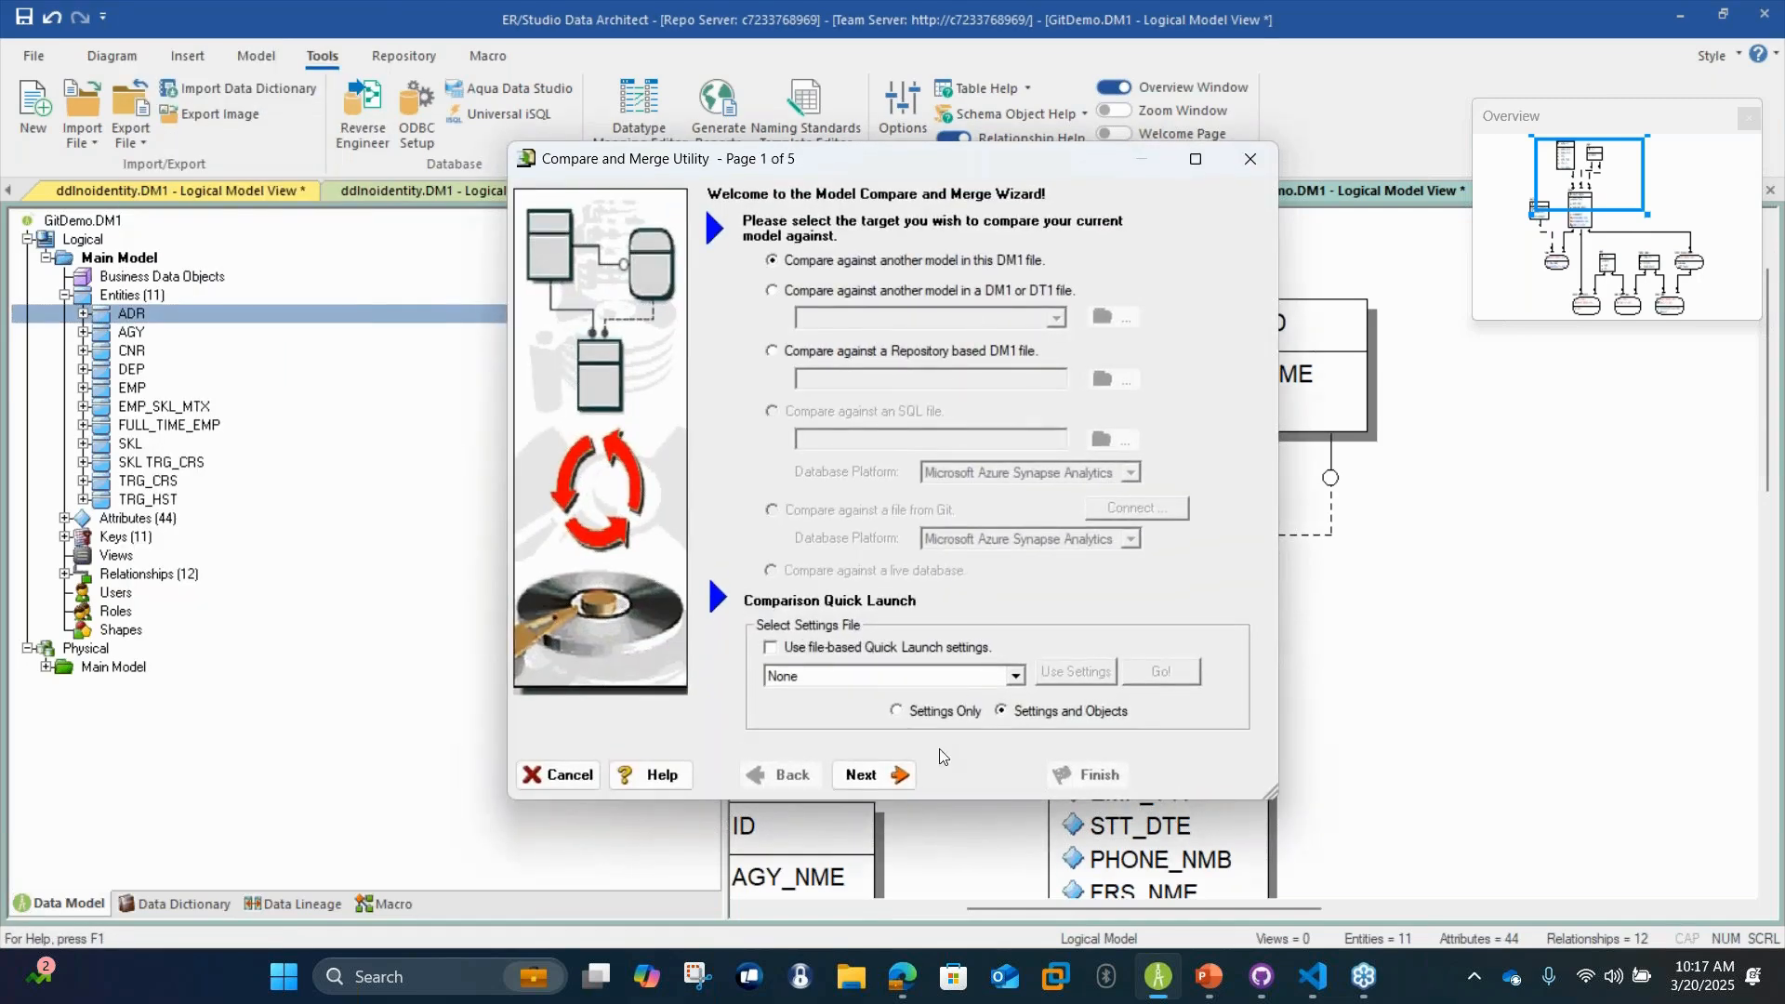
pyautogui.click(886, 792)
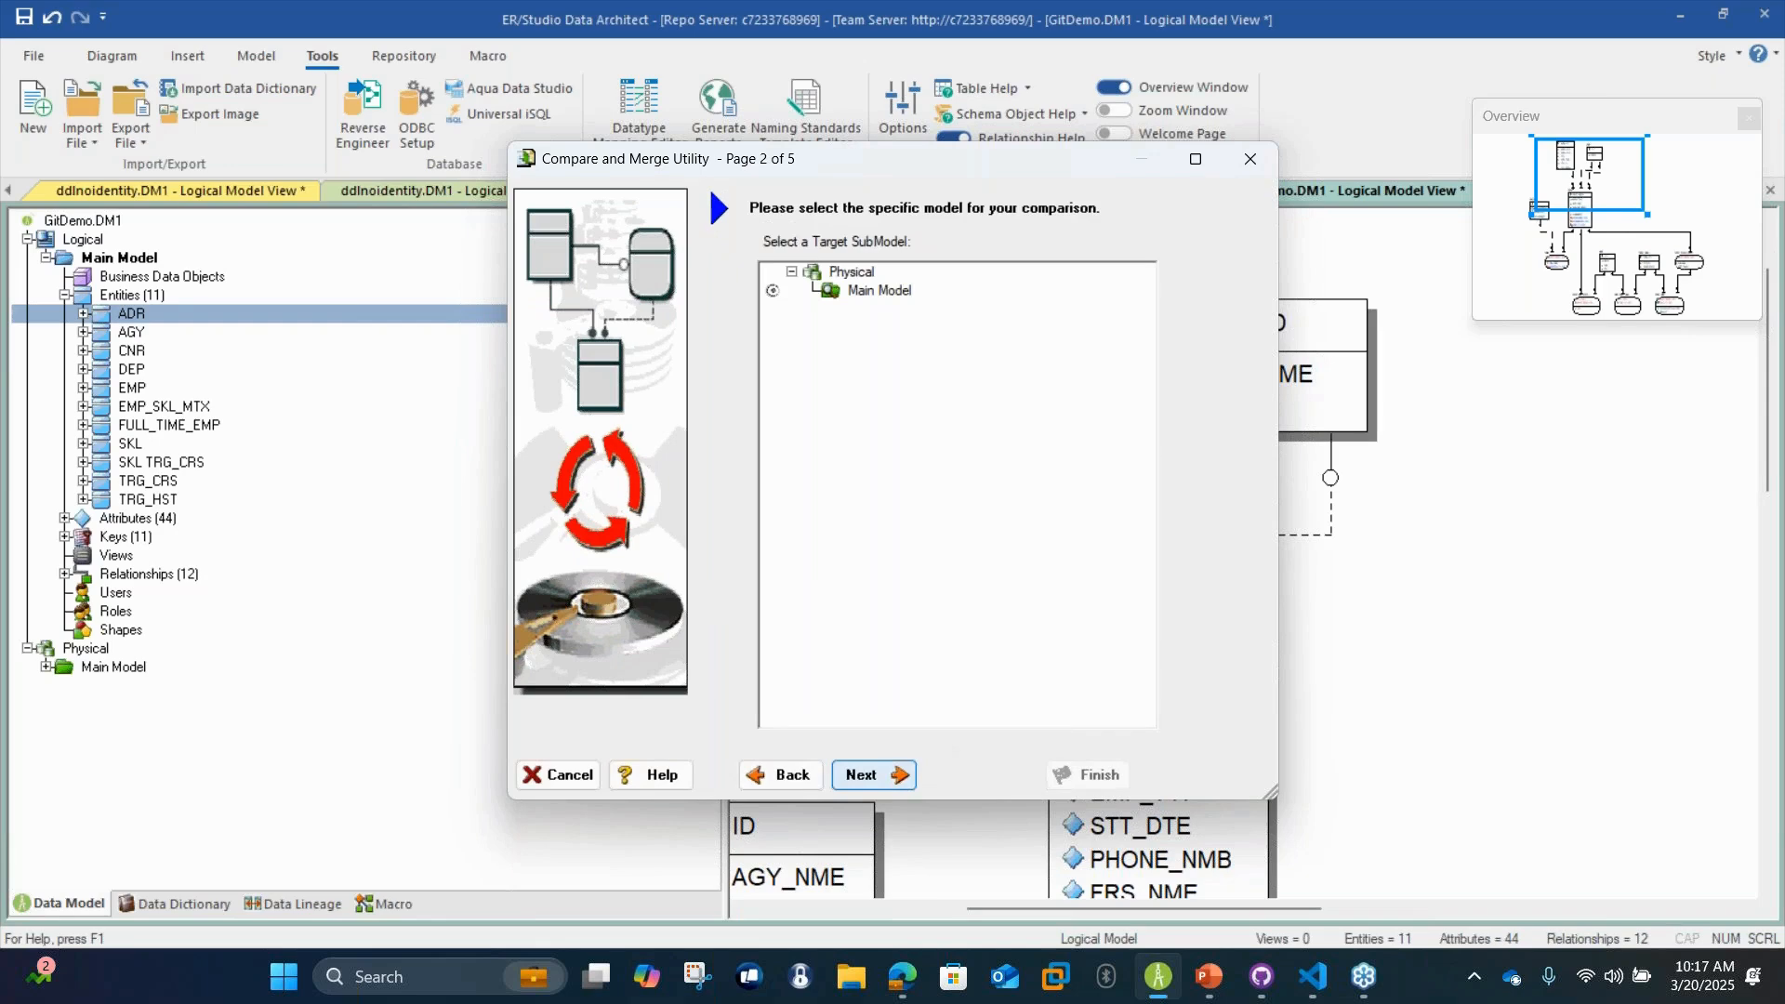
pyautogui.click(776, 292)
pyautogui.click(772, 292)
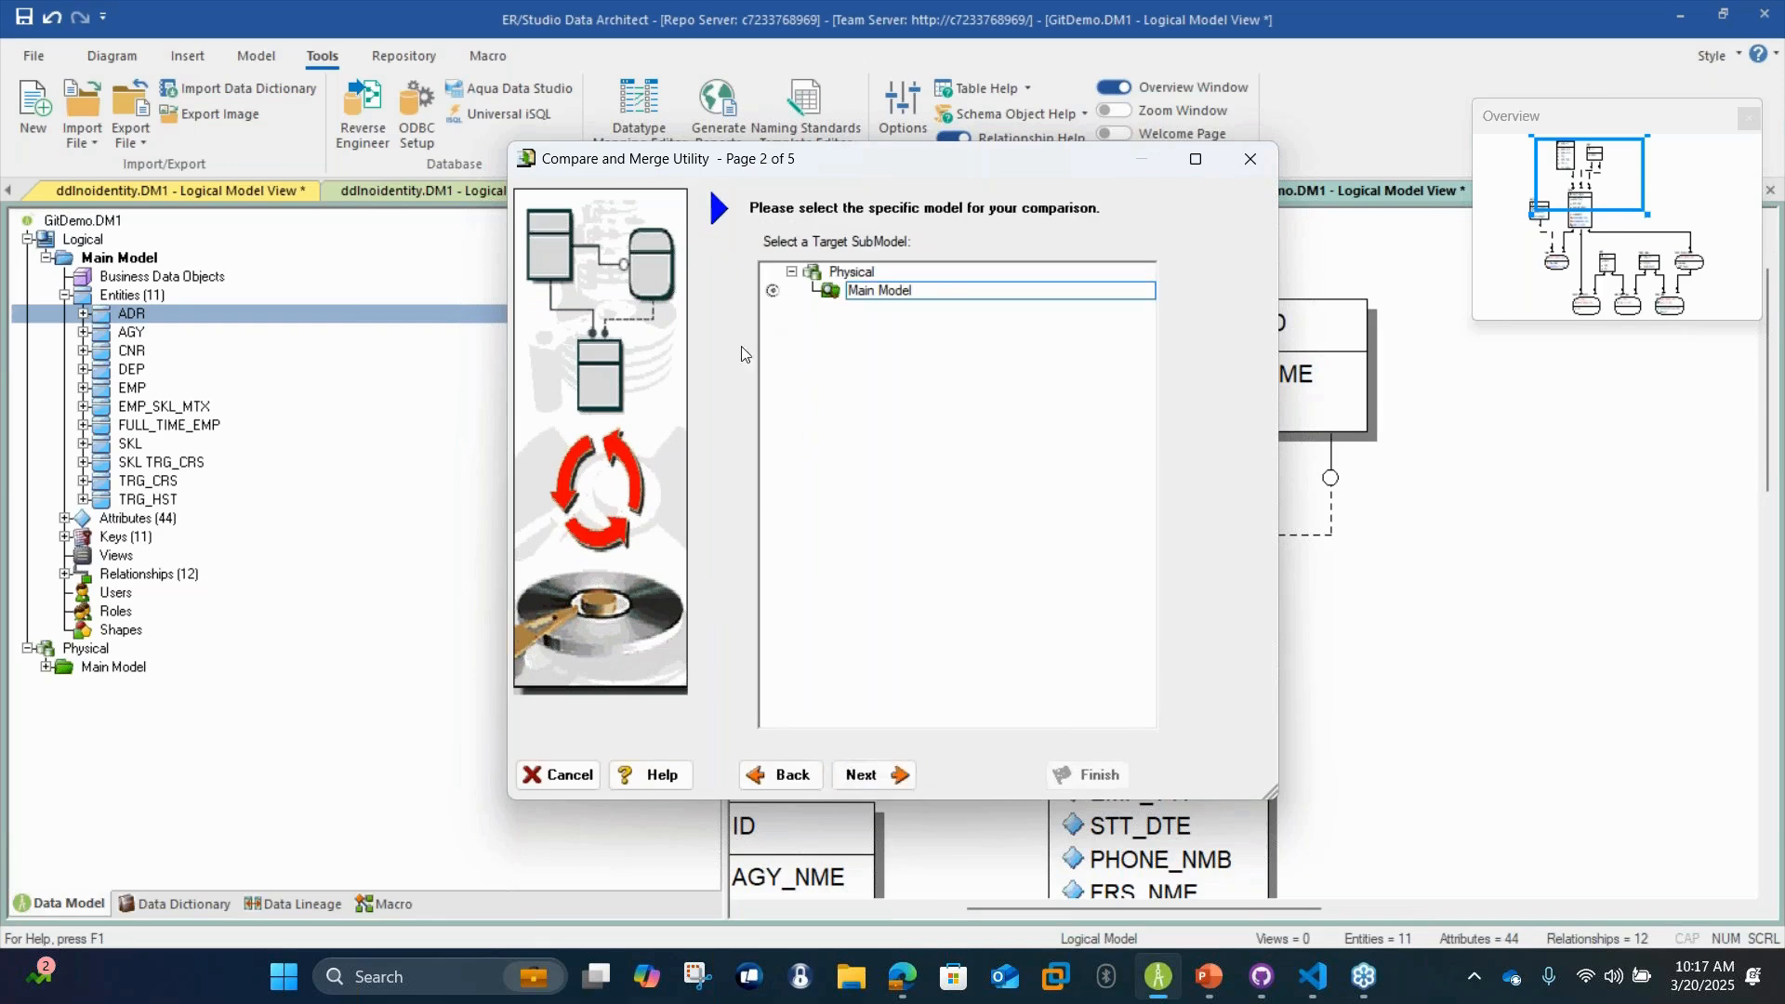
pyautogui.click(893, 791)
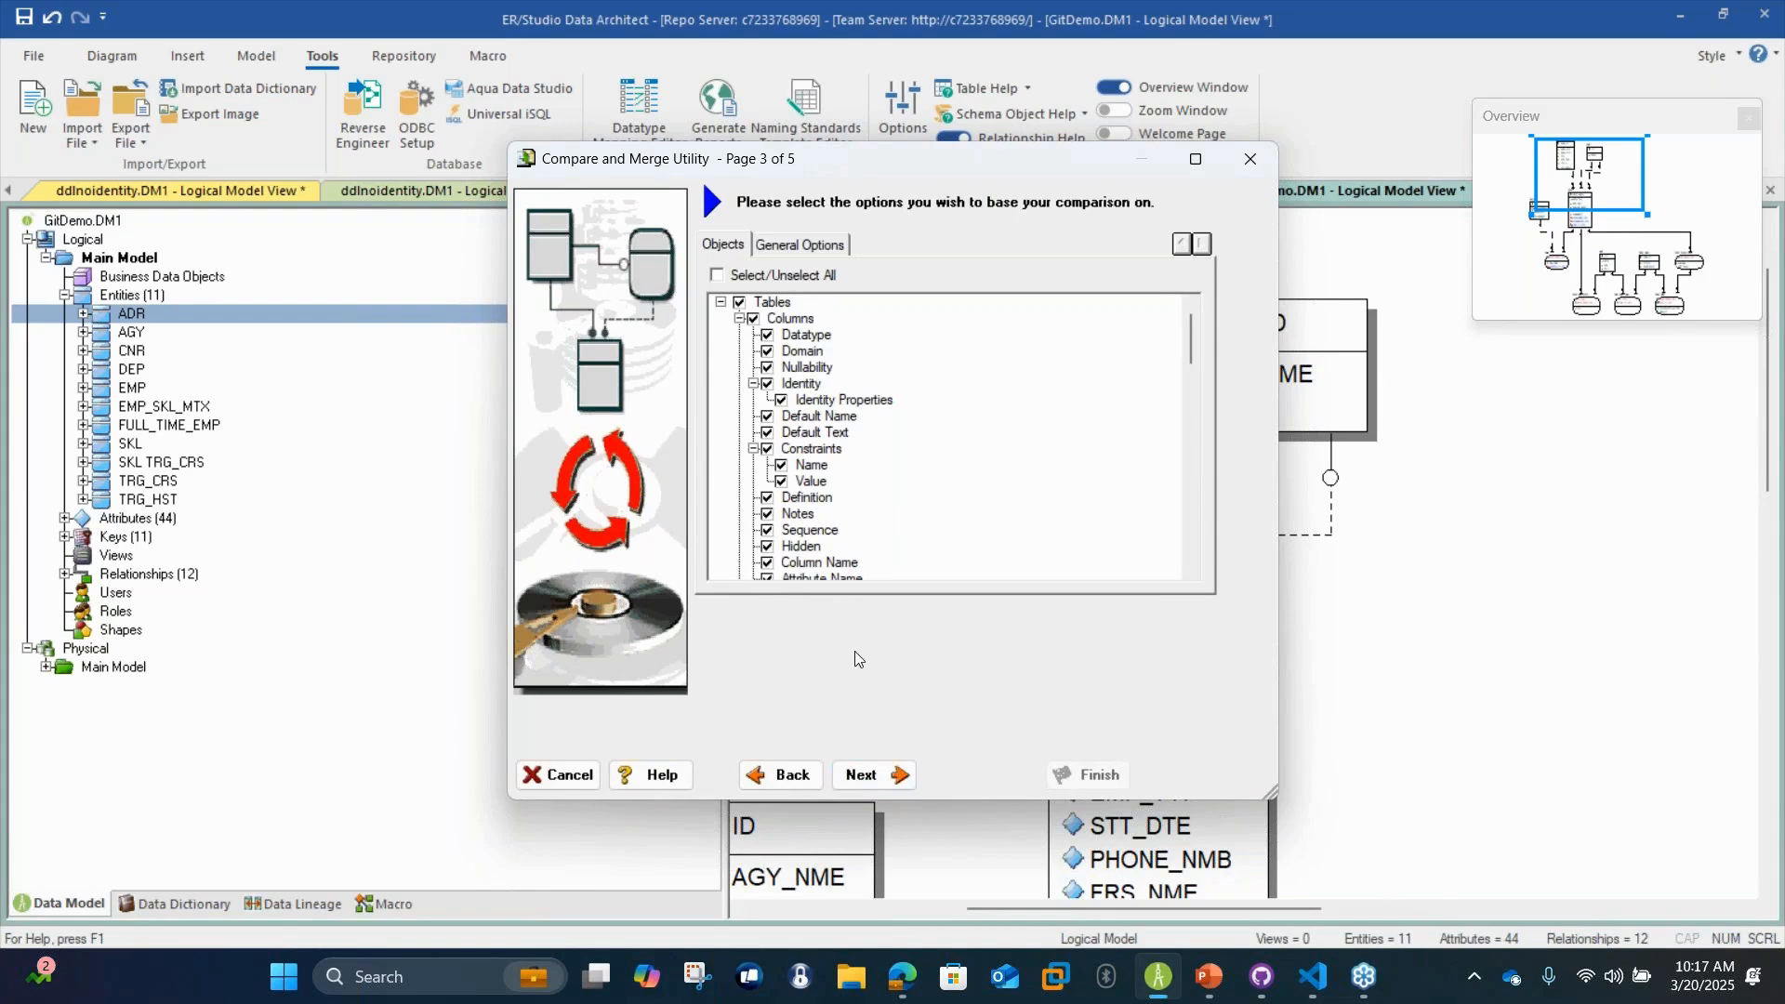
pyautogui.click(891, 771)
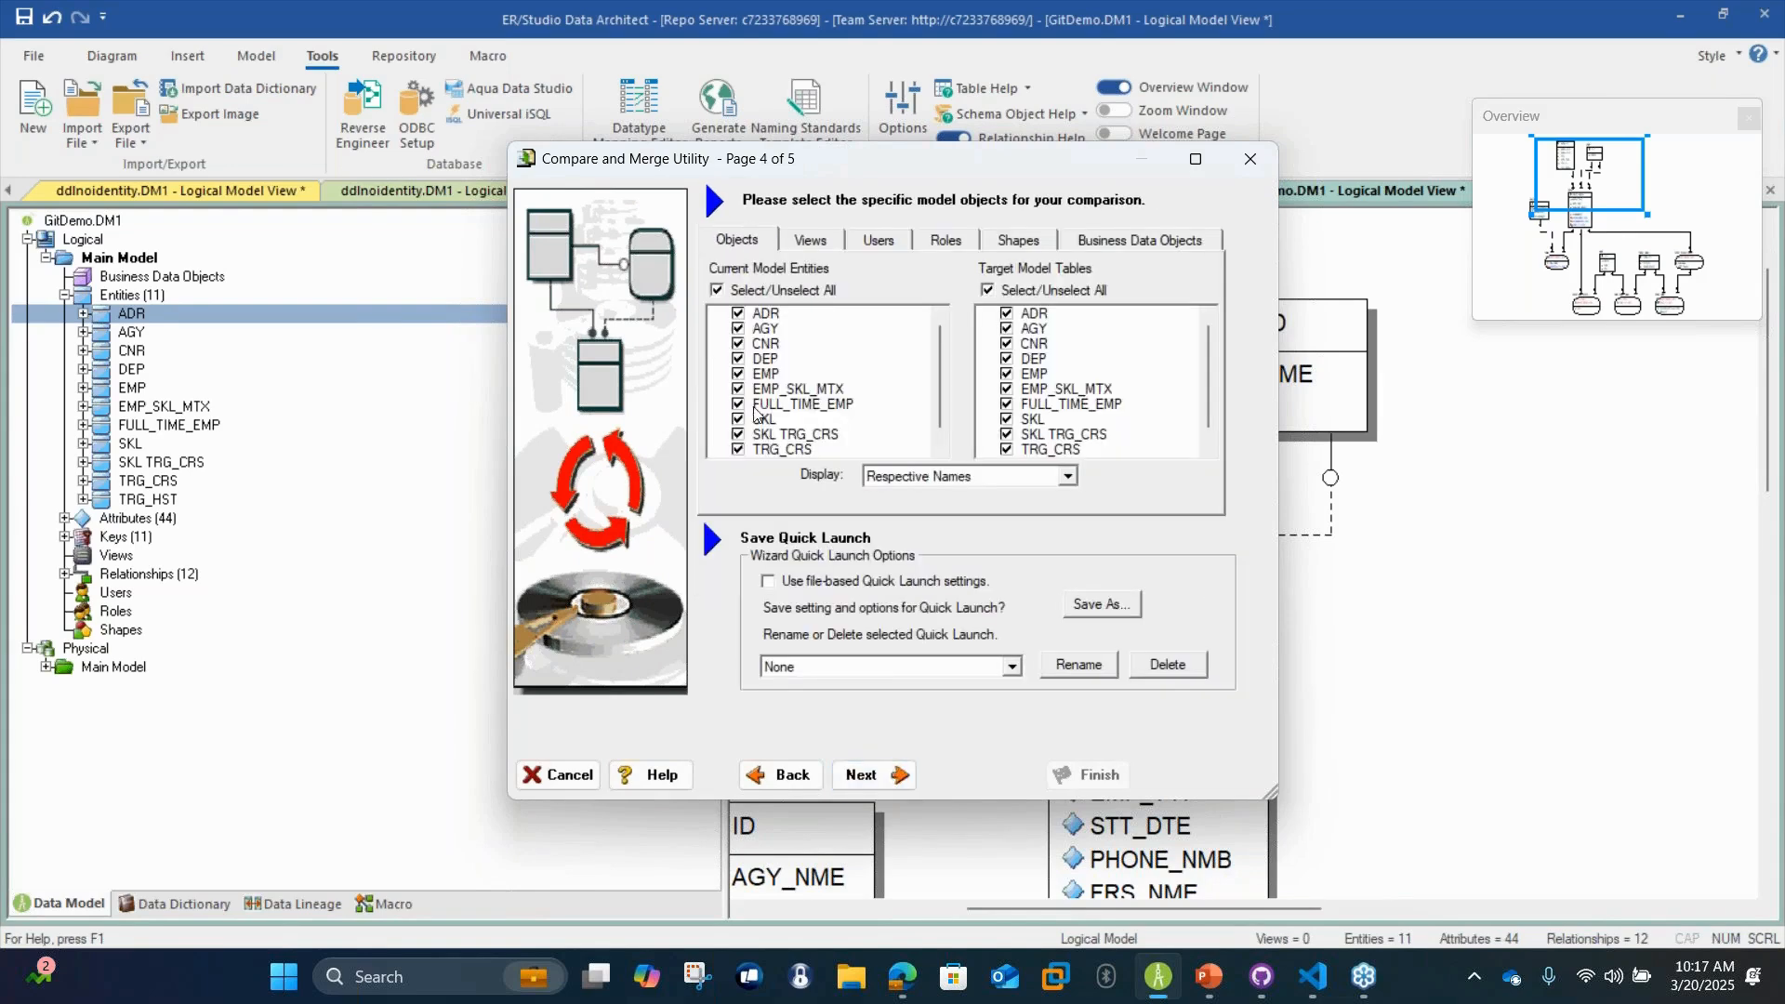
# Limit the comparison to the ADR entity and the ADR target table, and run it
pyautogui.click(733, 290)
pyautogui.click(1101, 282)
pyautogui.click(1007, 314)
pyautogui.click(739, 313)
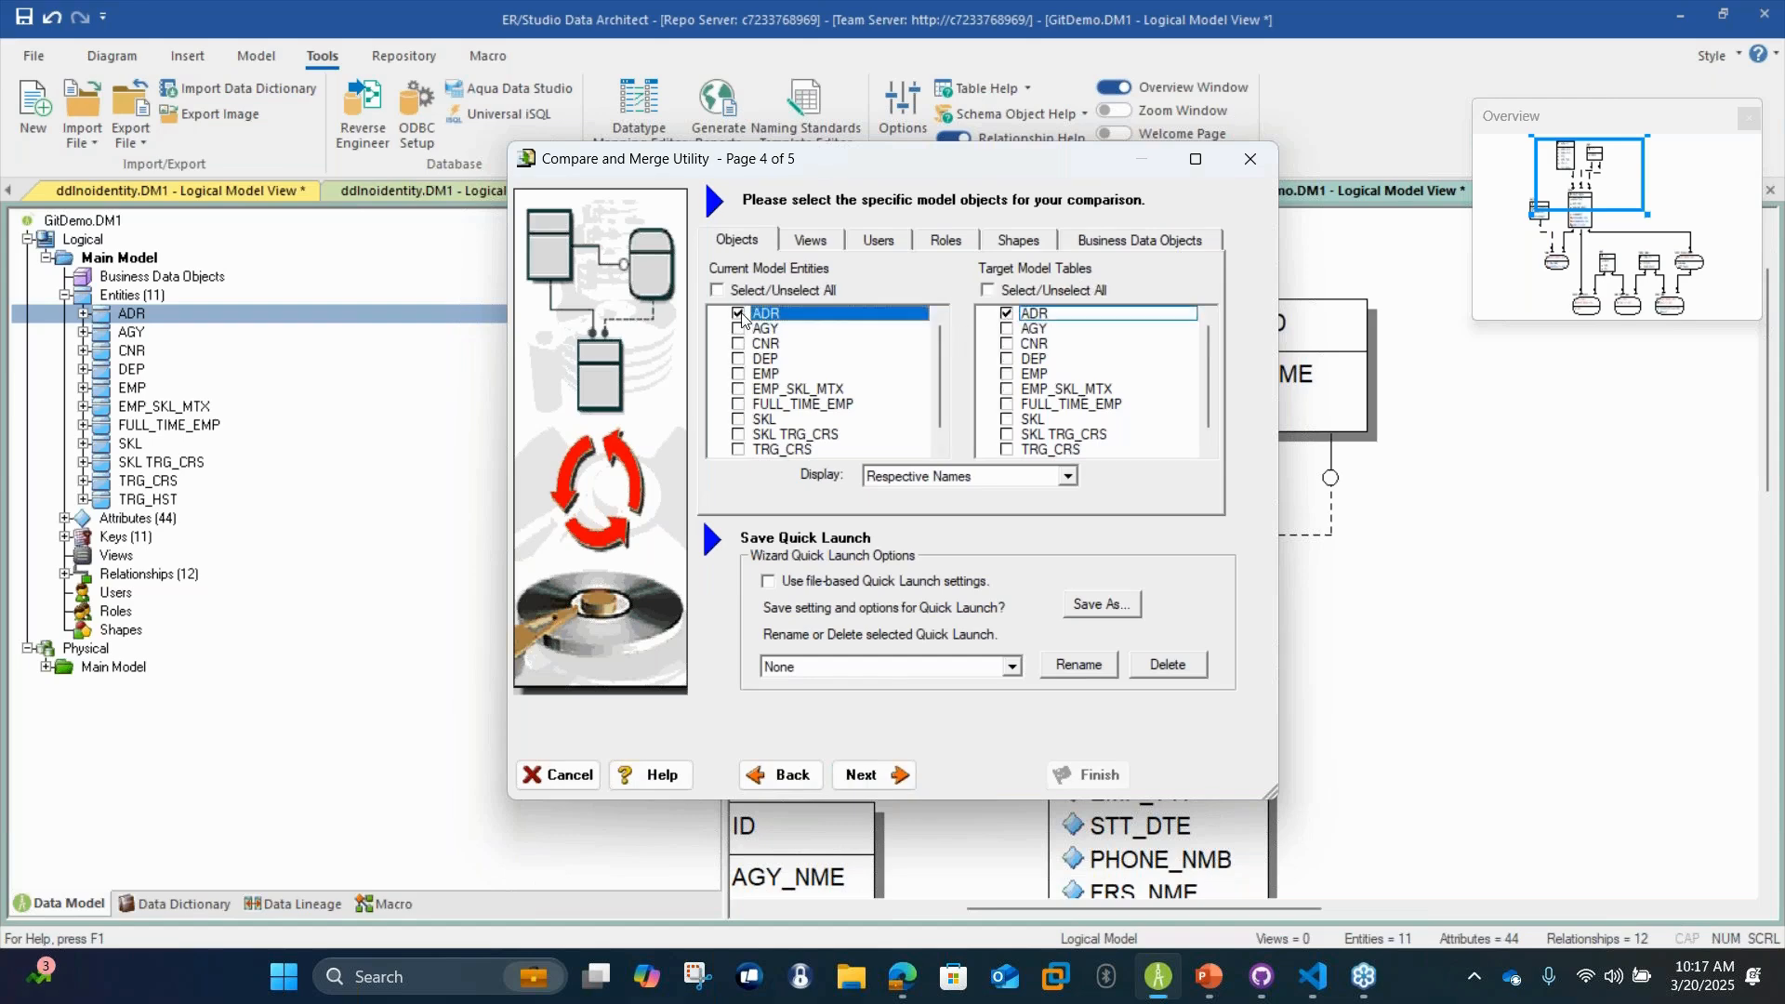
pyautogui.click(882, 779)
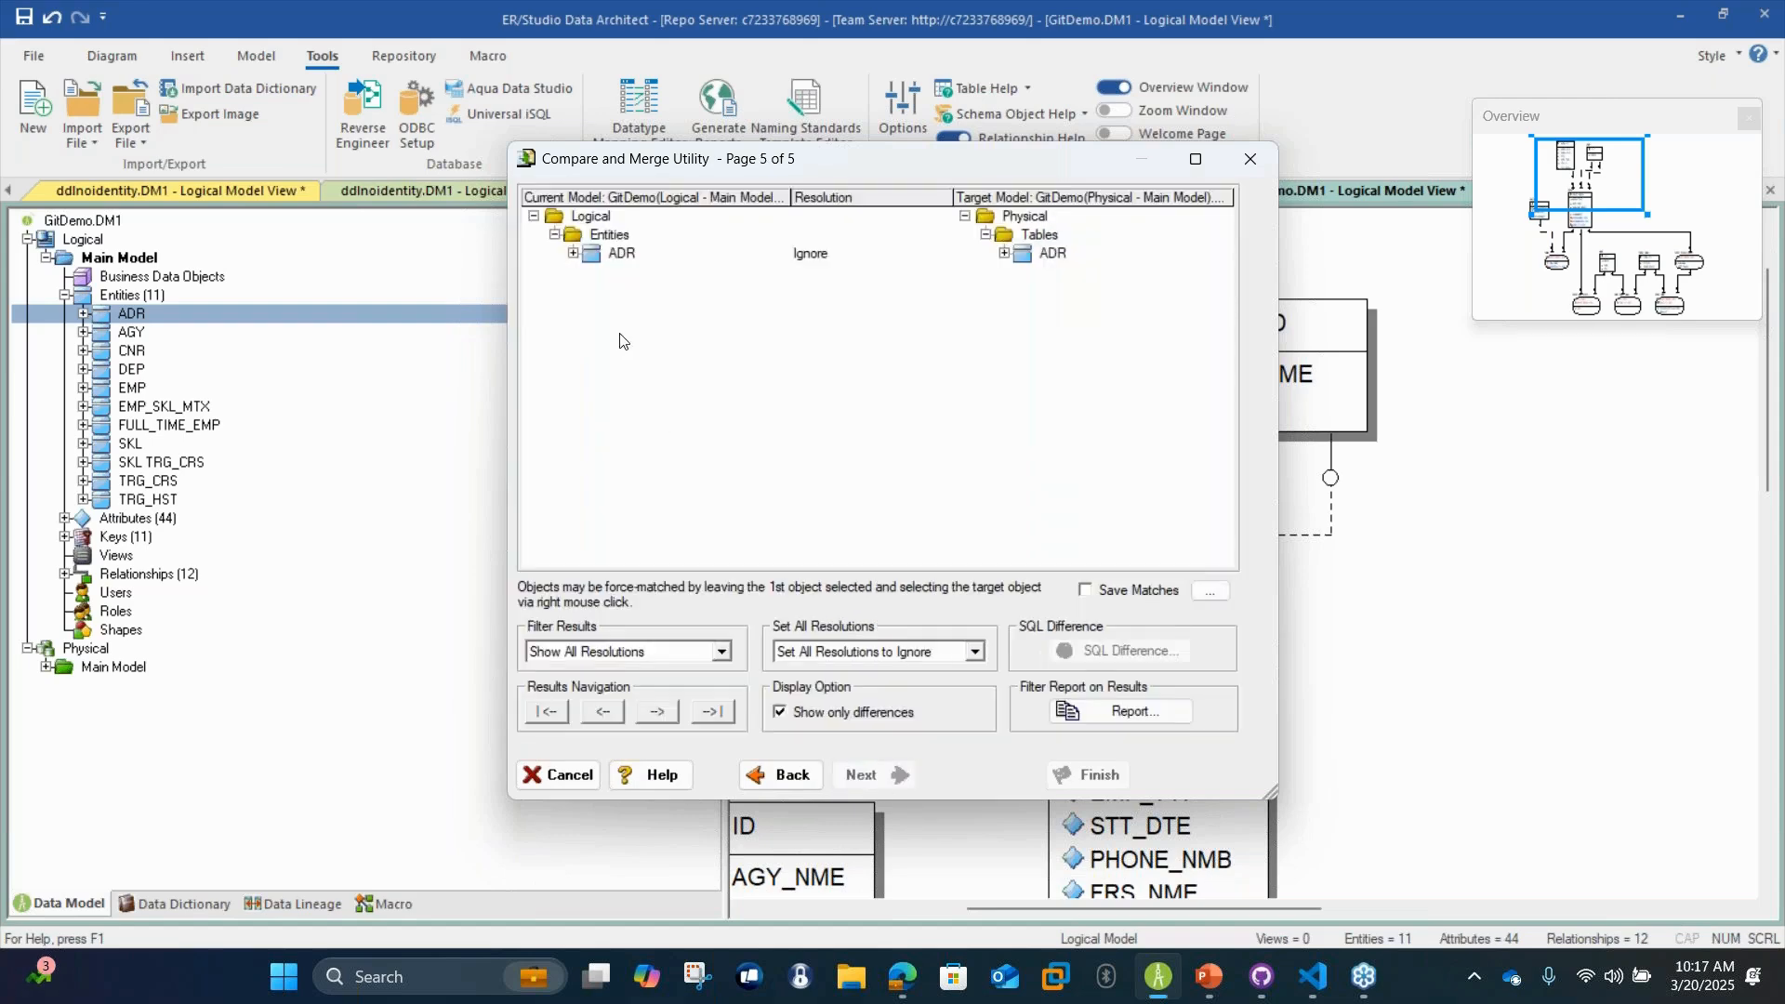
# Set the COUNTRY attribute's resolution to Merge into Target and finish the merge
pyautogui.click(574, 254)
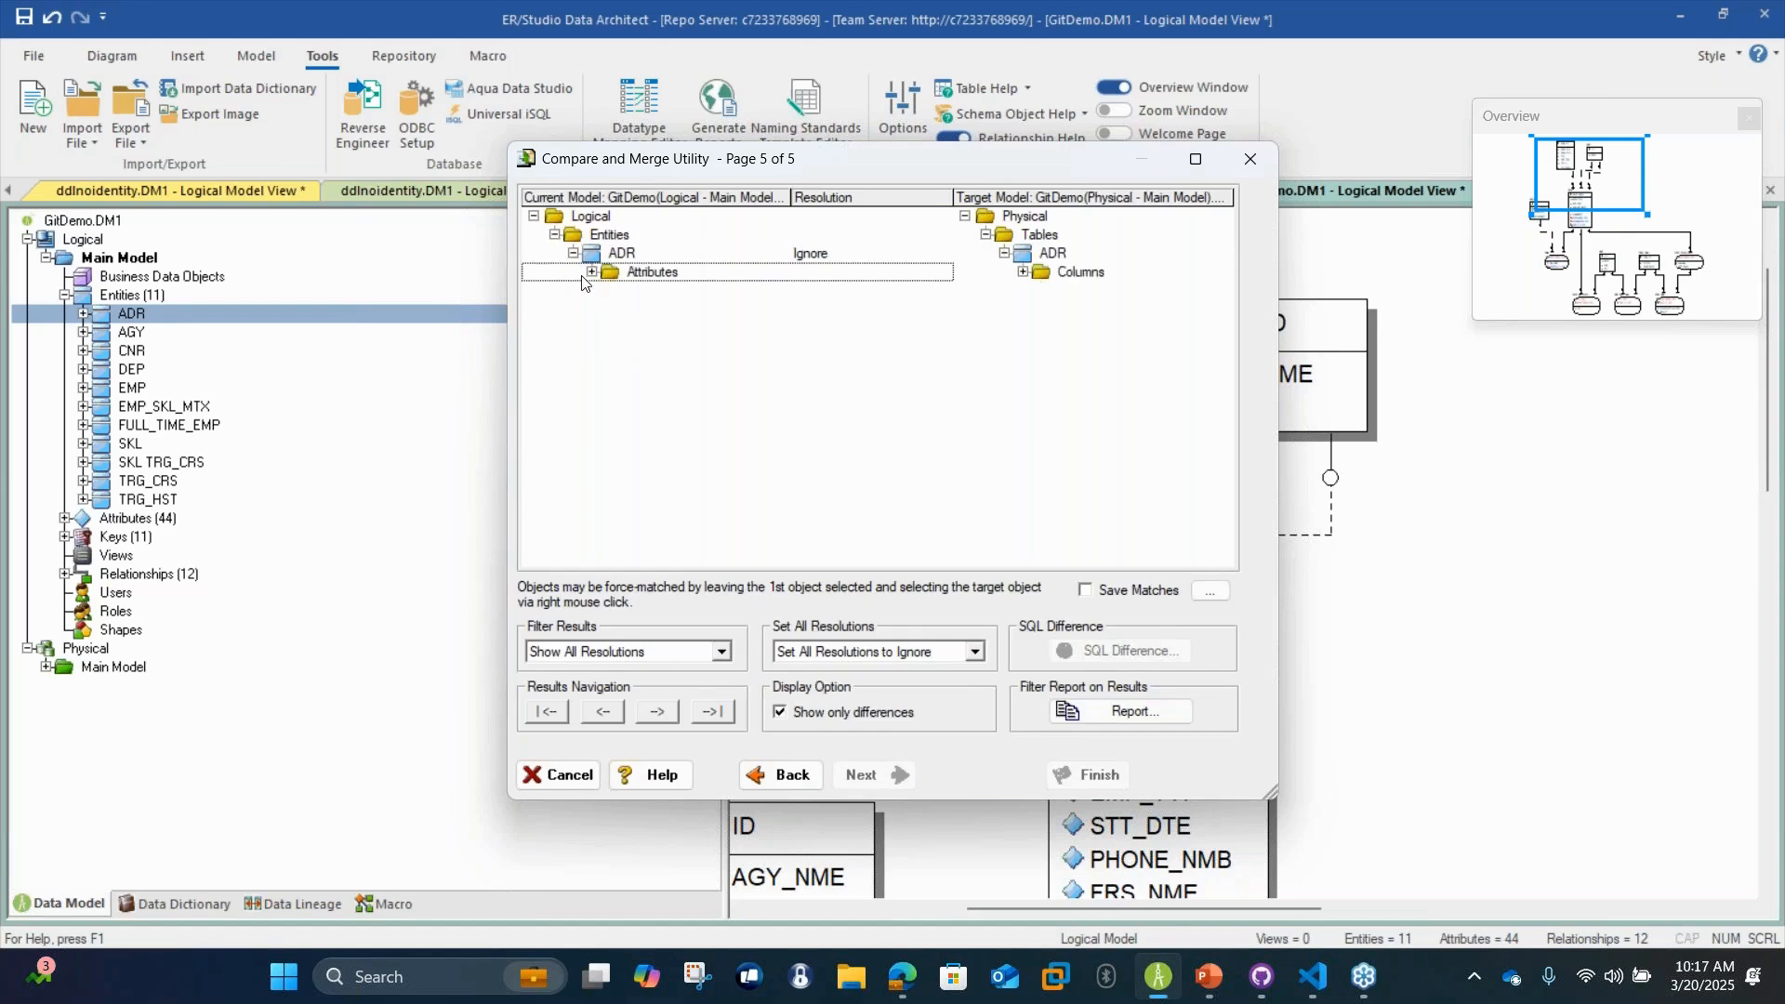
pyautogui.click(592, 272)
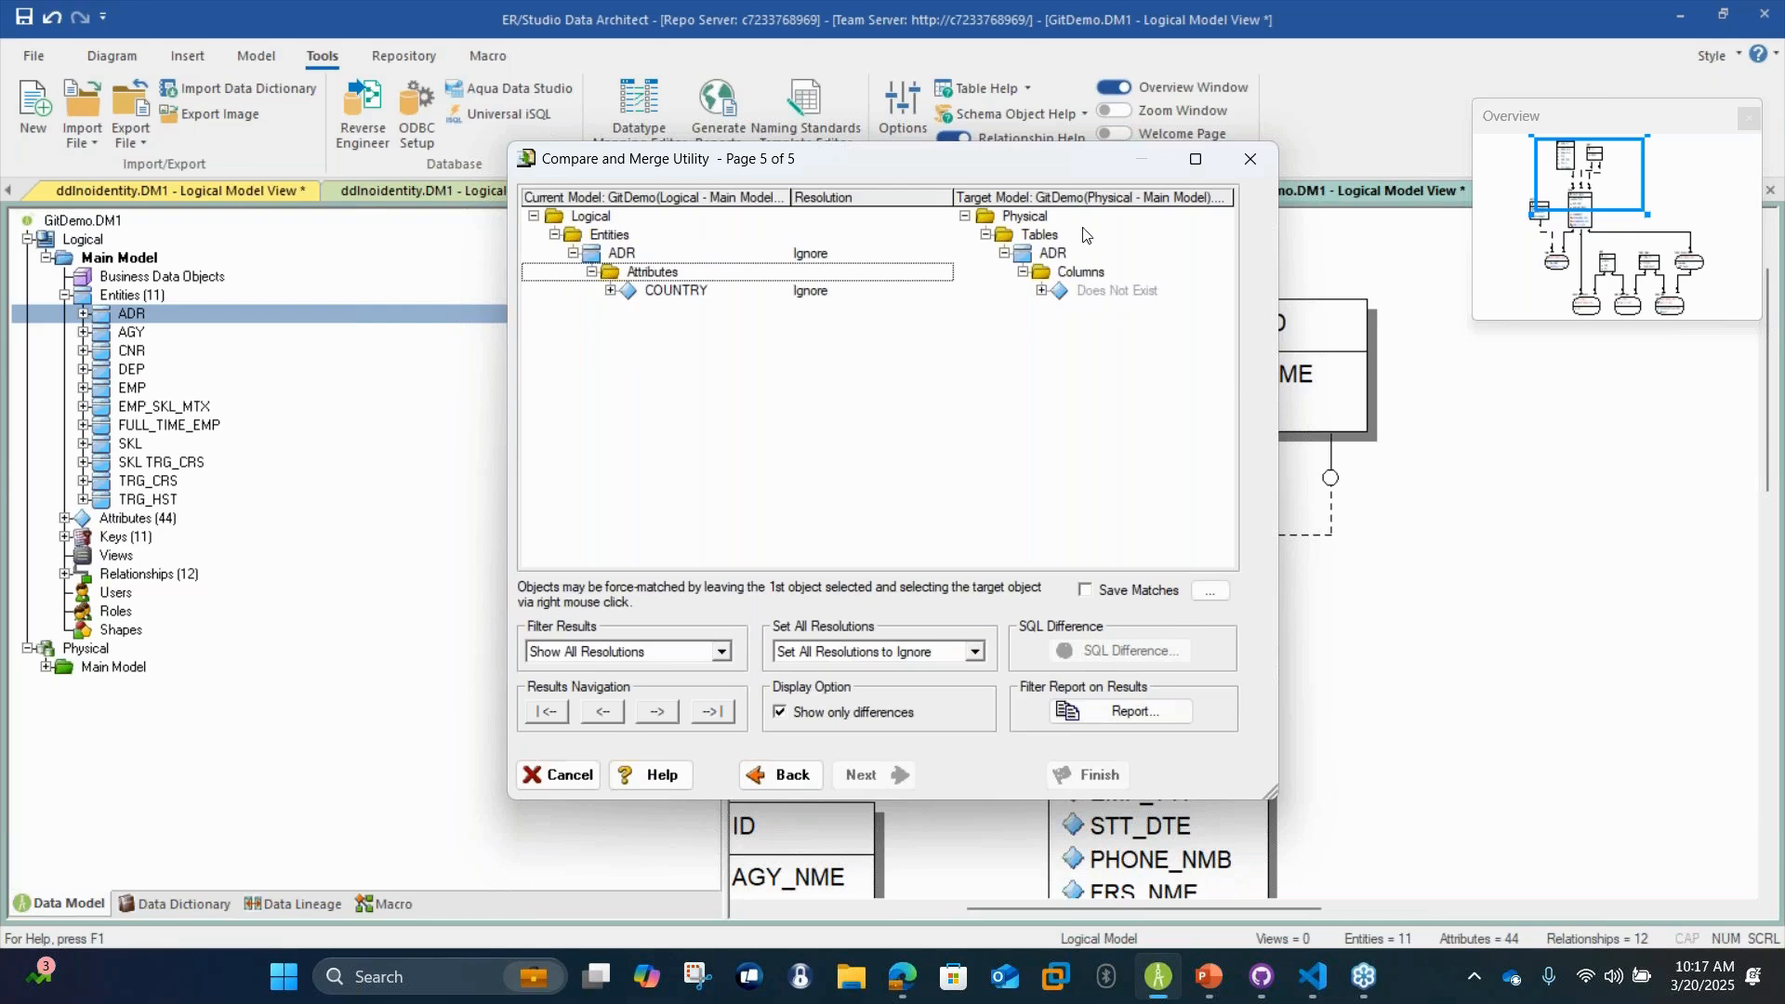
pyautogui.click(895, 293)
pyautogui.click(895, 293)
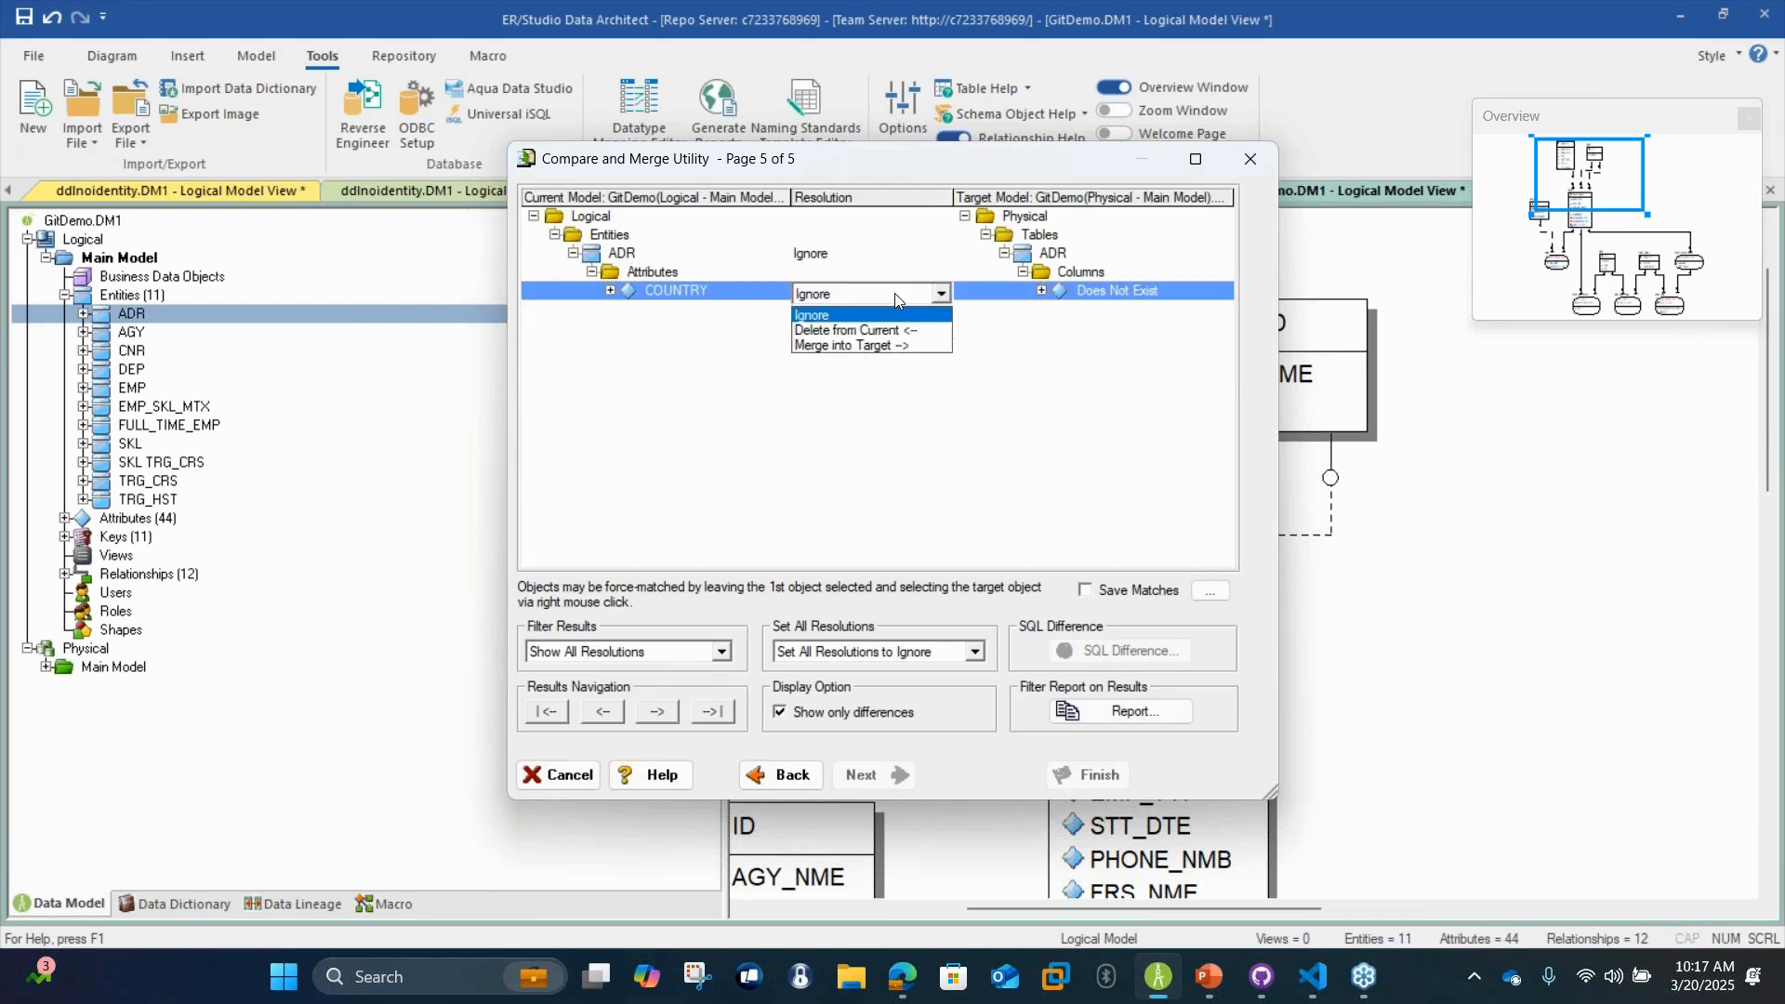
pyautogui.click(907, 346)
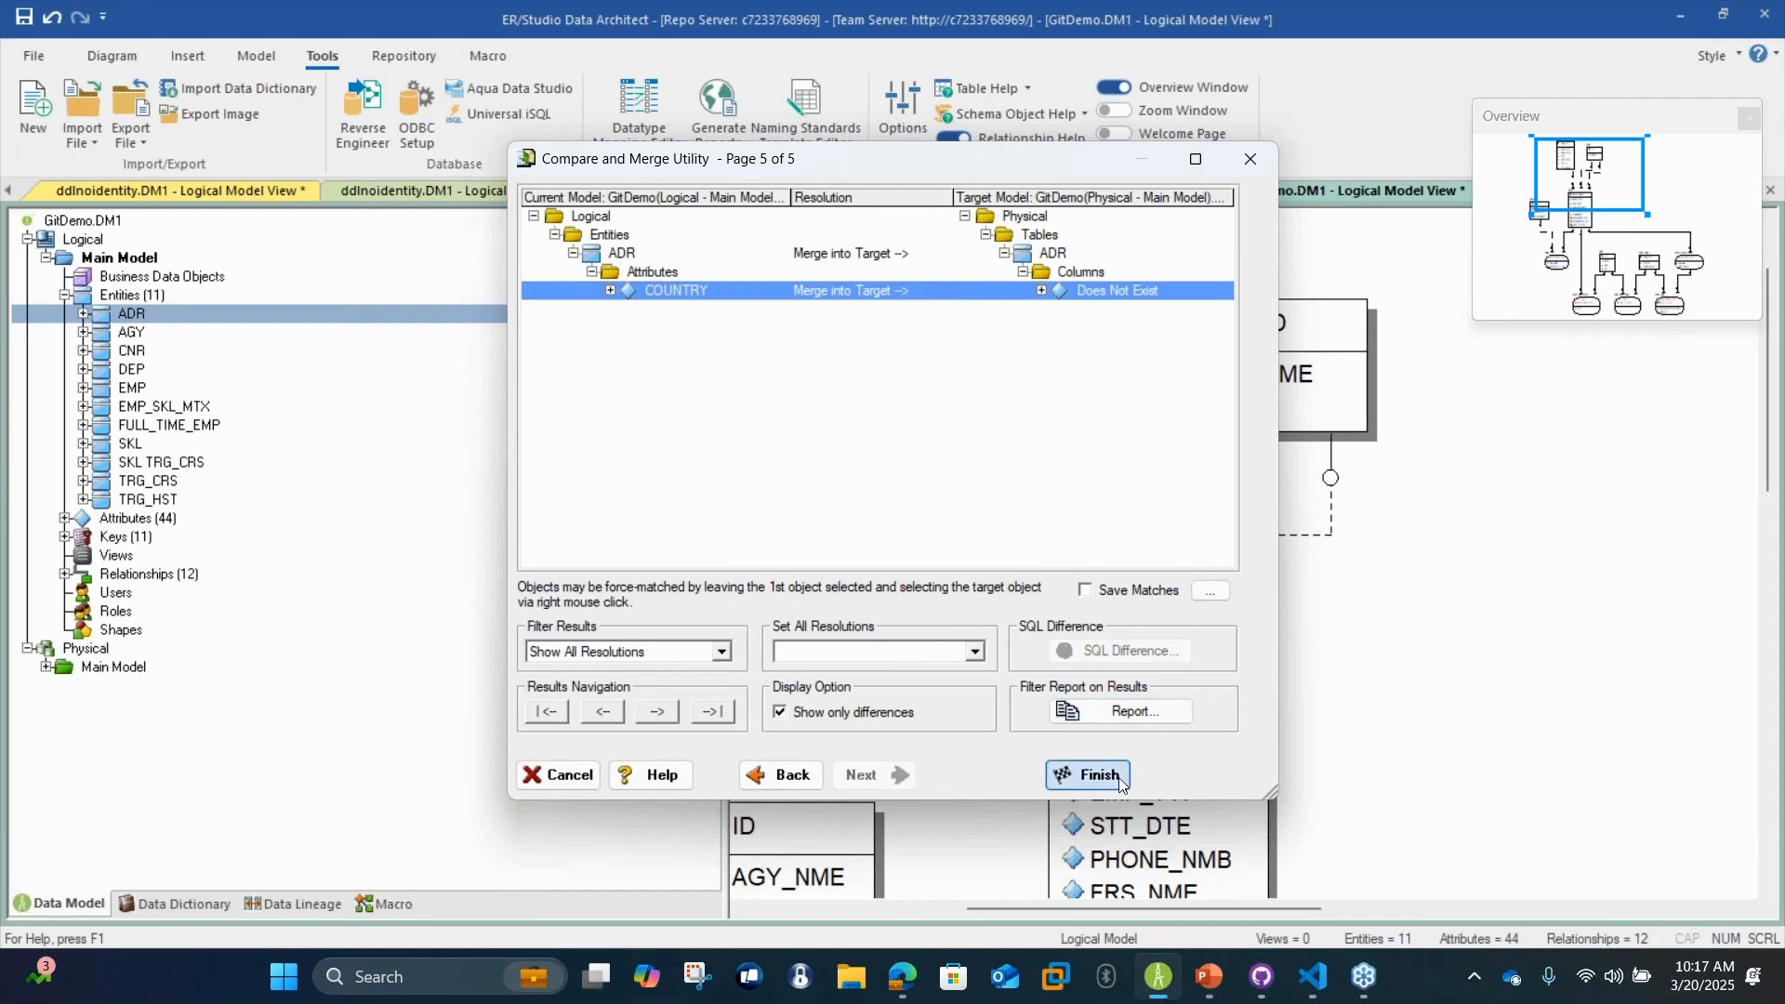
pyautogui.click(1090, 776)
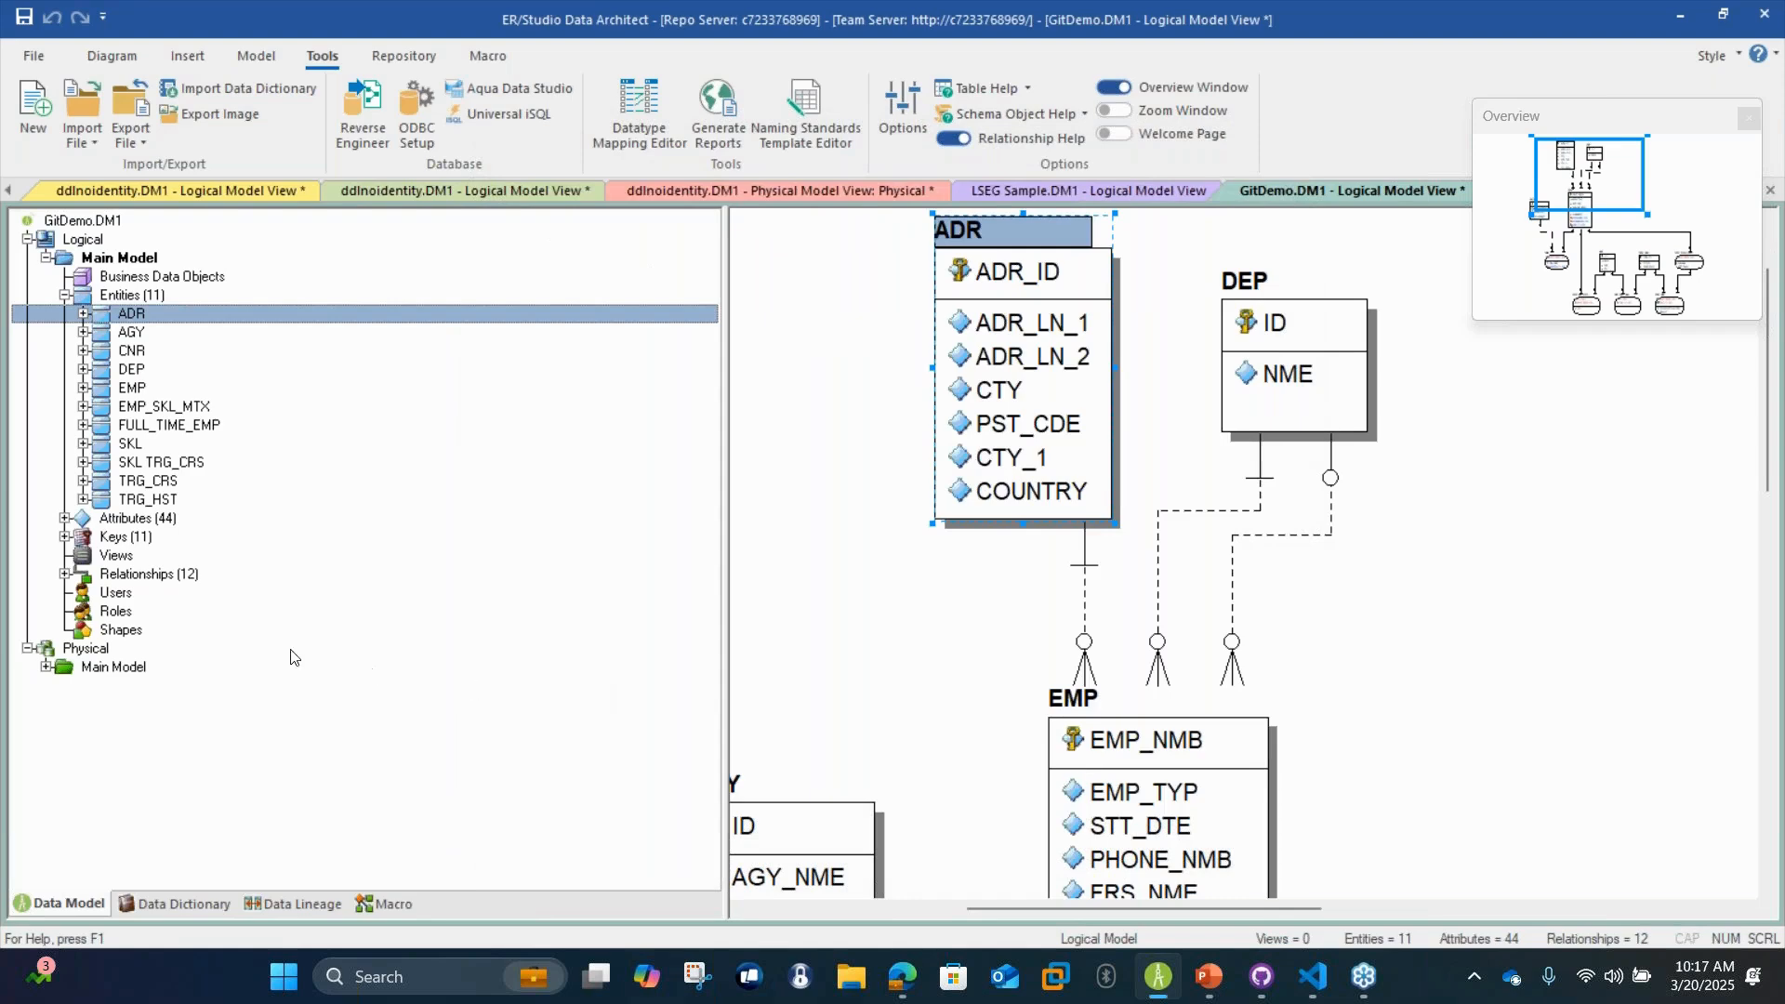
# View the ADR table in the physical Main Model and save the GitDemo model
pyautogui.click(116, 667)
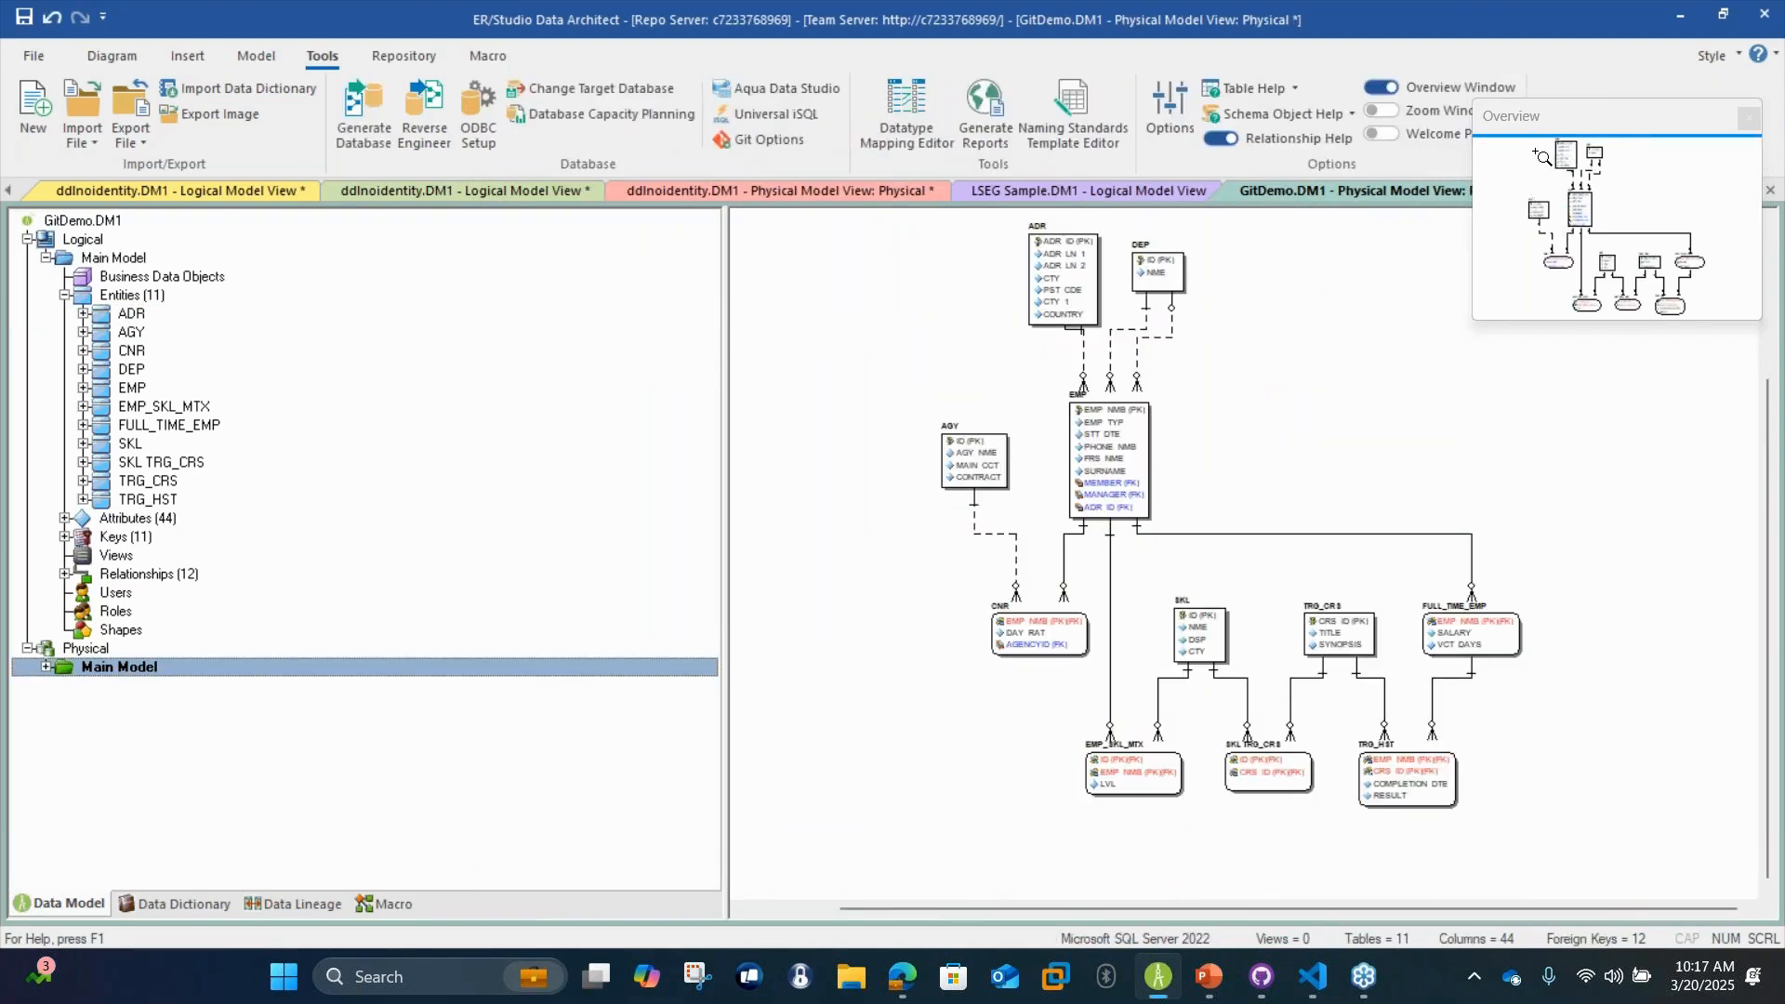
pyautogui.moveTo(1544, 144); pyautogui.dragTo(1585, 187)
pyautogui.moveTo(1059, 559); pyautogui.dragTo(1005, 567)
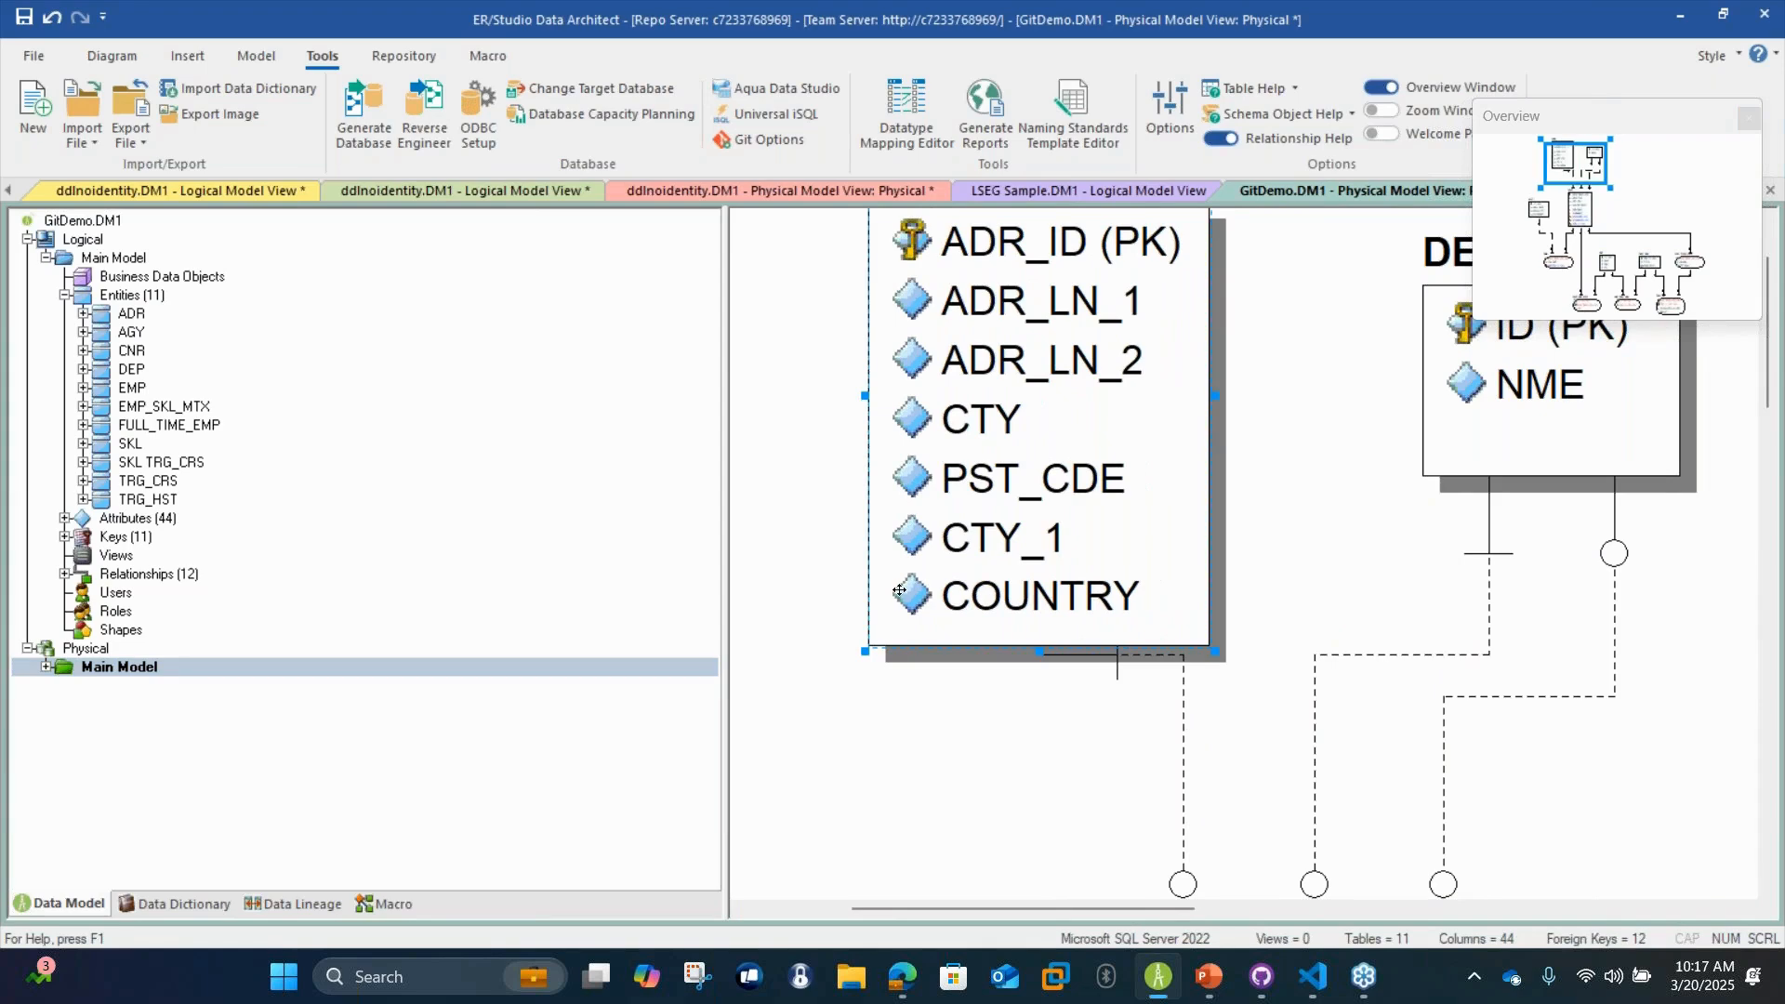
pyautogui.hotkey('ctrl', 's')
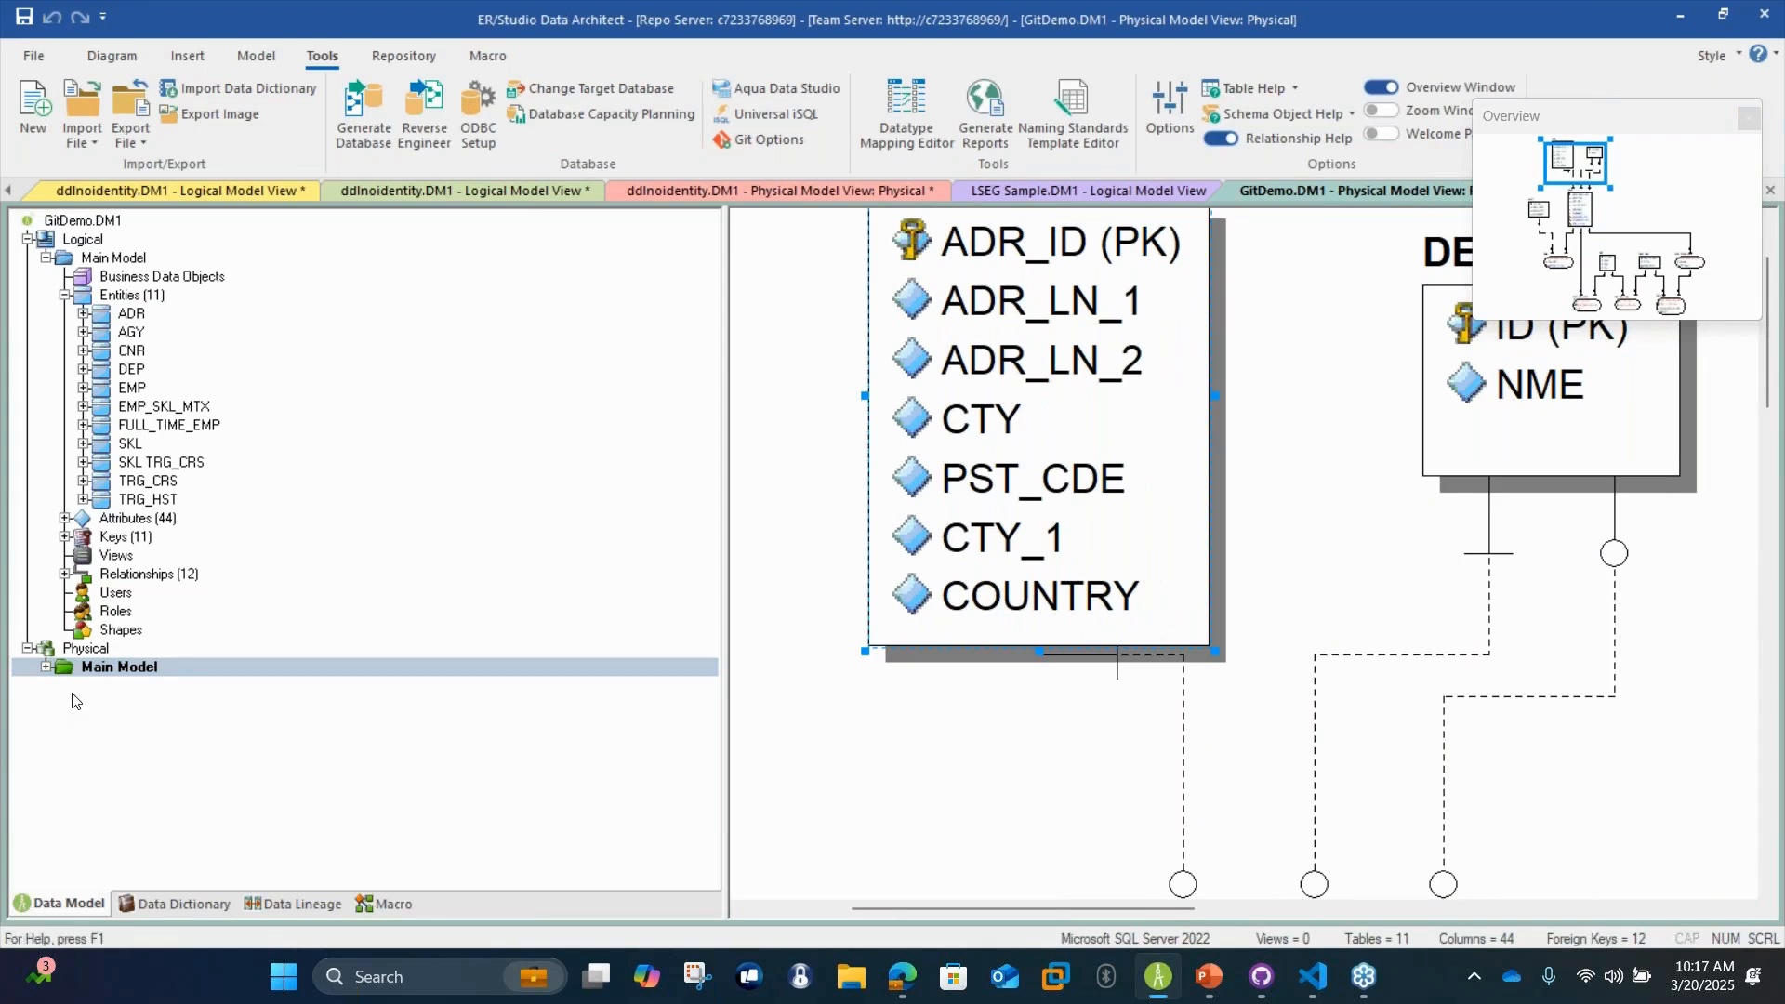
pyautogui.click(86, 669)
pyautogui.rightClick(86, 669)
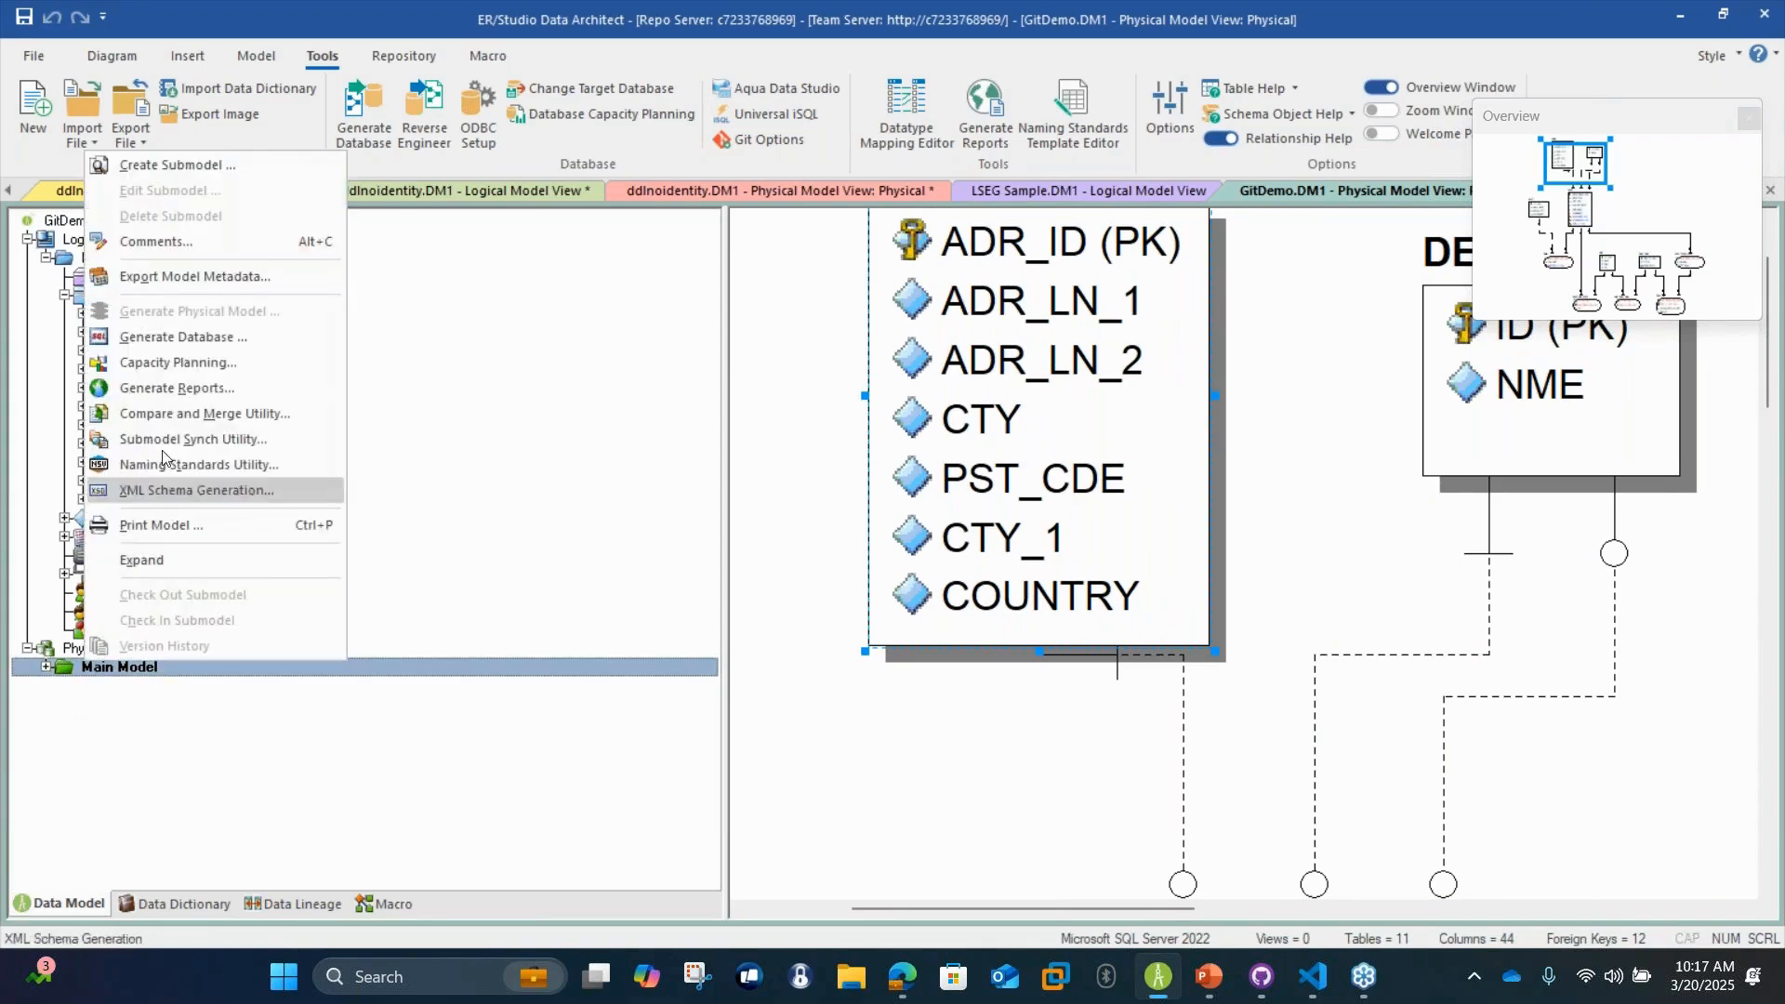
pyautogui.click(198, 337)
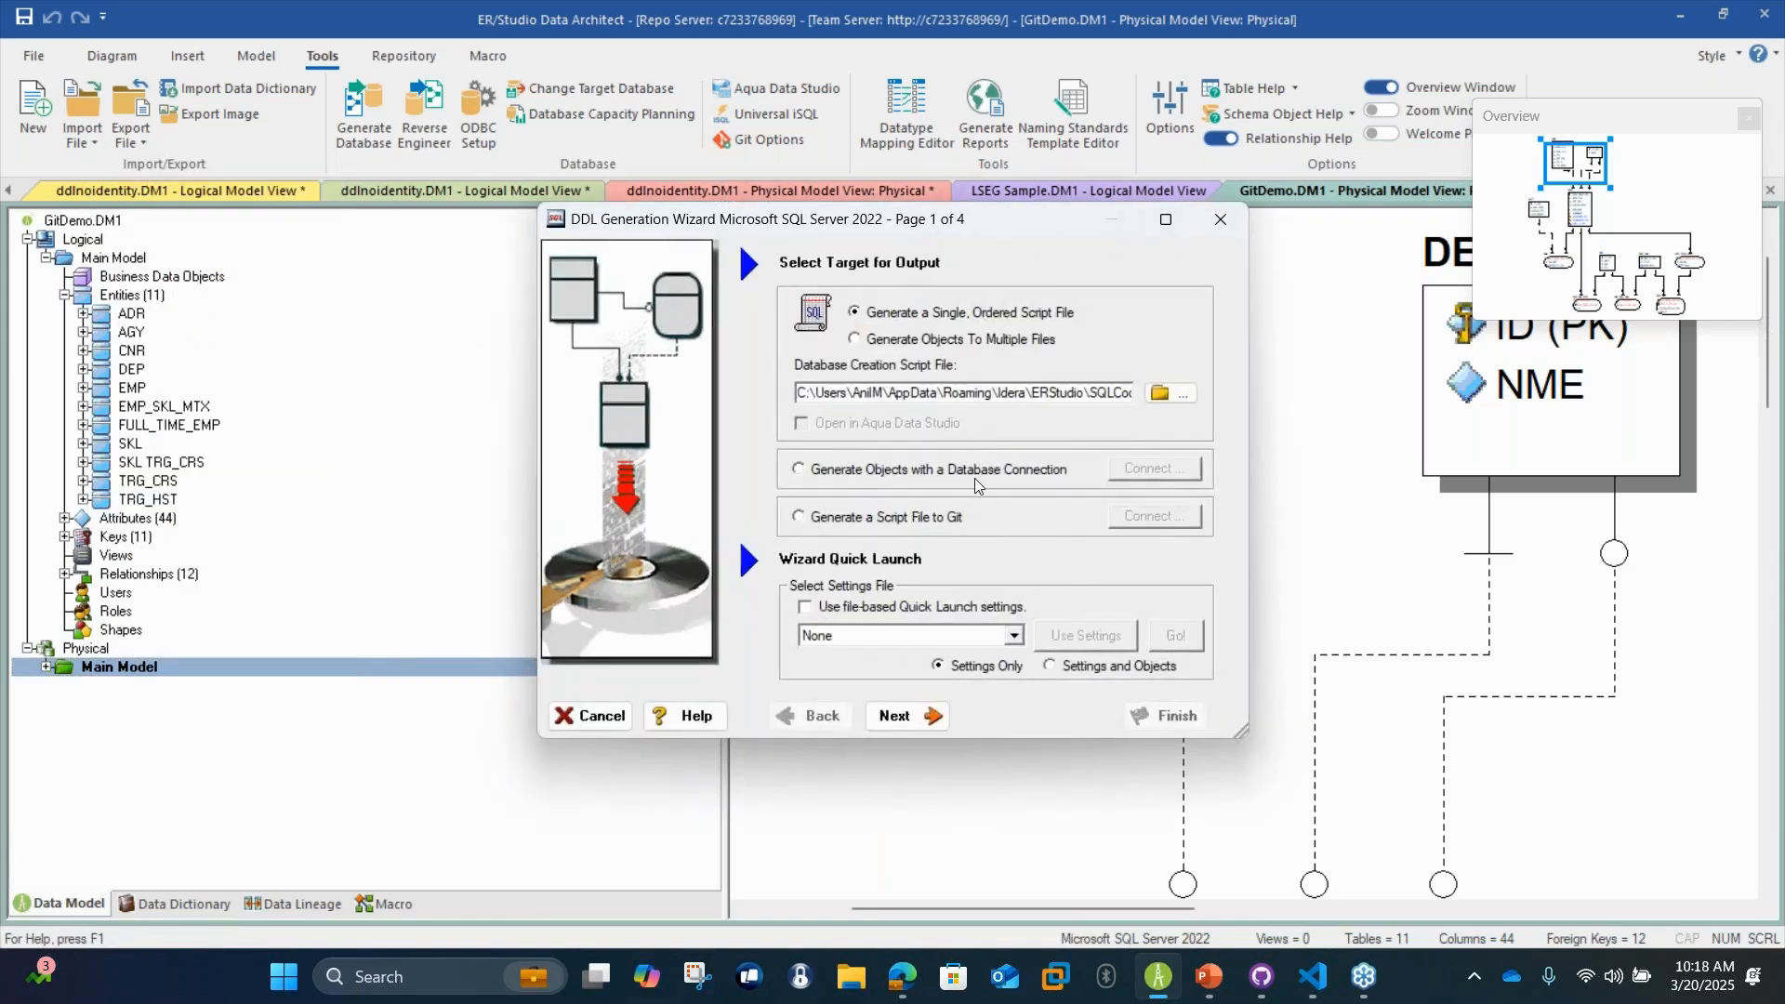
pyautogui.click(919, 519)
pyautogui.click(1177, 519)
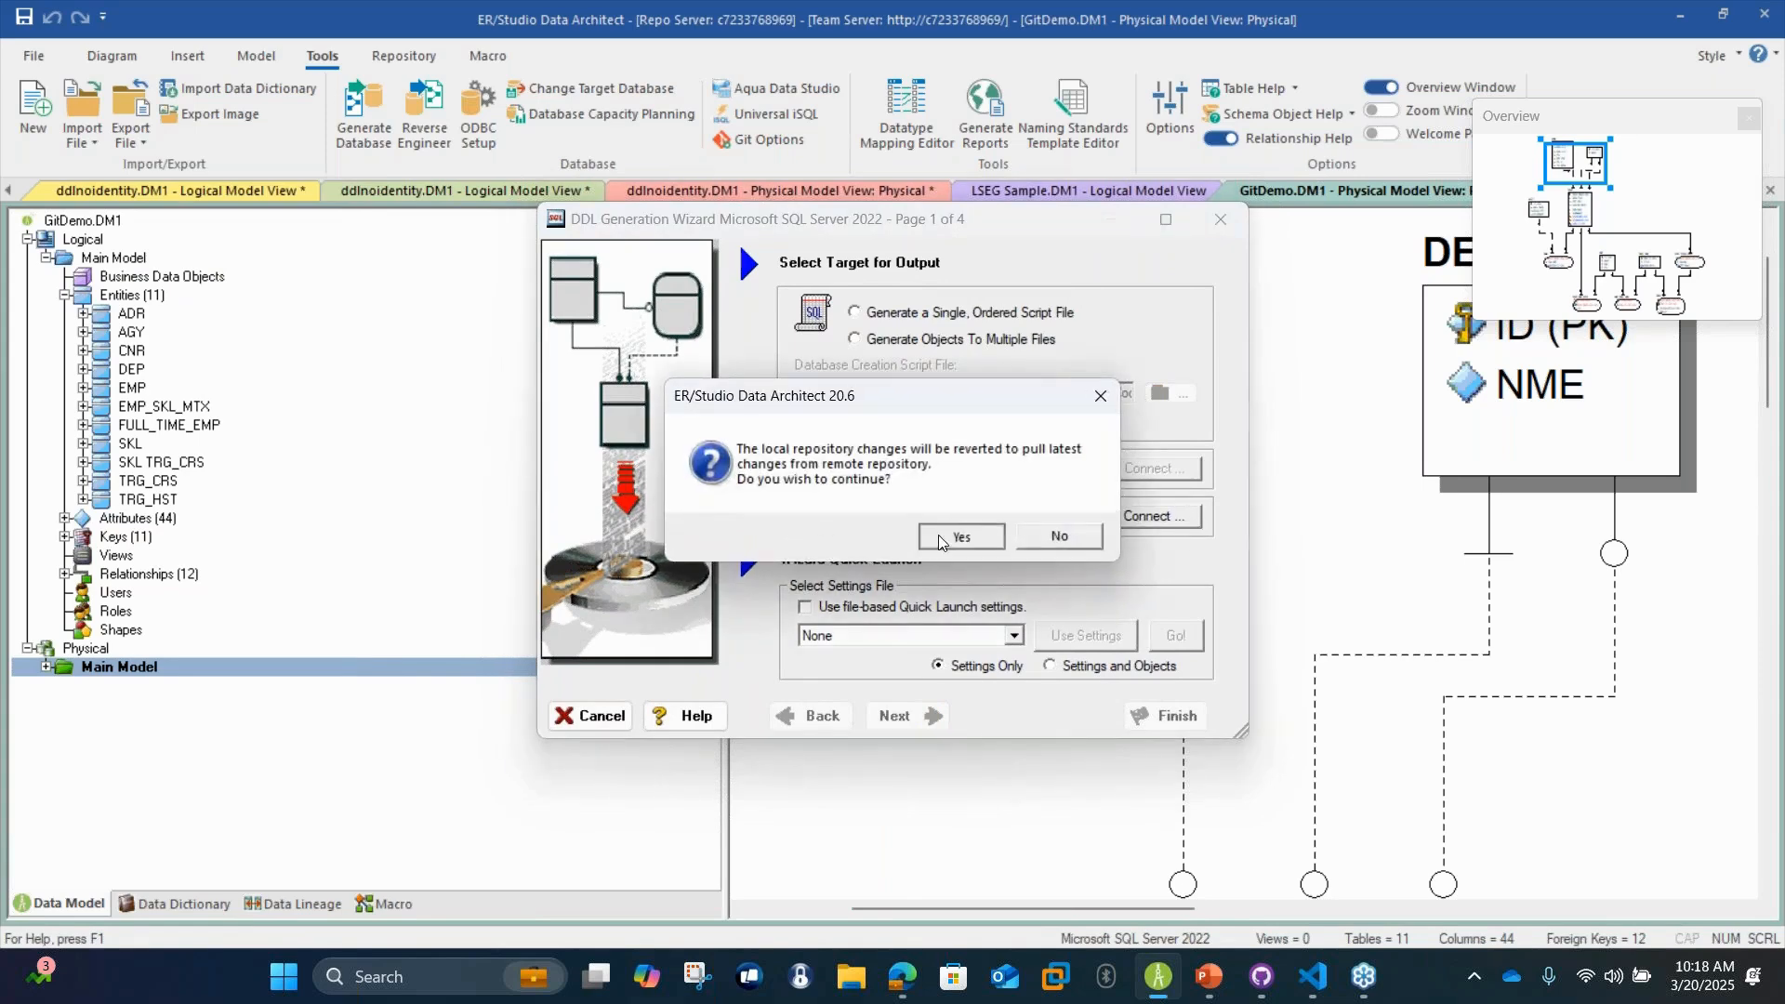
pyautogui.click(939, 538)
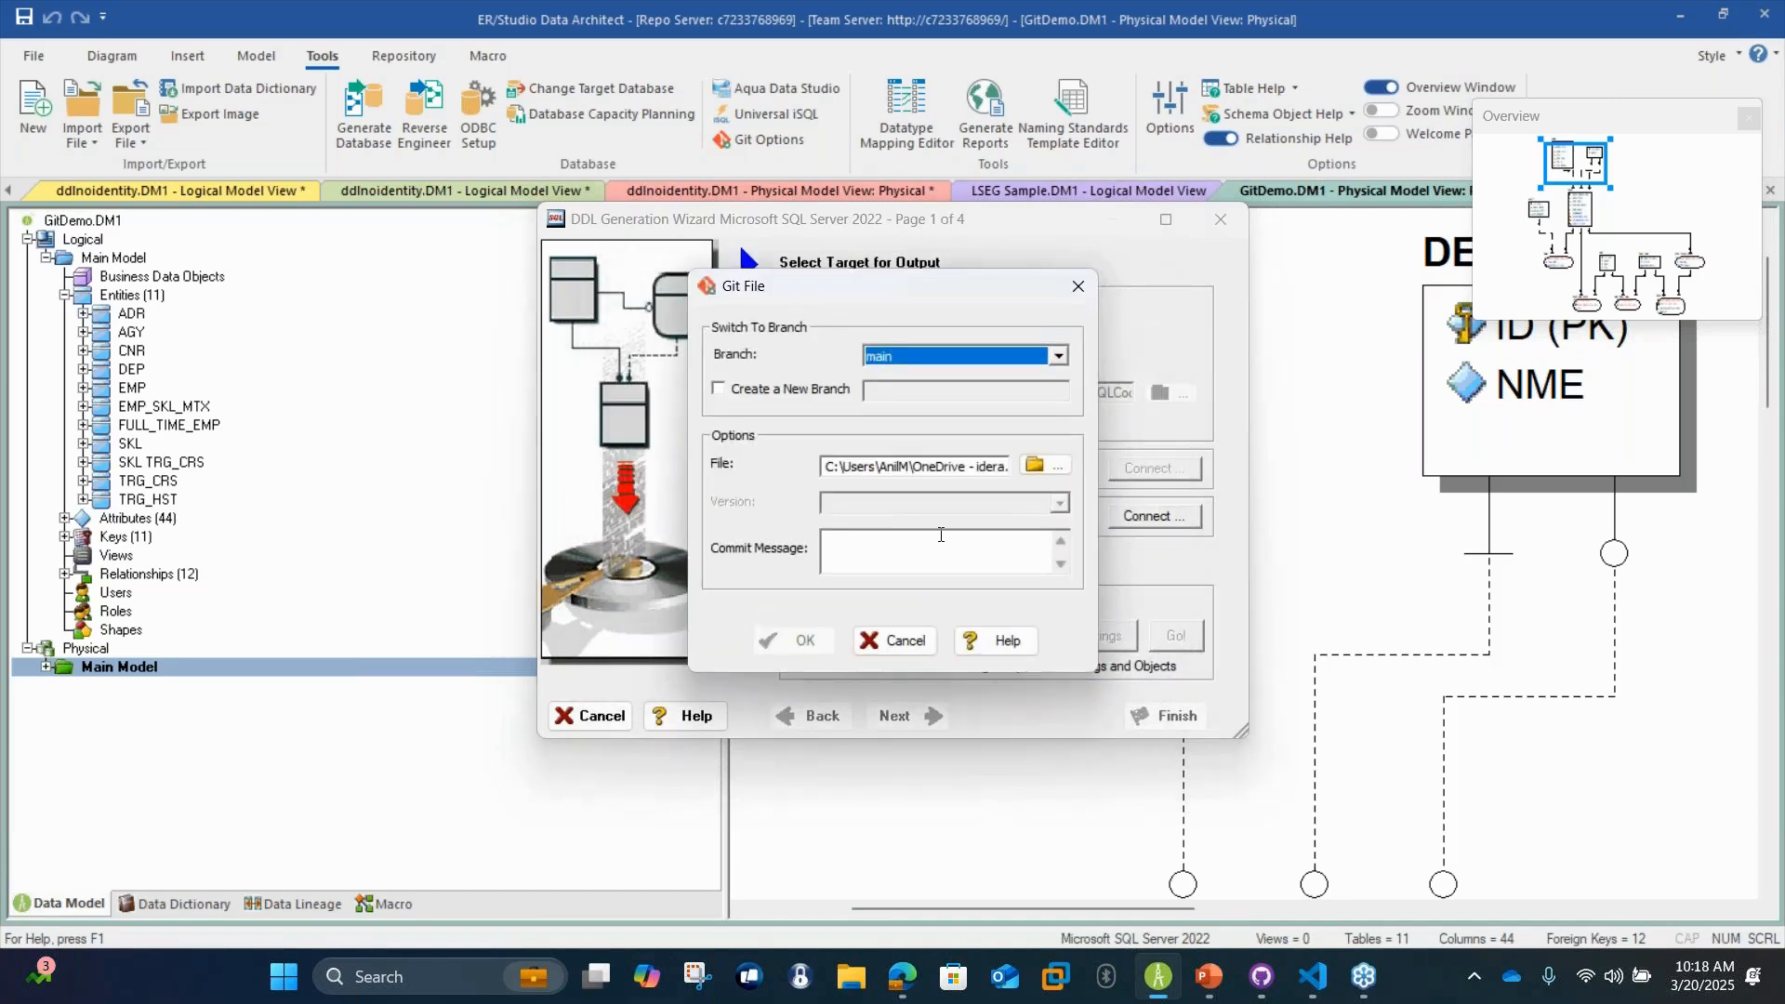
pyautogui.click(943, 534)
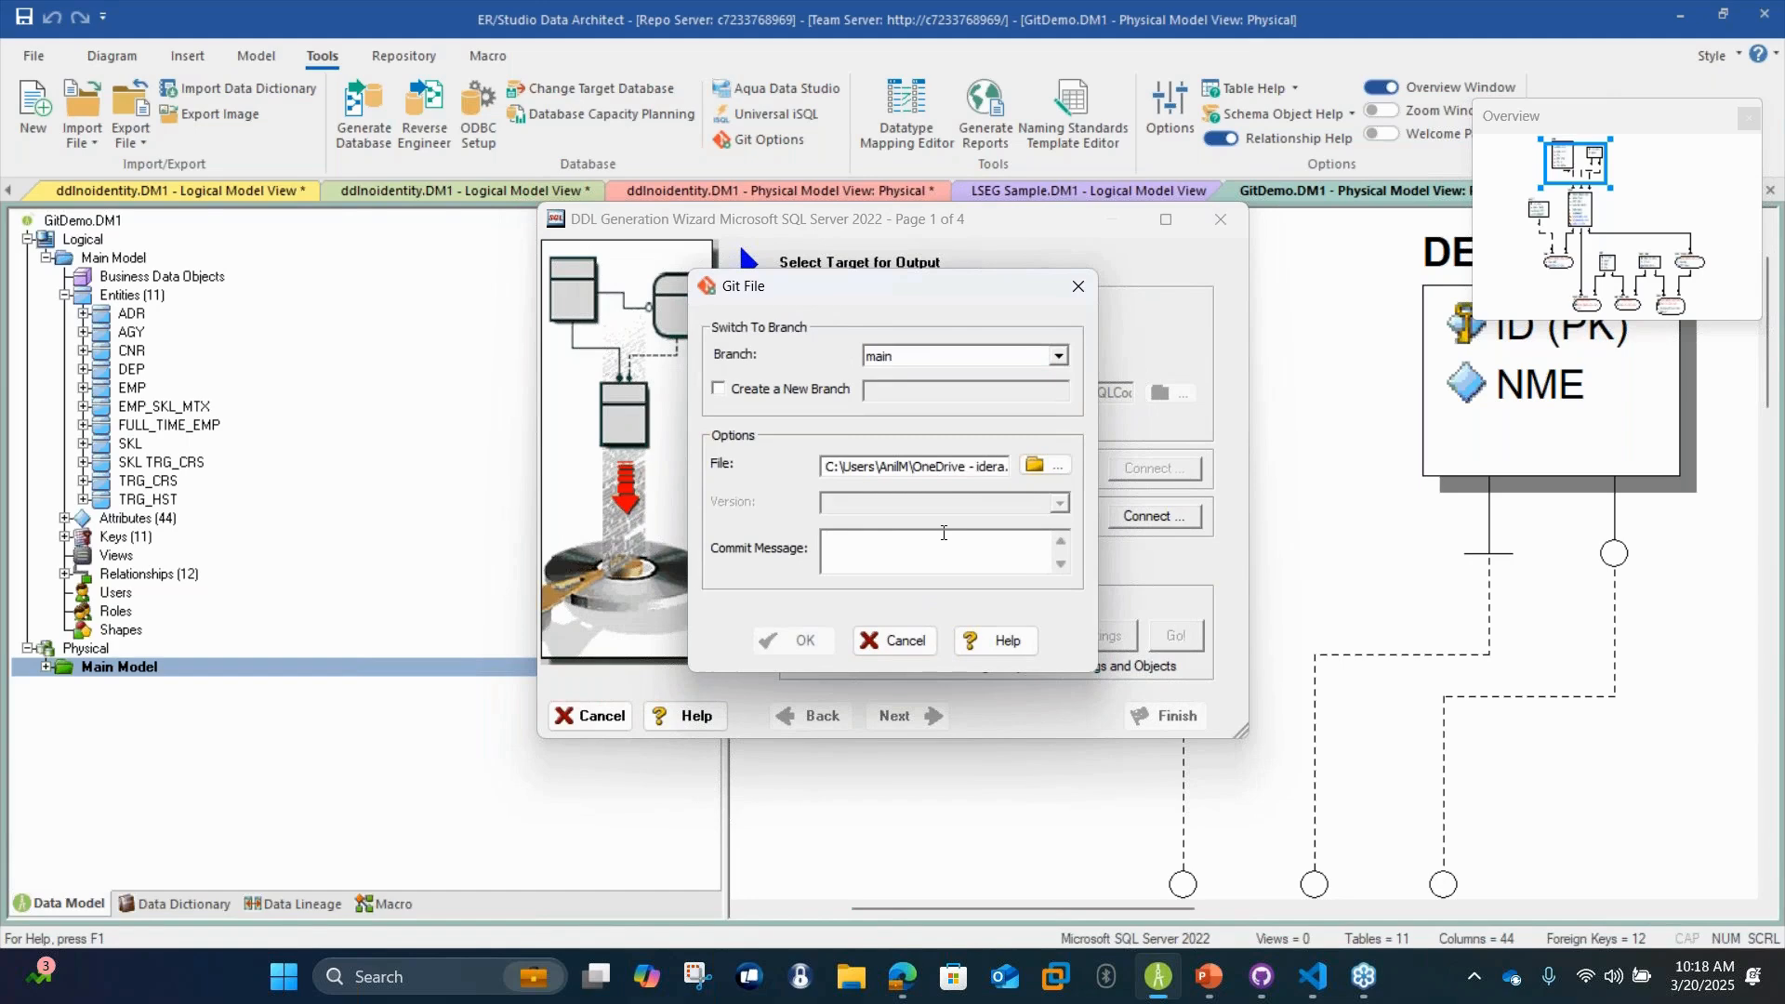
pyautogui.write('Secomd')
pyautogui.press('BackSpace')
pyautogui.press('BackSpace')
pyautogui.write('nd')
pyautogui.click(775, 641)
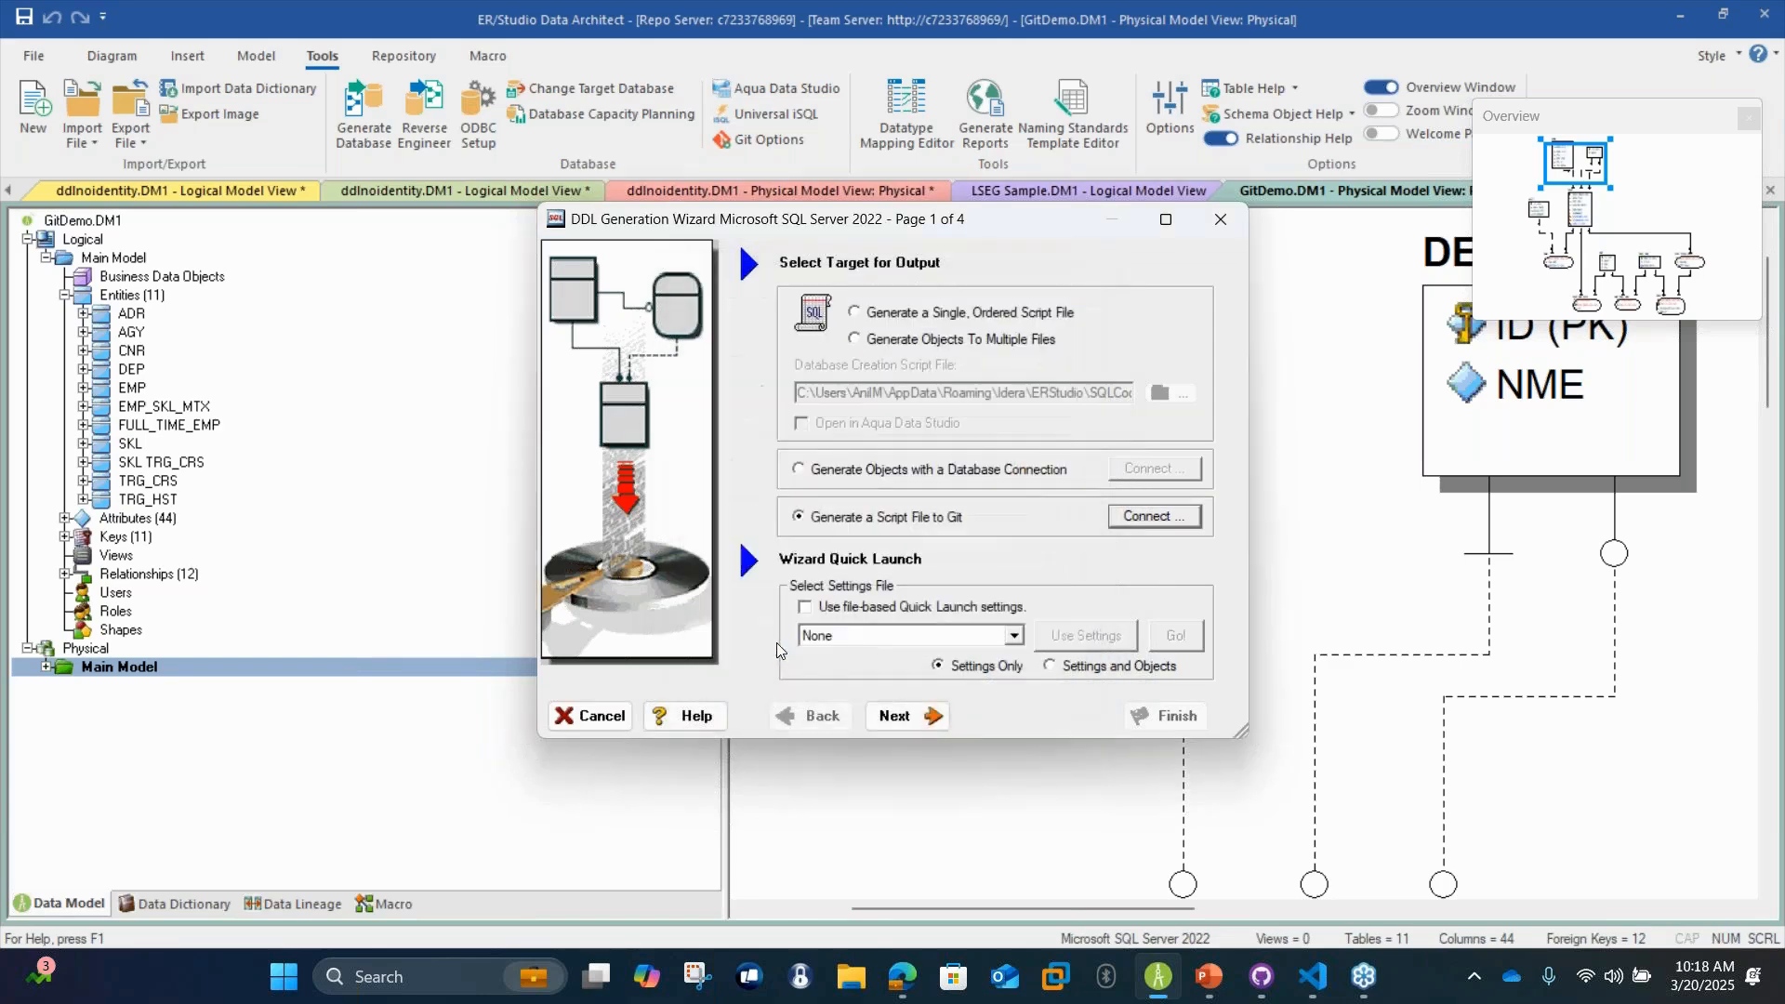
pyautogui.click(920, 723)
pyautogui.click(920, 722)
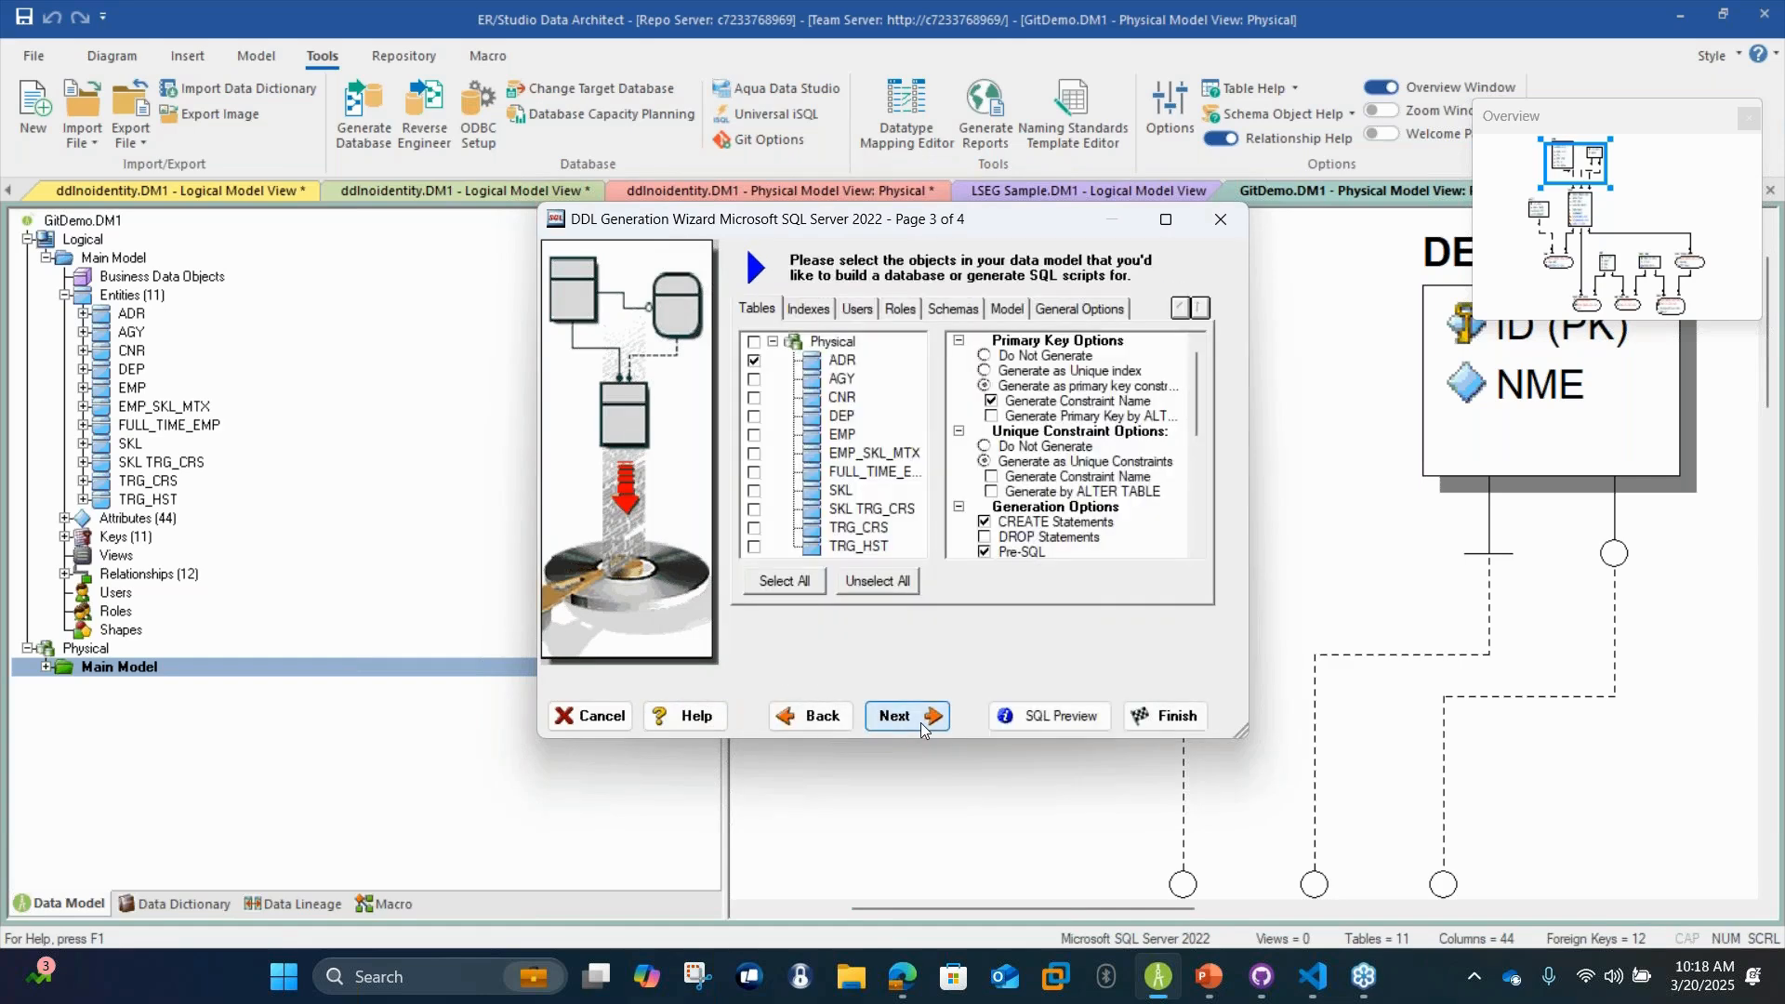
pyautogui.click(921, 723)
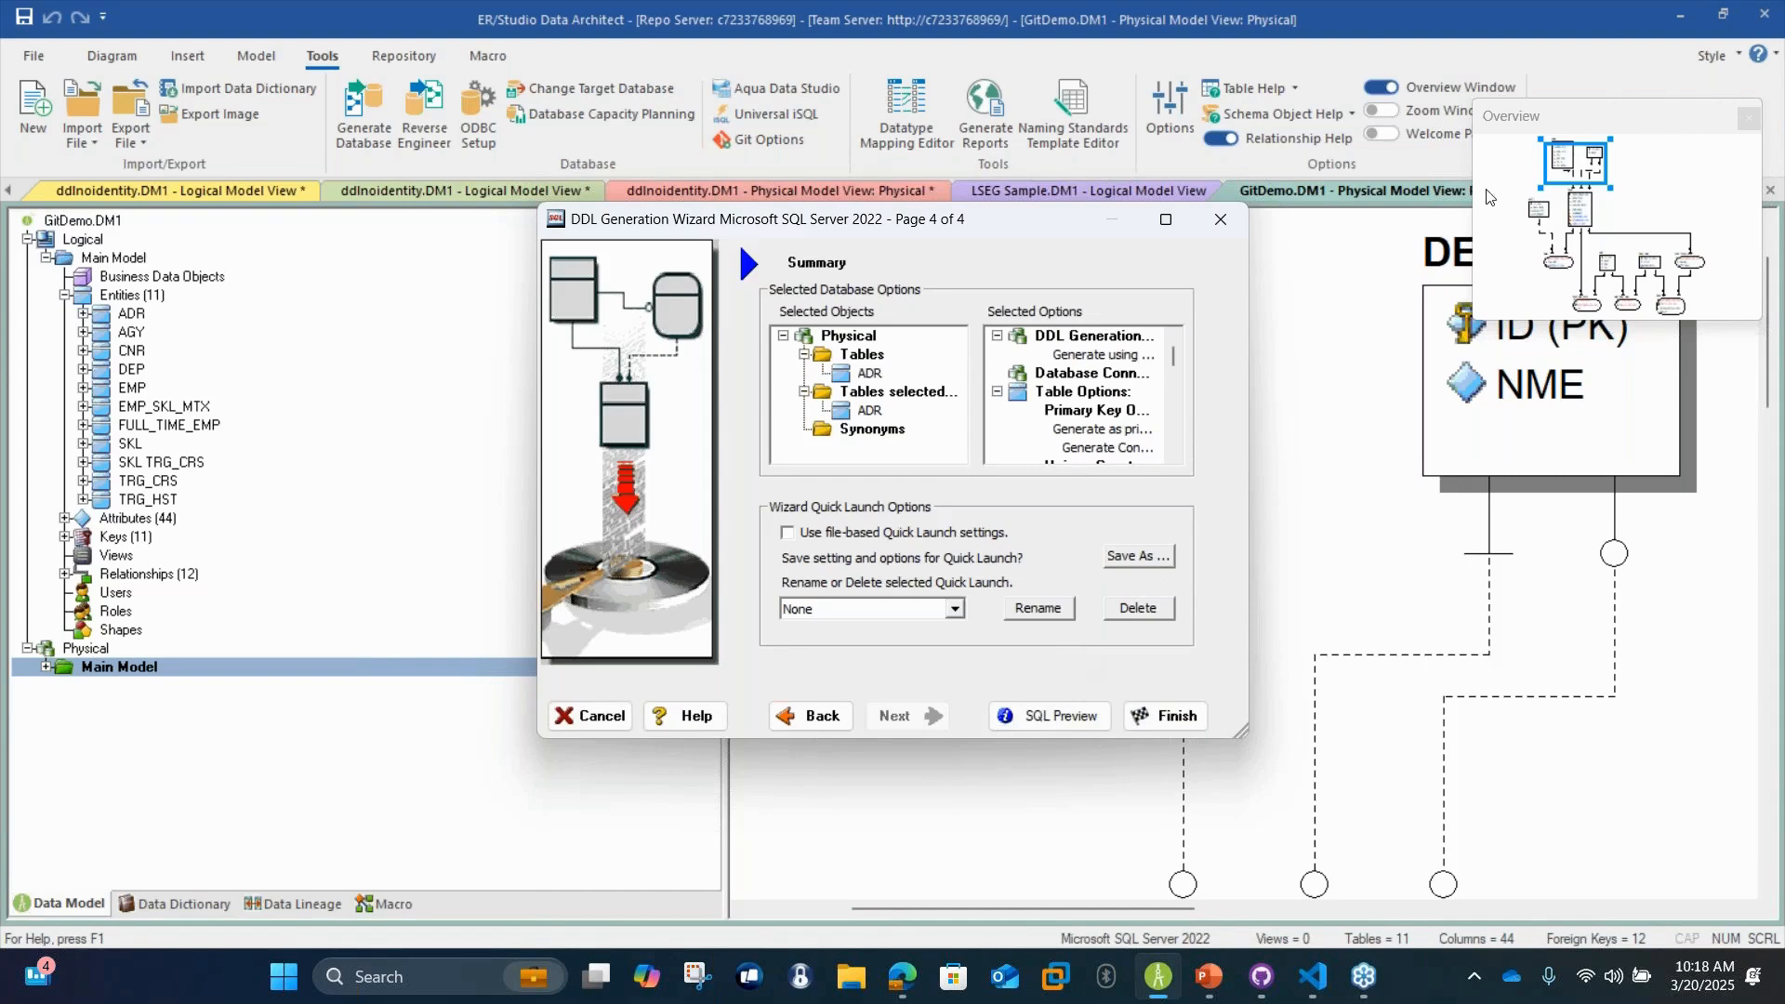
pyautogui.click(589, 716)
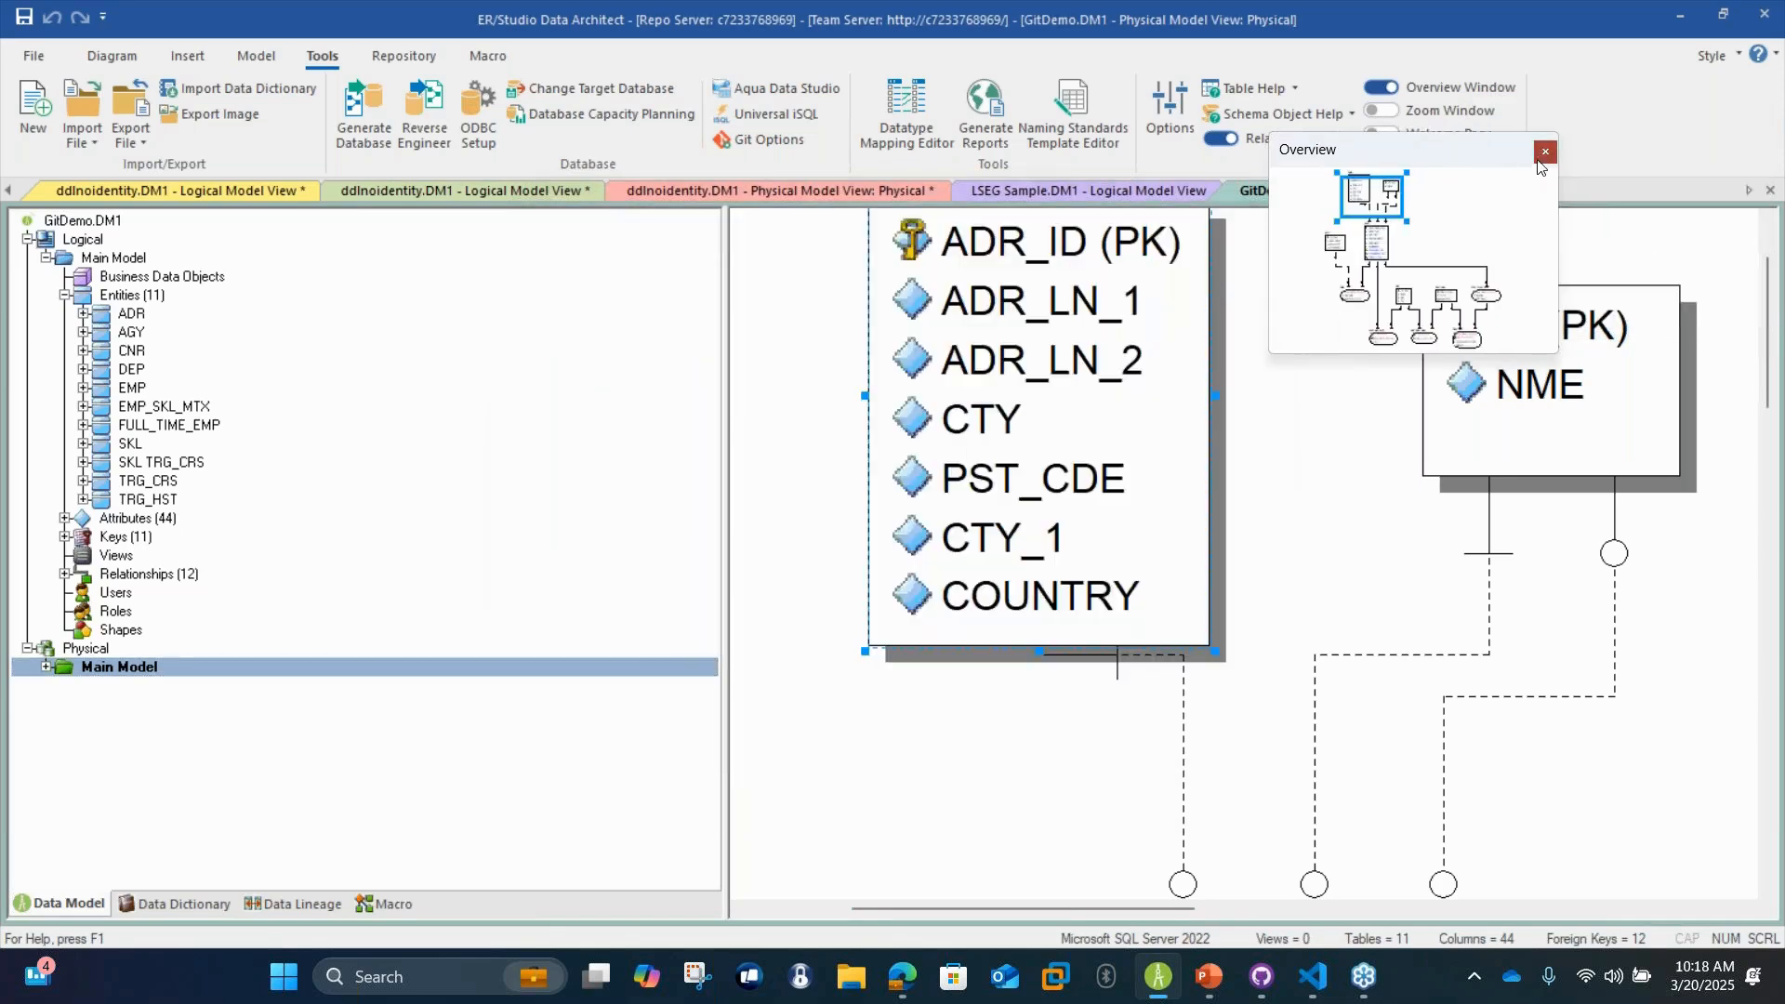
# Close the Overview window and start DDL generation for the Physical model as a script file to Git, agreeing to pull the latest remote changes
pyautogui.click(1543, 153)
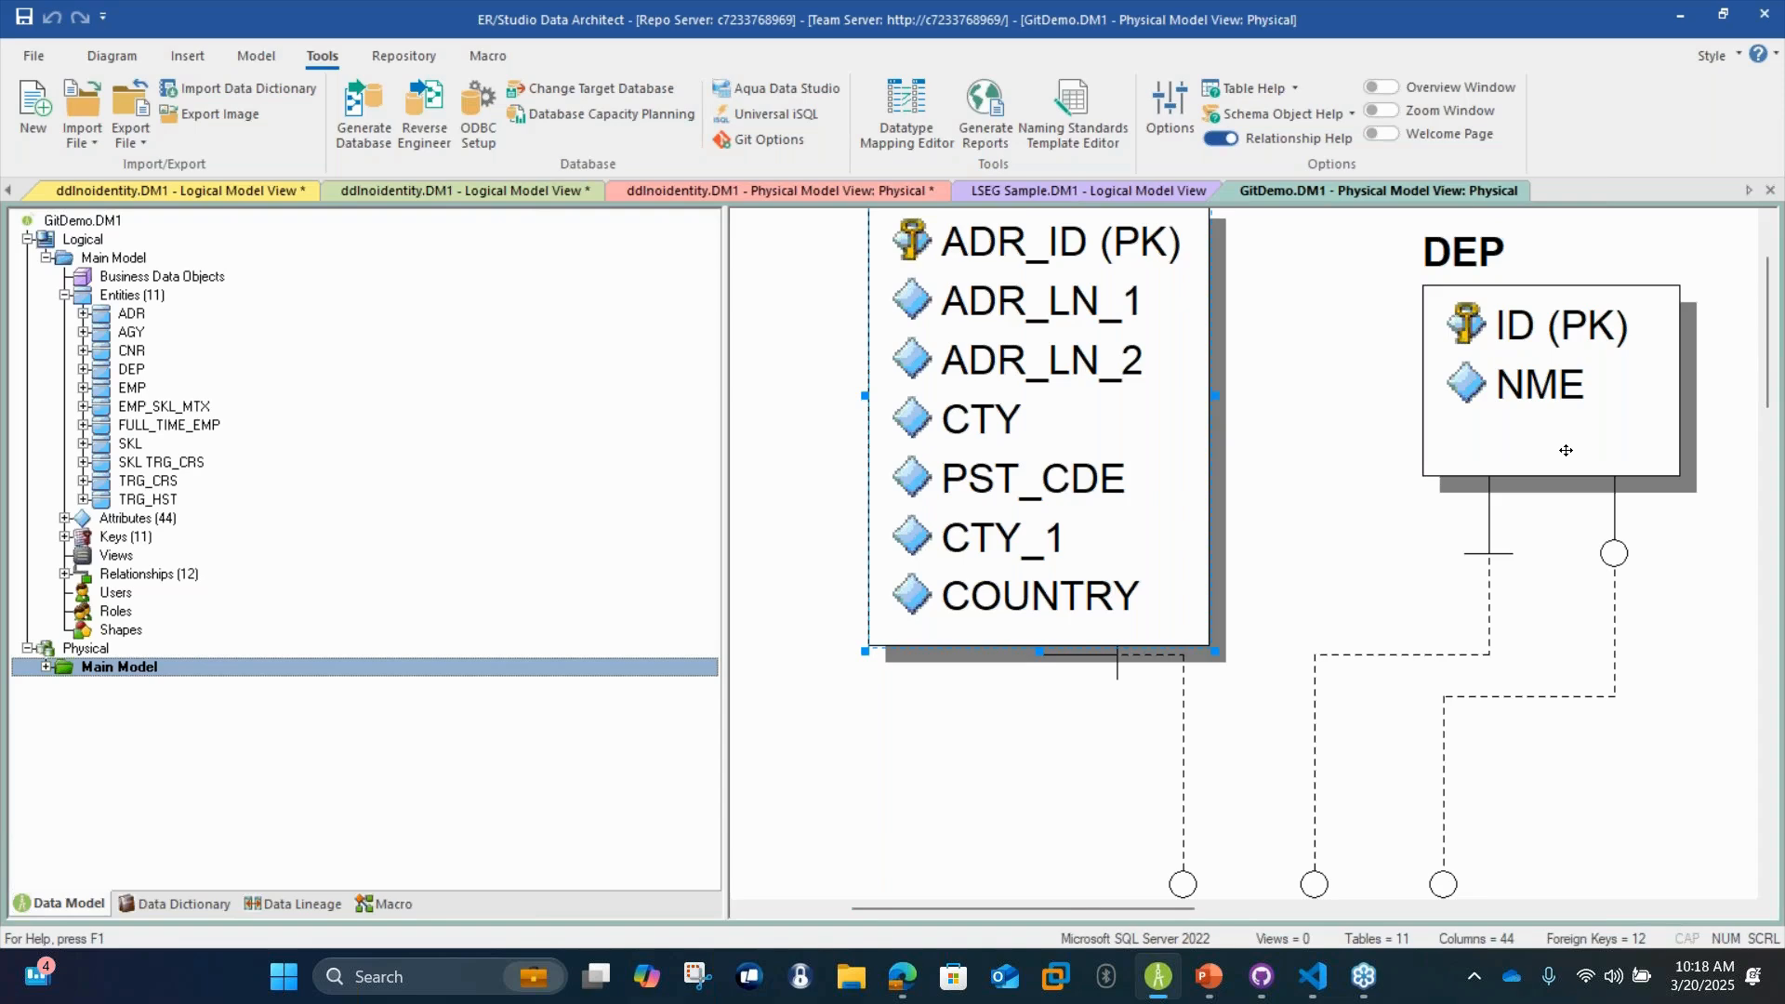
pyautogui.rightClick(78, 650)
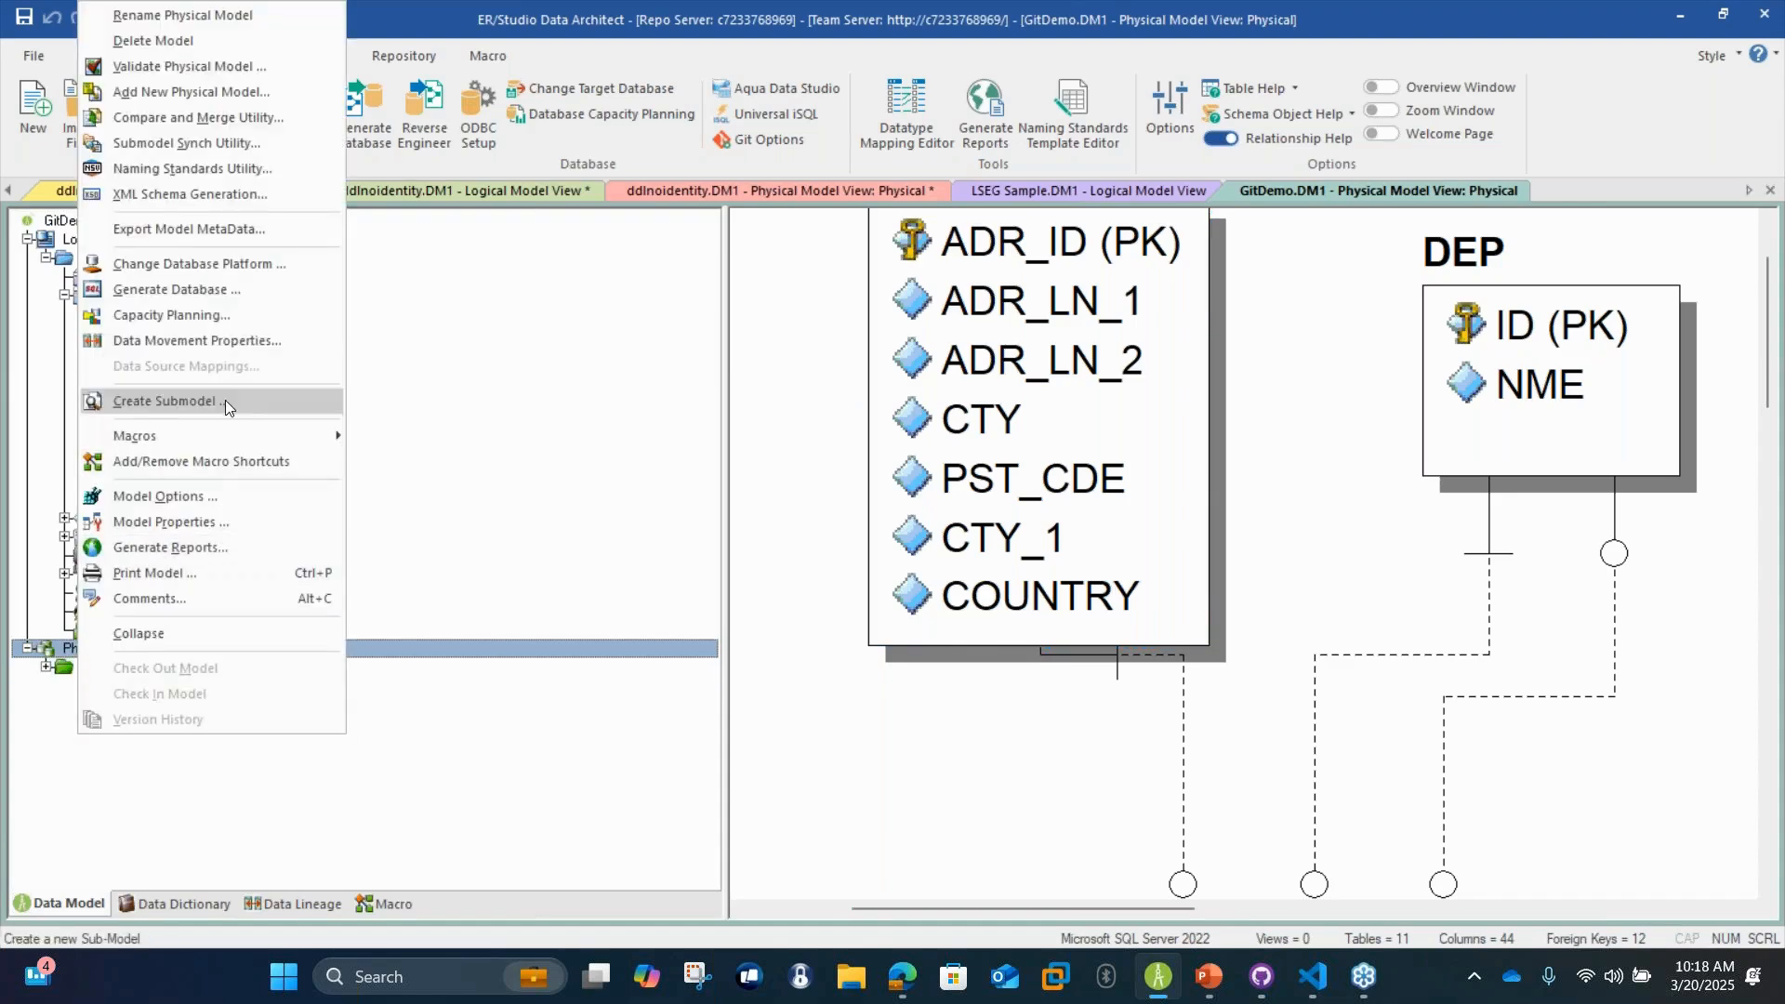
pyautogui.click(232, 299)
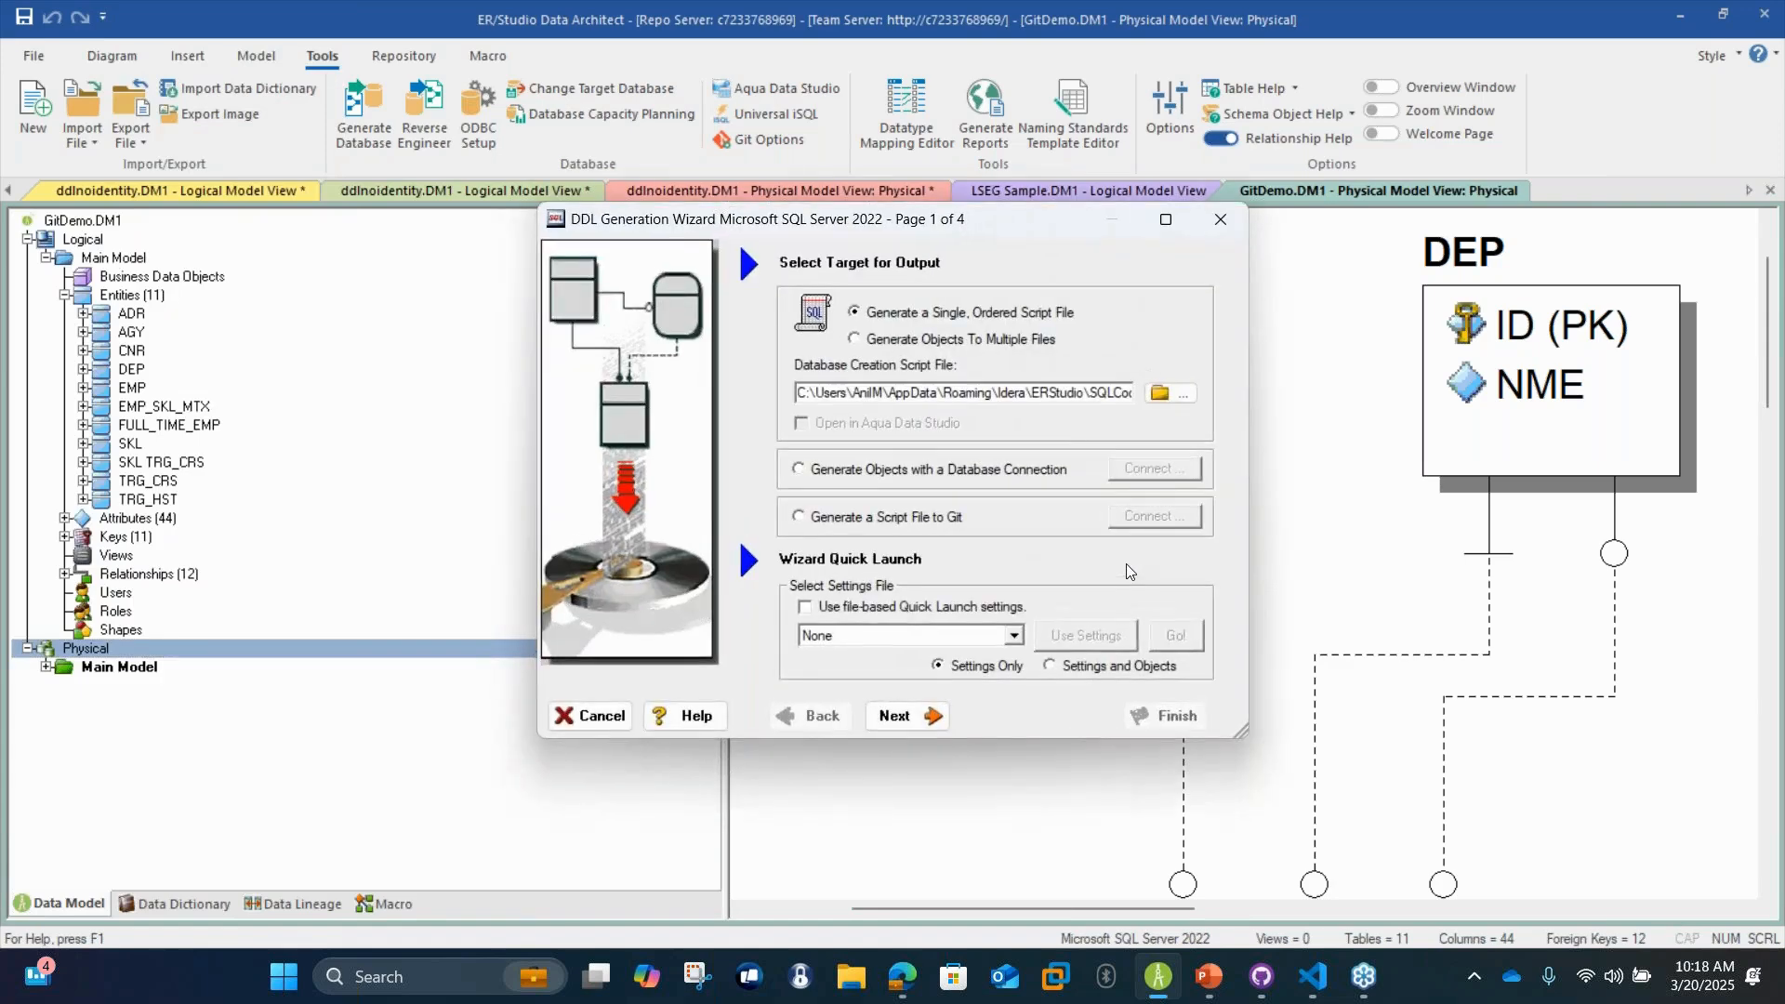
pyautogui.click(939, 519)
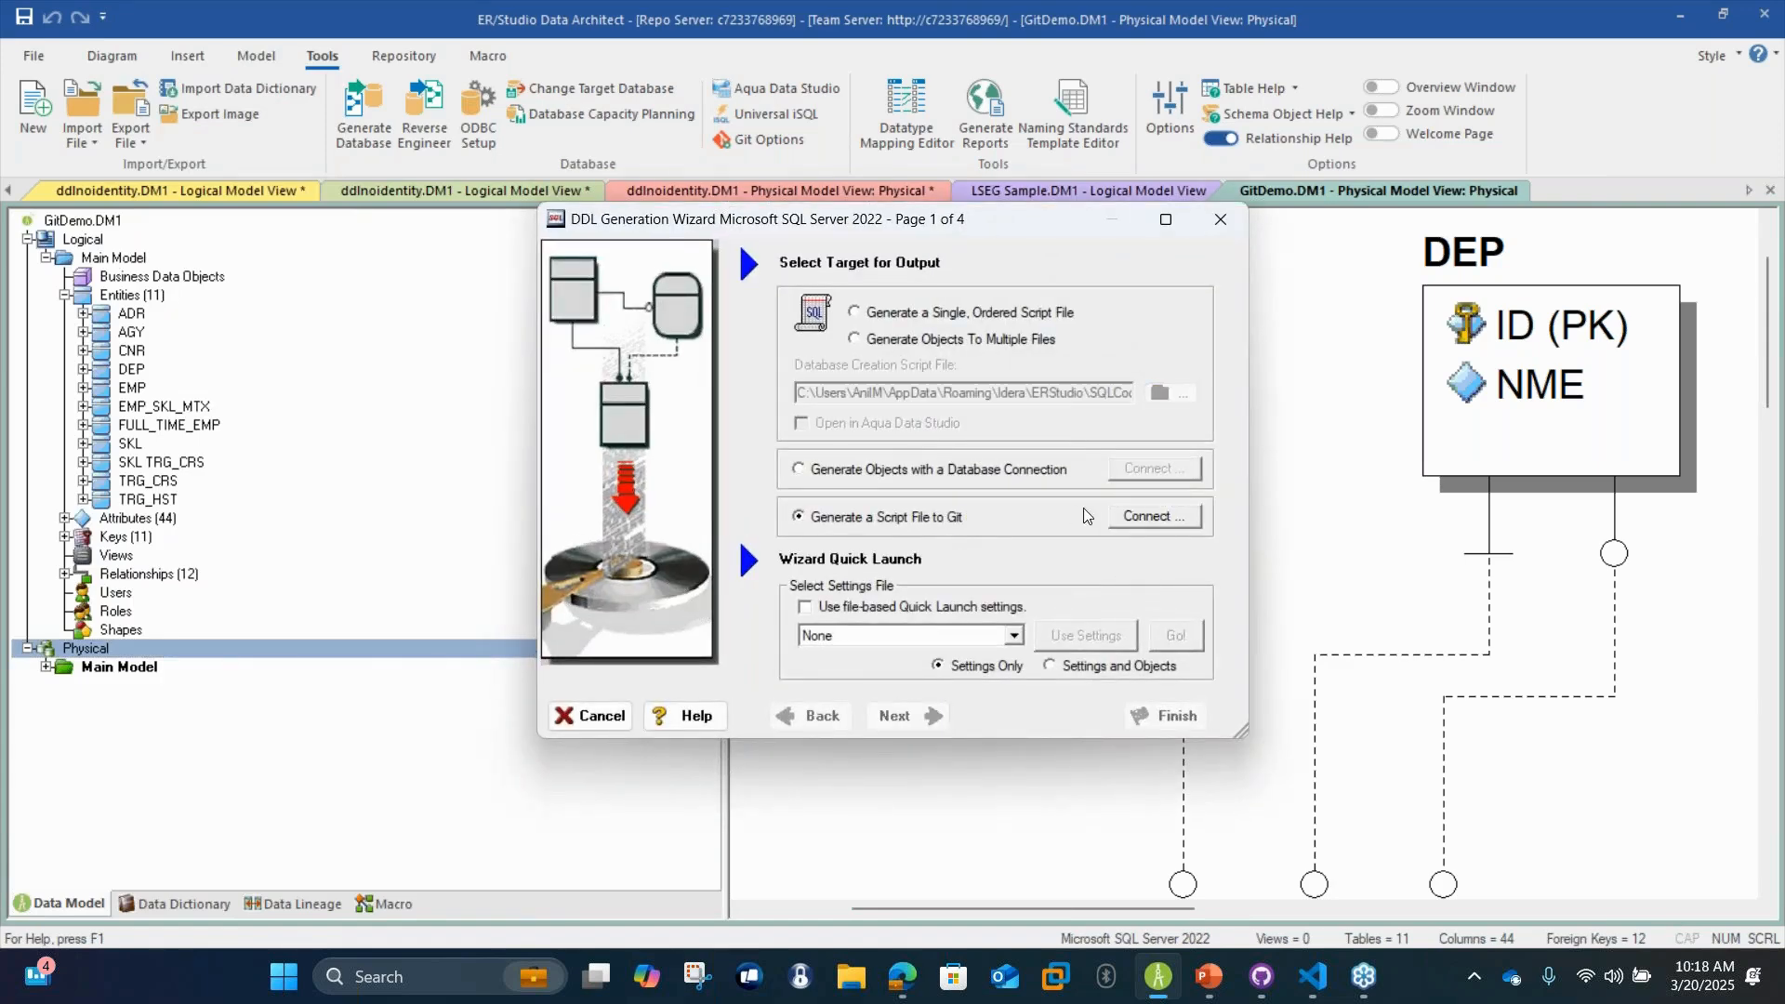
pyautogui.click(1163, 517)
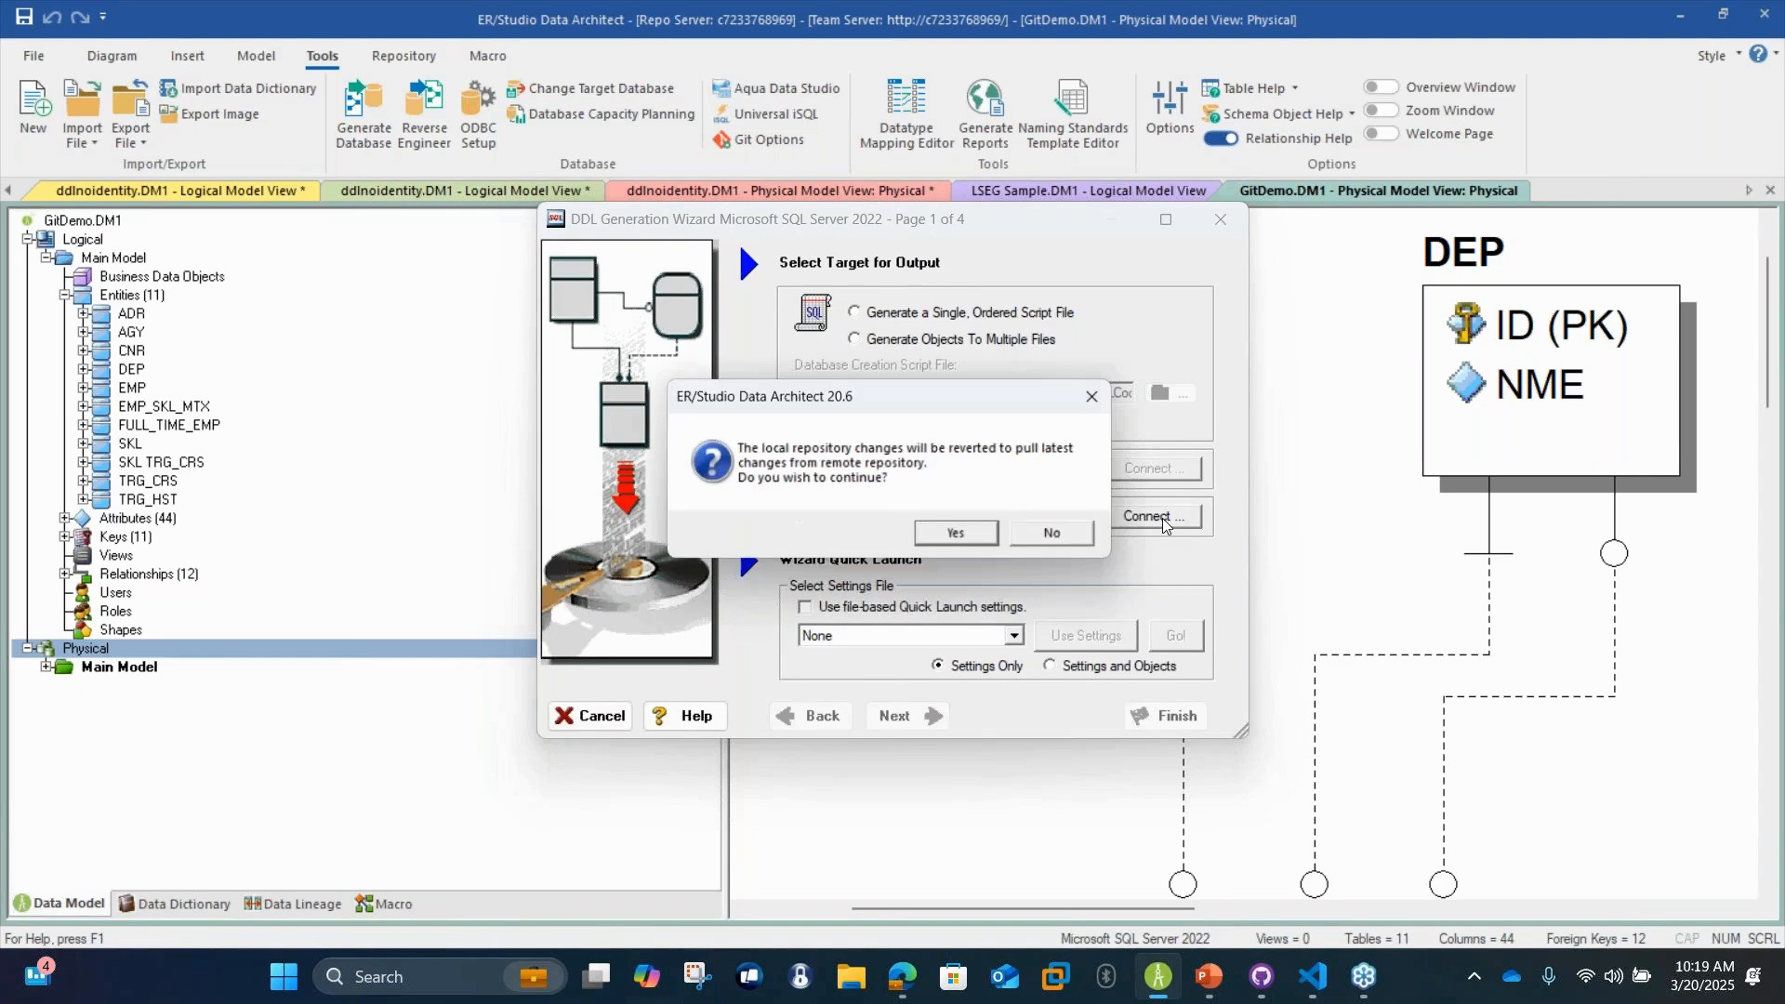
pyautogui.click(936, 545)
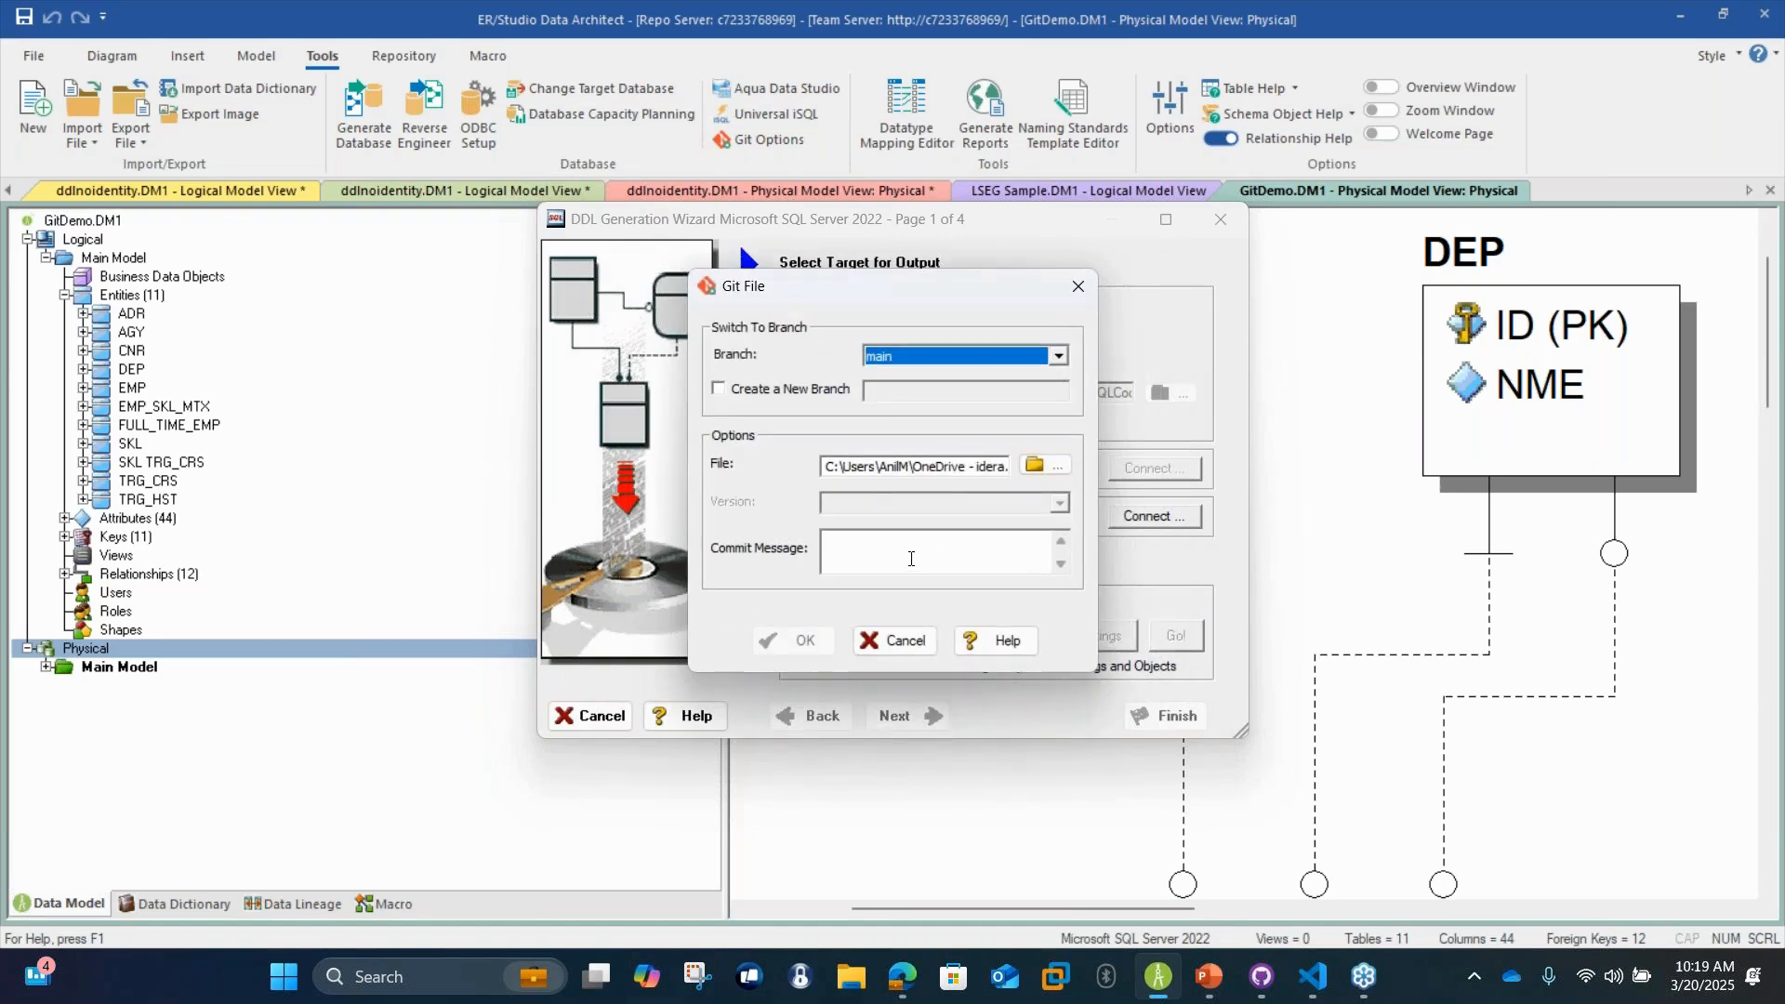
# Set the Git commit message to "second" on the main branch and proceed to the table selection without choosing a database
pyautogui.click(861, 547)
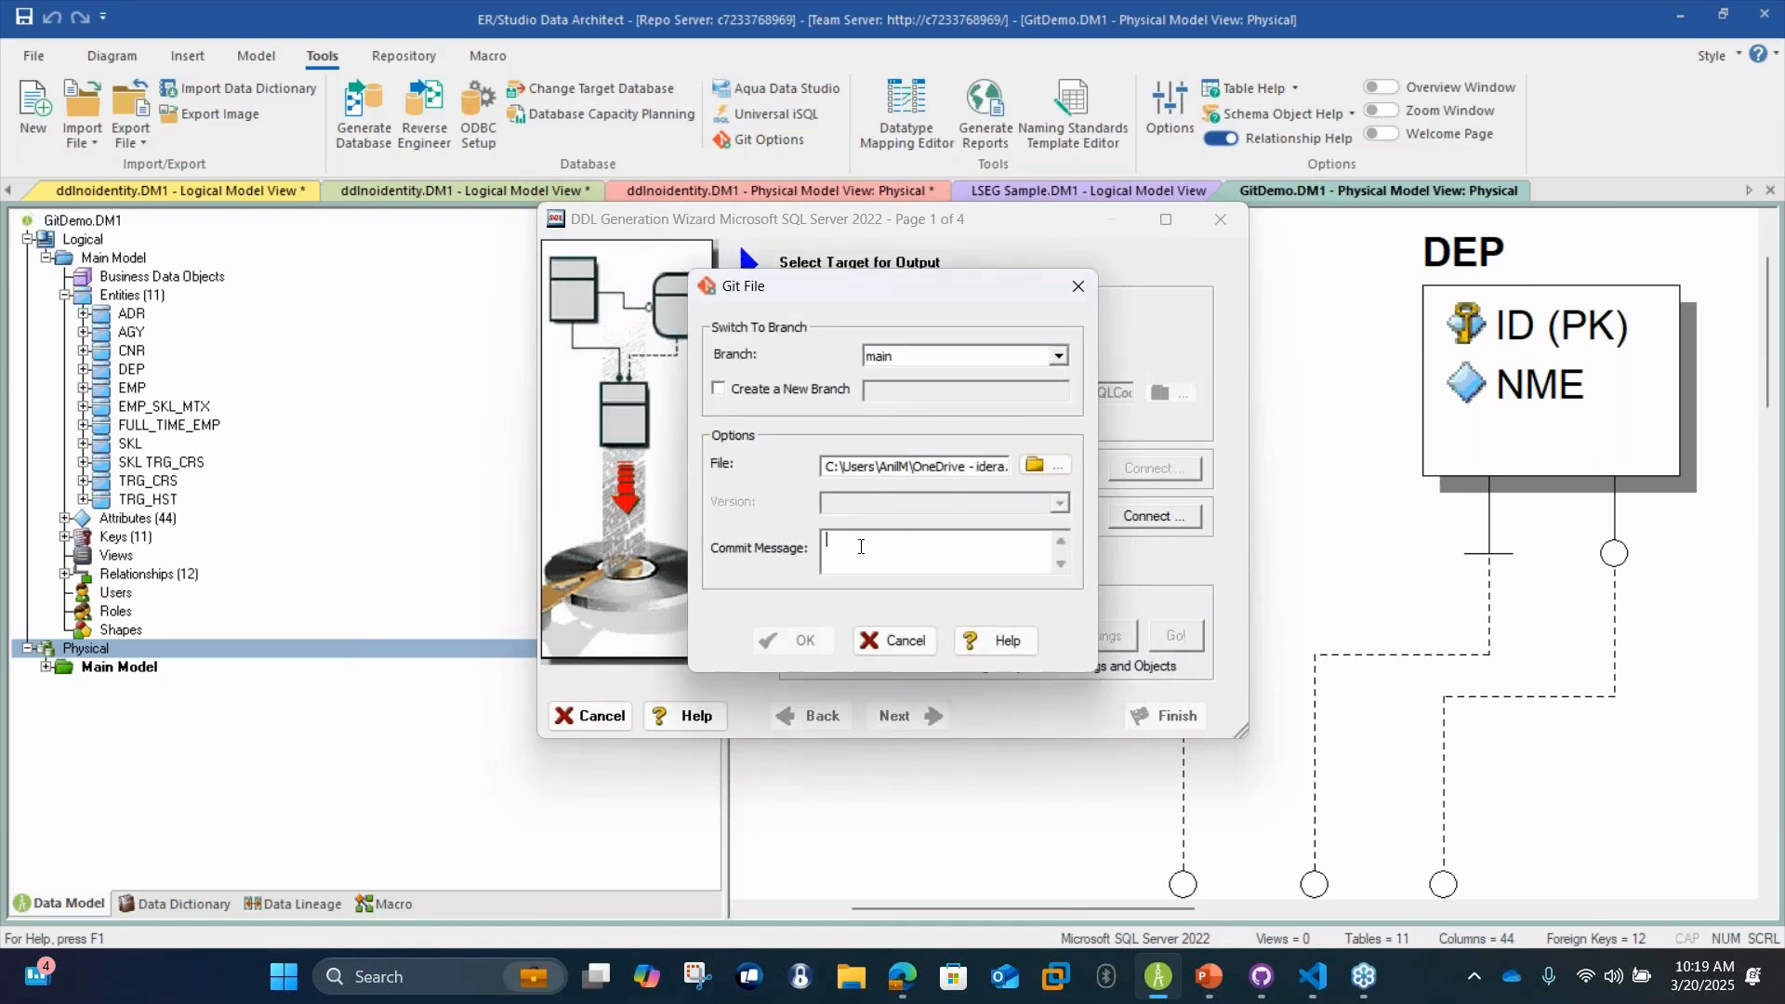
pyautogui.write('second')
pyautogui.click(818, 641)
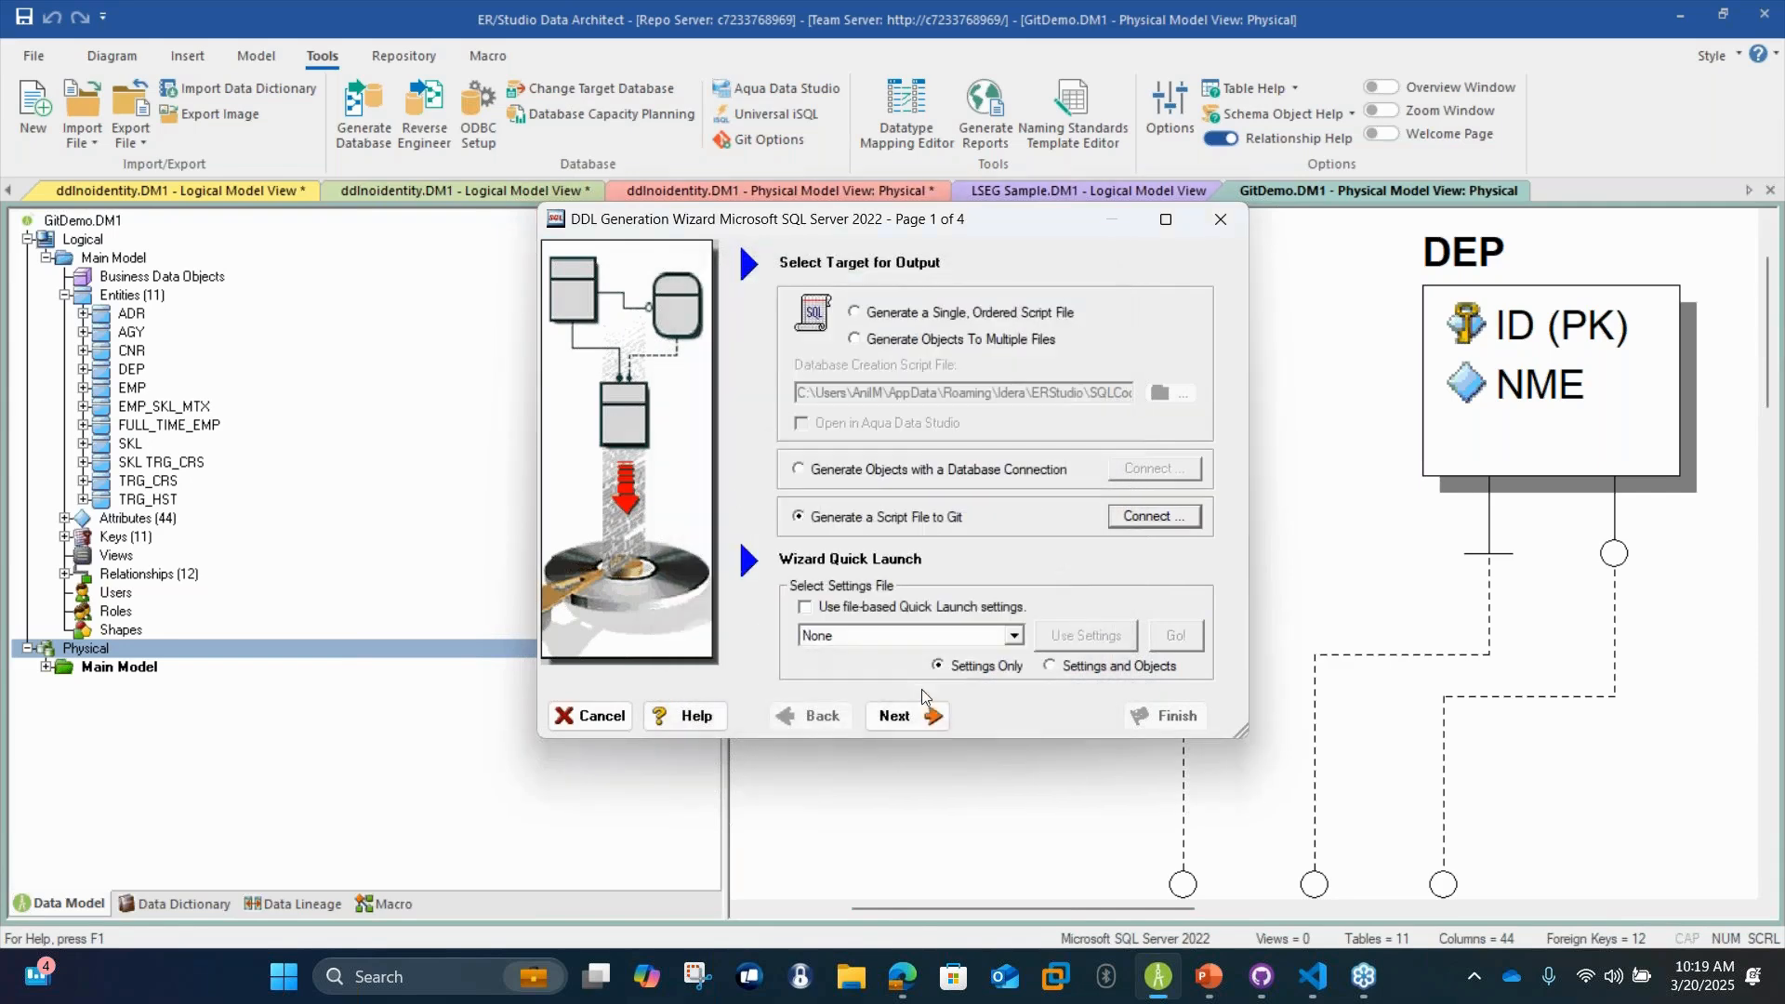
pyautogui.click(913, 716)
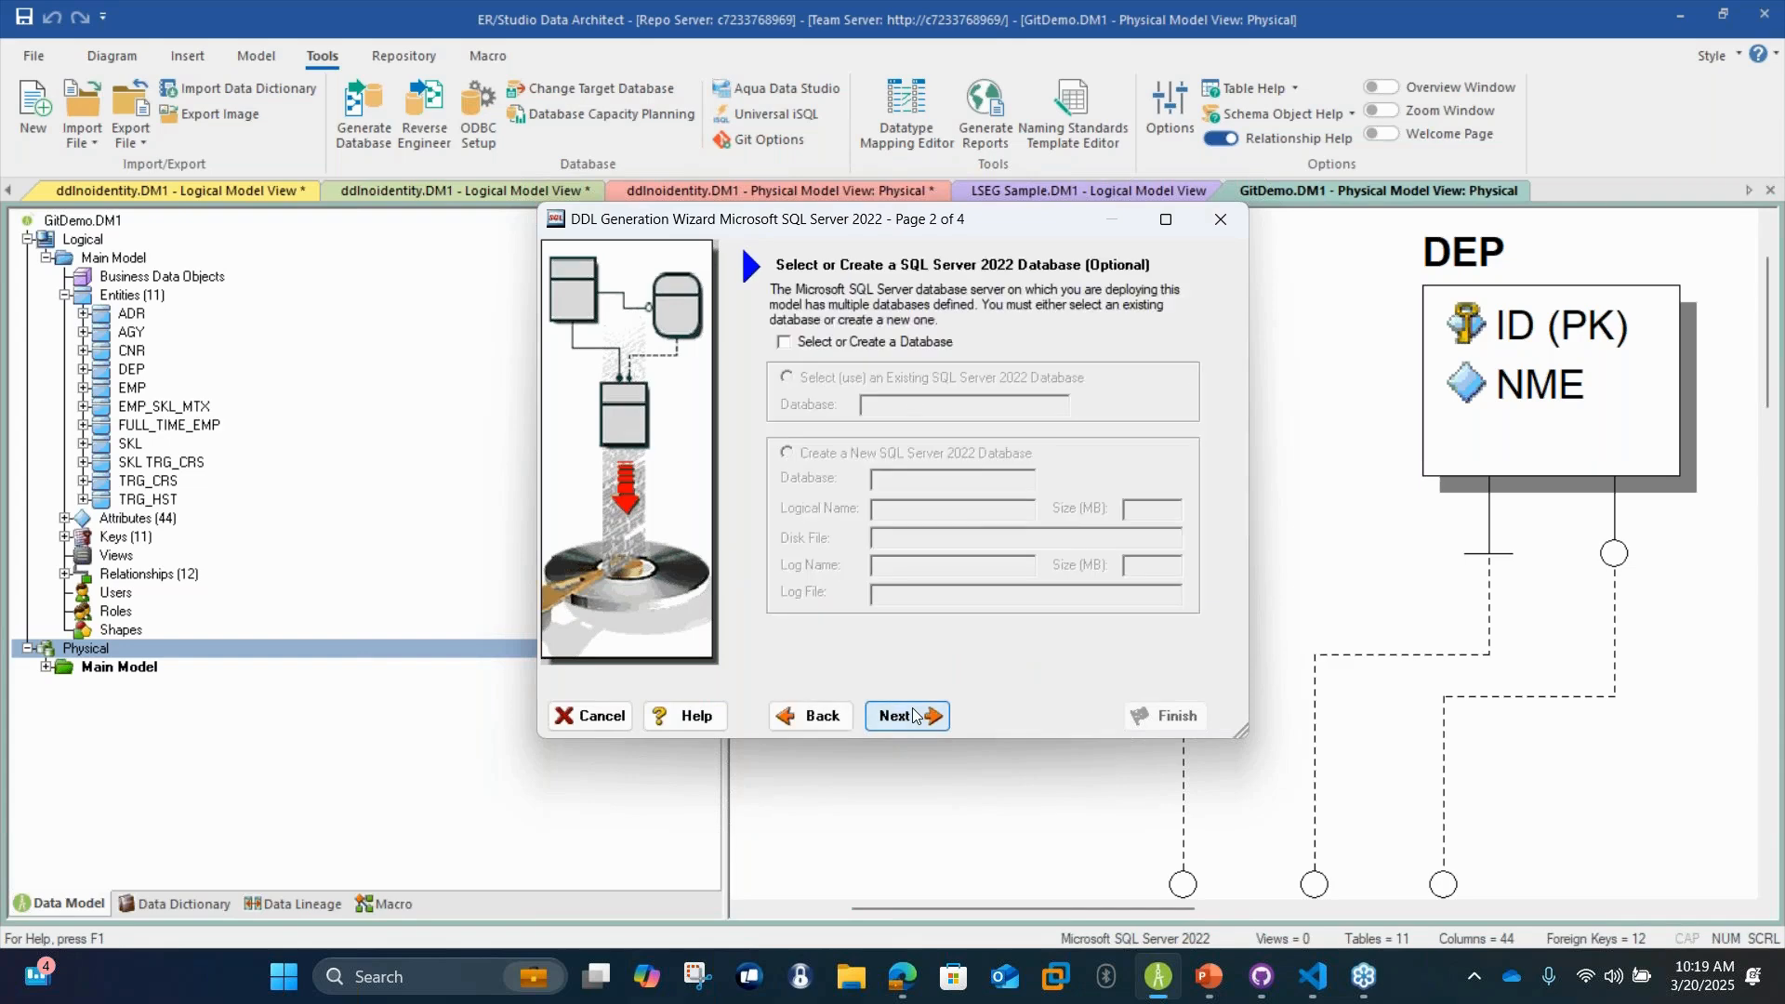
pyautogui.click(913, 716)
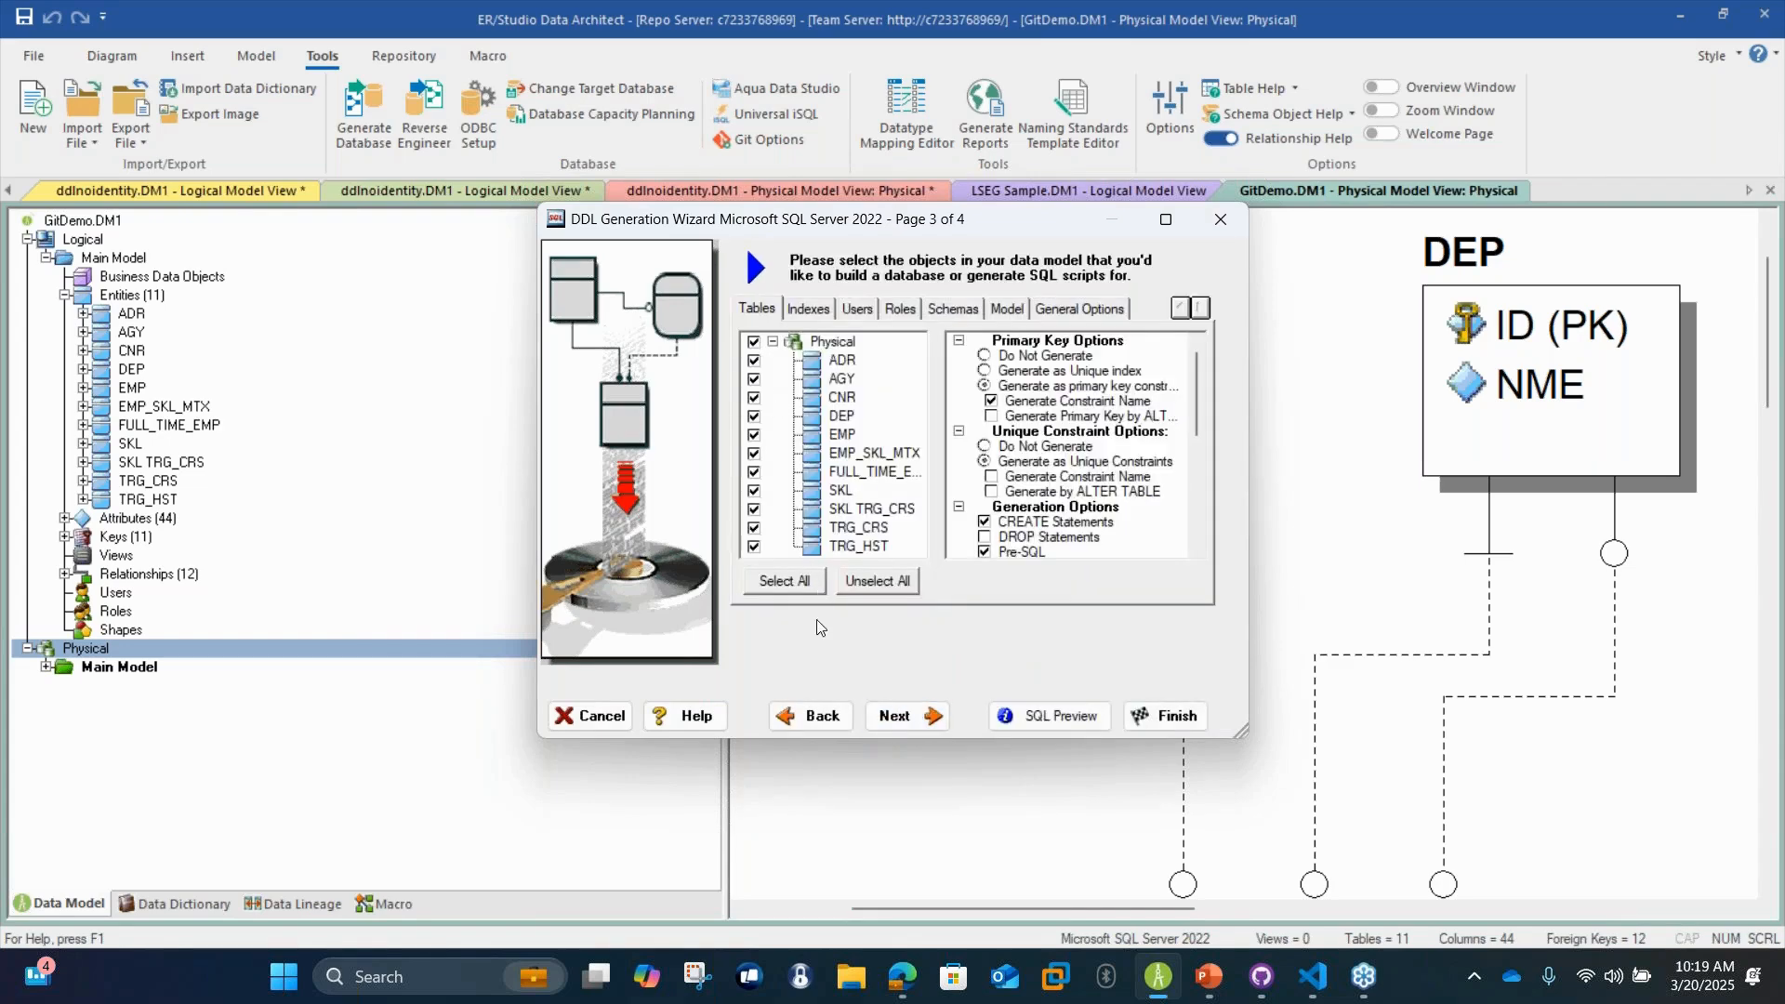
# Finish the DDL generation with all Physical tables included, push the script to the Git main branch, and close the output window
pyautogui.click(902, 716)
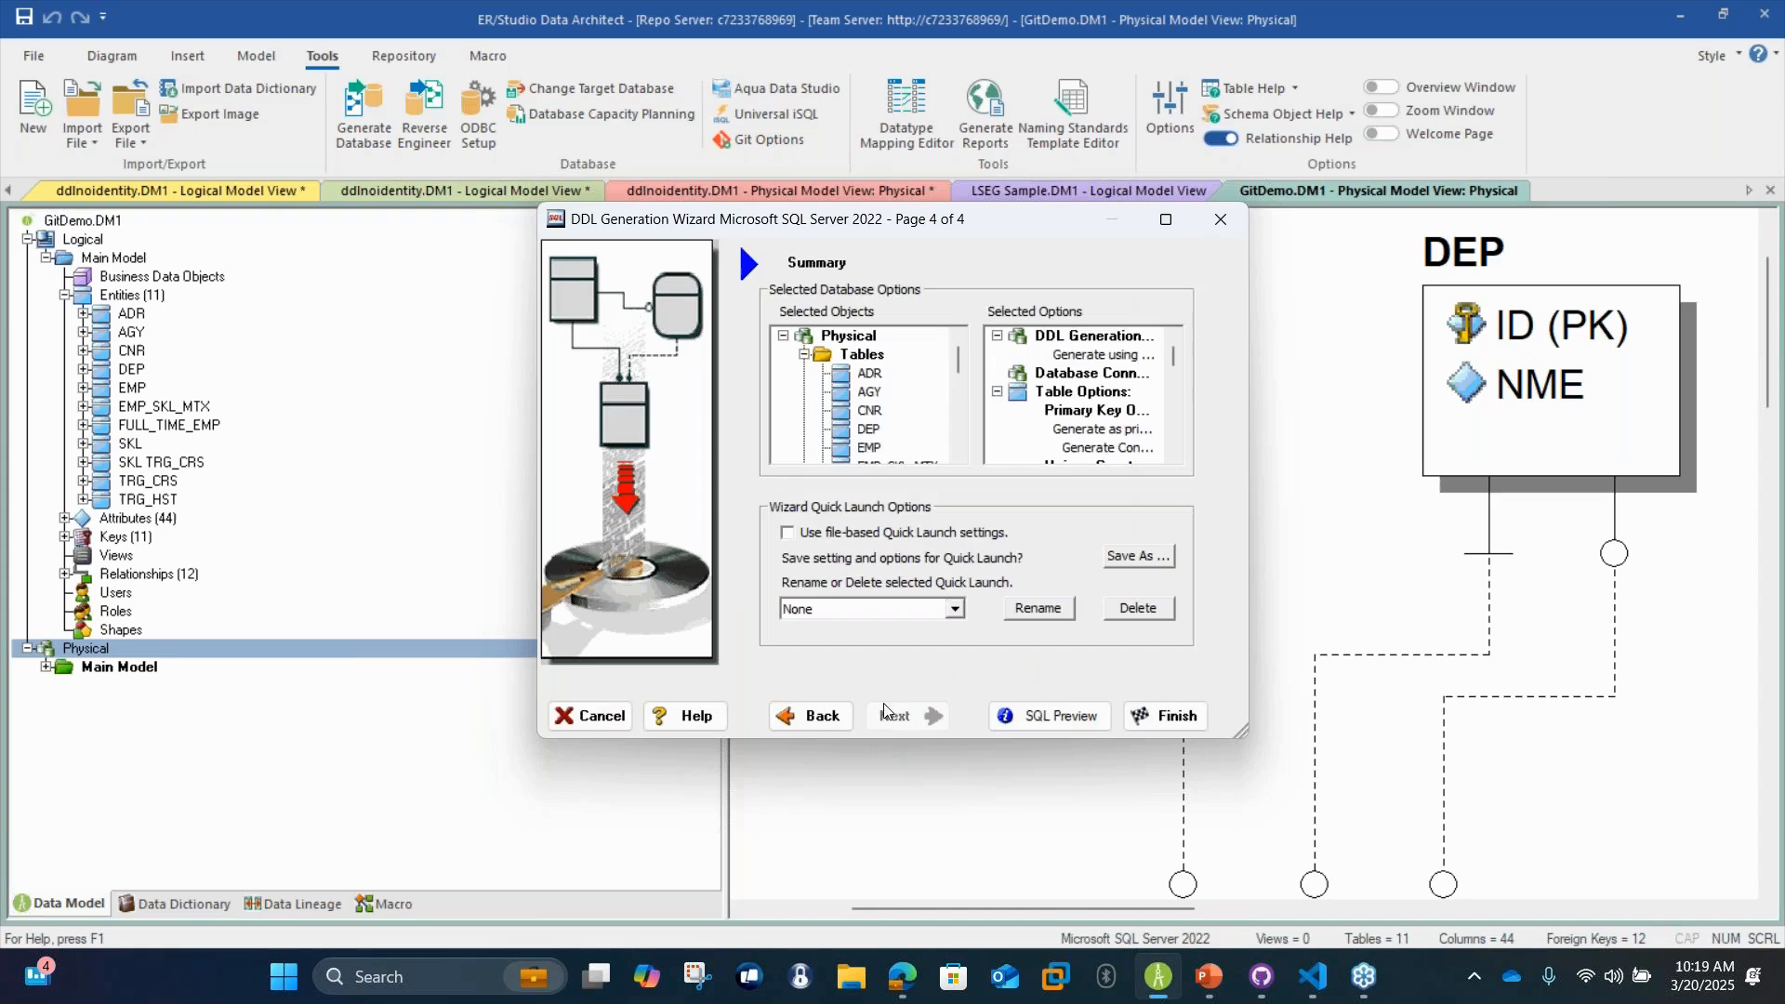
pyautogui.click(1174, 717)
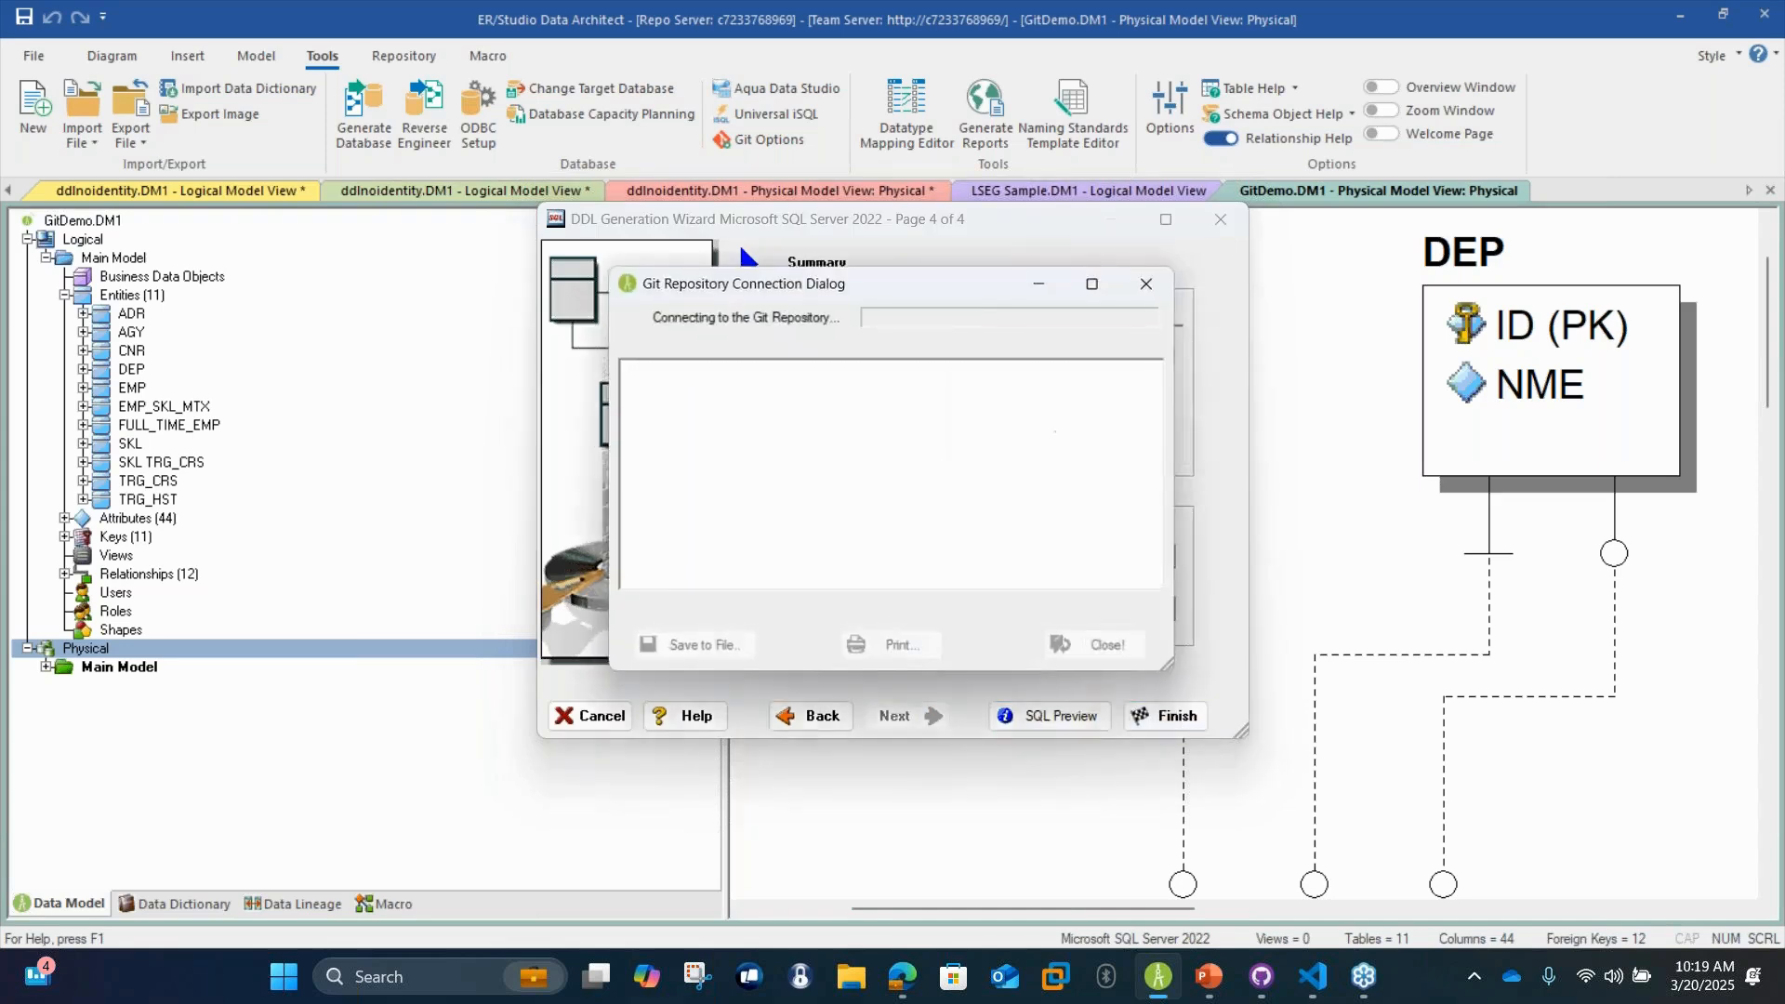
pyautogui.click(977, 558)
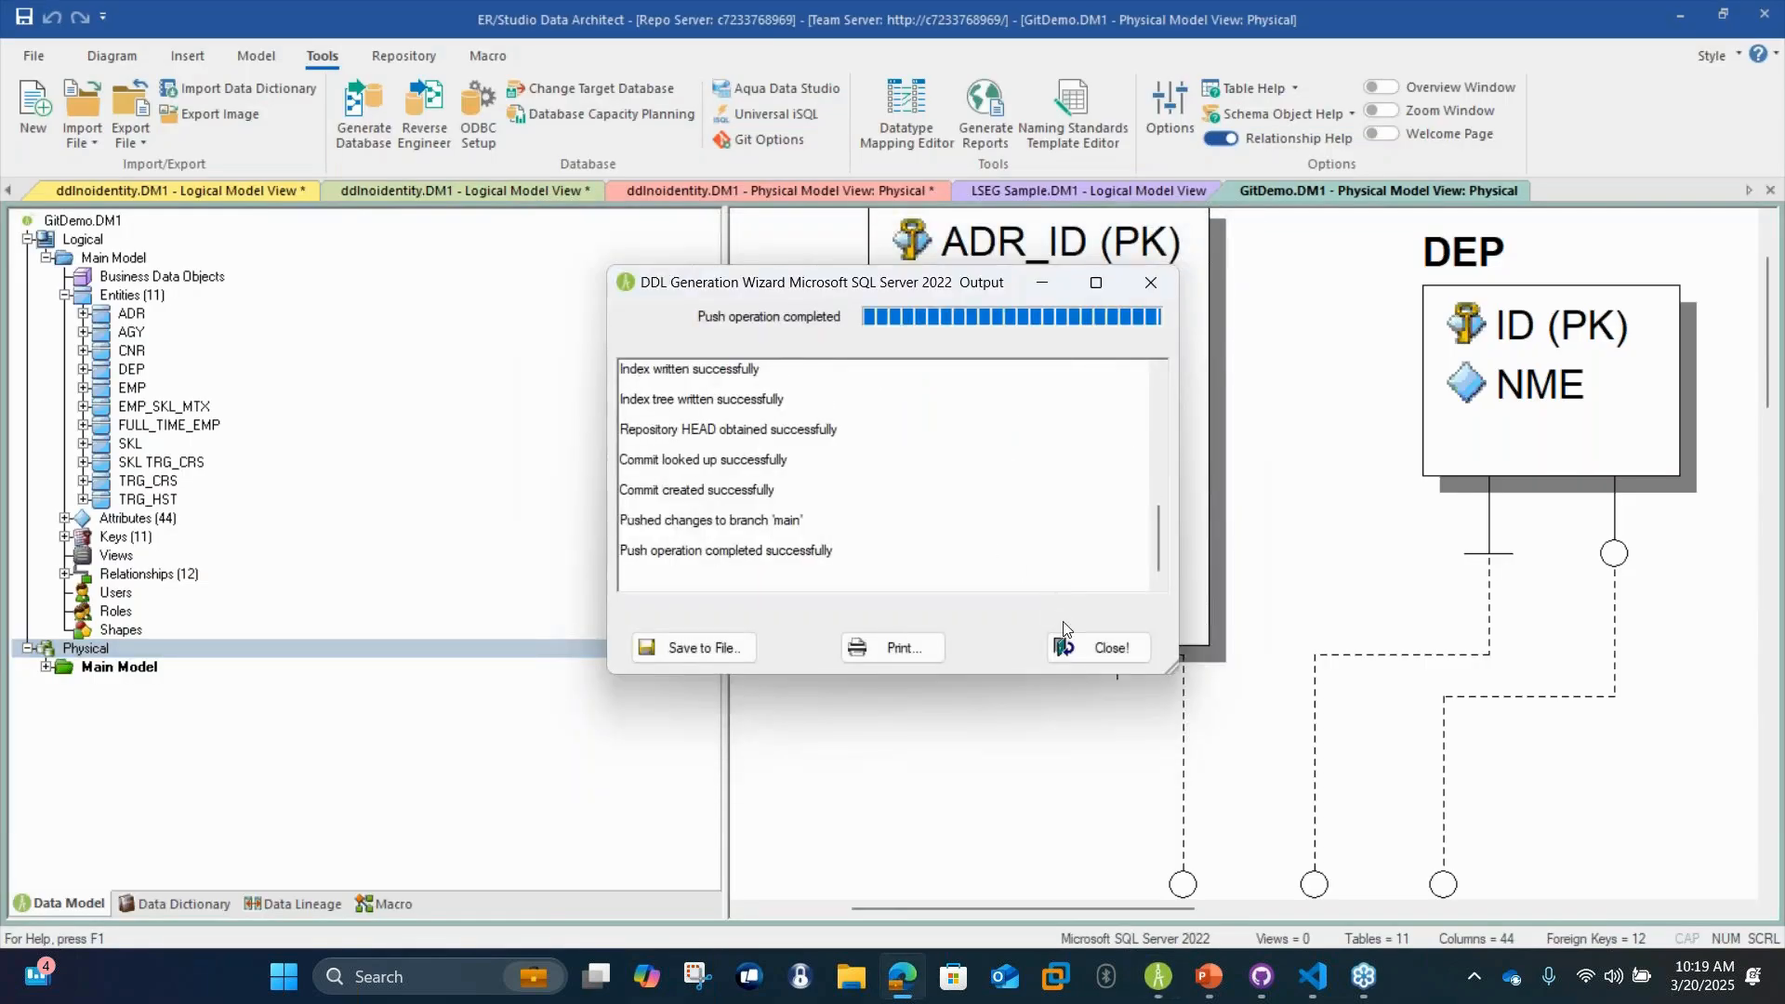
pyautogui.click(1070, 646)
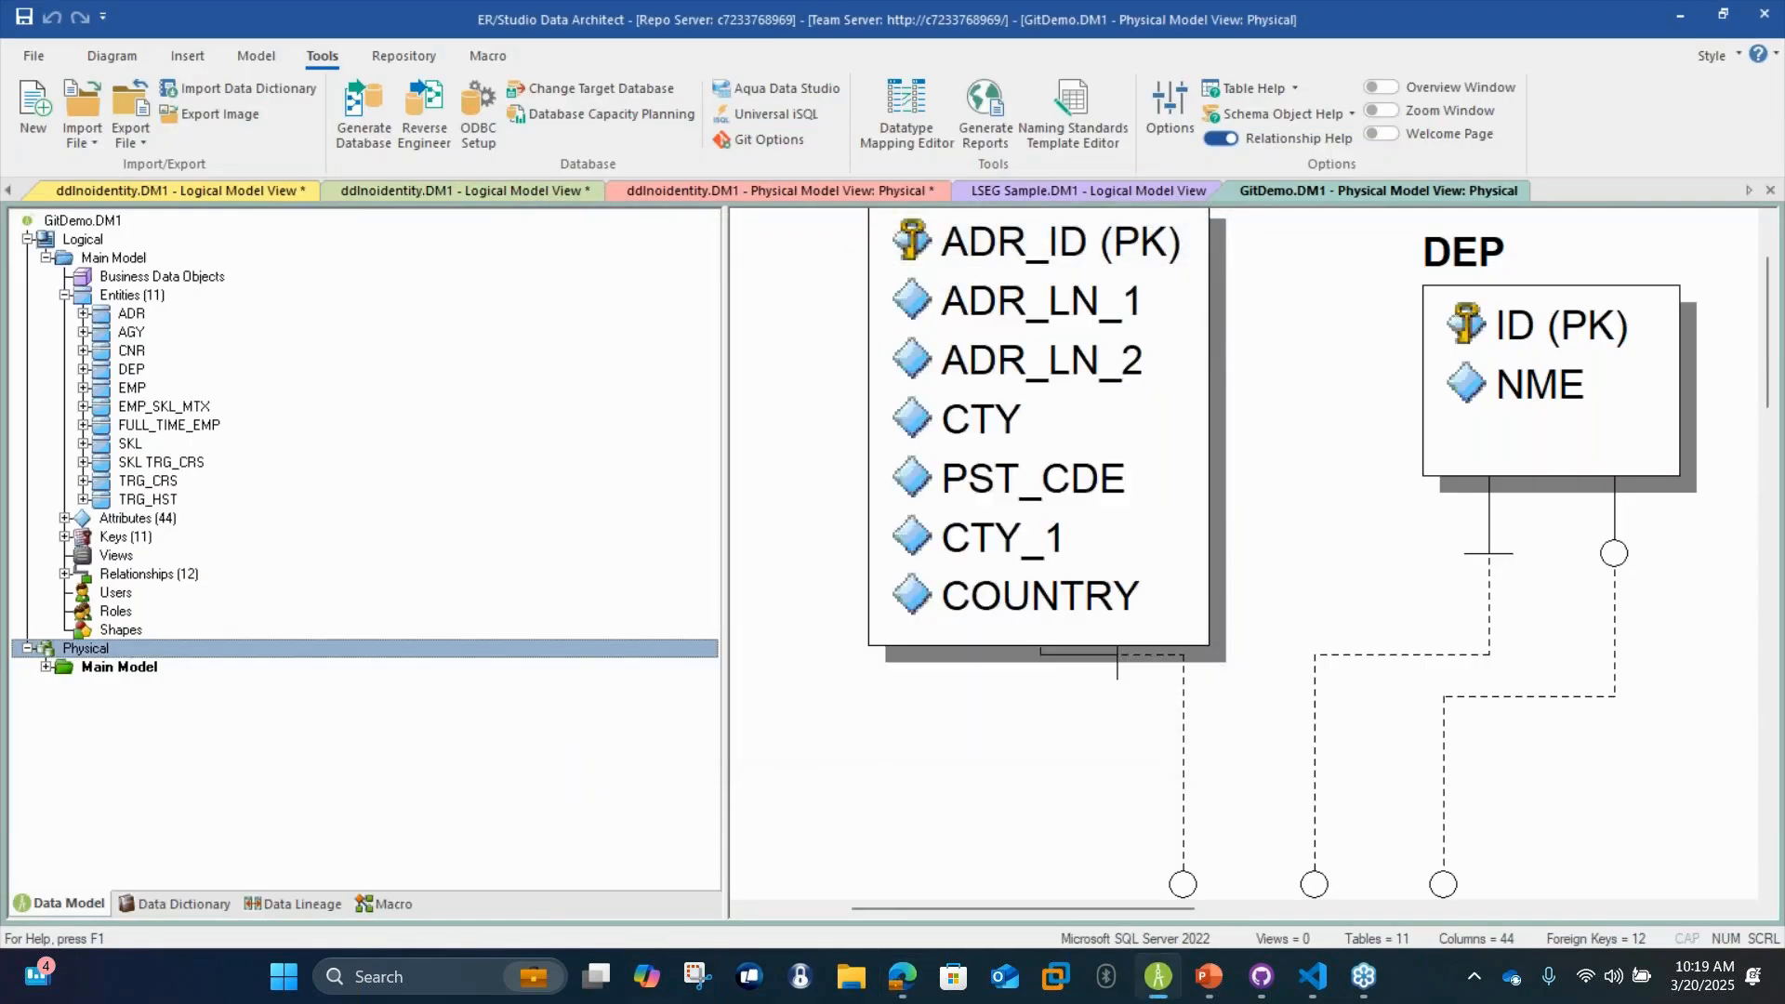
pyautogui.rightClick(105, 653)
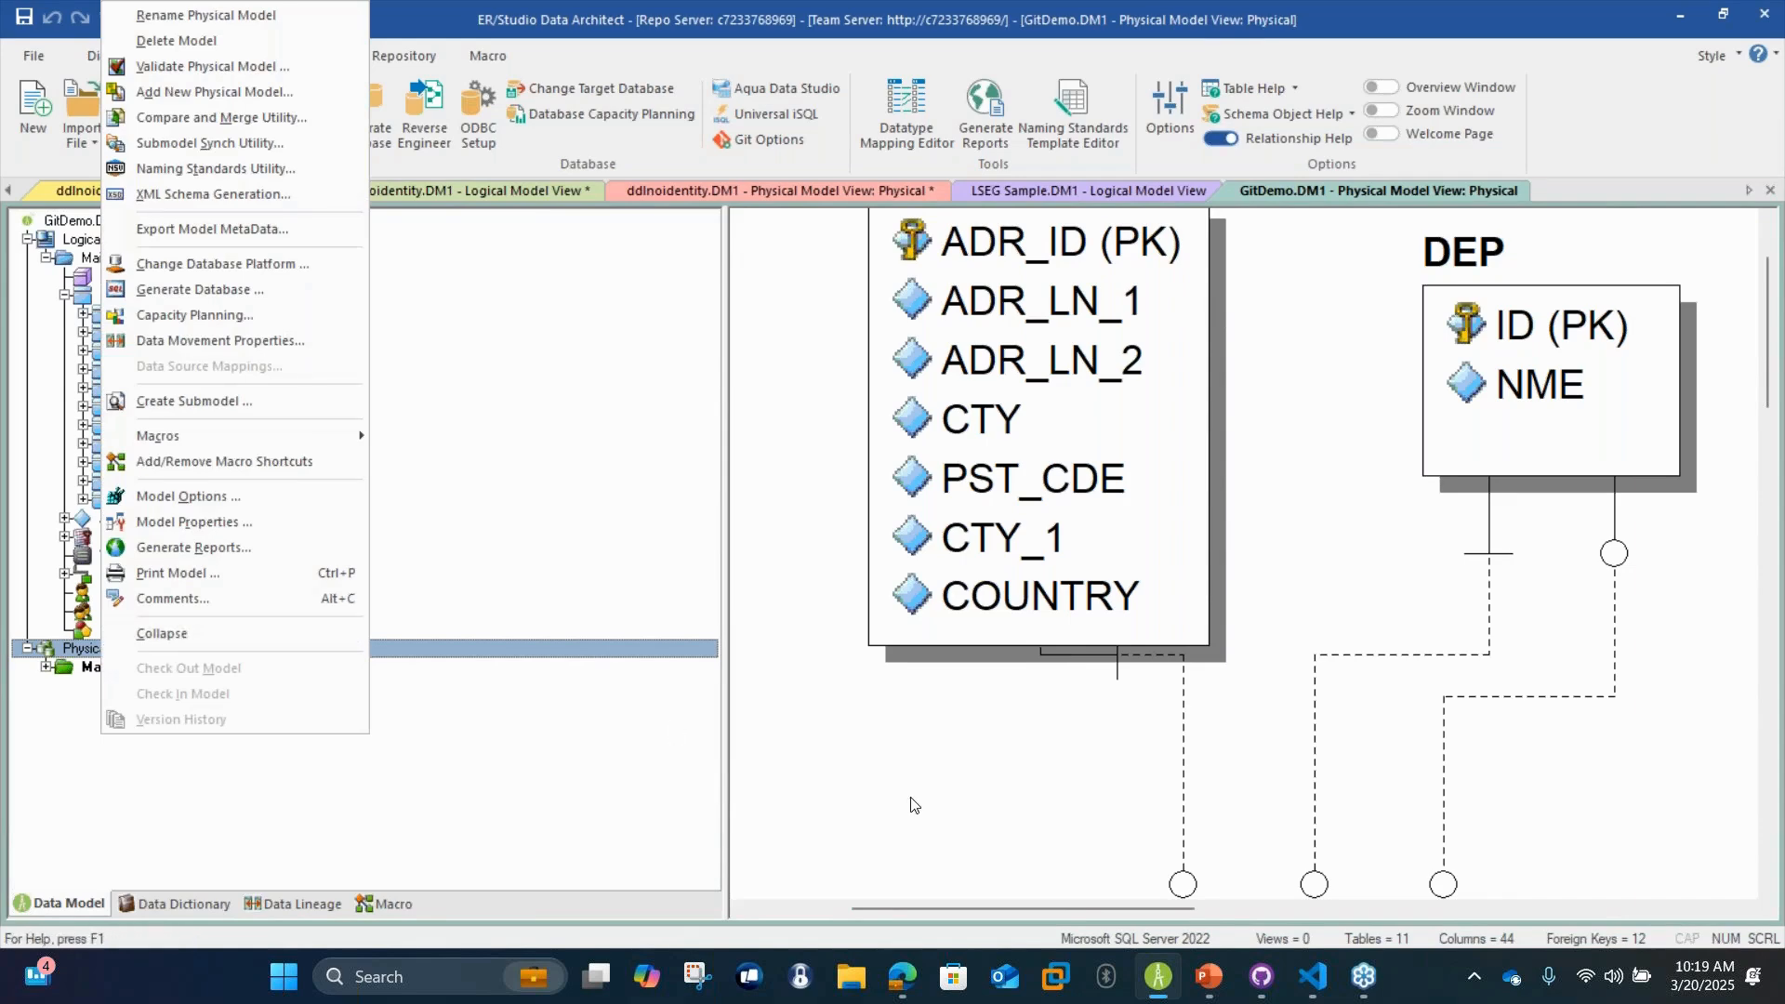
# Switch to the erstudio repository on GitHub, reload Physical.sql and examine the COUNTRY column line in the ADR table definition
pyautogui.click(904, 993)
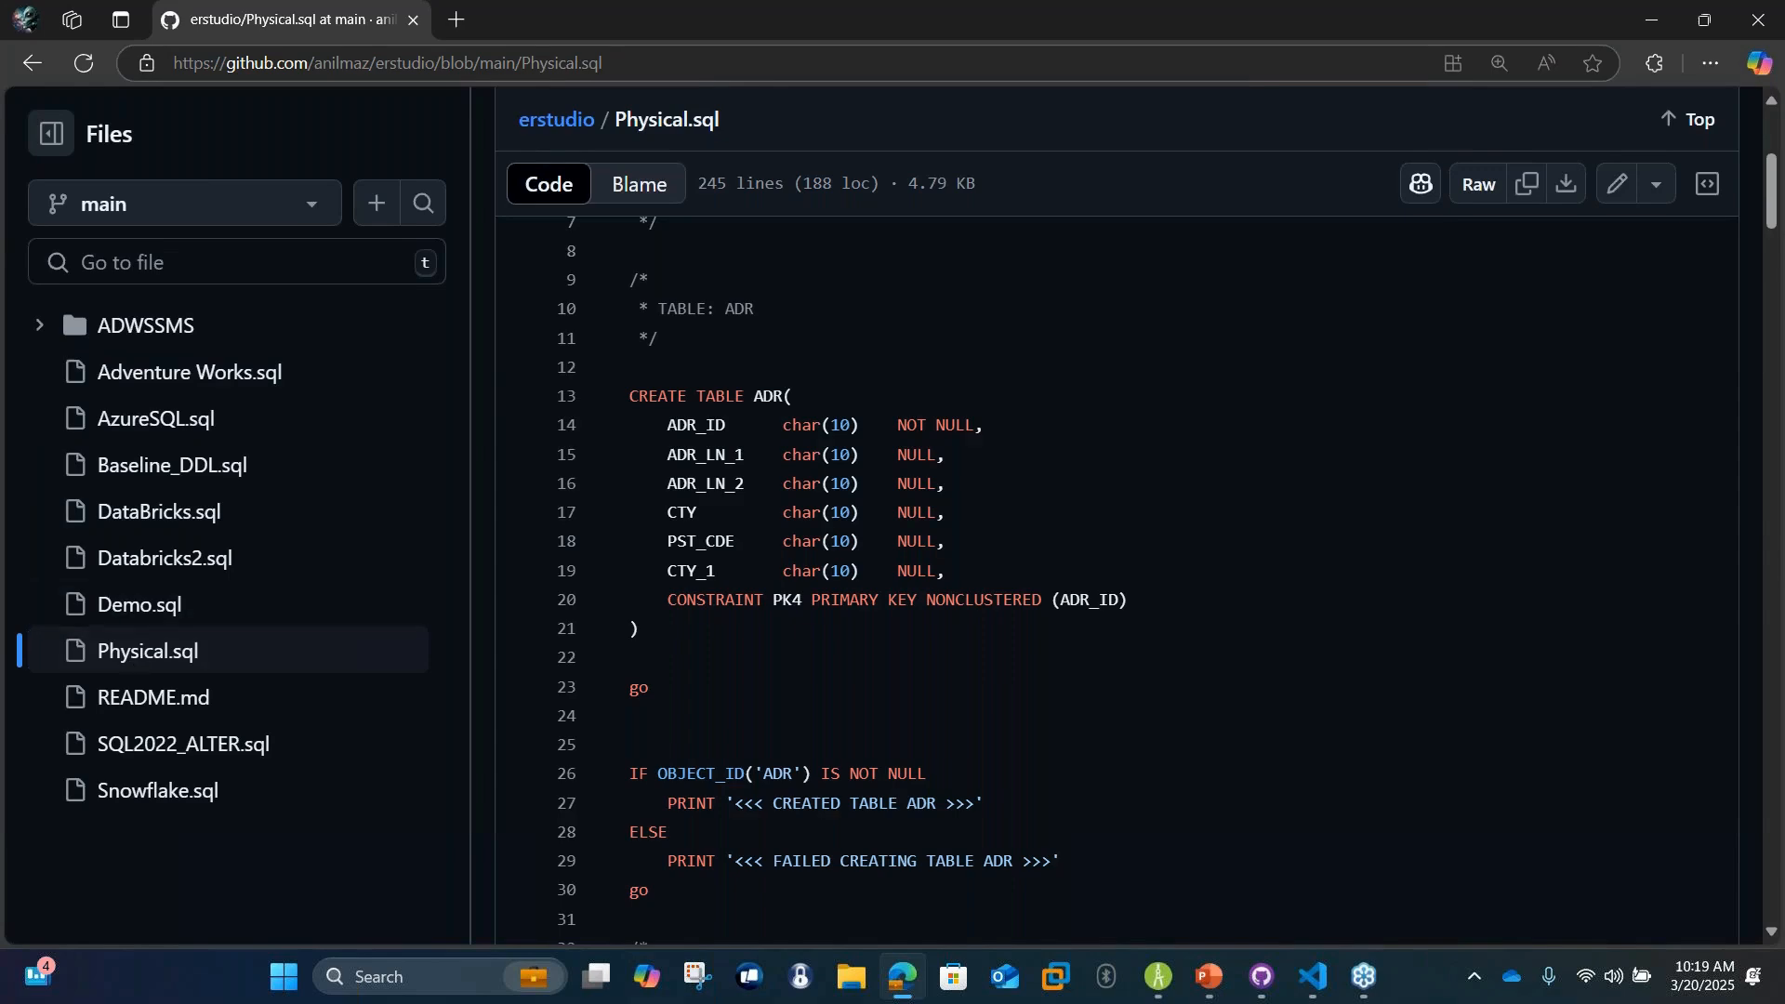
pyautogui.click(149, 603)
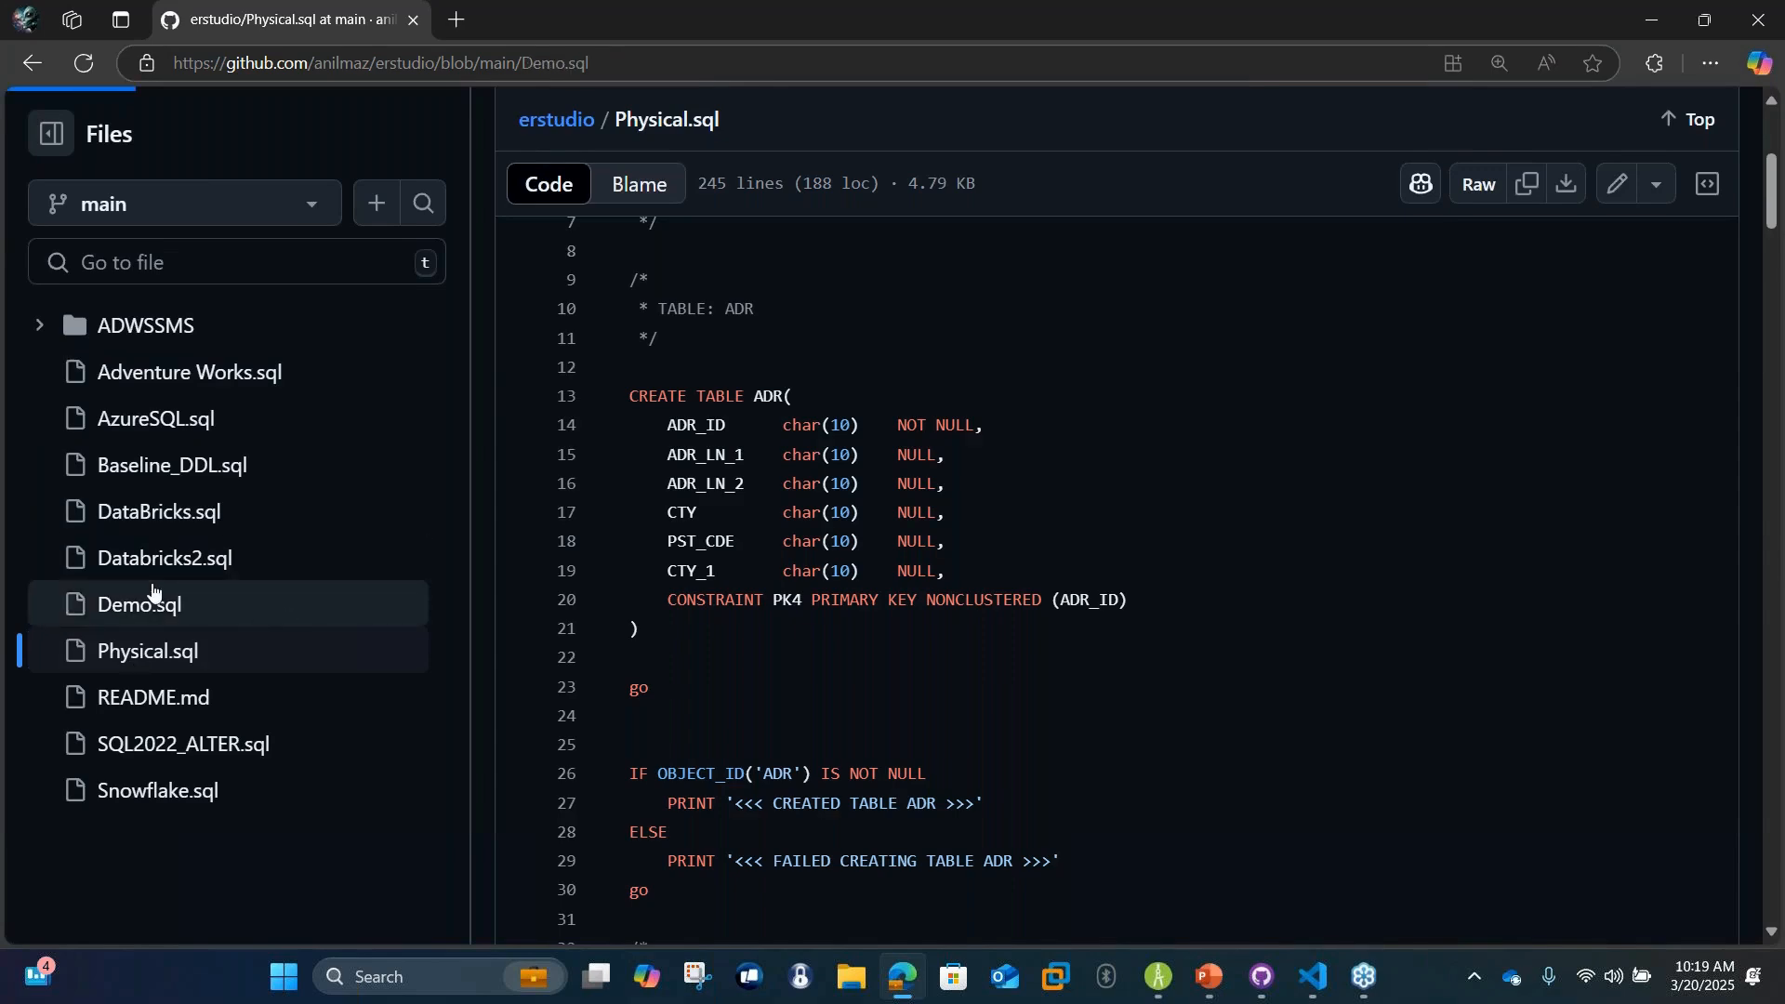
pyautogui.click(133, 651)
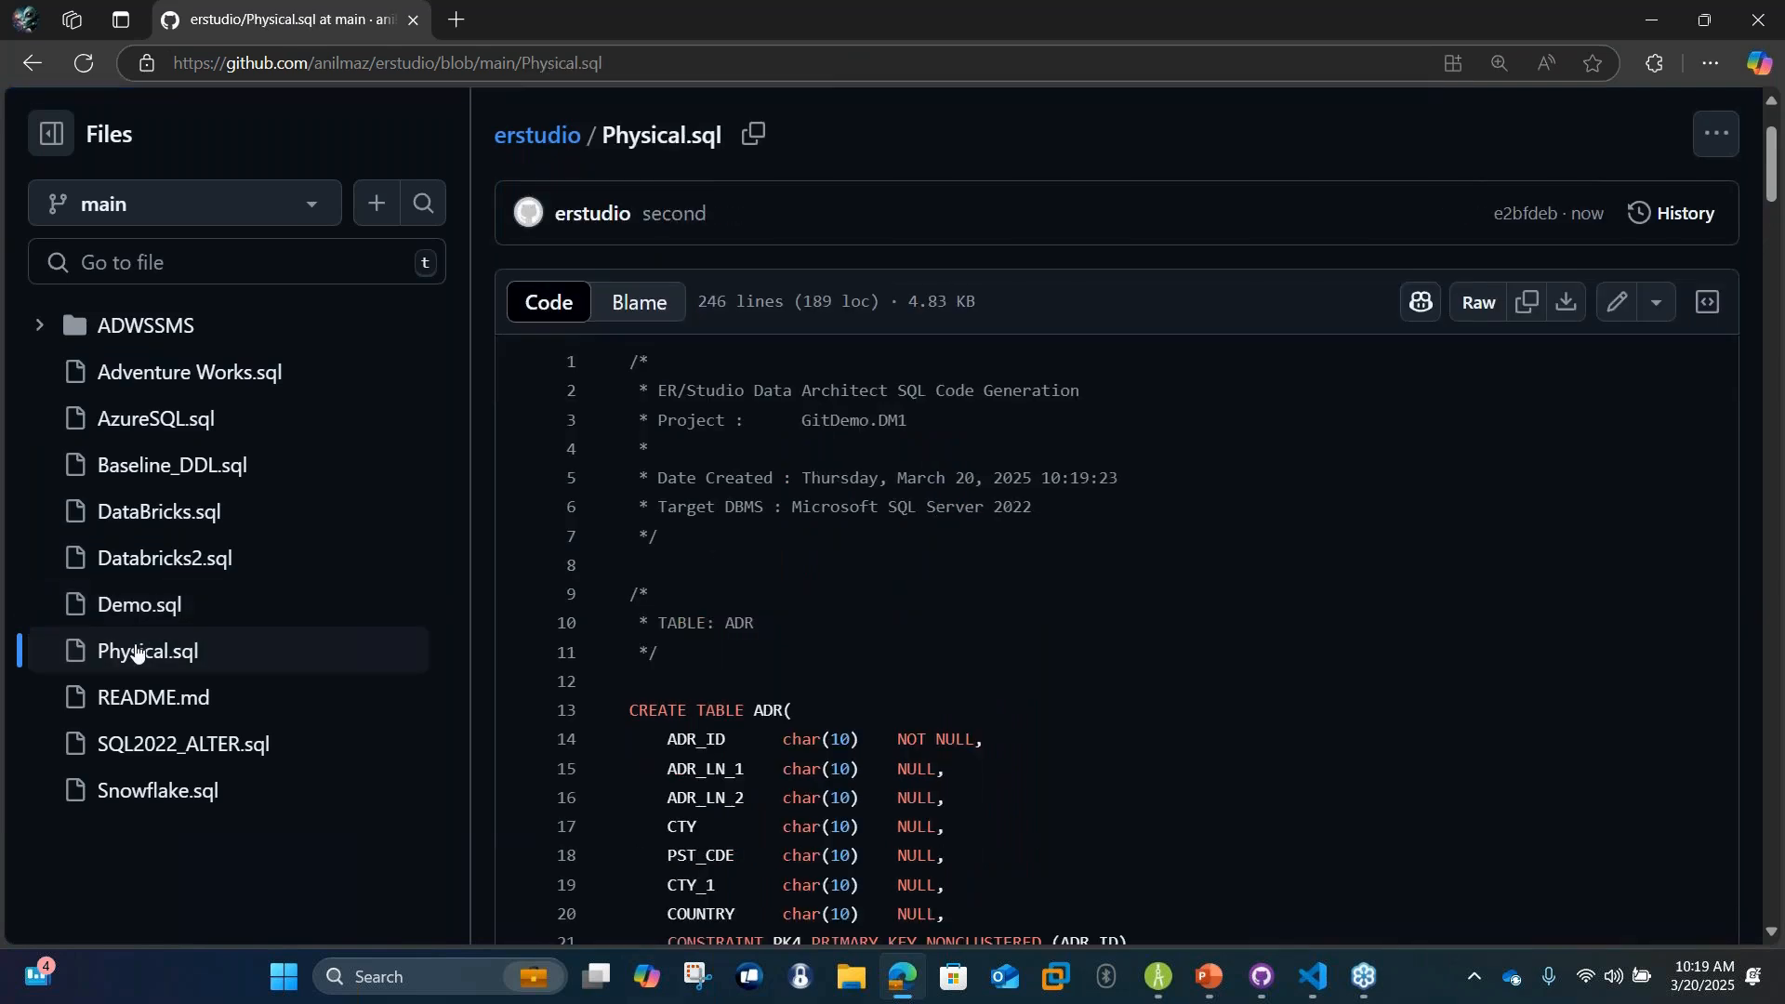
pyautogui.scroll(-2, 1175, 667)
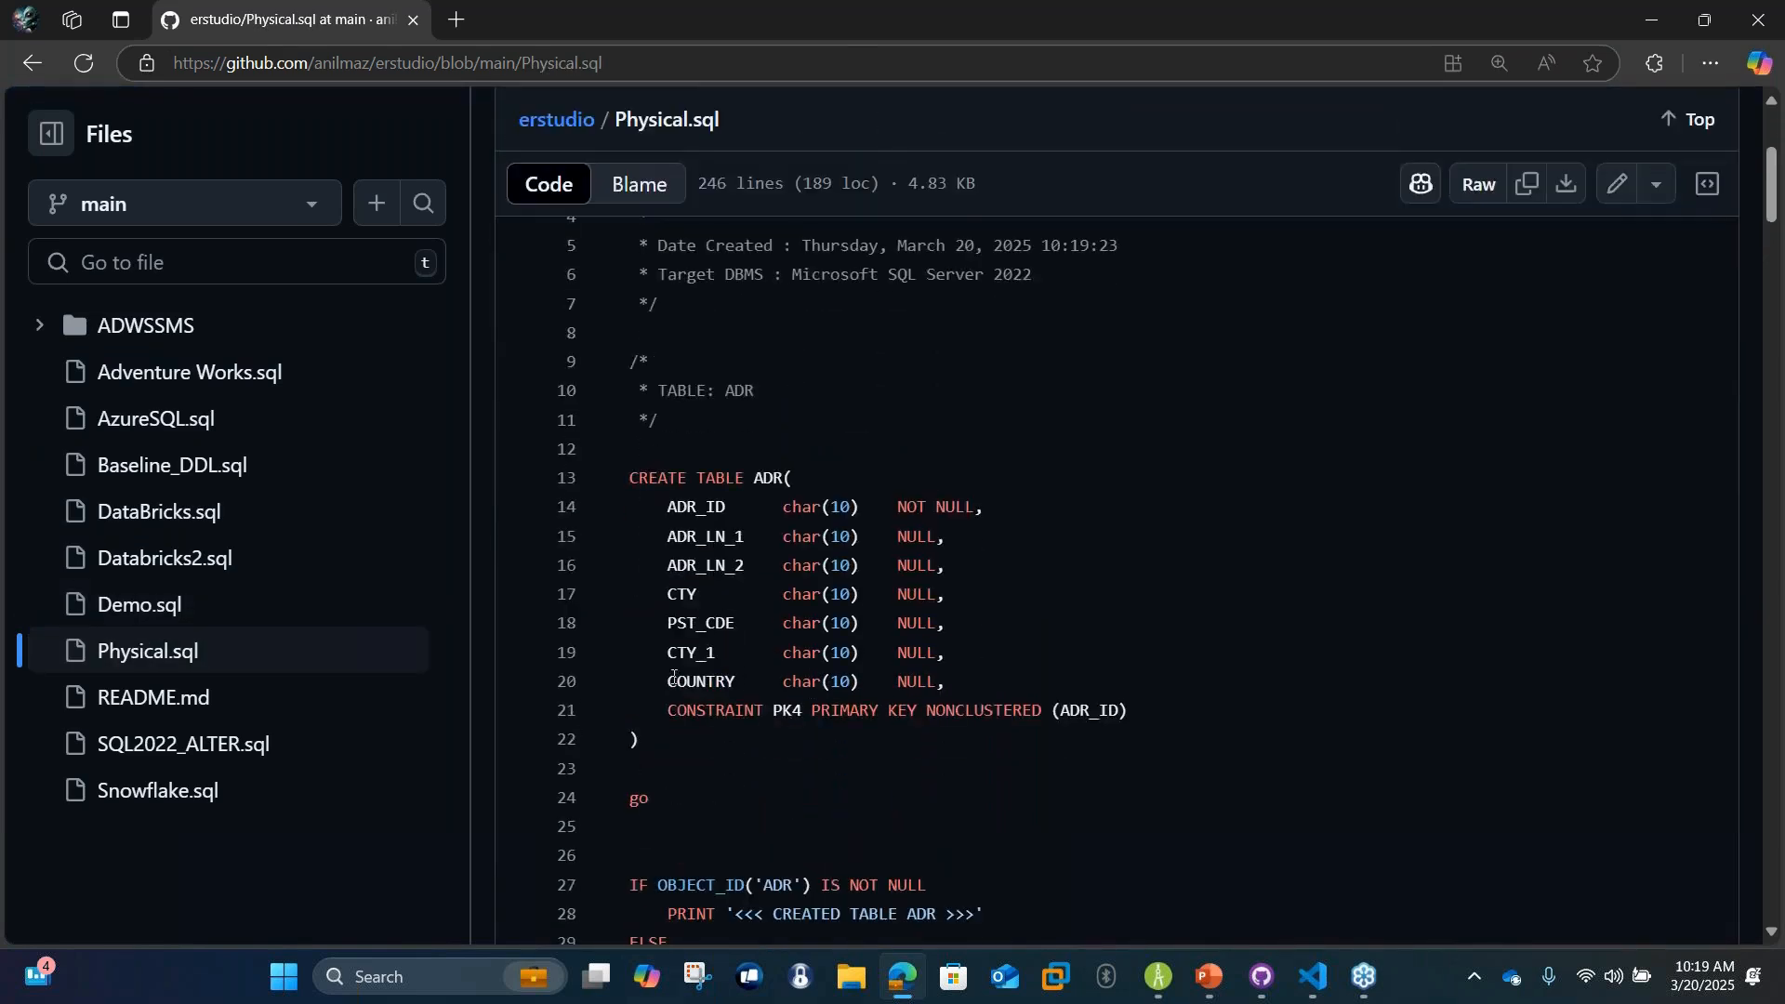
pyautogui.moveTo(670, 679); pyautogui.dragTo(1115, 673)
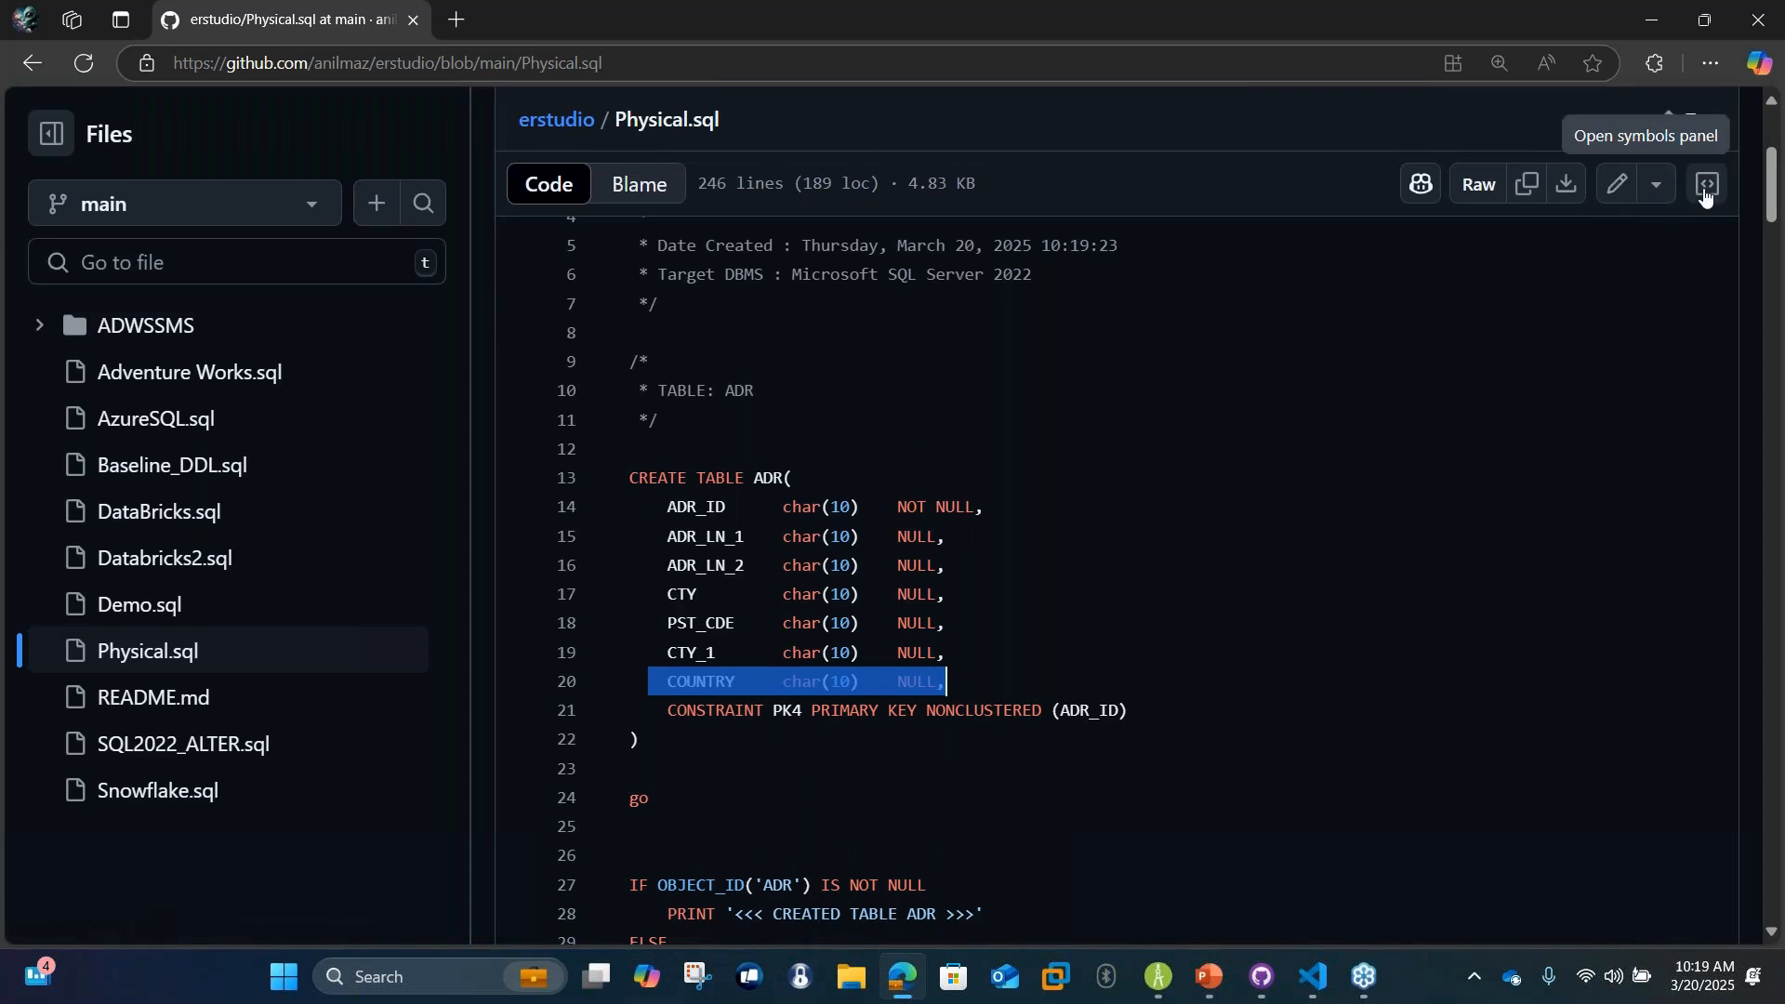
pyautogui.click(565, 186)
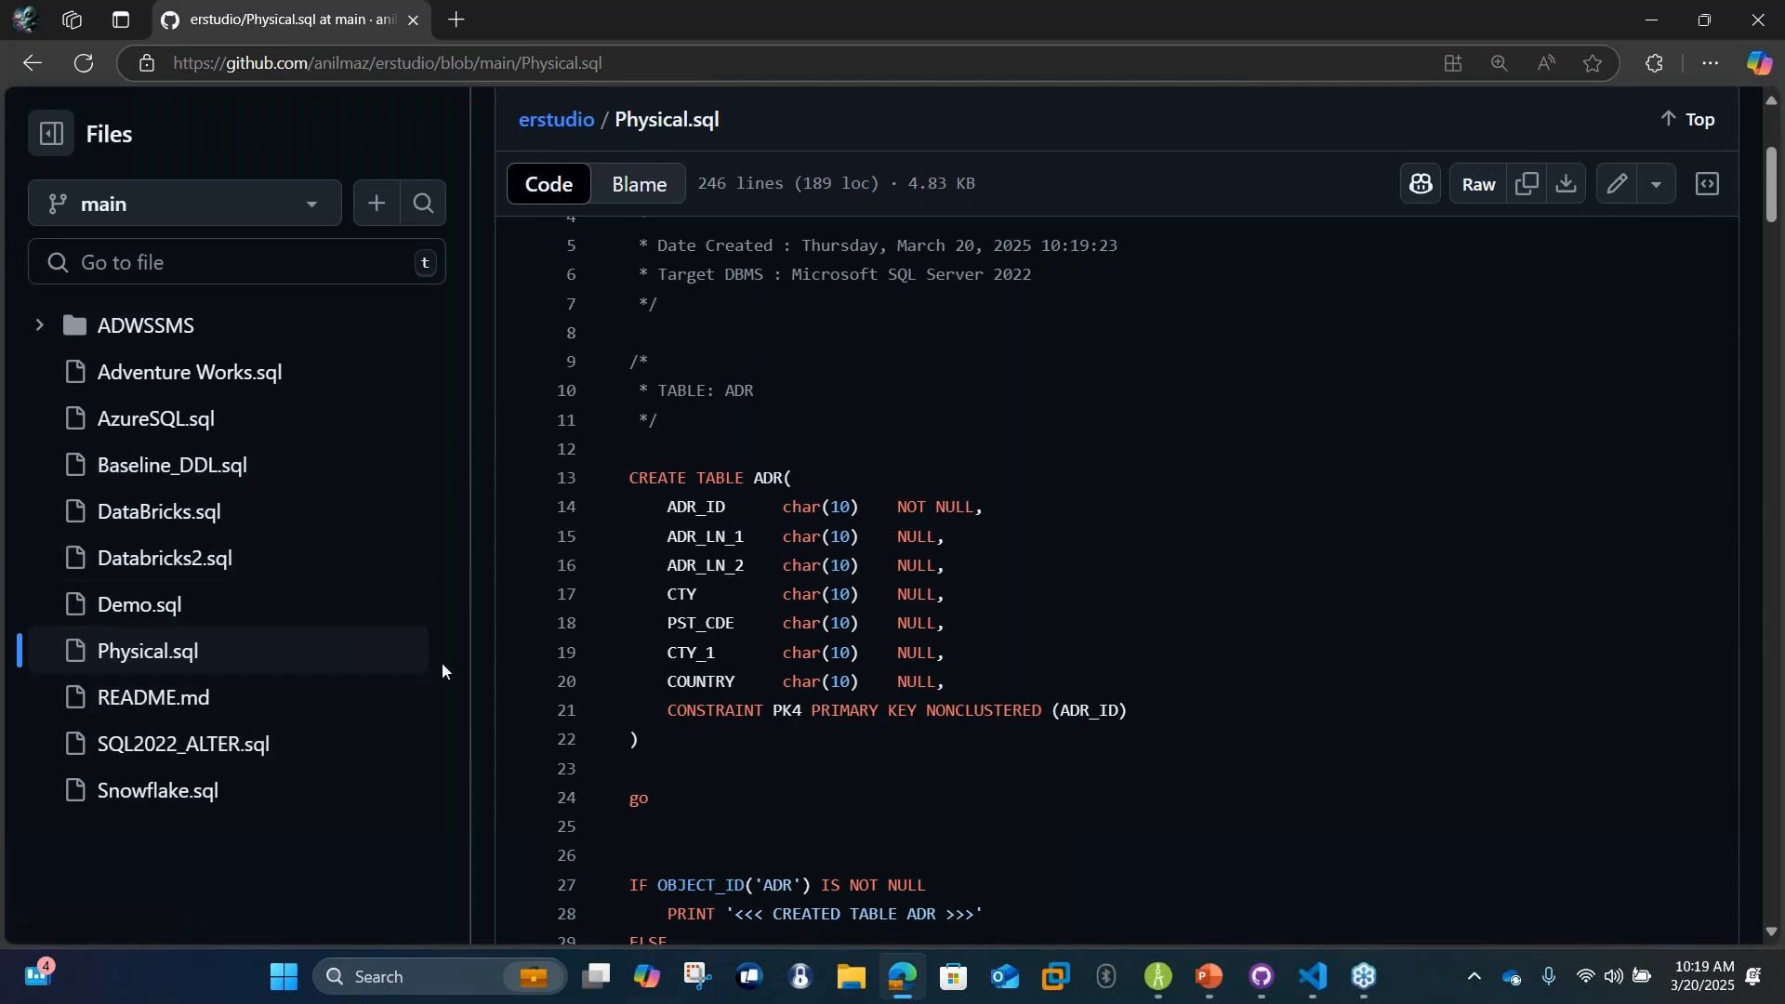
# Open SQL2022_ALTER.sql in the repository and highlight its ALTER TABLE statement for the ADR table
pyautogui.click(206, 755)
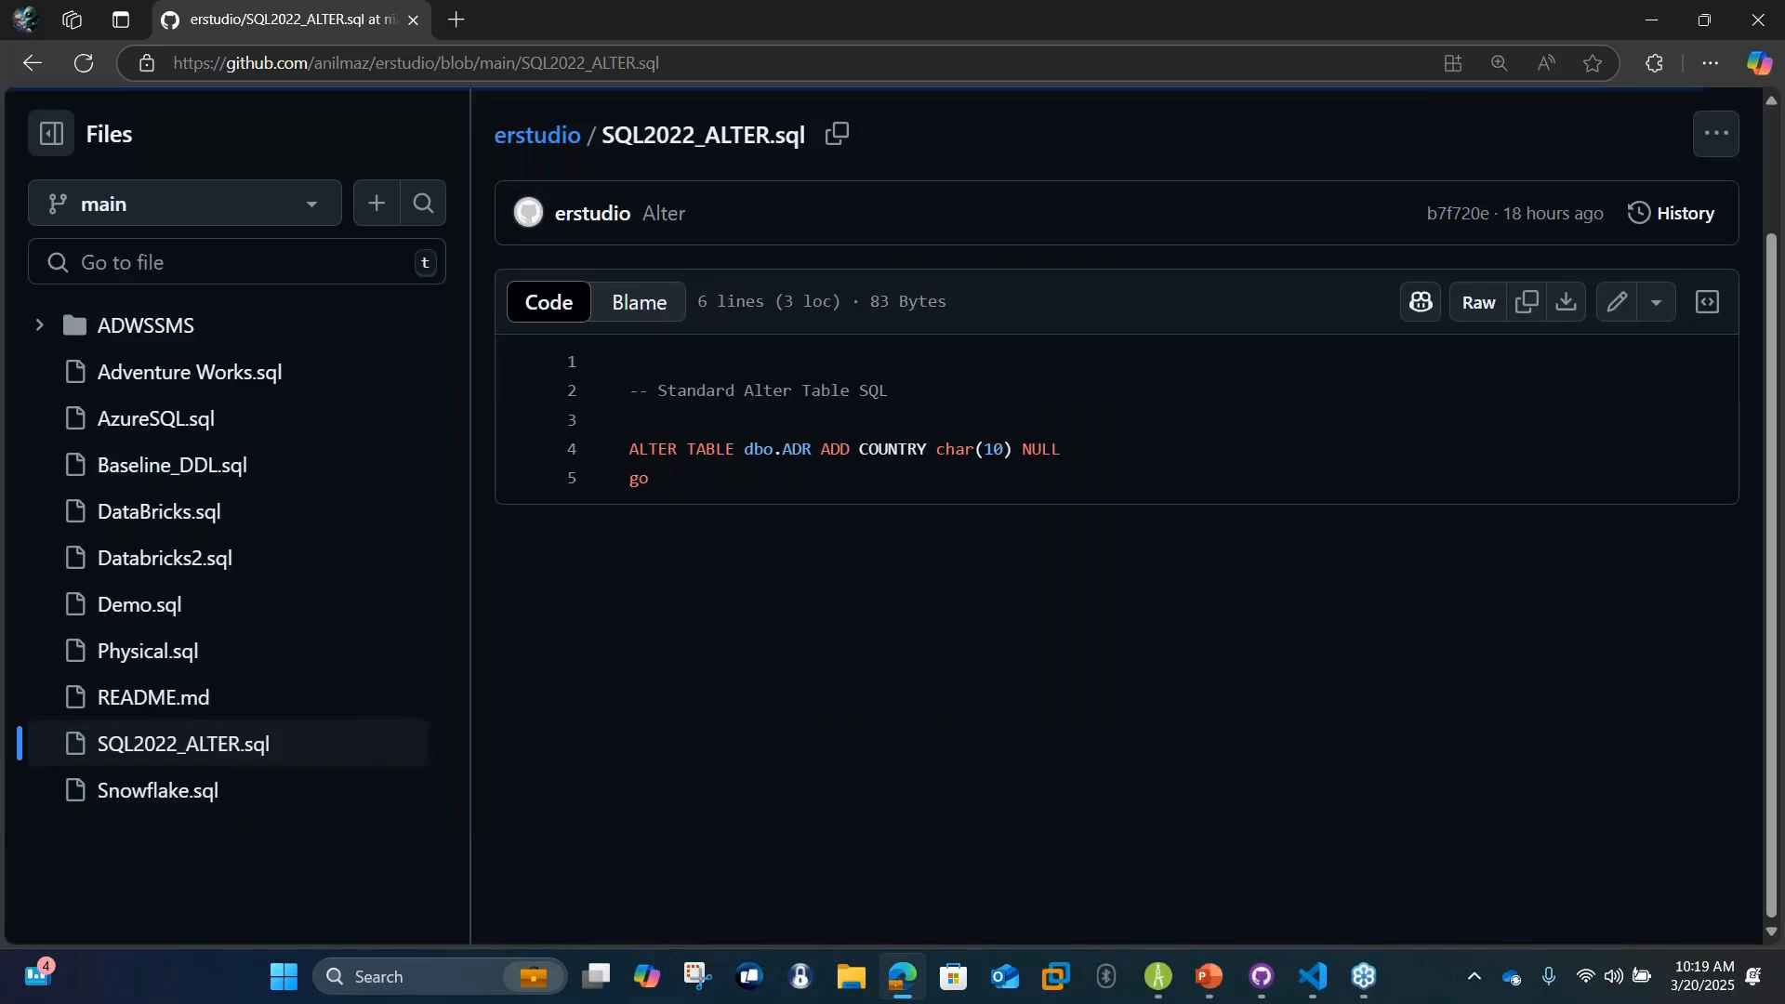
pyautogui.moveTo(999, 483); pyautogui.dragTo(584, 426)
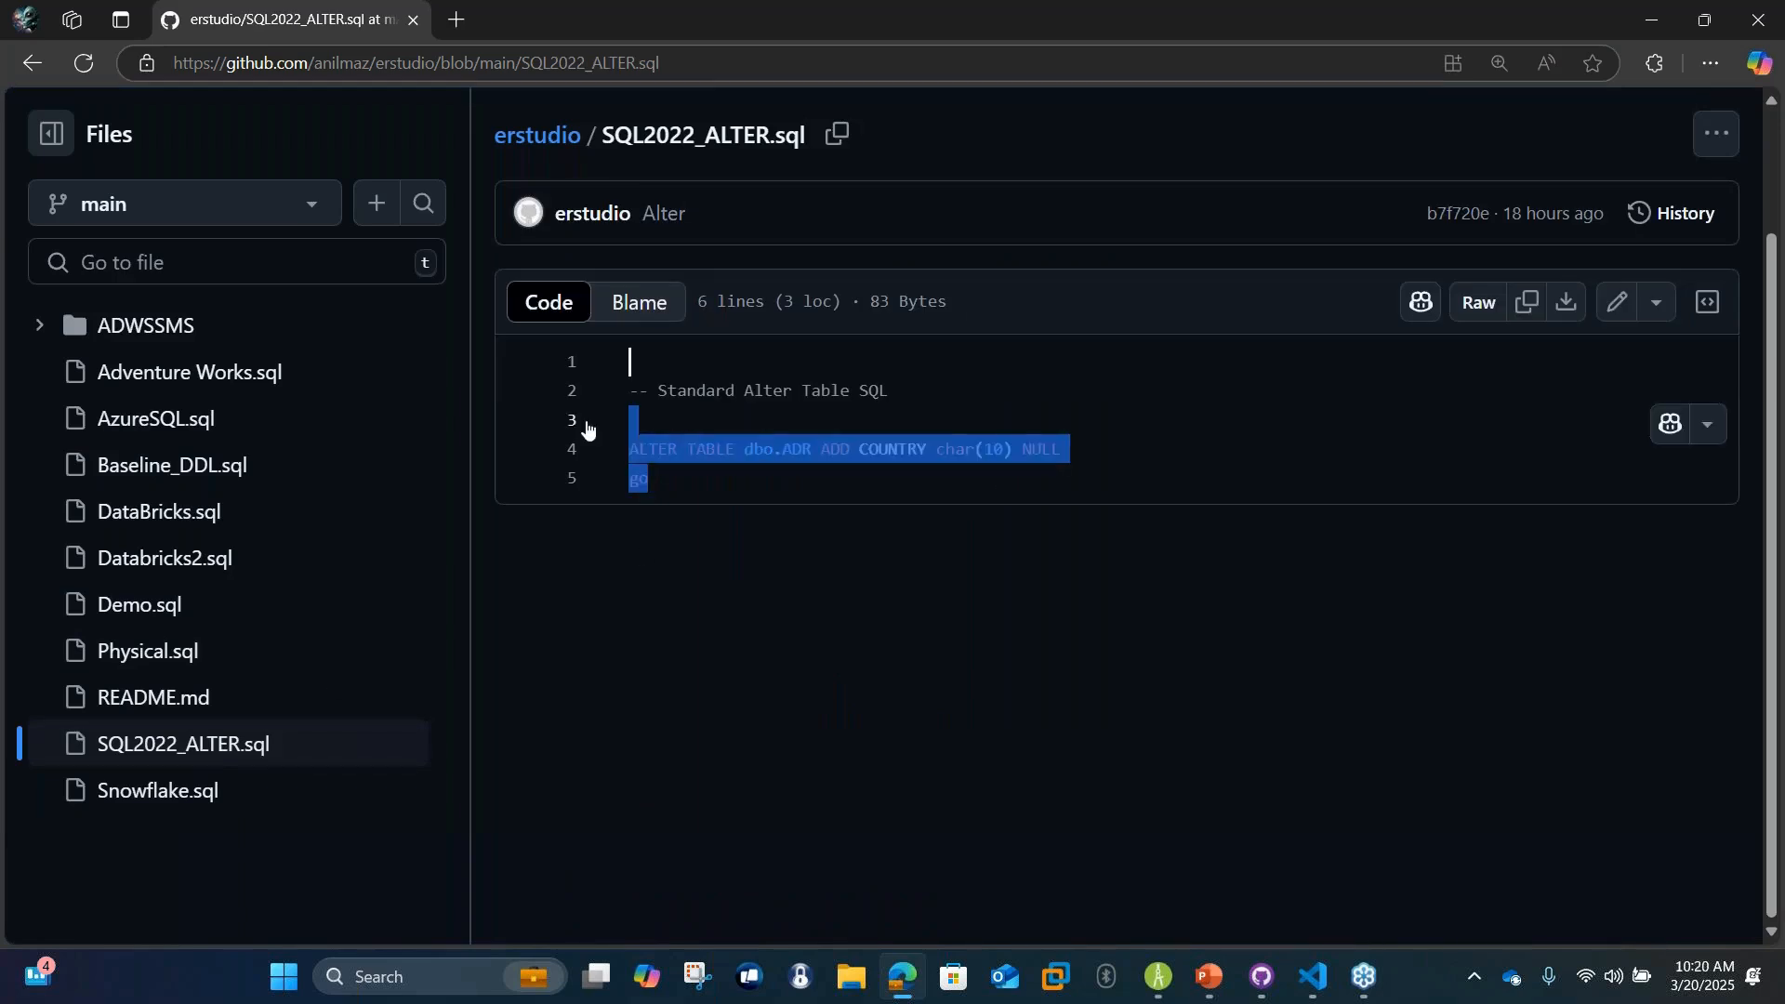
pyautogui.click(841, 673)
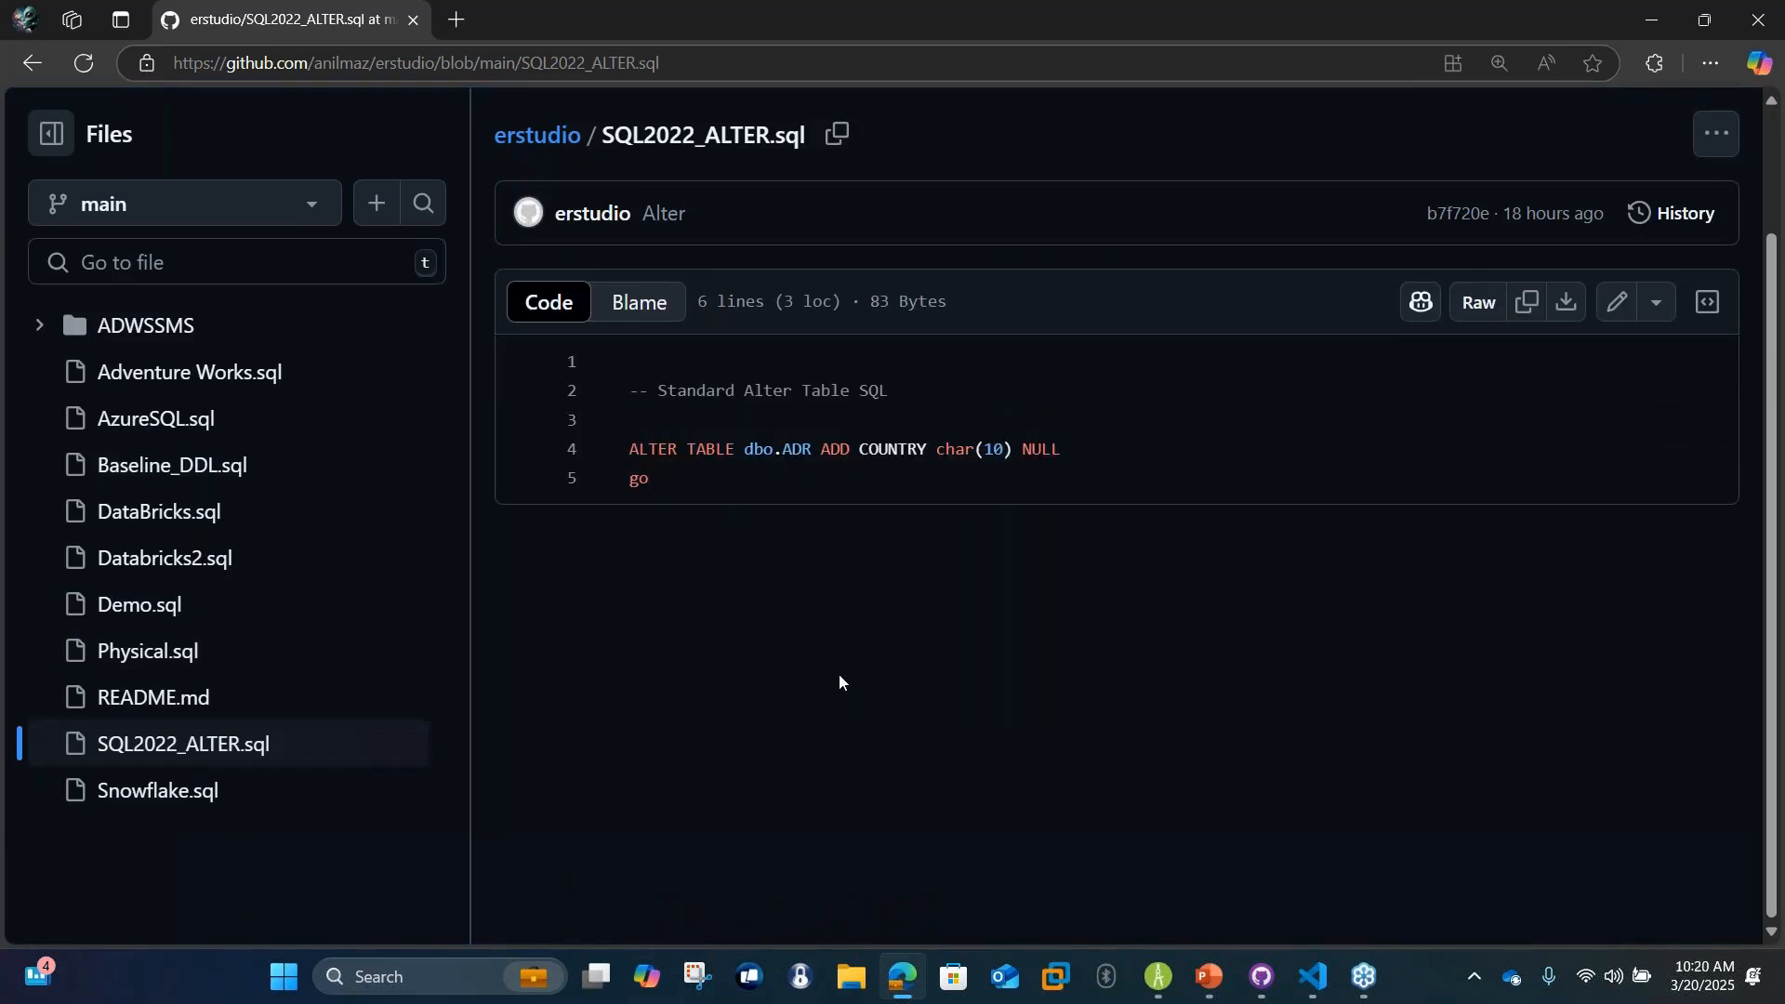
pyautogui.moveTo(651, 479); pyautogui.dragTo(600, 471)
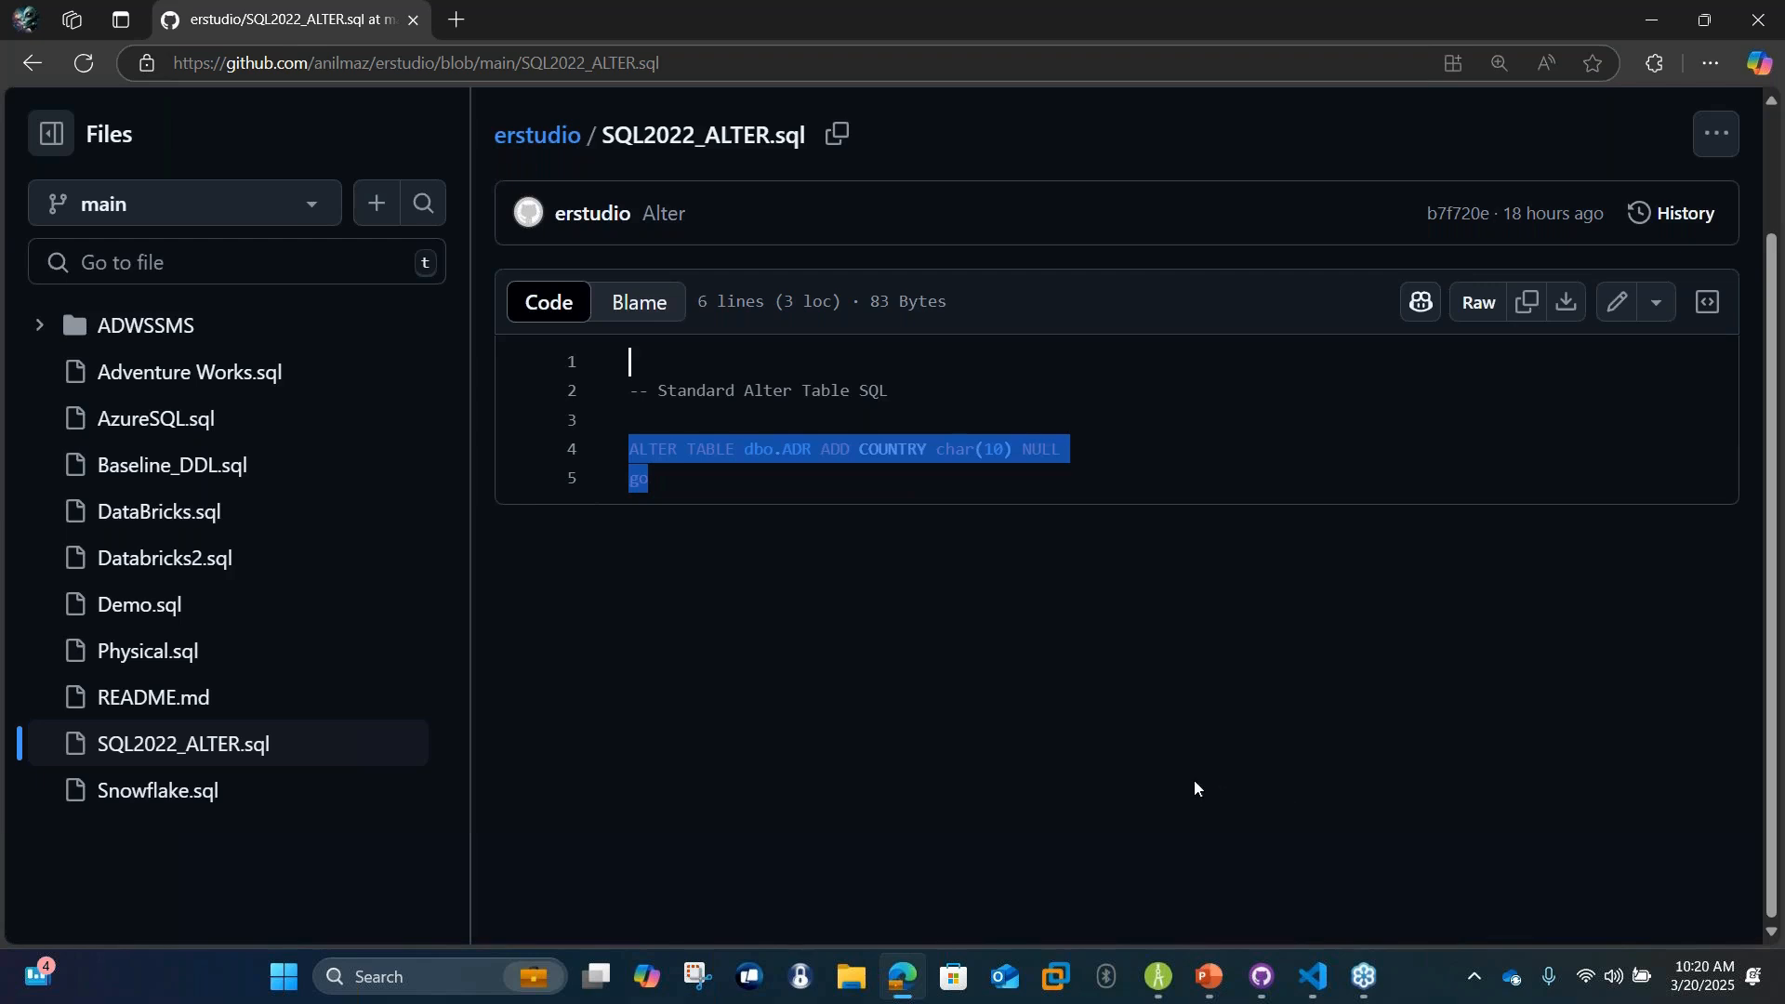
# Switch back to ER/Studio Data Architect and look over GitDemo's physical diagram and its logical Main Model
pyautogui.click(1166, 974)
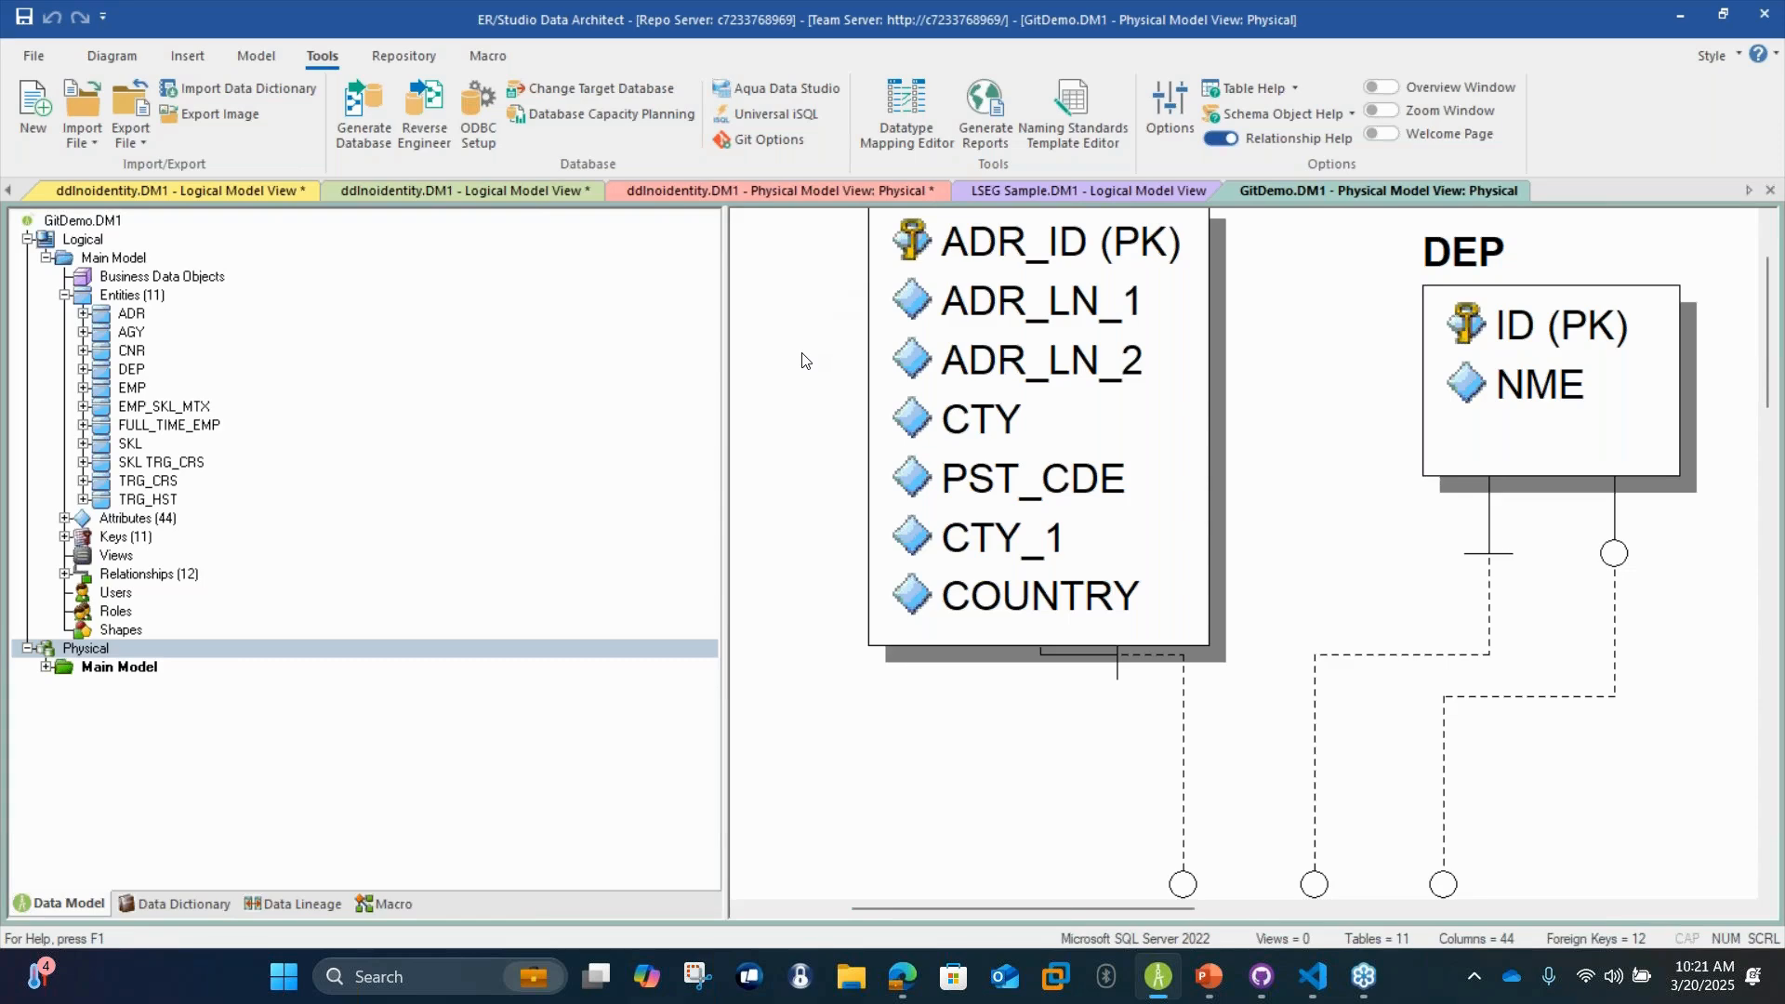
pyautogui.scroll(-15, 806, 361)
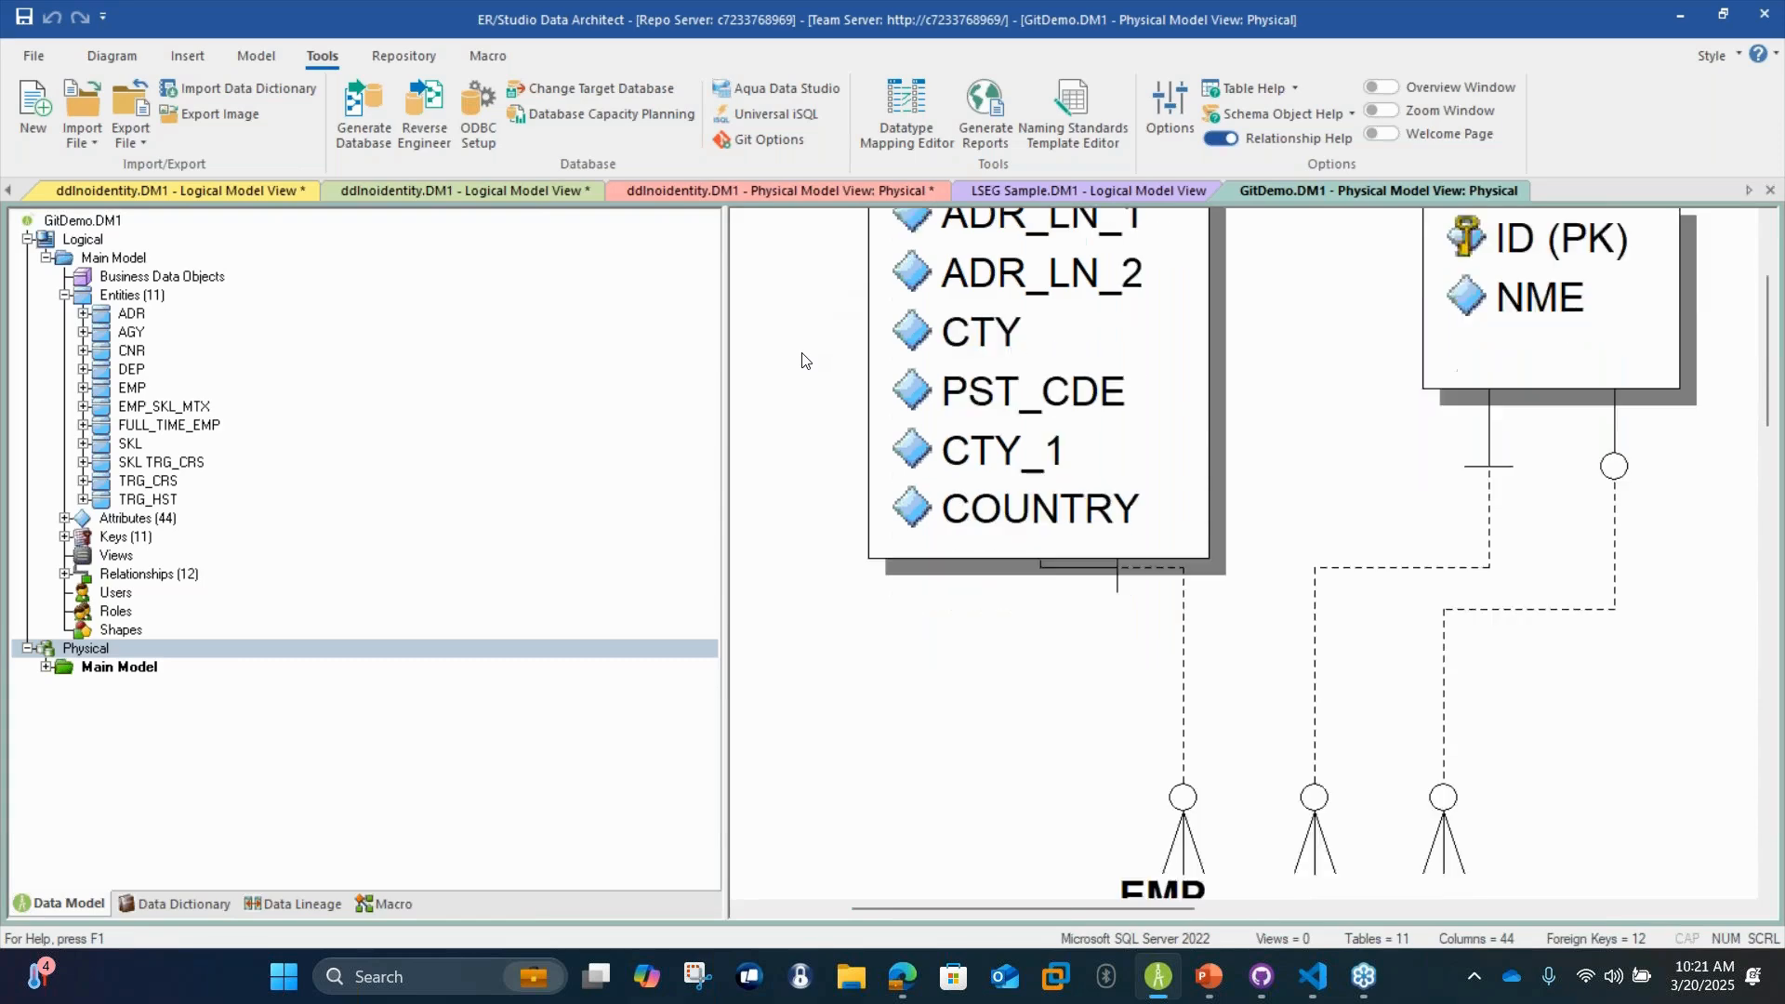
pyautogui.scroll(-10, 805, 361)
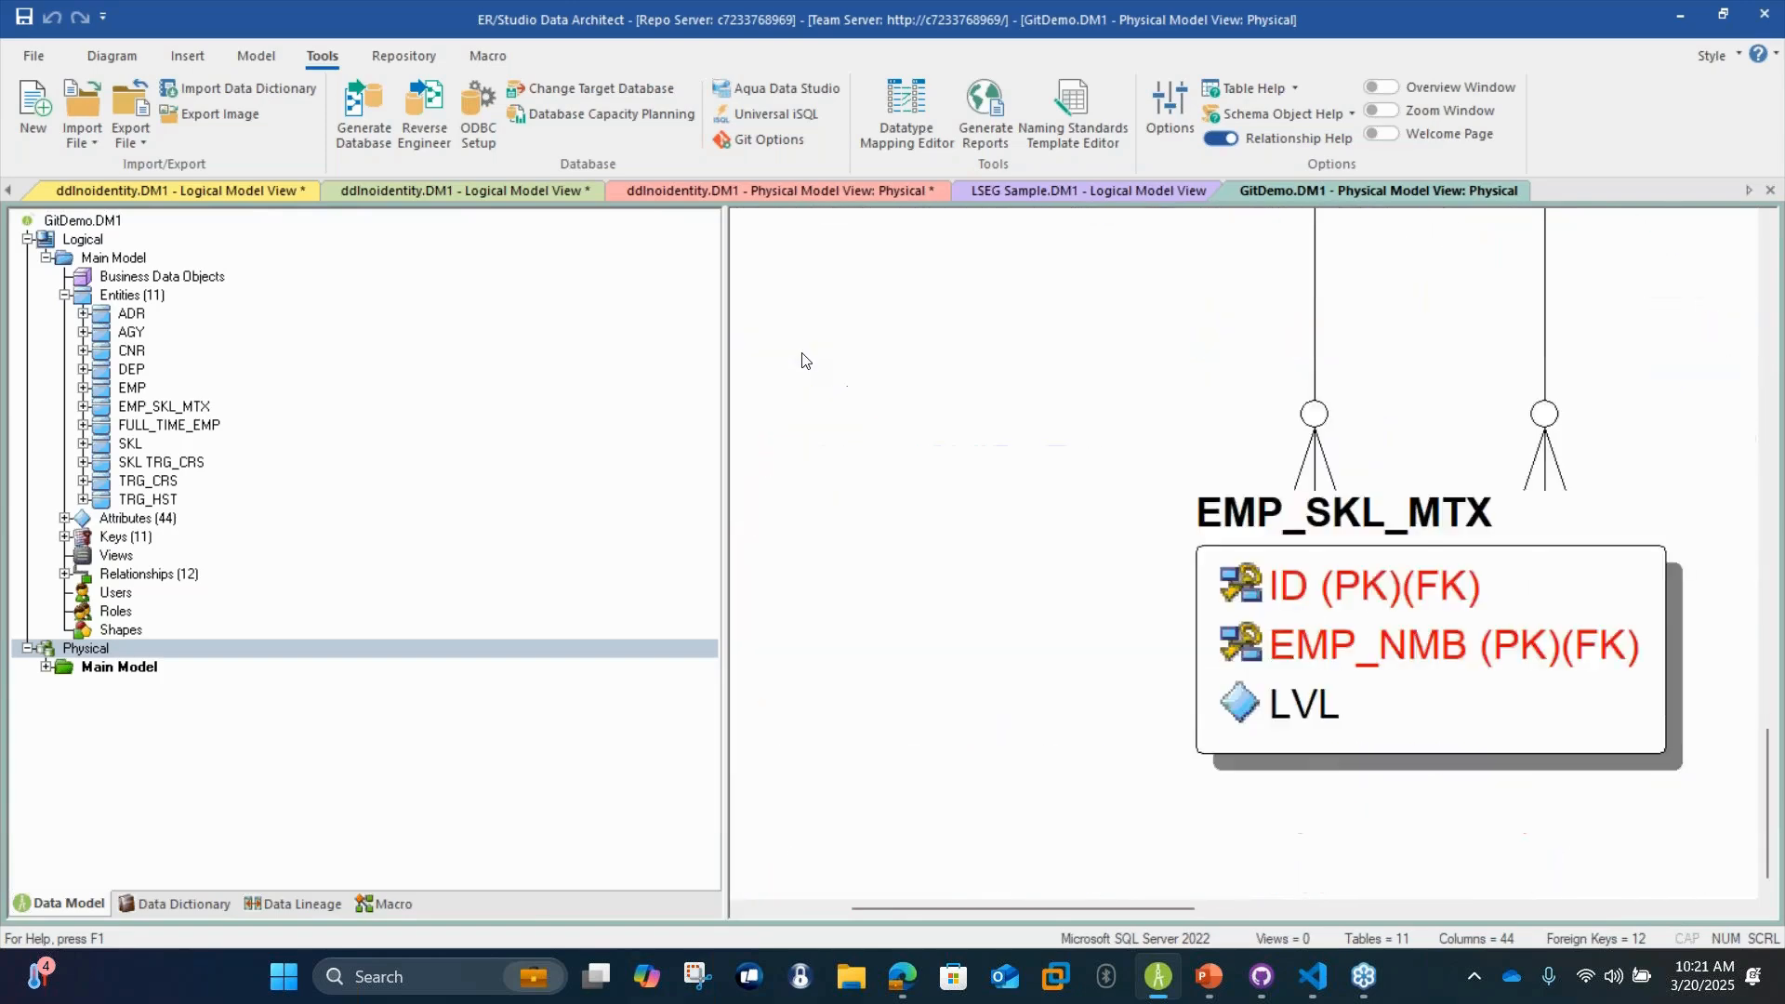
pyautogui.scroll(10, 805, 361)
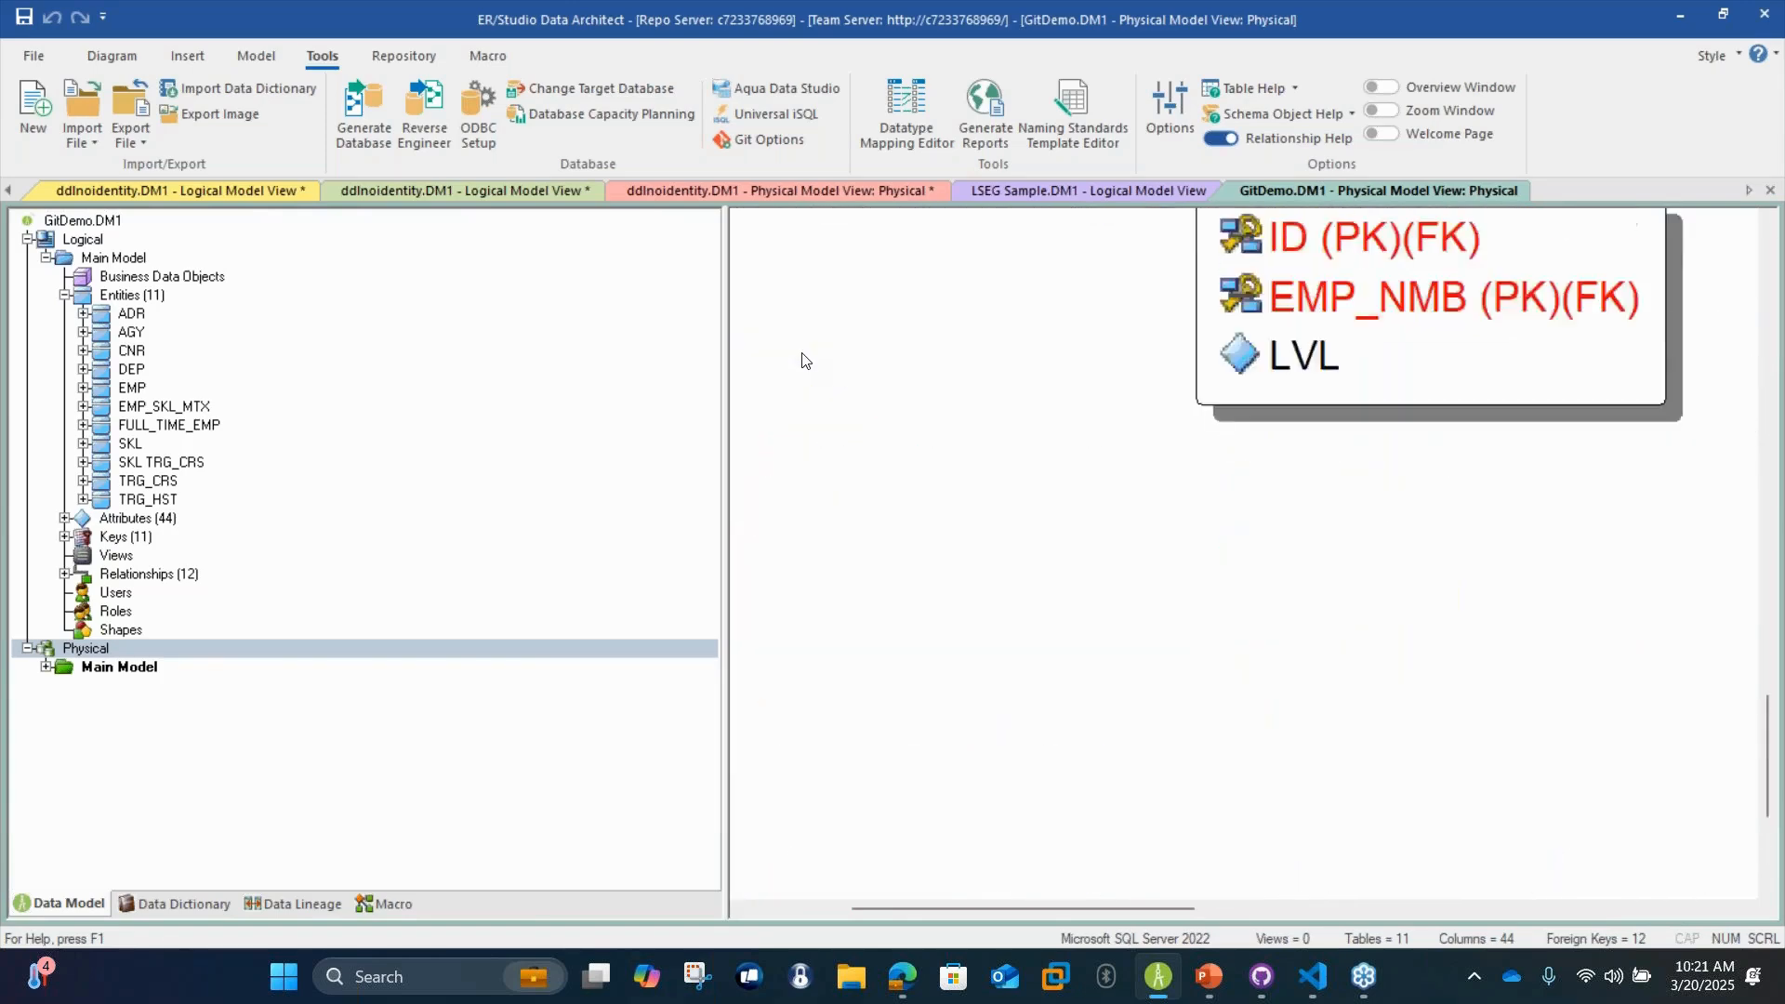
pyautogui.scroll(8, 805, 360)
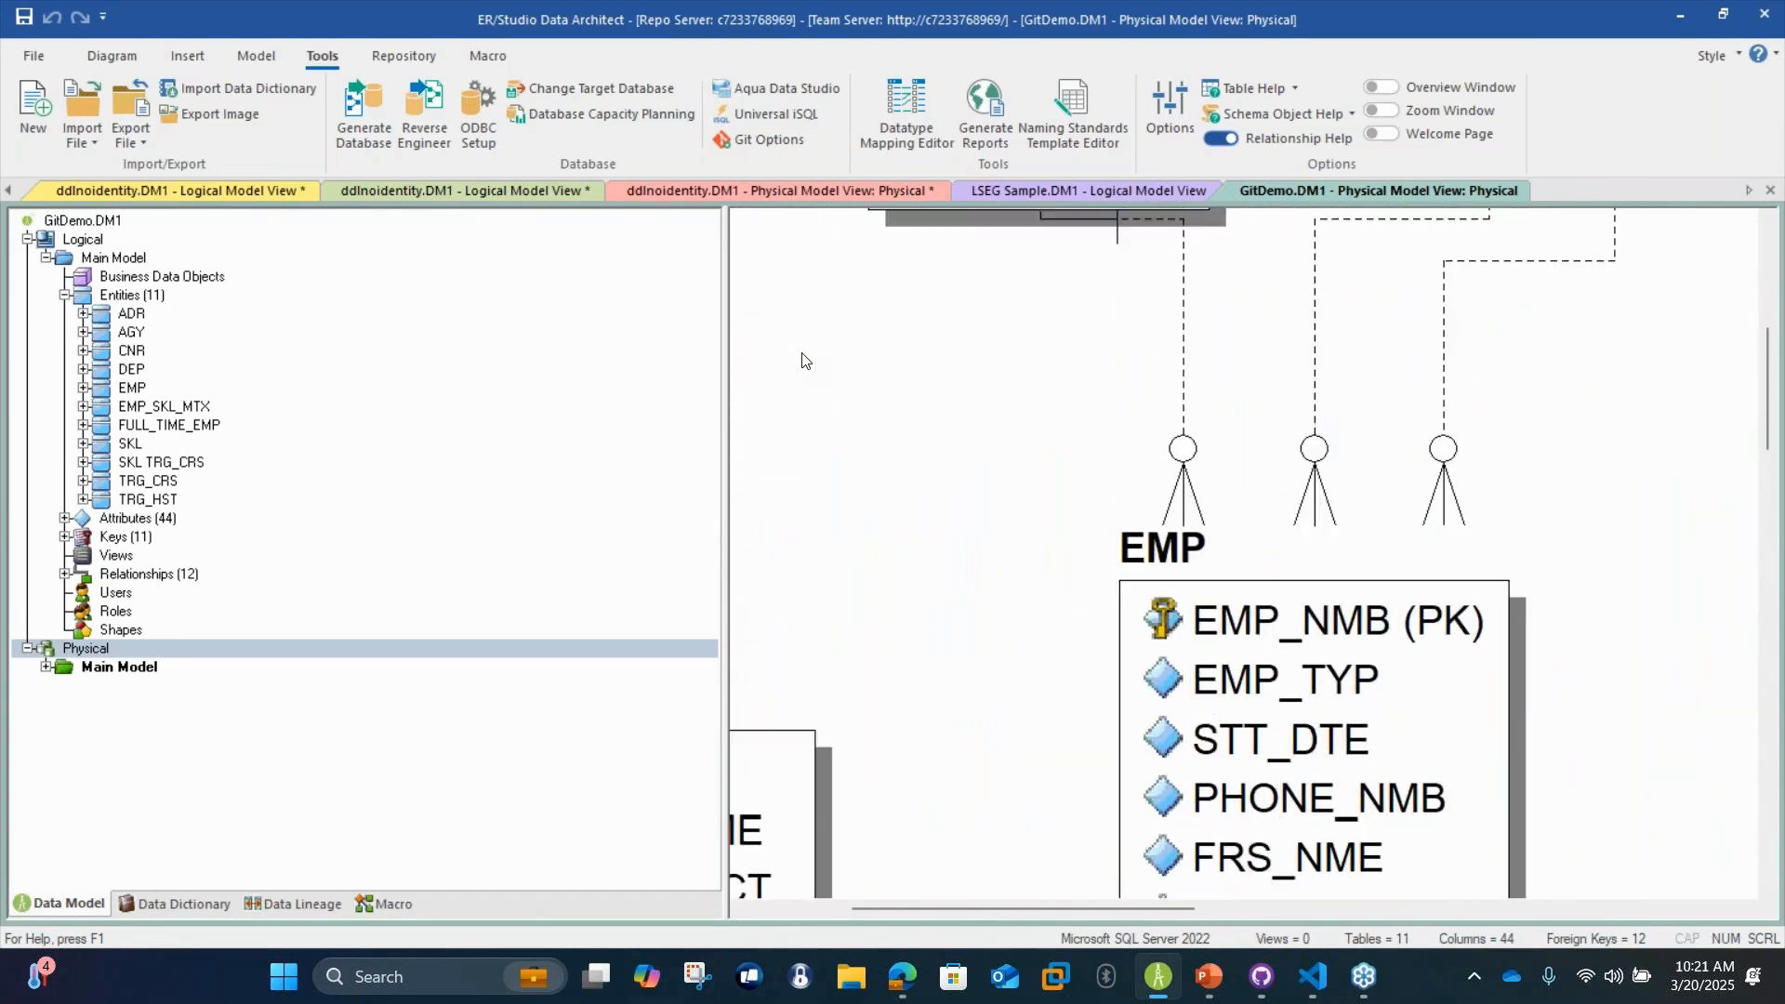
pyautogui.doubleClick(141, 262)
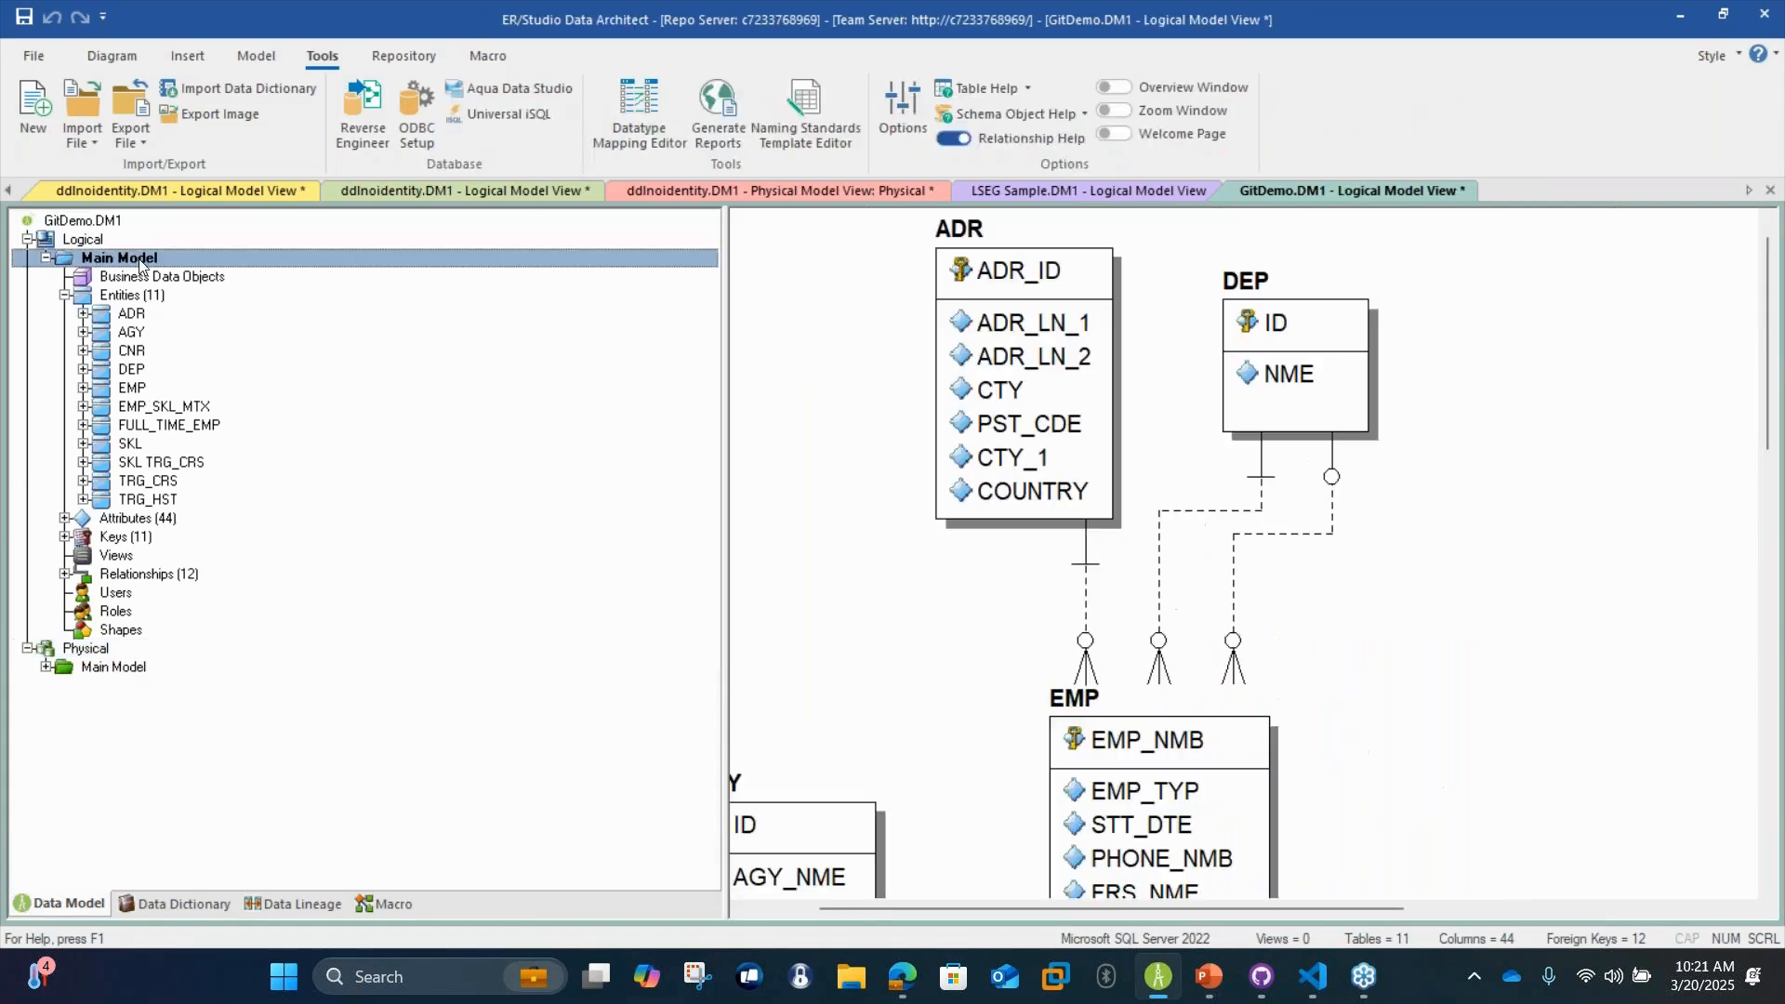
pyautogui.doubleClick(114, 666)
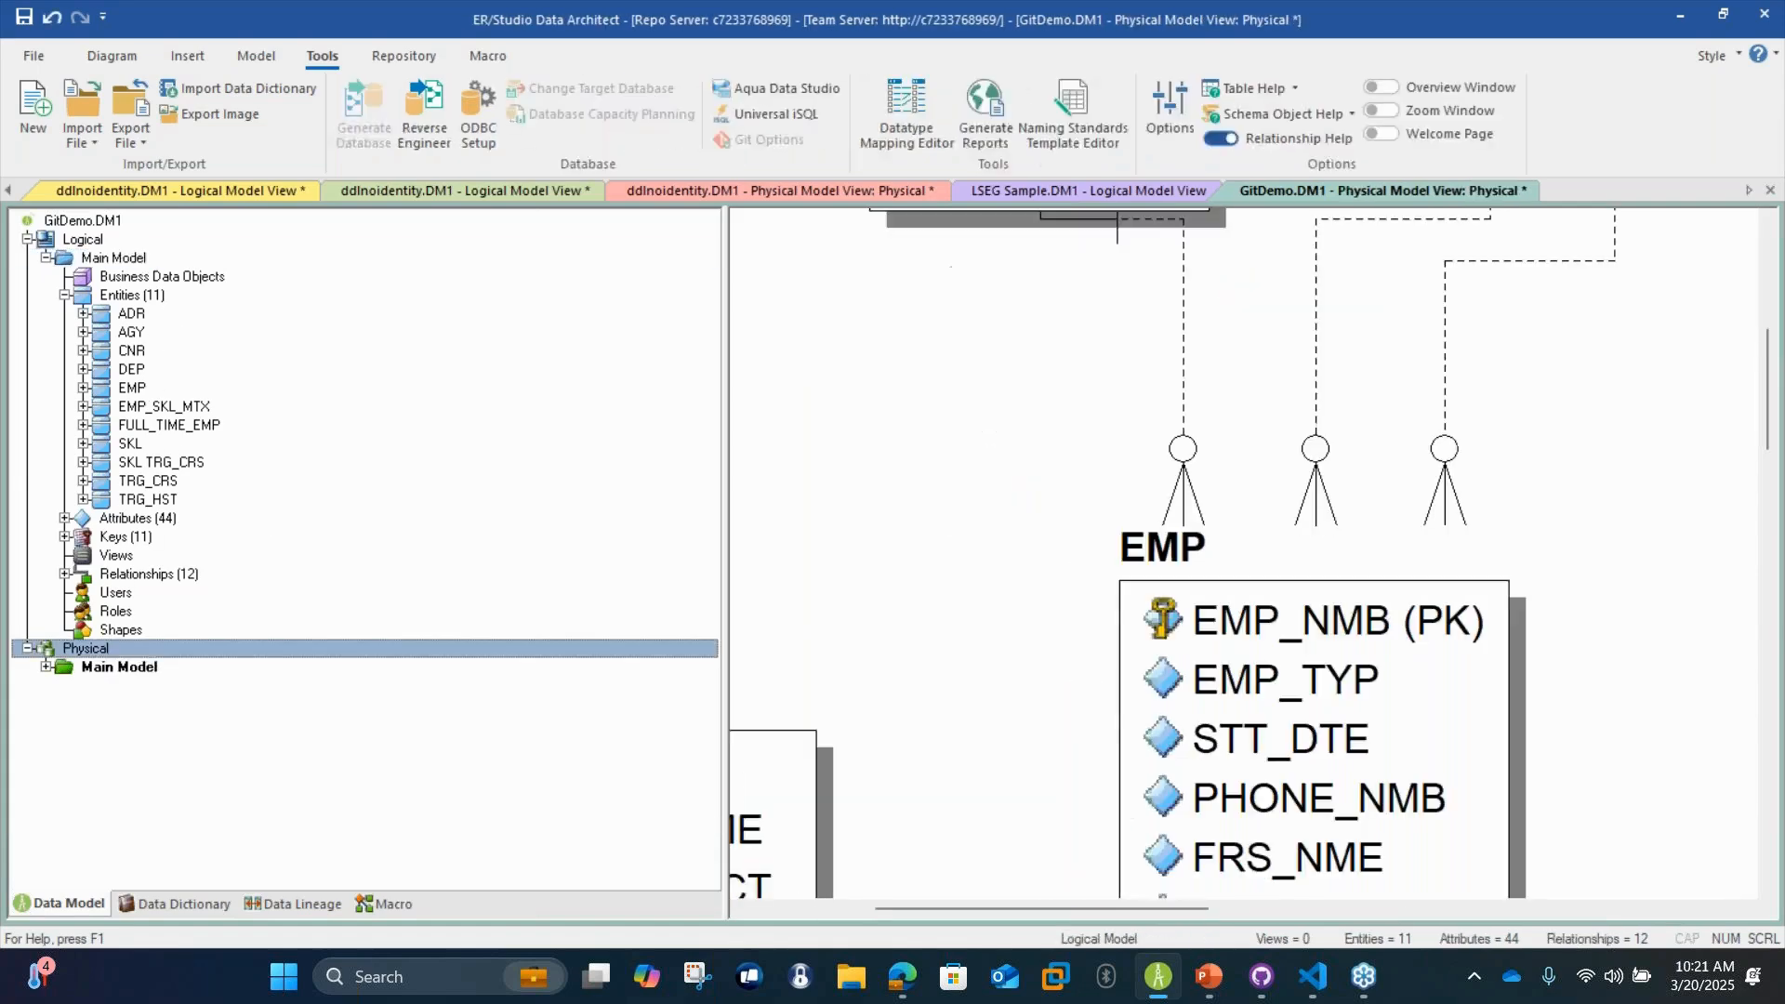
# Start the Compare and Merge Utility on the Physical model and choose a live database as the comparison target
pyautogui.rightClick(114, 648)
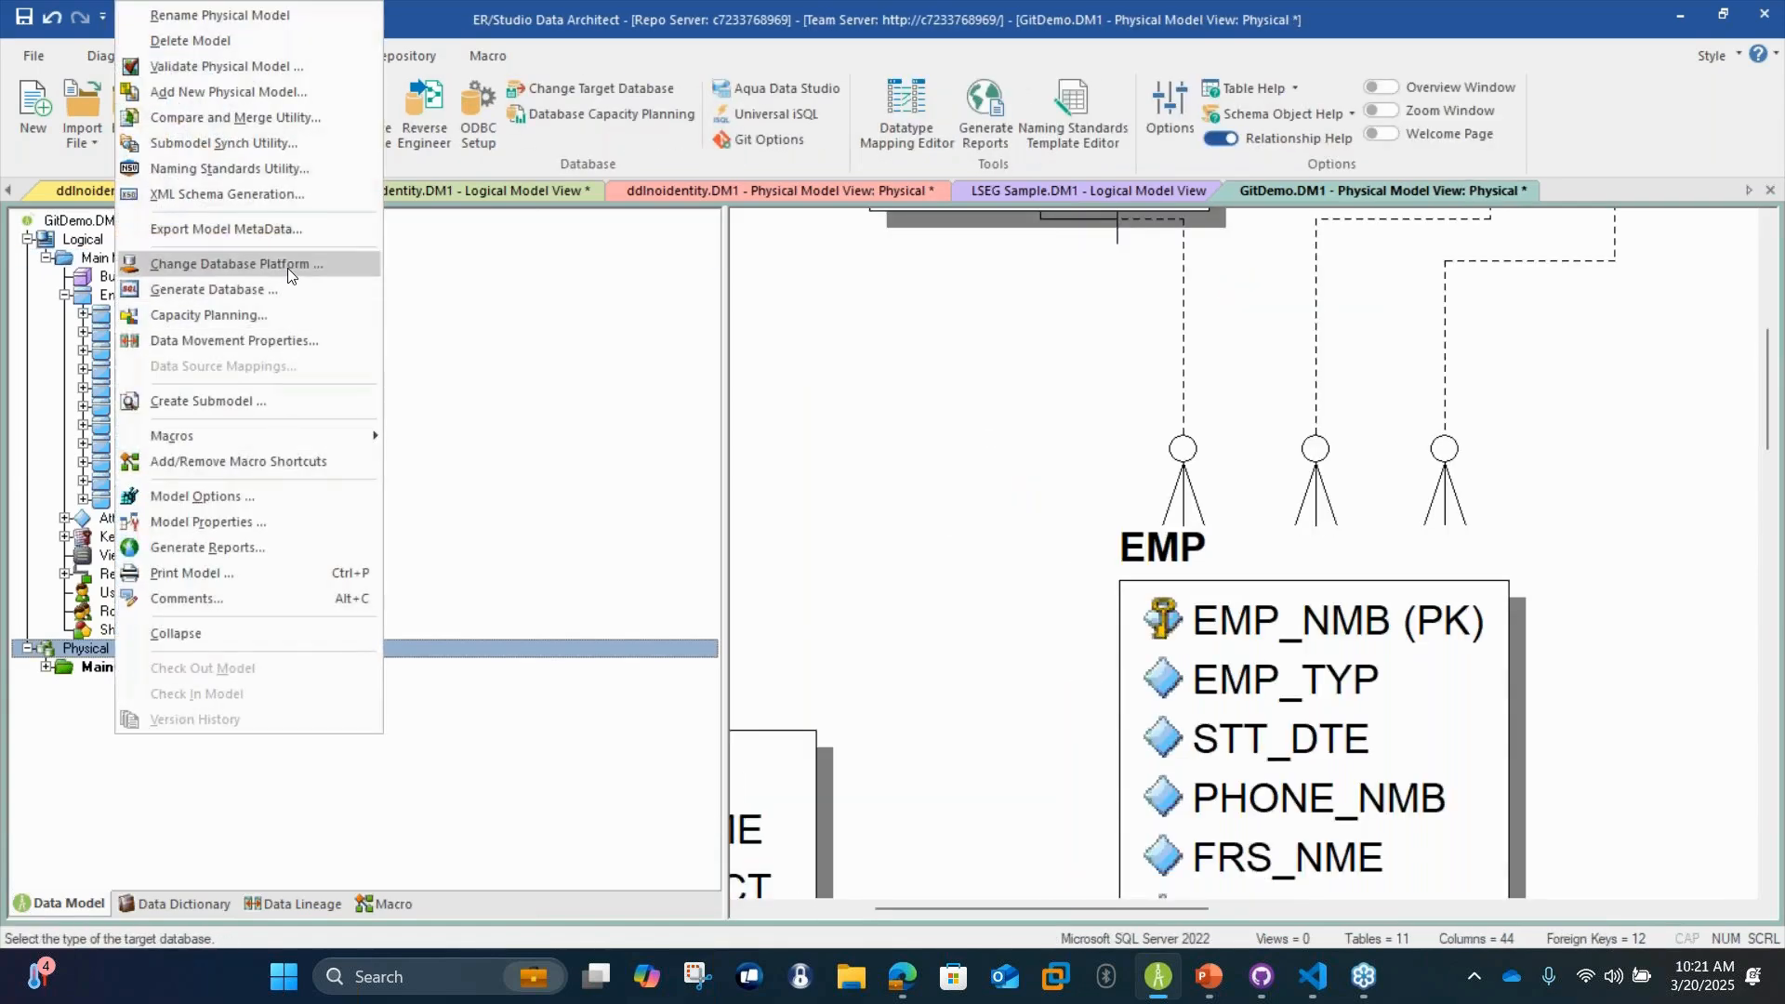
pyautogui.click(279, 117)
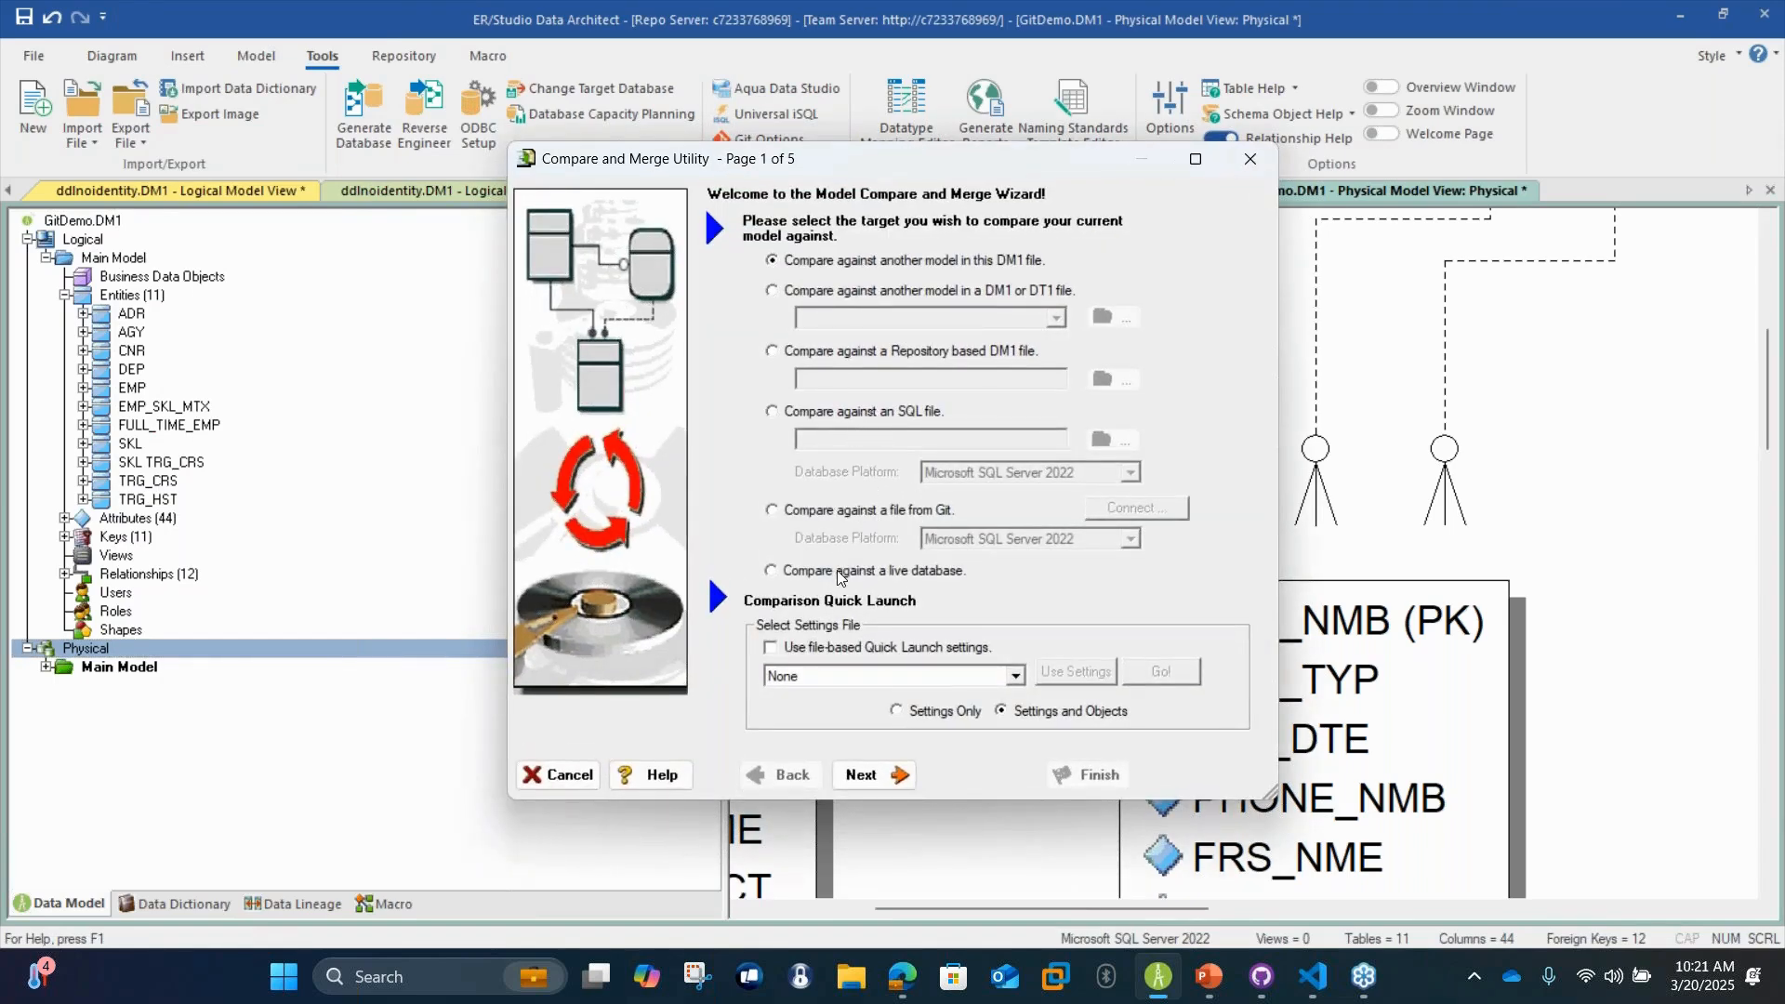
pyautogui.click(884, 513)
pyautogui.click(927, 574)
pyautogui.click(863, 774)
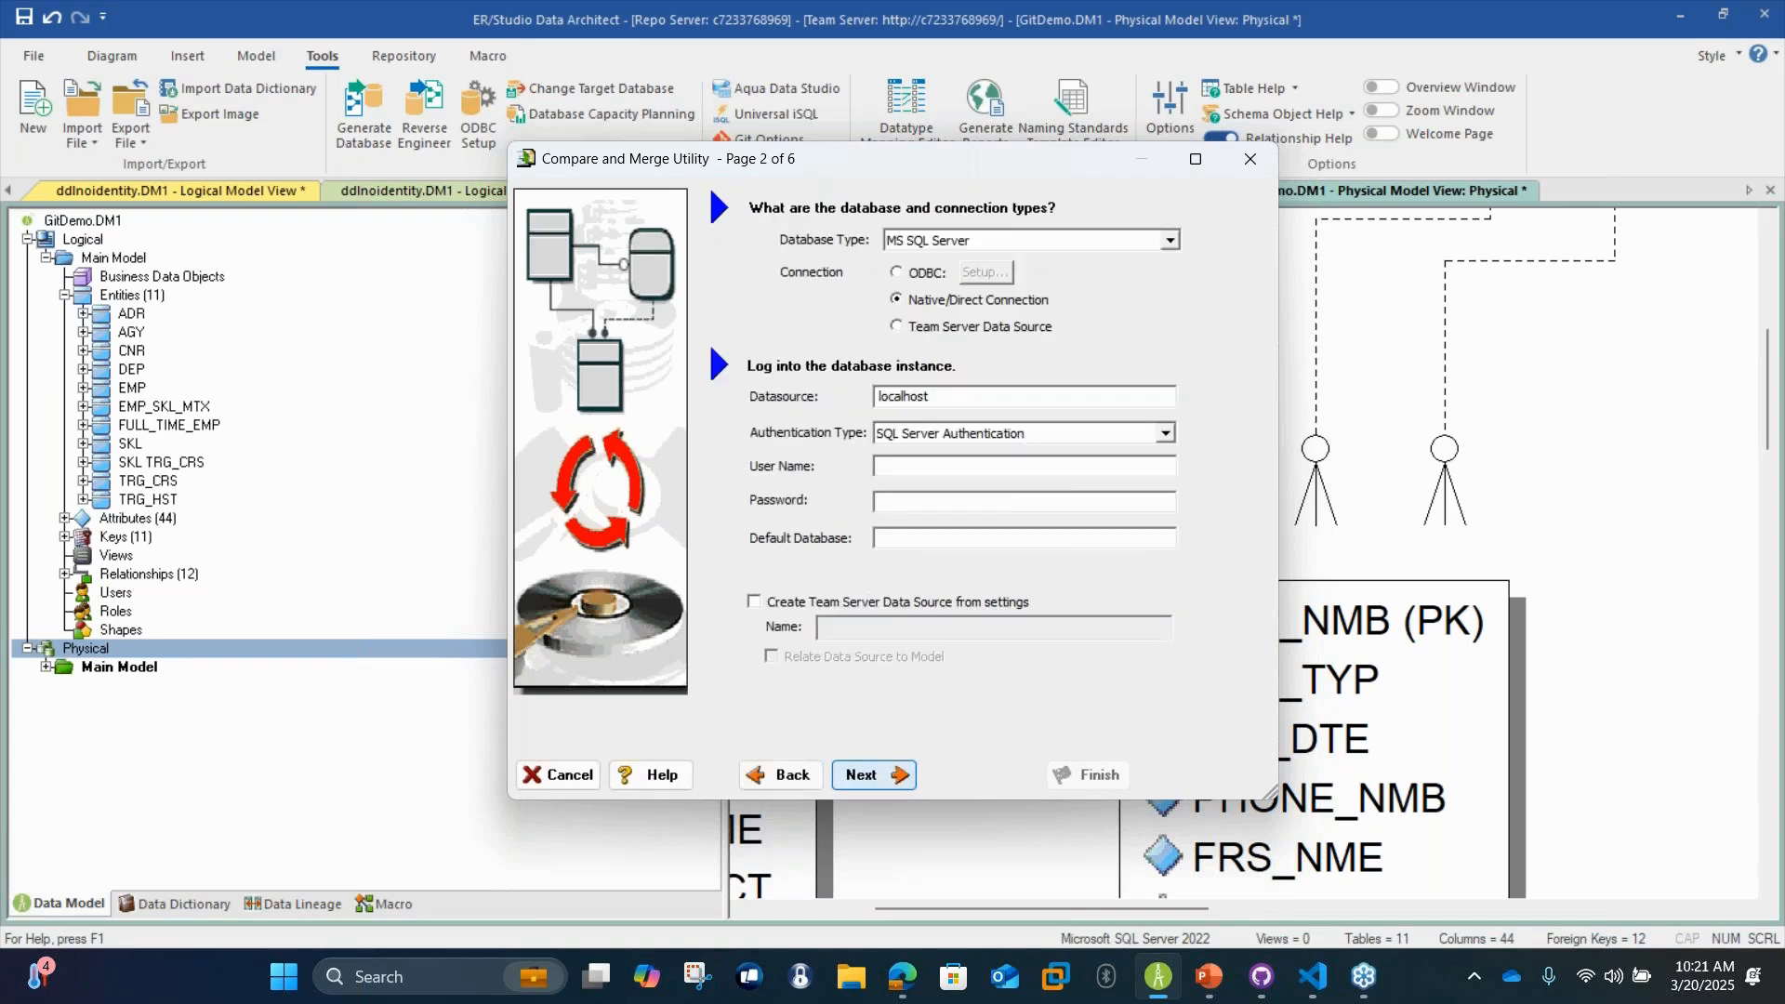
# Connect to the MS SQL Server instance on localhost with Windows Authentication
pyautogui.click(1044, 434)
pyautogui.click(1025, 532)
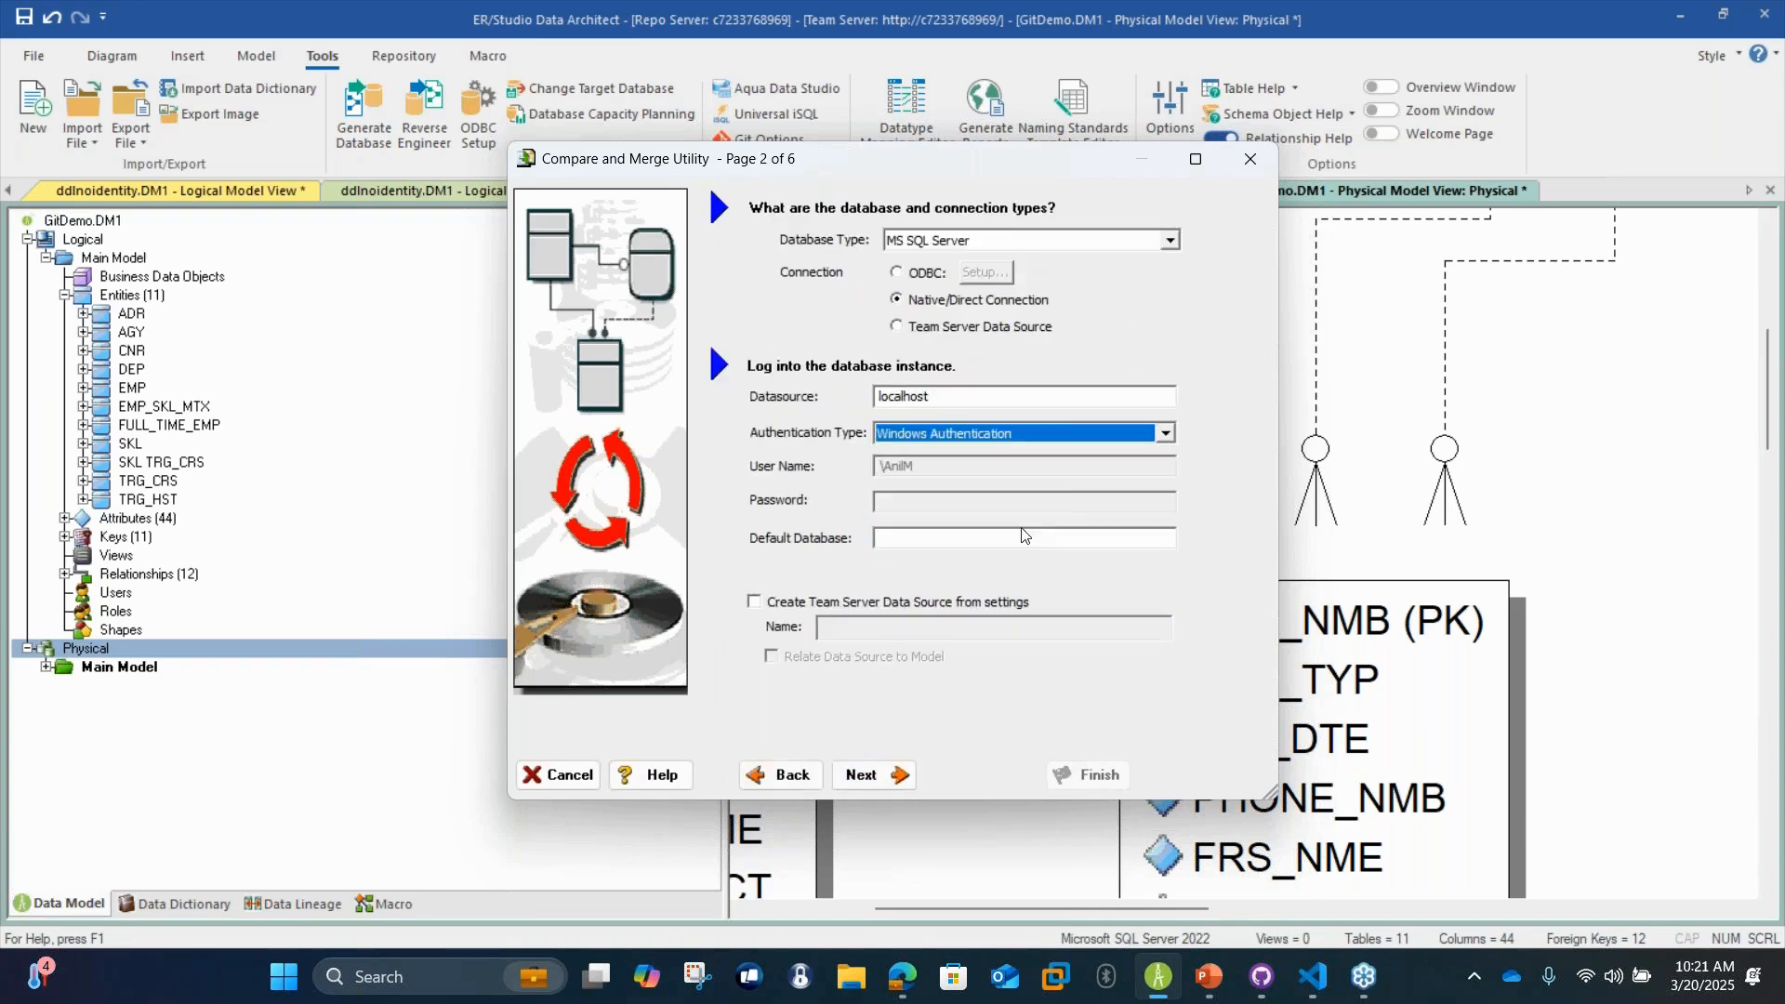
pyautogui.click(884, 771)
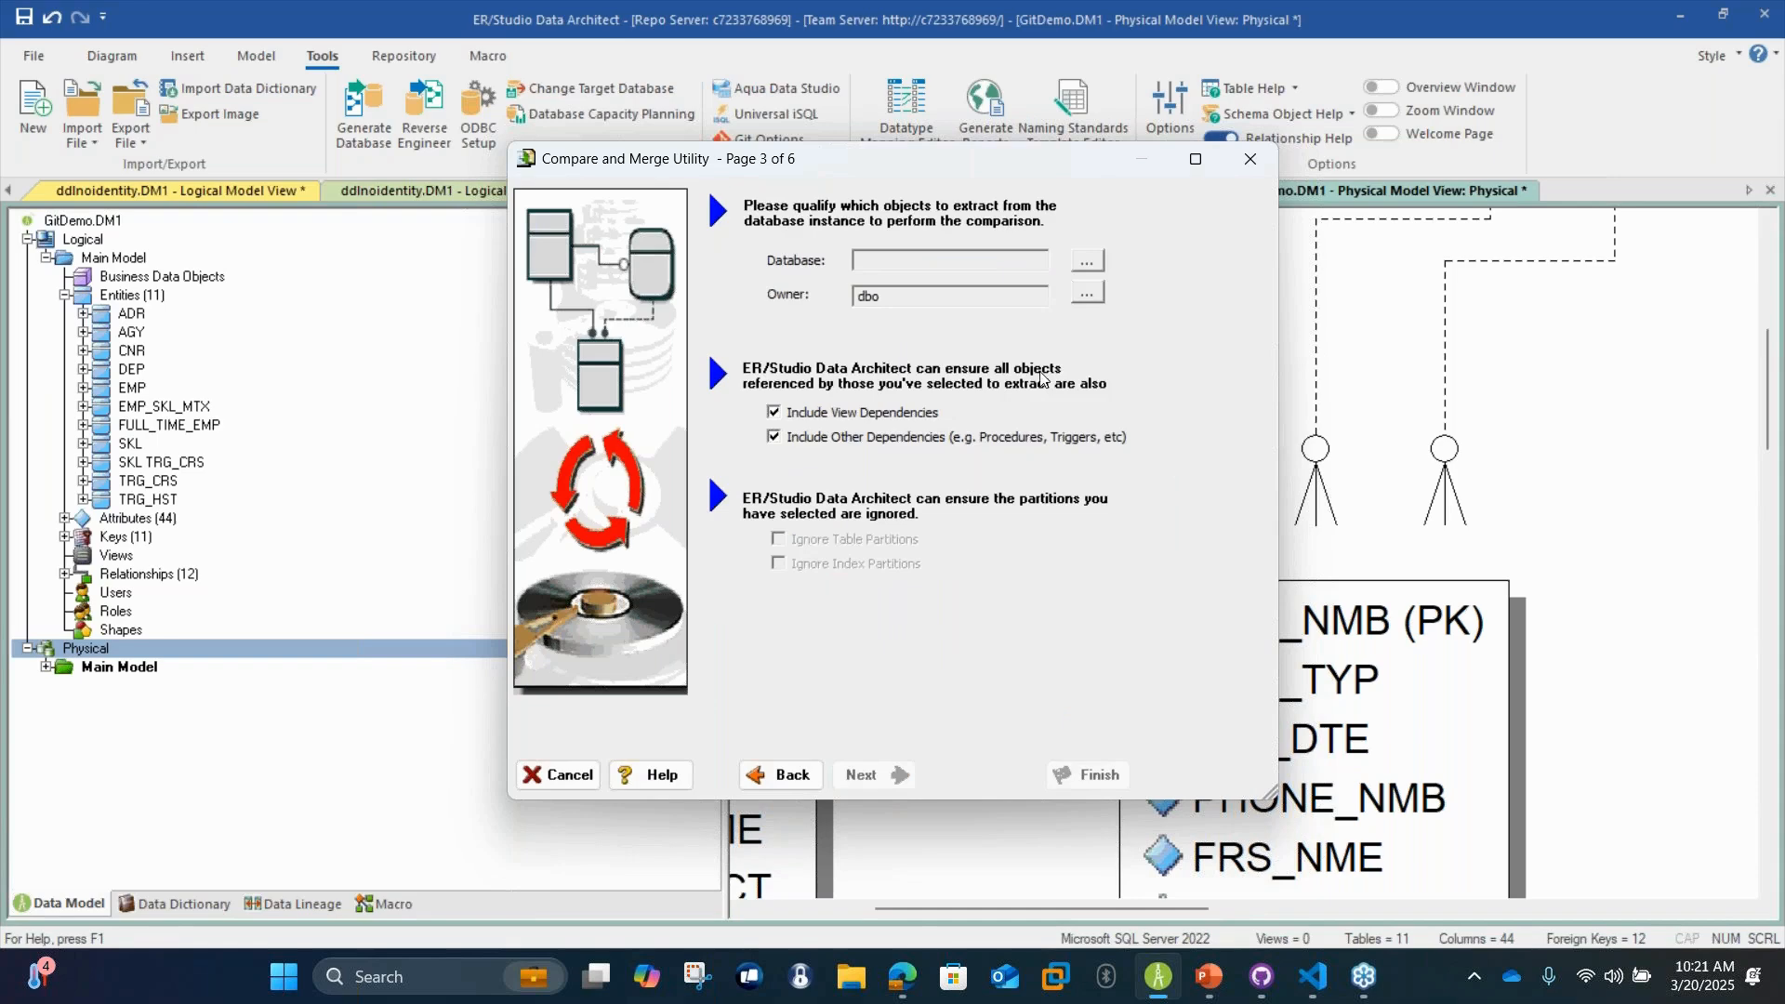
# Select TRNG_DB as the database to compare against and accept the default comparison options
pyautogui.click(1090, 260)
pyautogui.doubleClick(758, 519)
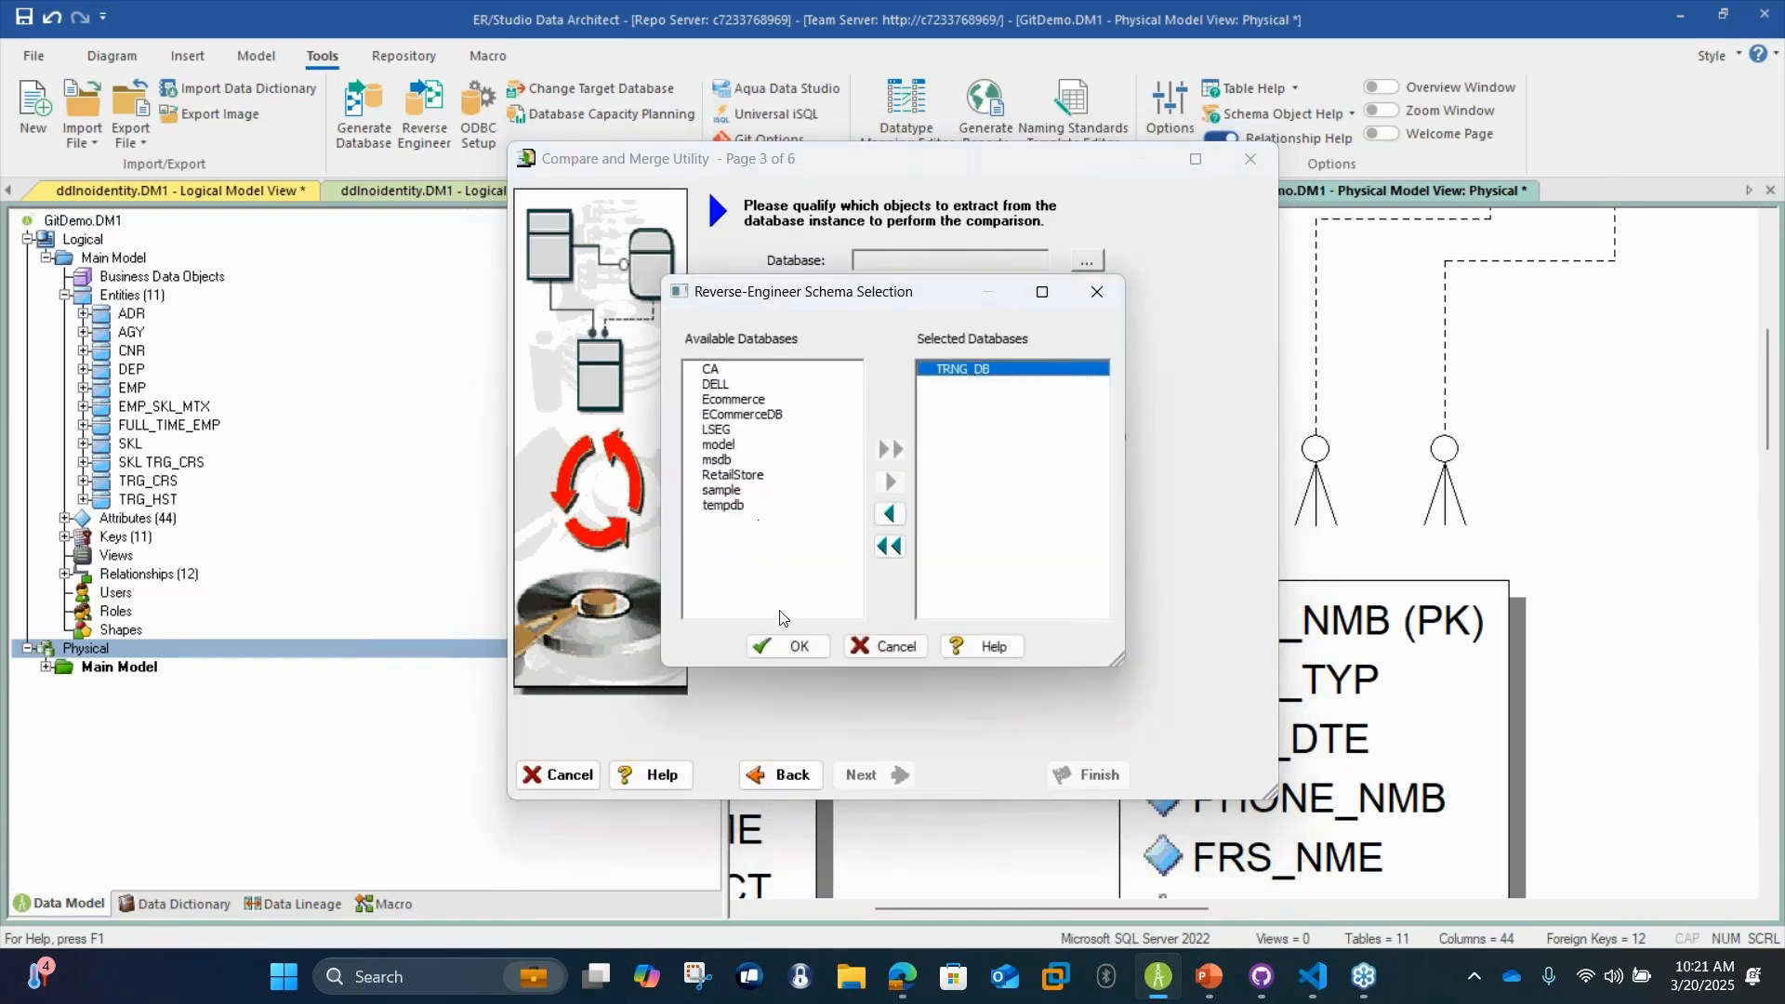
pyautogui.click(768, 641)
pyautogui.click(895, 765)
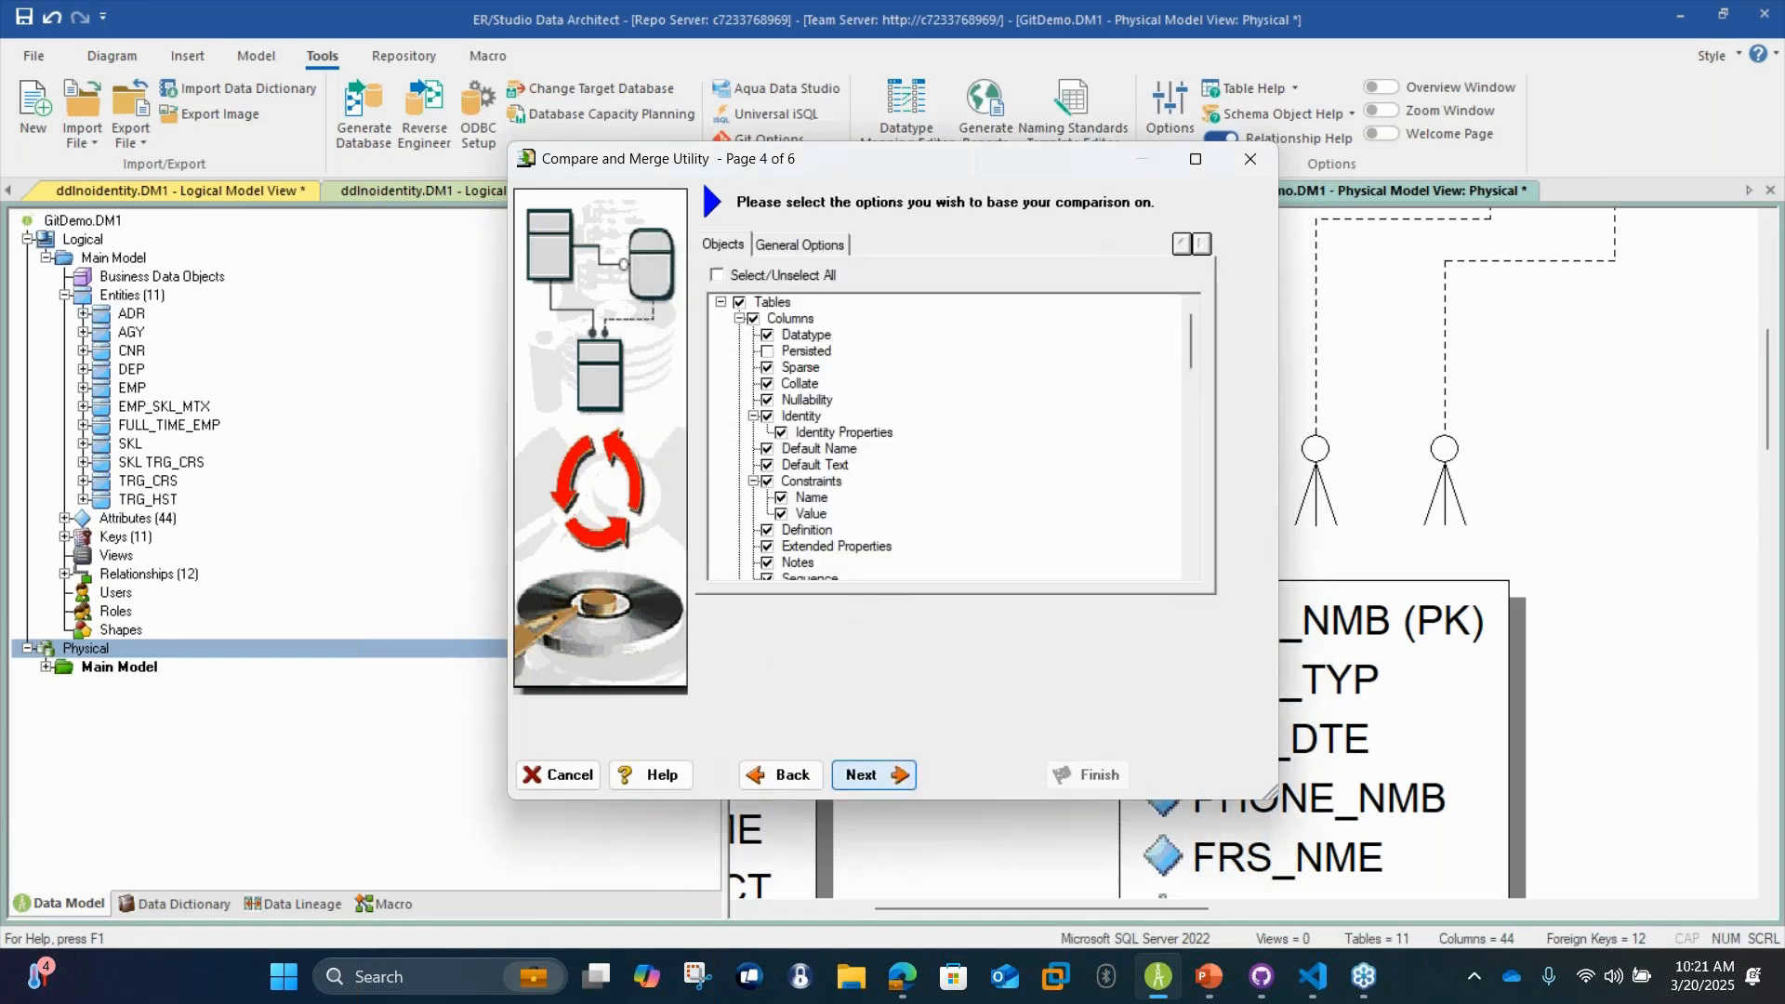
pyautogui.click(866, 770)
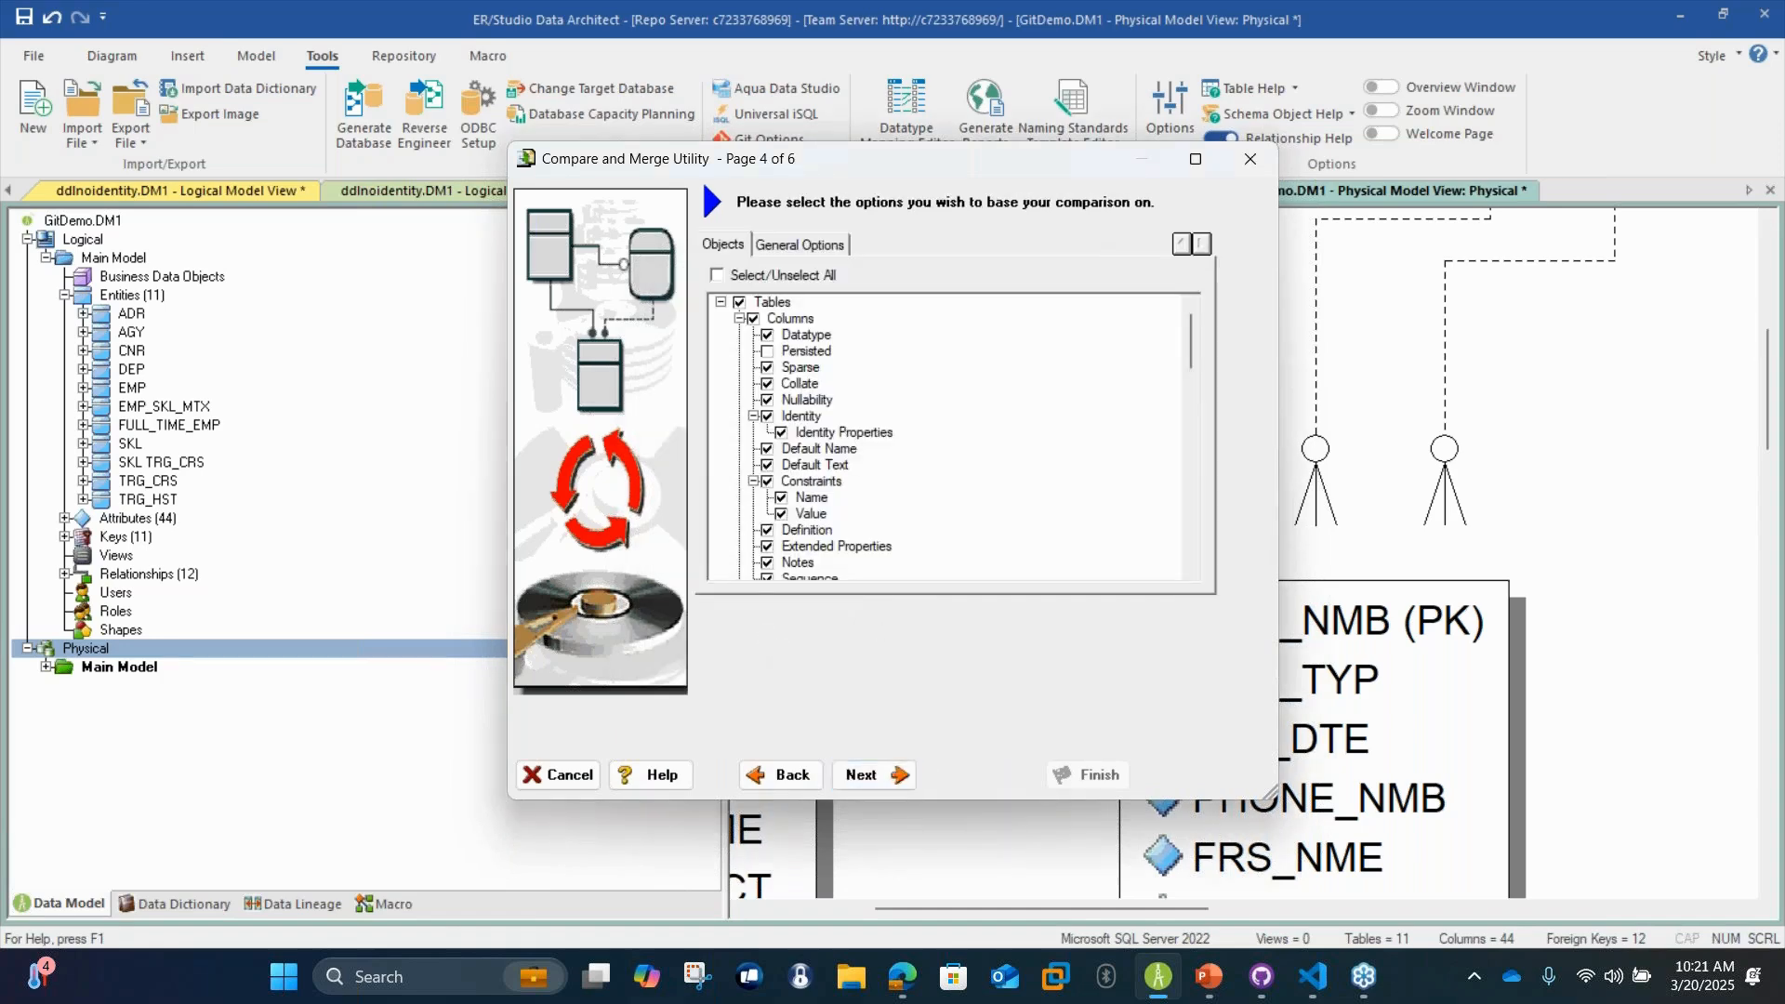
# Limit the comparison to the ADR table in both the current model and the target database, and run it
pyautogui.click(755, 314)
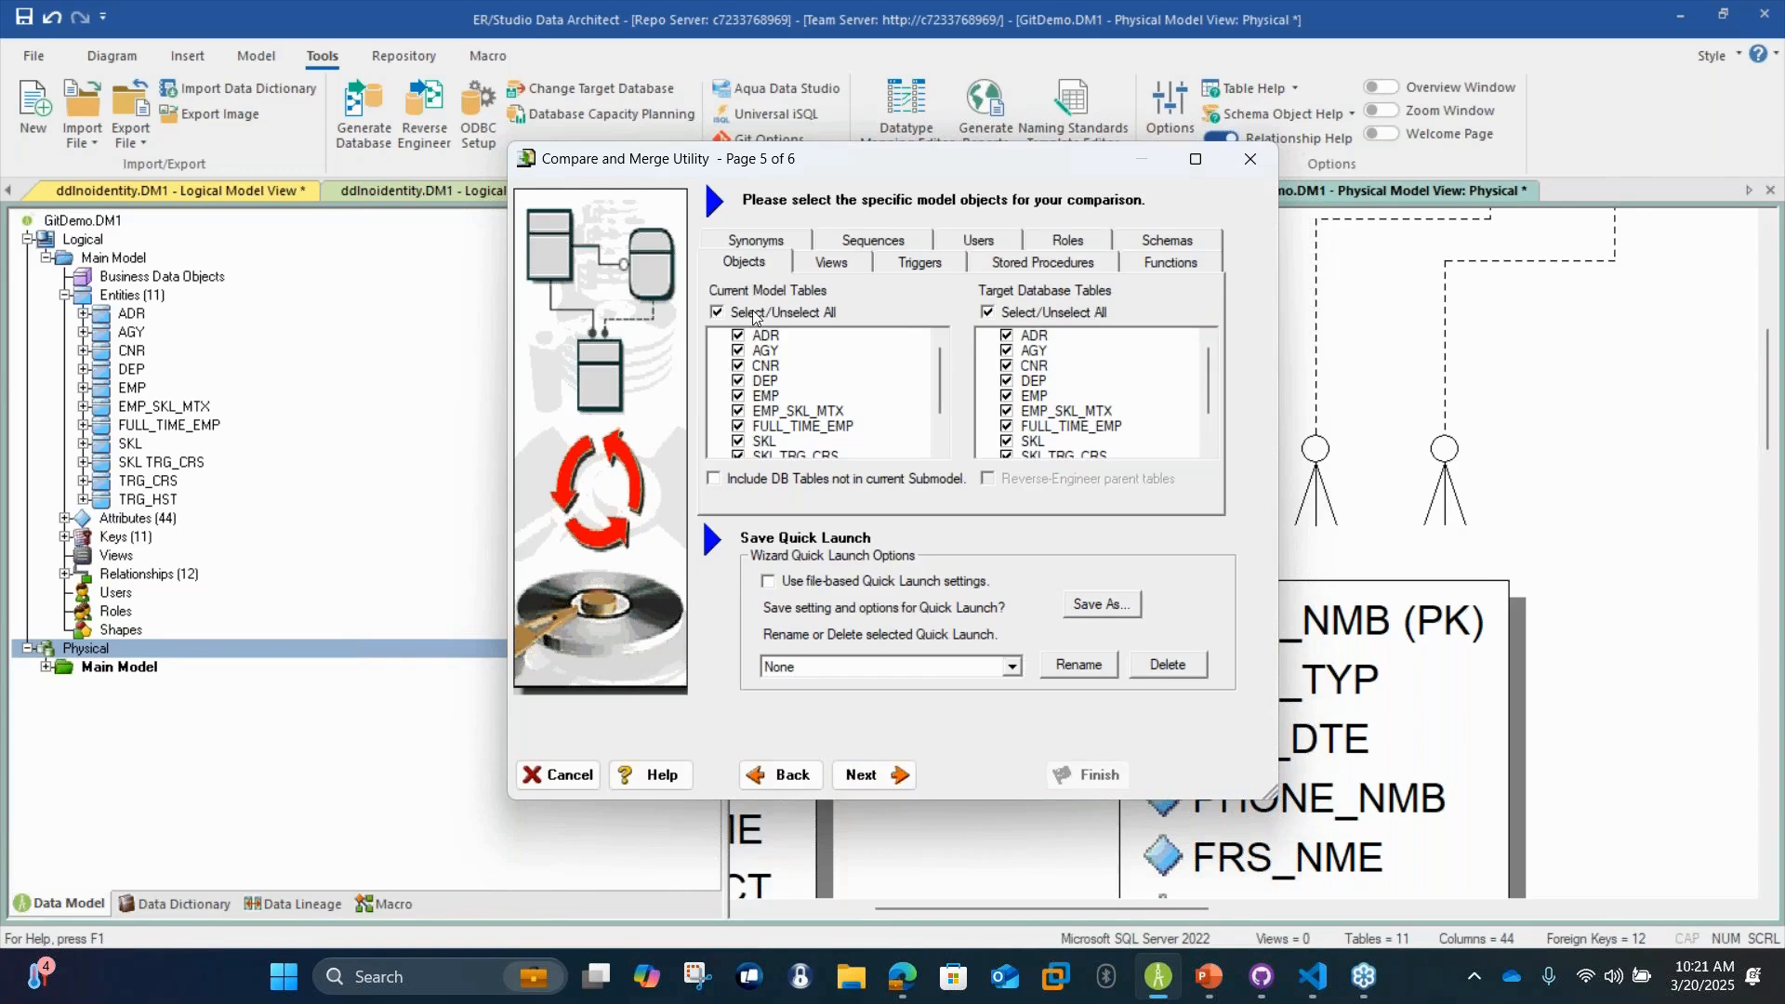
pyautogui.click(1009, 318)
pyautogui.click(1008, 337)
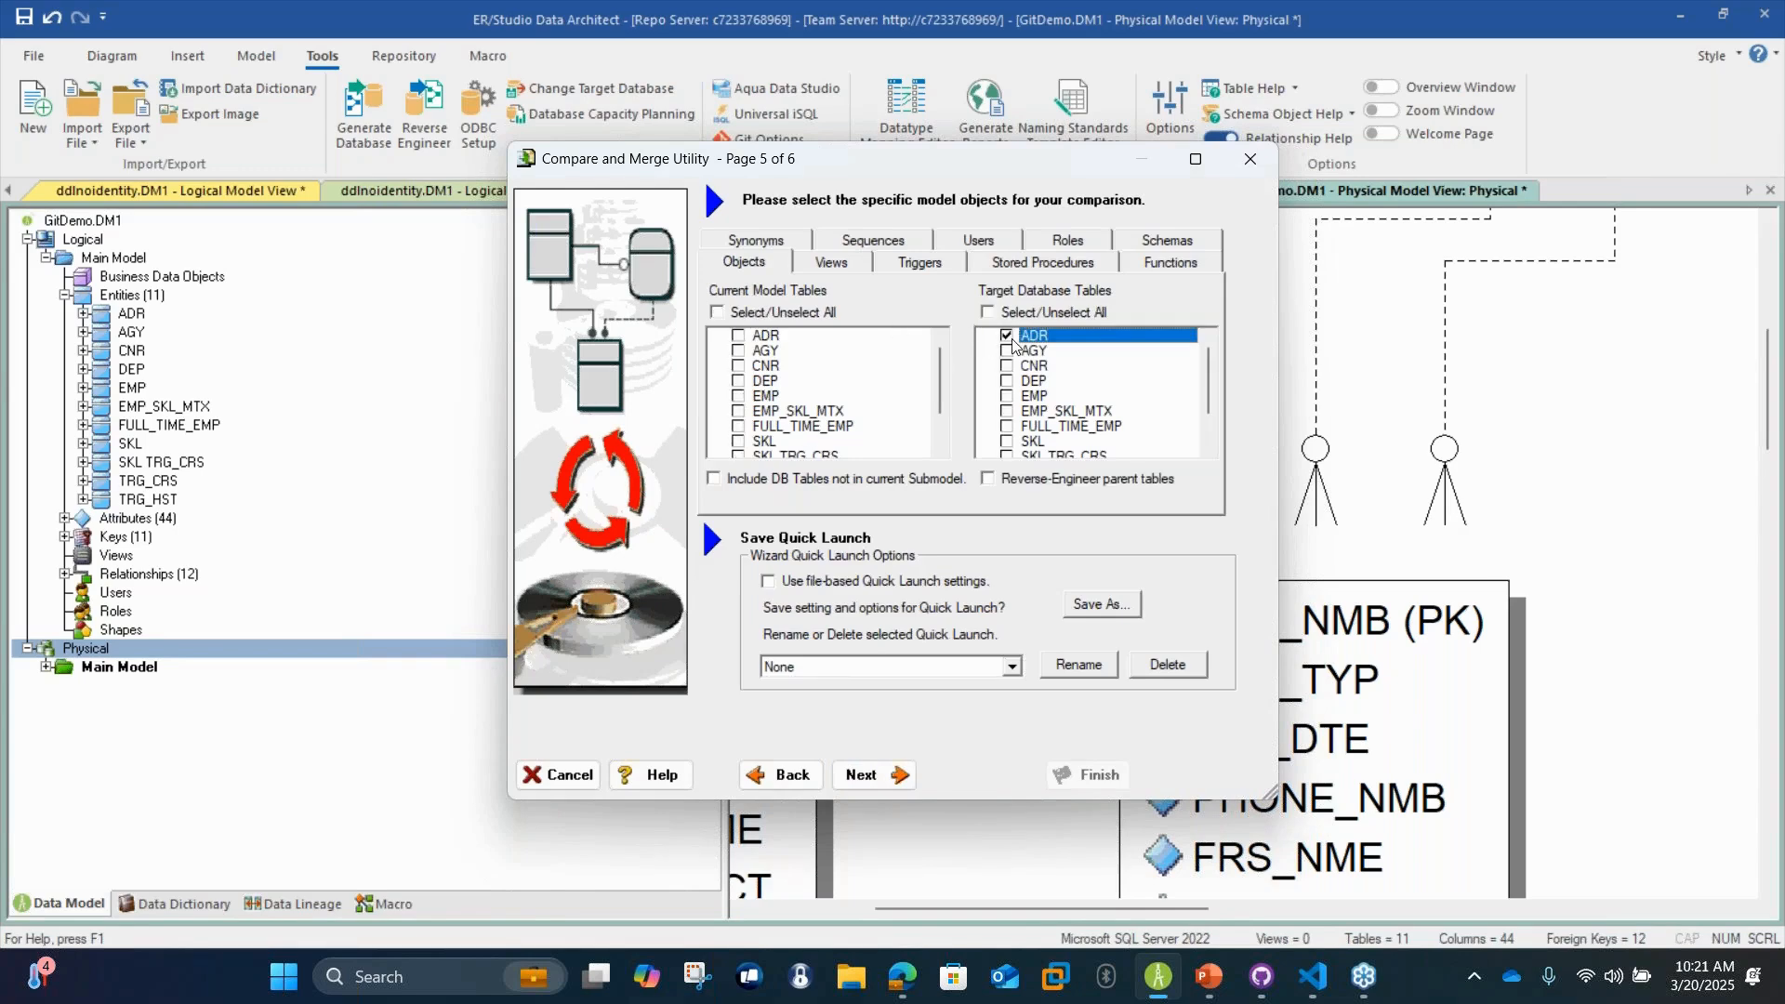
pyautogui.click(743, 337)
pyautogui.click(872, 773)
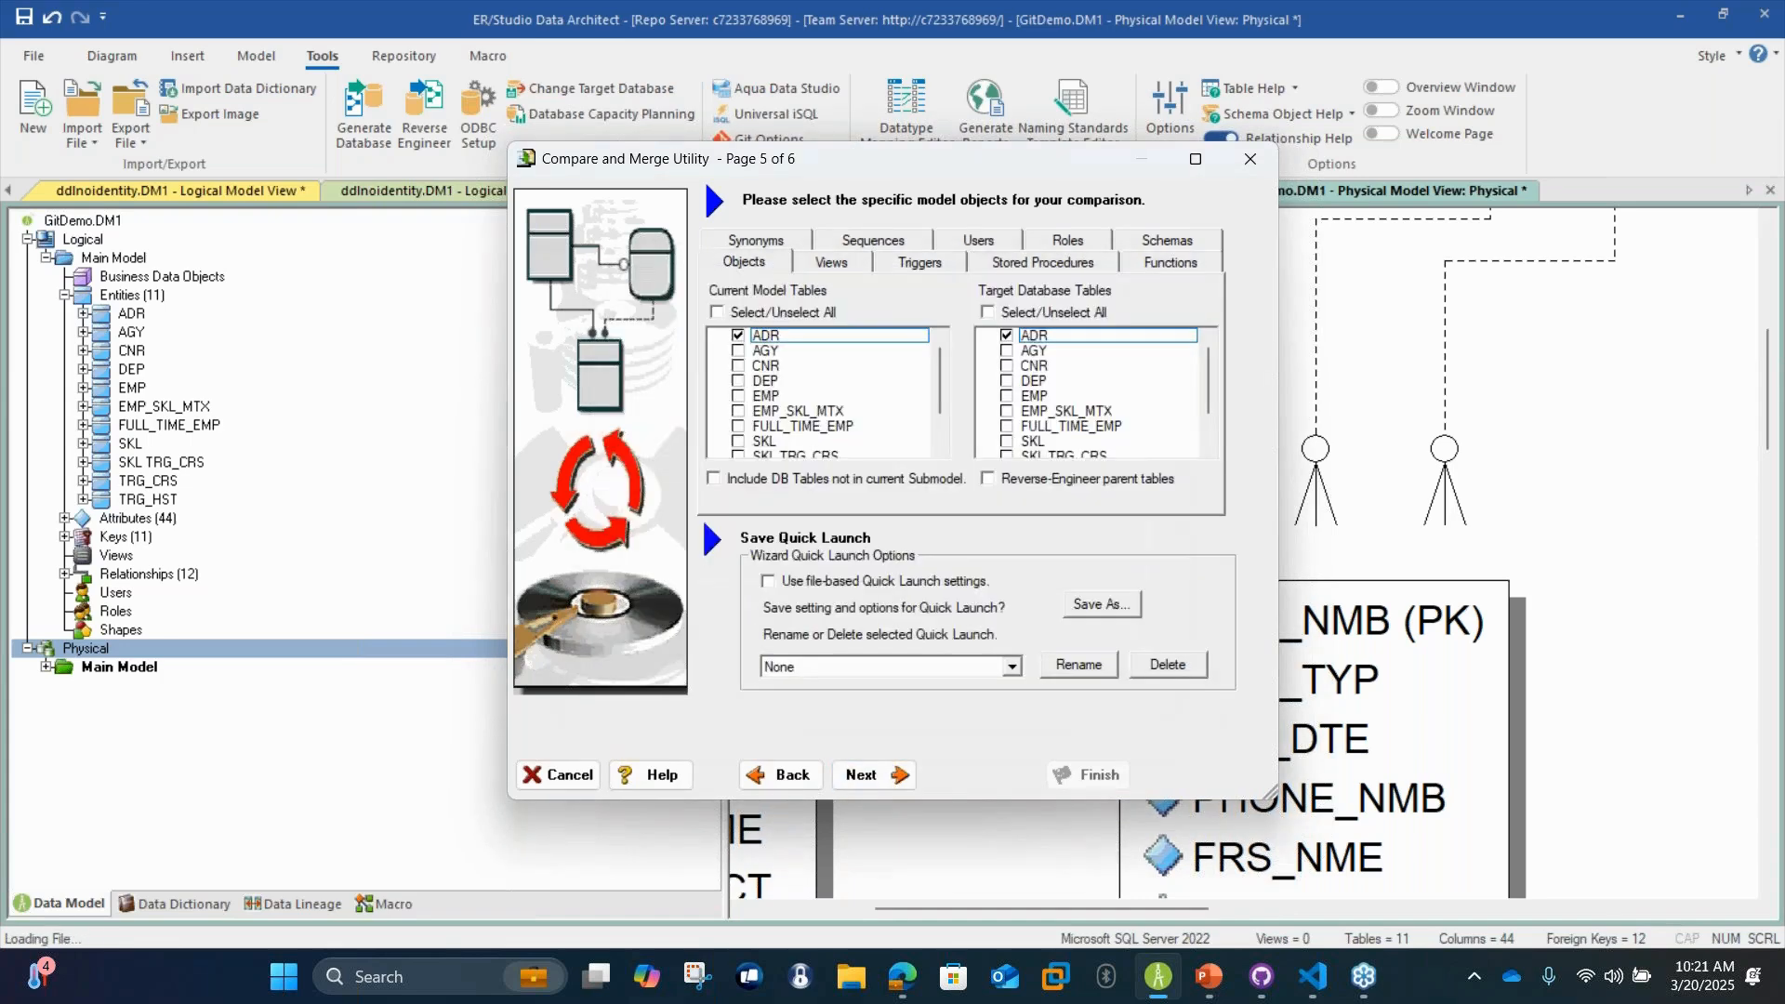
# Expand the ADR table's column differences and set the COUNTRY column's resolution to Merge into Target
pyautogui.click(806, 259)
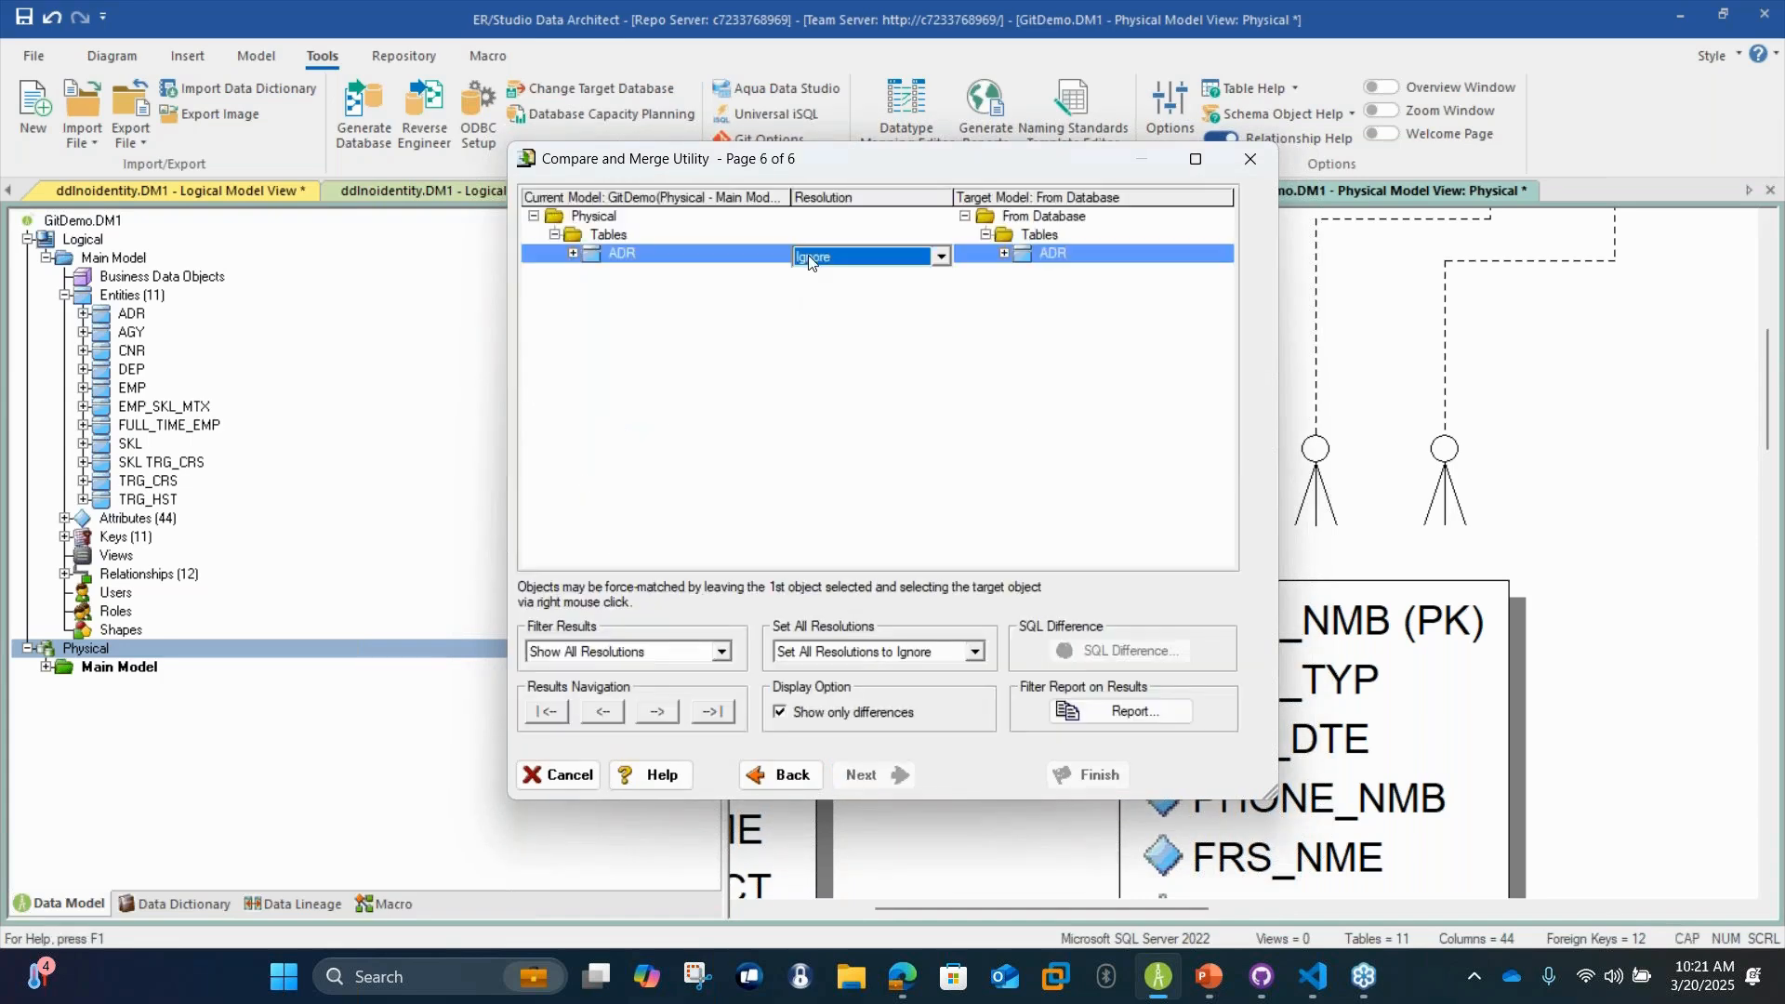
pyautogui.click(806, 260)
pyautogui.click(573, 253)
pyautogui.click(573, 254)
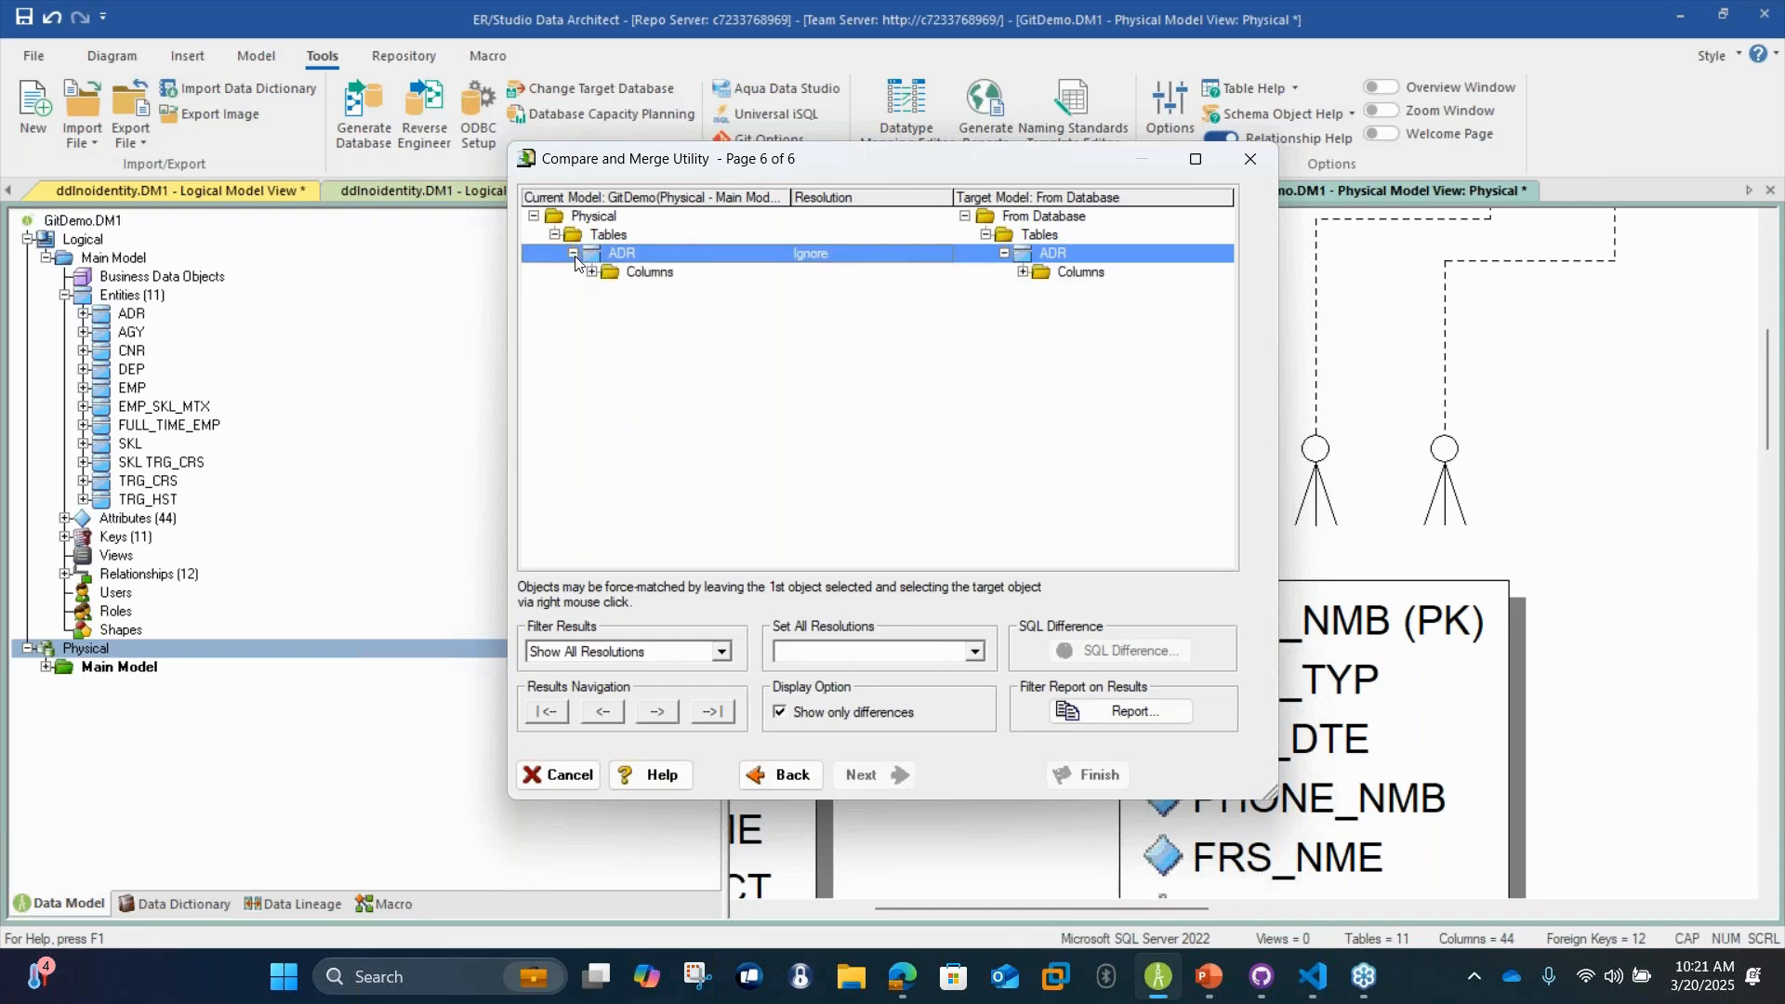
pyautogui.click(591, 272)
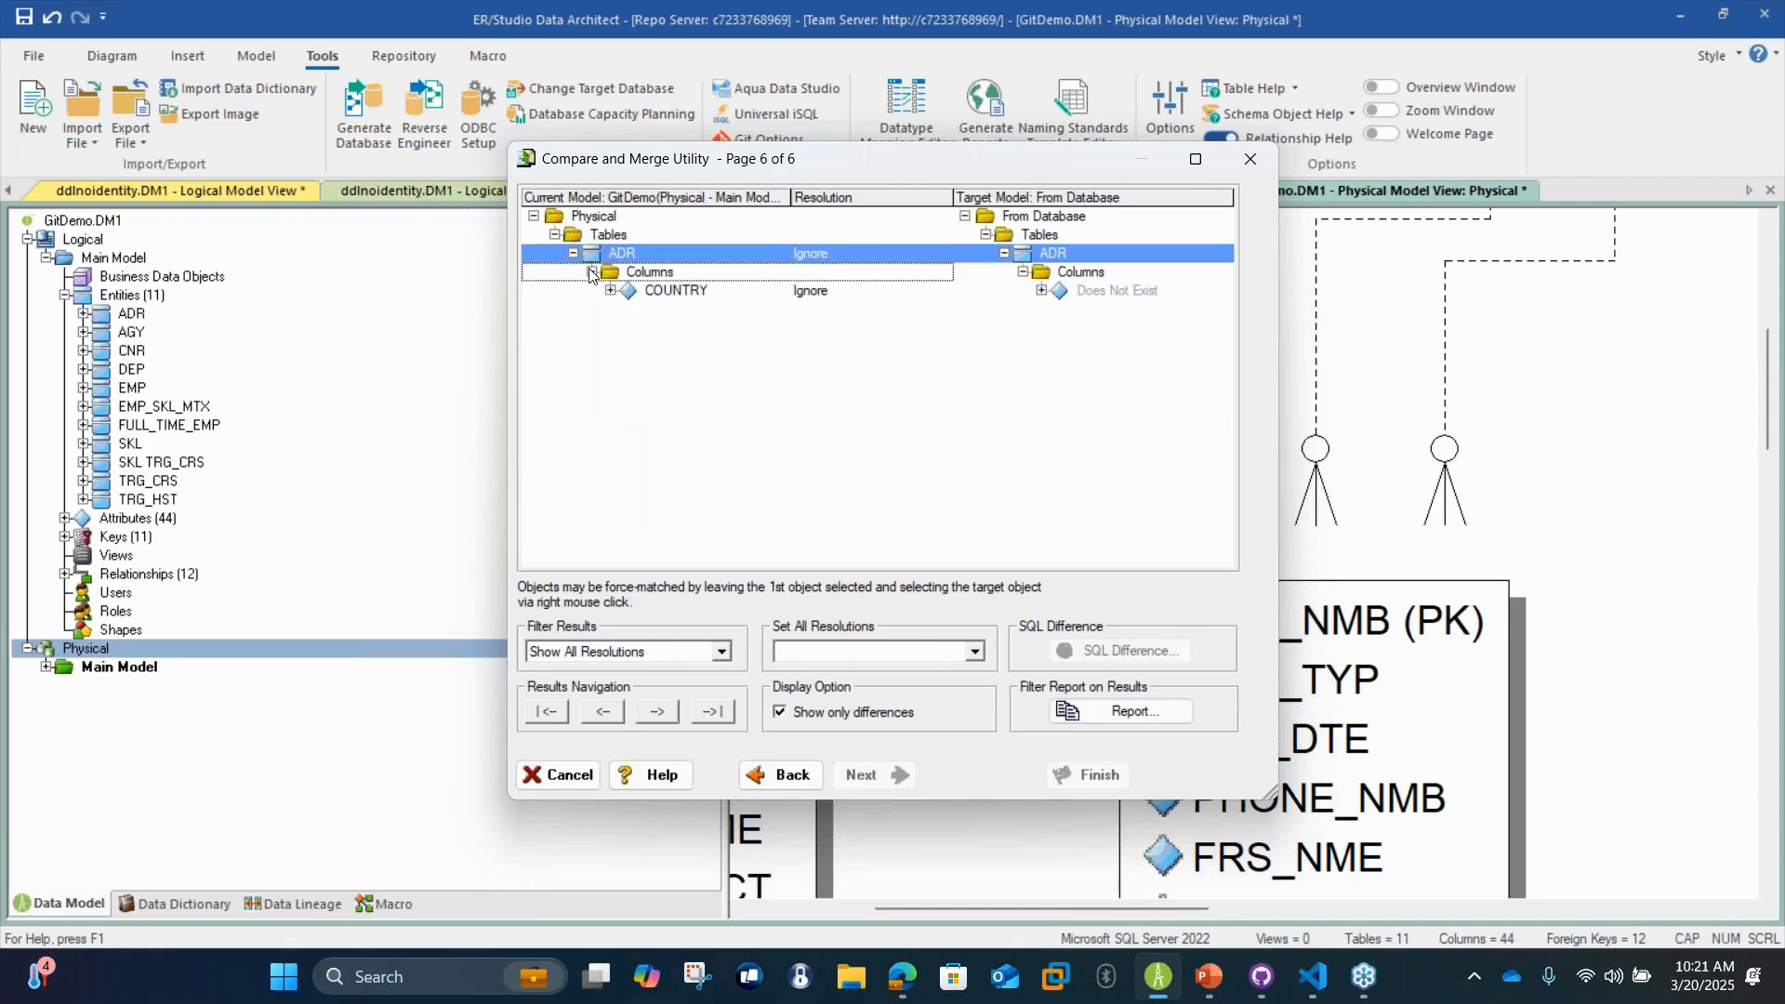
pyautogui.click(941, 296)
pyautogui.click(941, 295)
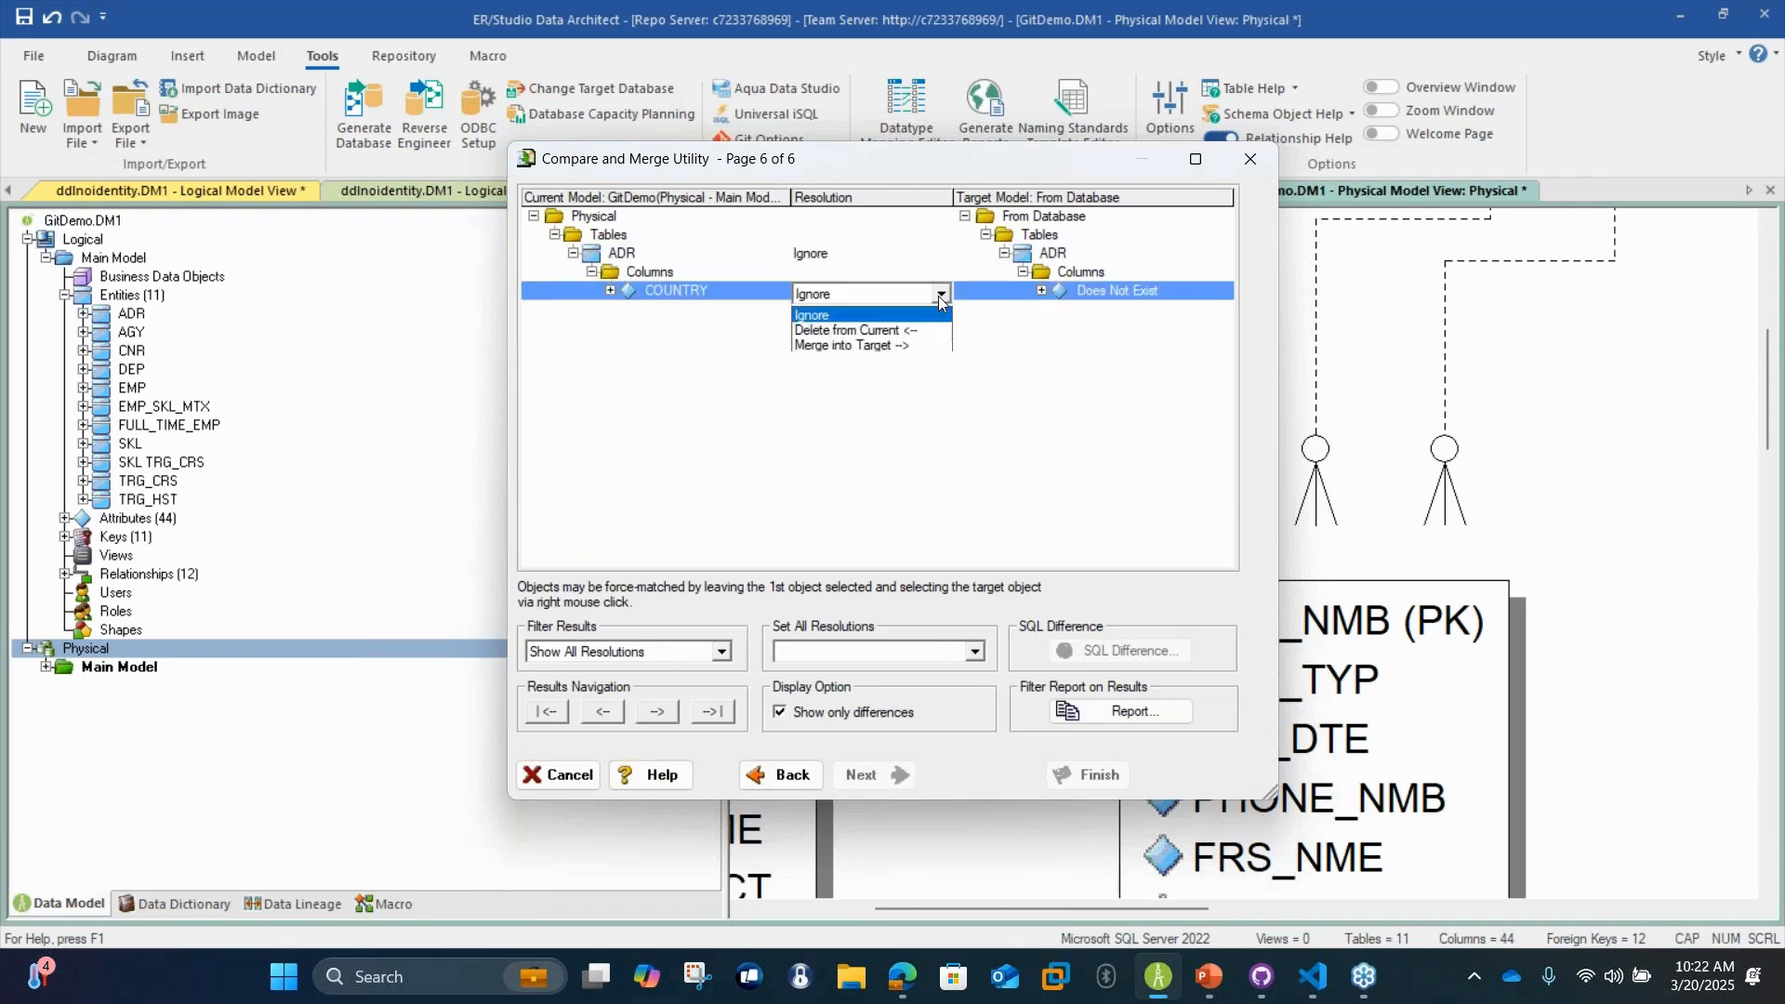
pyautogui.click(939, 345)
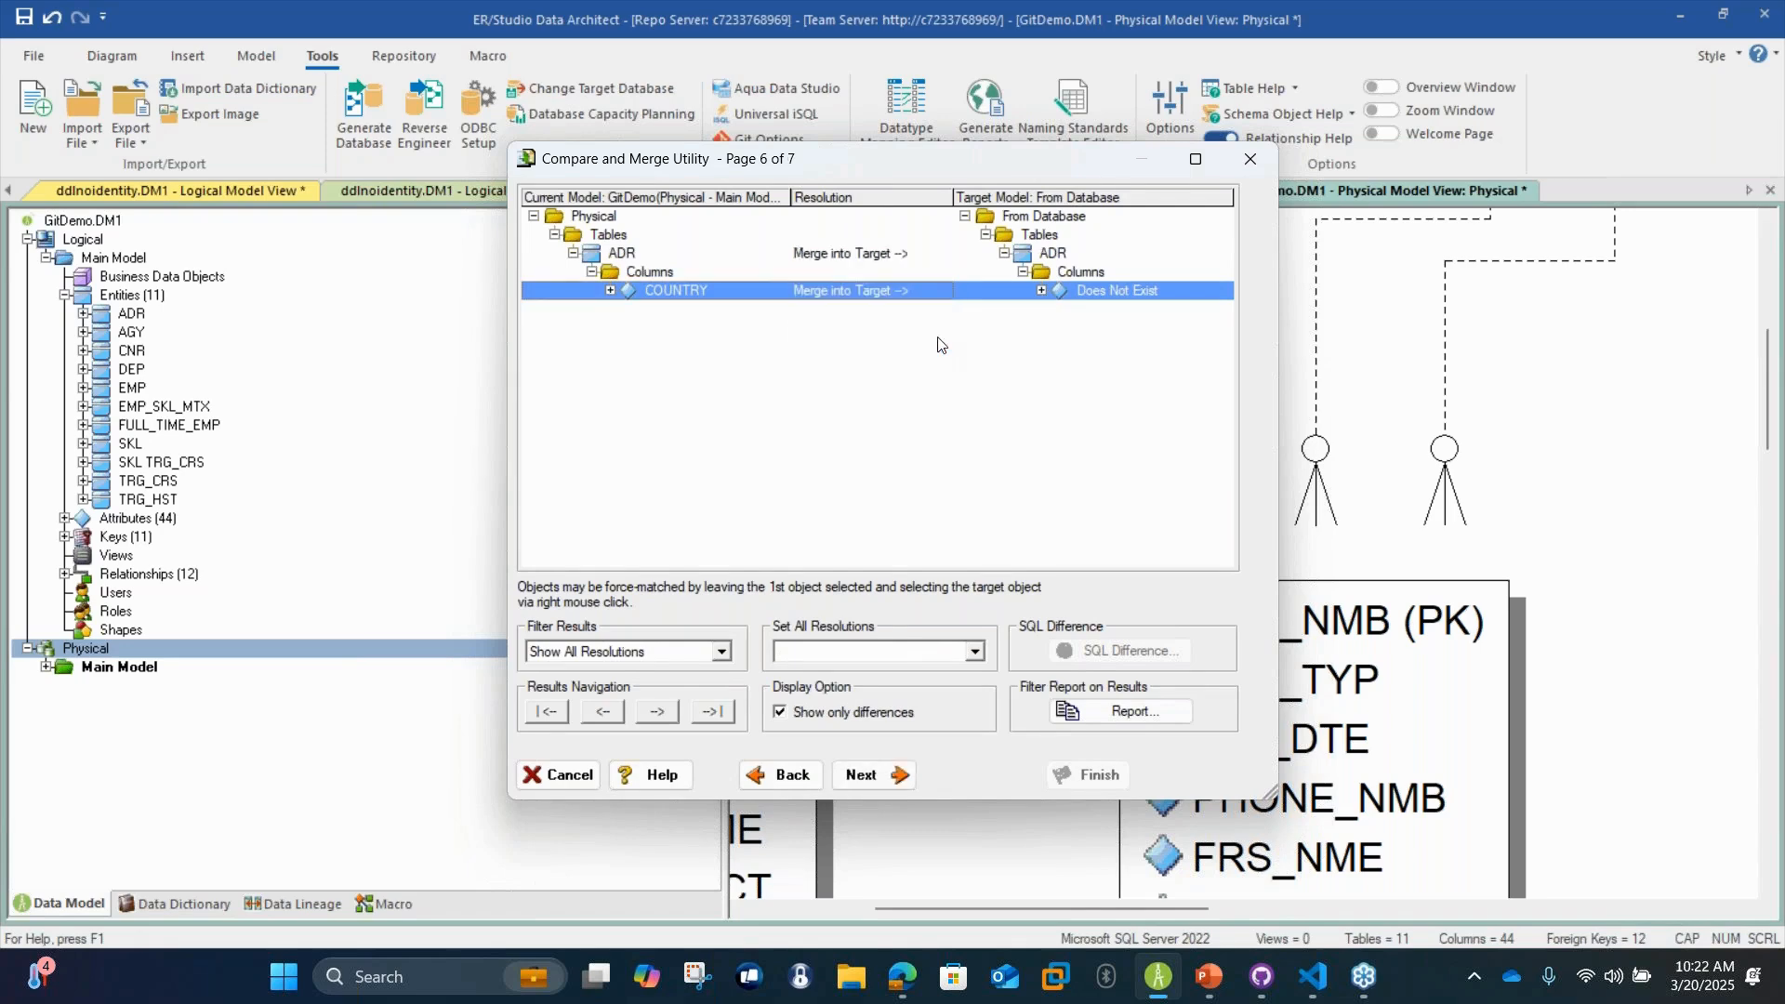
# Set the database ALTER script to be generated to Git on branch main with the commit message "delta alter"
pyautogui.click(891, 776)
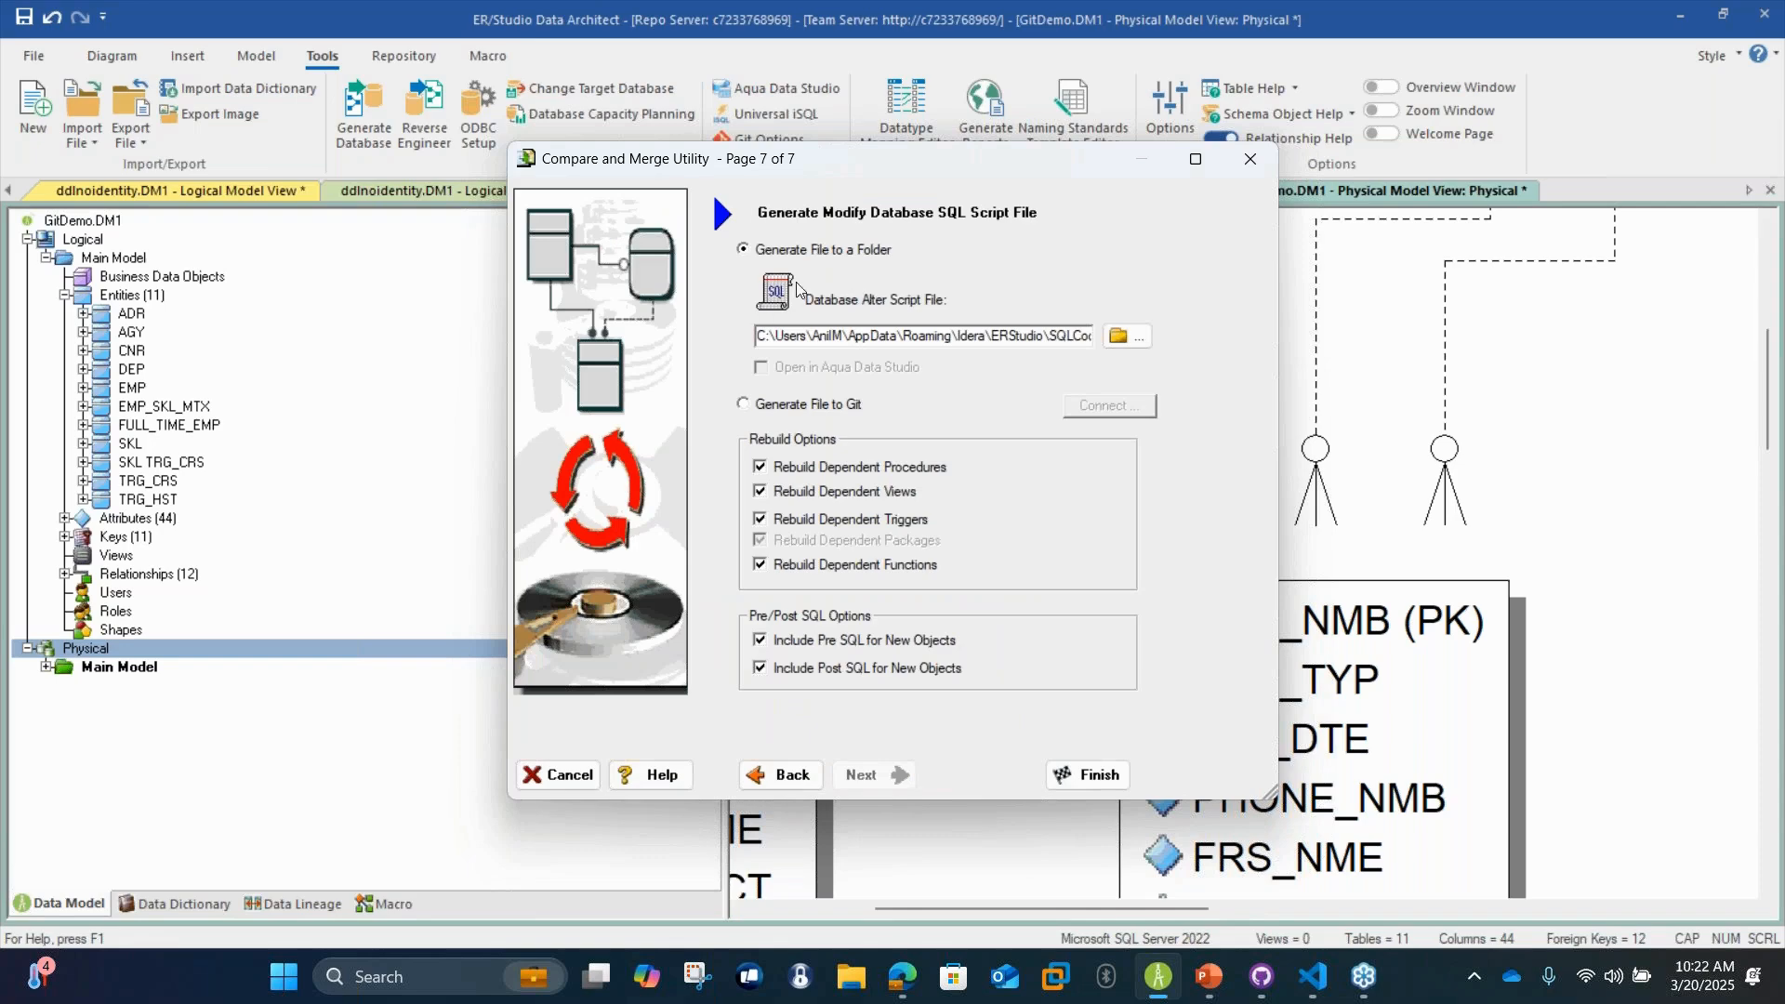
pyautogui.click(830, 407)
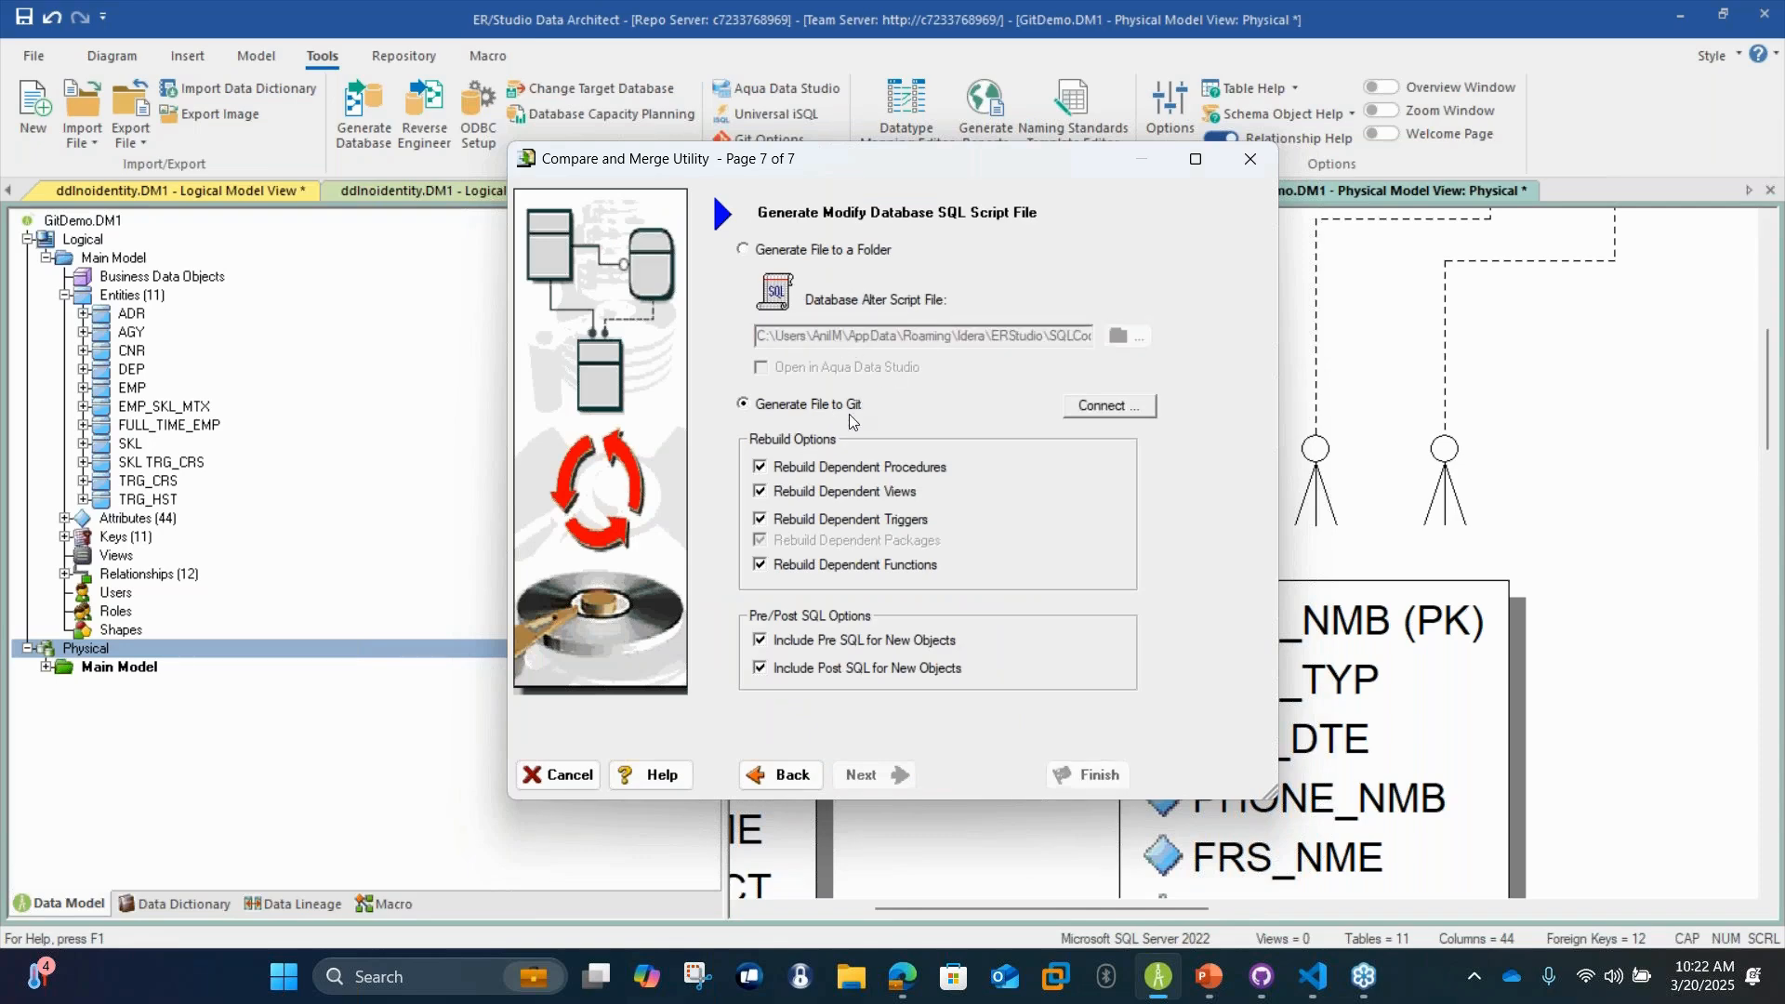
pyautogui.click(1125, 409)
pyautogui.click(907, 556)
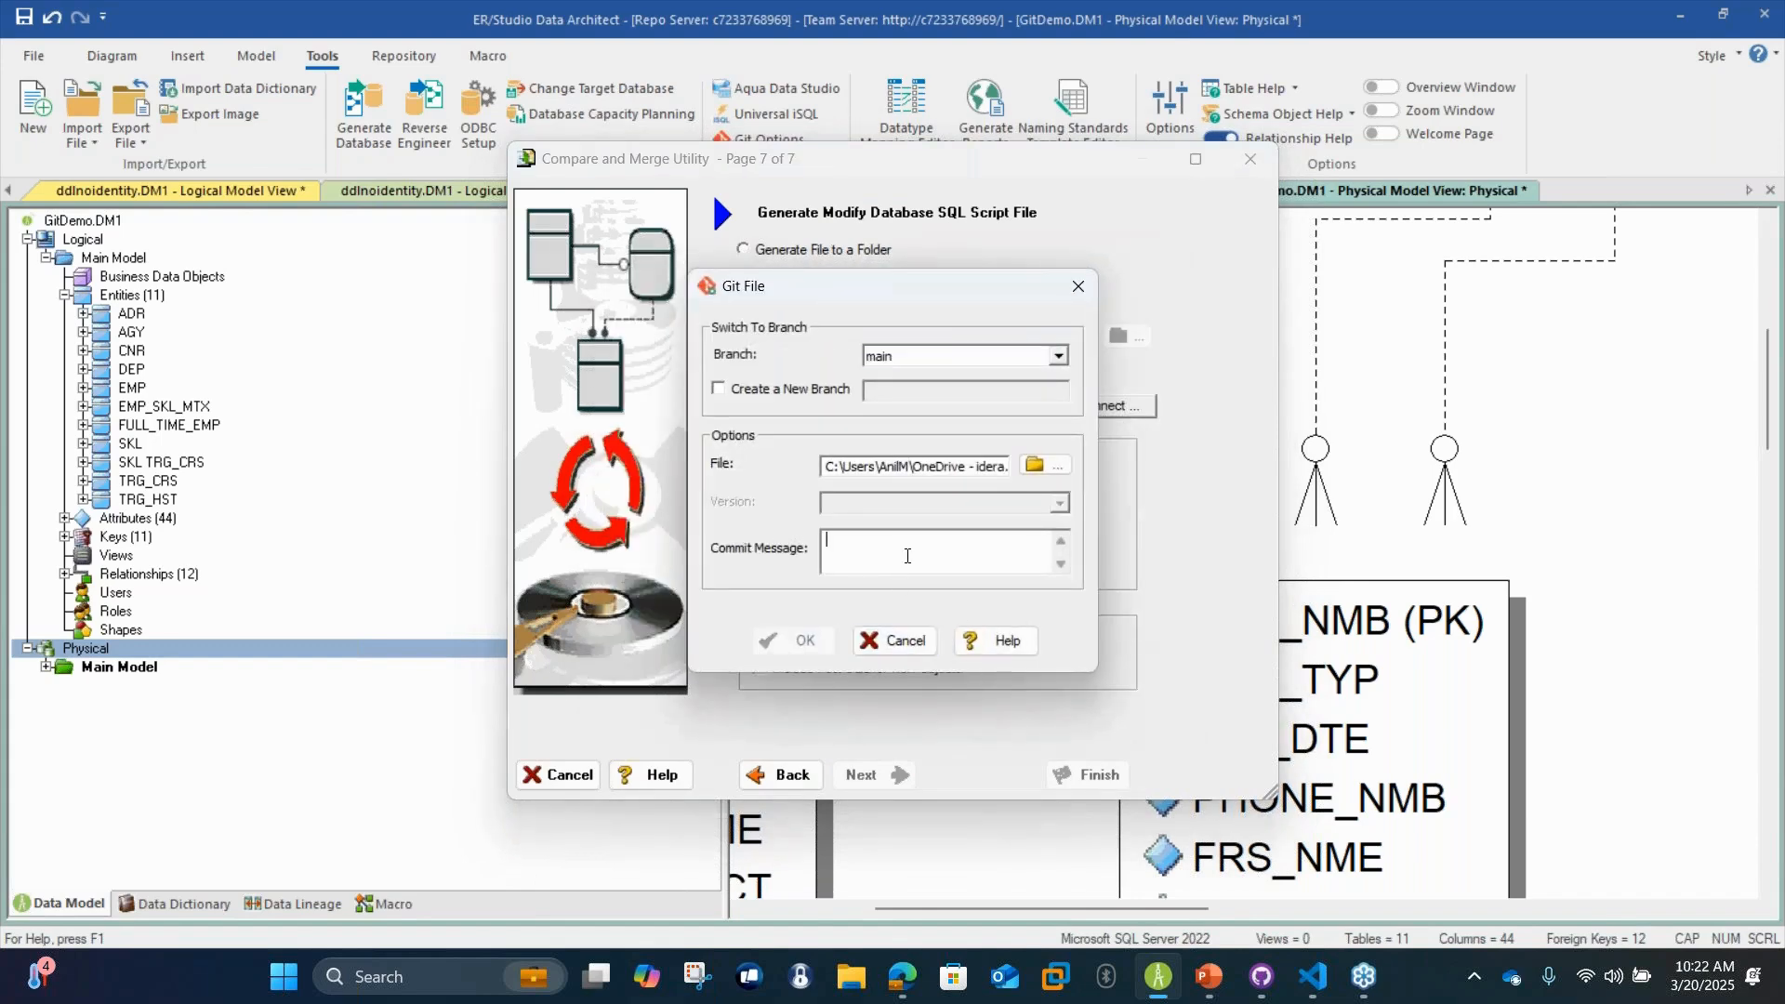
pyautogui.write('delta alter')
pyautogui.click(800, 646)
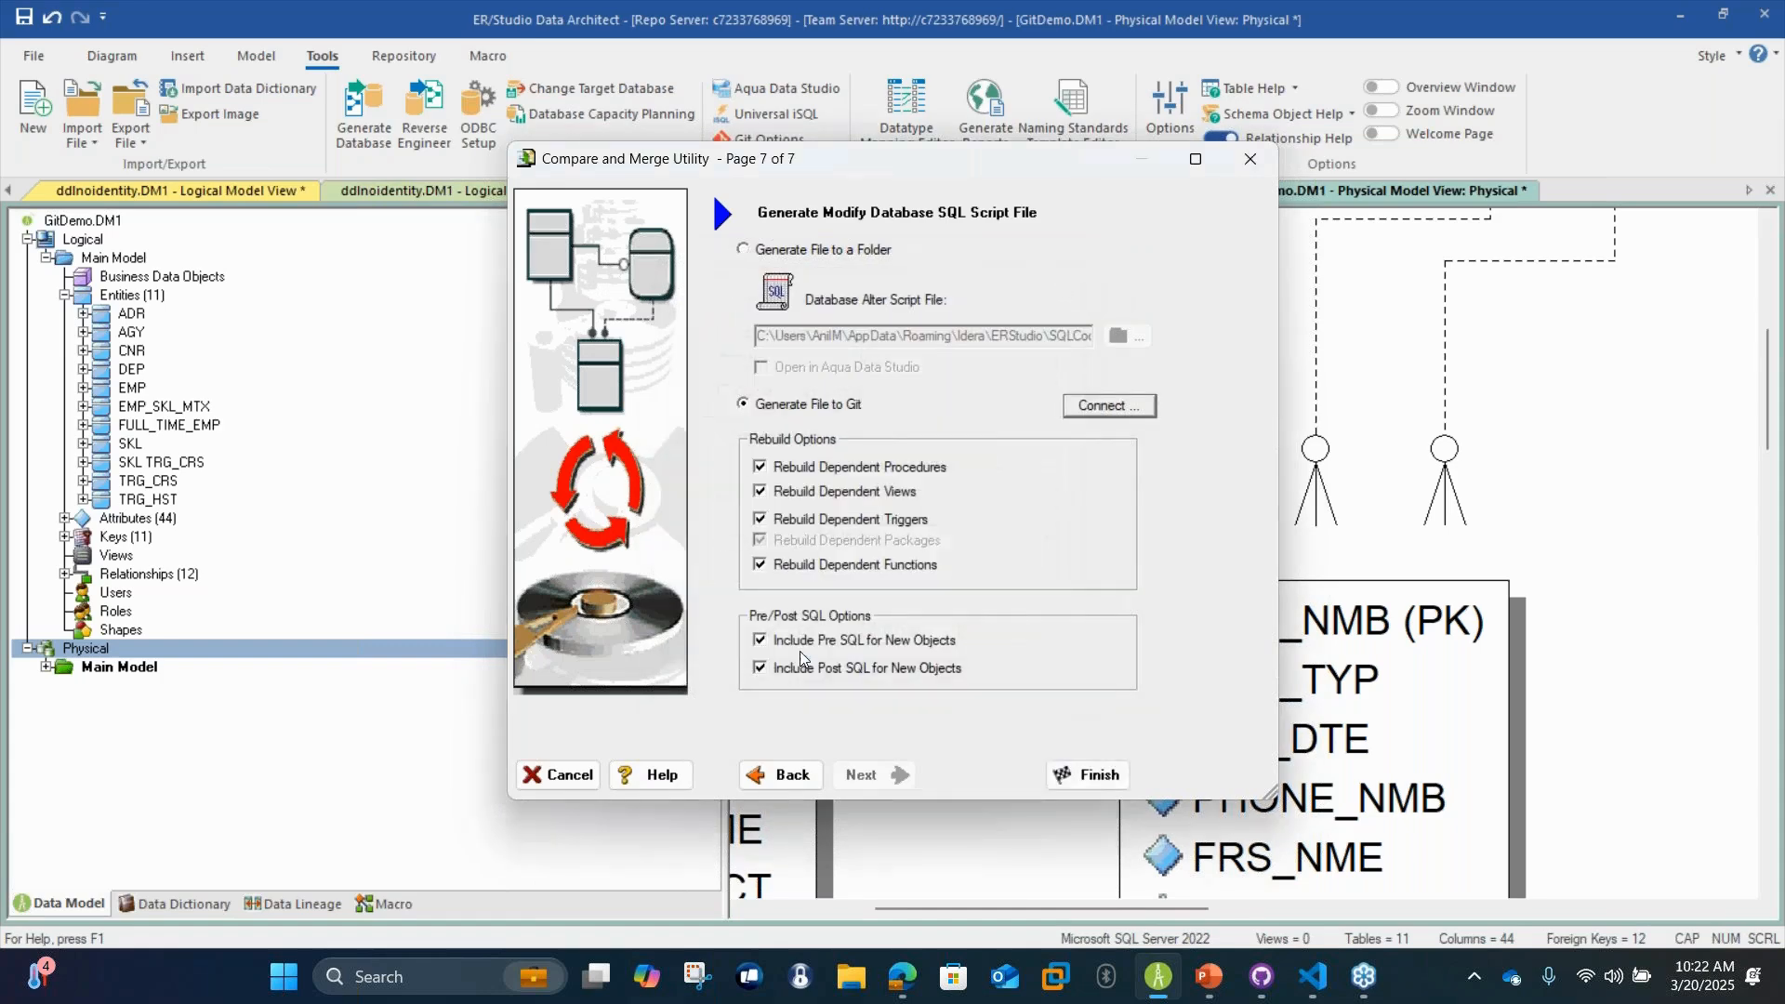
# Generate and push the ALTER script to Git, loading it into the interactive SQL utility
pyautogui.click(1041, 778)
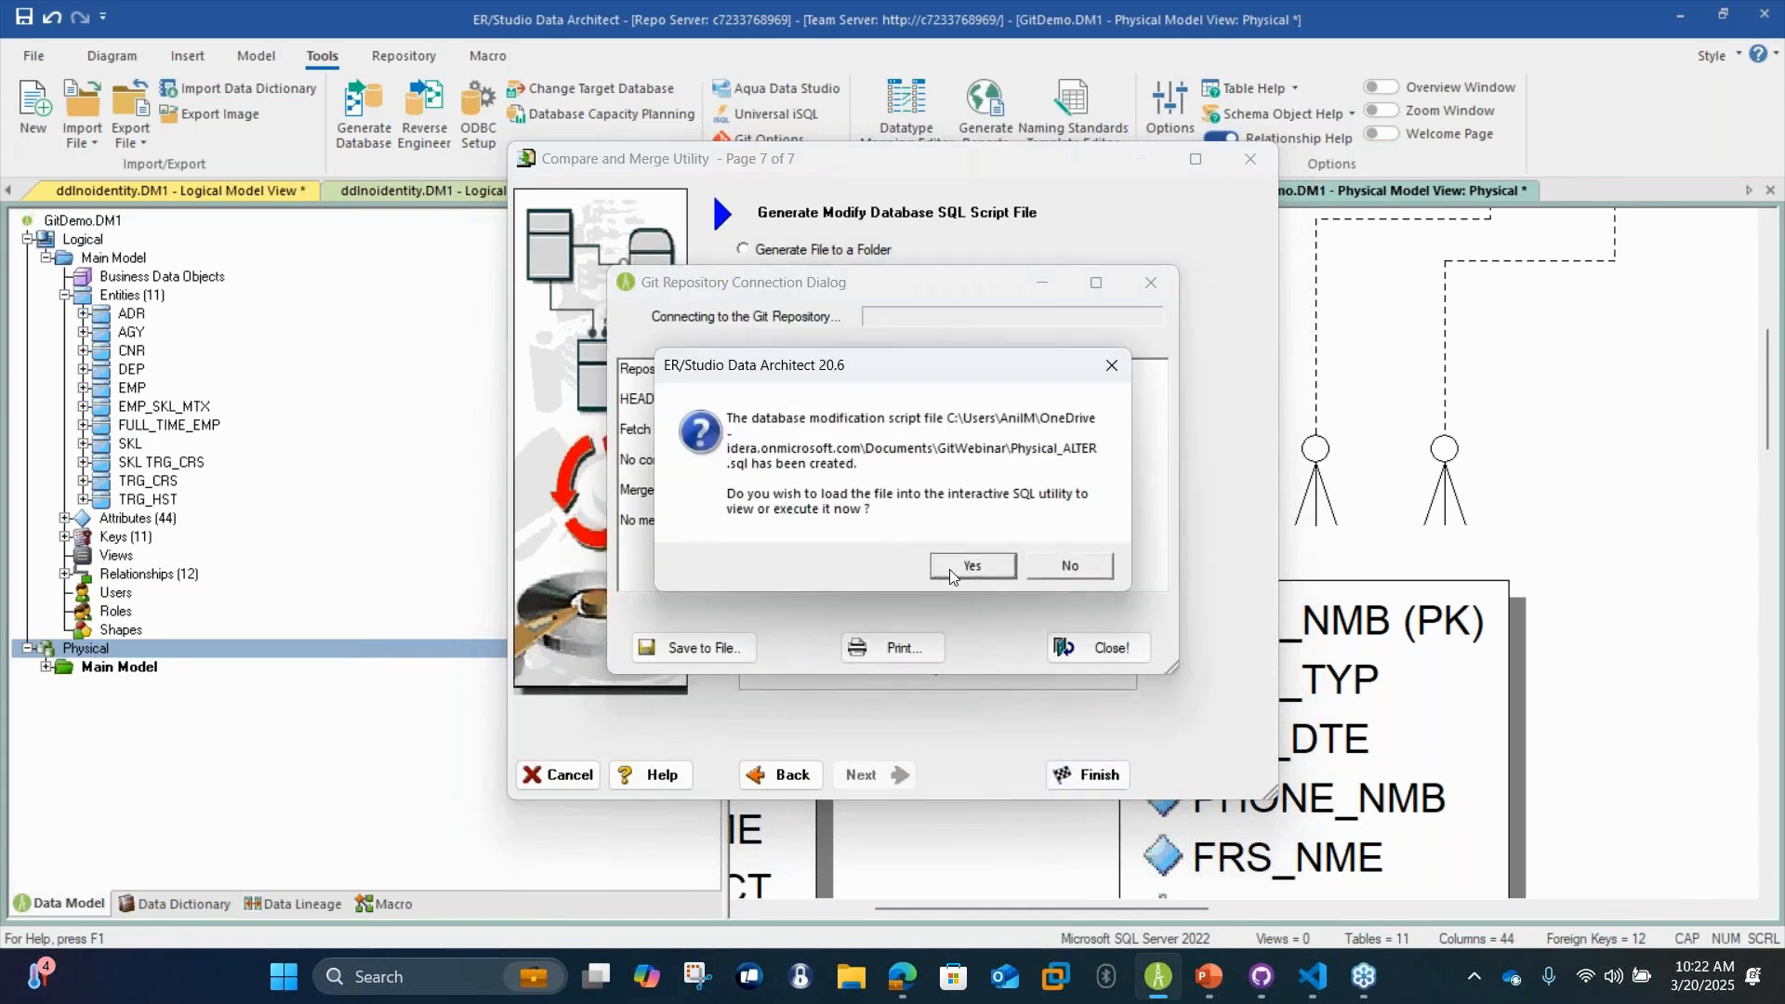
pyautogui.click(971, 566)
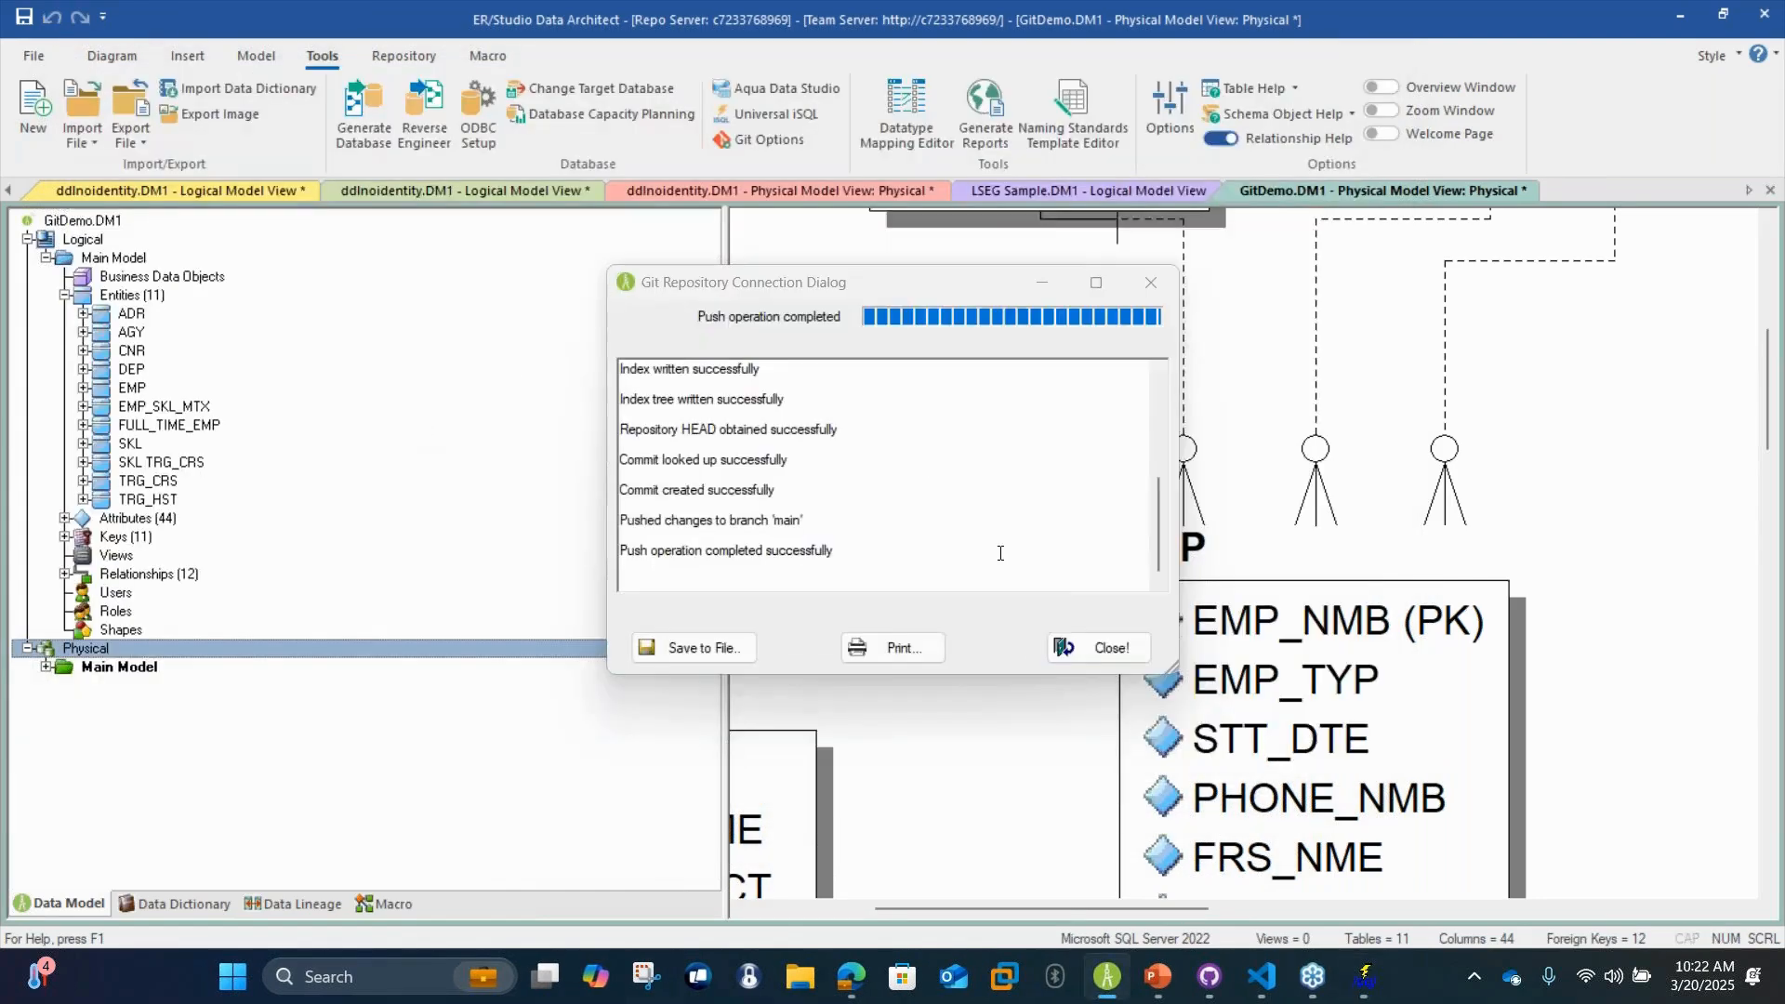
pyautogui.click(1141, 657)
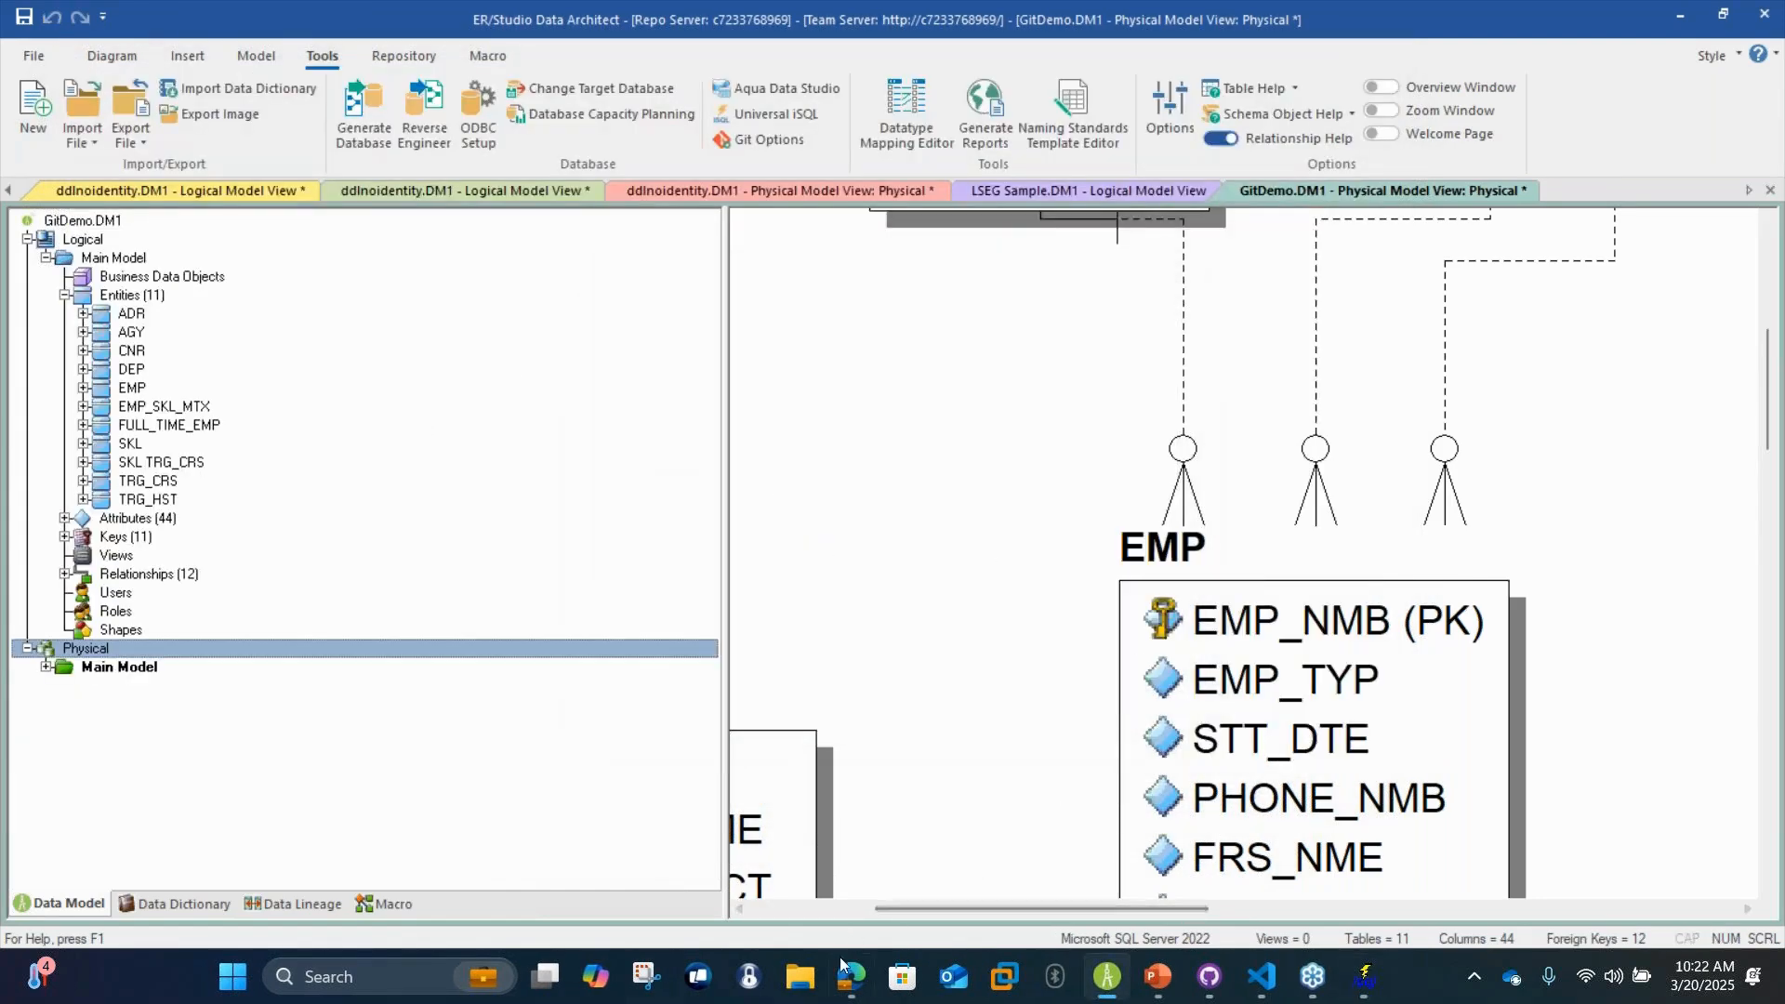
# Switch to the GitHub repository in the browser, refresh it and examine the contents of Physical_ALTER.sql
pyautogui.moveTo(846, 971)
pyautogui.click(849, 834)
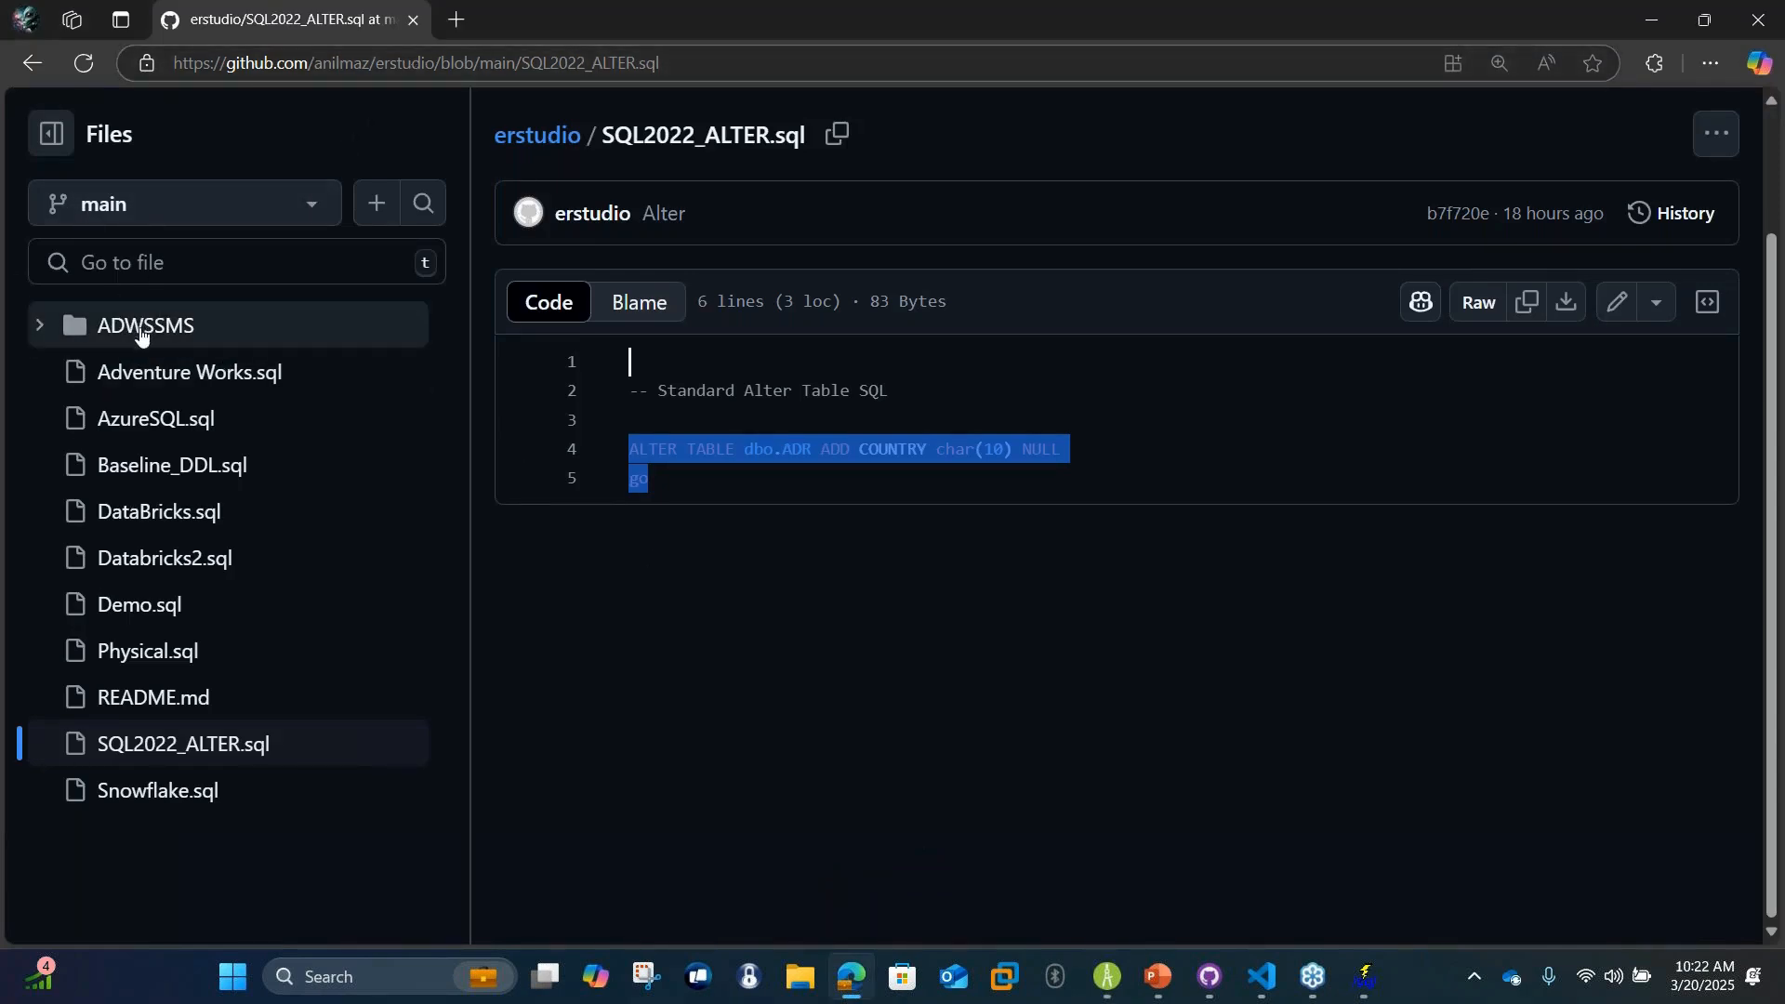
pyautogui.press('F5')
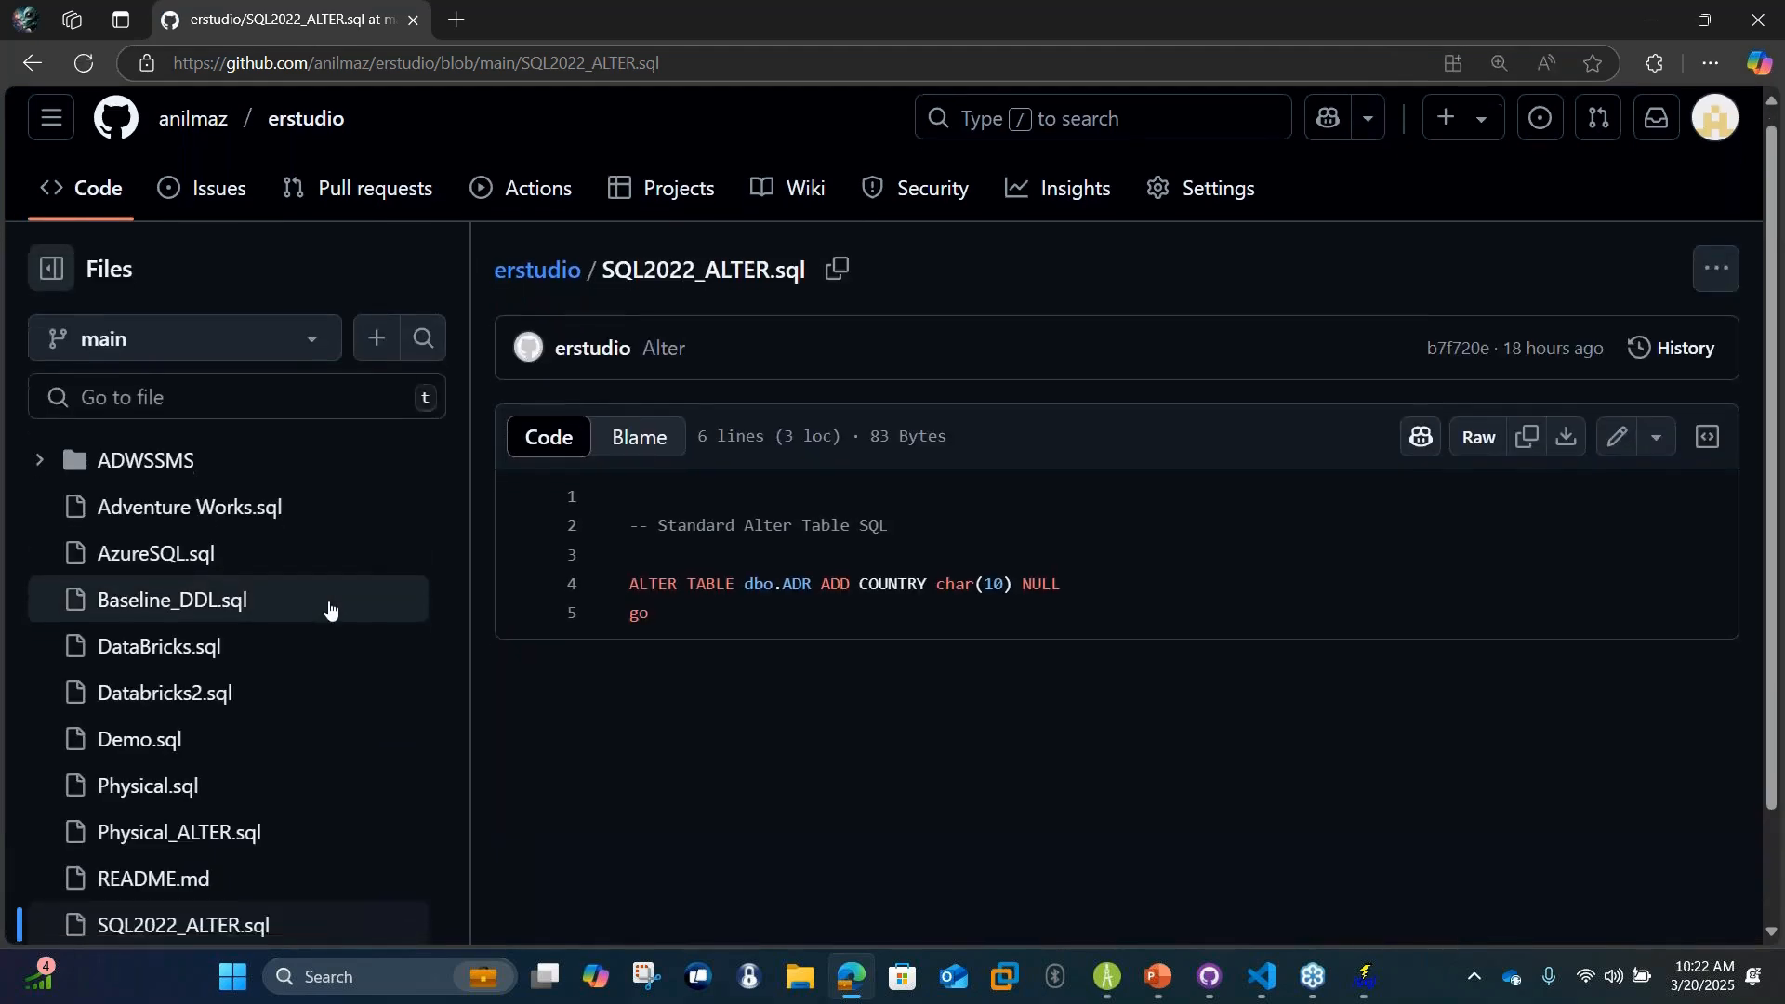
pyautogui.scroll(-1, 330, 609)
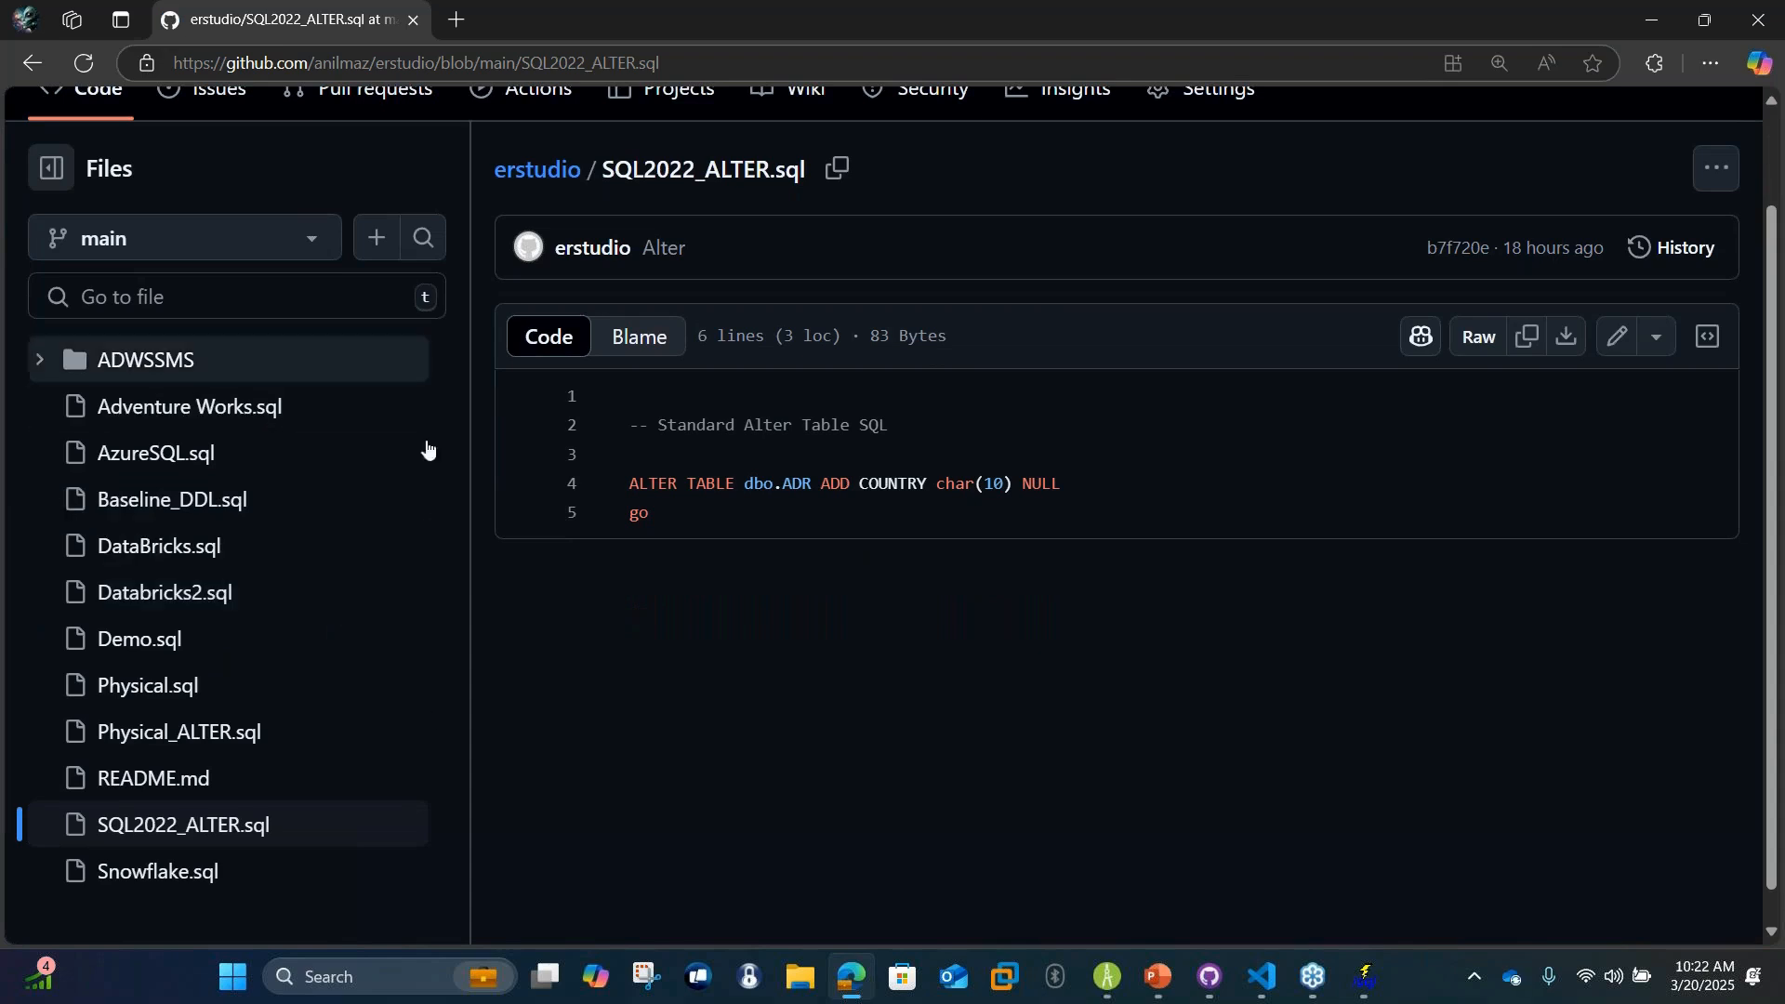
pyautogui.click(165, 726)
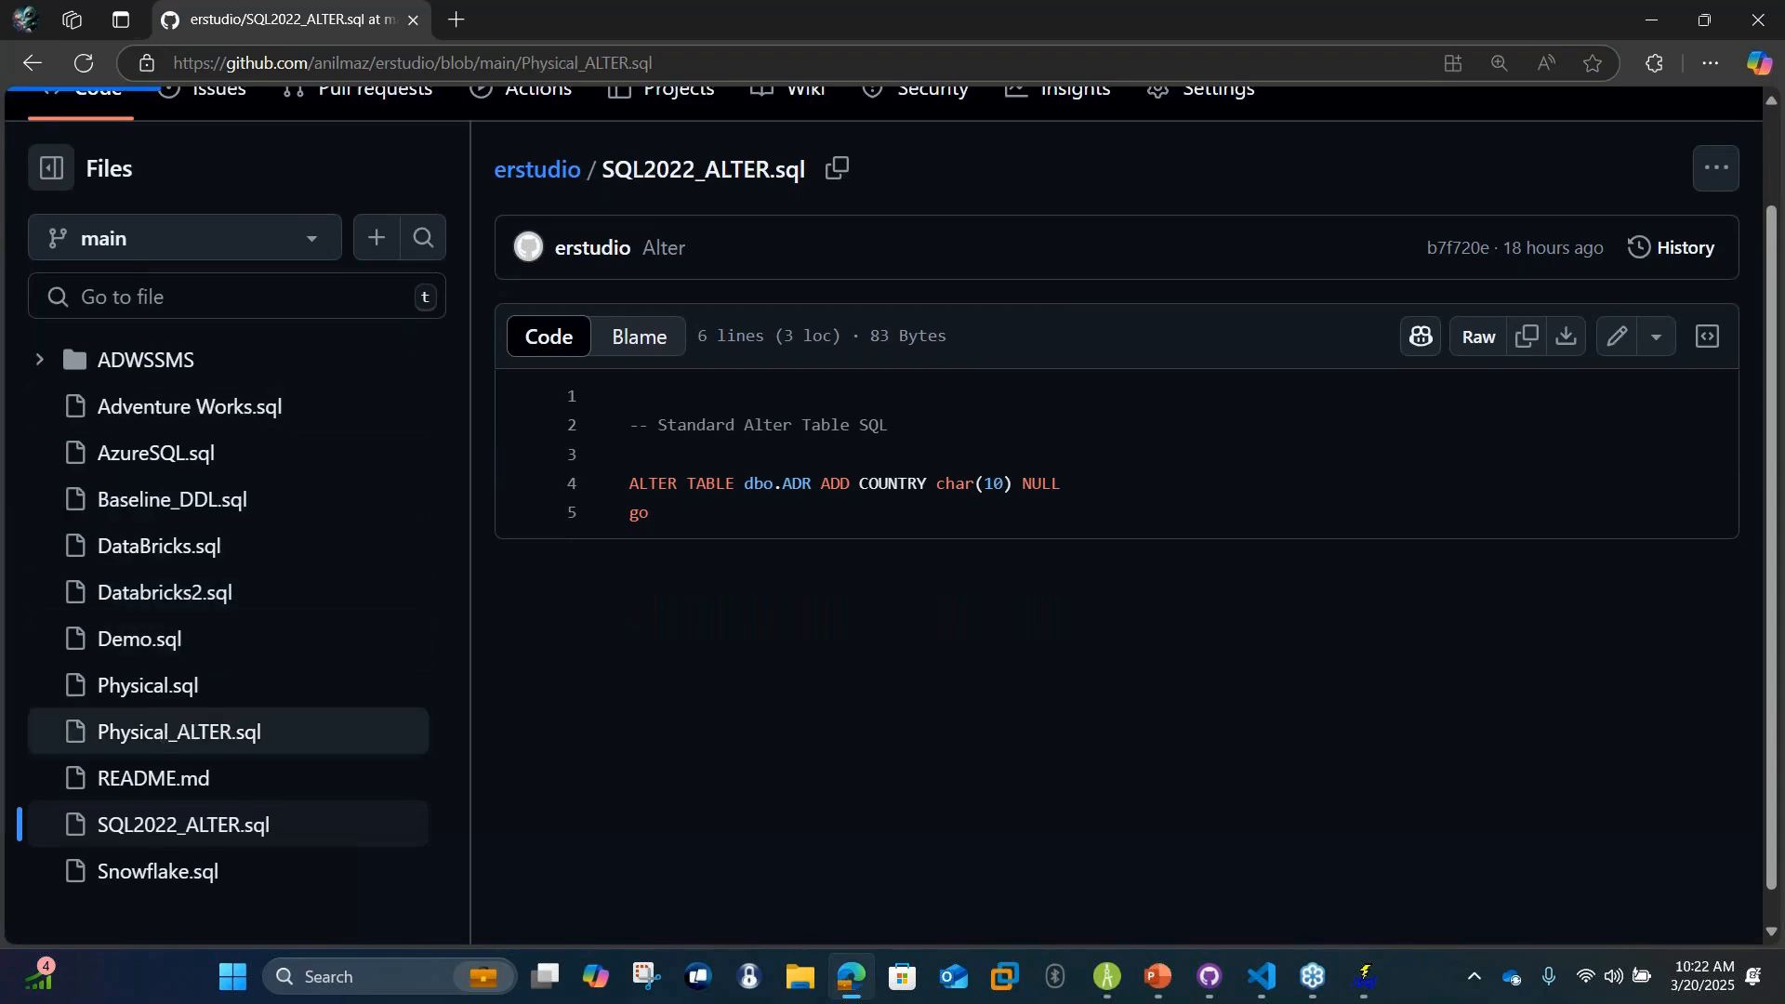
pyautogui.moveTo(924, 623); pyautogui.dragTo(631, 361)
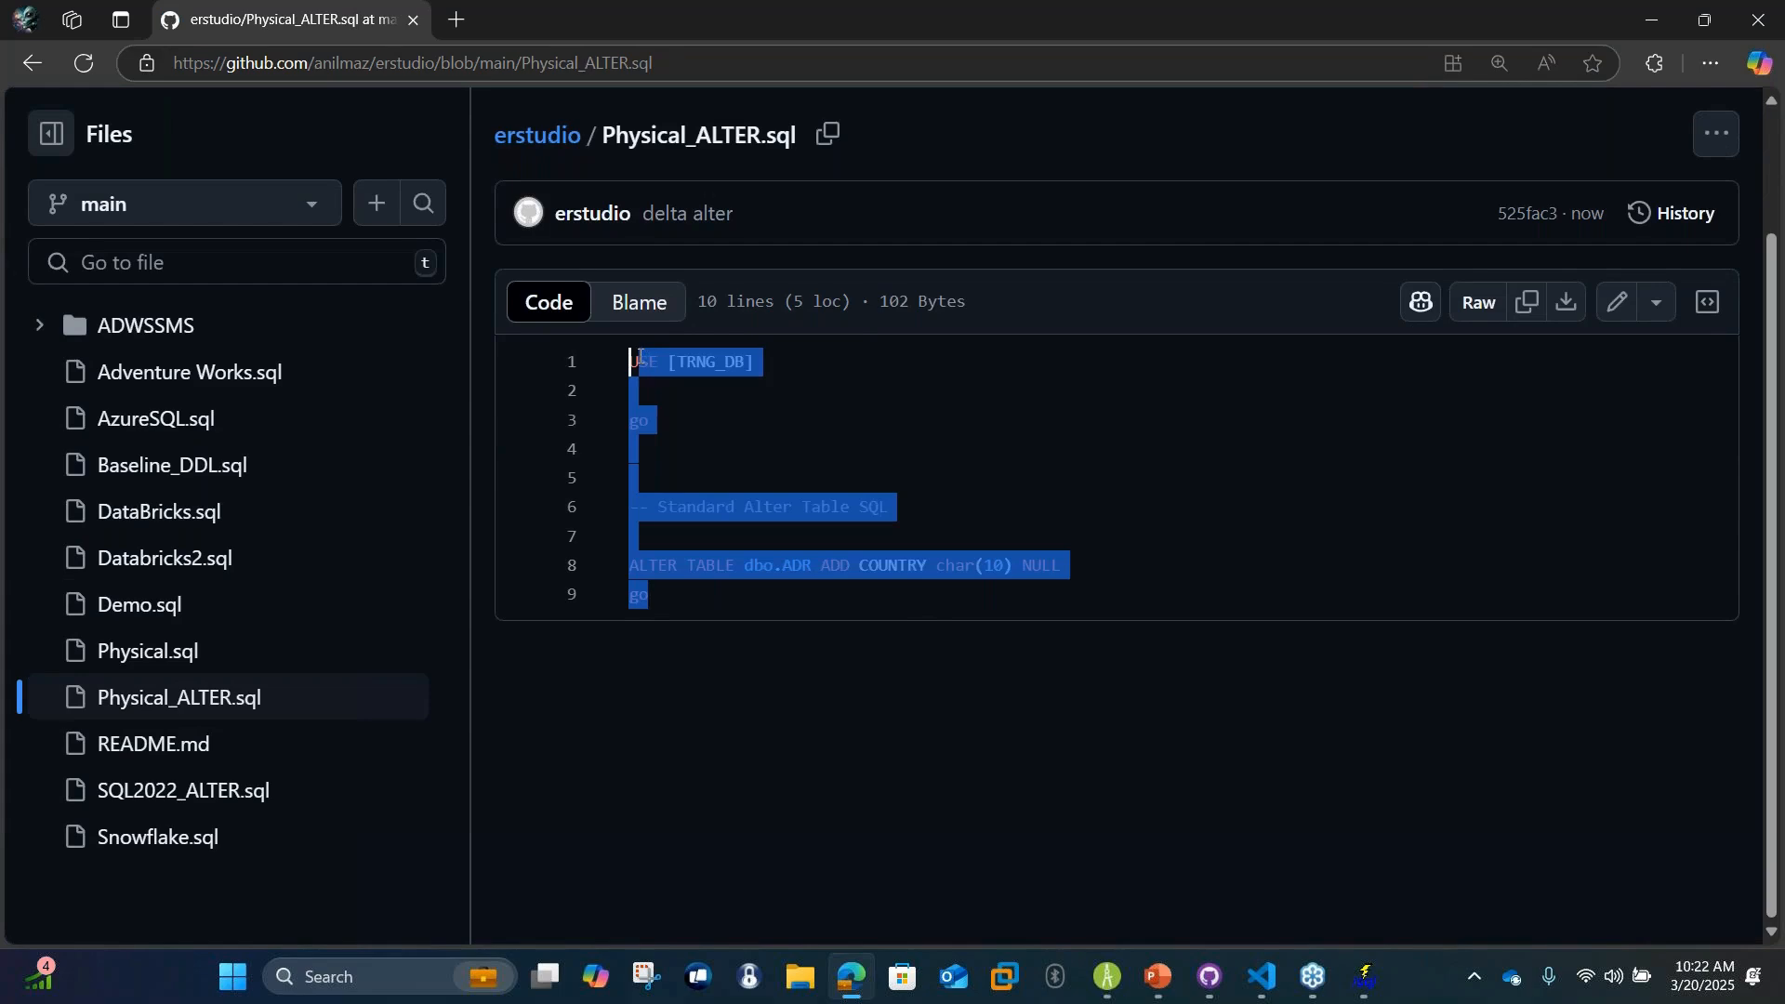
pyautogui.click(830, 565)
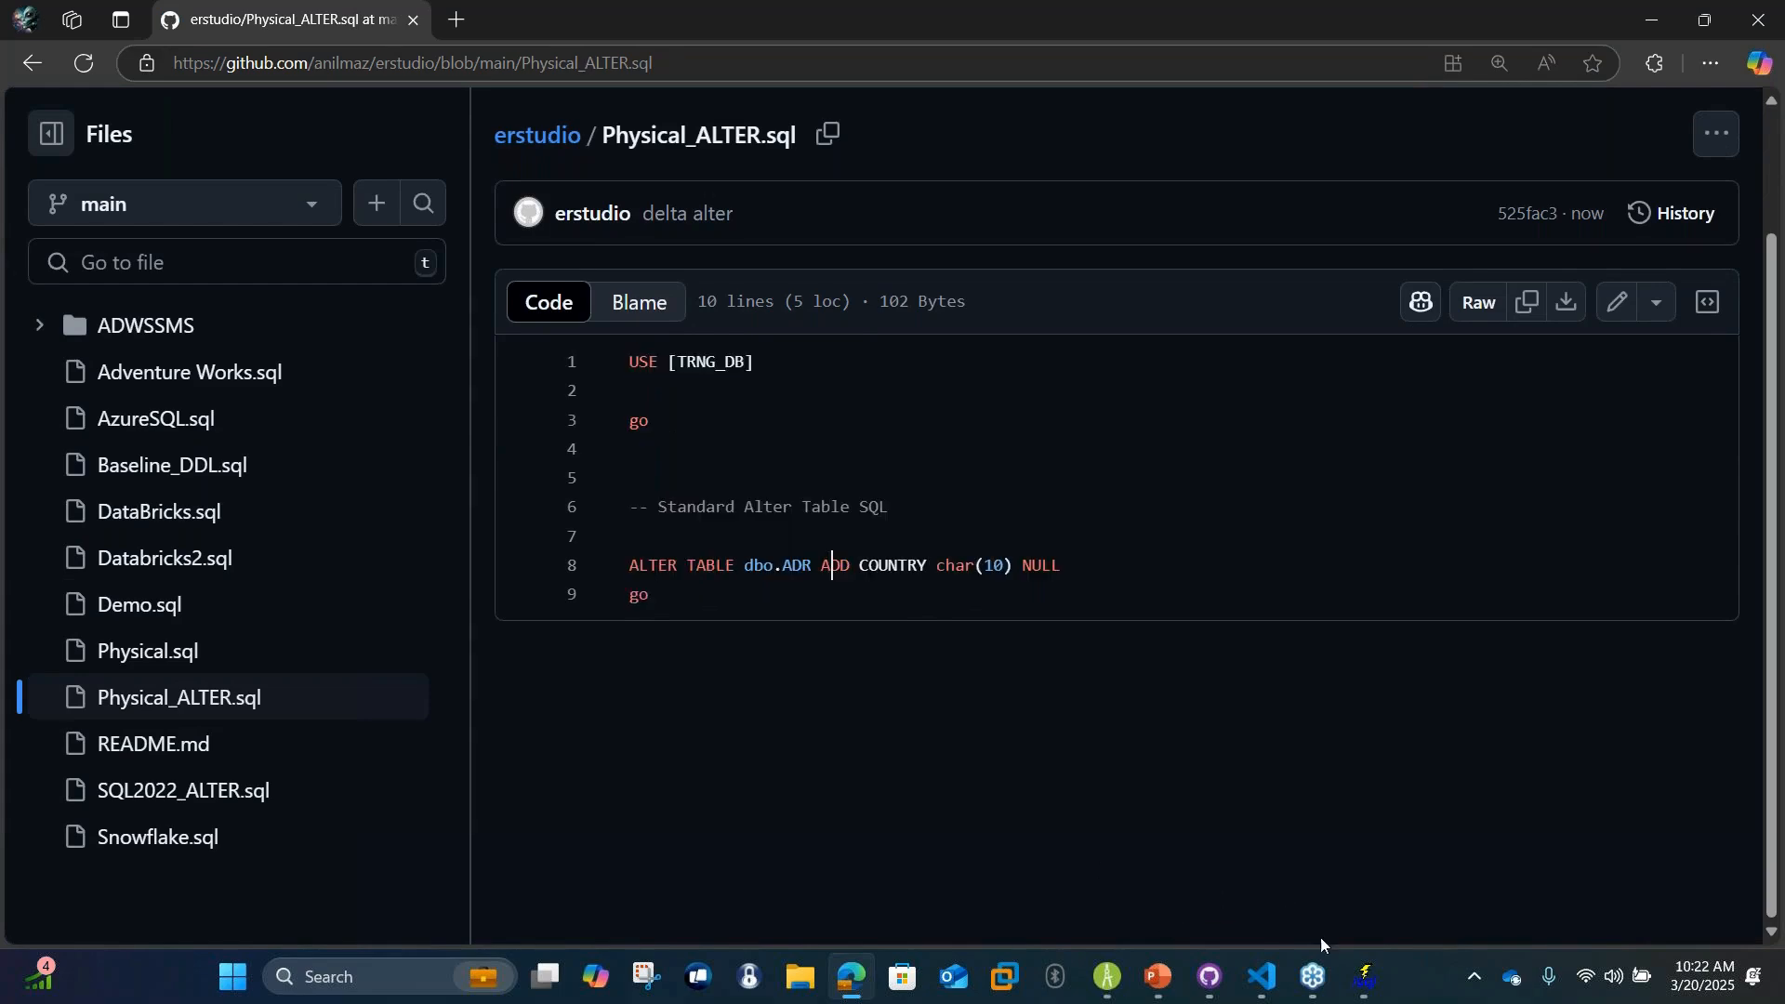
# Switch back to ER/Studio Data Architect and start generating the Physical model's script file to Git, accepting the pull of remote changes
pyautogui.moveTo(1118, 970)
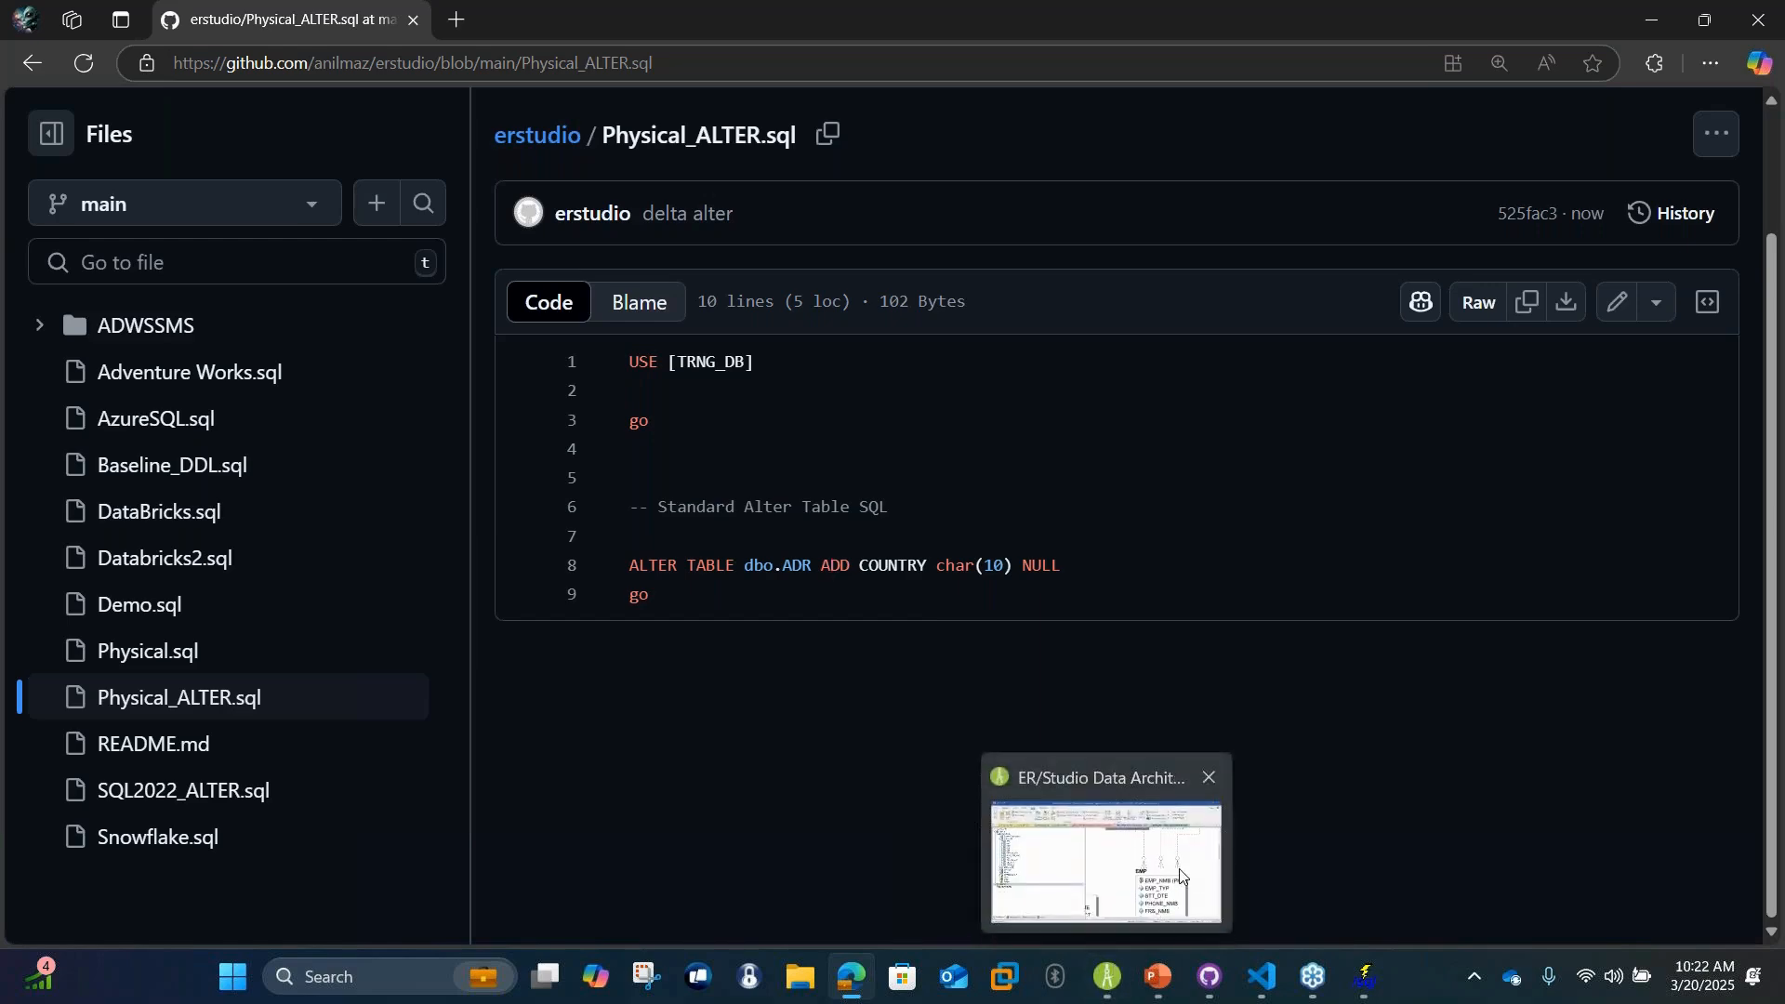
pyautogui.click(1097, 836)
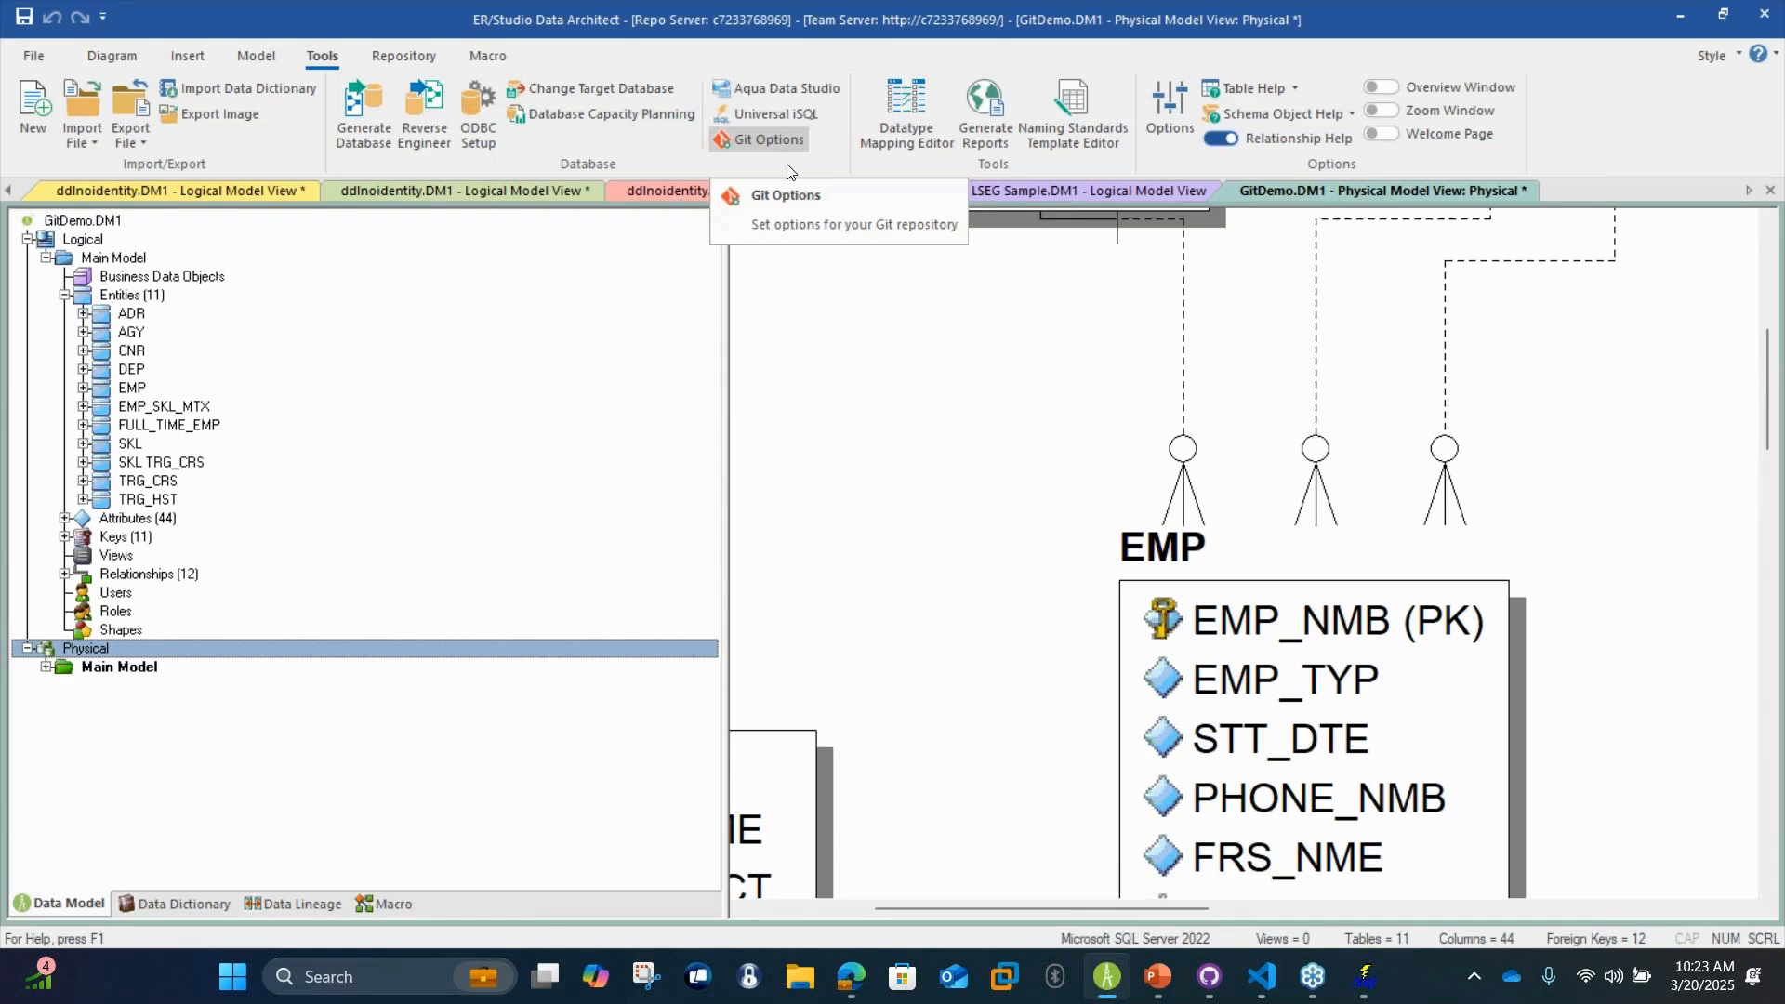
pyautogui.rightClick(294, 648)
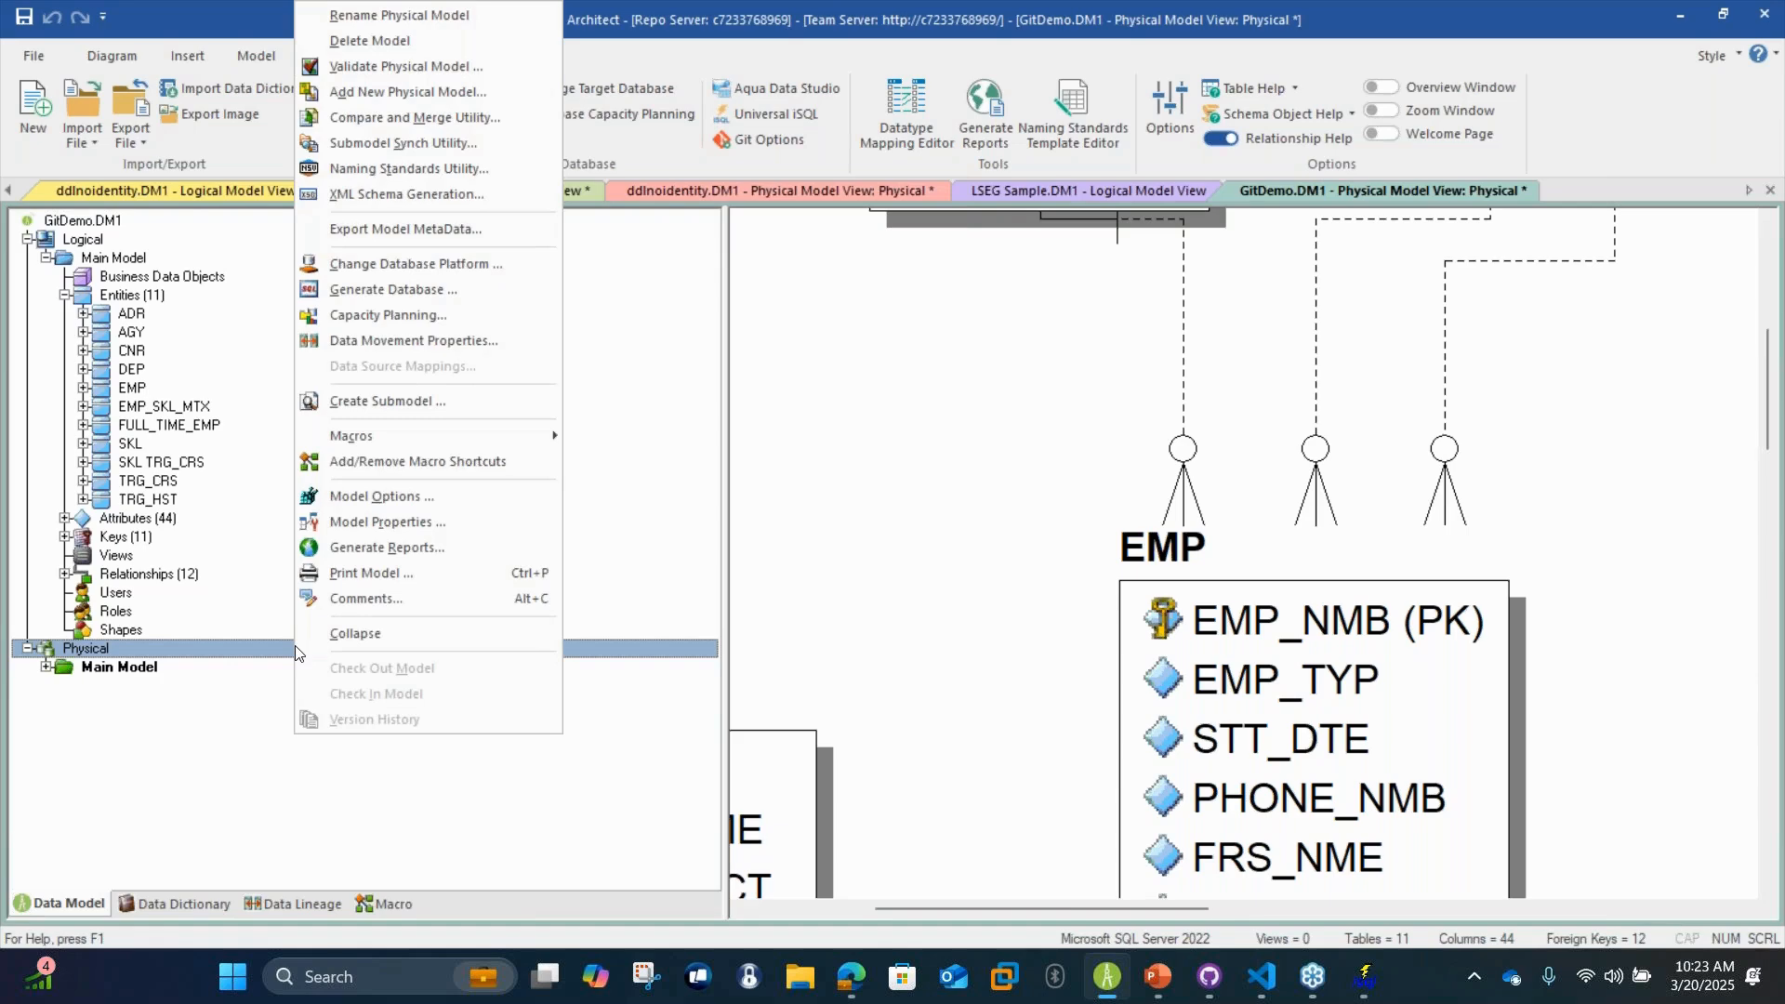
pyautogui.click(910, 415)
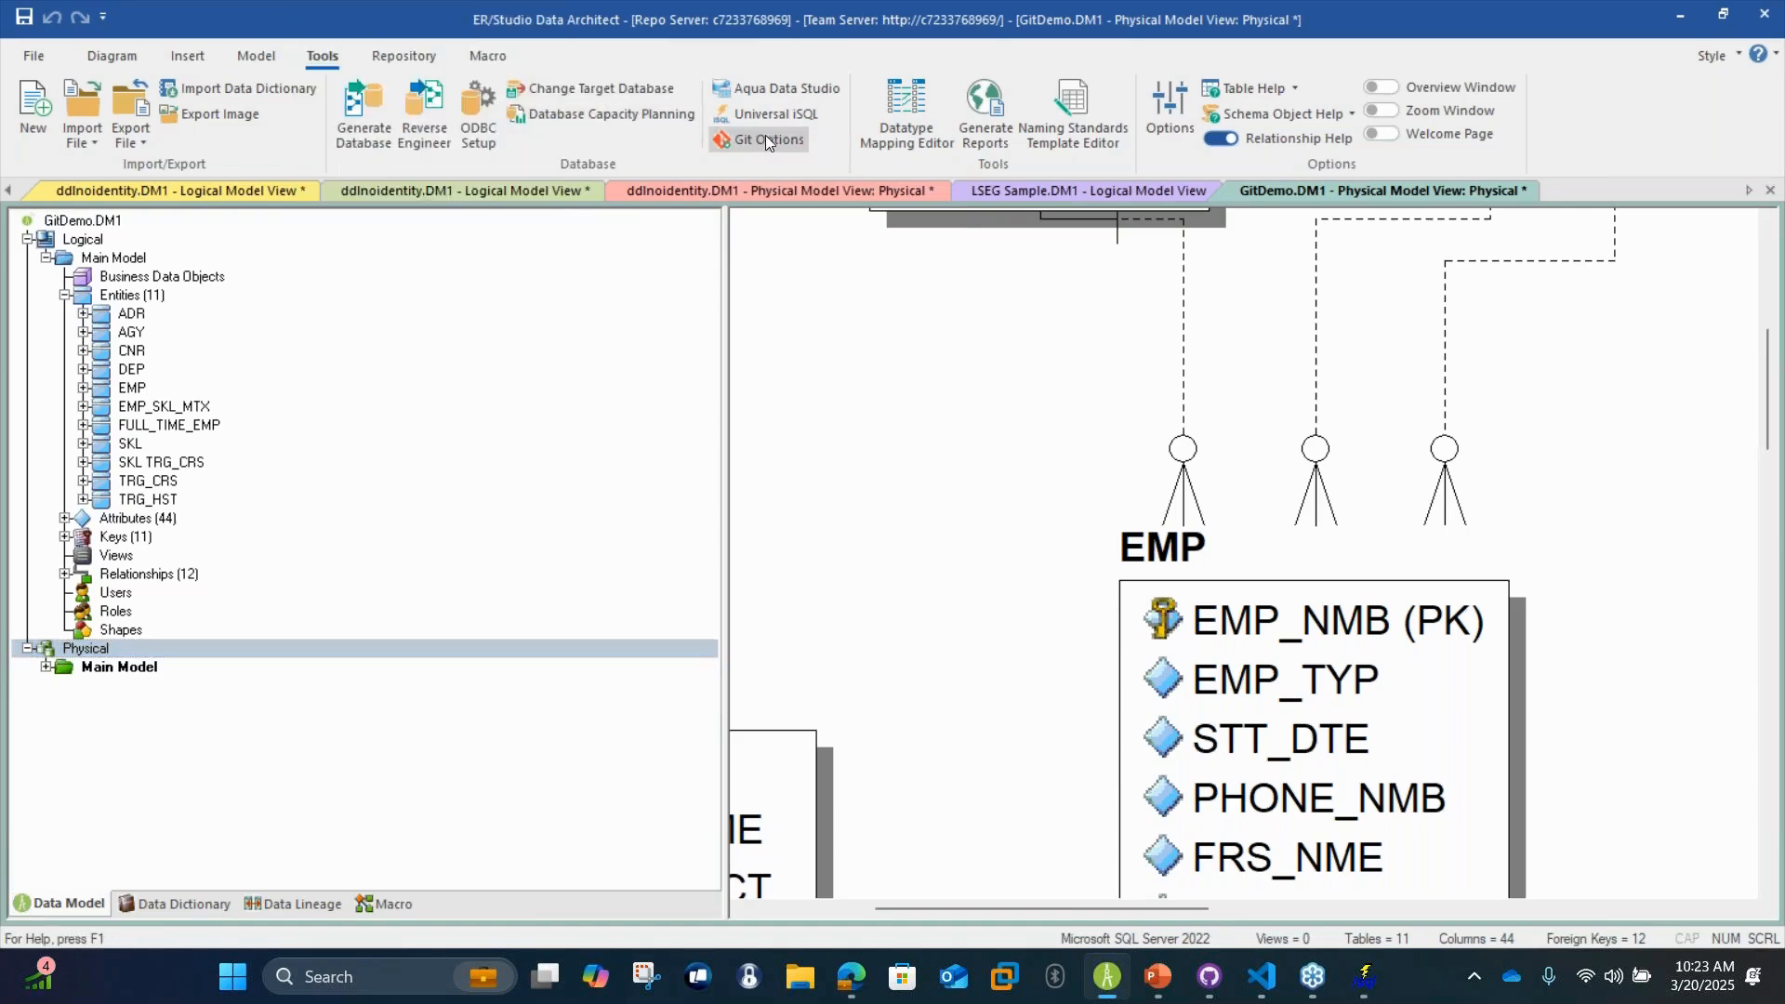
pyautogui.click(130, 648)
pyautogui.rightClick(131, 649)
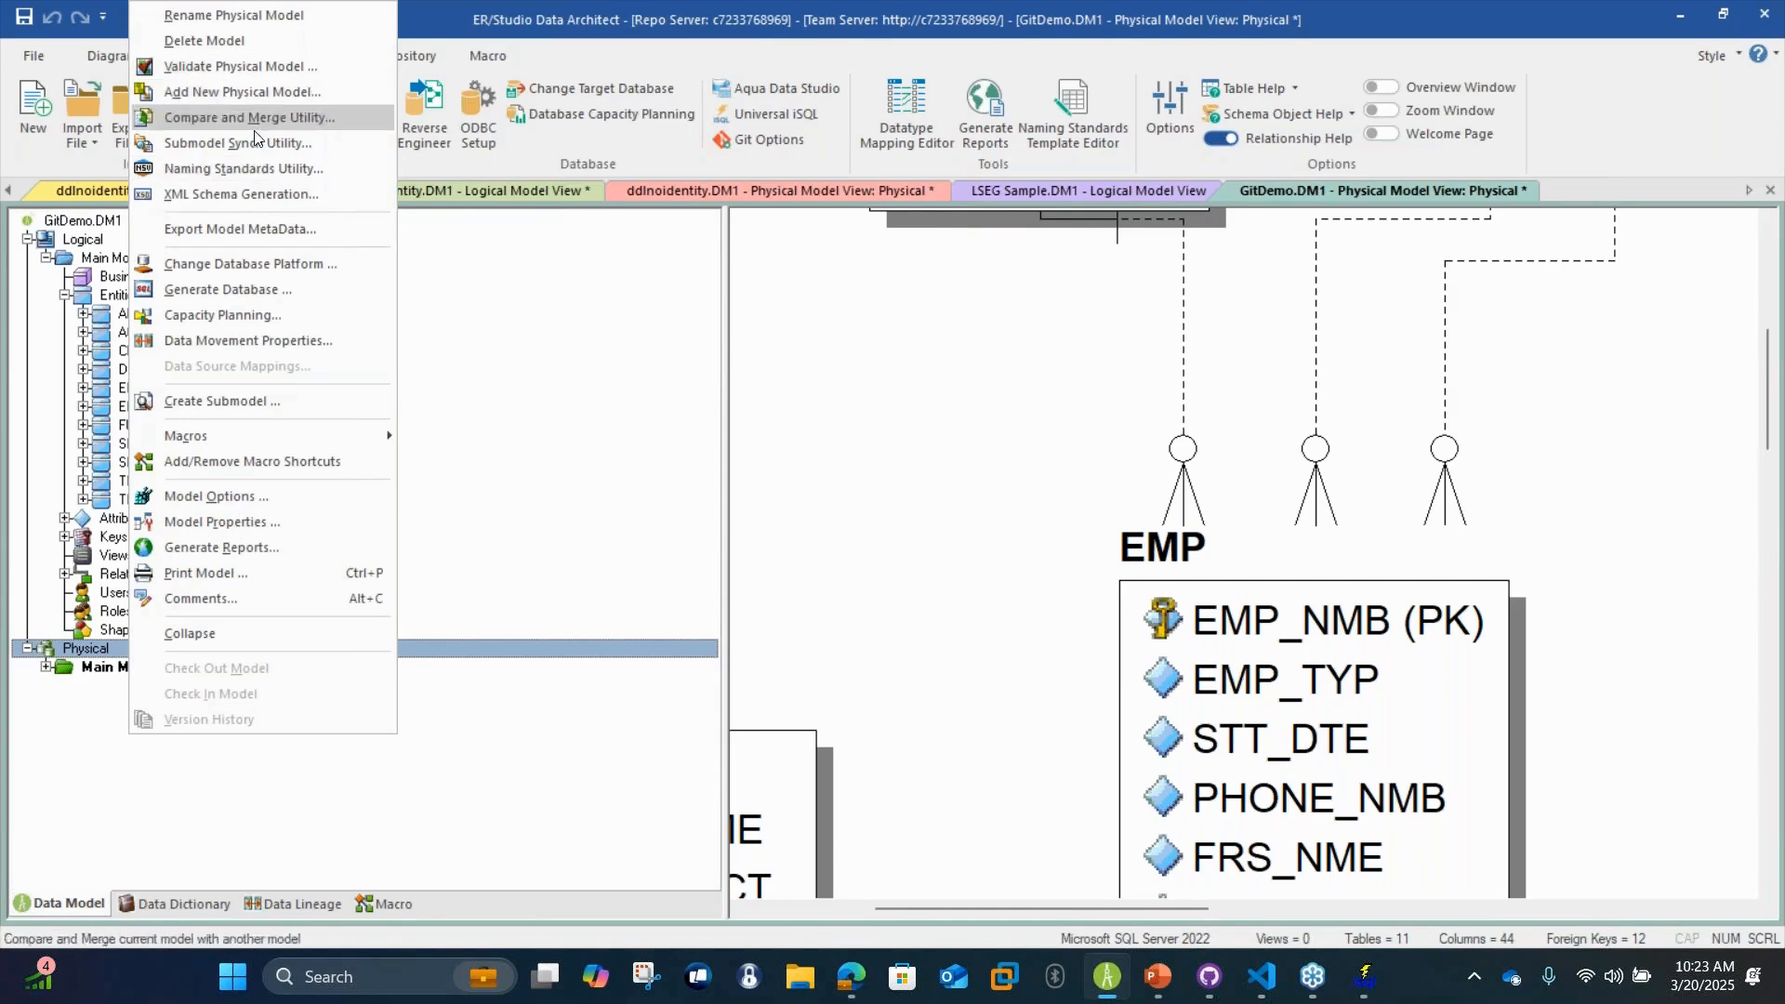
pyautogui.click(292, 289)
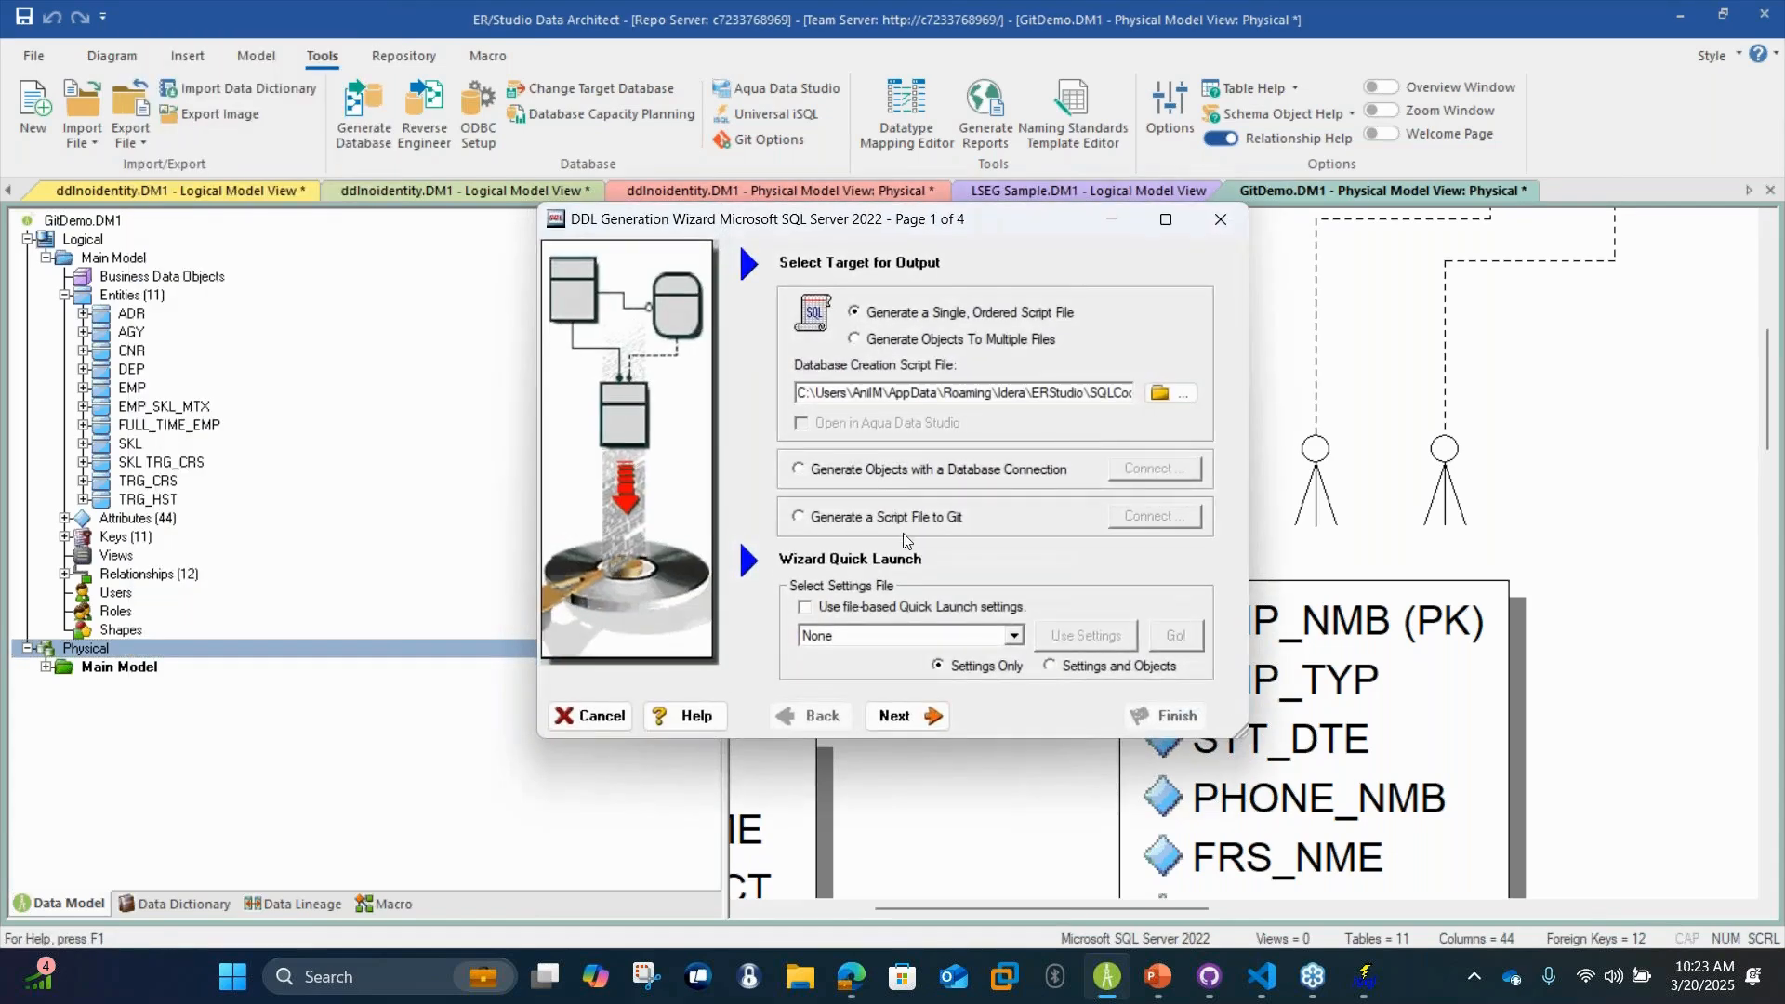
pyautogui.click(946, 517)
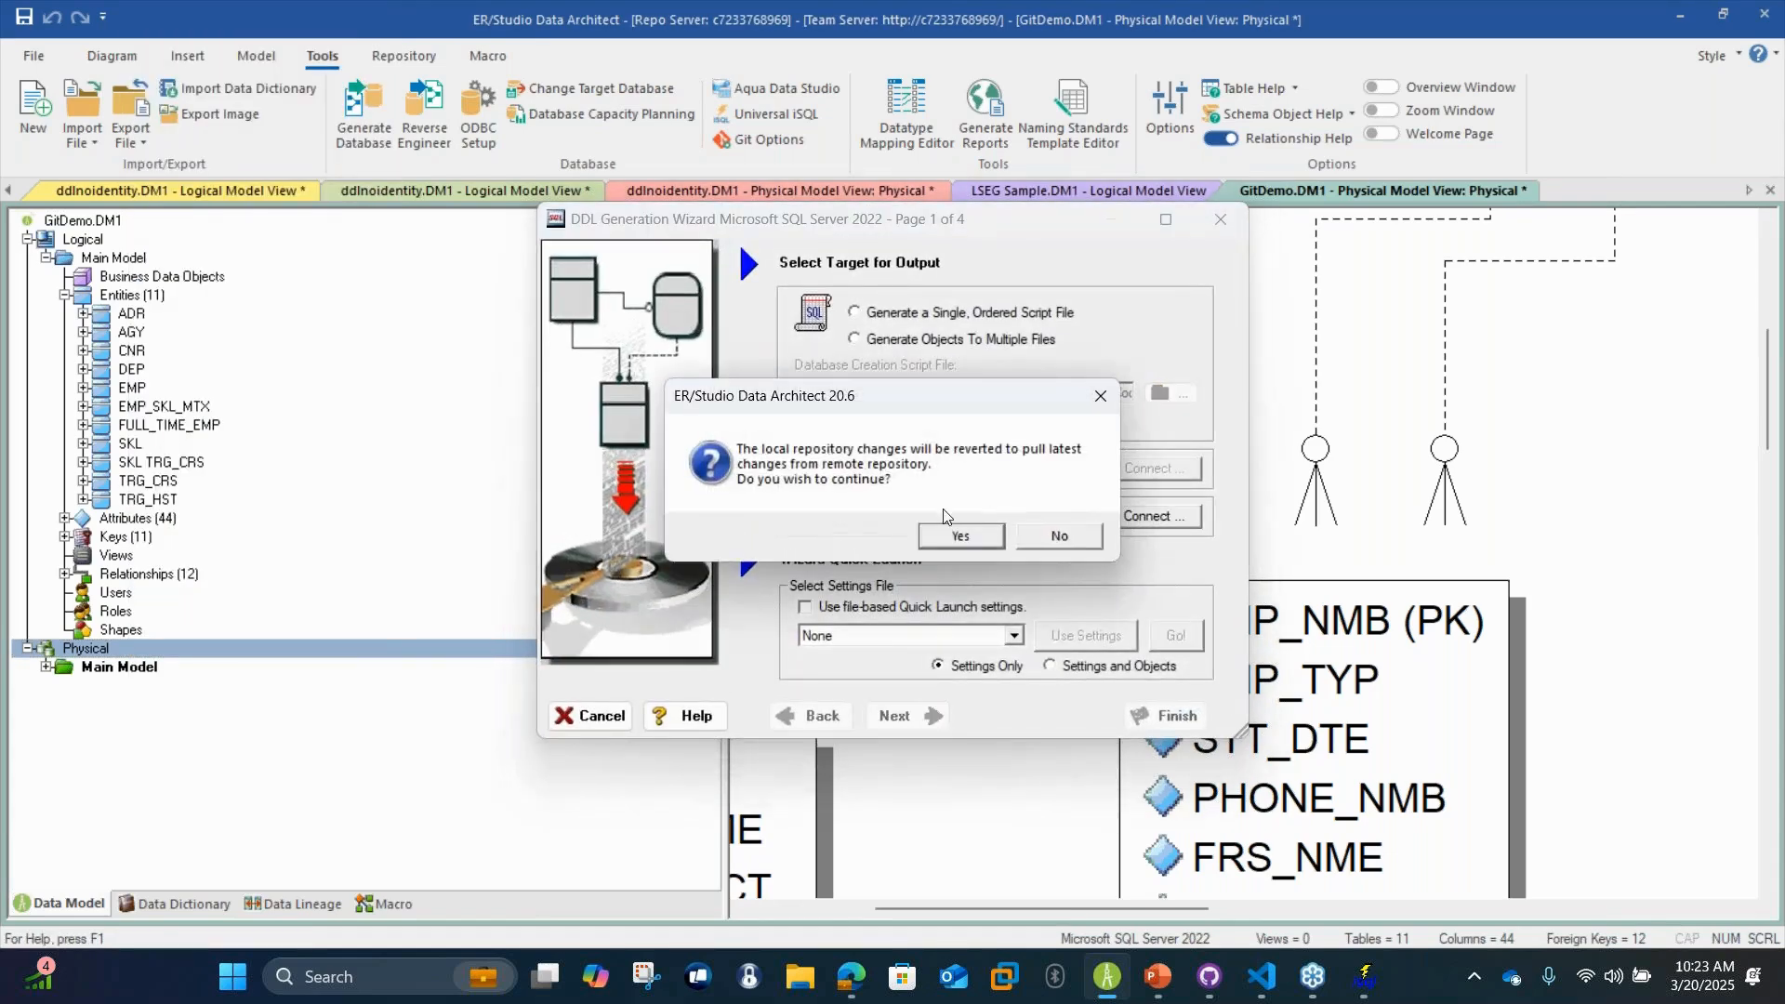
pyautogui.click(962, 538)
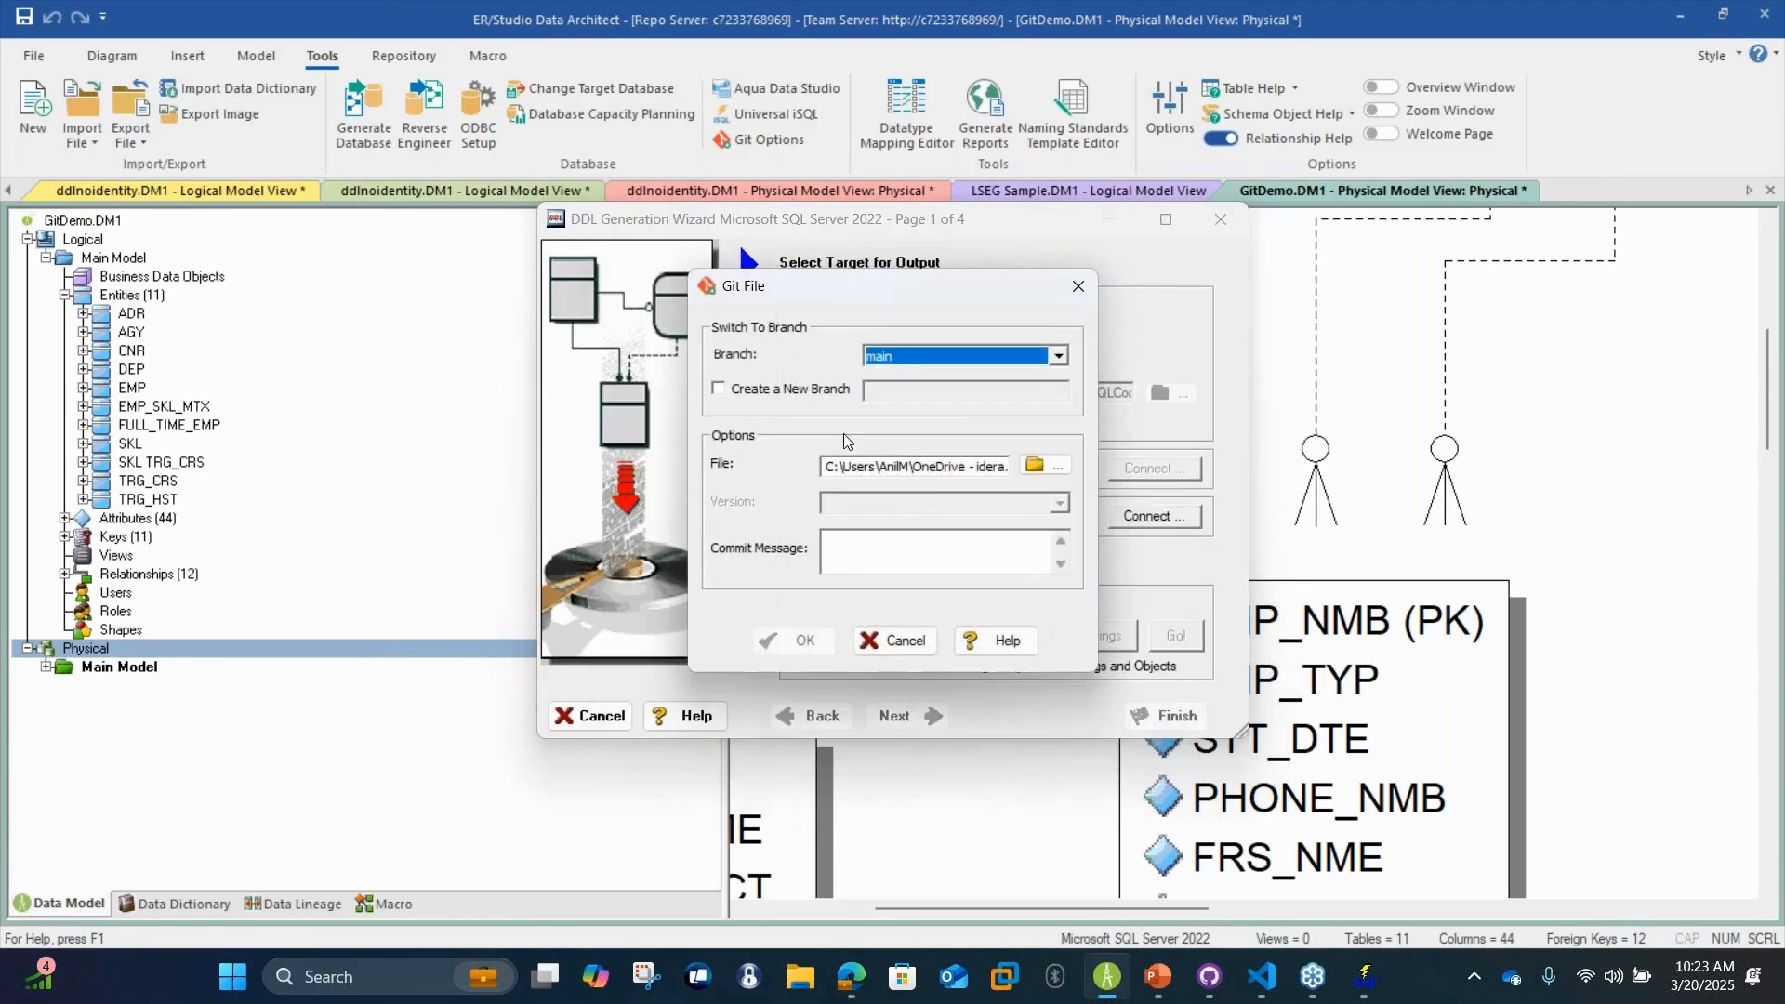
# Try out the new-branch option and script file selection in the Git File settings, and cancel the DDL generation
pyautogui.click(833, 391)
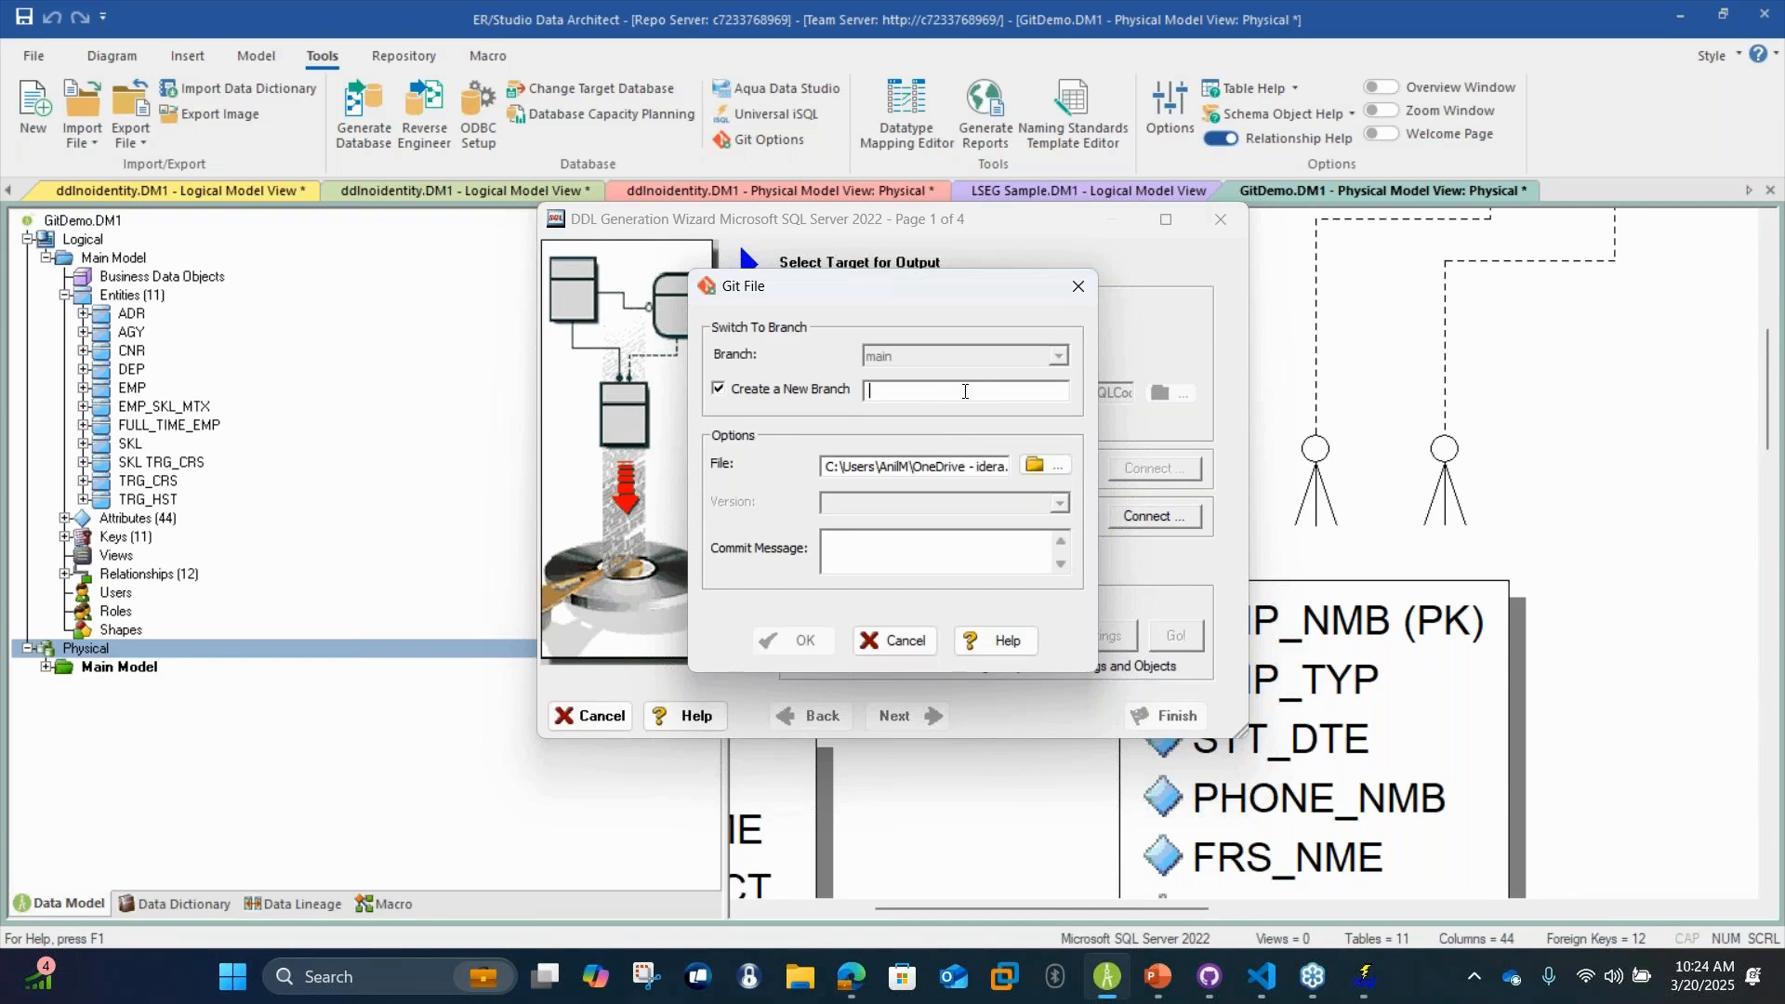
pyautogui.click(1034, 464)
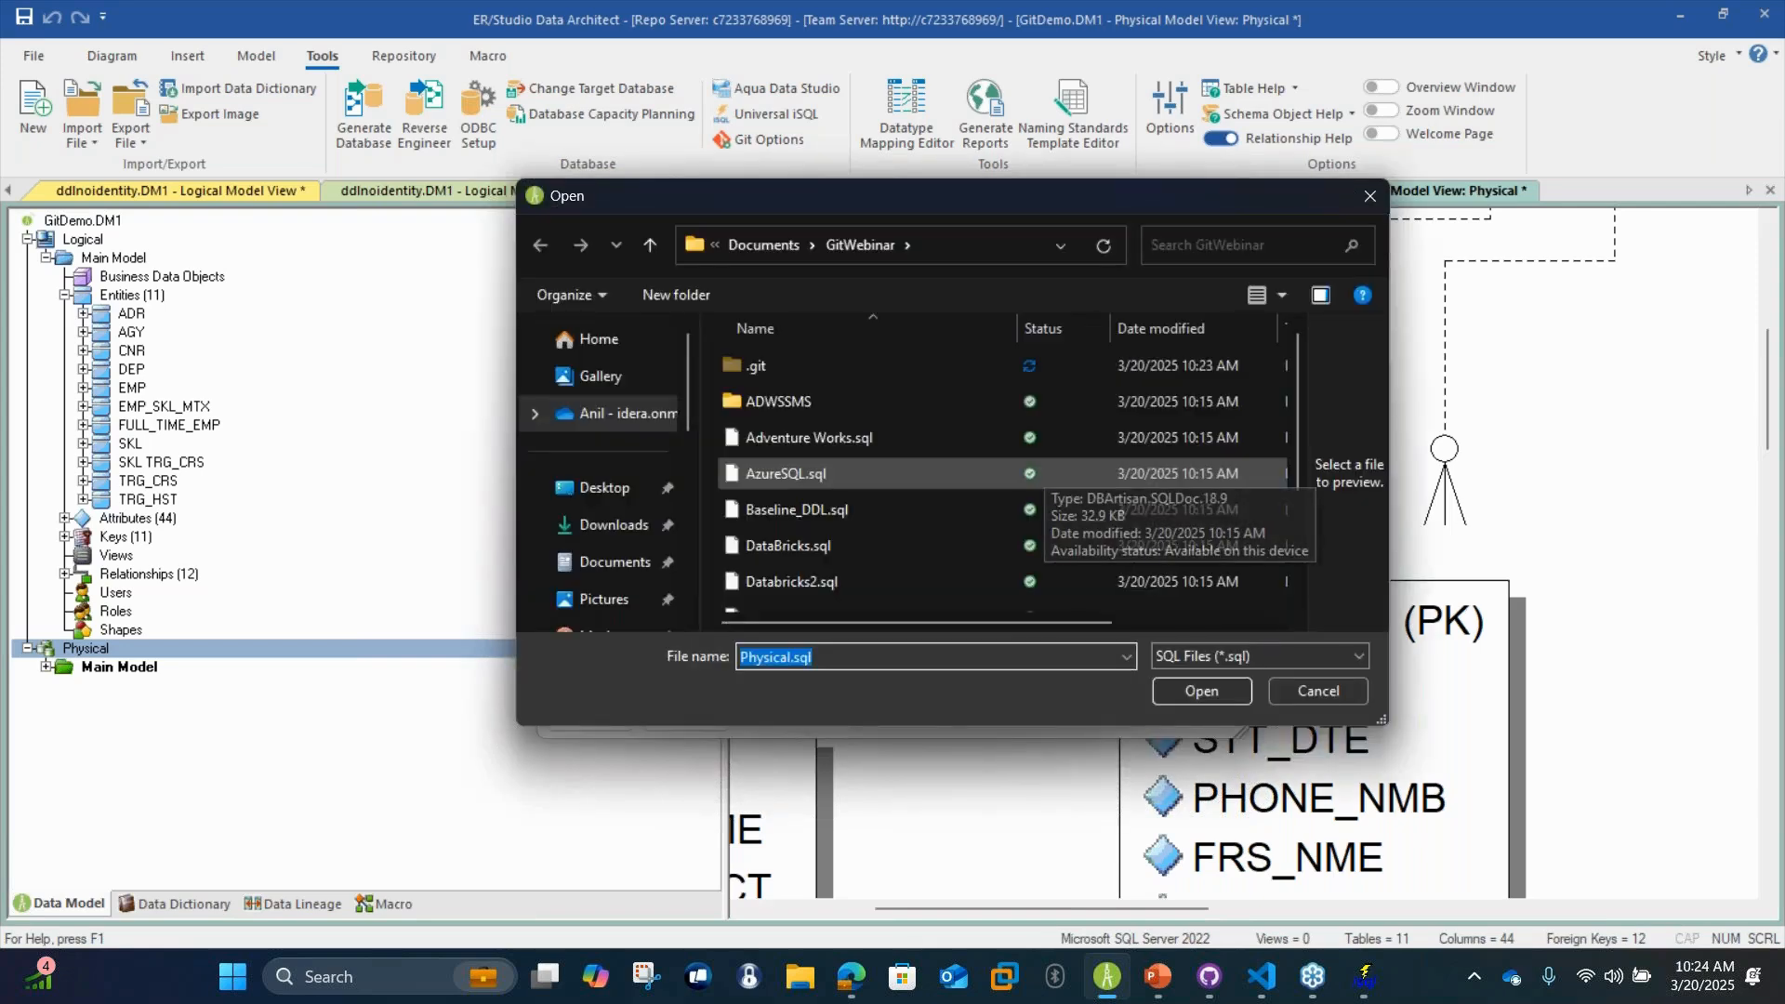
pyautogui.click(880, 545)
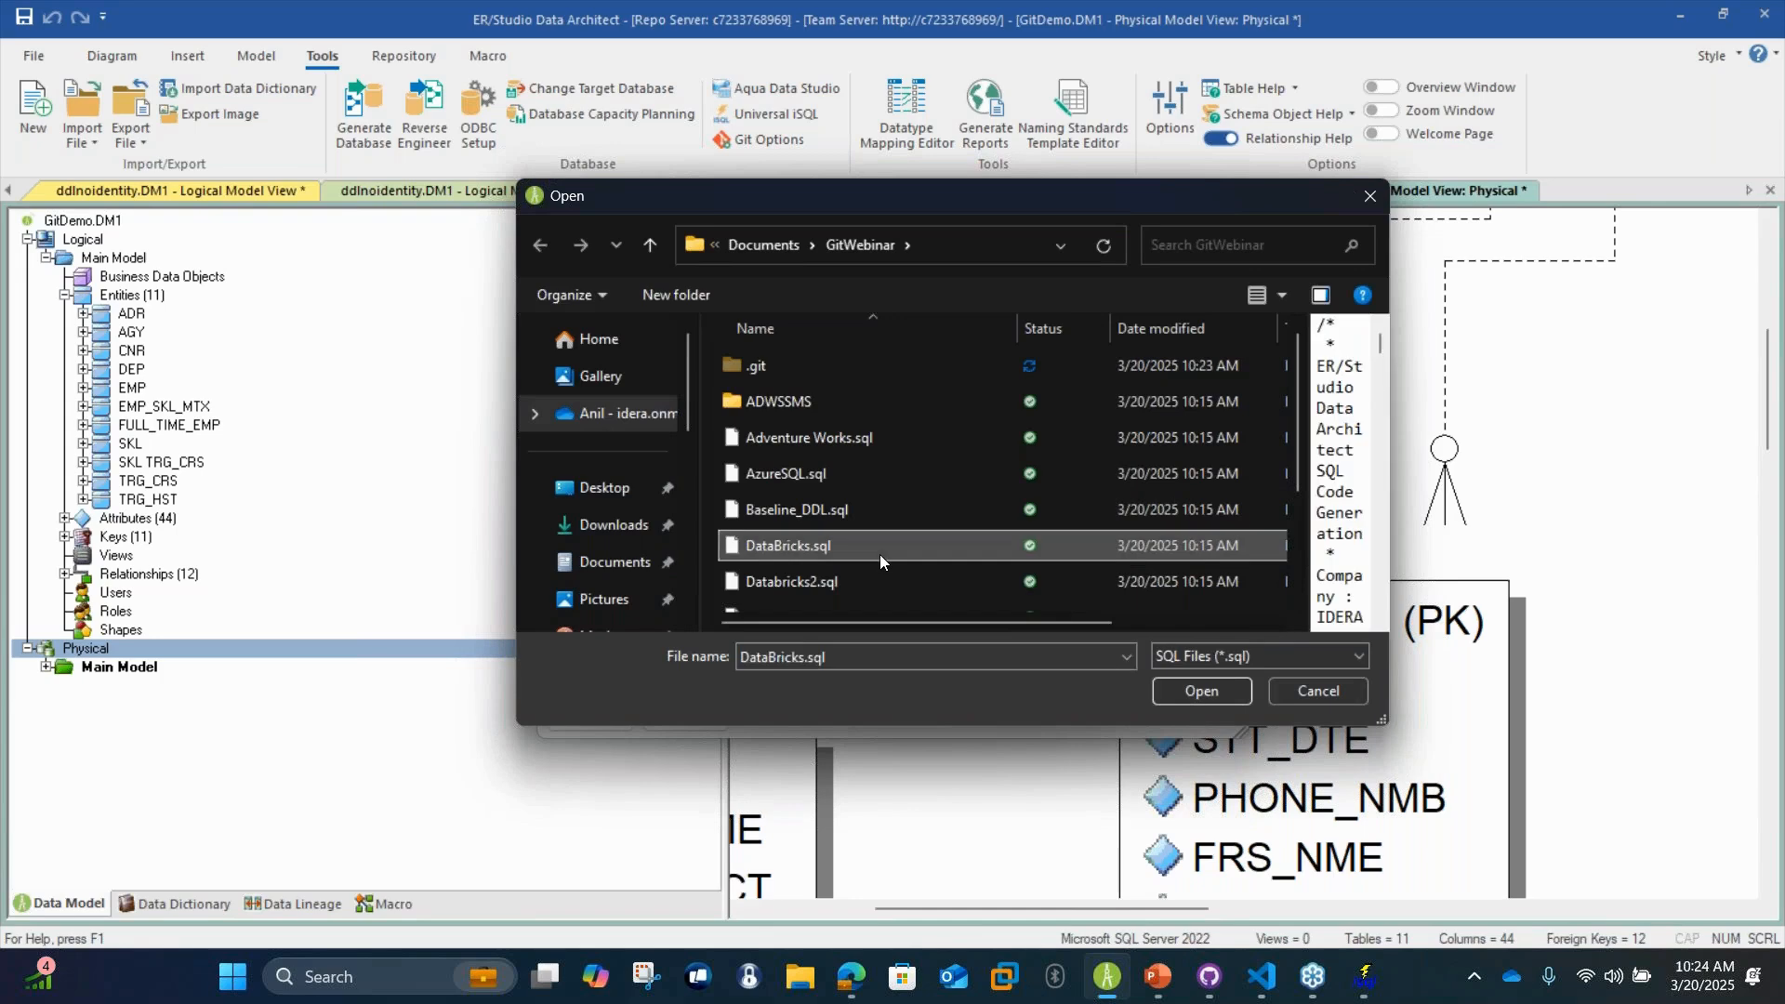
pyautogui.scroll(-1, 880, 554)
pyautogui.click(879, 558)
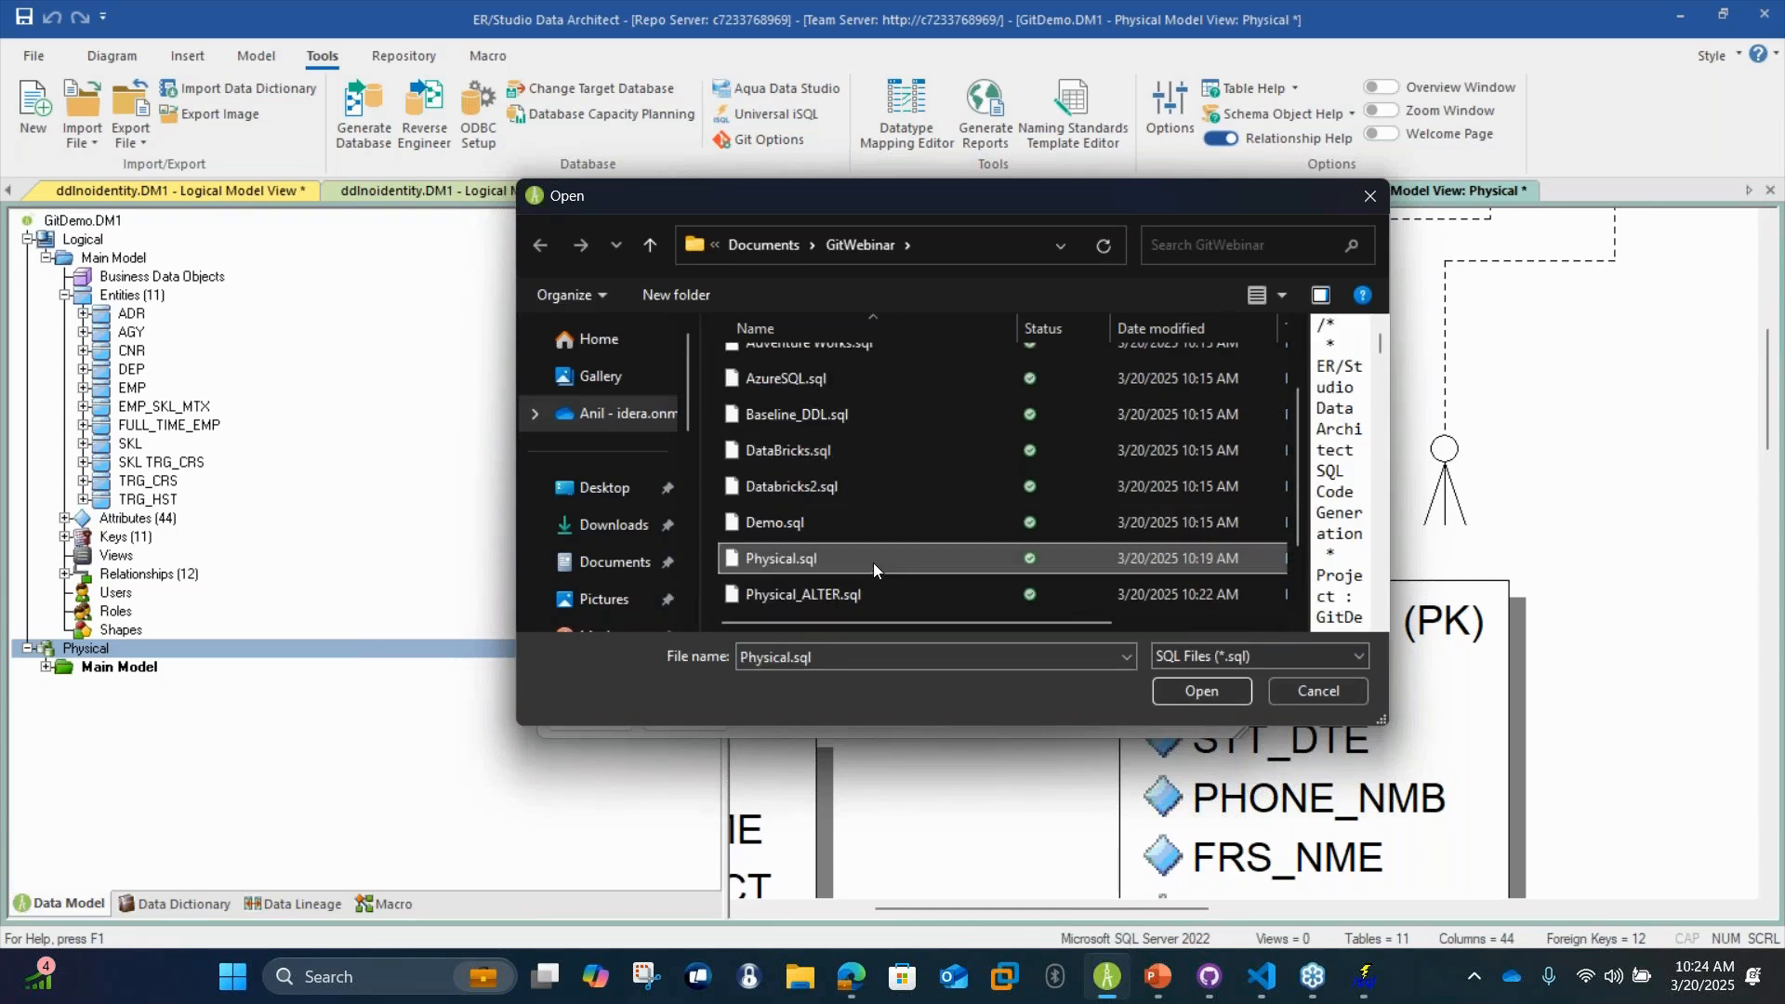
pyautogui.click(1288, 690)
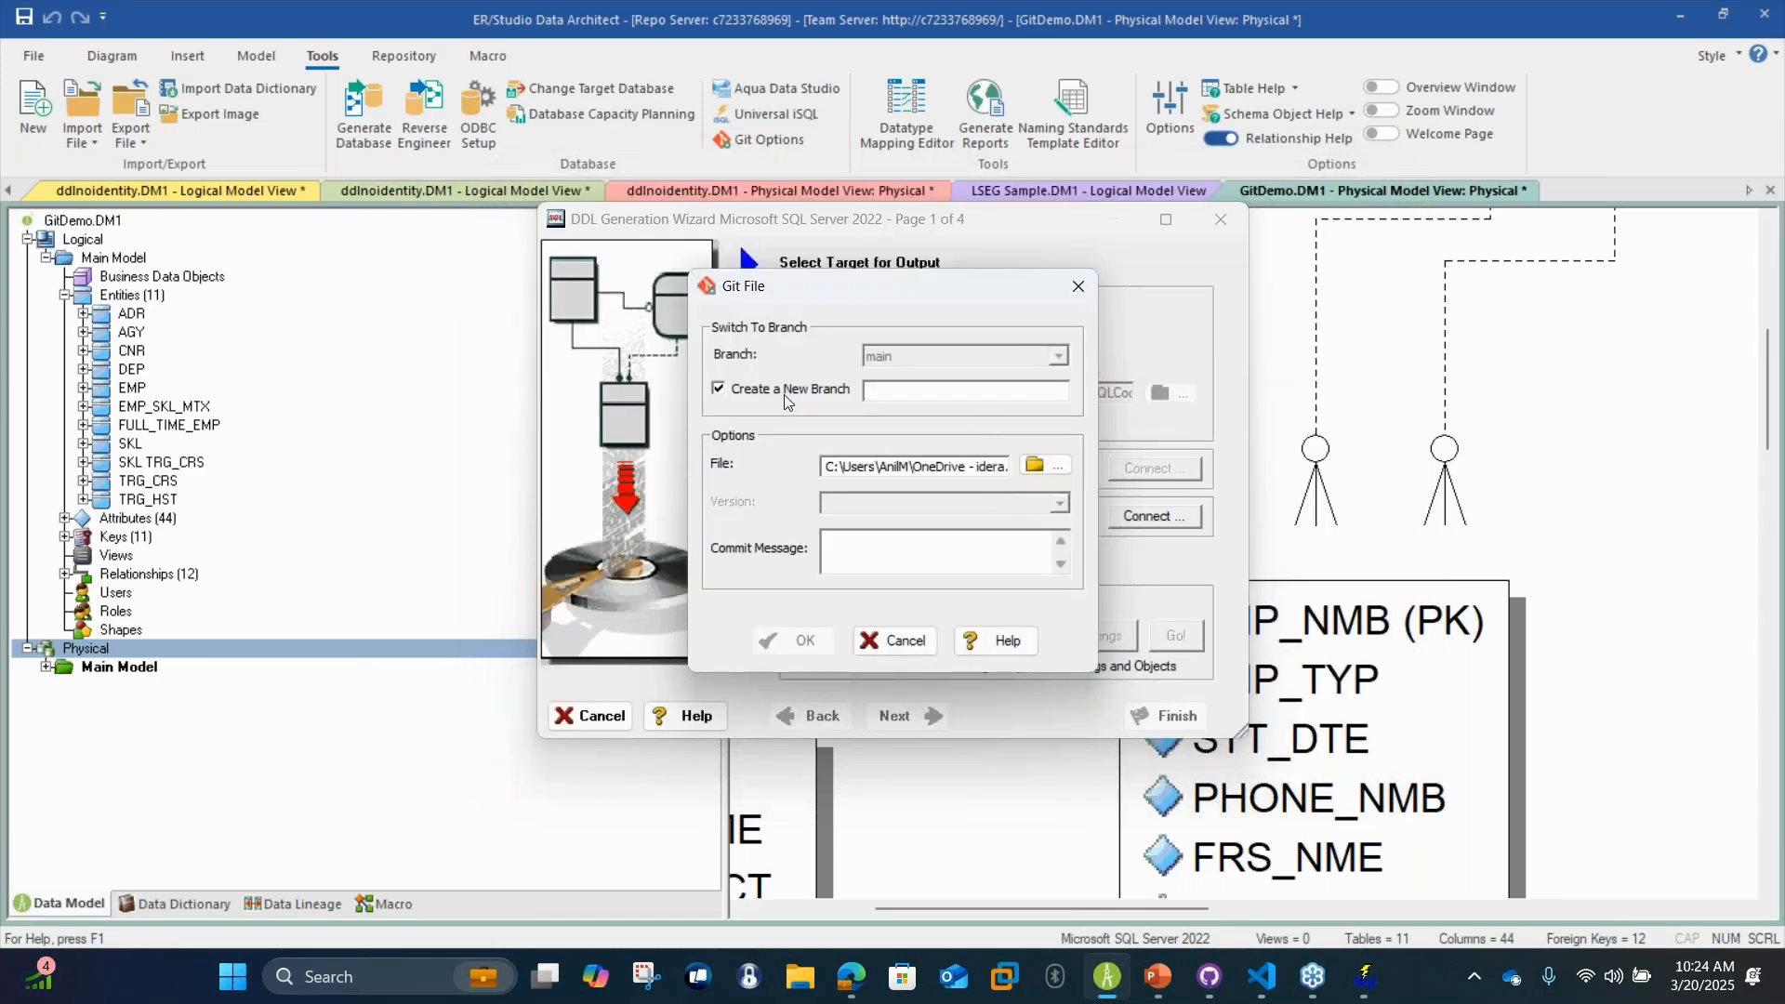
pyautogui.click(789, 392)
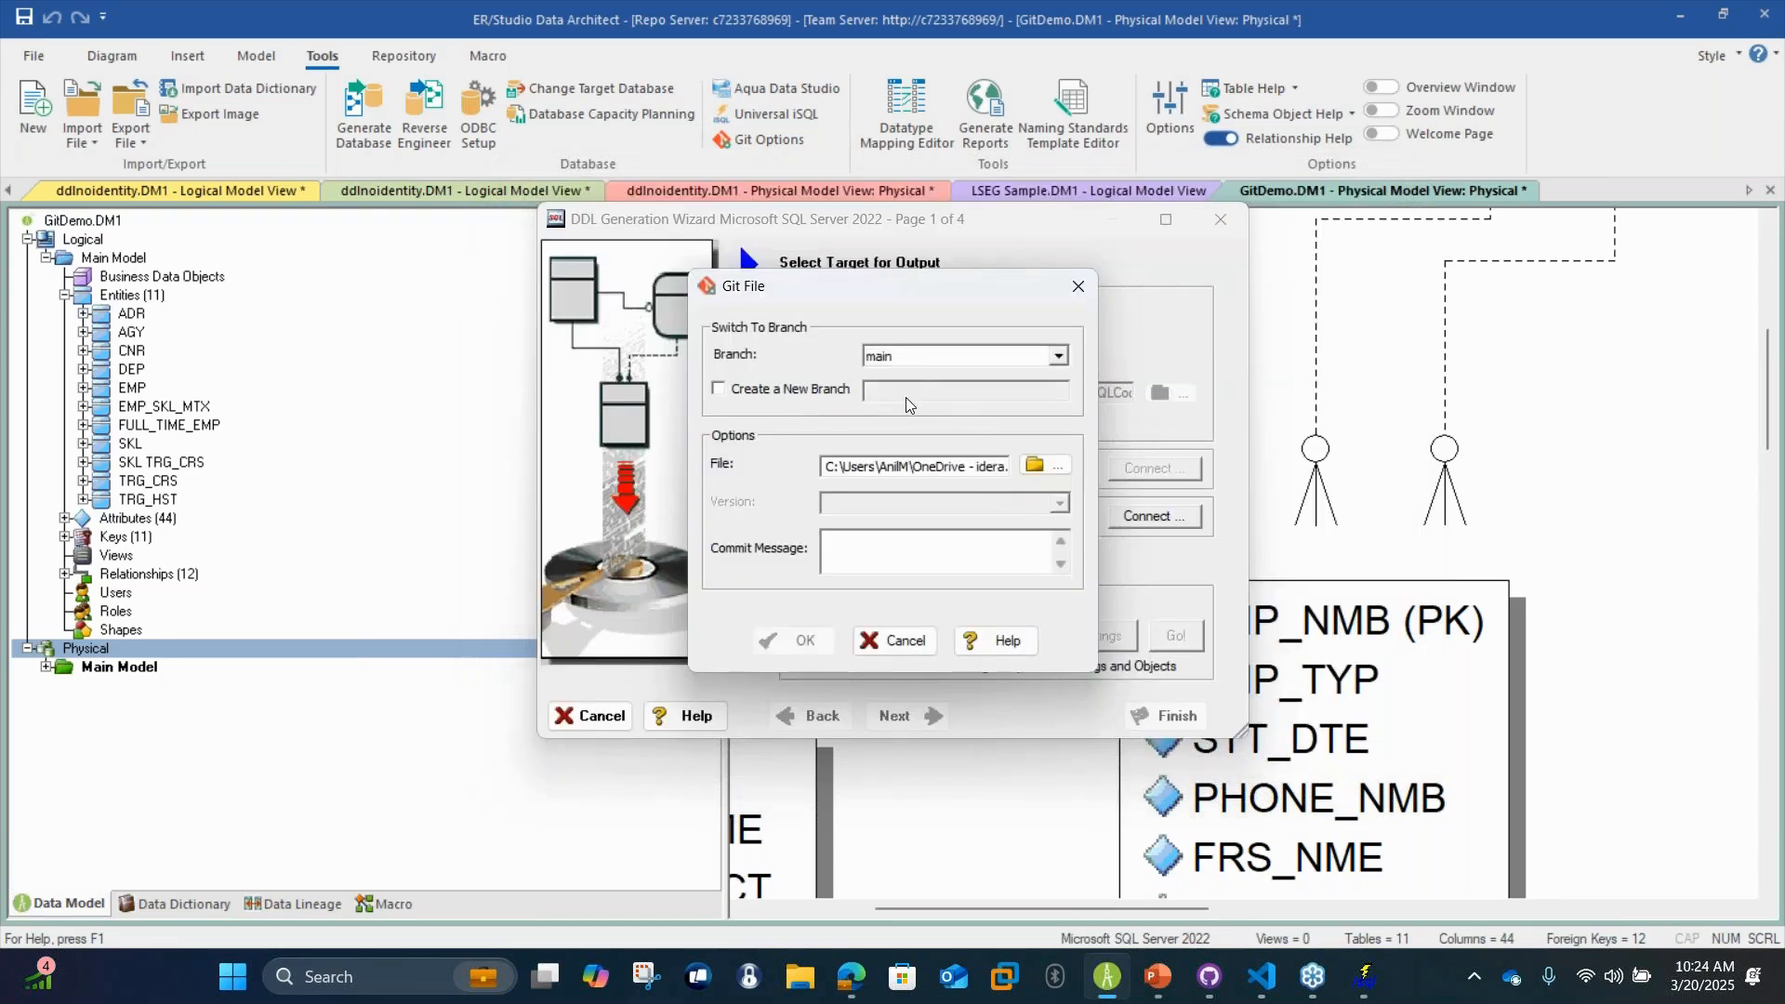
pyautogui.click(906, 640)
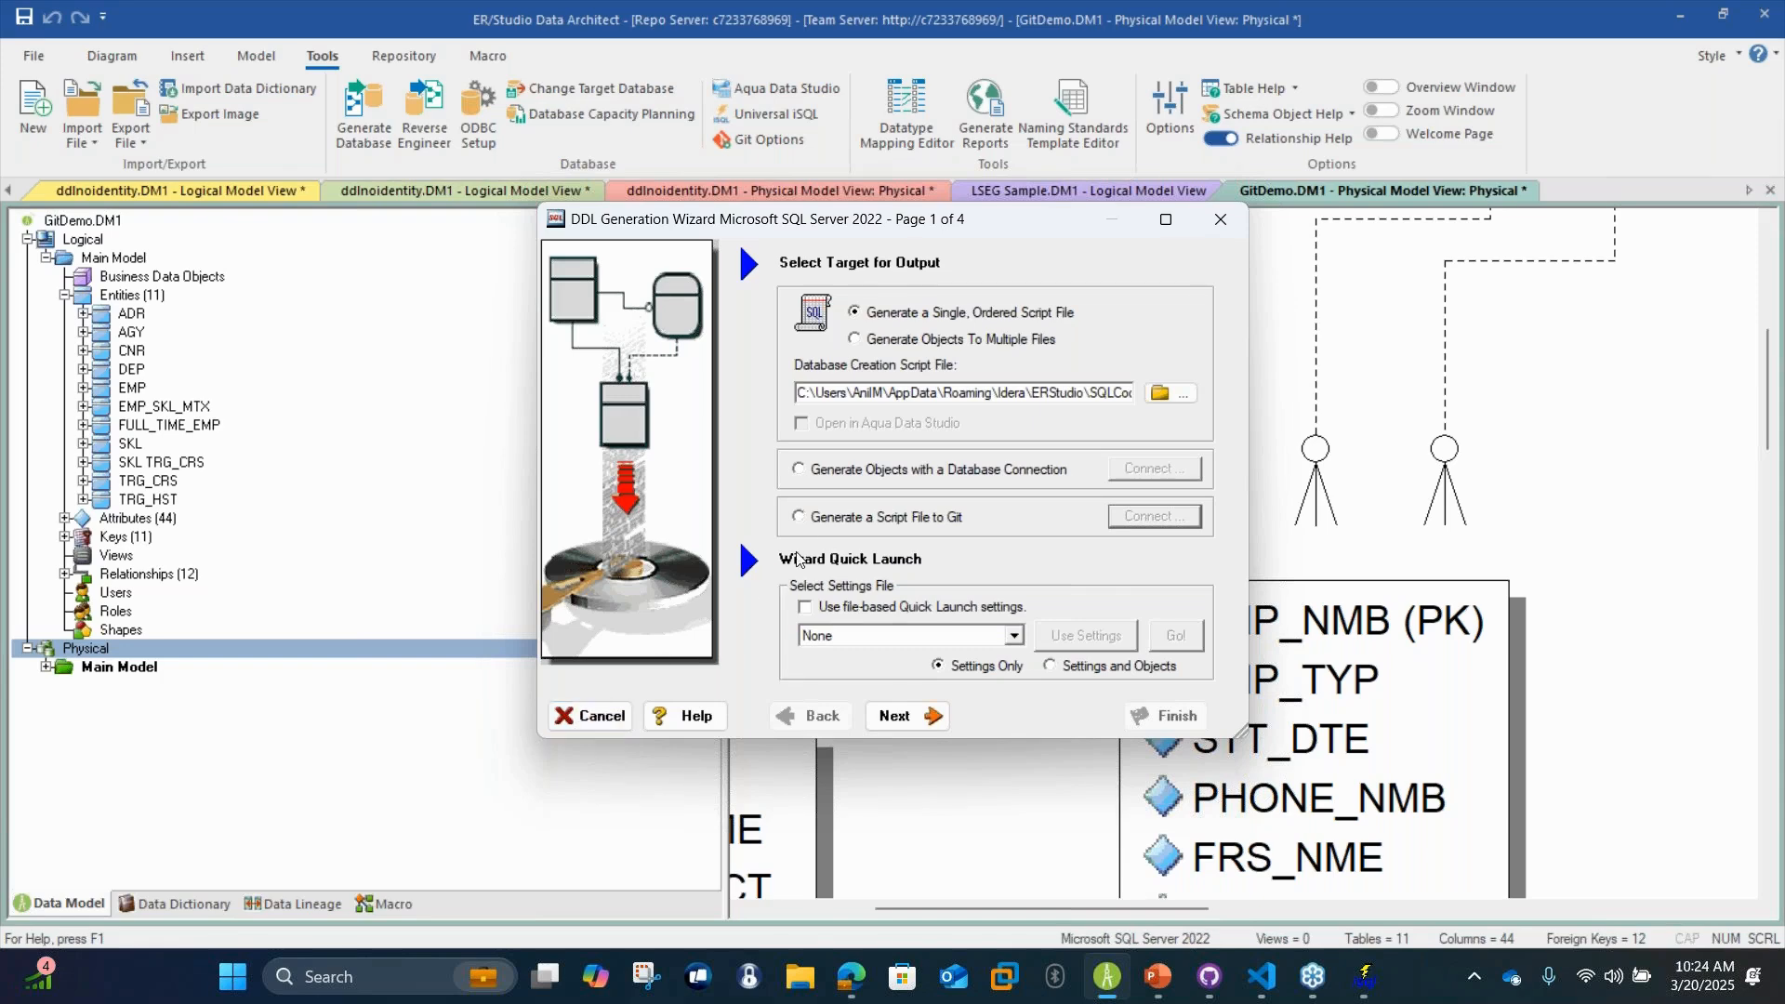
pyautogui.click(851, 517)
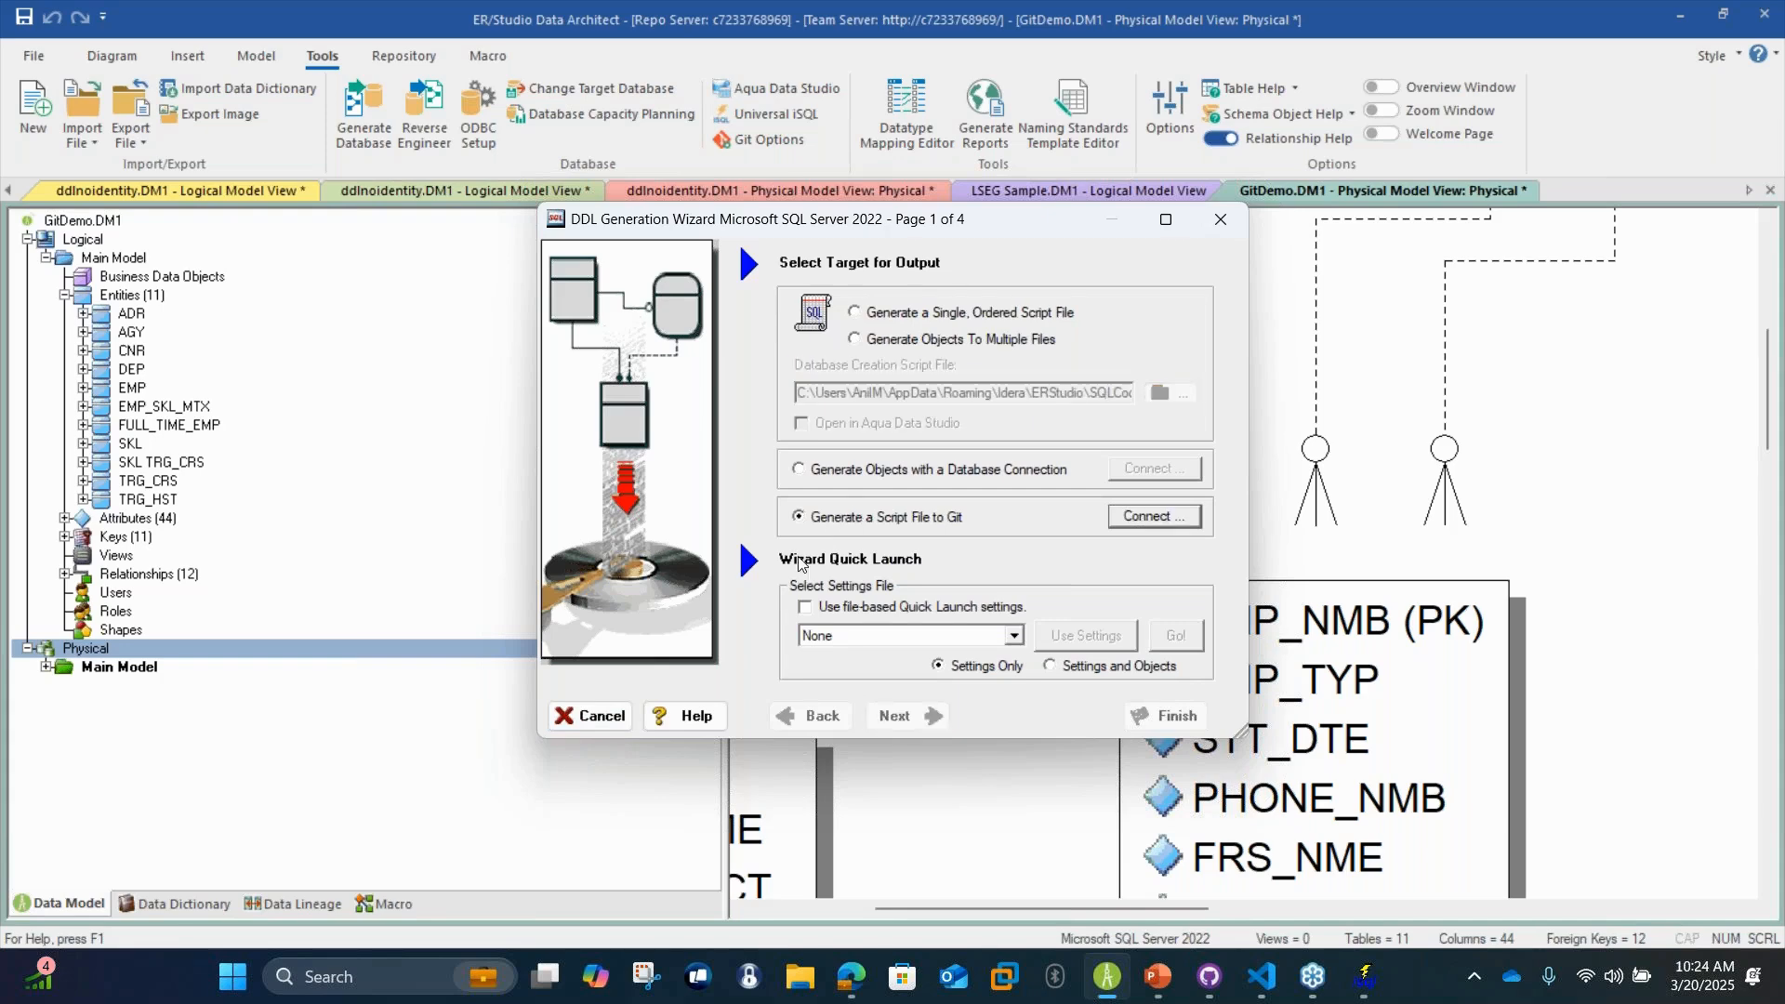
pyautogui.click(590, 716)
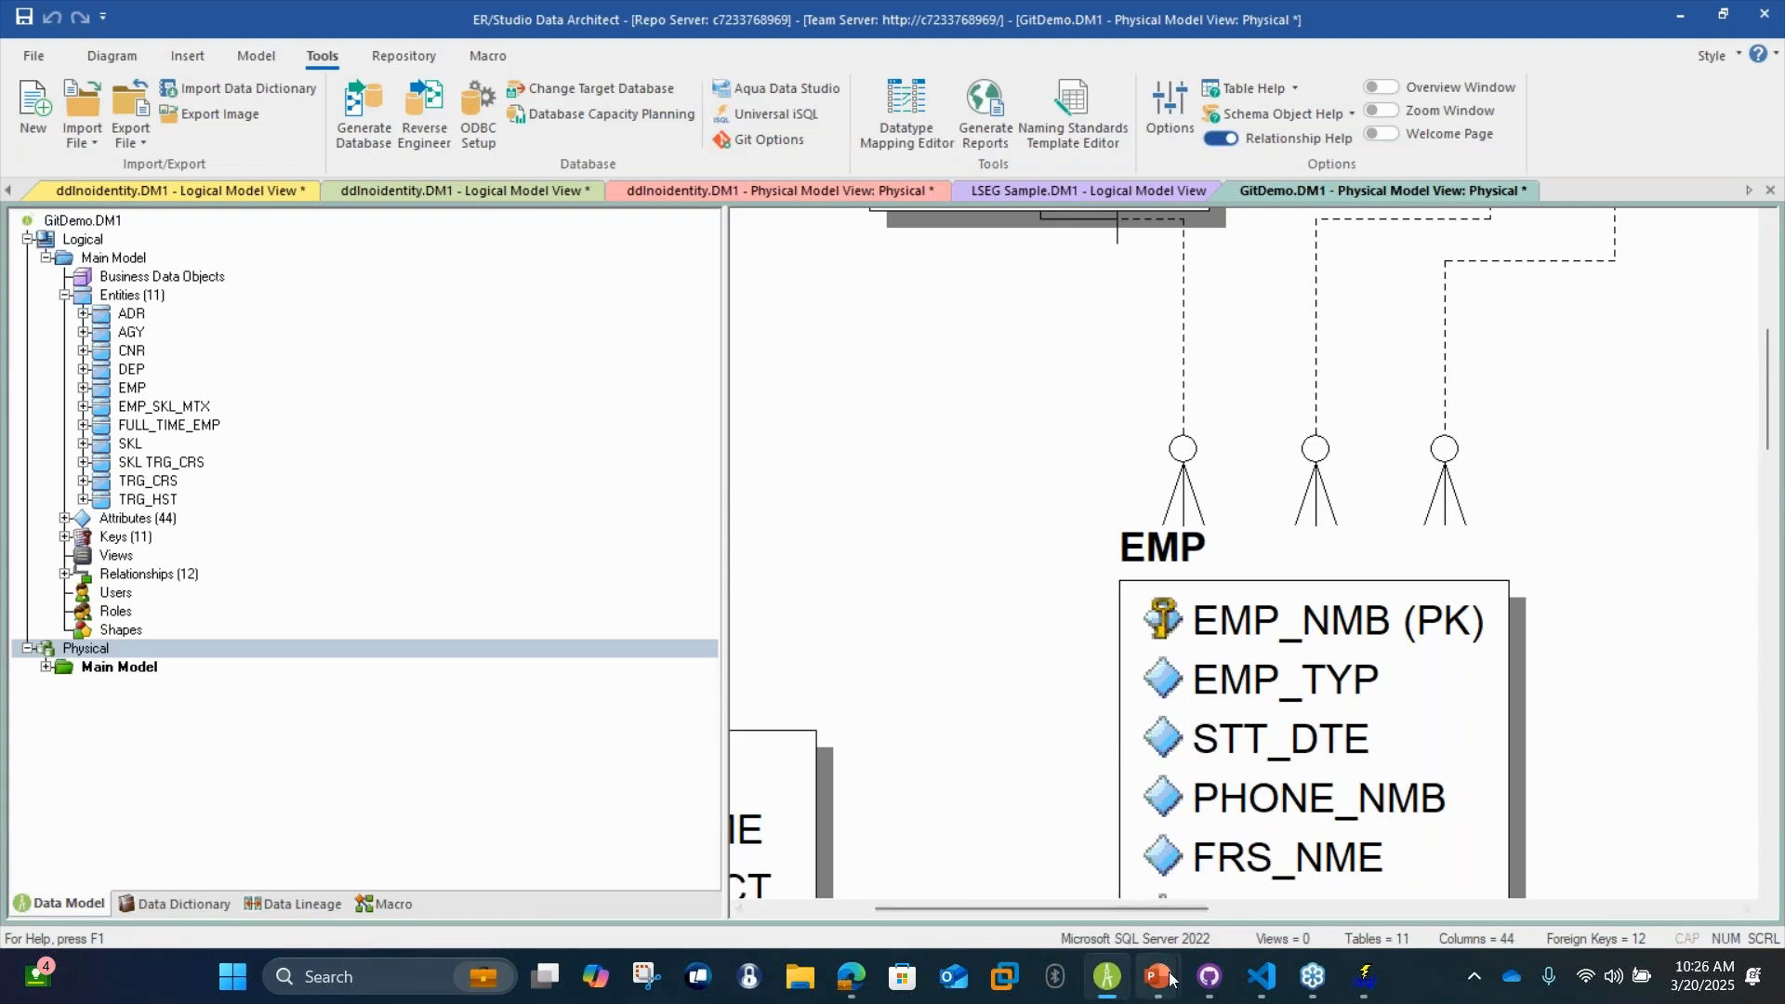
# Switch to the PowerPoint presentation and advance to the Q&A slide
pyautogui.moveTo(1172, 978)
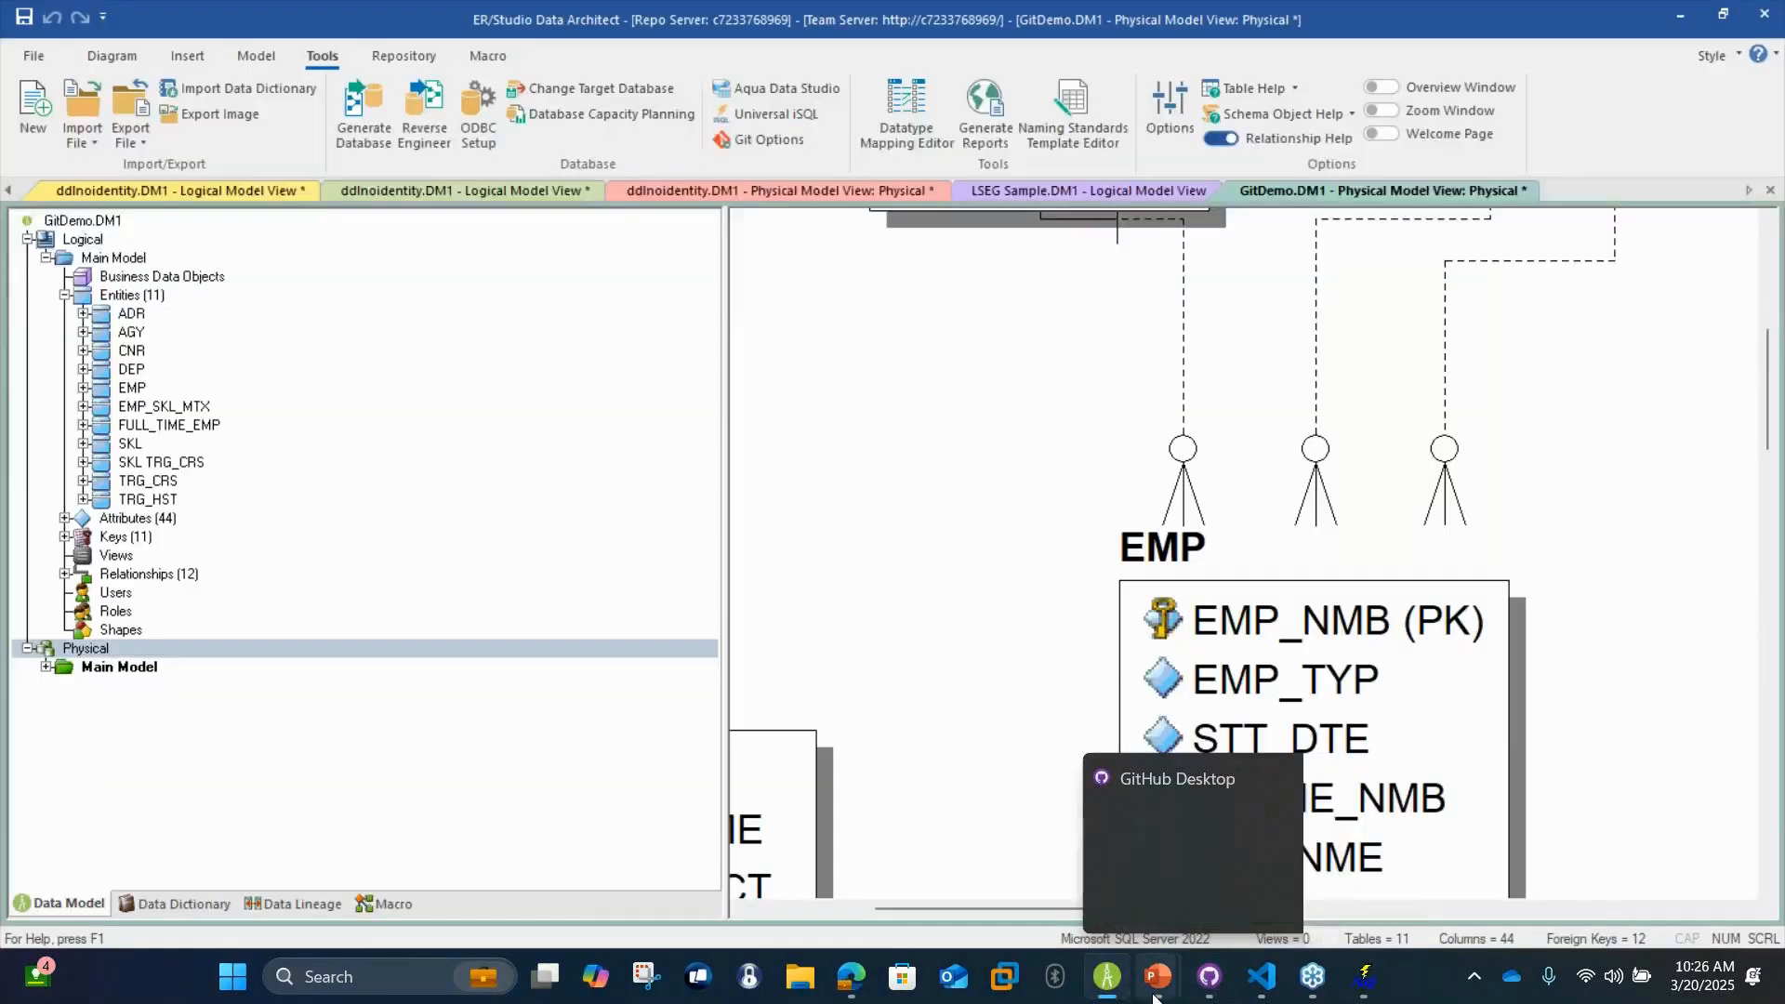
pyautogui.click(1250, 873)
pyautogui.press('Right')
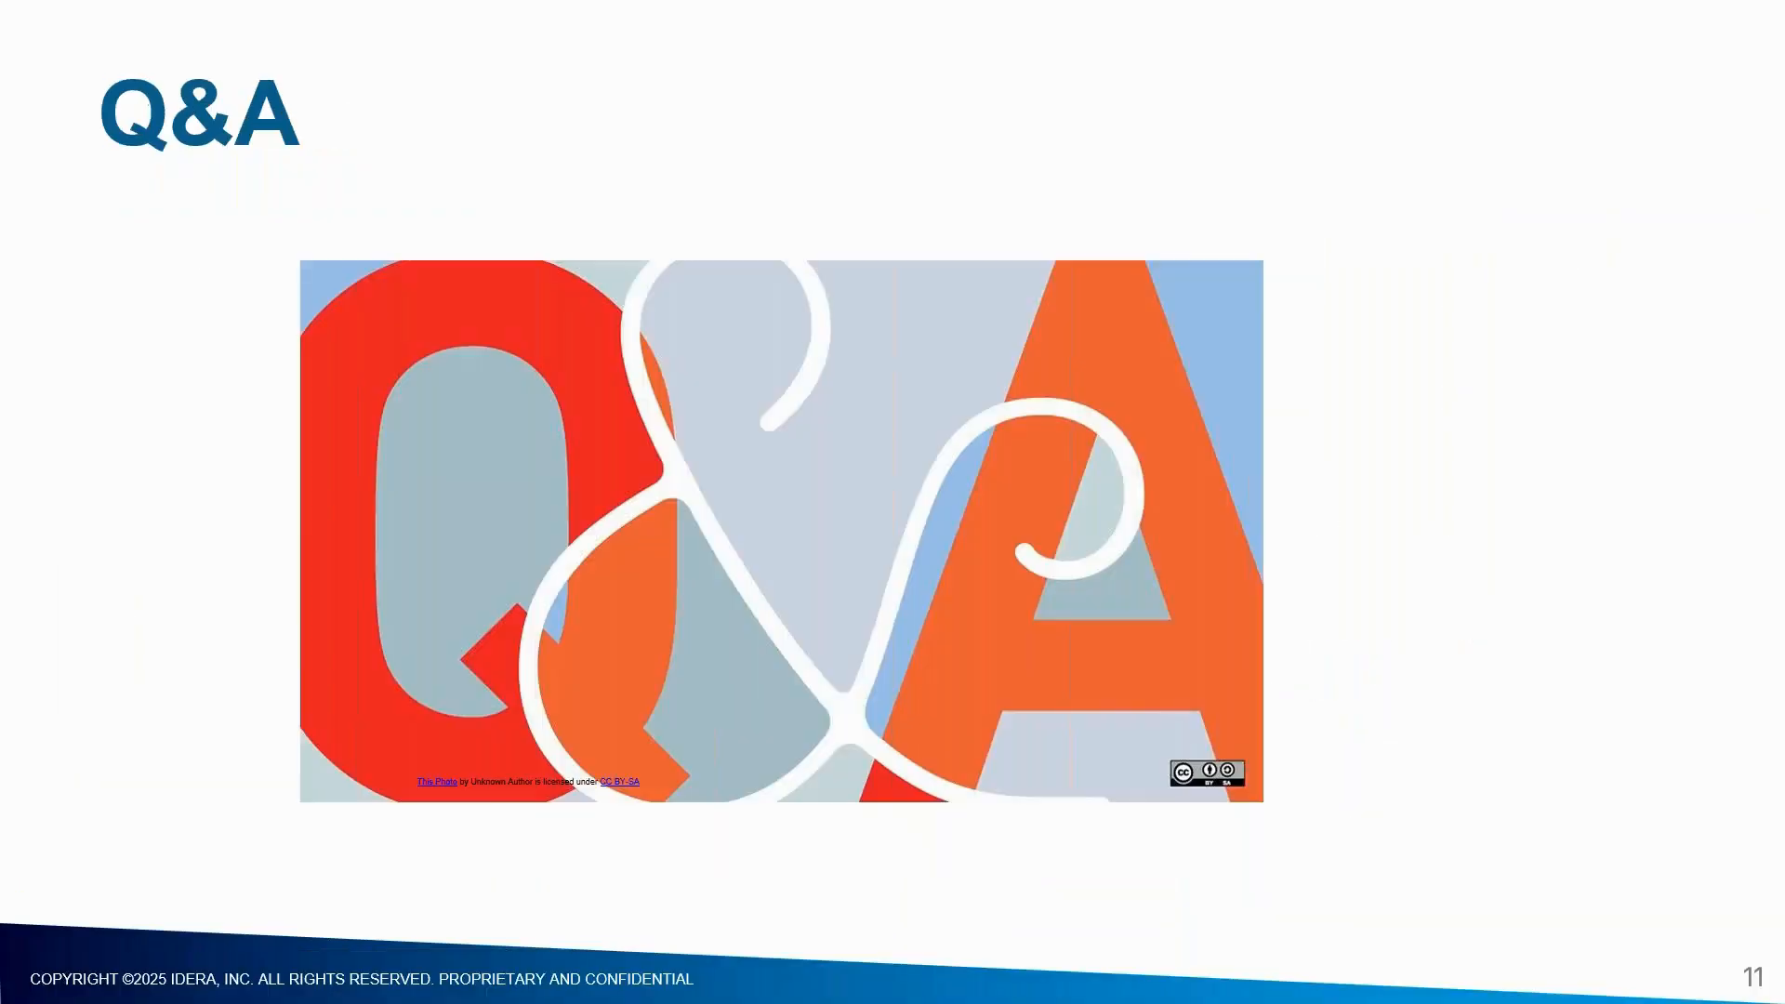
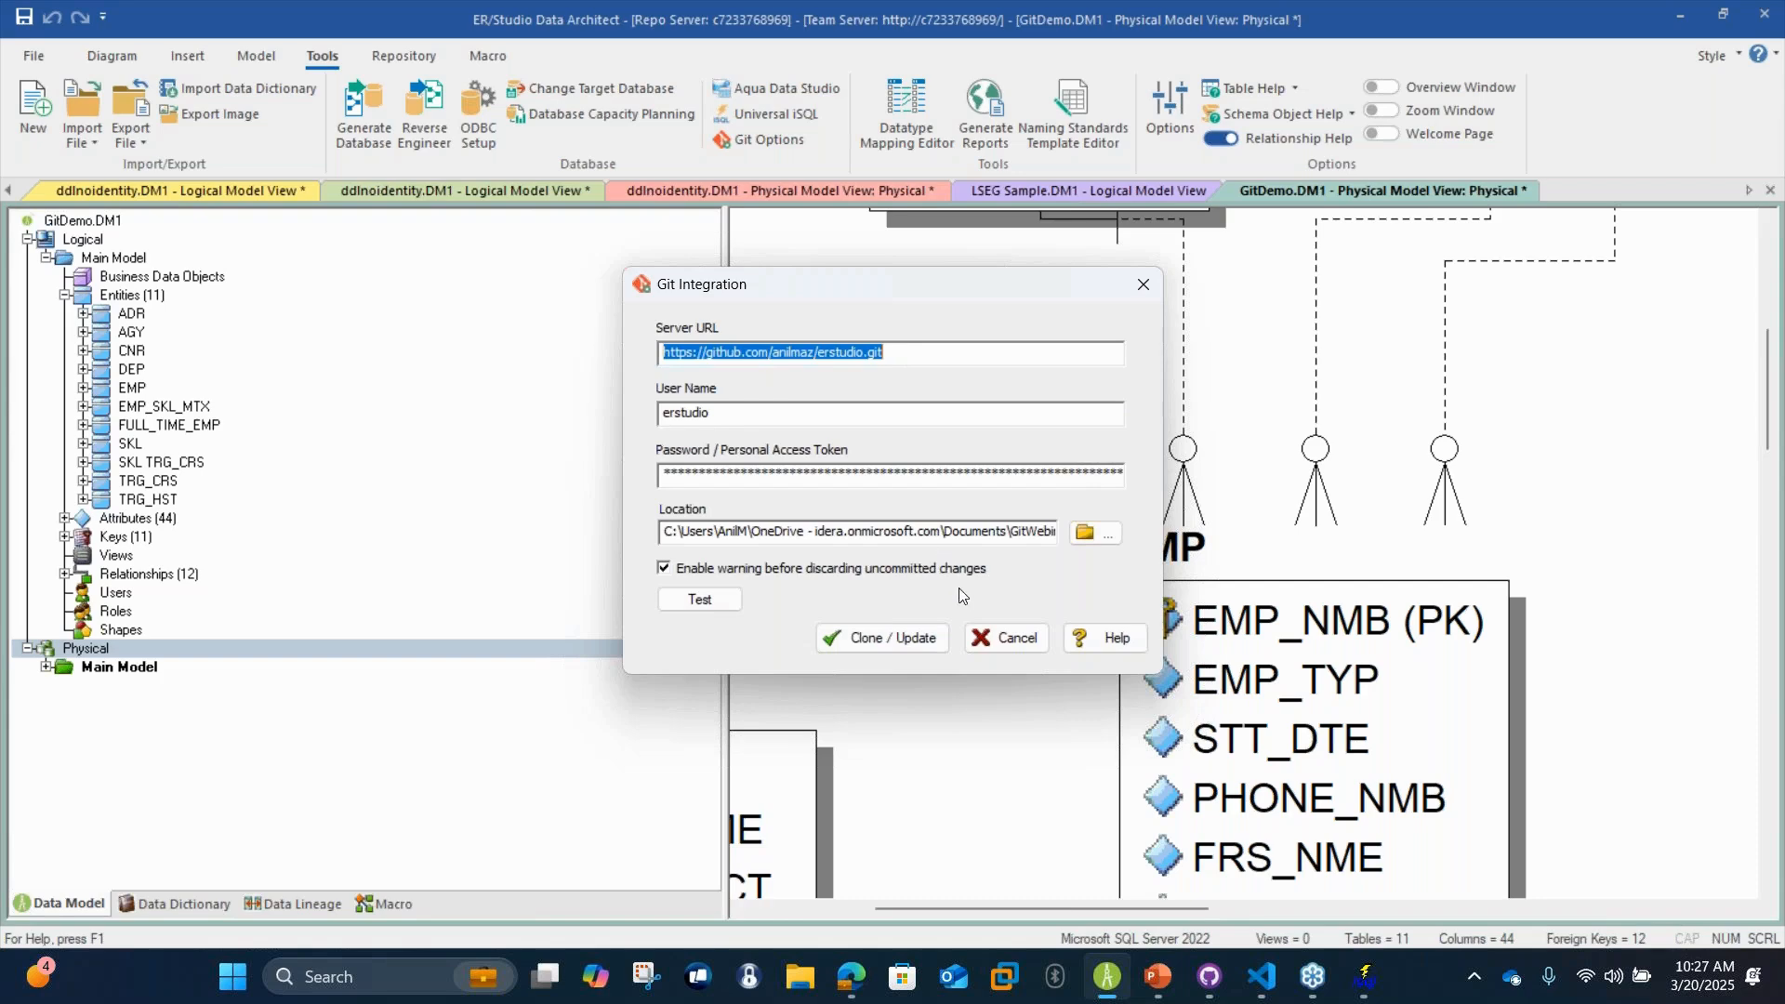
# Review the server URL in the Git Integration settings and close them without changes
pyautogui.click(897, 361)
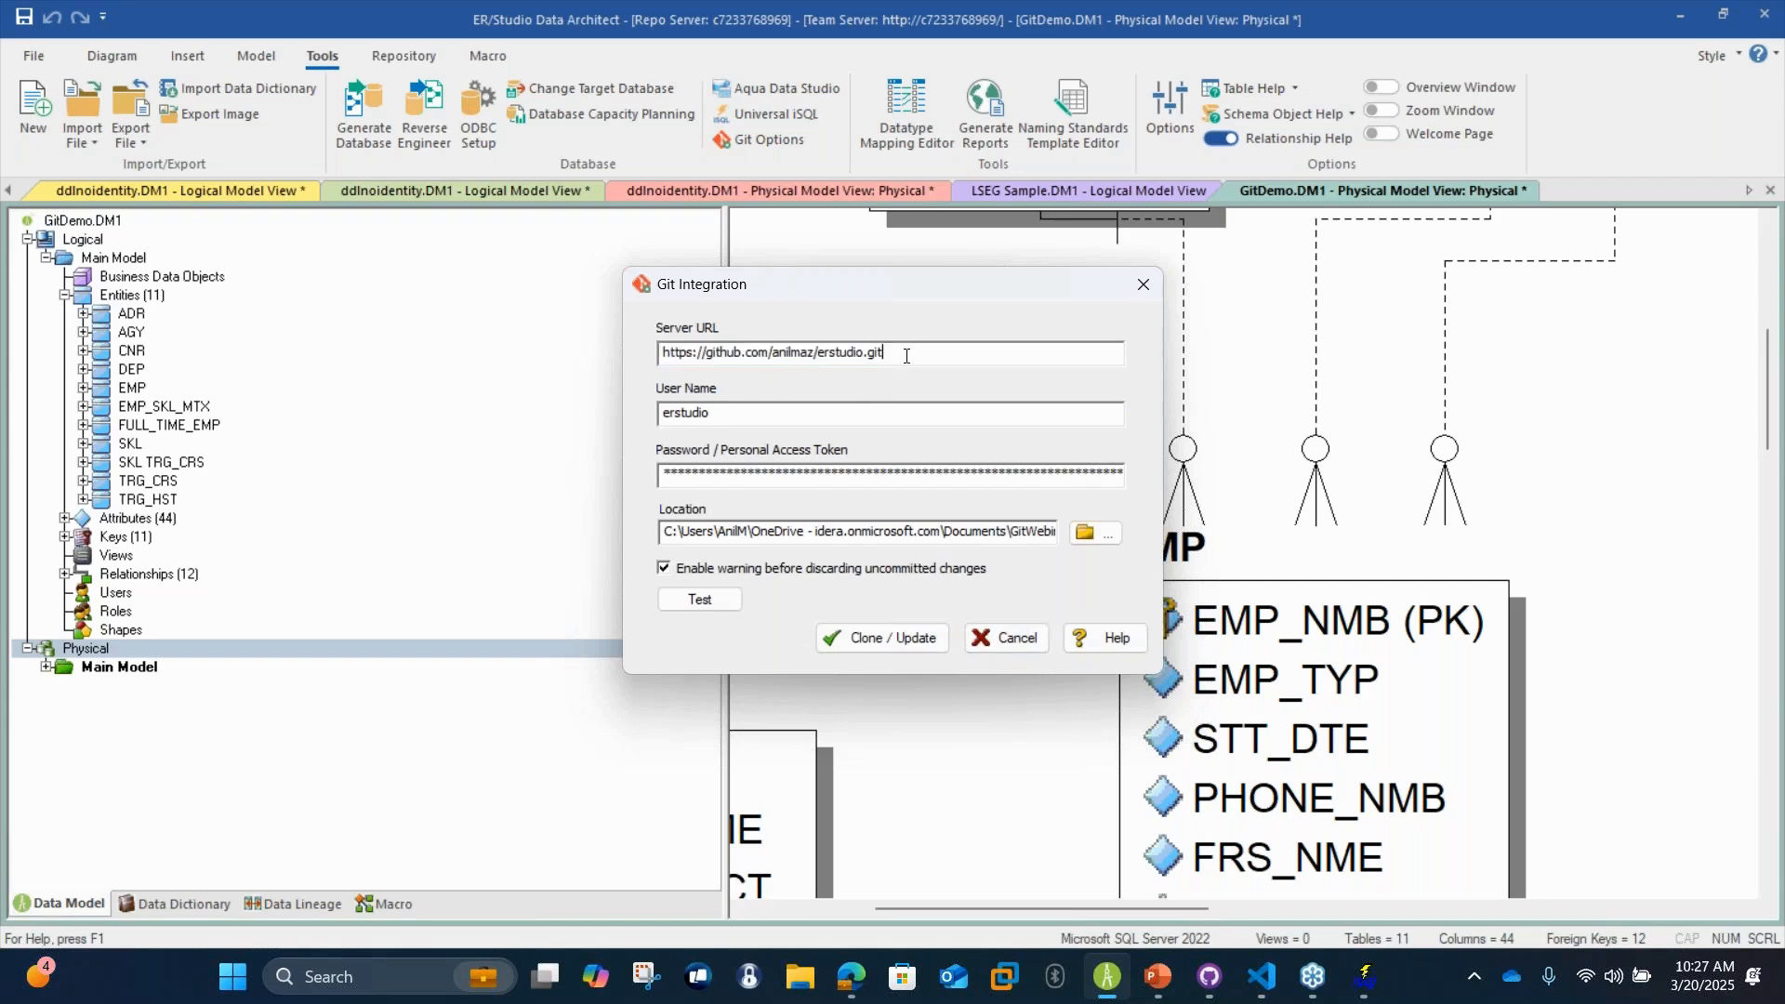
pyautogui.click(1008, 641)
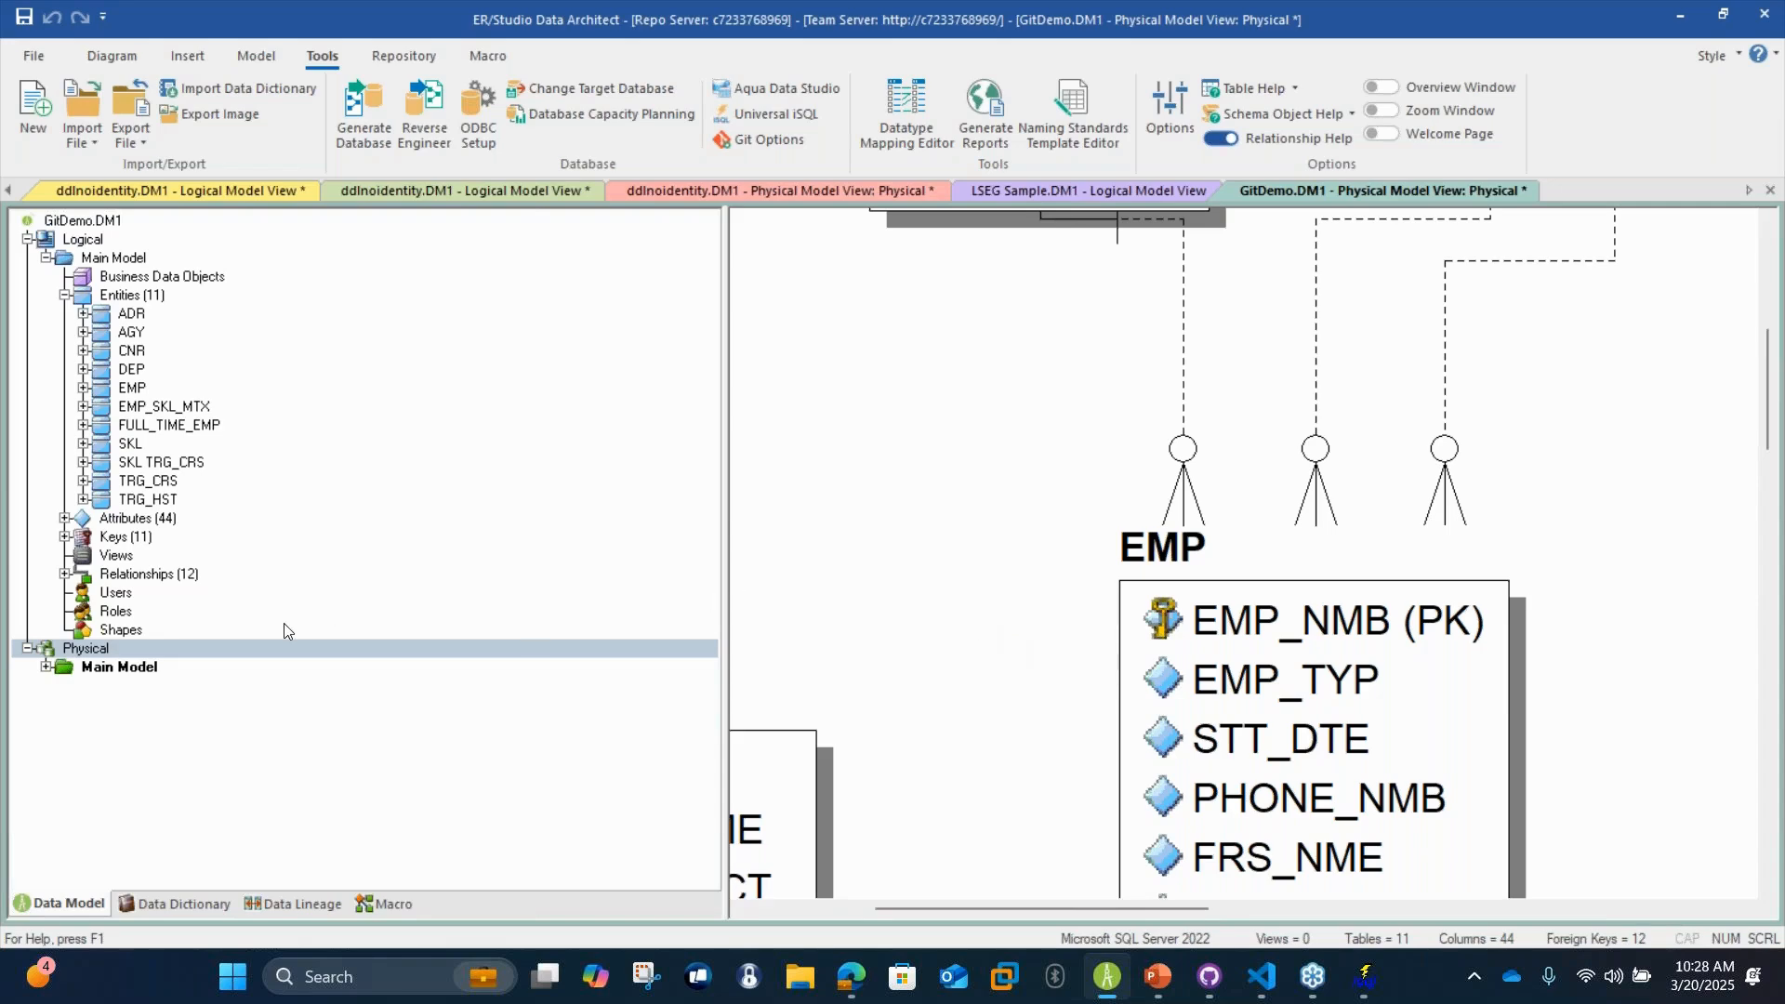
# Start generating the Physical model's script file to Git on branch main with commit message "demo", proceeding to the object selection page
pyautogui.click(132, 646)
pyautogui.rightClick(135, 650)
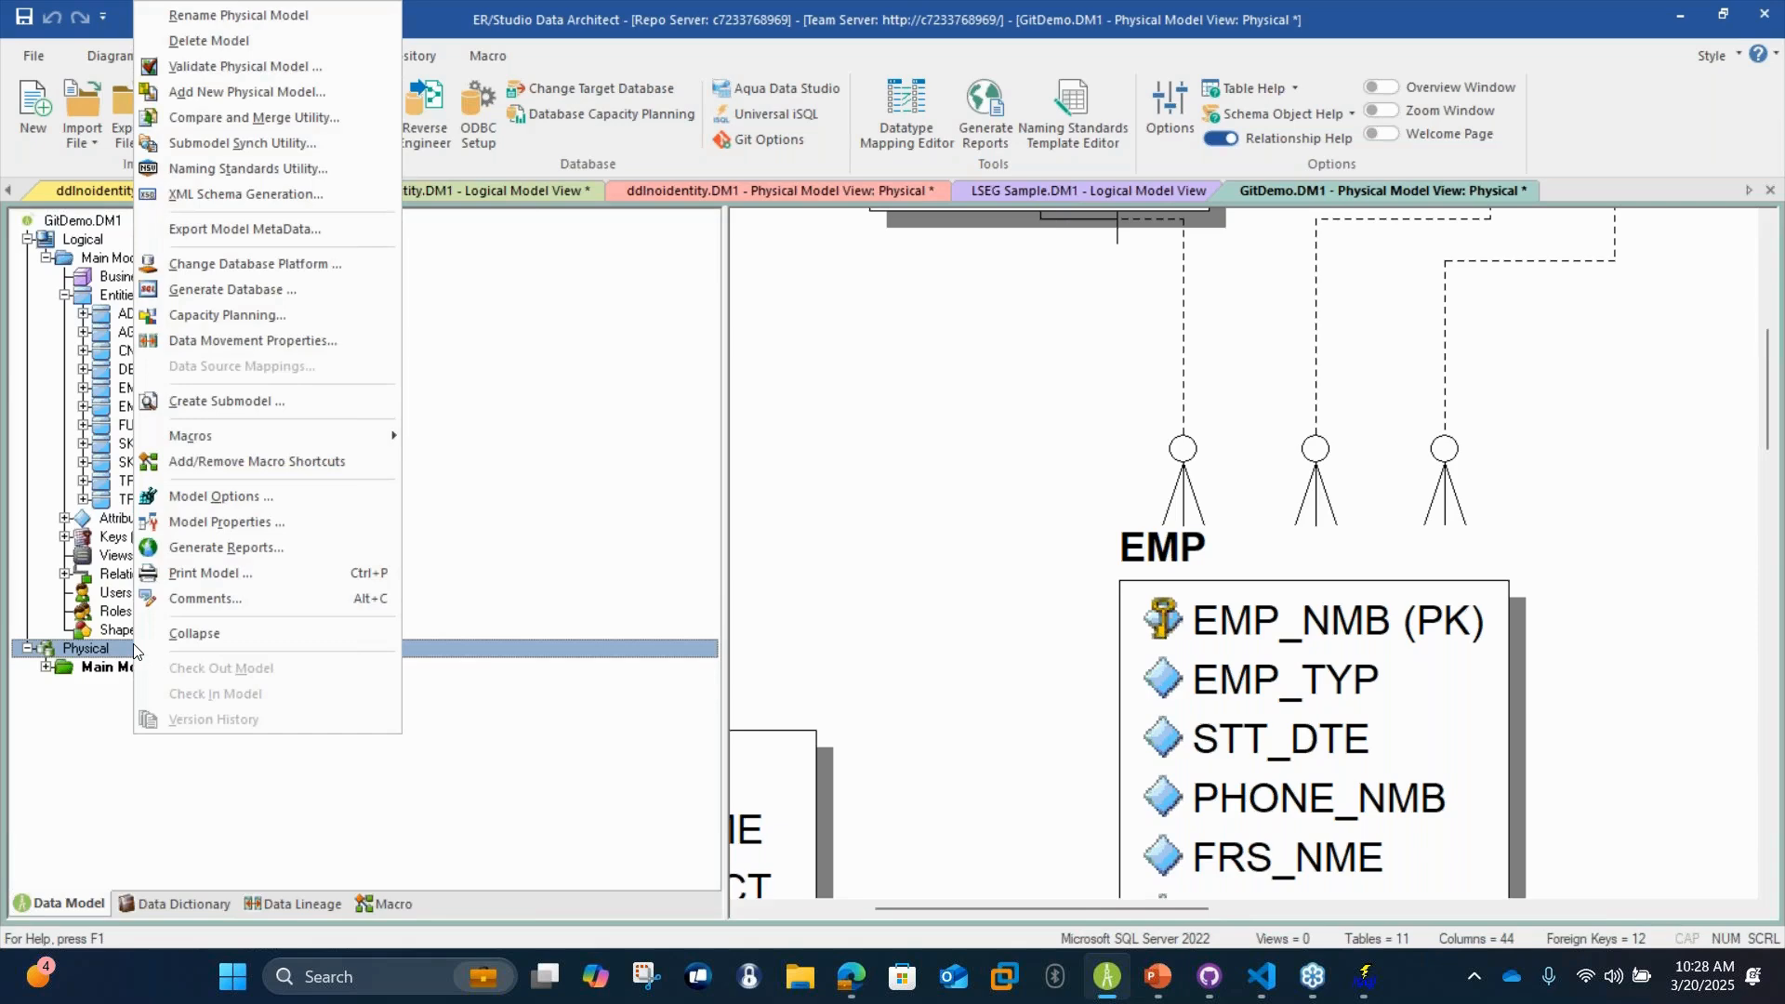
pyautogui.click(256, 288)
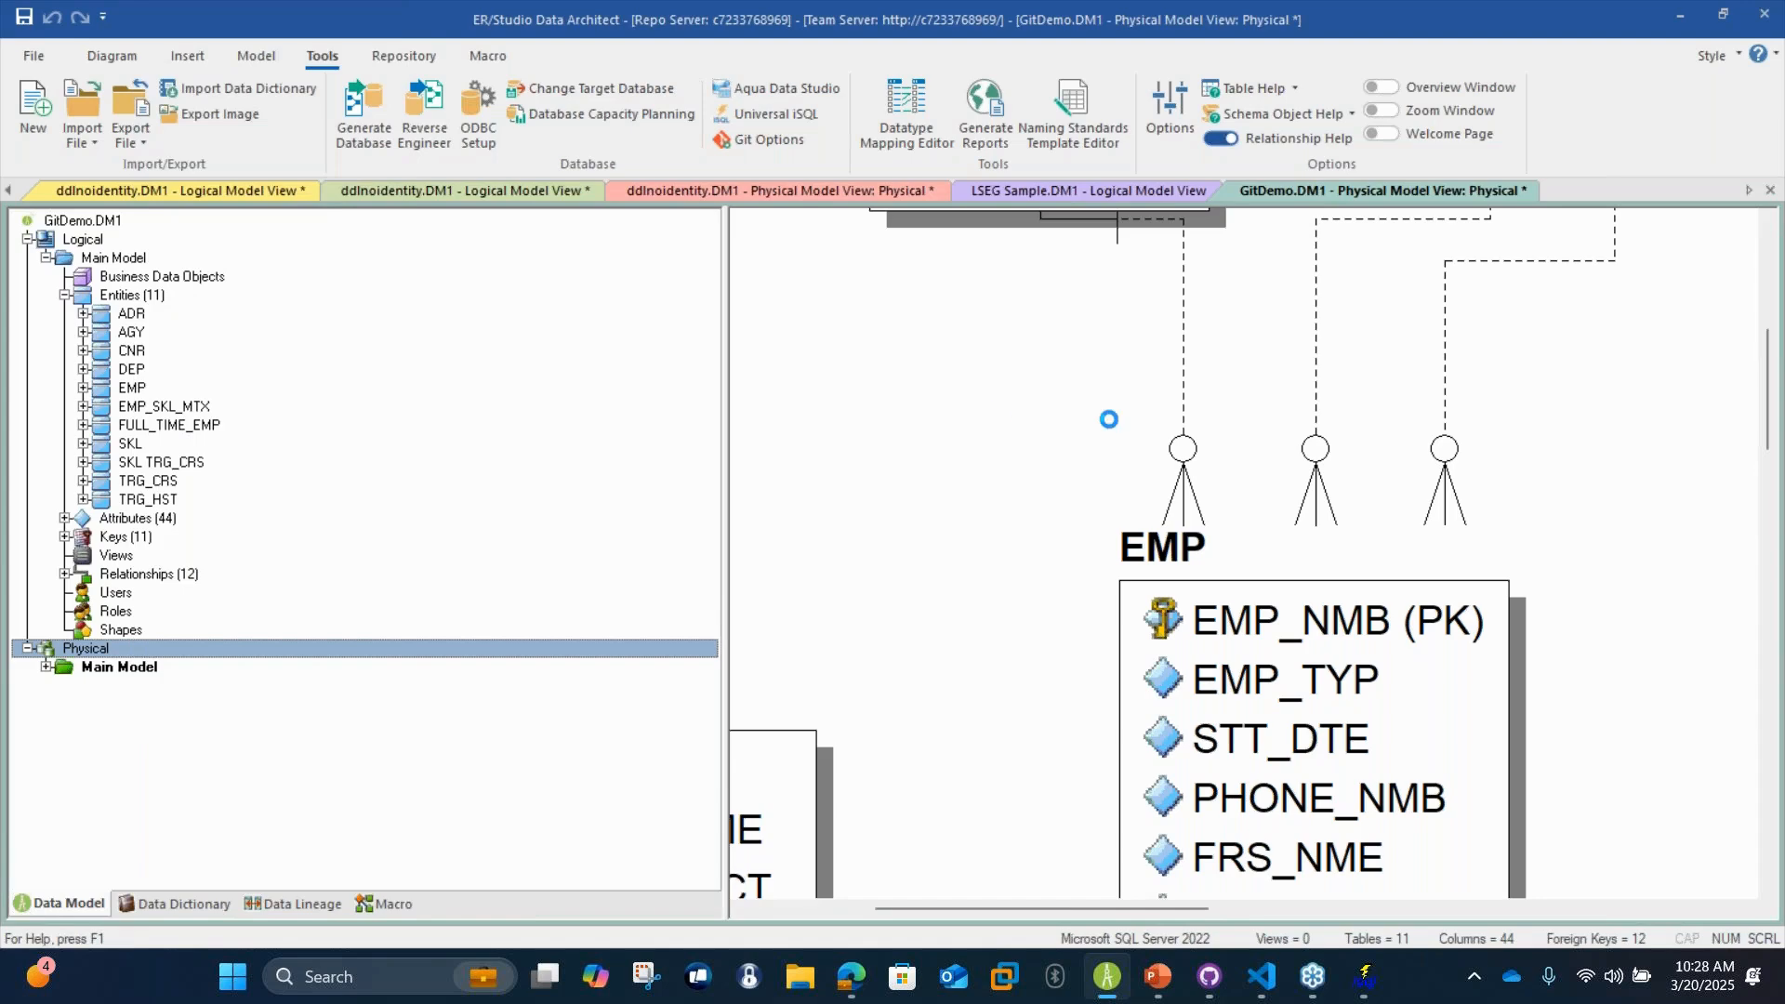
pyautogui.click(965, 515)
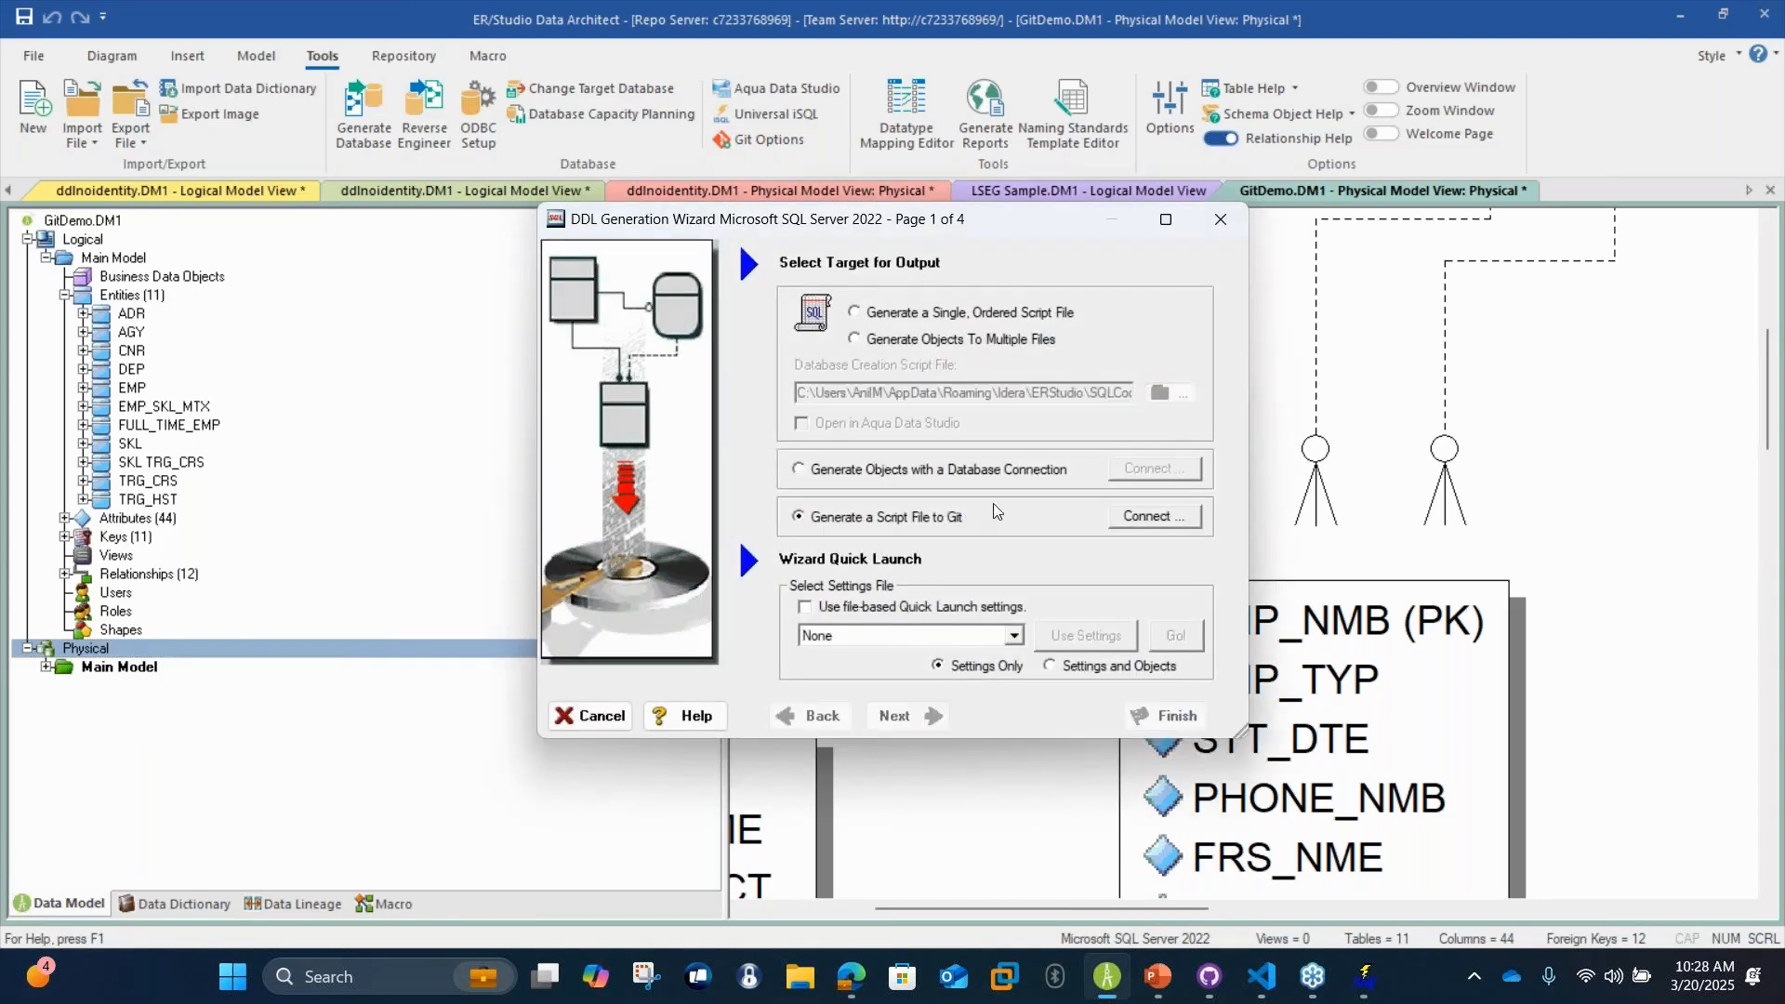
pyautogui.click(1127, 519)
pyautogui.click(1067, 530)
pyautogui.click(922, 548)
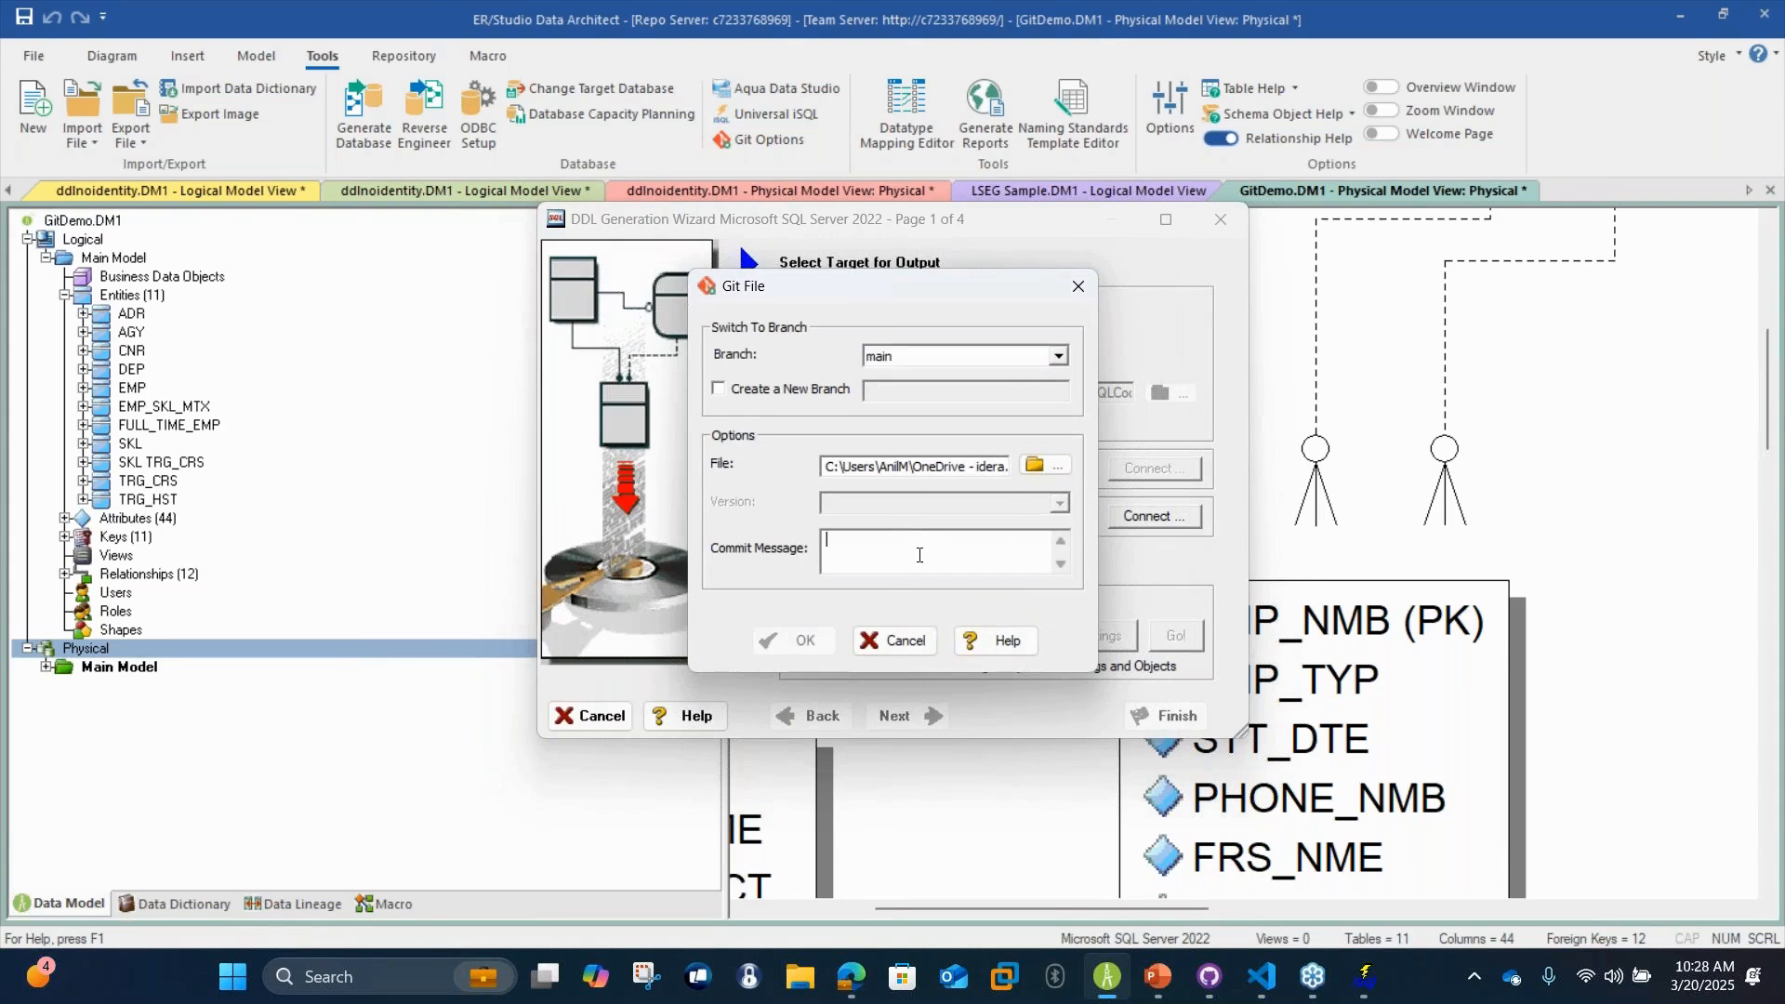
pyautogui.write('demo')
pyautogui.click(779, 645)
pyautogui.click(933, 715)
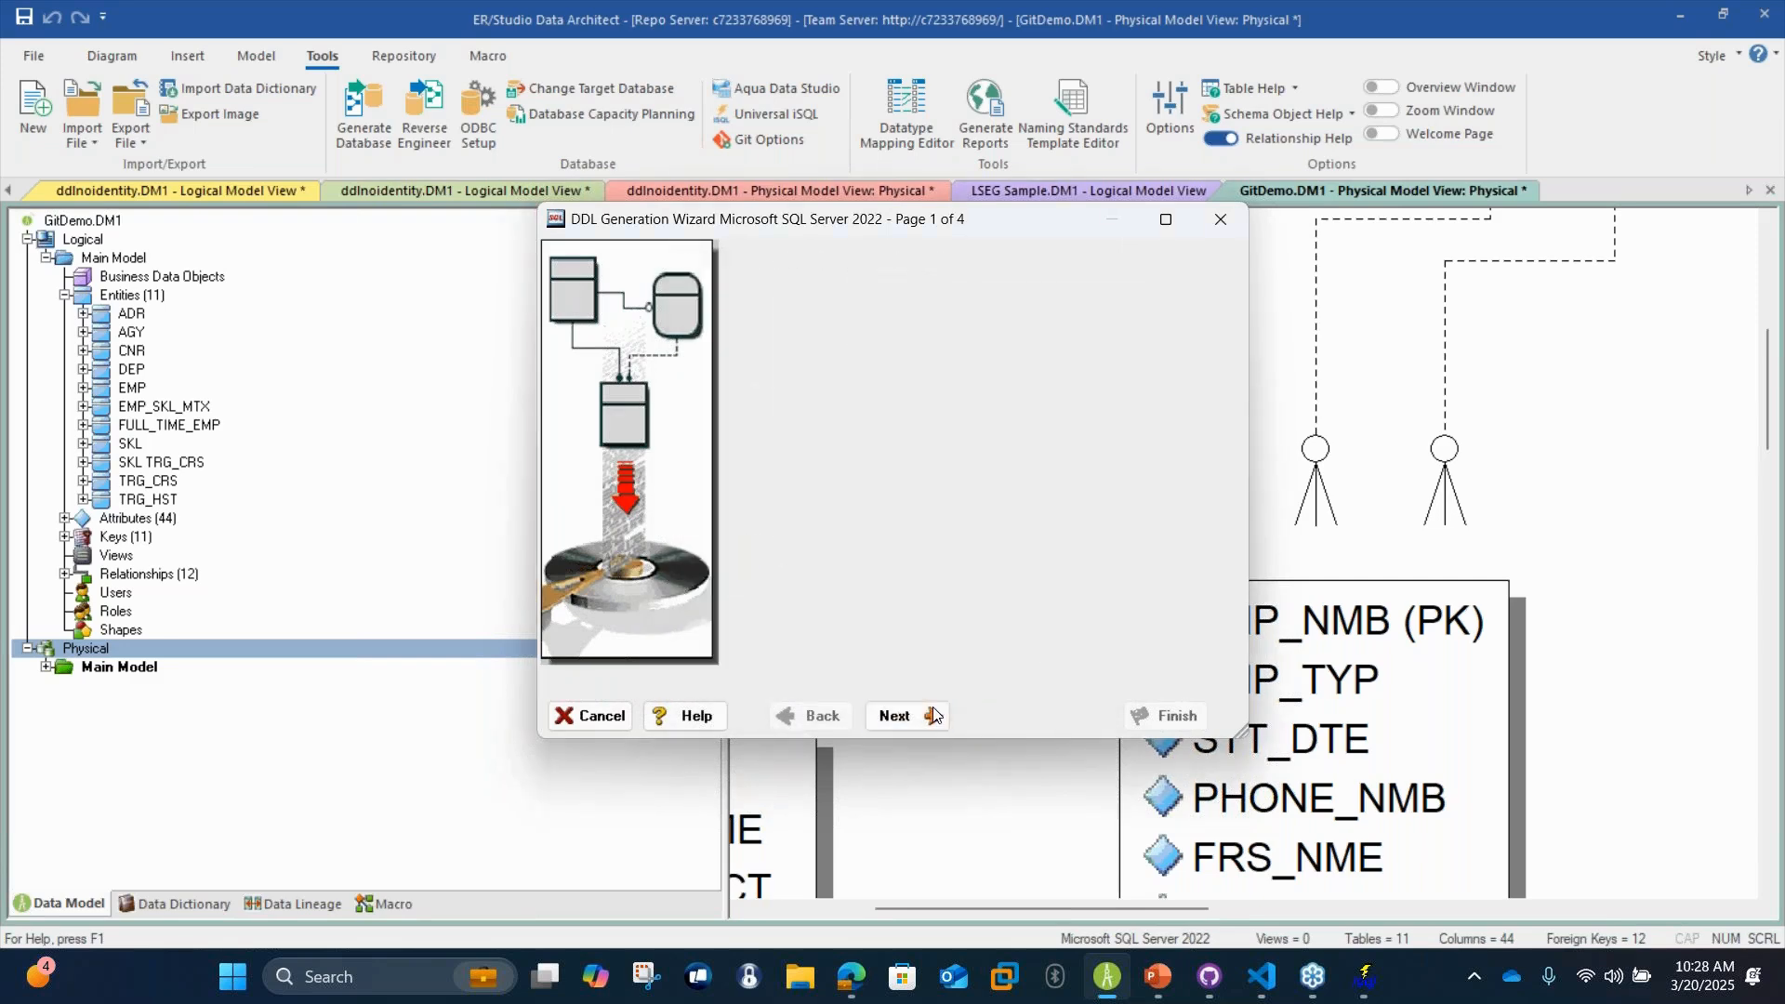
pyautogui.click(935, 715)
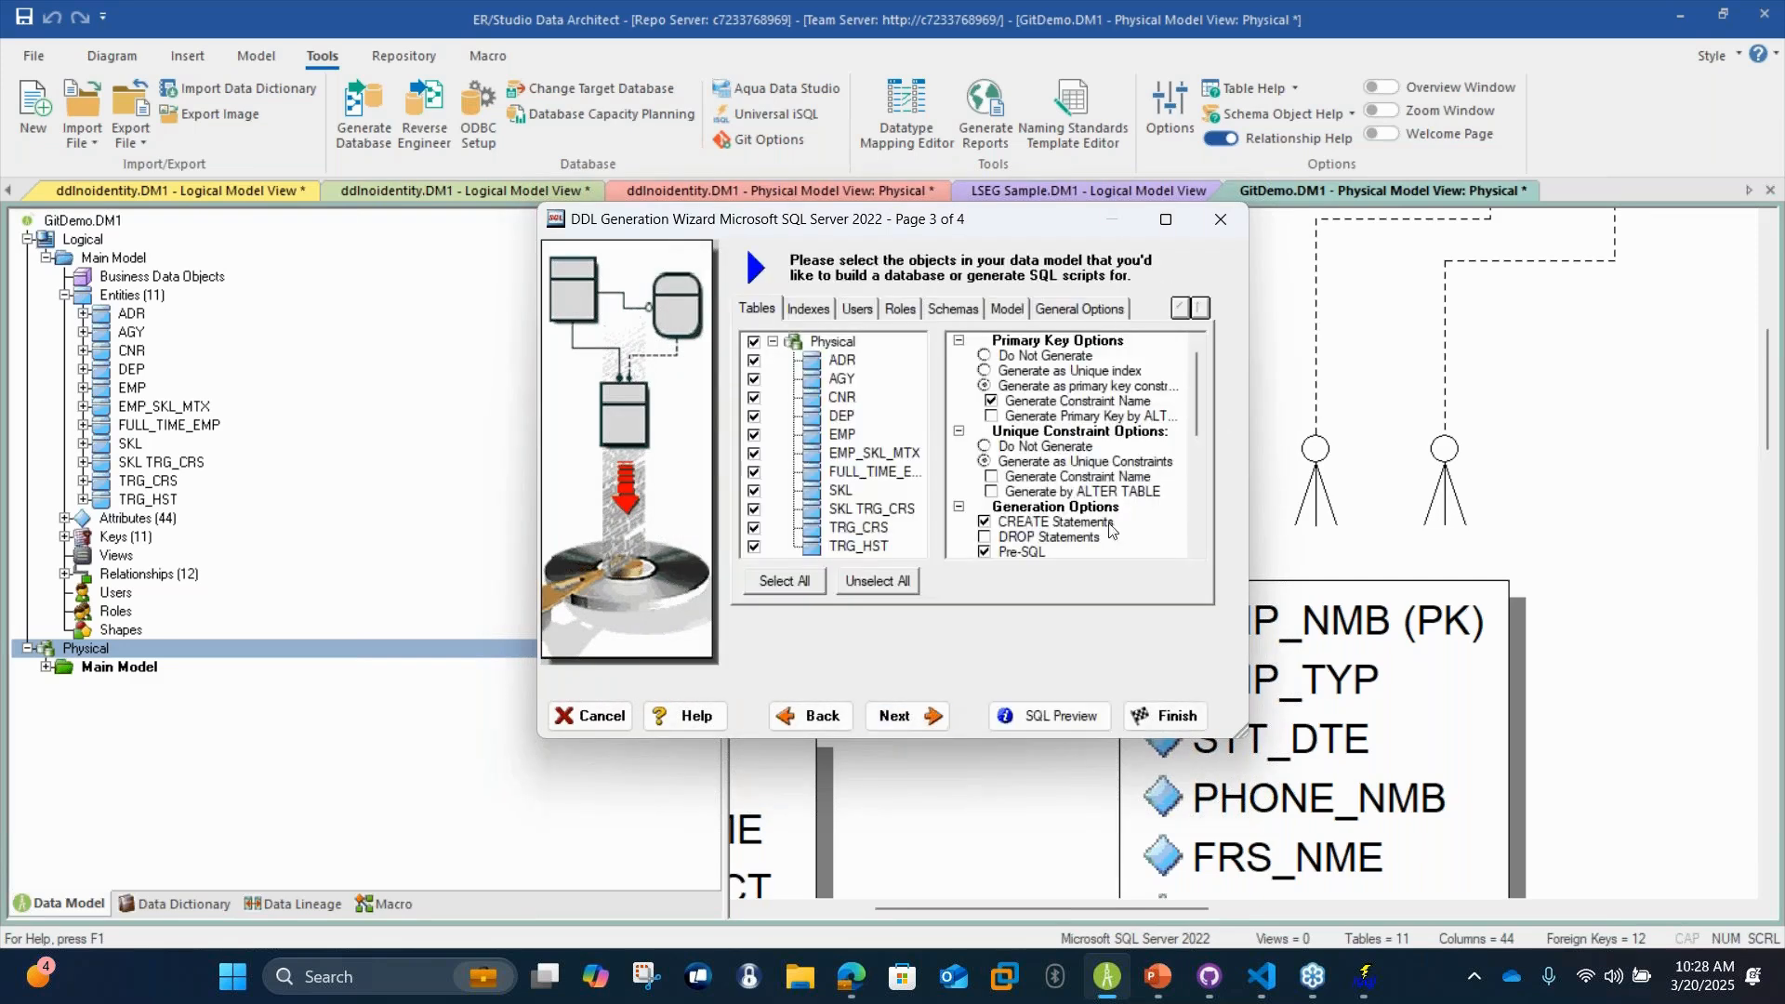
# Preview the generated SQL, examine the CREATE TABLE statement for ADR including its COUNTRY column, and close the preview
pyautogui.click(1049, 715)
pyautogui.scroll(-1, 1099, 525)
pyautogui.scroll(-2, 1099, 525)
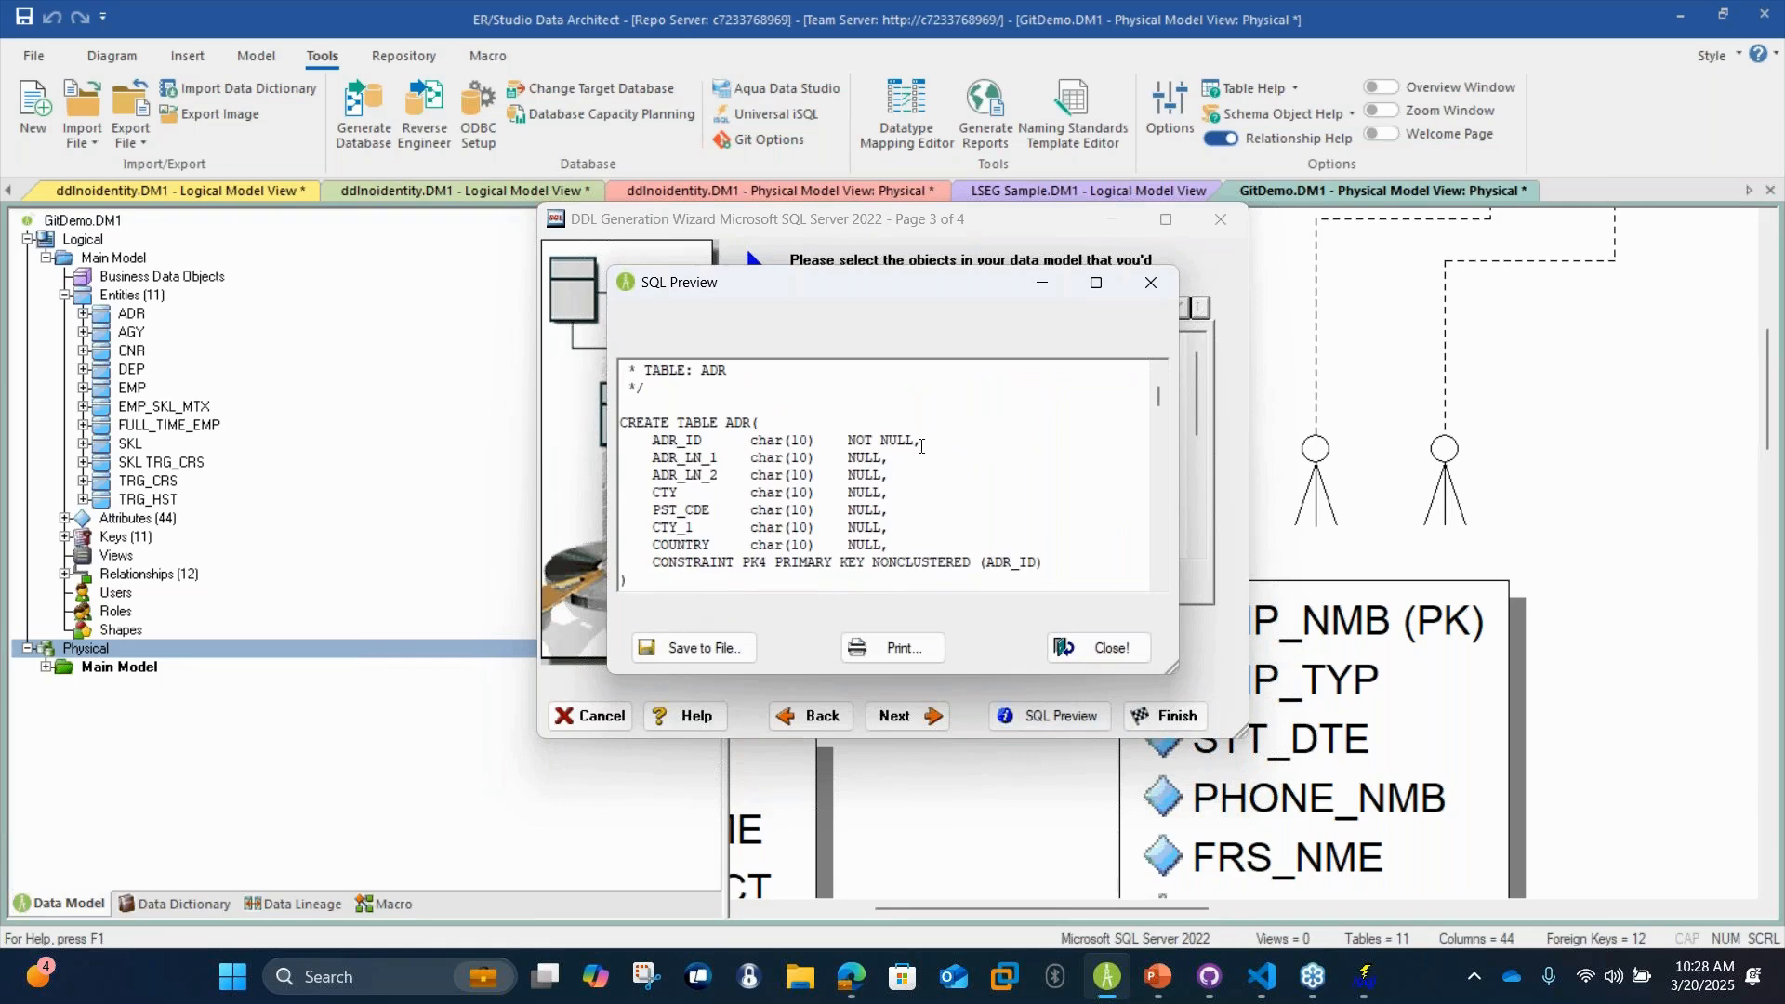
pyautogui.scroll(-4, 921, 446)
pyautogui.scroll(-1, 921, 447)
pyautogui.scroll(8, 922, 446)
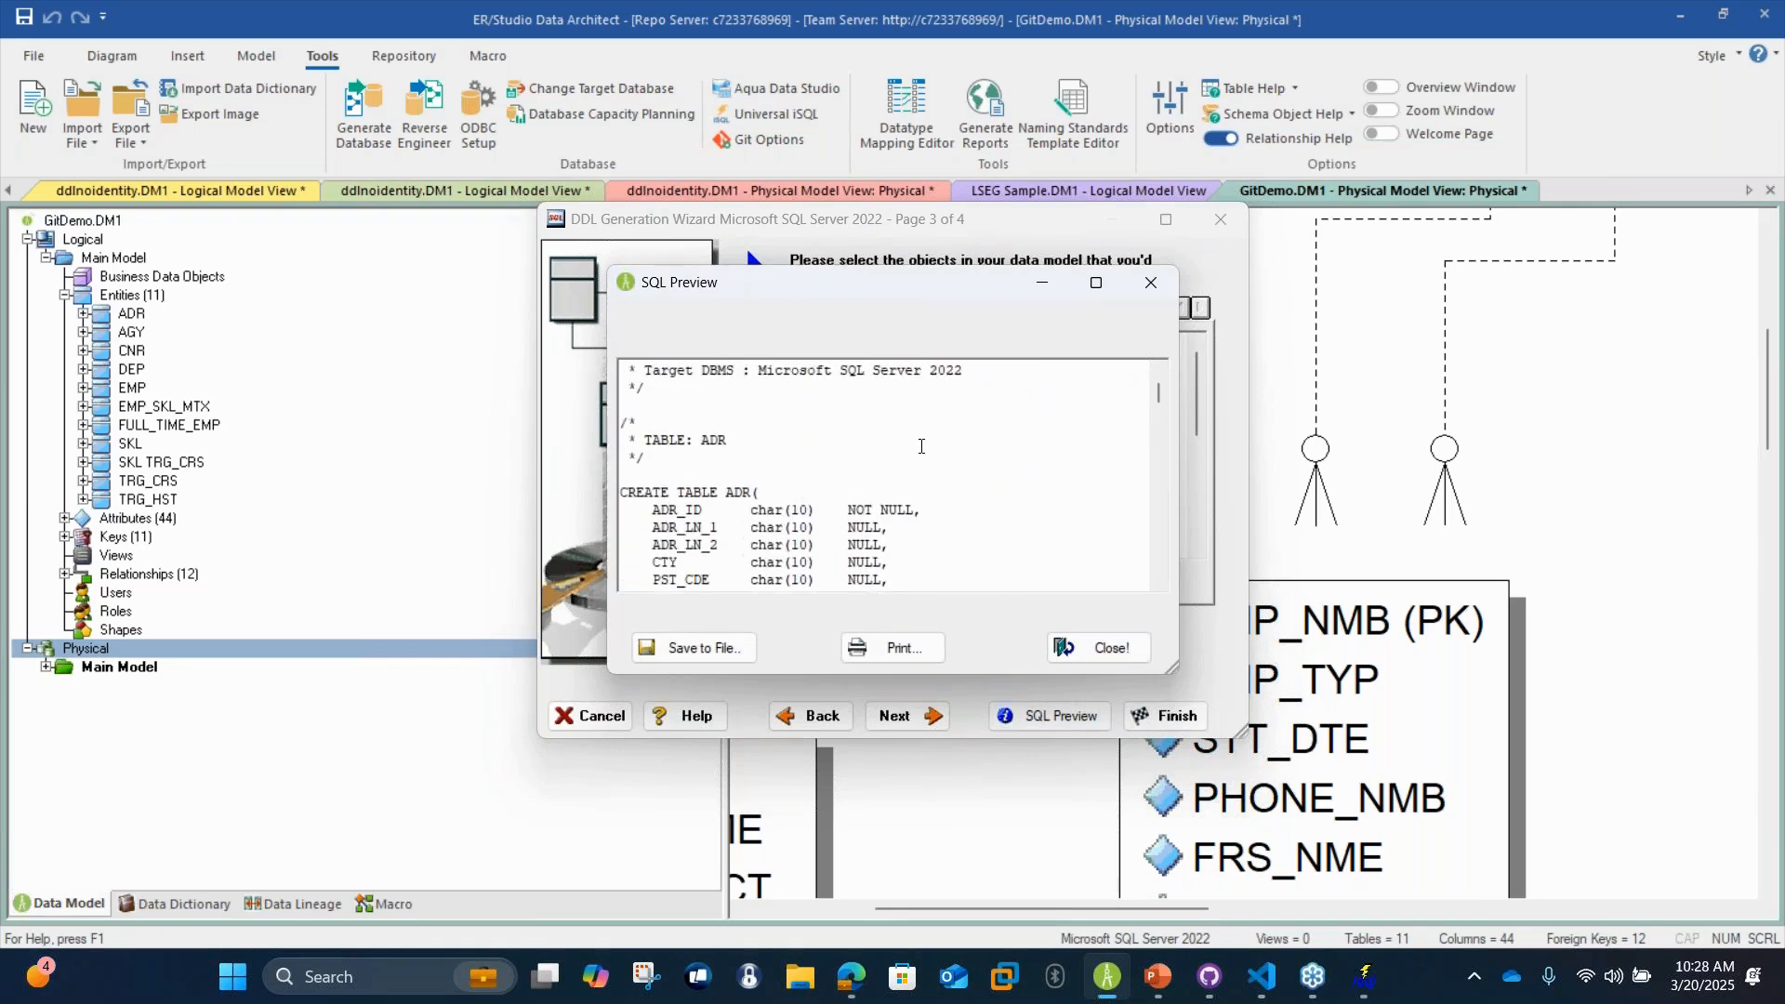
pyautogui.scroll(-3, 922, 446)
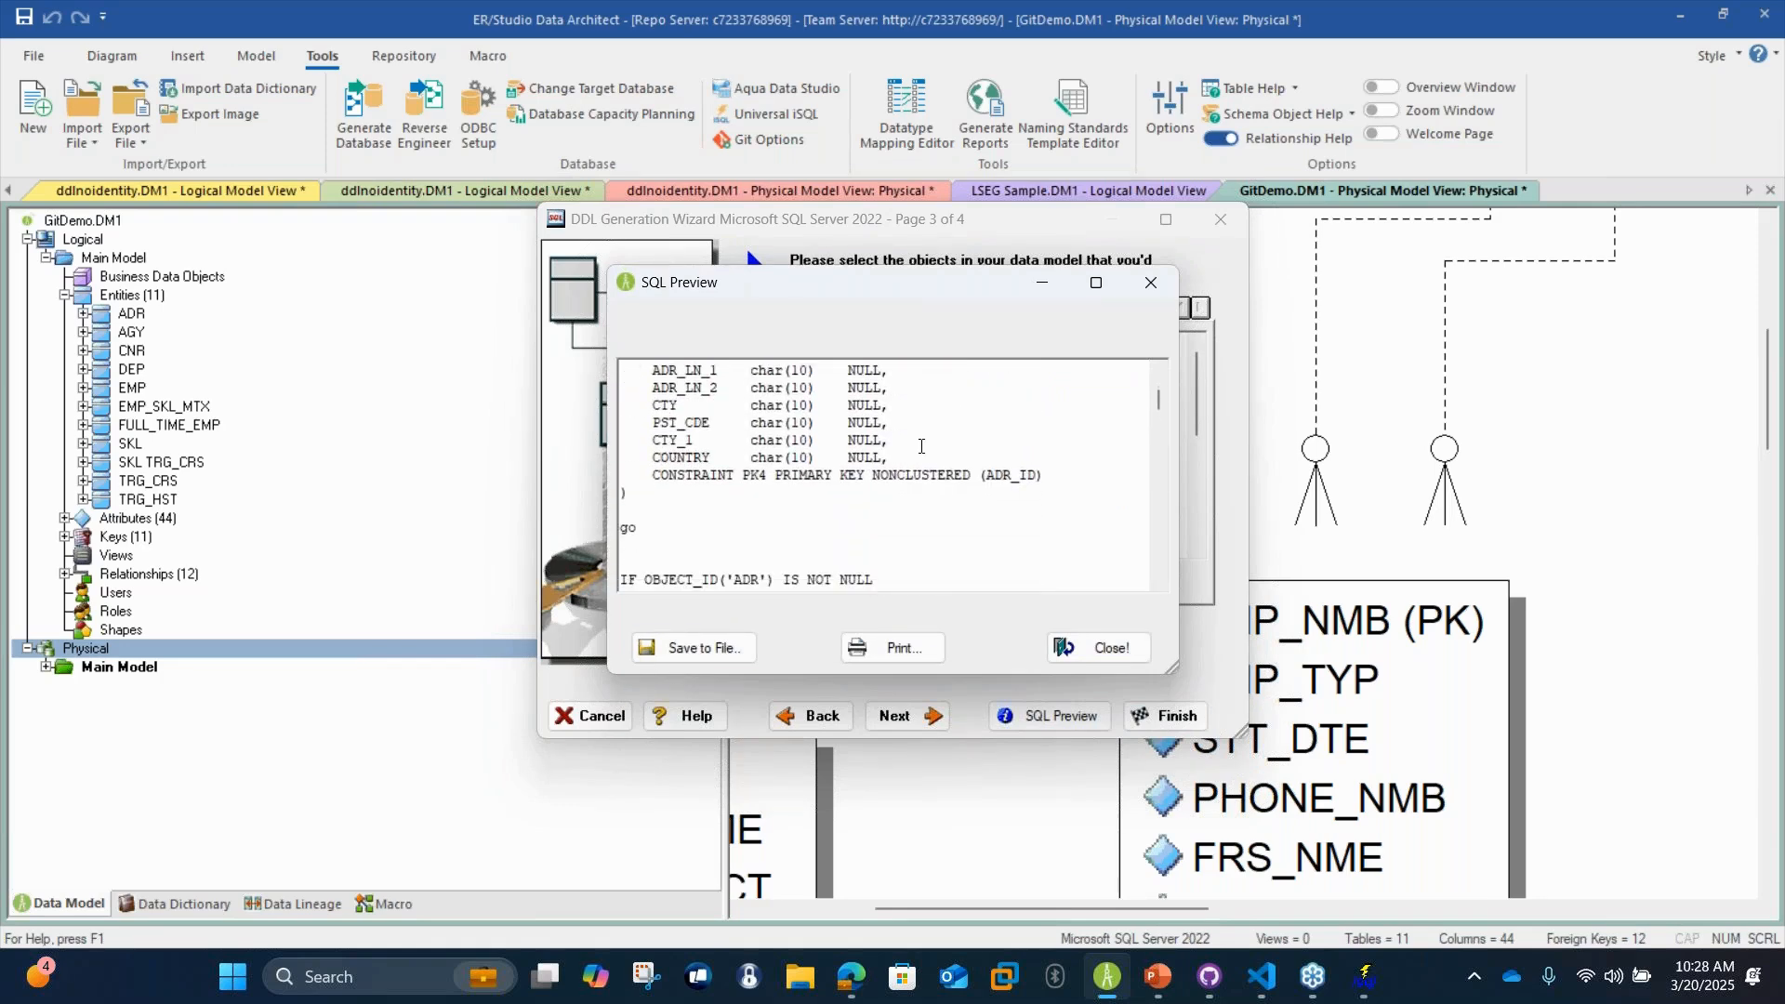
pyautogui.click(1068, 646)
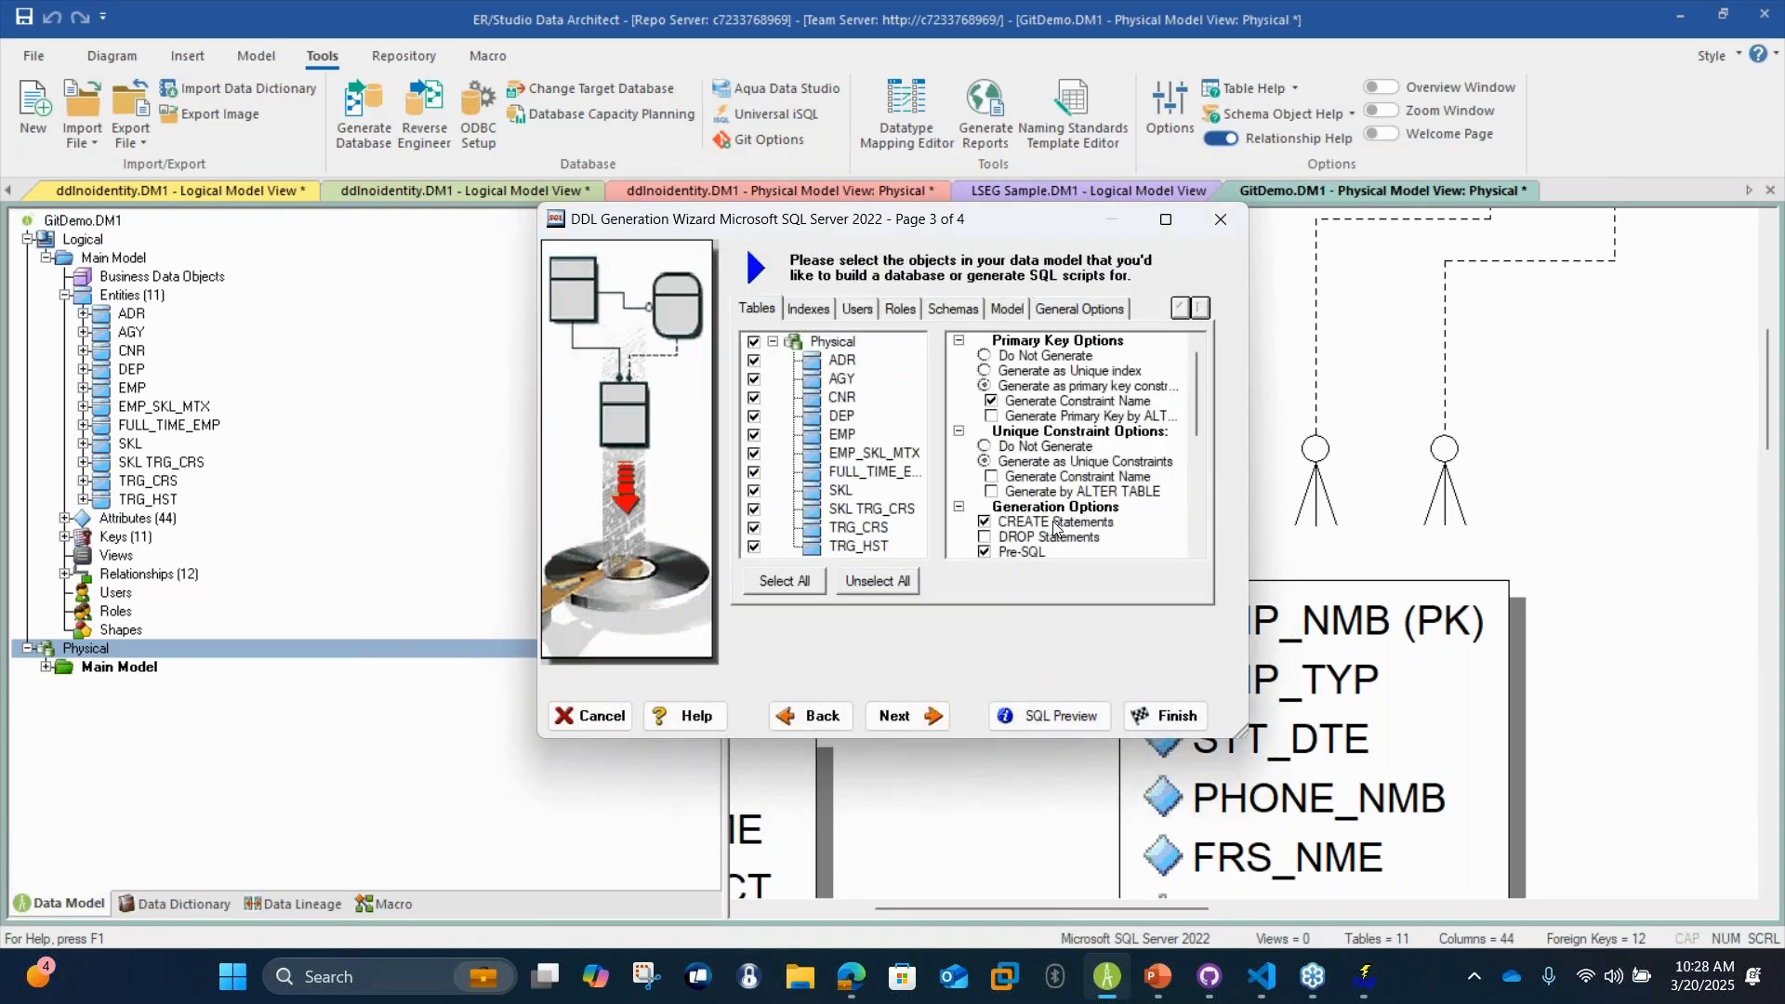
# Review the table generation options, including the CREATE and DROP statement settings, and cancel the DDL generation
pyautogui.scroll(-1, 1057, 528)
pyautogui.scroll(-2, 1057, 528)
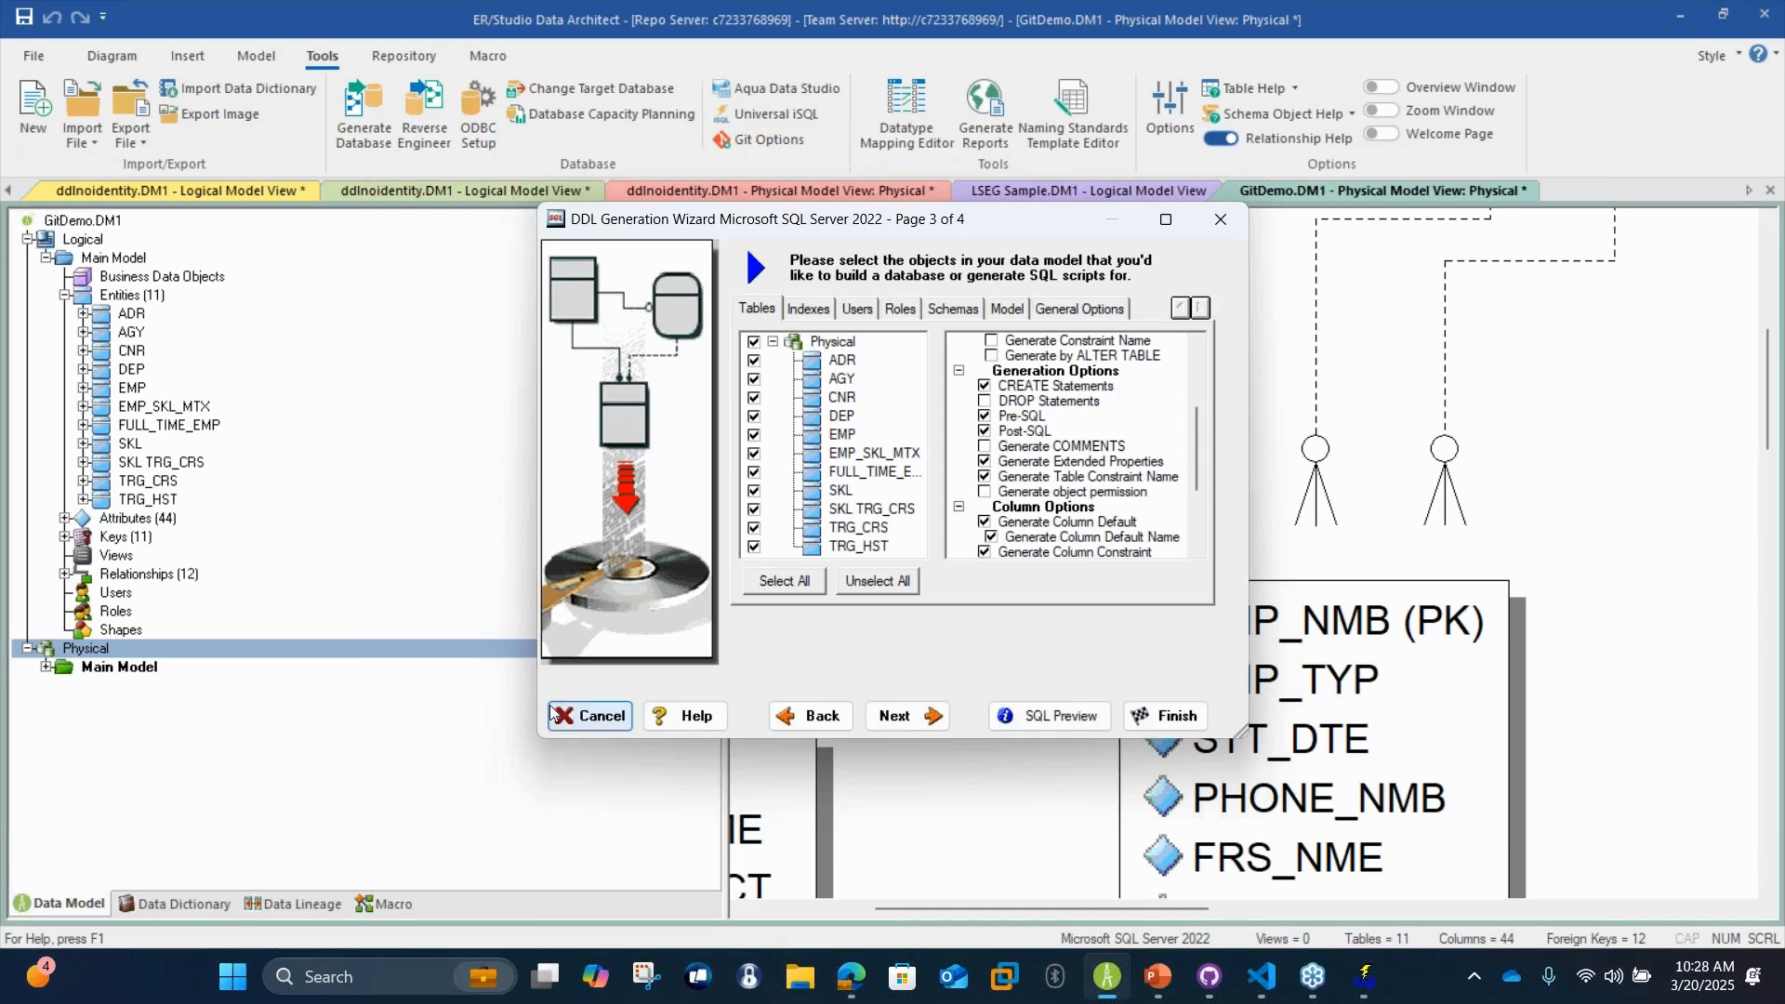
pyautogui.click(590, 715)
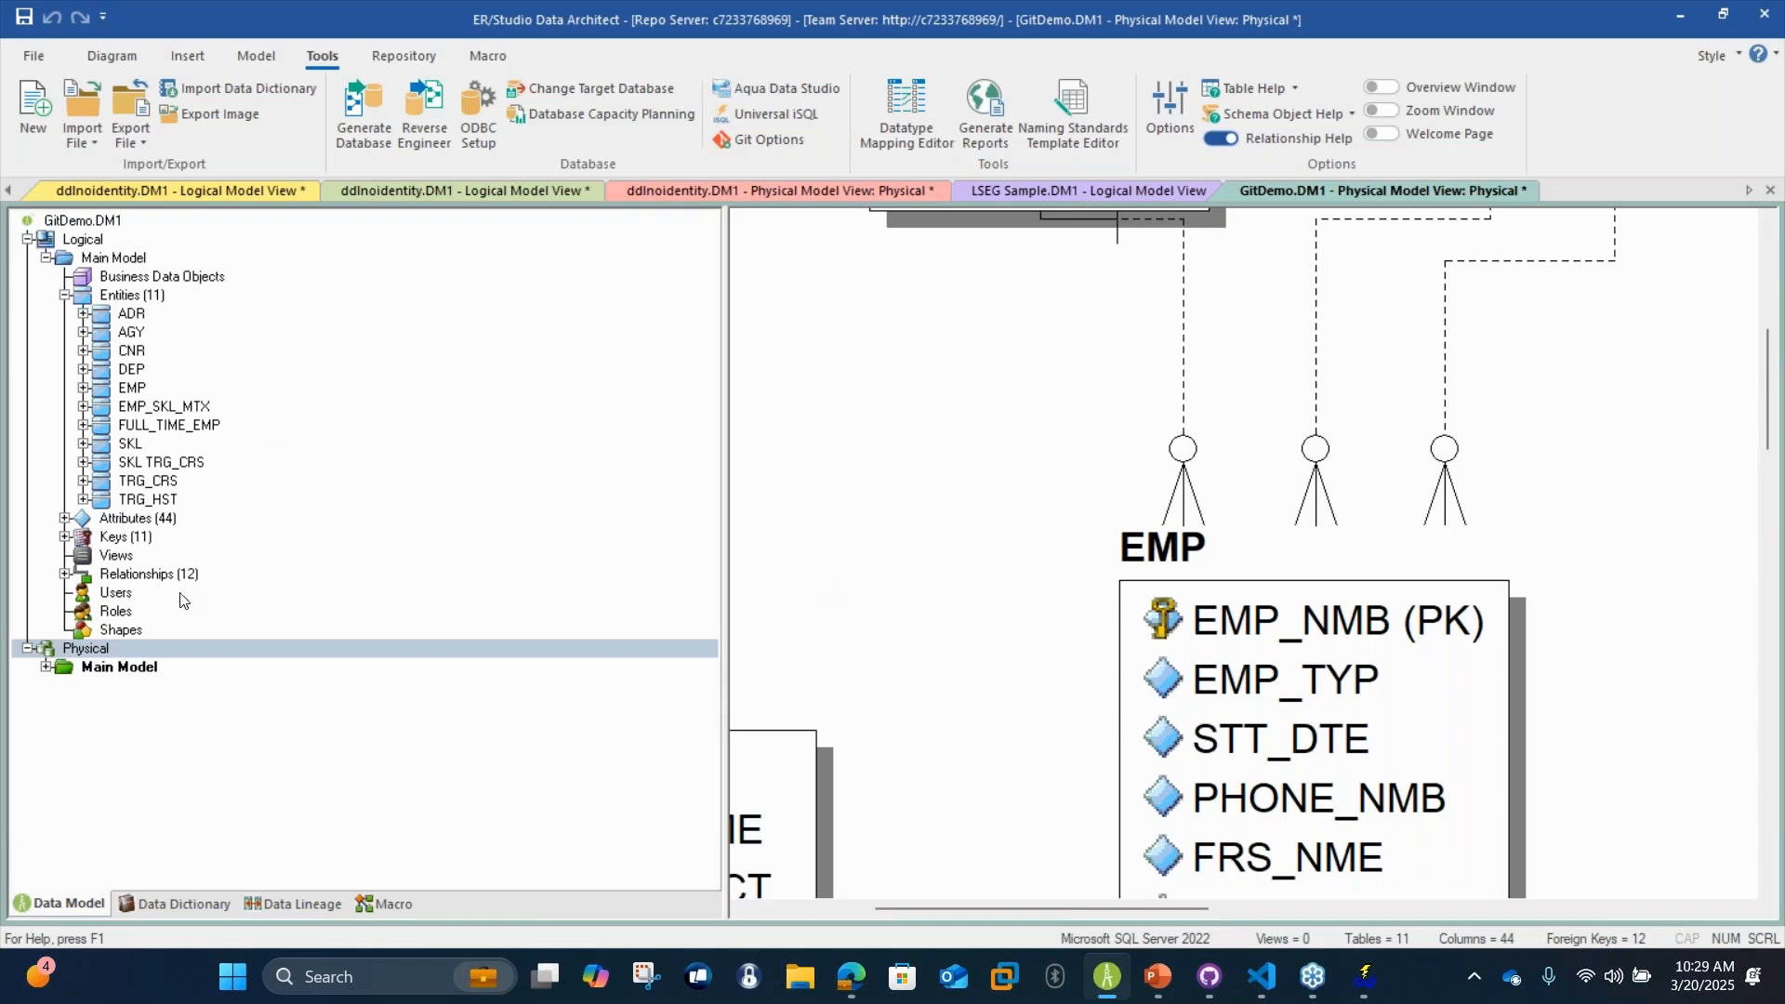
pyautogui.rightClick(157, 656)
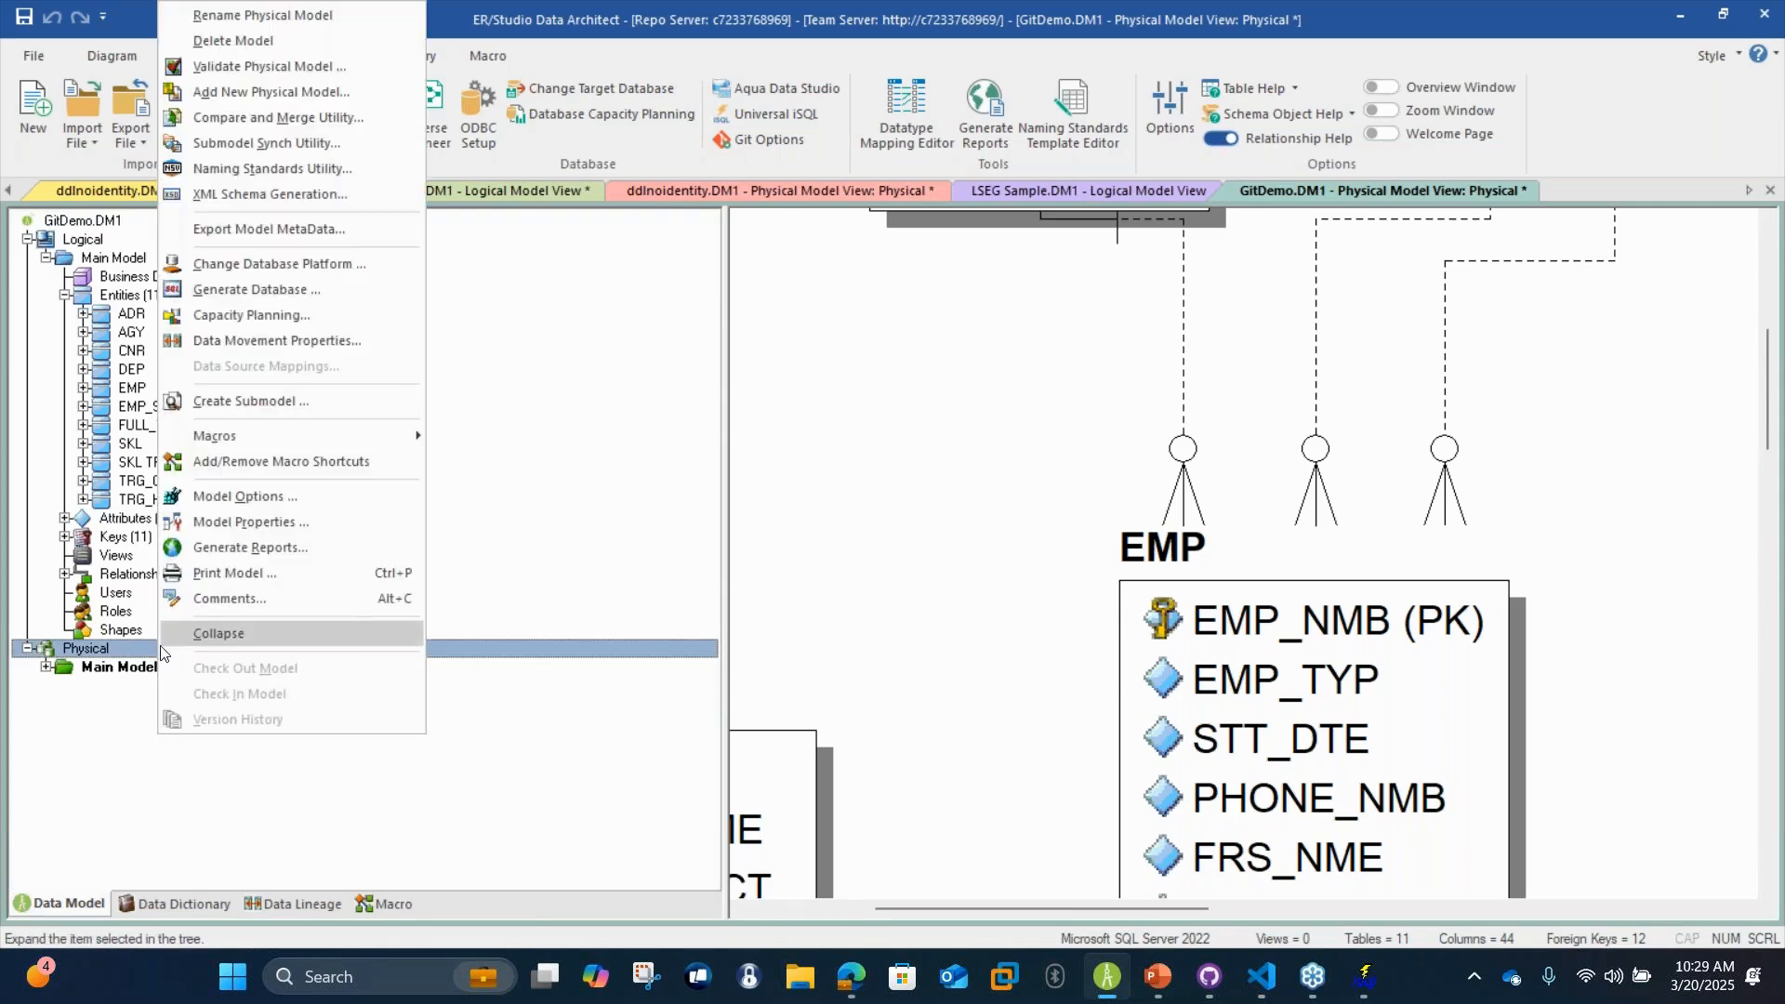
pyautogui.click(163, 636)
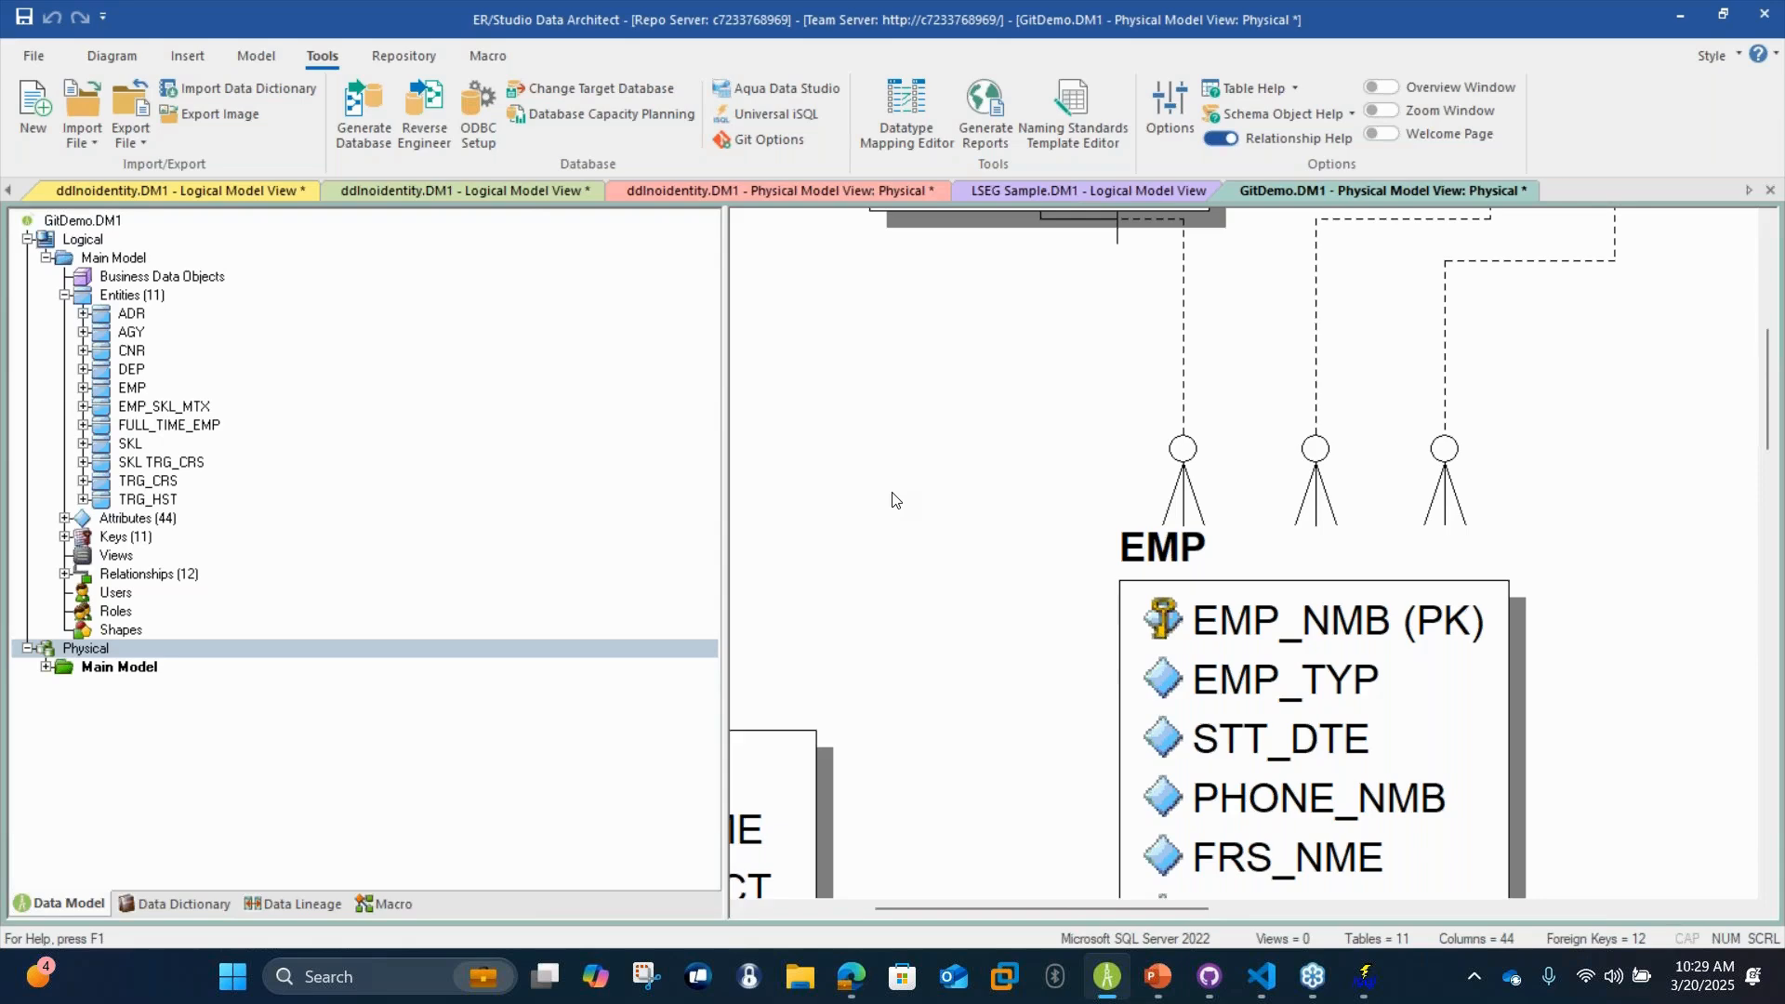
pyautogui.click(384, 643)
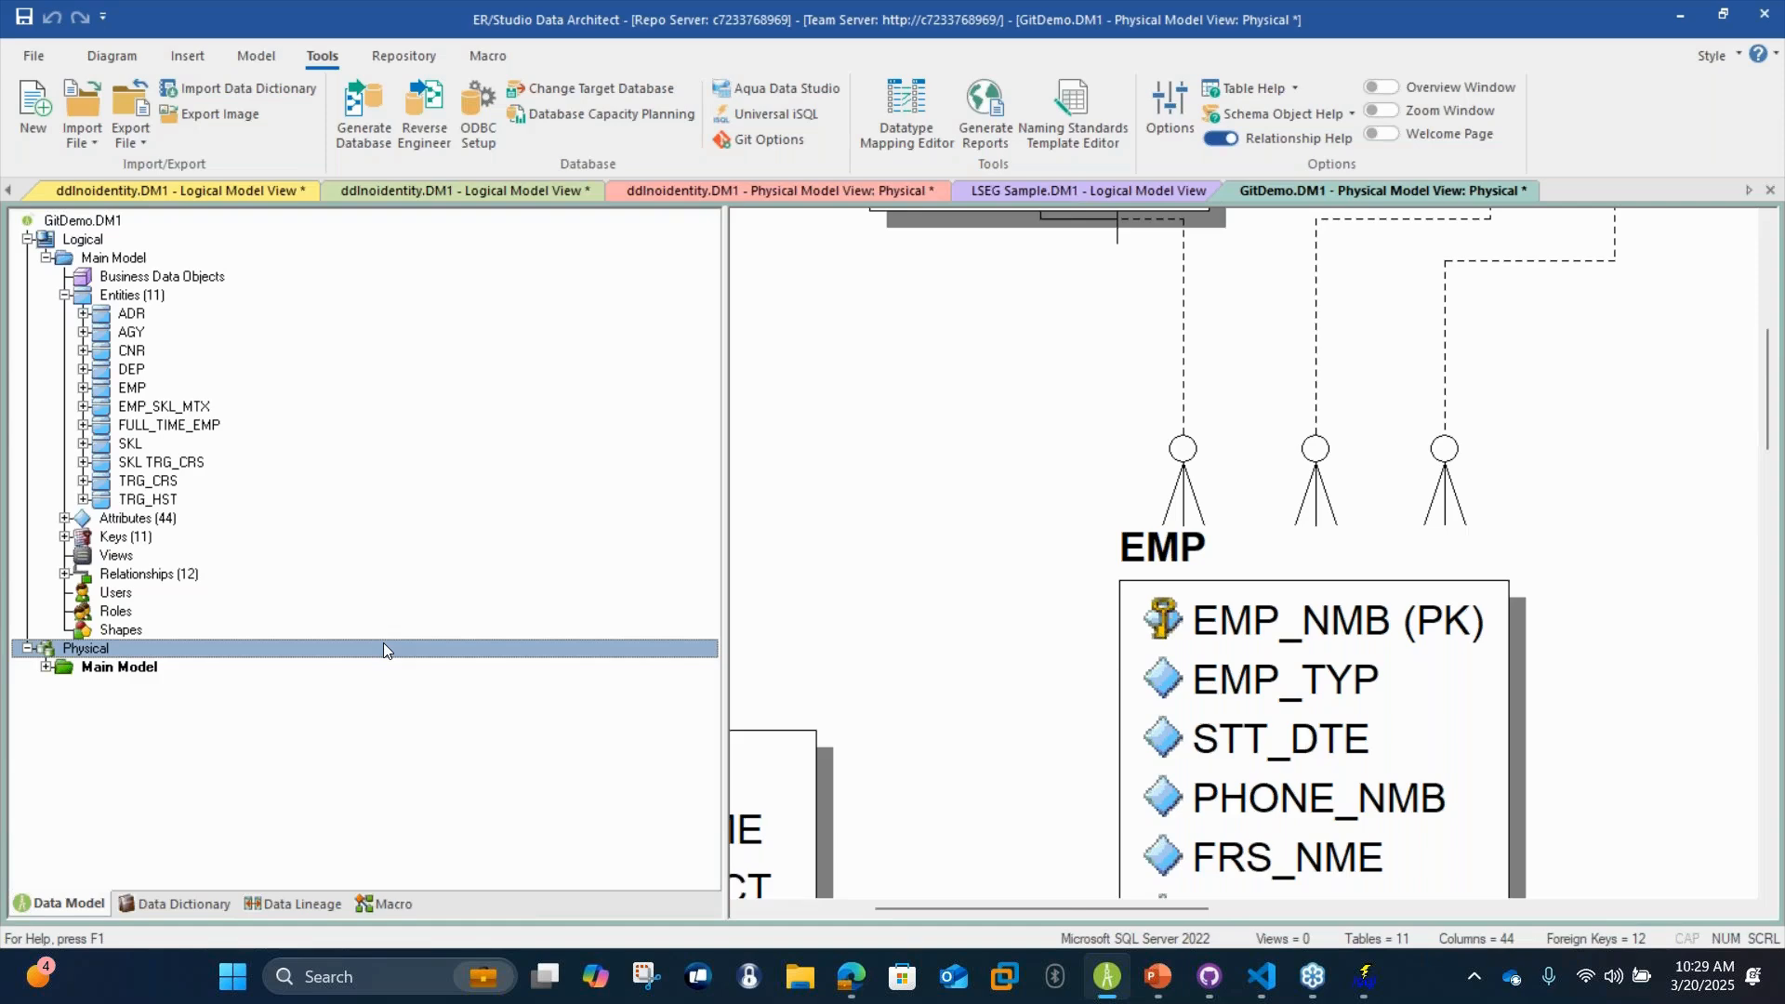
pyautogui.rightClick(383, 648)
pyautogui.click(993, 609)
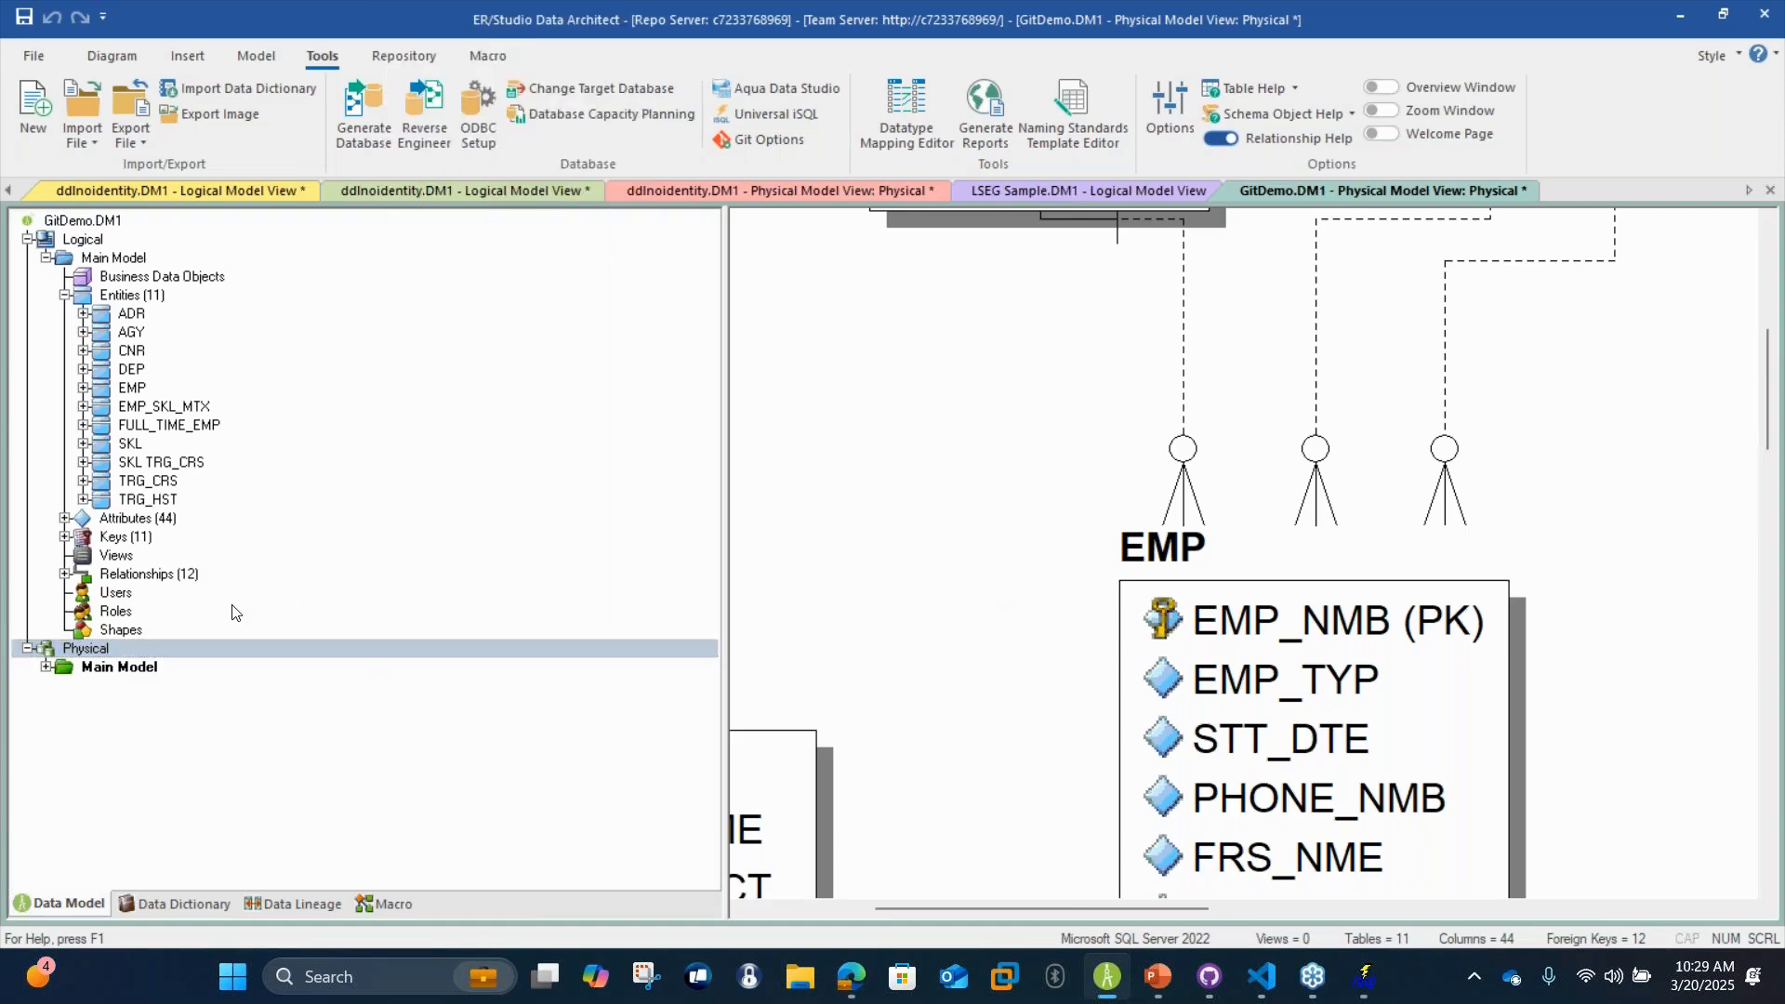
pyautogui.click(114, 647)
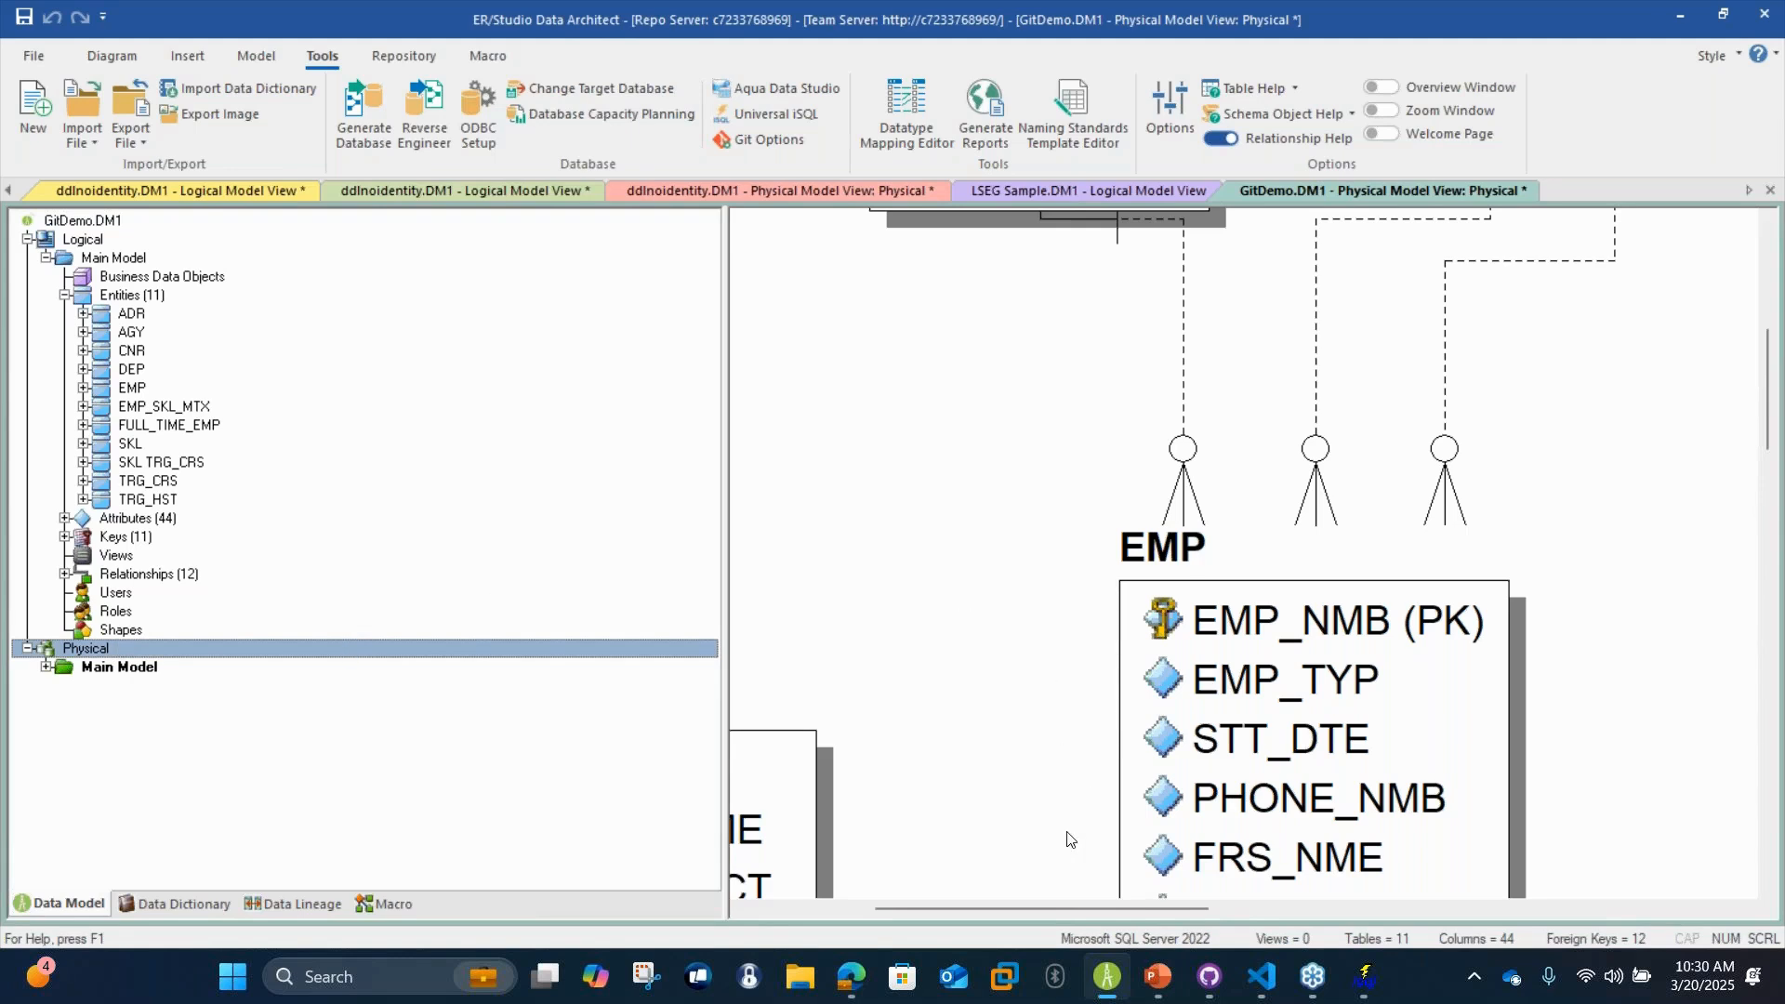
# Switch to GitHub in the browser, examine the erstudio repository's file list and Physical_ALTER.sql, and return to ER/Studio Data Architect
pyautogui.click(851, 977)
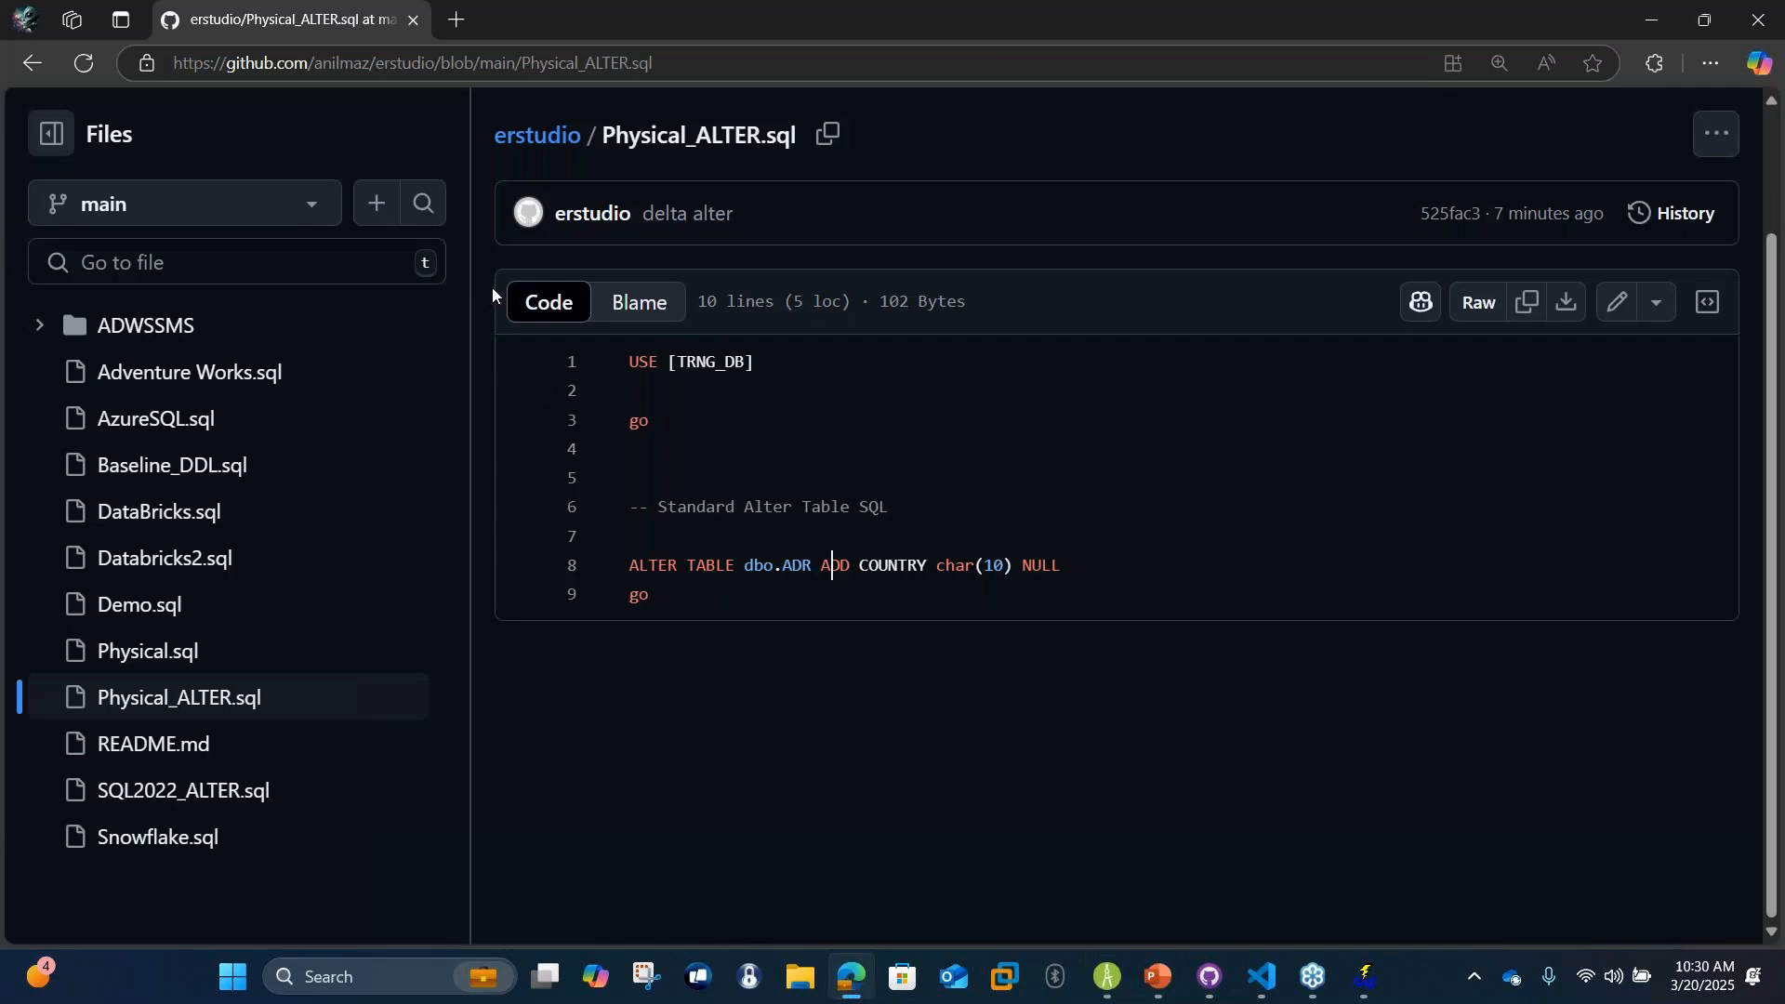
pyautogui.click(539, 145)
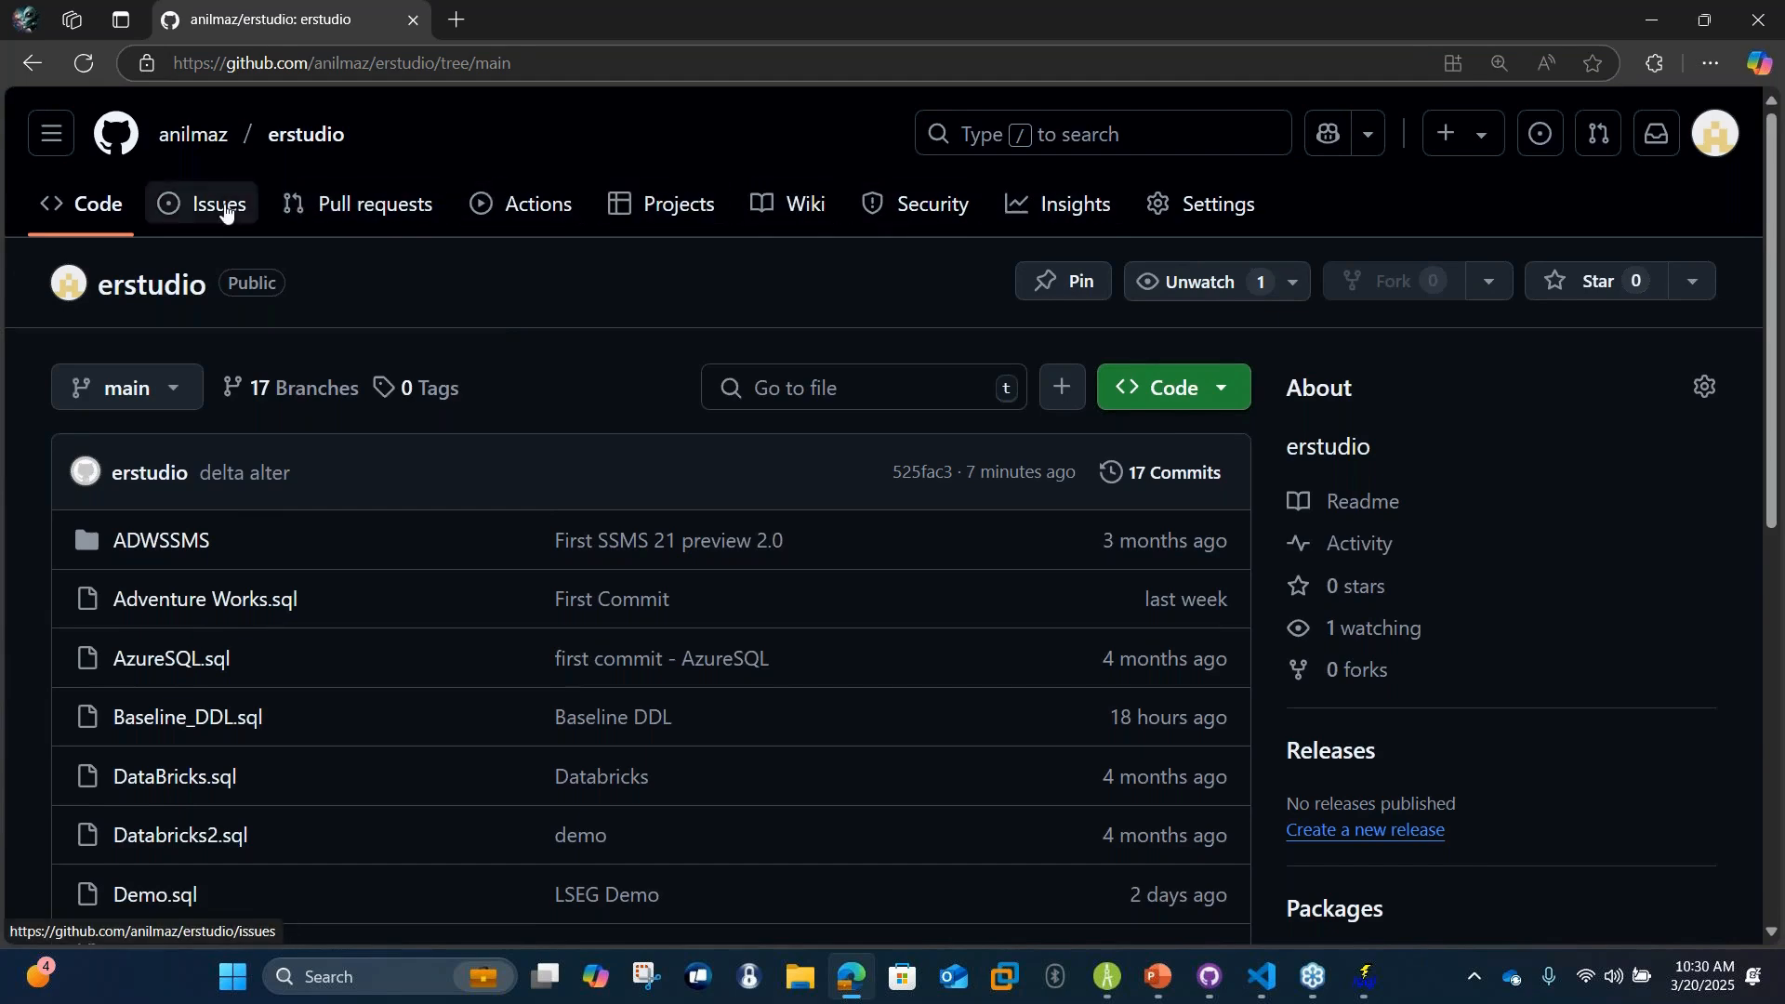
pyautogui.scroll(-3, 207, 798)
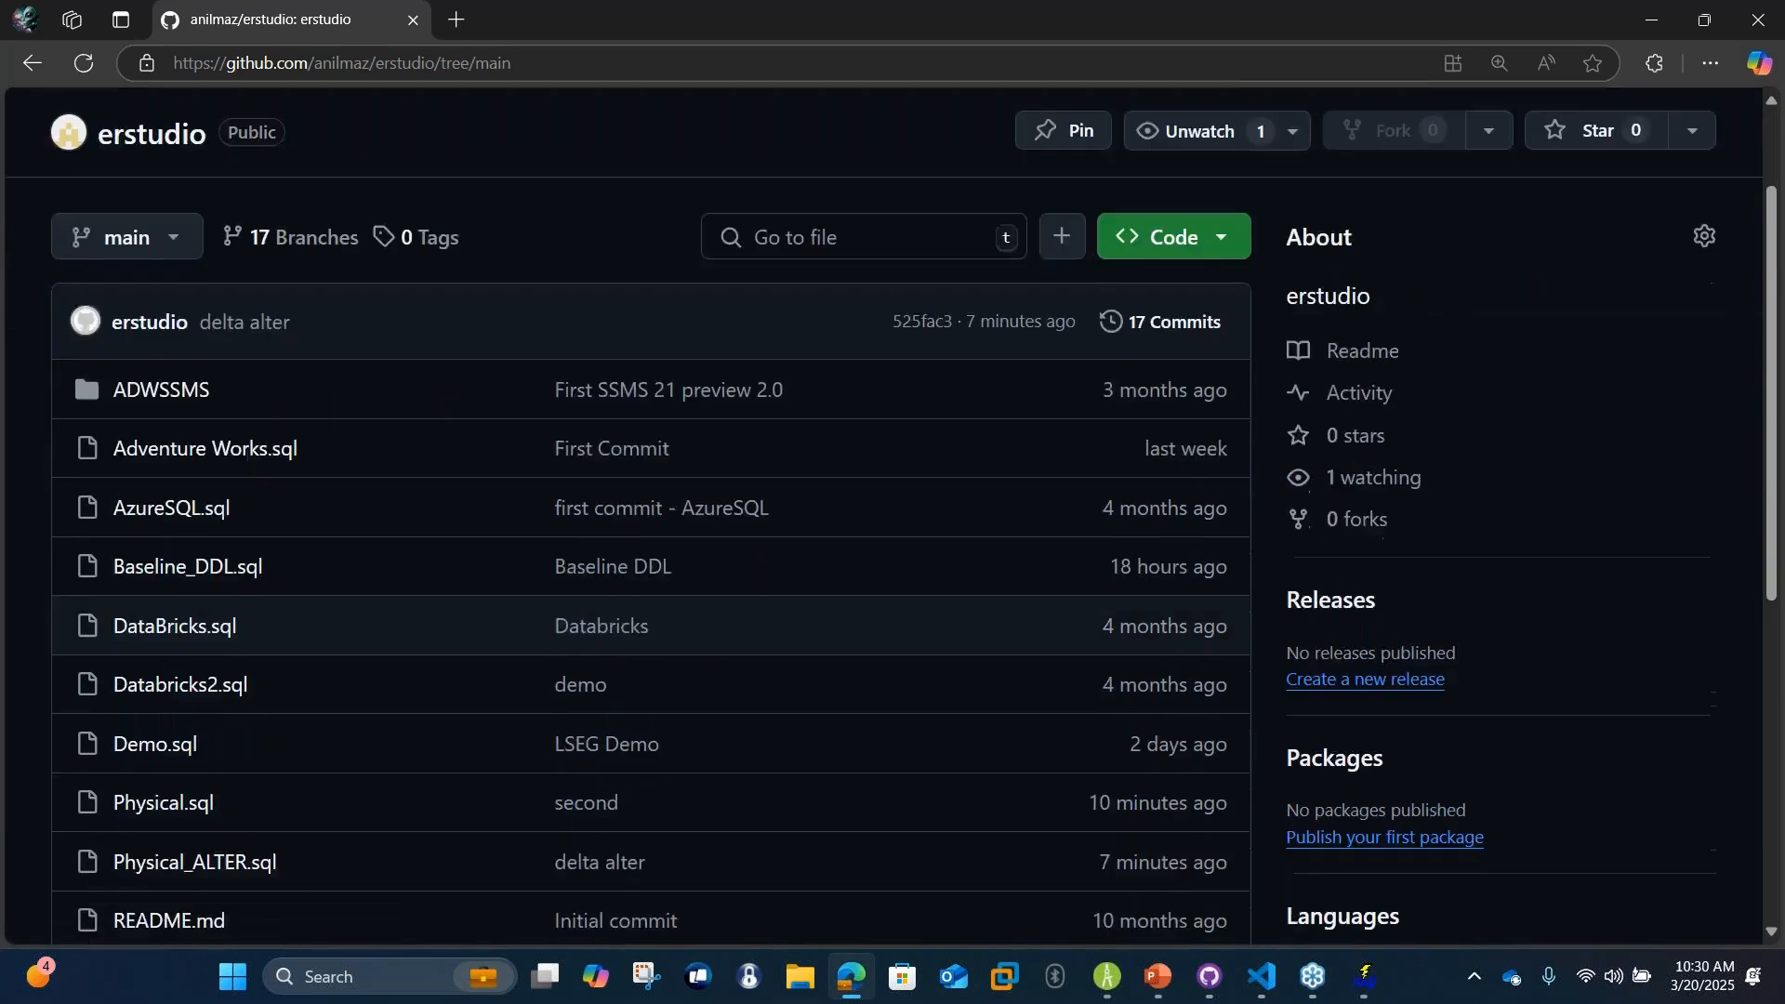
pyautogui.click(175, 668)
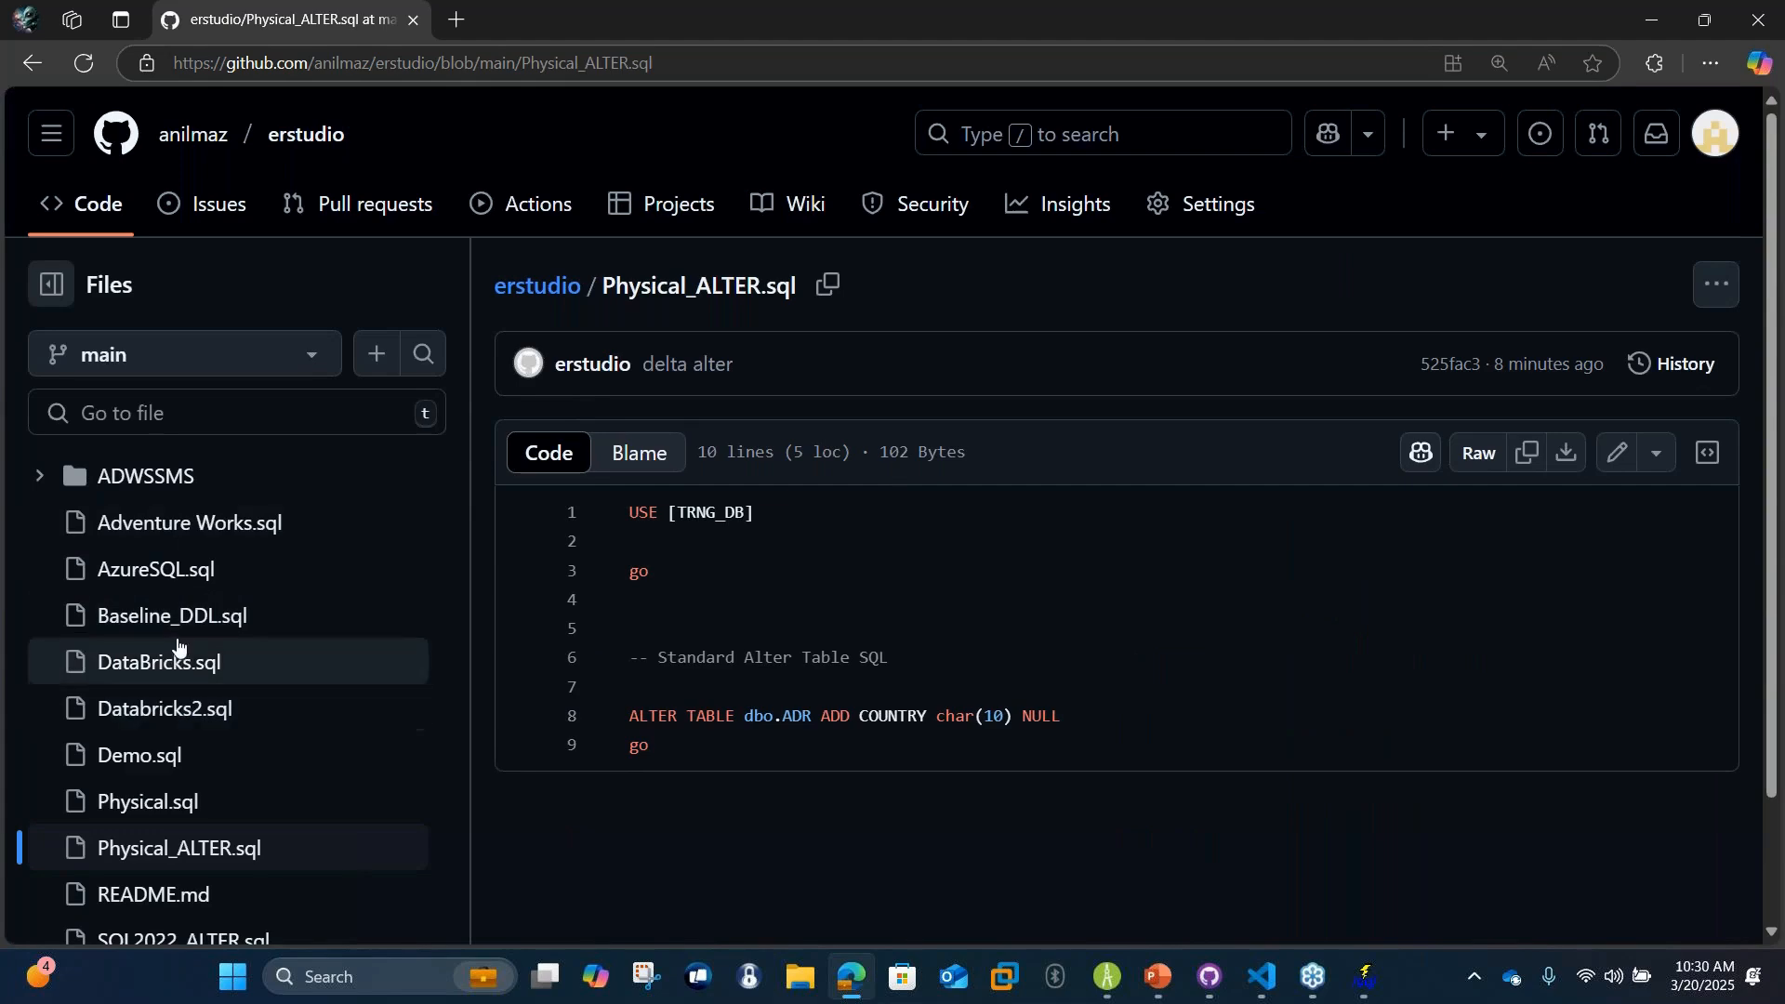
pyautogui.click(1649, 20)
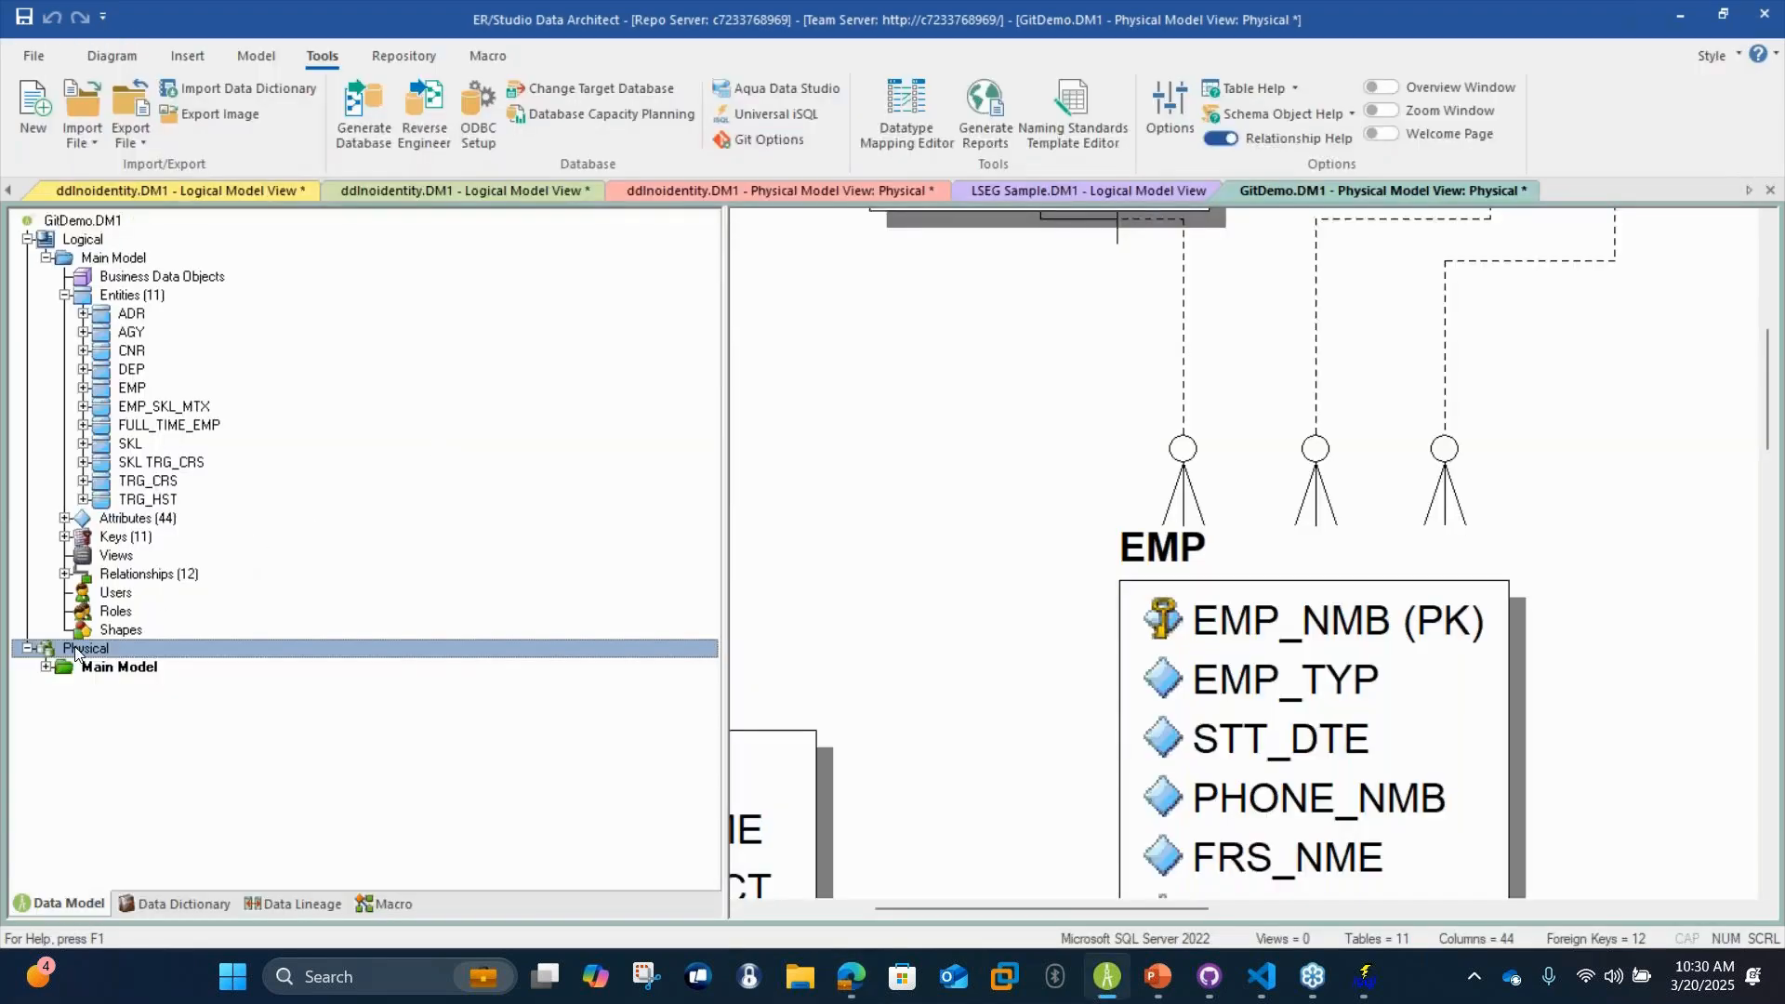
pyautogui.rightClick(75, 651)
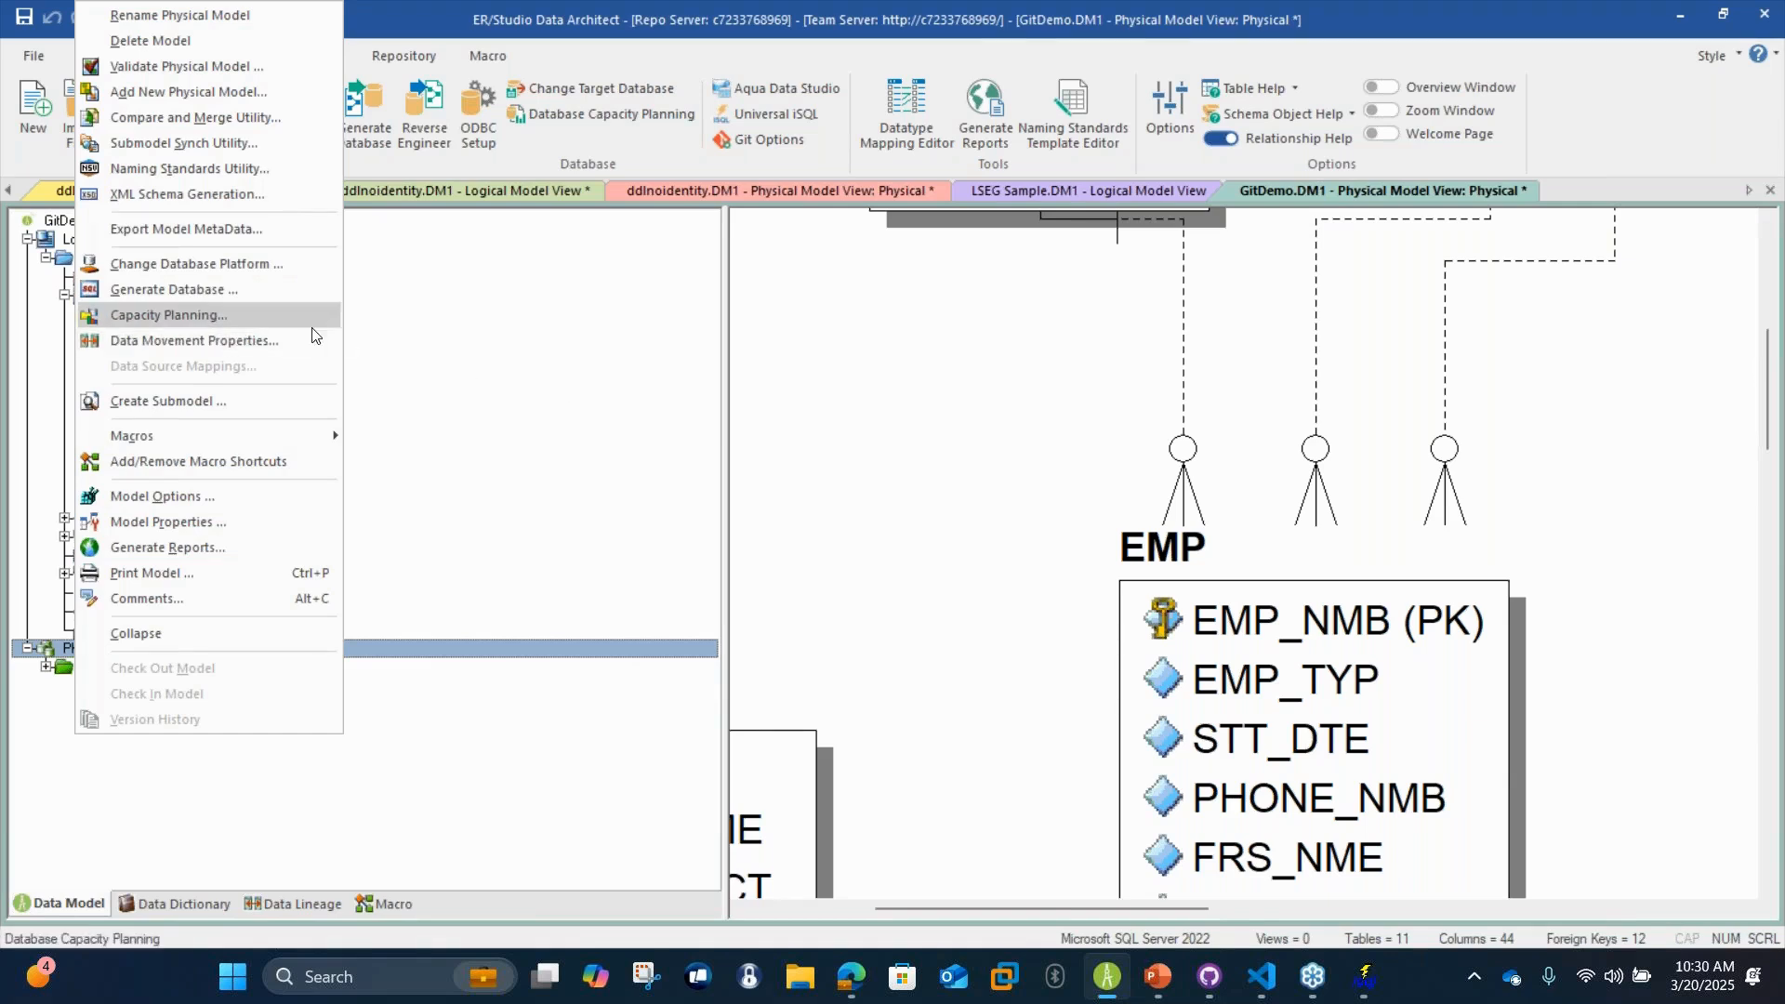
pyautogui.click(620, 397)
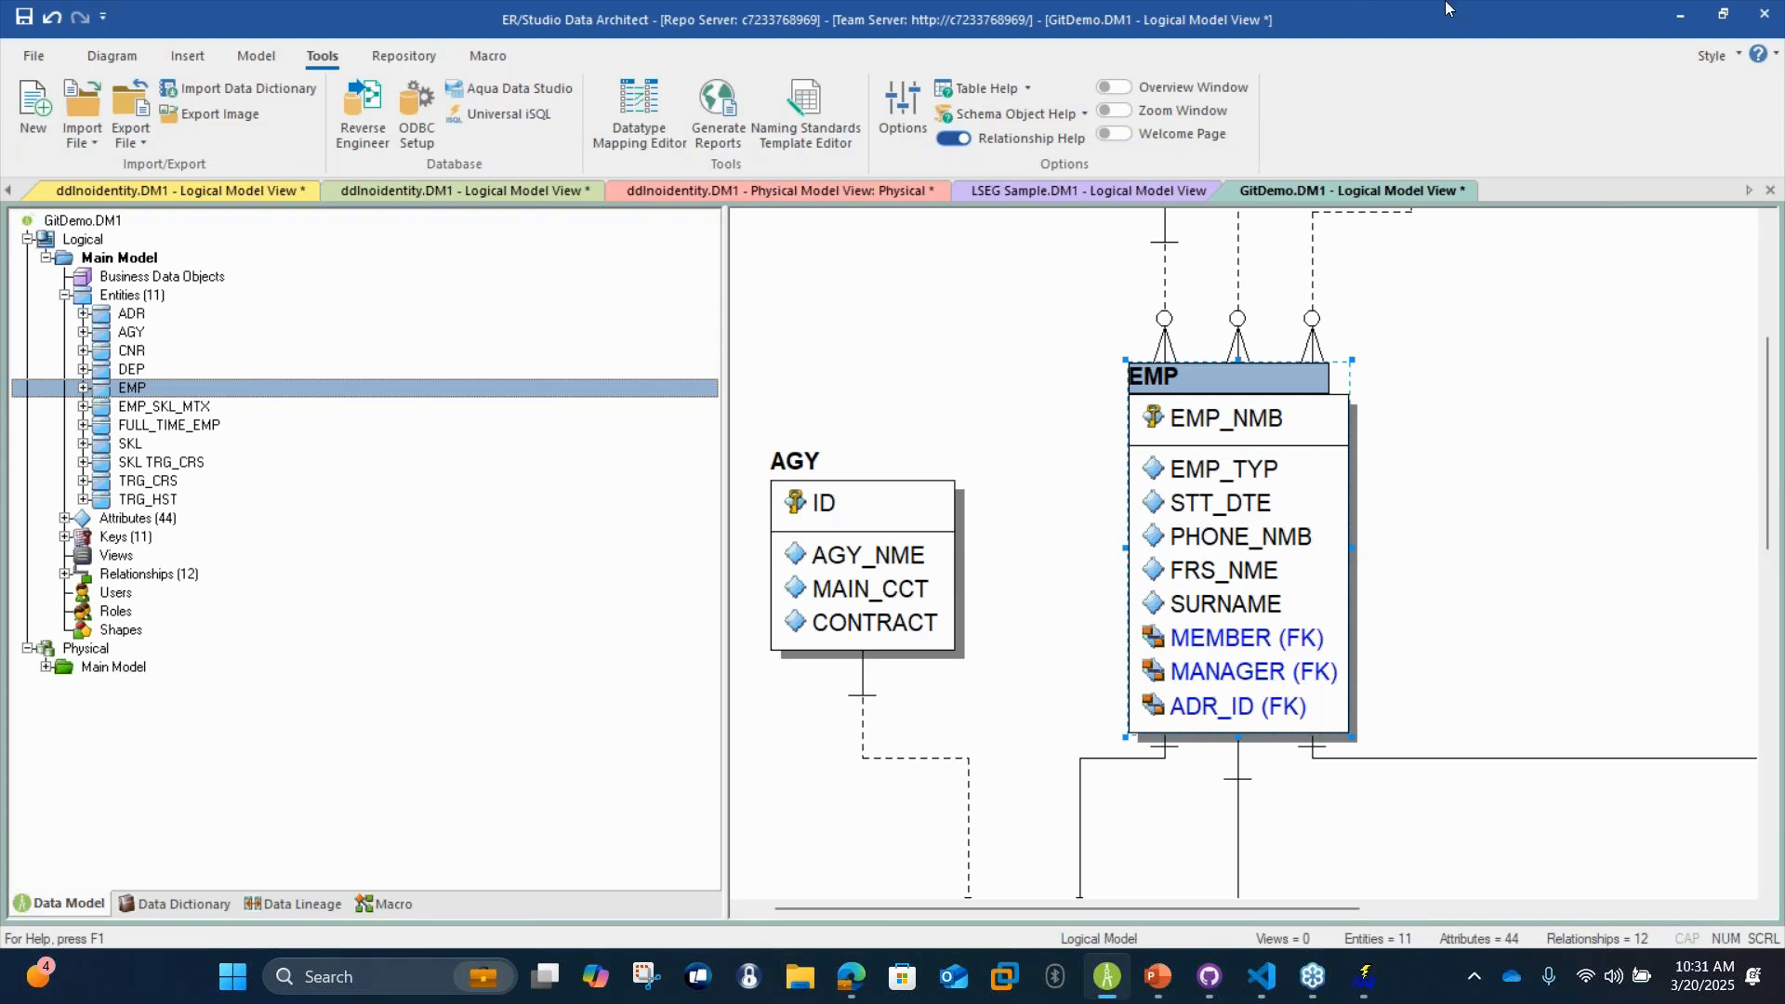
# Open the Automation Interface Reference help in a maximized window and search it for "compare"
pyautogui.click(1757, 59)
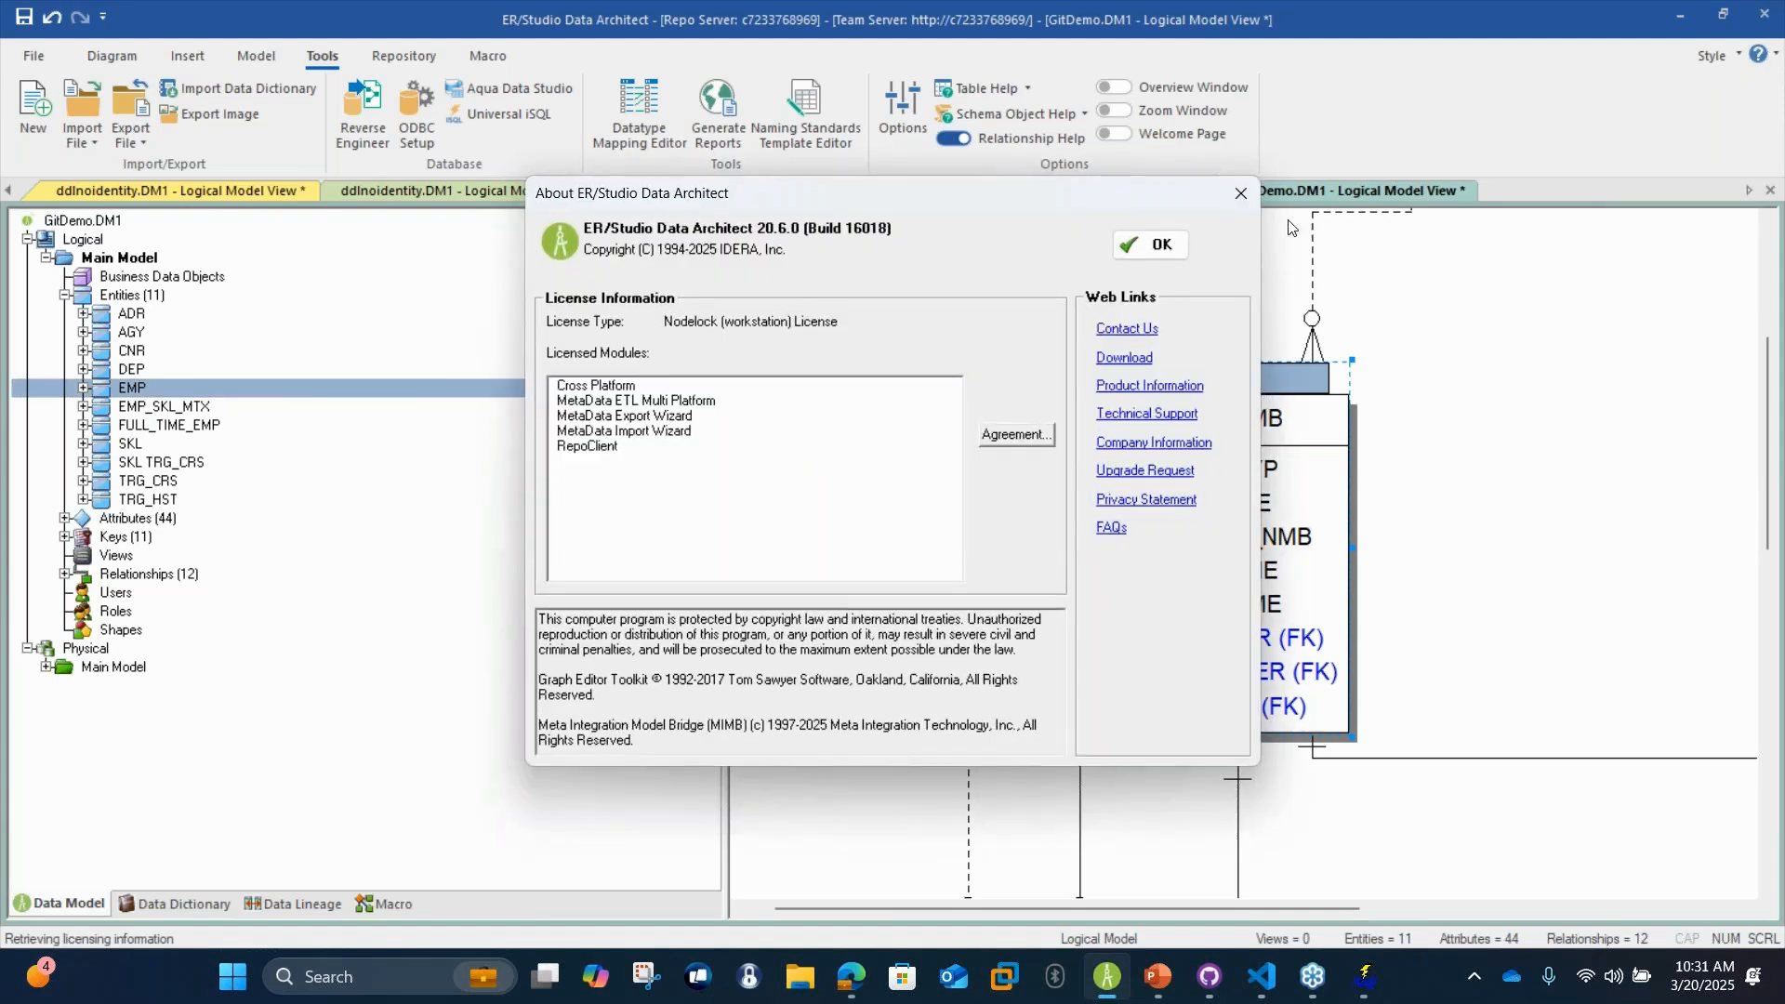
pyautogui.click(1265, 188)
pyautogui.click(1759, 54)
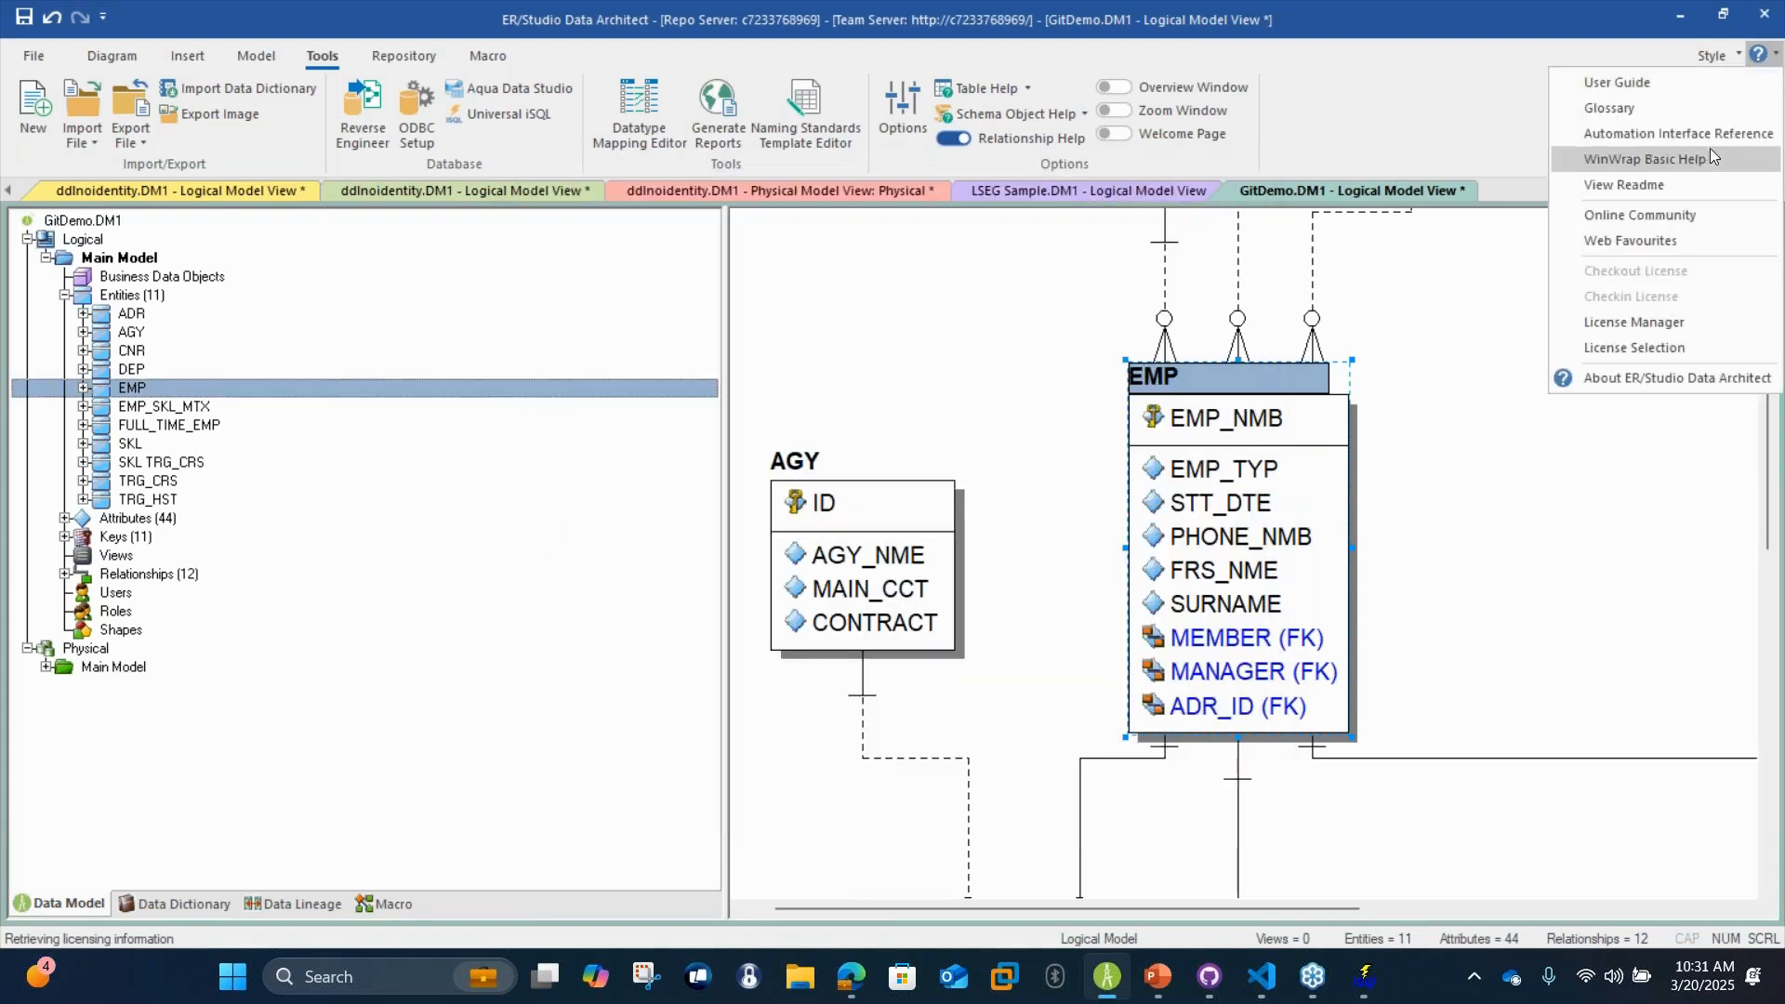
pyautogui.click(1716, 128)
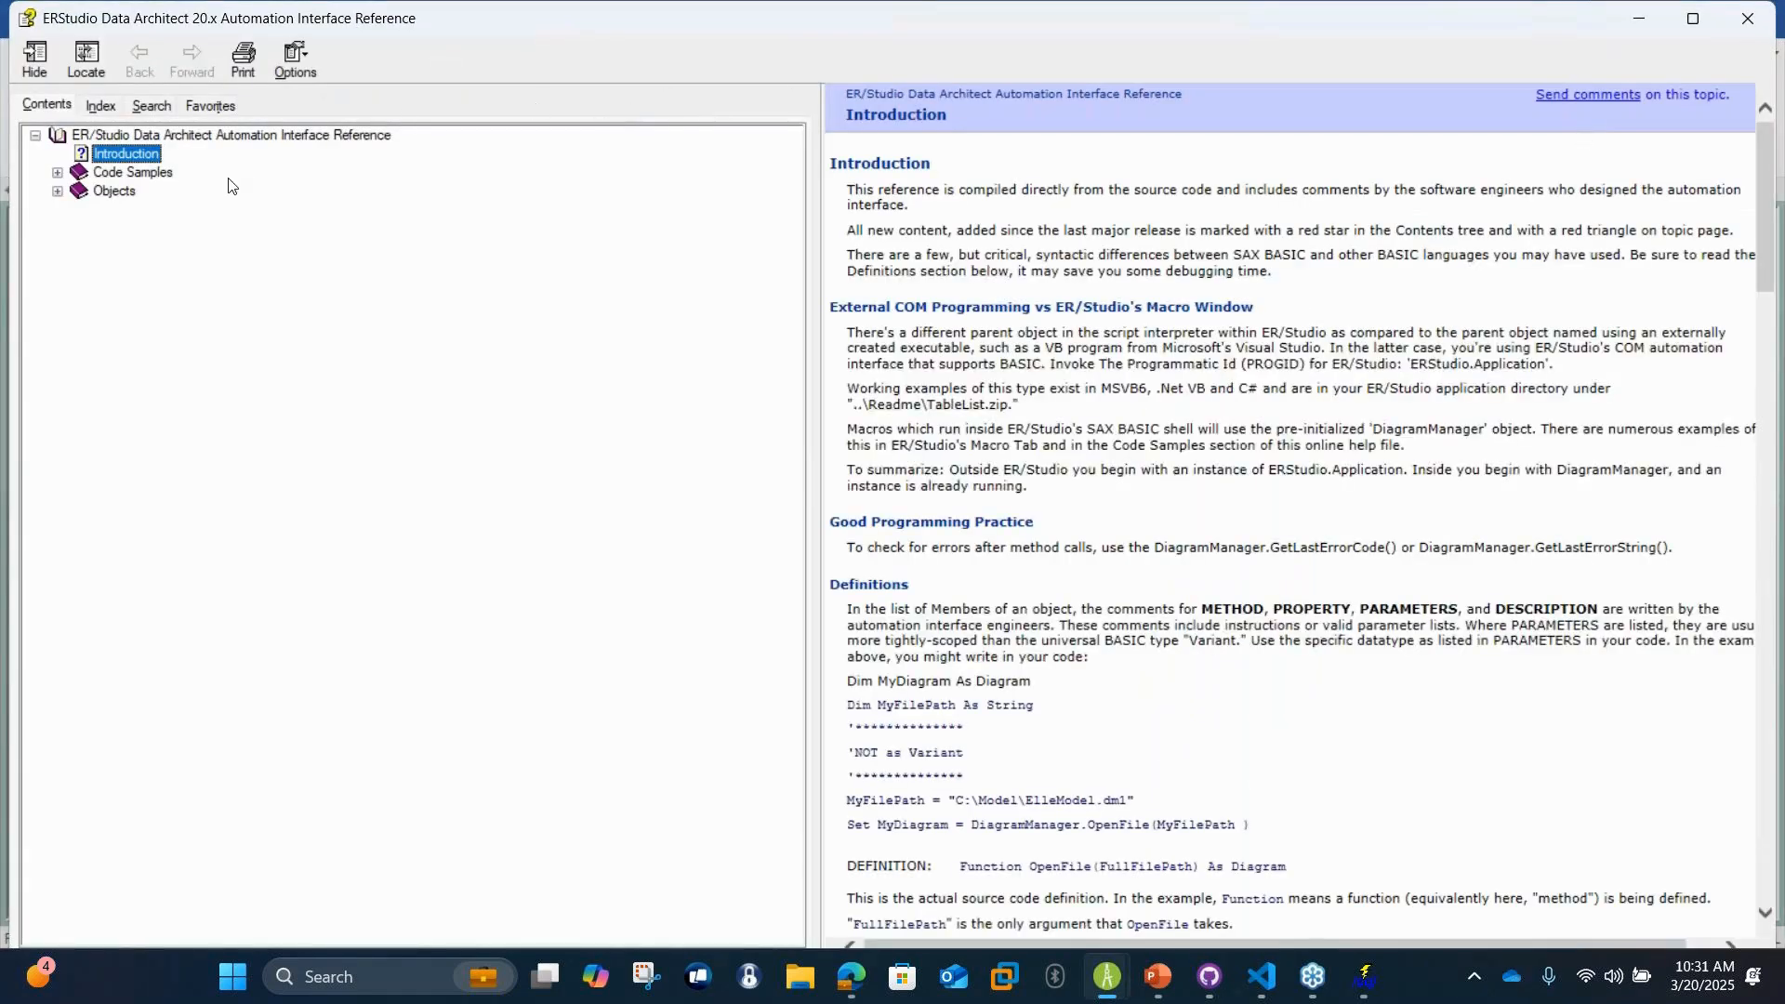
pyautogui.doubleClick(953, 28)
pyautogui.click(145, 94)
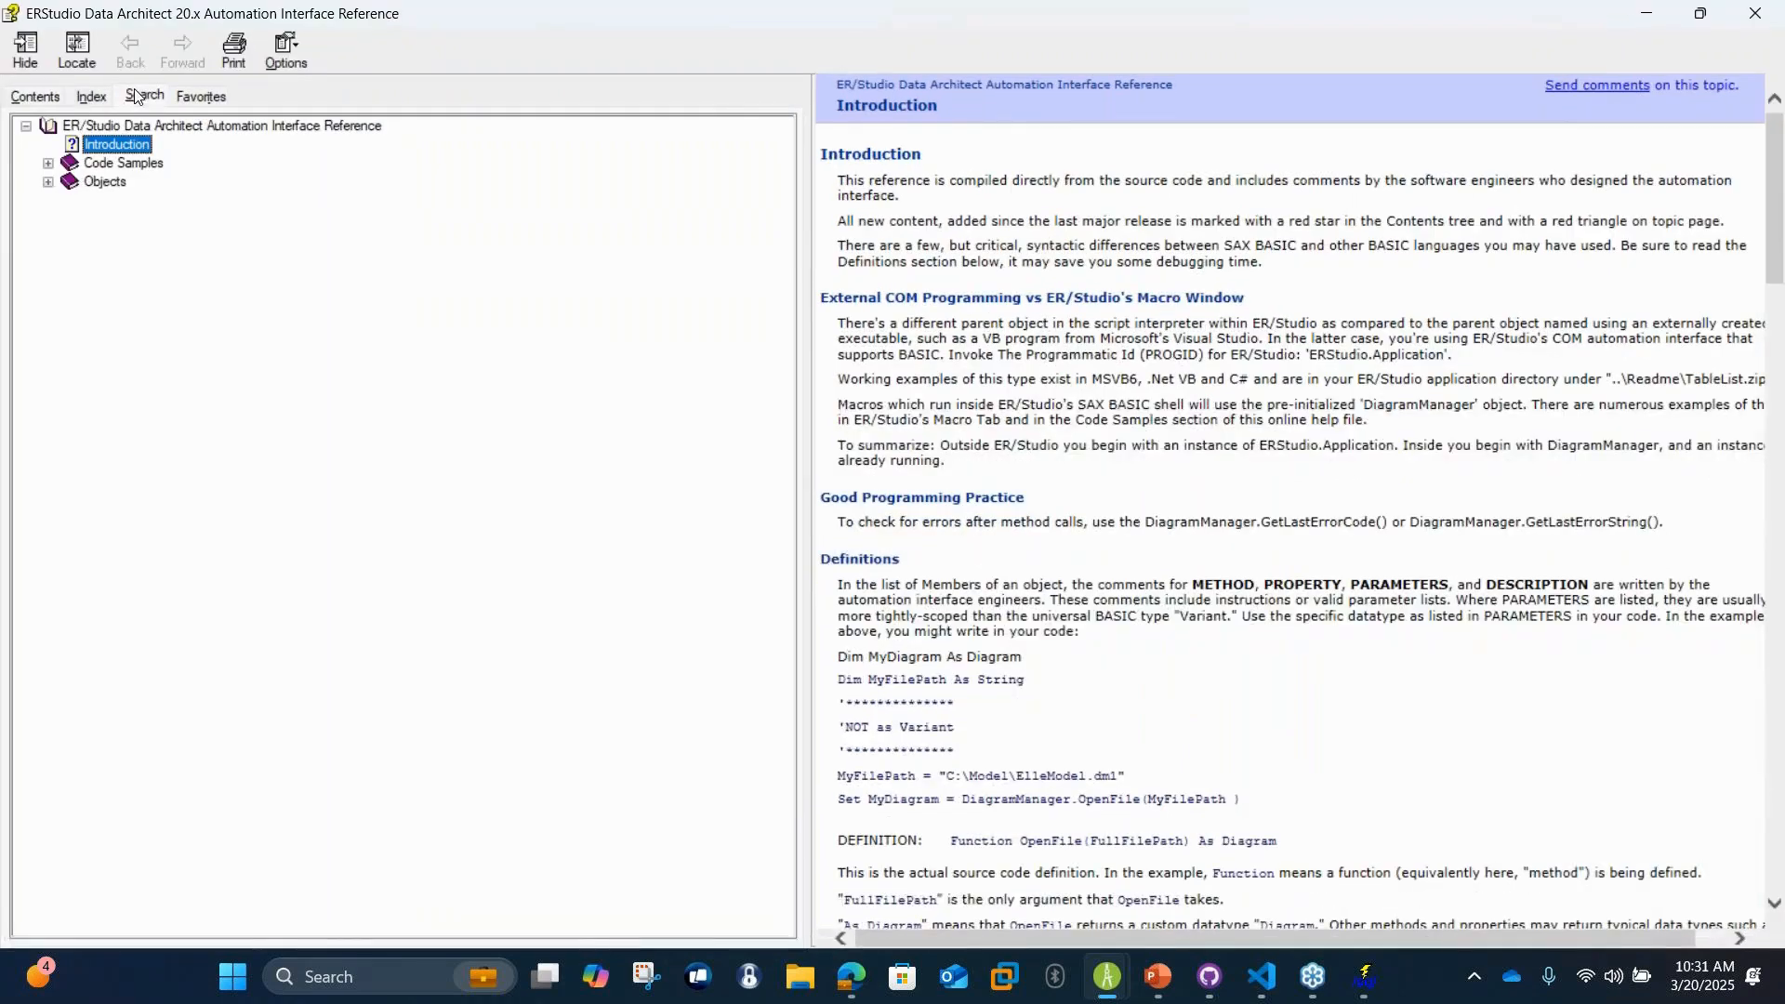
pyautogui.write('compare')
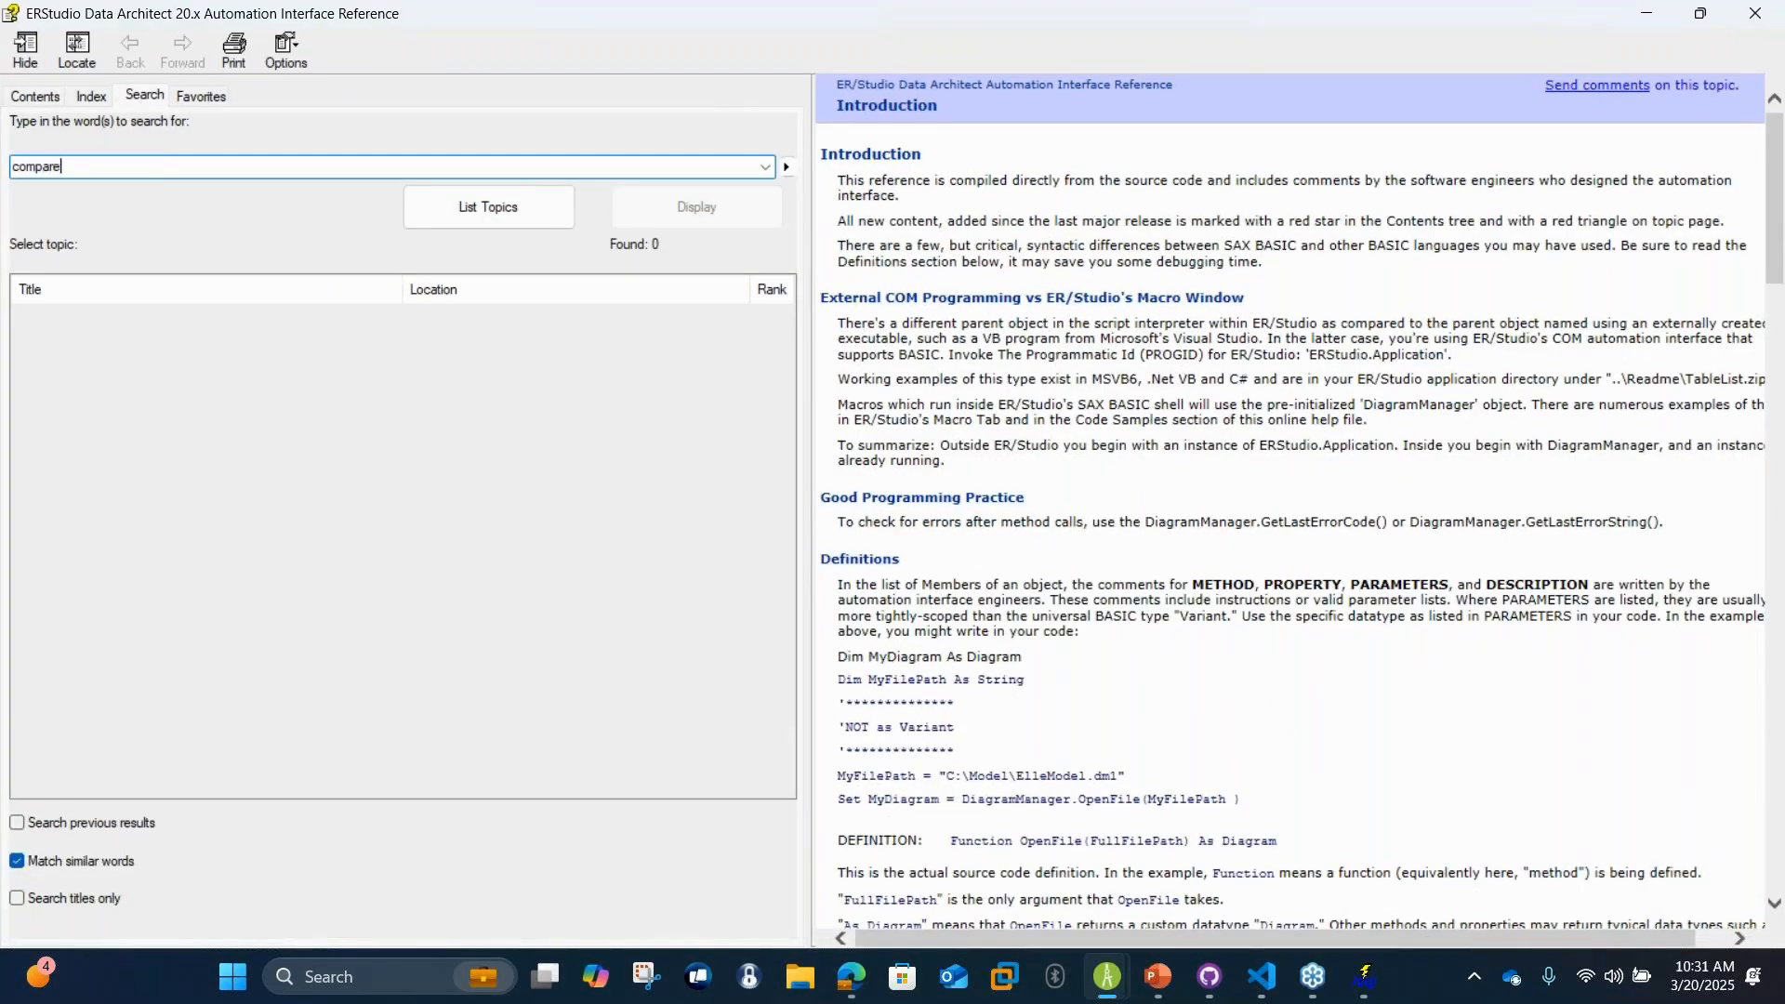
pyautogui.press('Return')
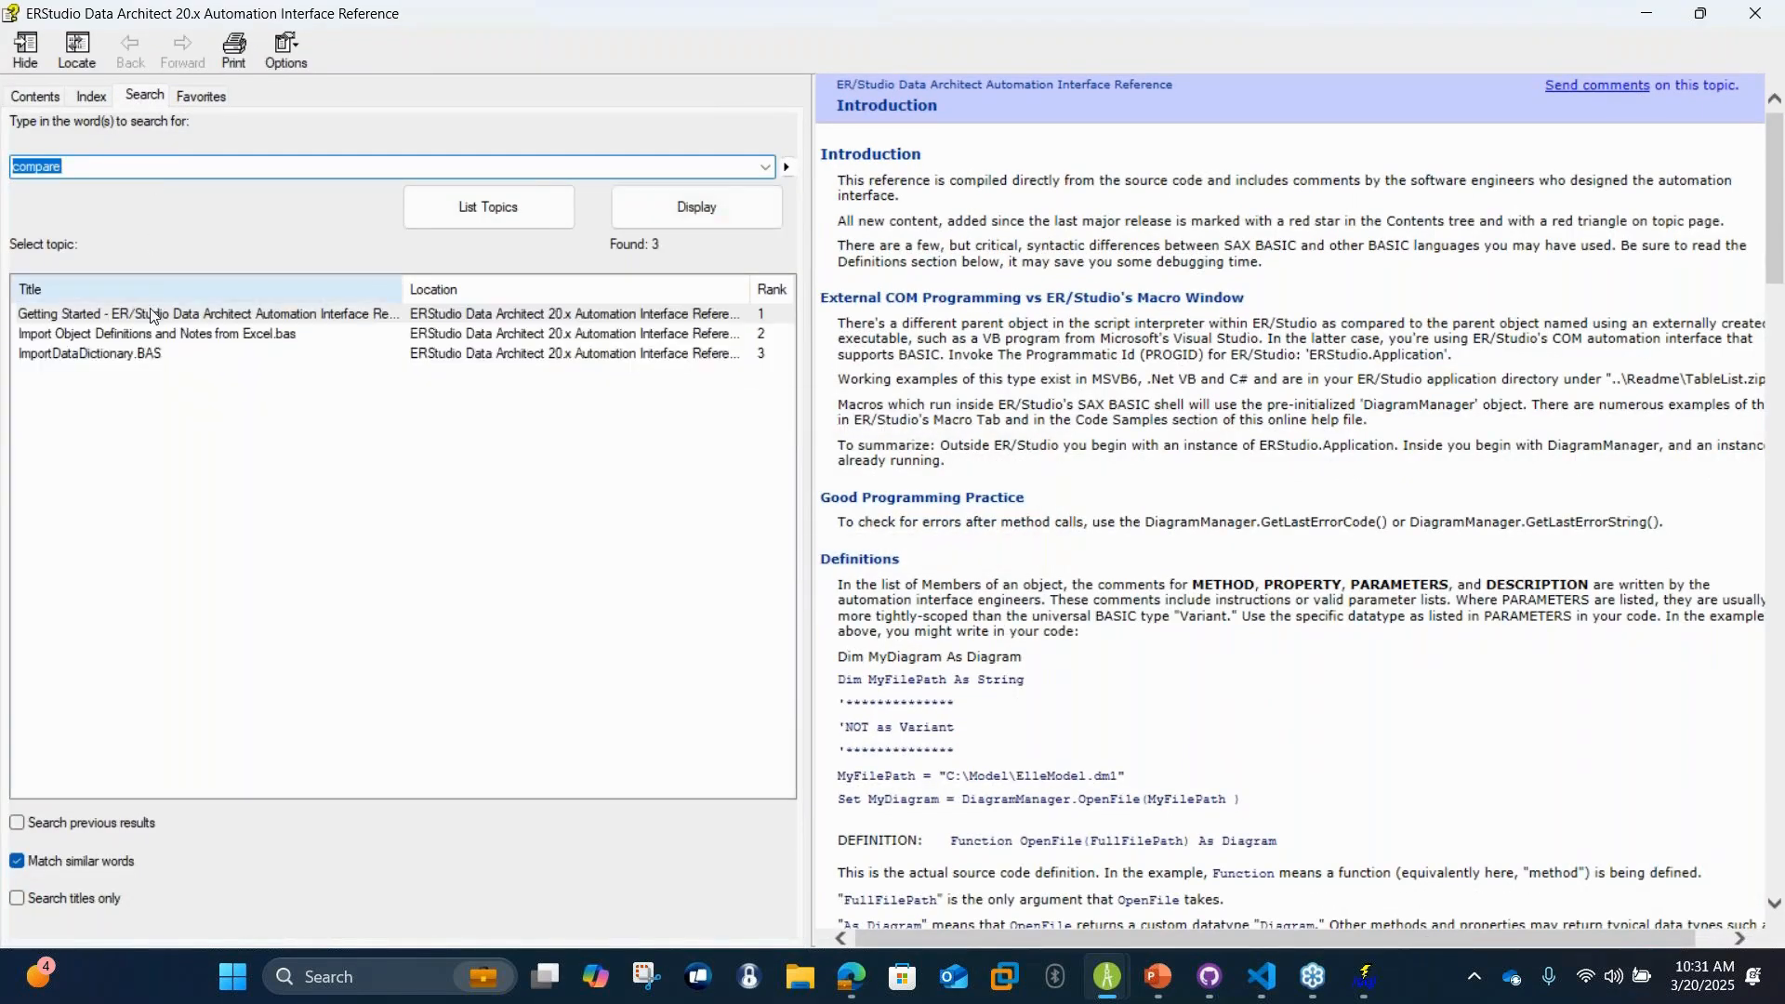
# Look through the three topics listed for "compare" and repeat the help search
pyautogui.click(151, 329)
pyautogui.click(158, 315)
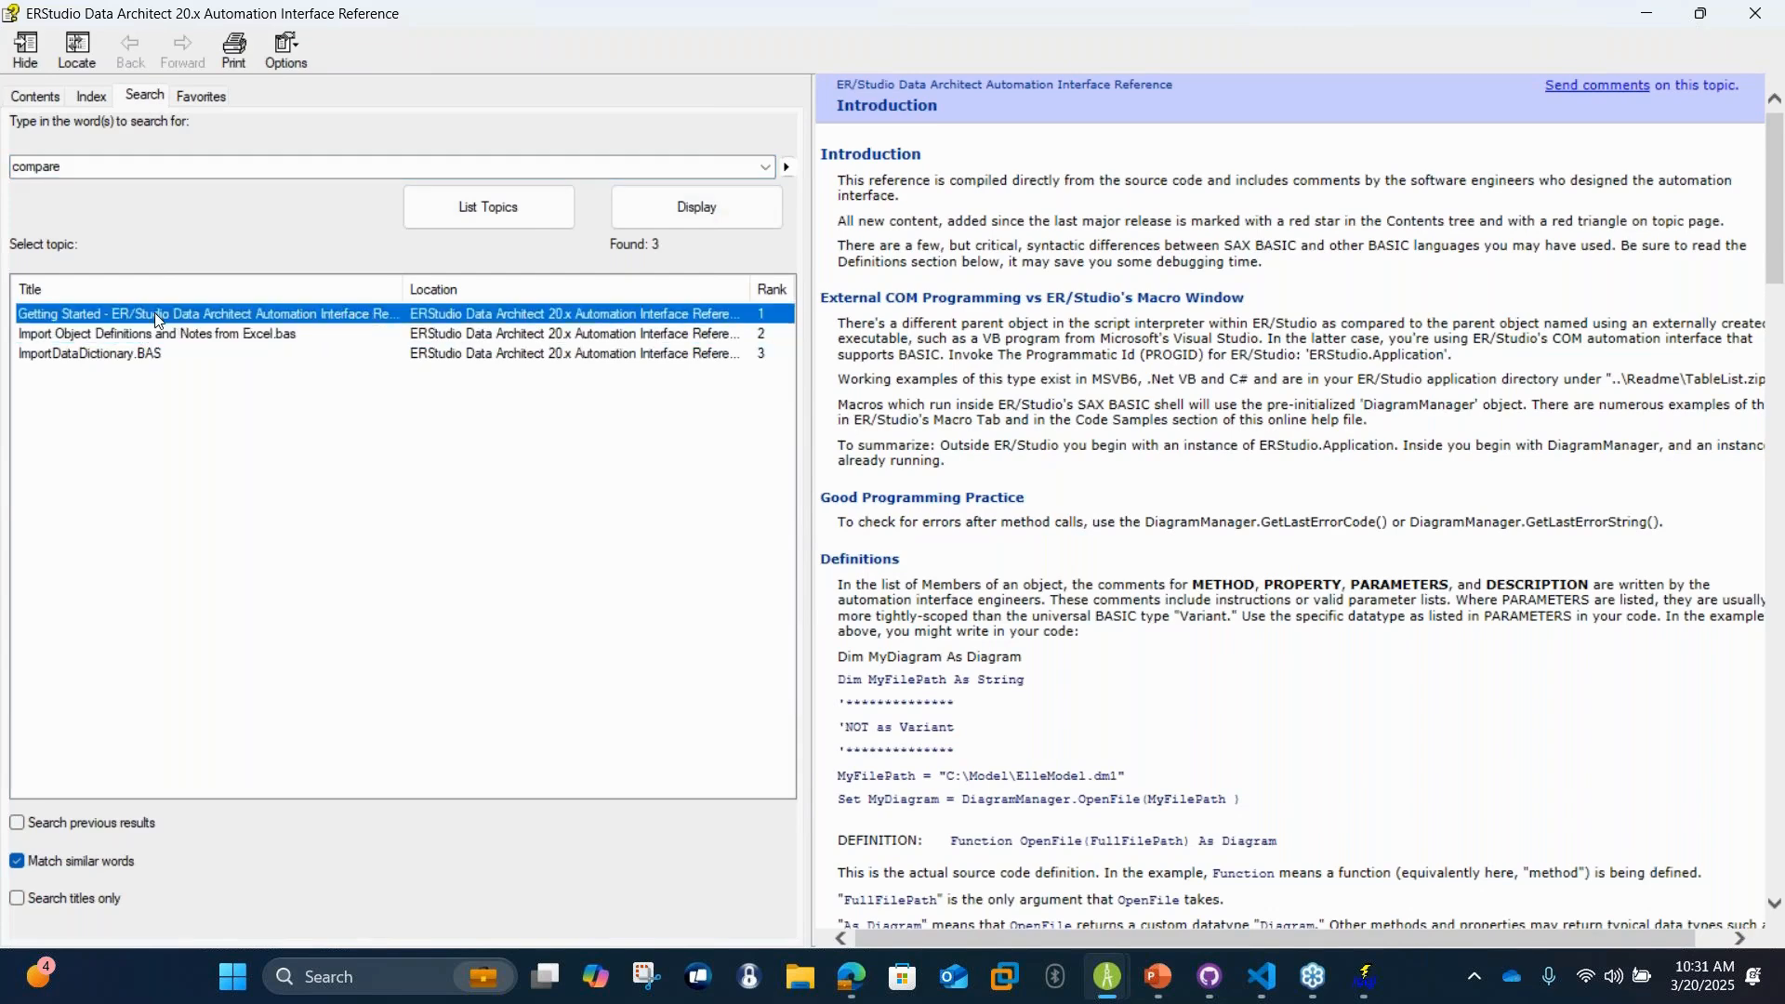
pyautogui.click(140, 333)
pyautogui.click(133, 355)
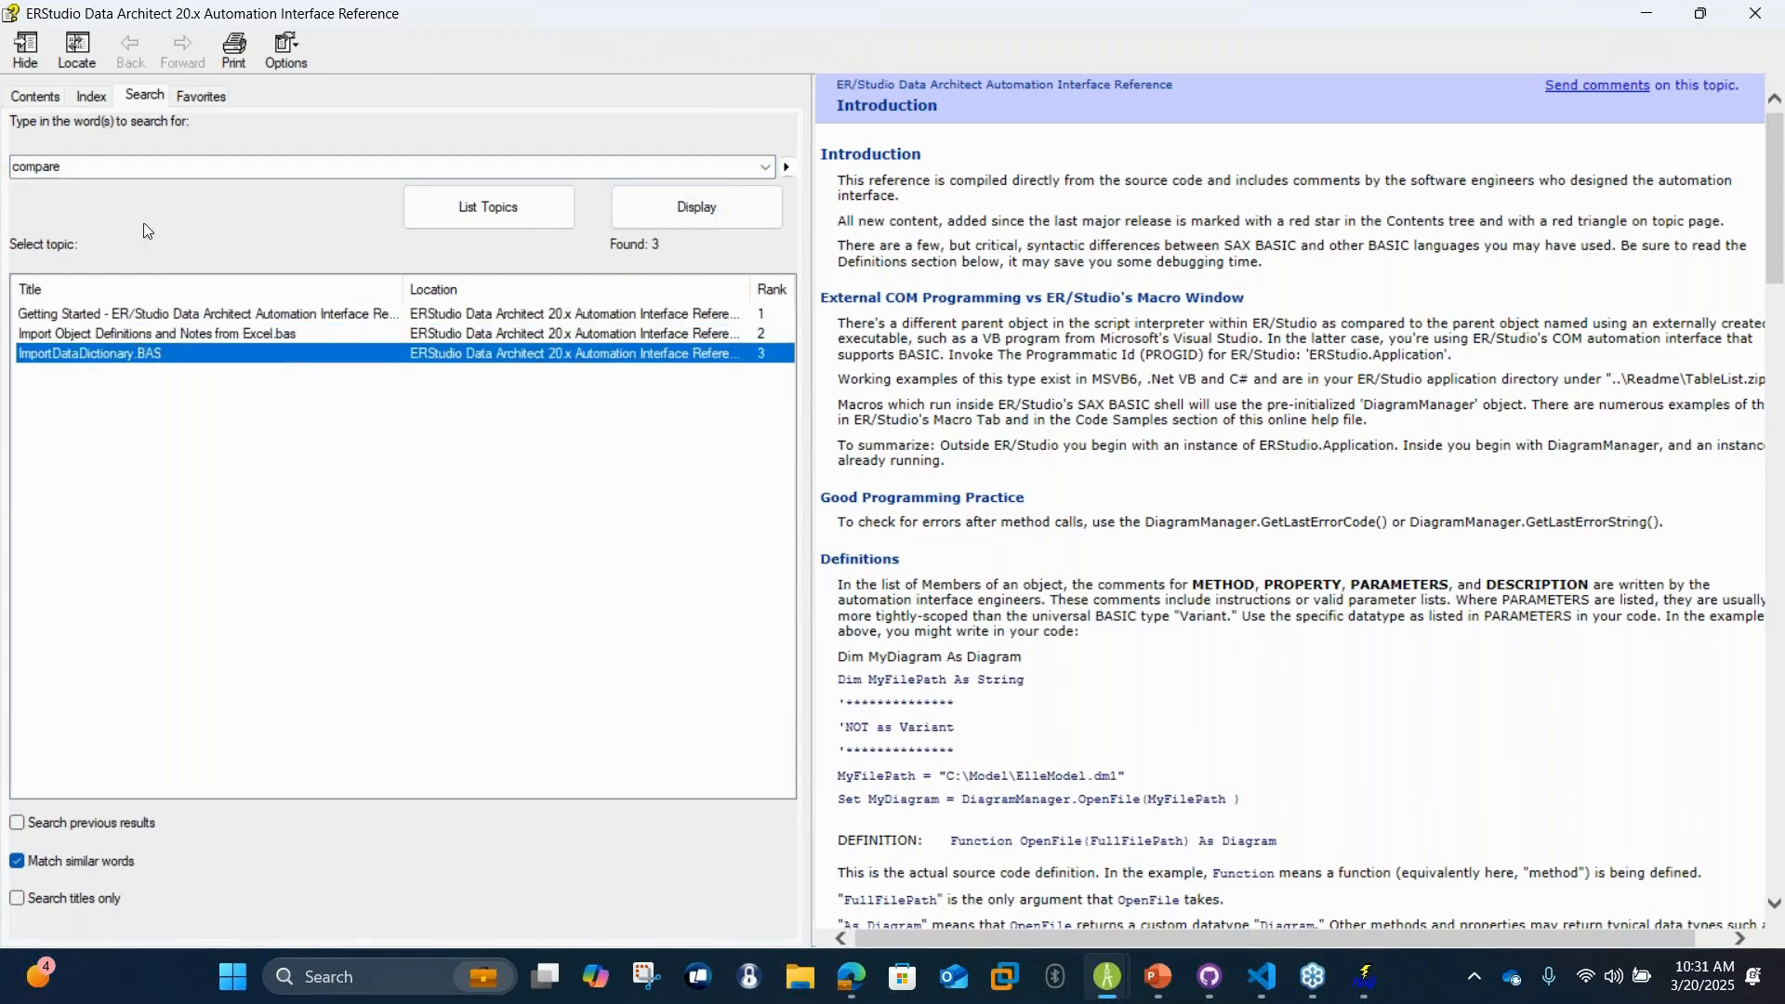
pyautogui.click(158, 169)
pyautogui.click(488, 206)
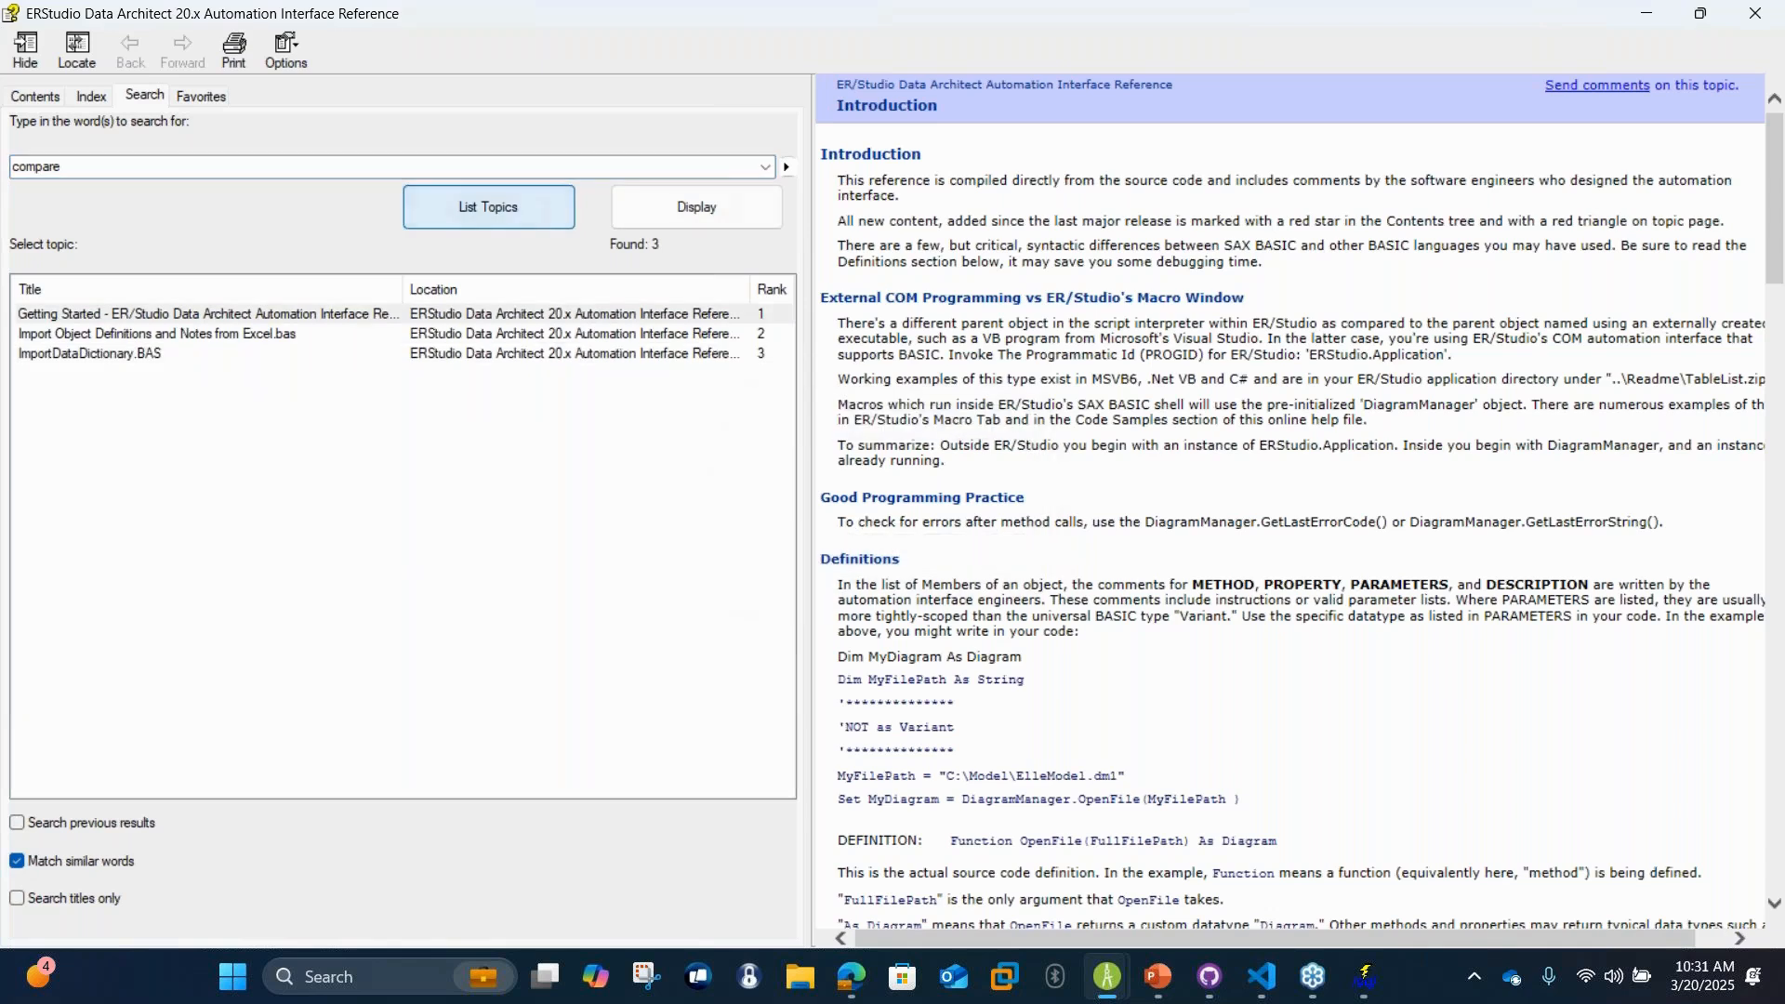
# Look up "compare" in the help index and go through the neighbouring entries down to Compress Property (Entity)
pyautogui.click(382, 164)
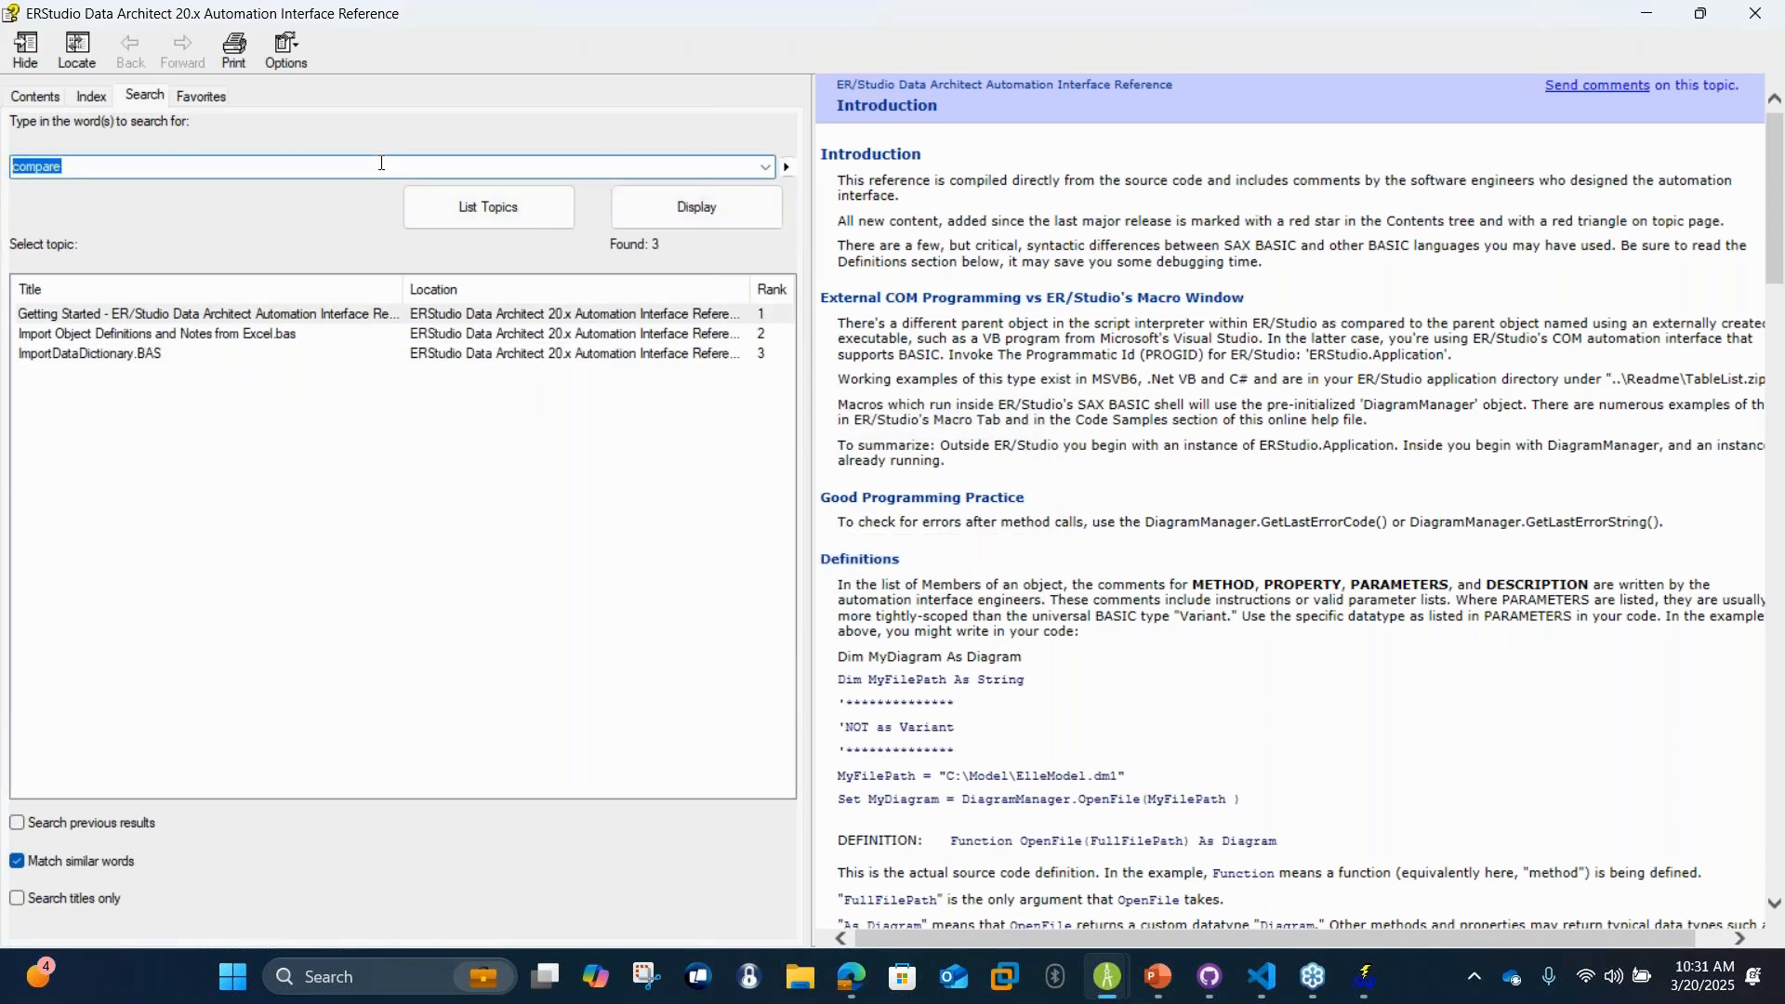
pyautogui.write('inde')
pyautogui.click(102, 94)
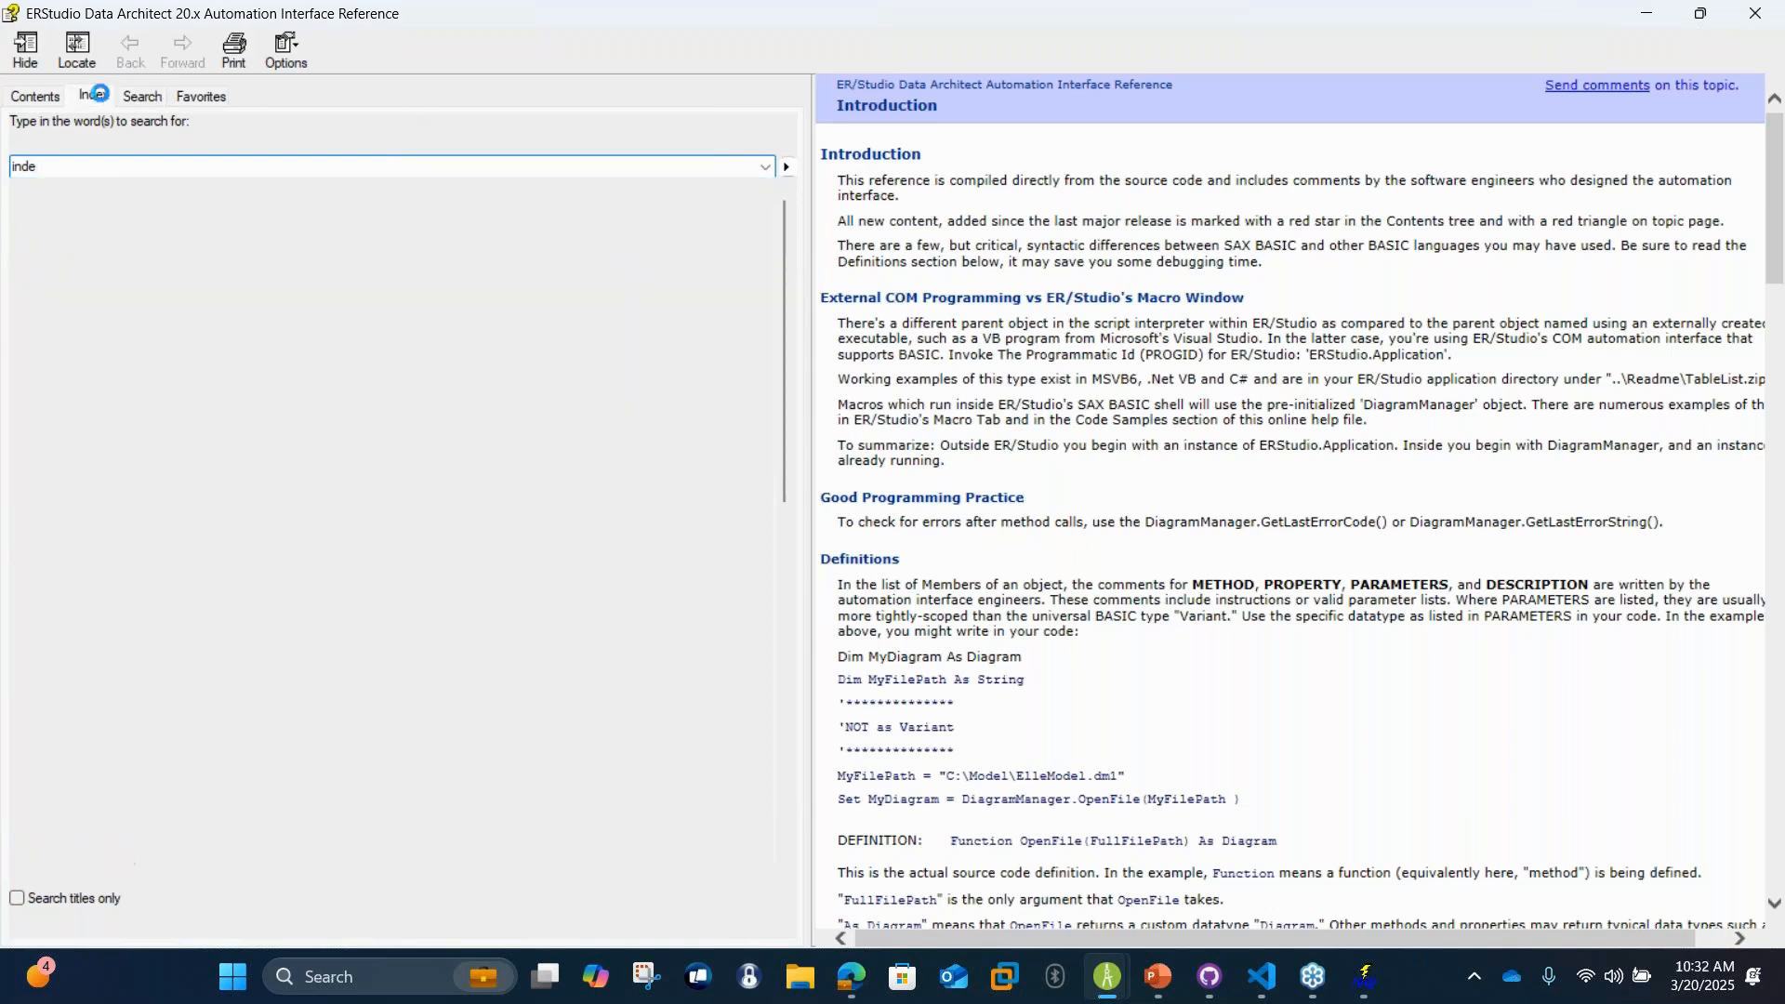
pyautogui.write('compare')
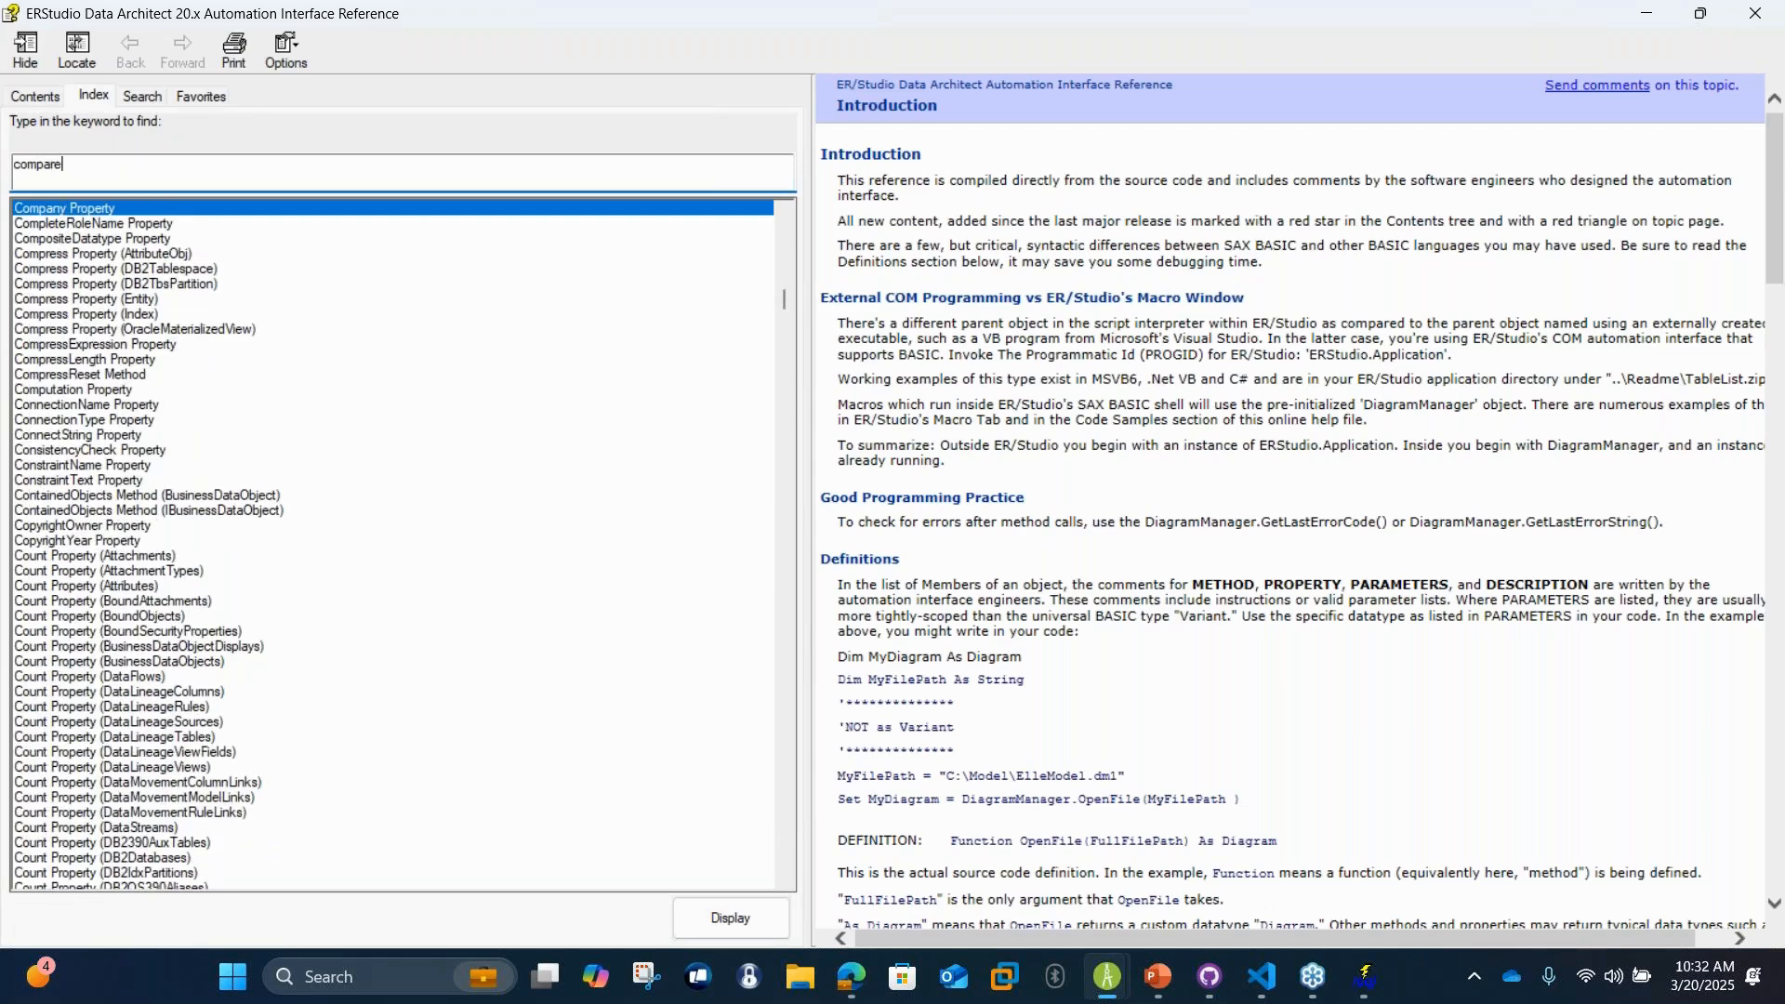
pyautogui.press('Down')
pyautogui.press('Down')
pyautogui.press('Down')
pyautogui.press('Down')
pyautogui.press('Down')
pyautogui.press('Down')
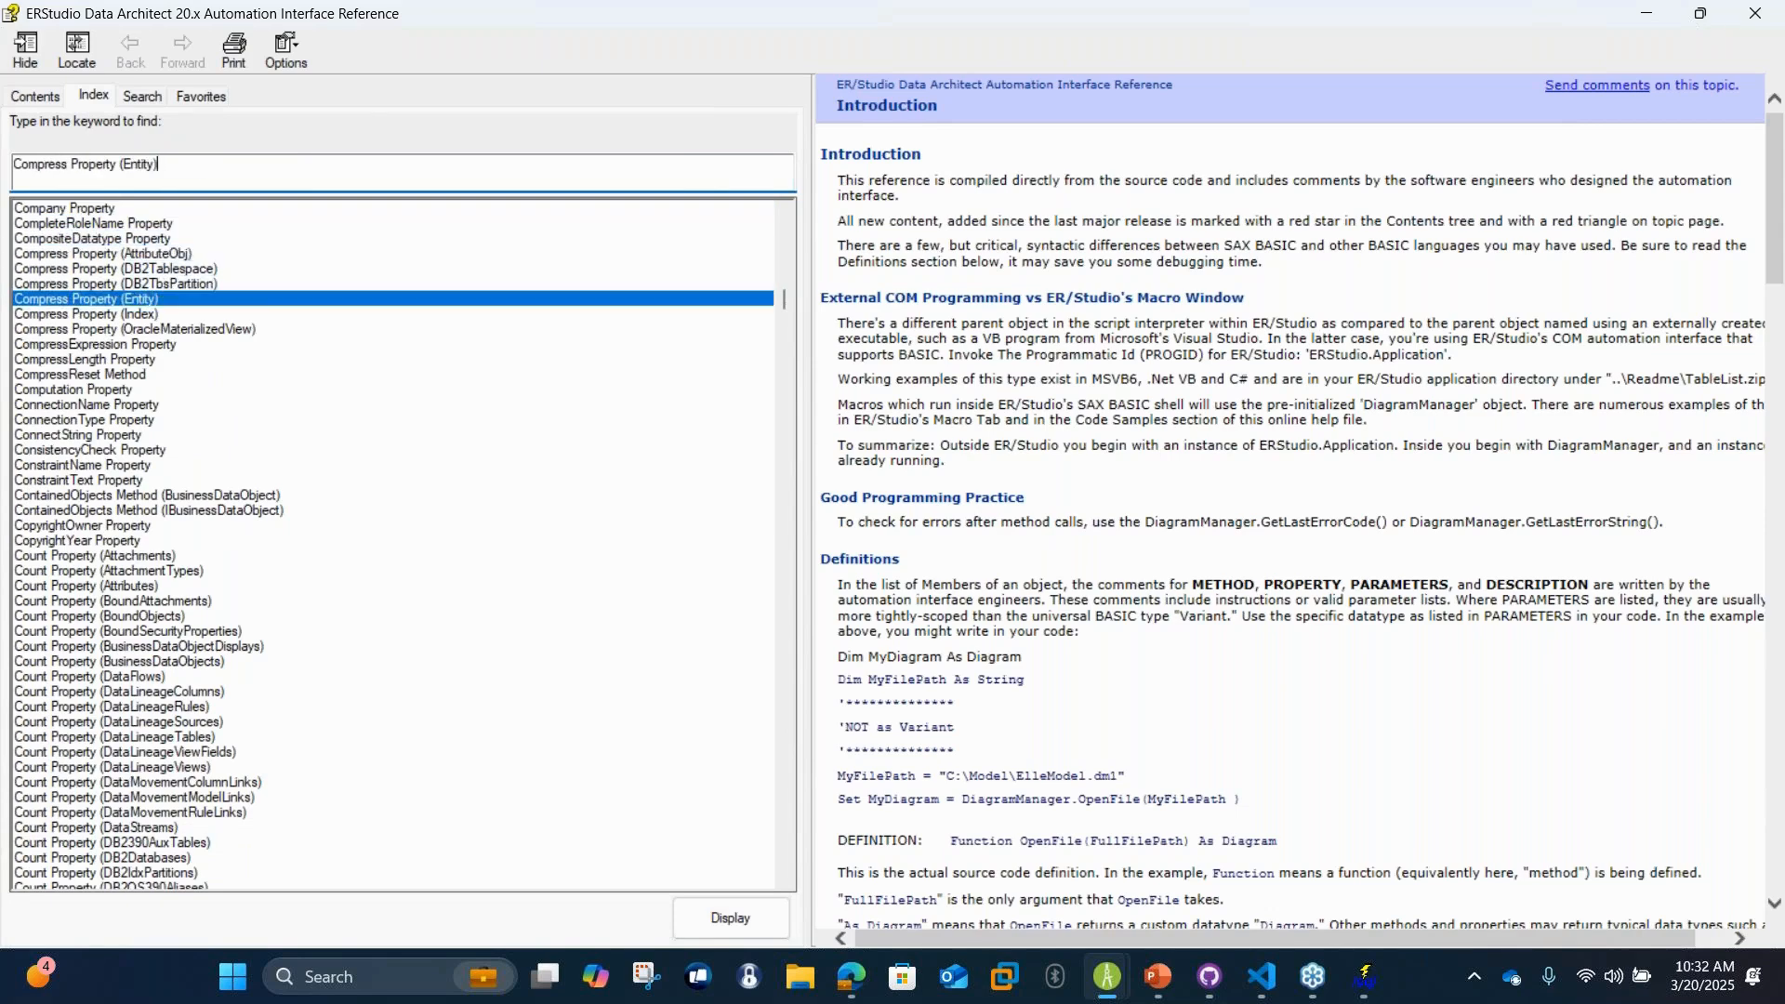
# Look up "merge" in the help index instead and display the MergeModel Object topic
pyautogui.press('BackSpace')
pyautogui.press('BackSpace')
pyautogui.press('BackSpace')
pyautogui.press('BackSpace')
pyautogui.press('BackSpace')
pyautogui.press('BackSpace')
pyautogui.press('BackSpace')
pyautogui.press('BackSpace')
pyautogui.press('BackSpace')
pyautogui.press('BackSpace')
pyautogui.press('BackSpace')
pyautogui.press('BackSpace')
pyautogui.press('BackSpace')
pyautogui.press('BackSpace')
pyautogui.press('BackSpace')
pyautogui.press('BackSpace')
pyautogui.press('BackSpace')
pyautogui.press('BackSpace')
pyautogui.press('BackSpace')
pyautogui.press('BackSpace')
pyautogui.press('BackSpace')
pyautogui.press('BackSpace')
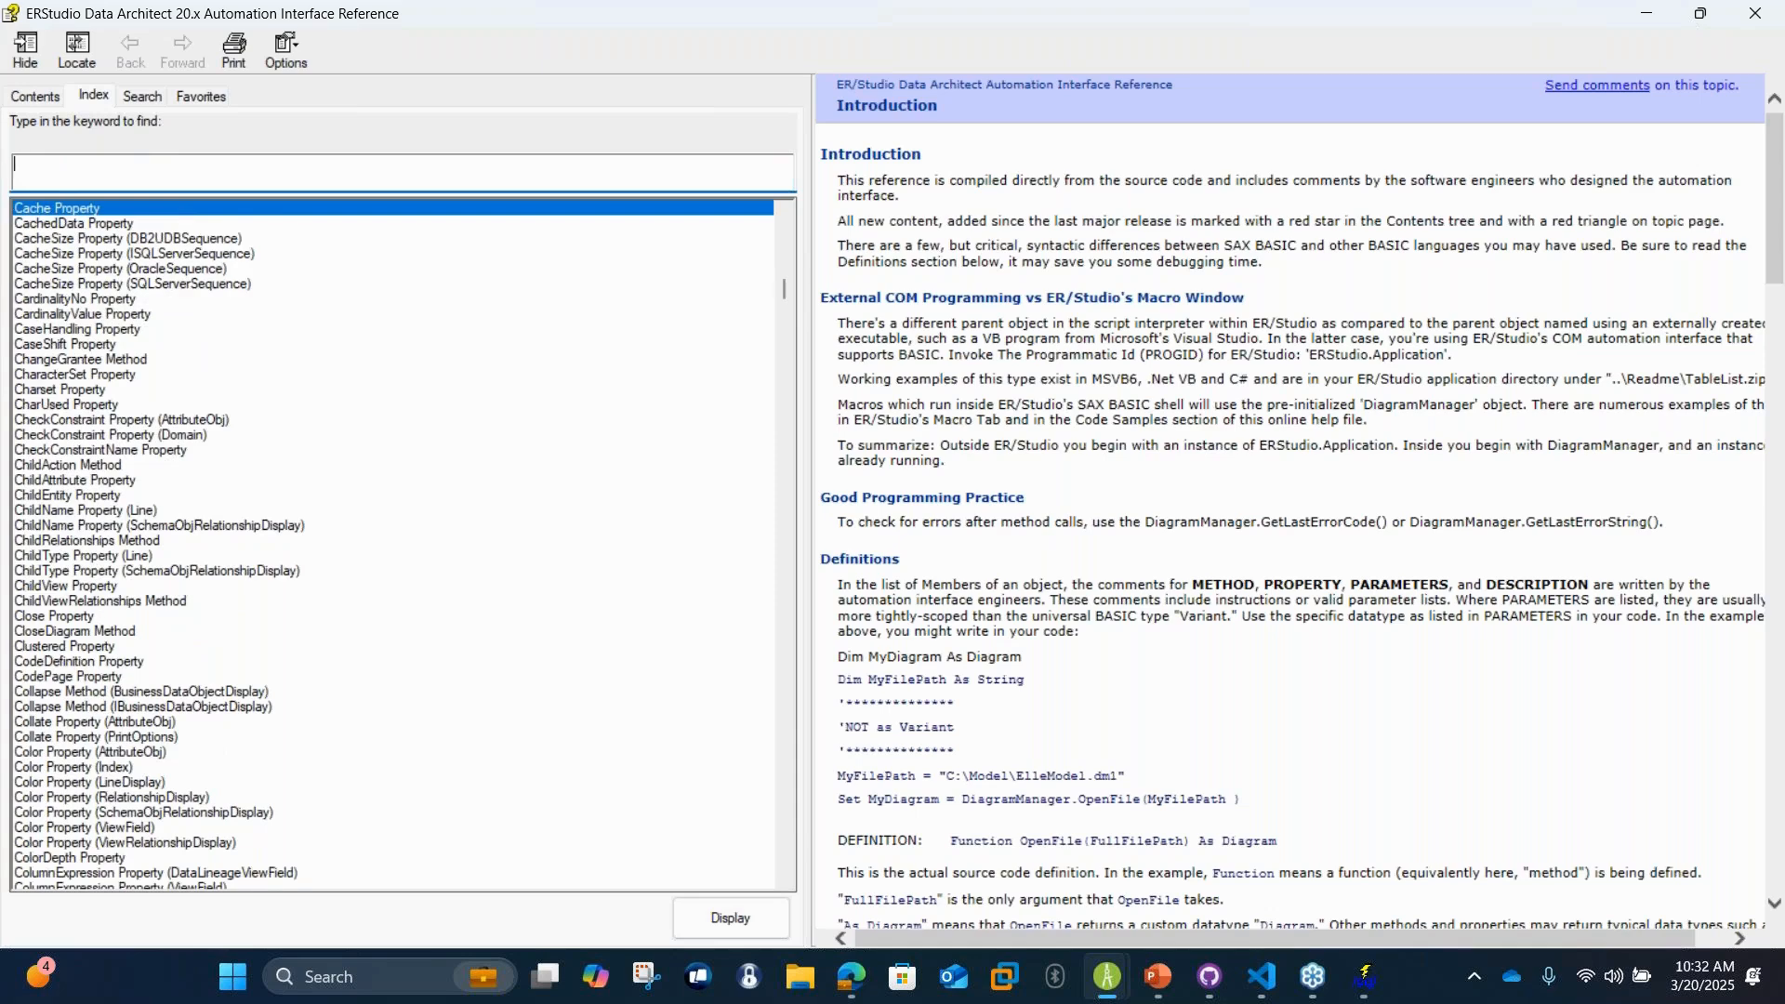
pyautogui.write('merge')
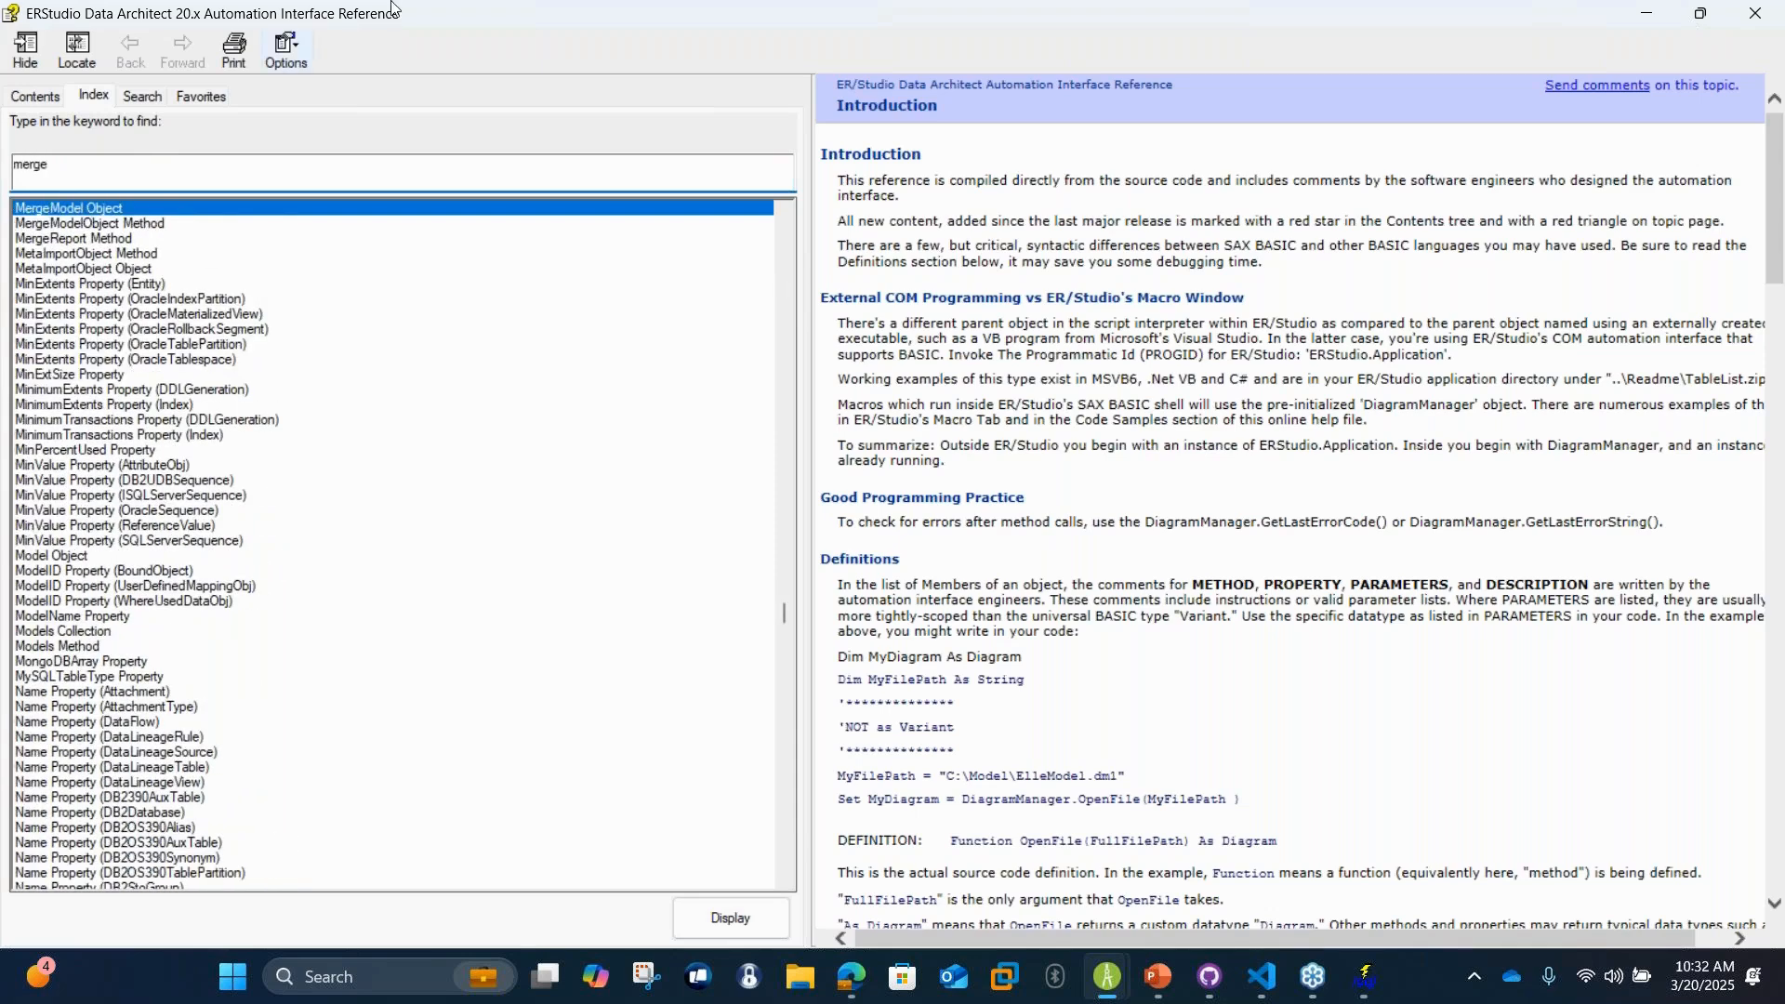
pyautogui.press('Return')
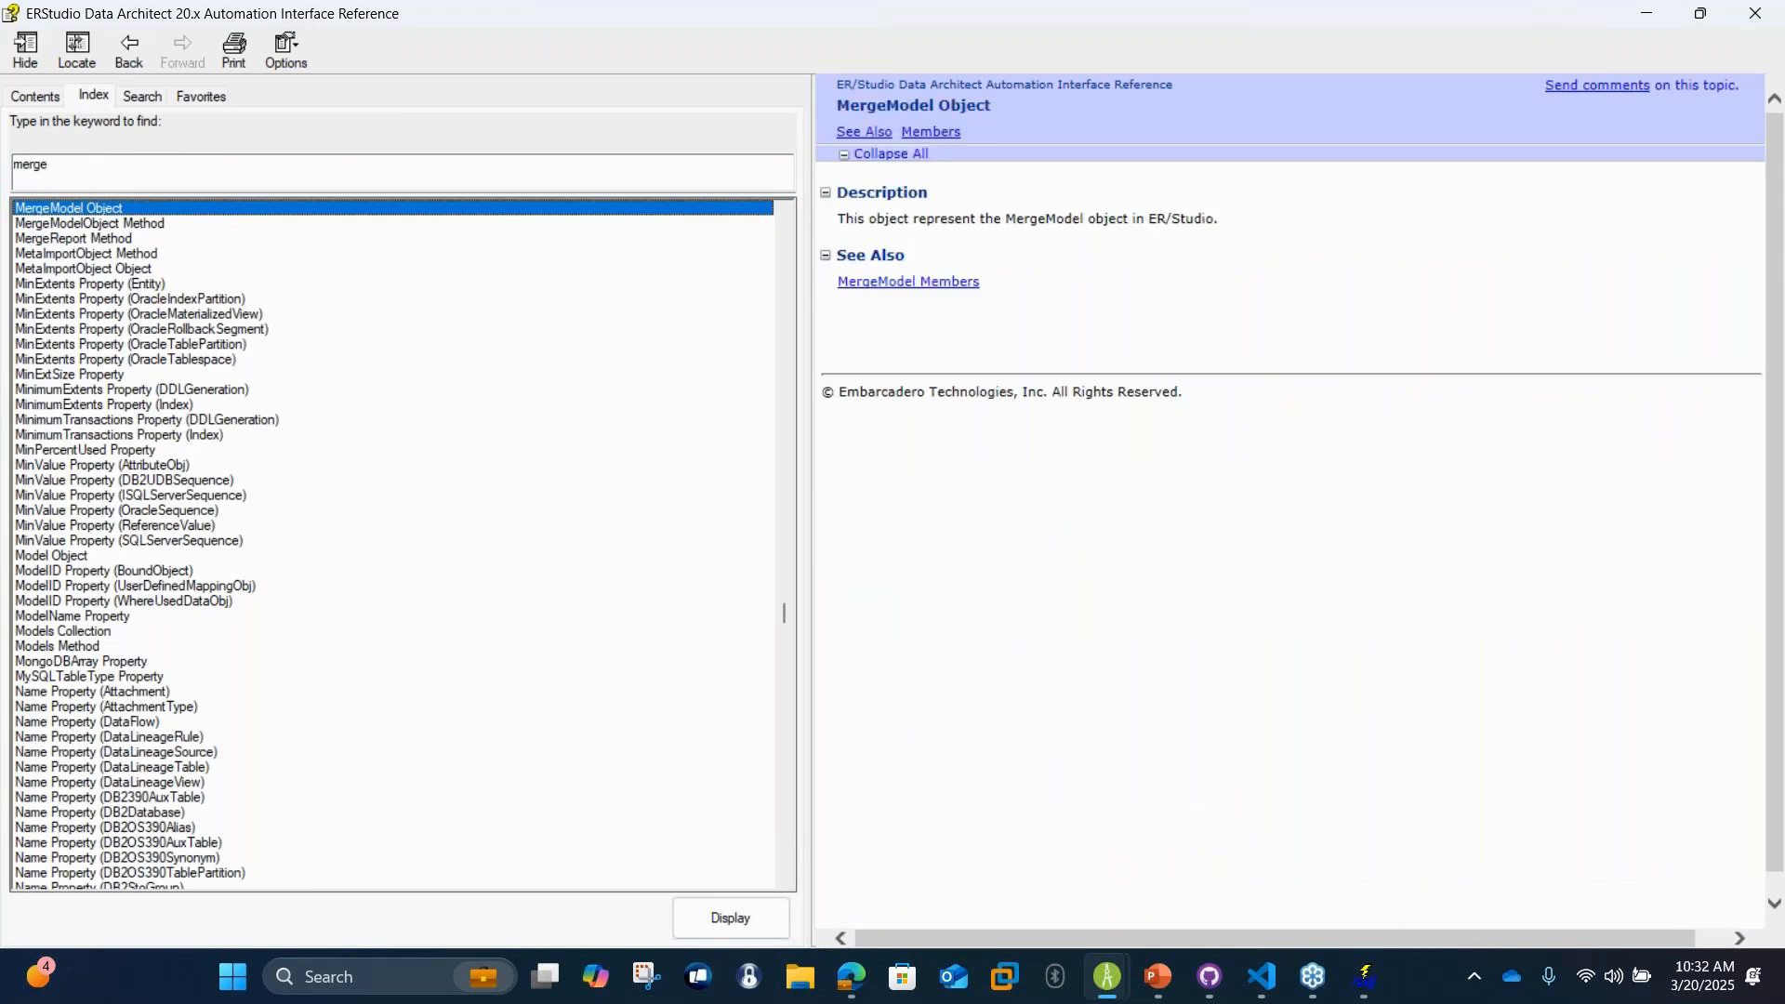
# Examine the MergeModel members and the DoMerge method's syntax and parameters, and close the help window
pyautogui.click(934, 283)
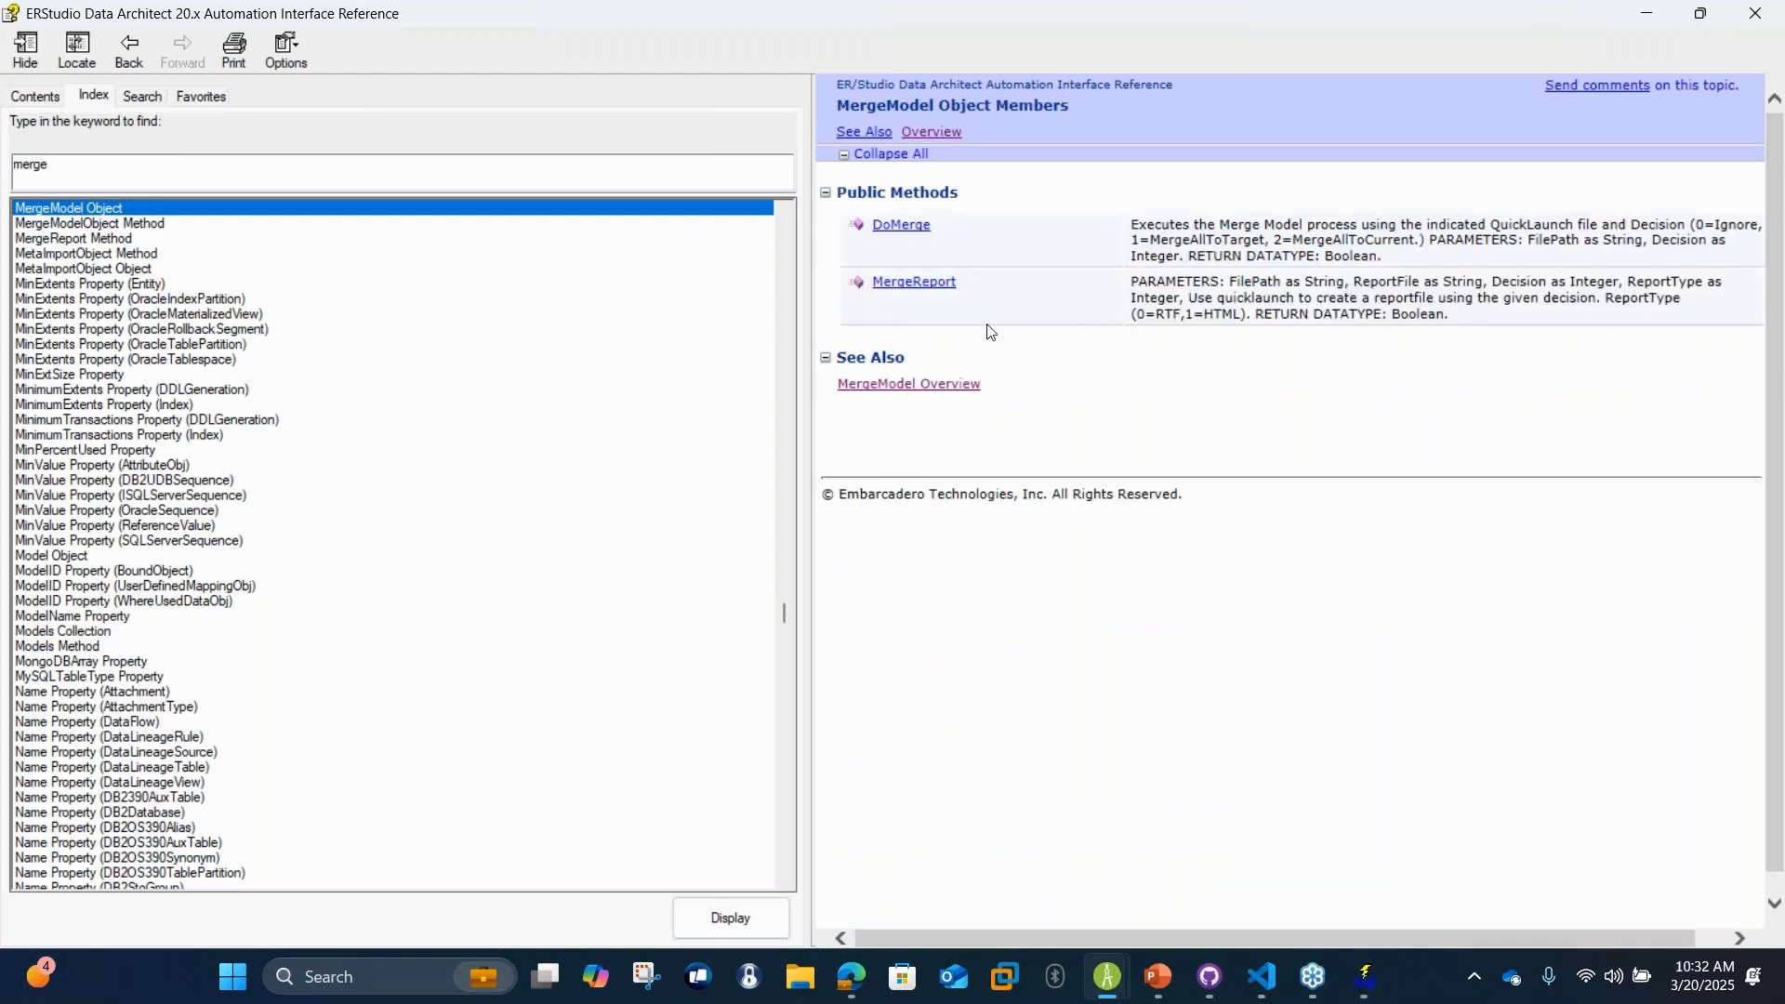
pyautogui.click(915, 232)
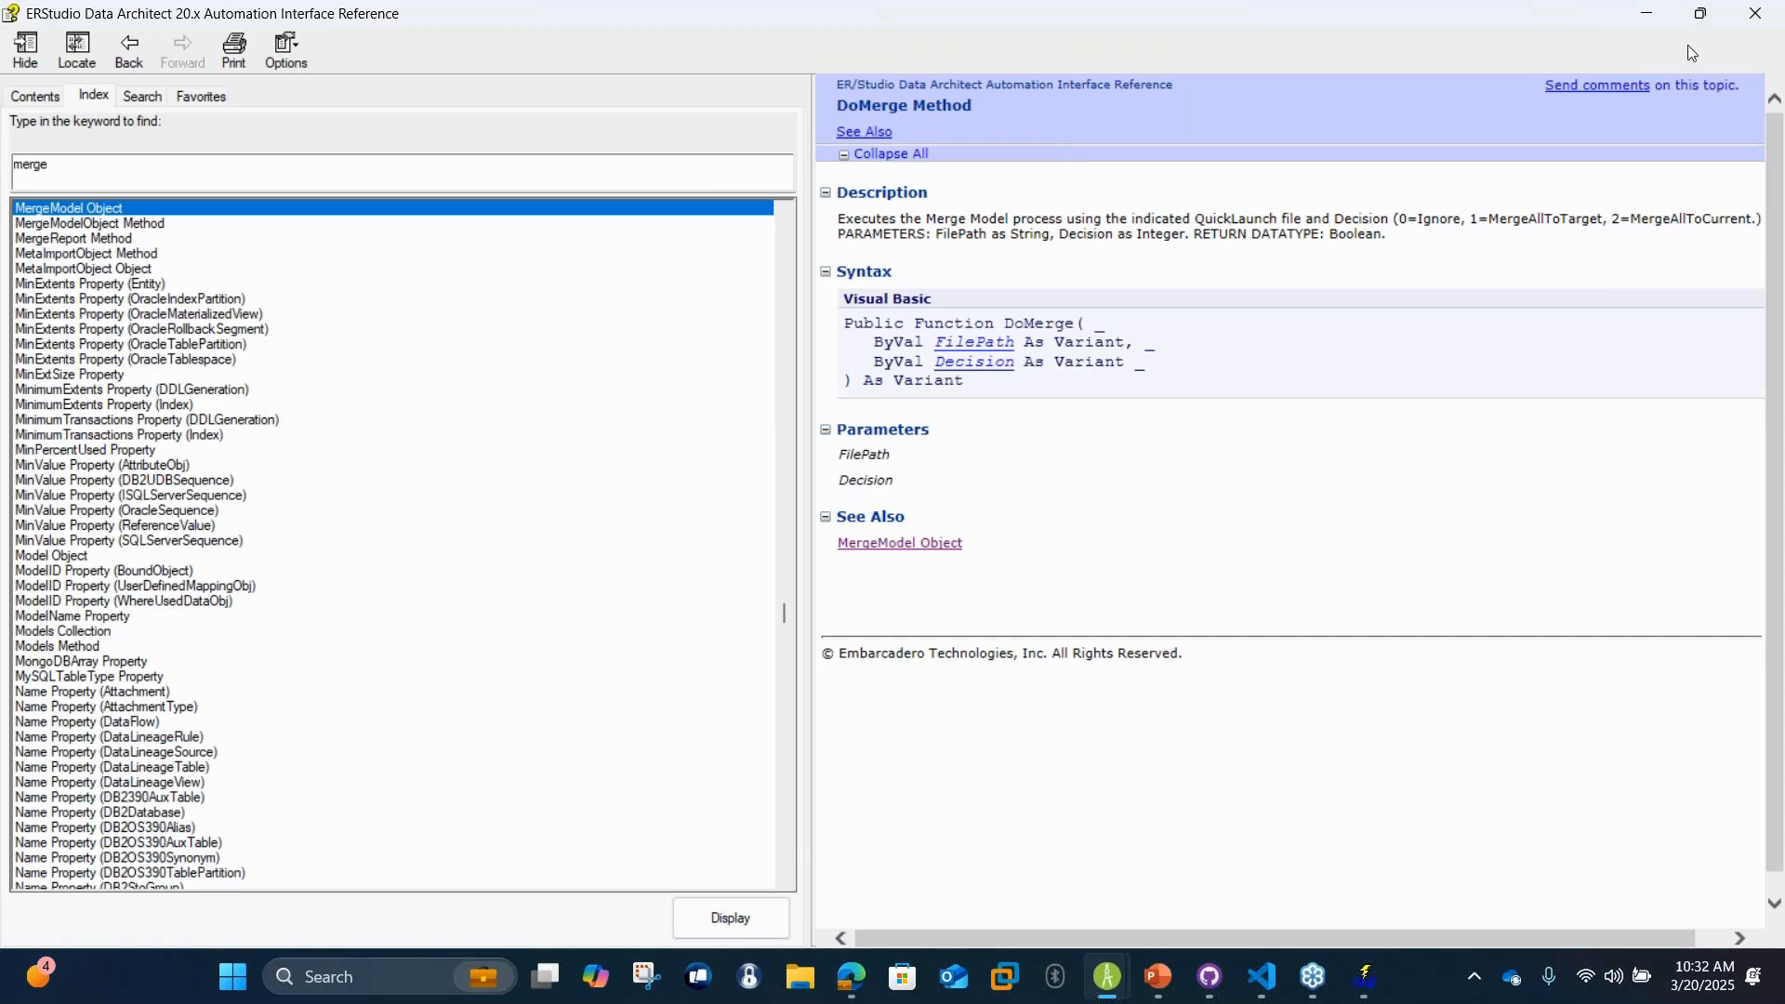
pyautogui.click(1757, 19)
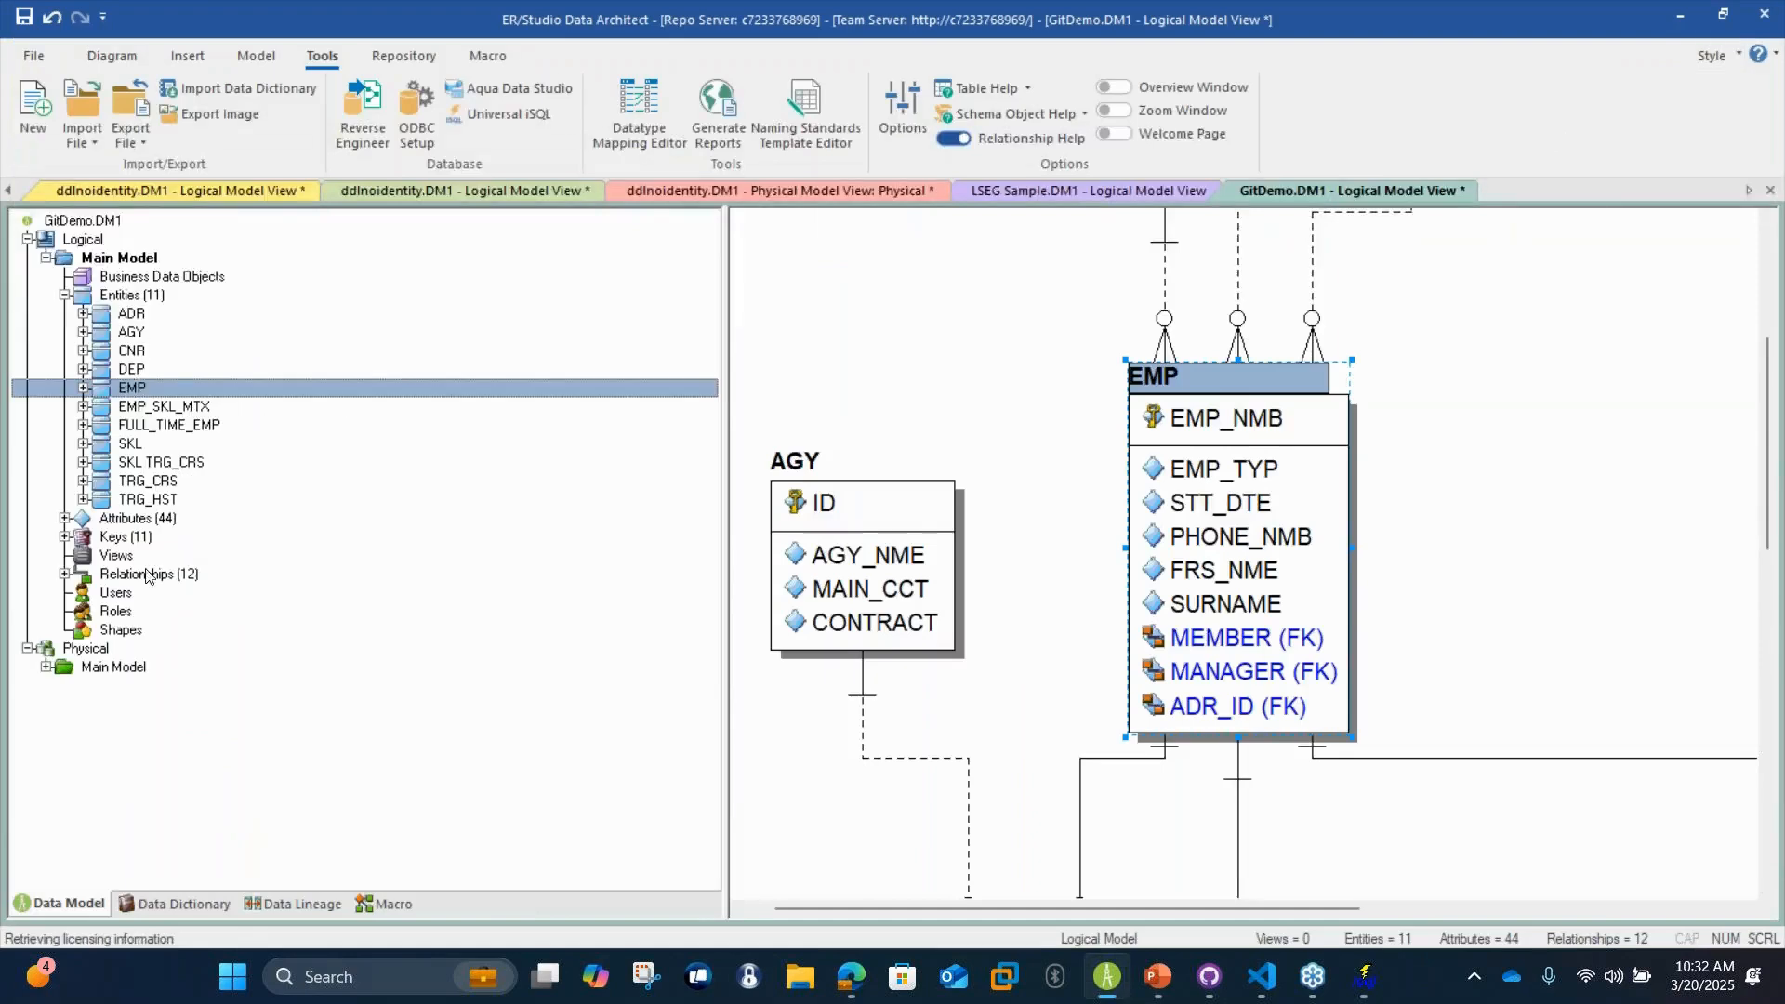
# Start the Compare and Merge Utility for the logical Main Model against another model in this file and proceed to the object selection page
pyautogui.rightClick(137, 277)
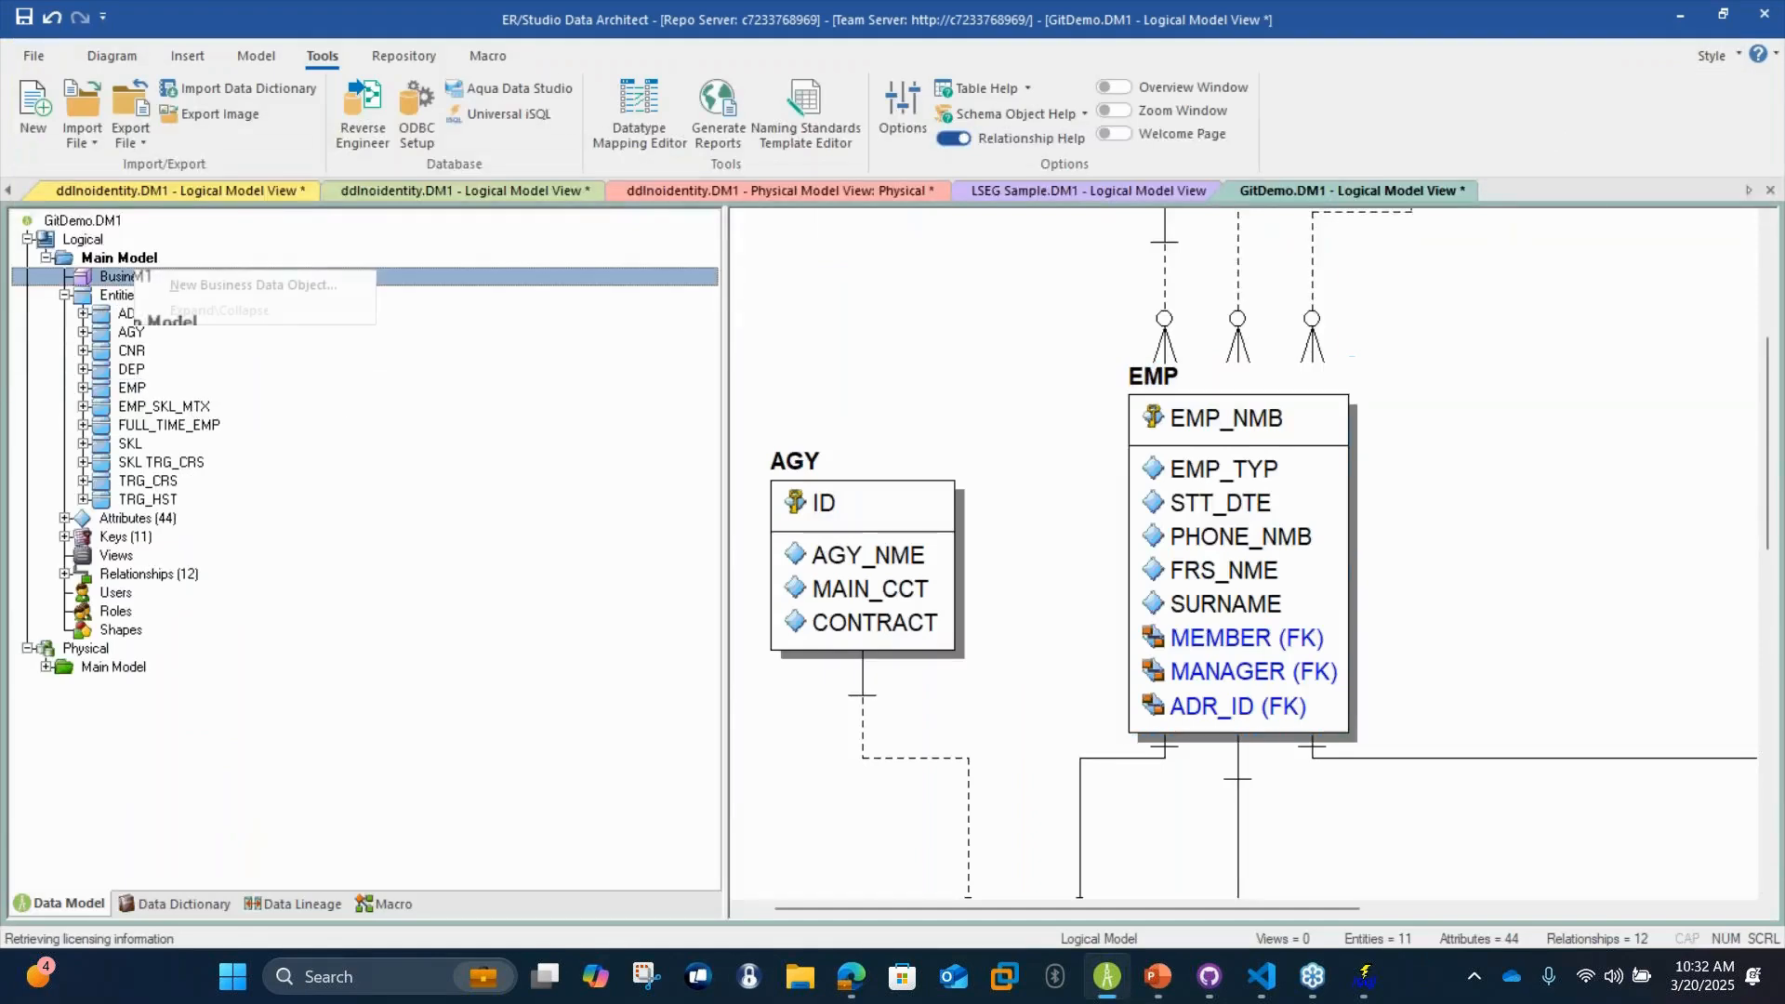
pyautogui.rightClick(140, 261)
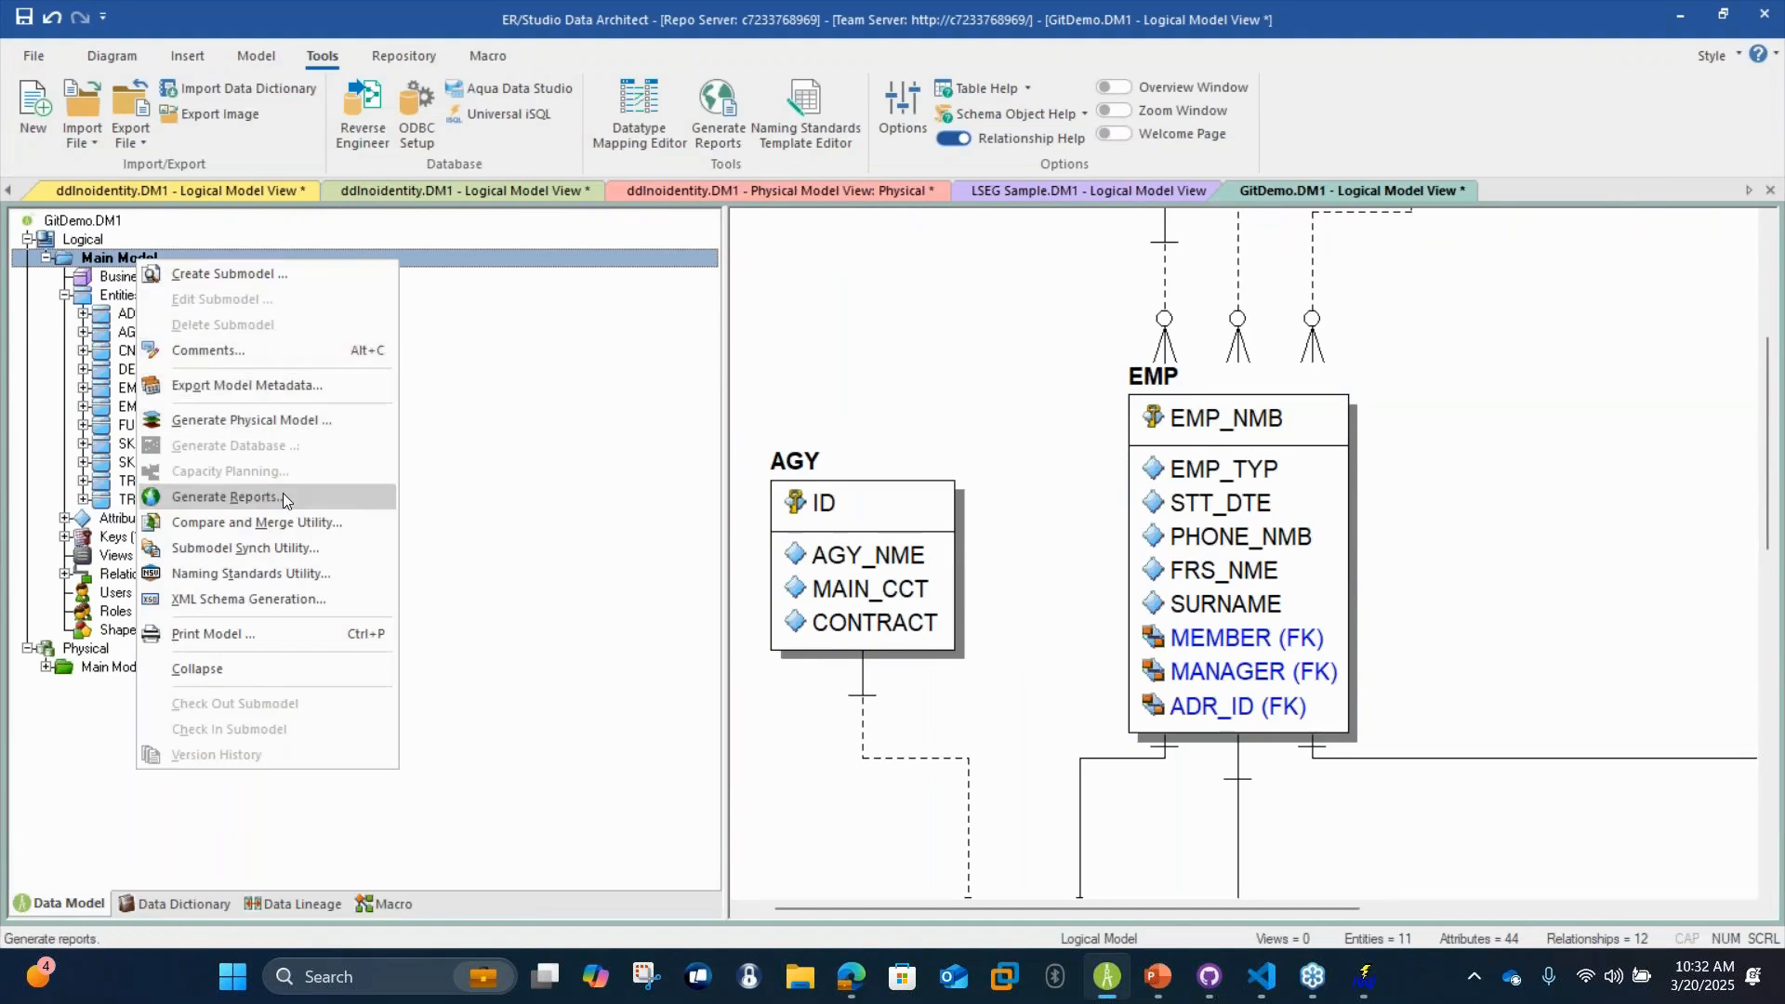
pyautogui.click(286, 523)
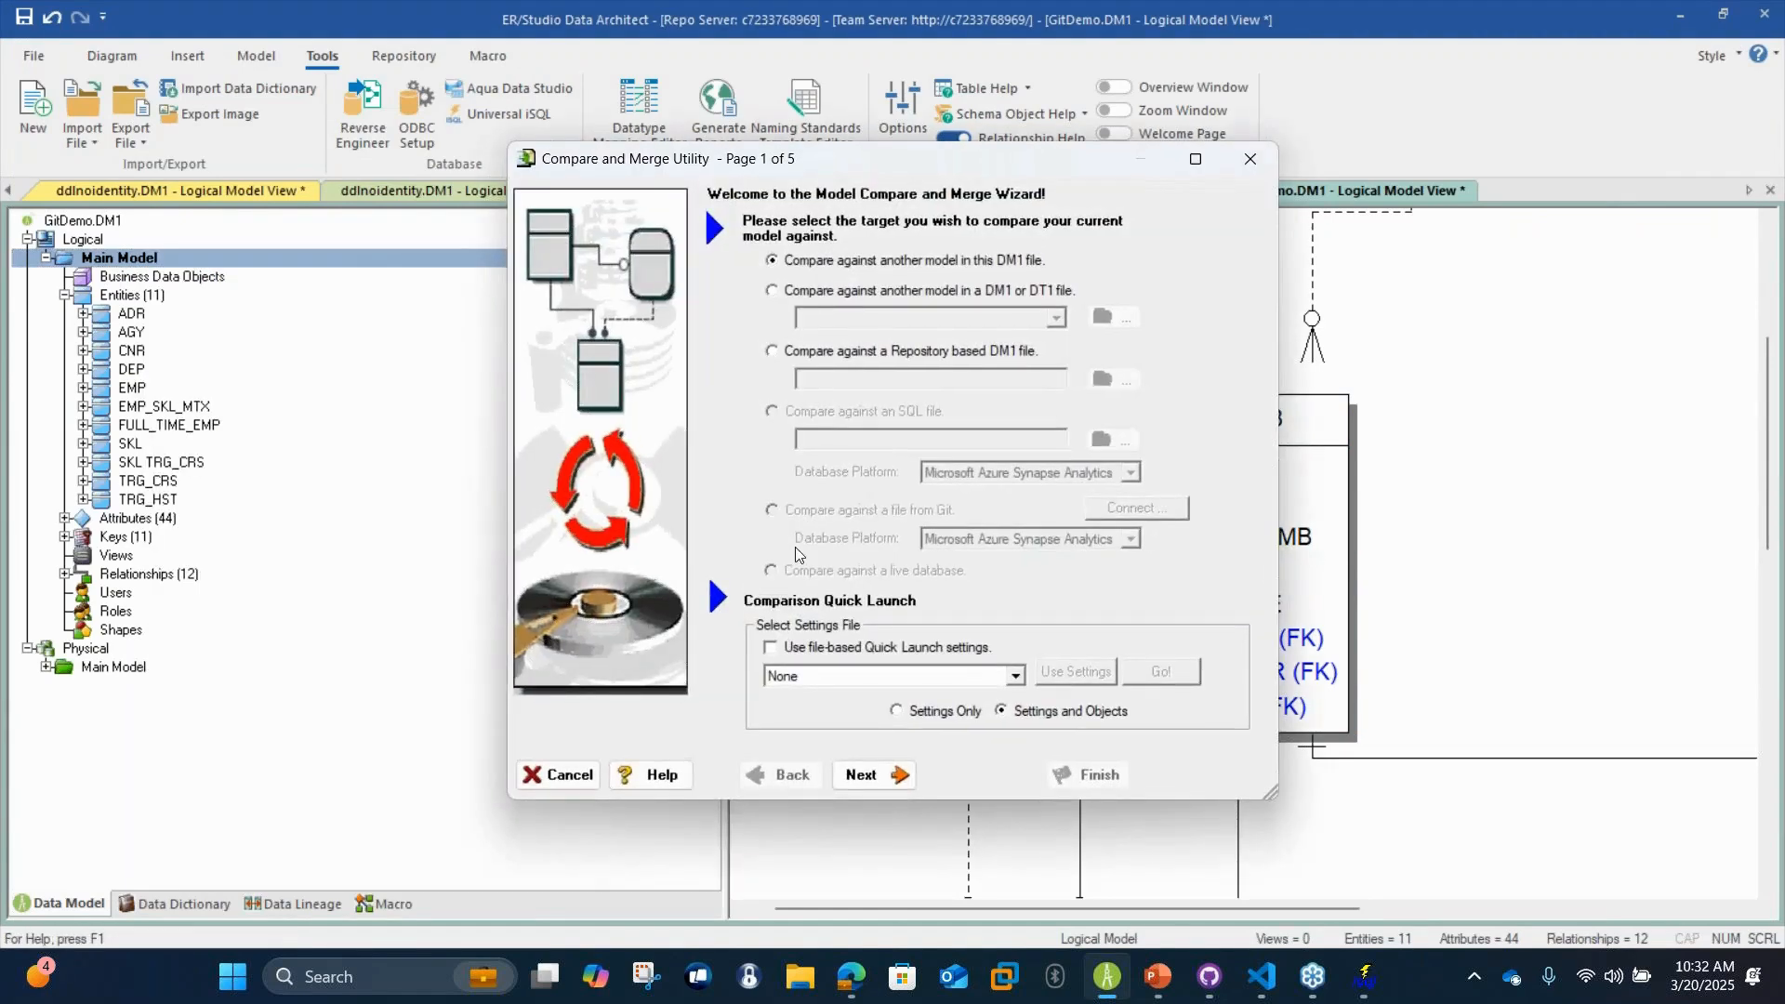
pyautogui.click(810, 650)
pyautogui.click(821, 653)
pyautogui.click(898, 784)
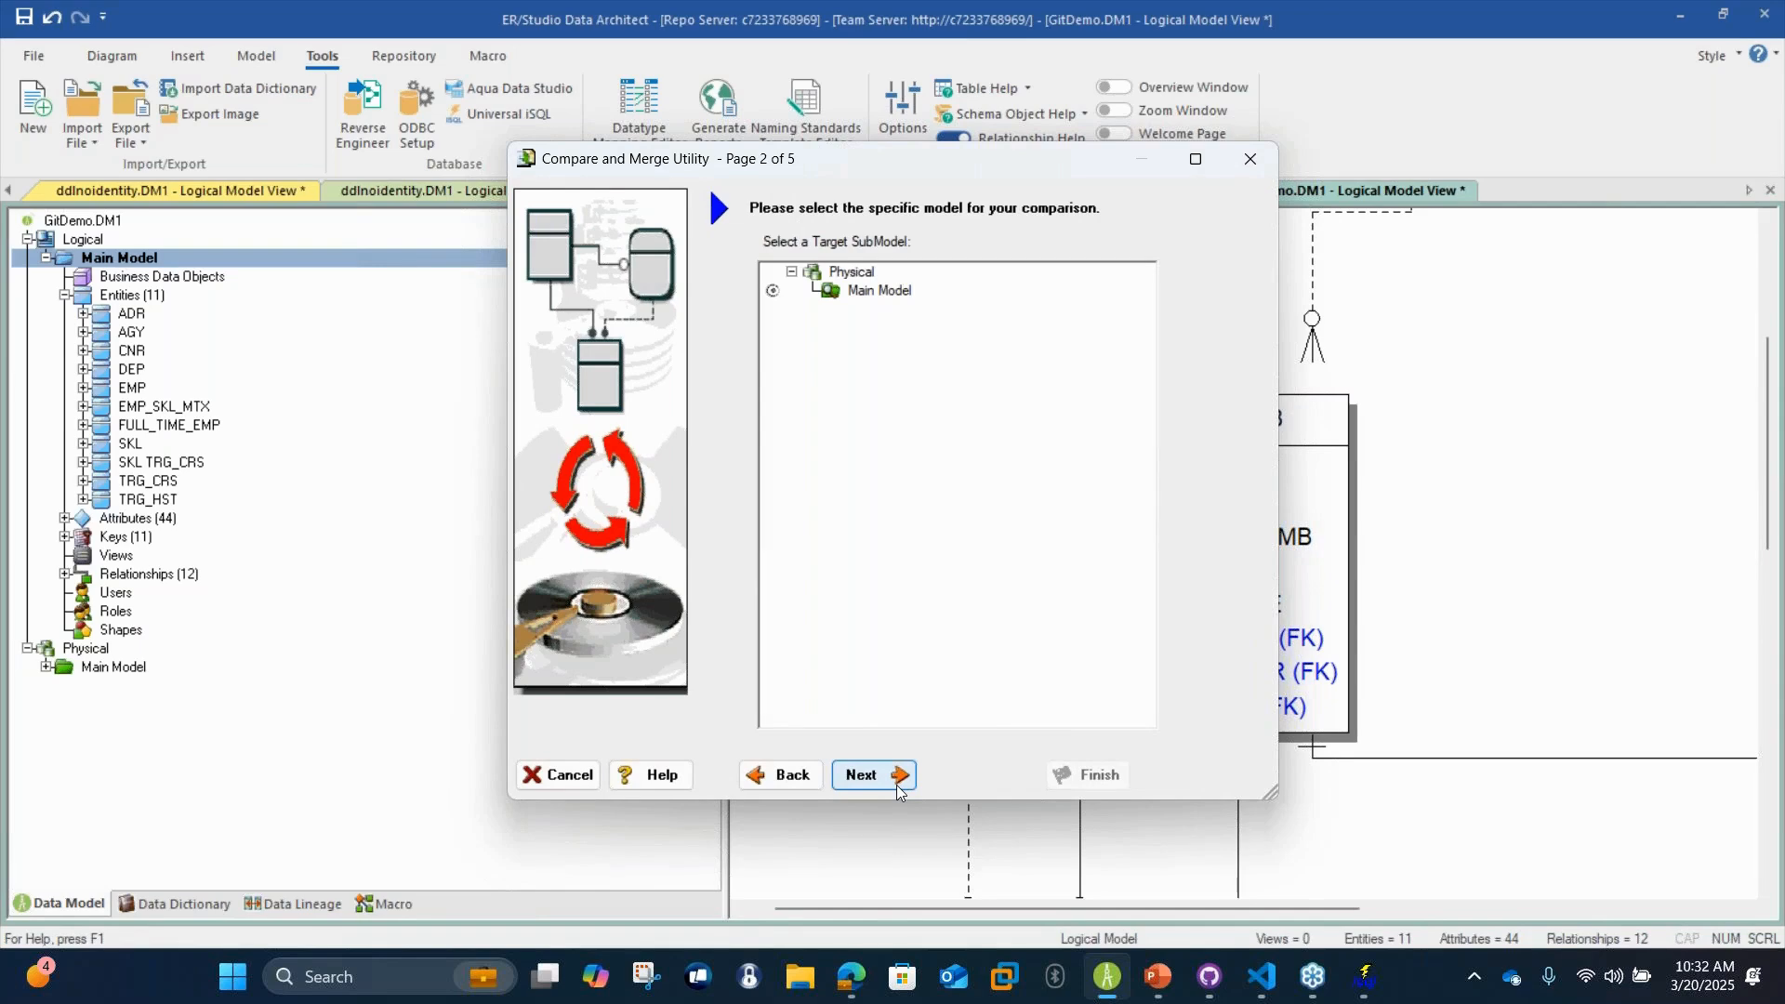
pyautogui.click(874, 775)
pyautogui.click(874, 774)
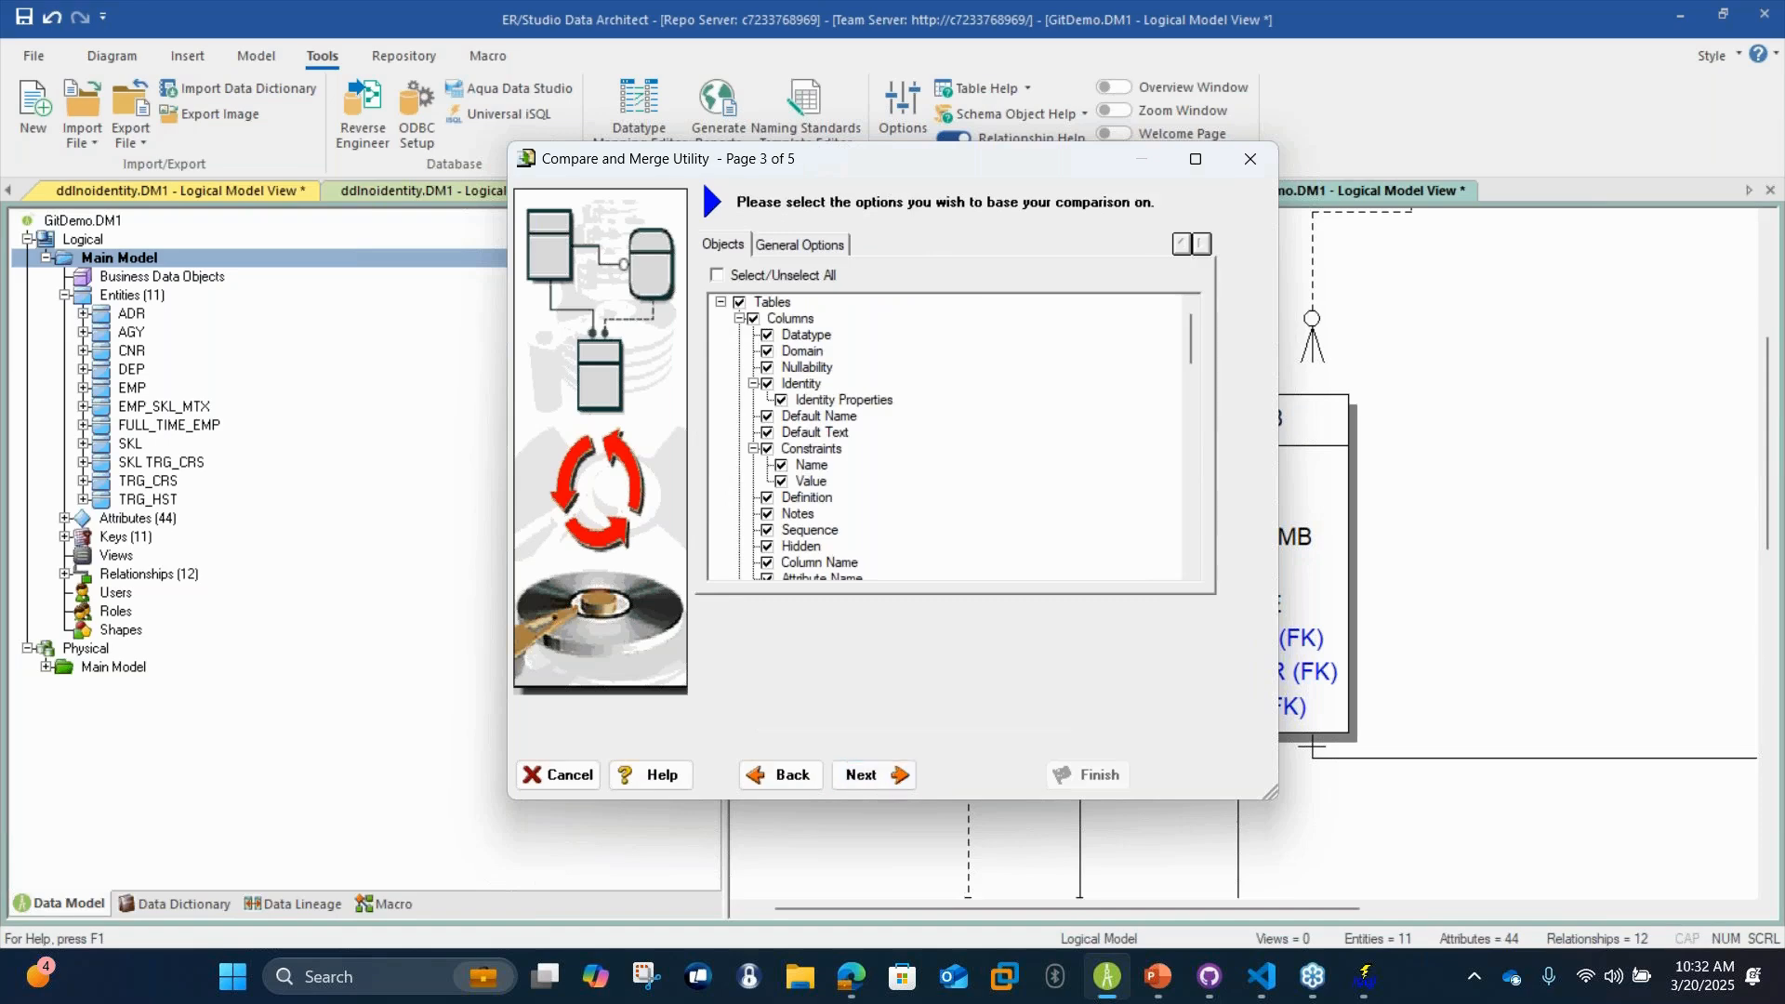
# Dismiss the named Quick Launch save, enable file-based Quick Launch settings, and save them as the CMO file compare_objects
pyautogui.click(1100, 604)
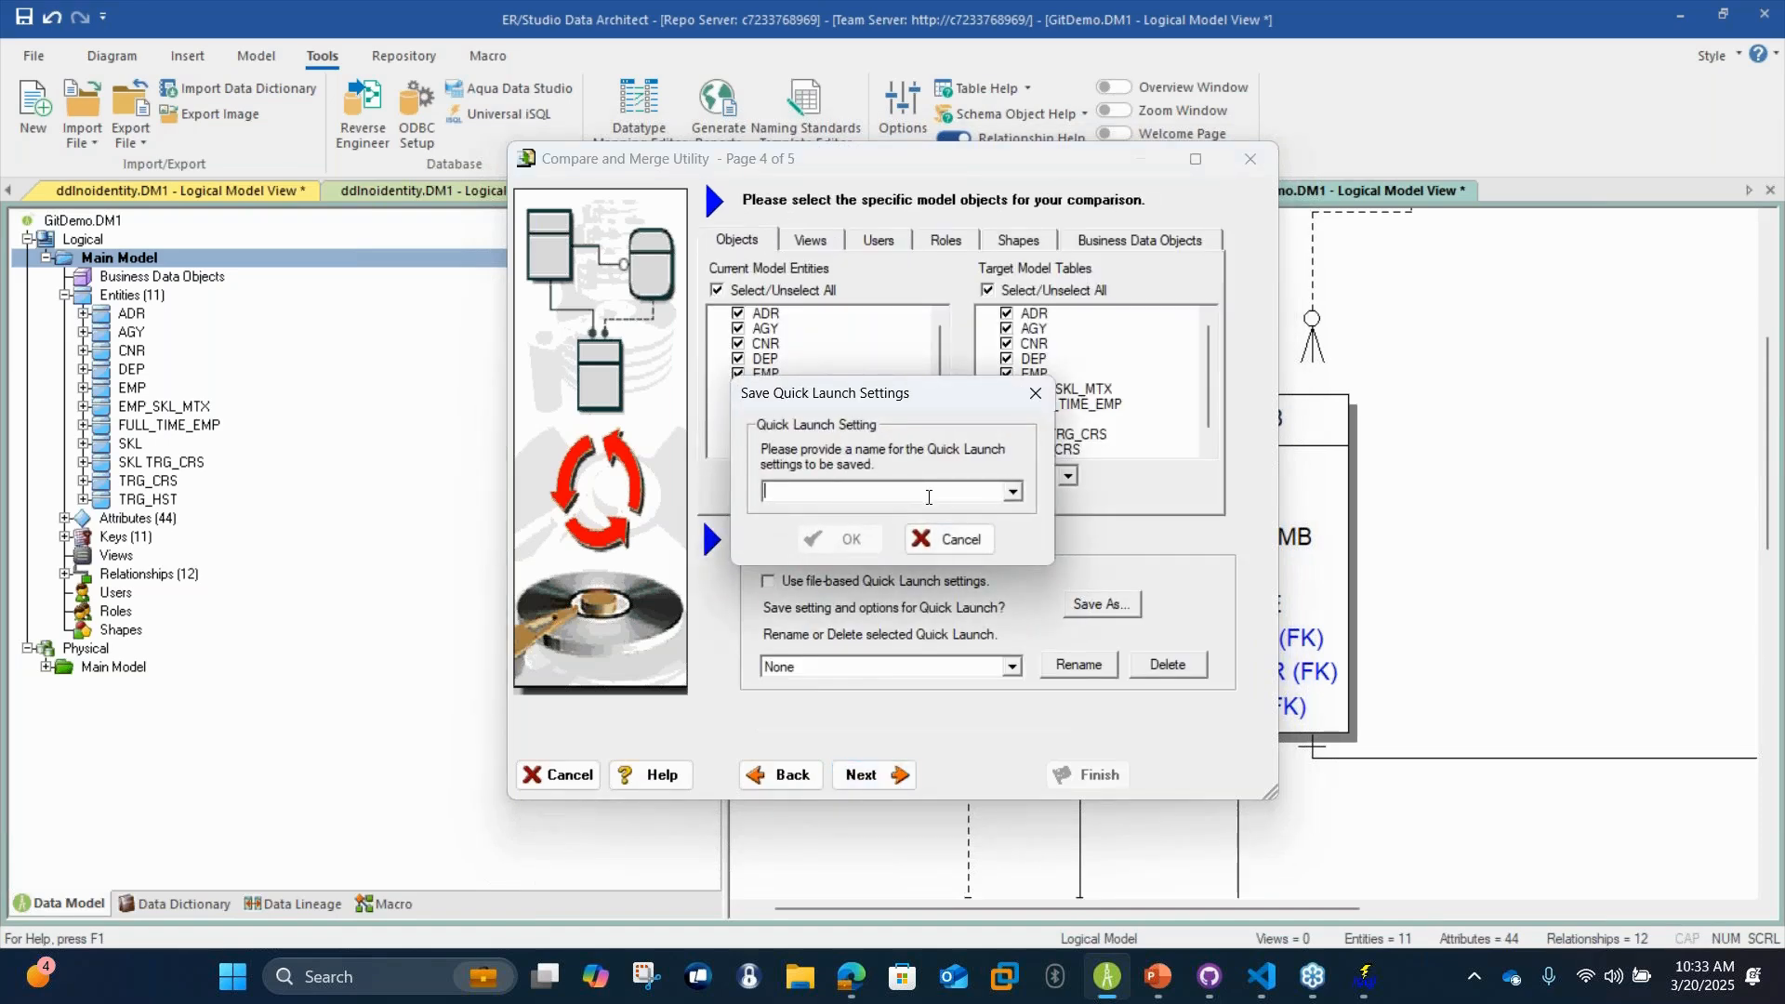
pyautogui.click(948, 539)
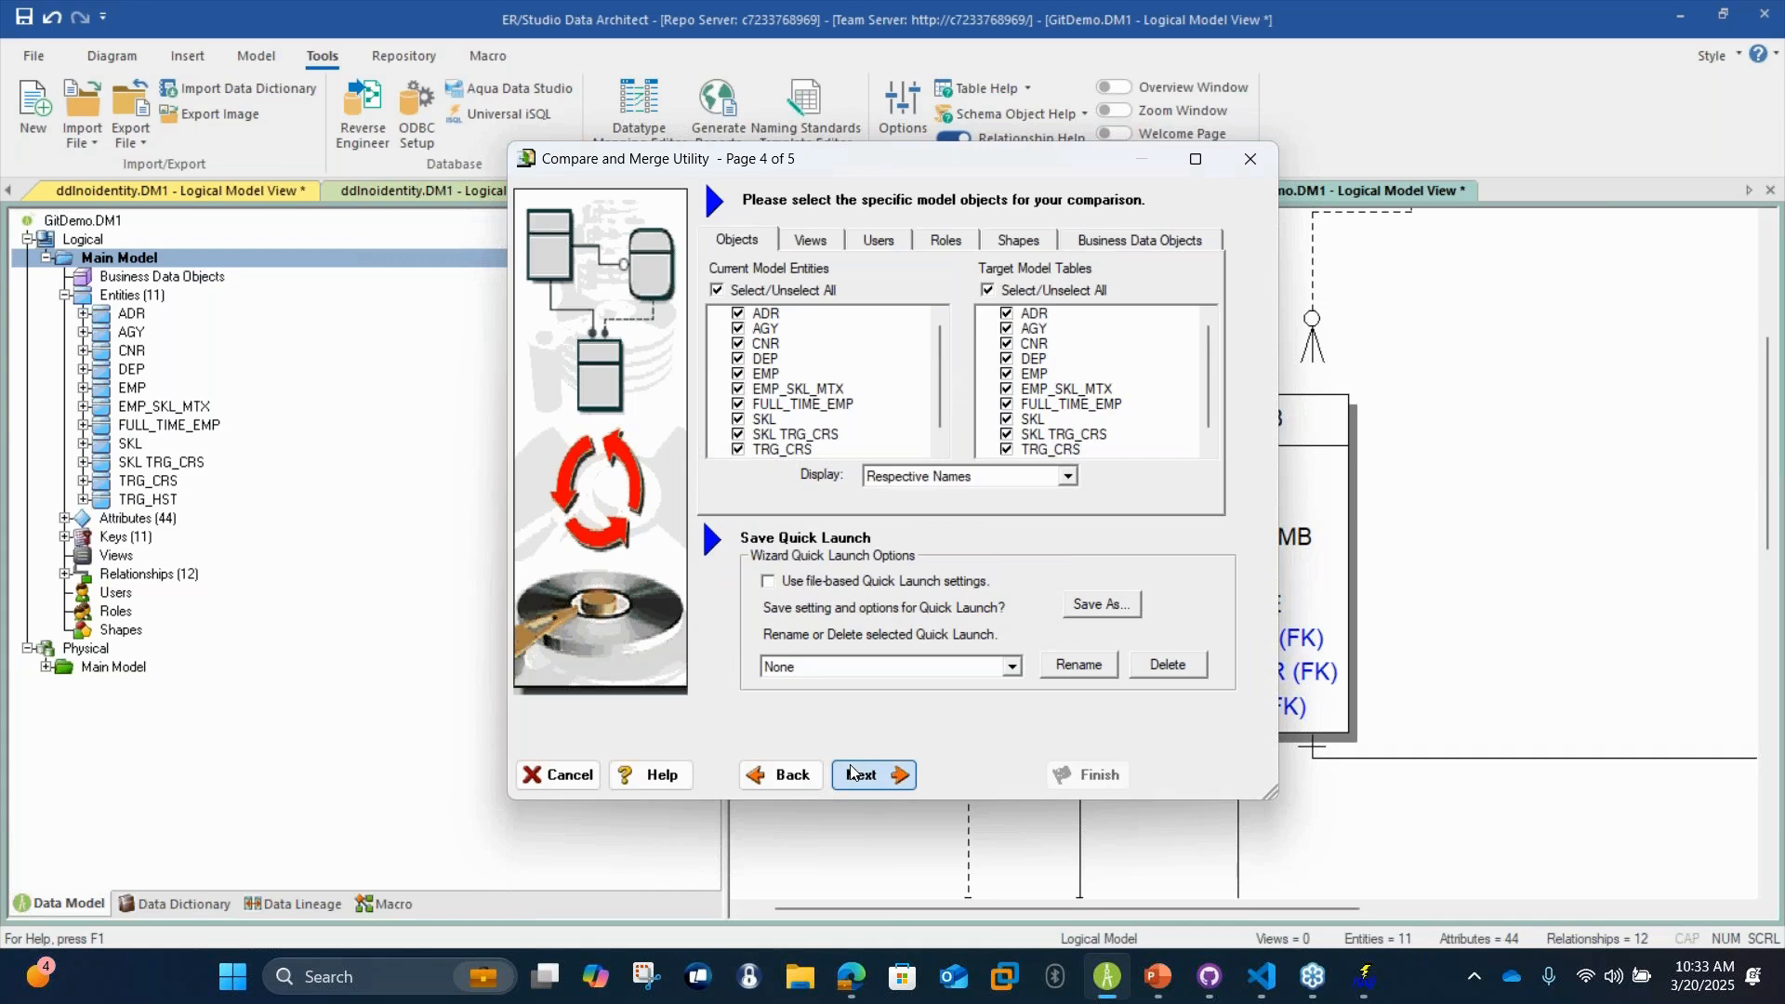
pyautogui.click(875, 581)
pyautogui.click(1083, 606)
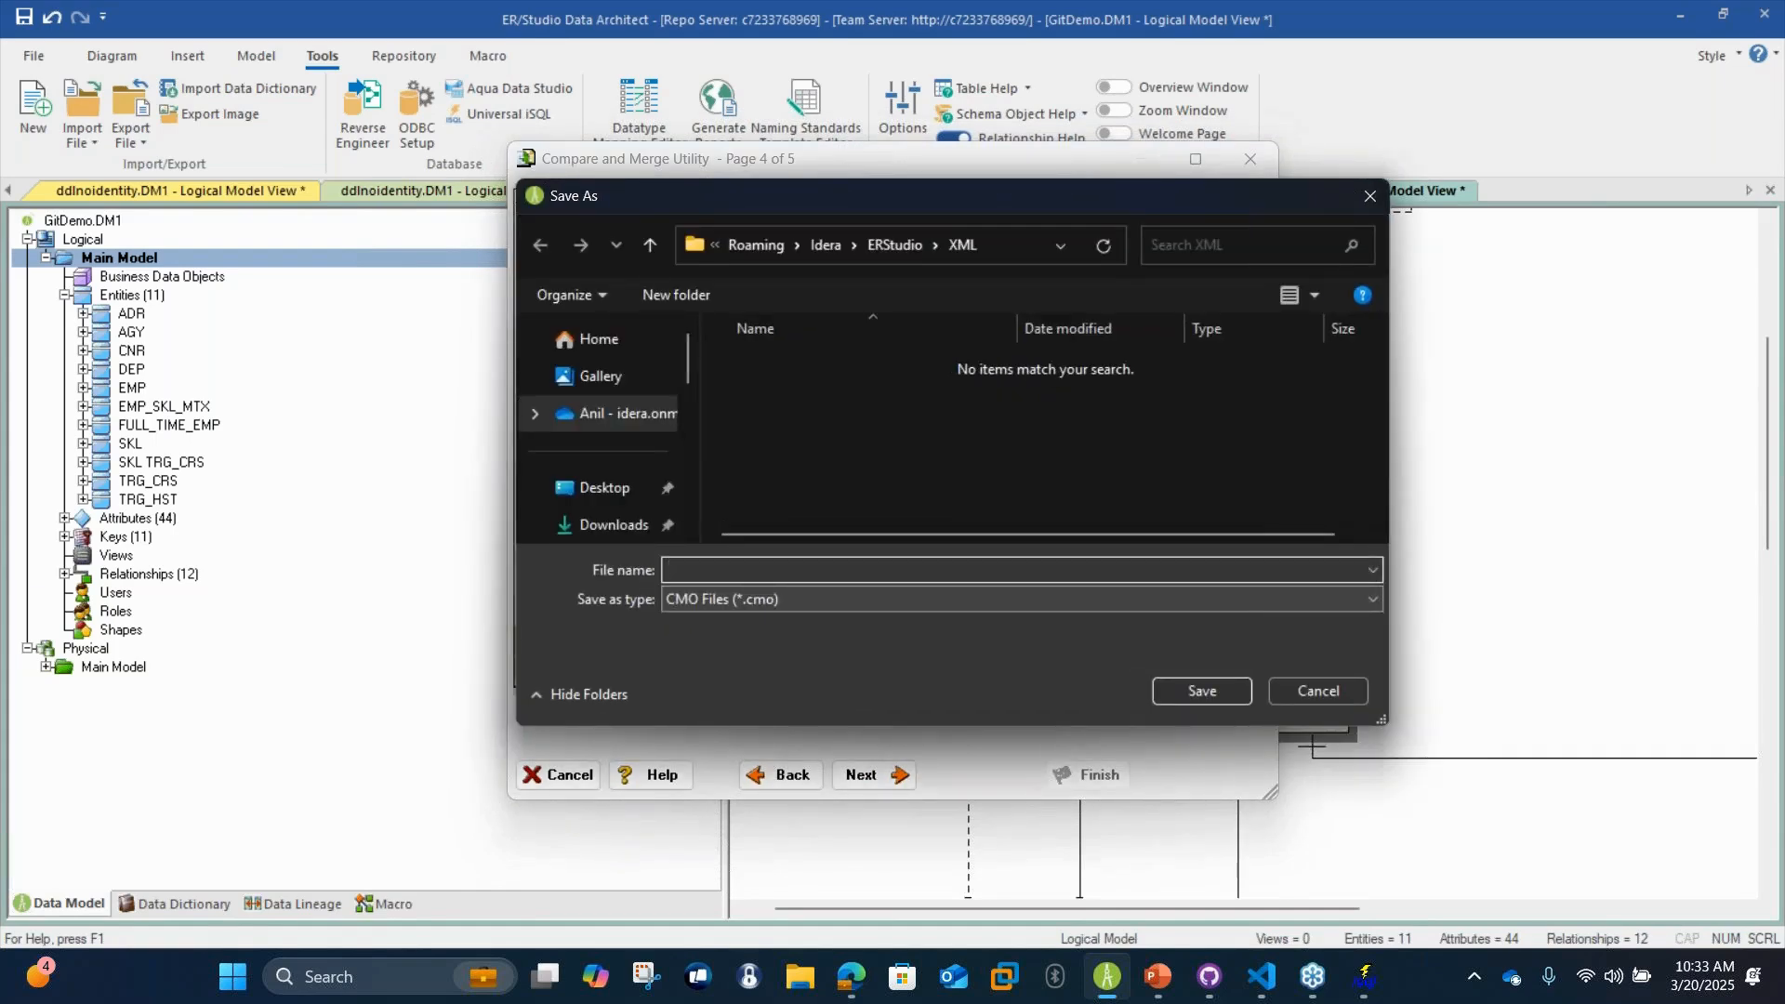
pyautogui.write('compare_objects')
pyautogui.press('Return')
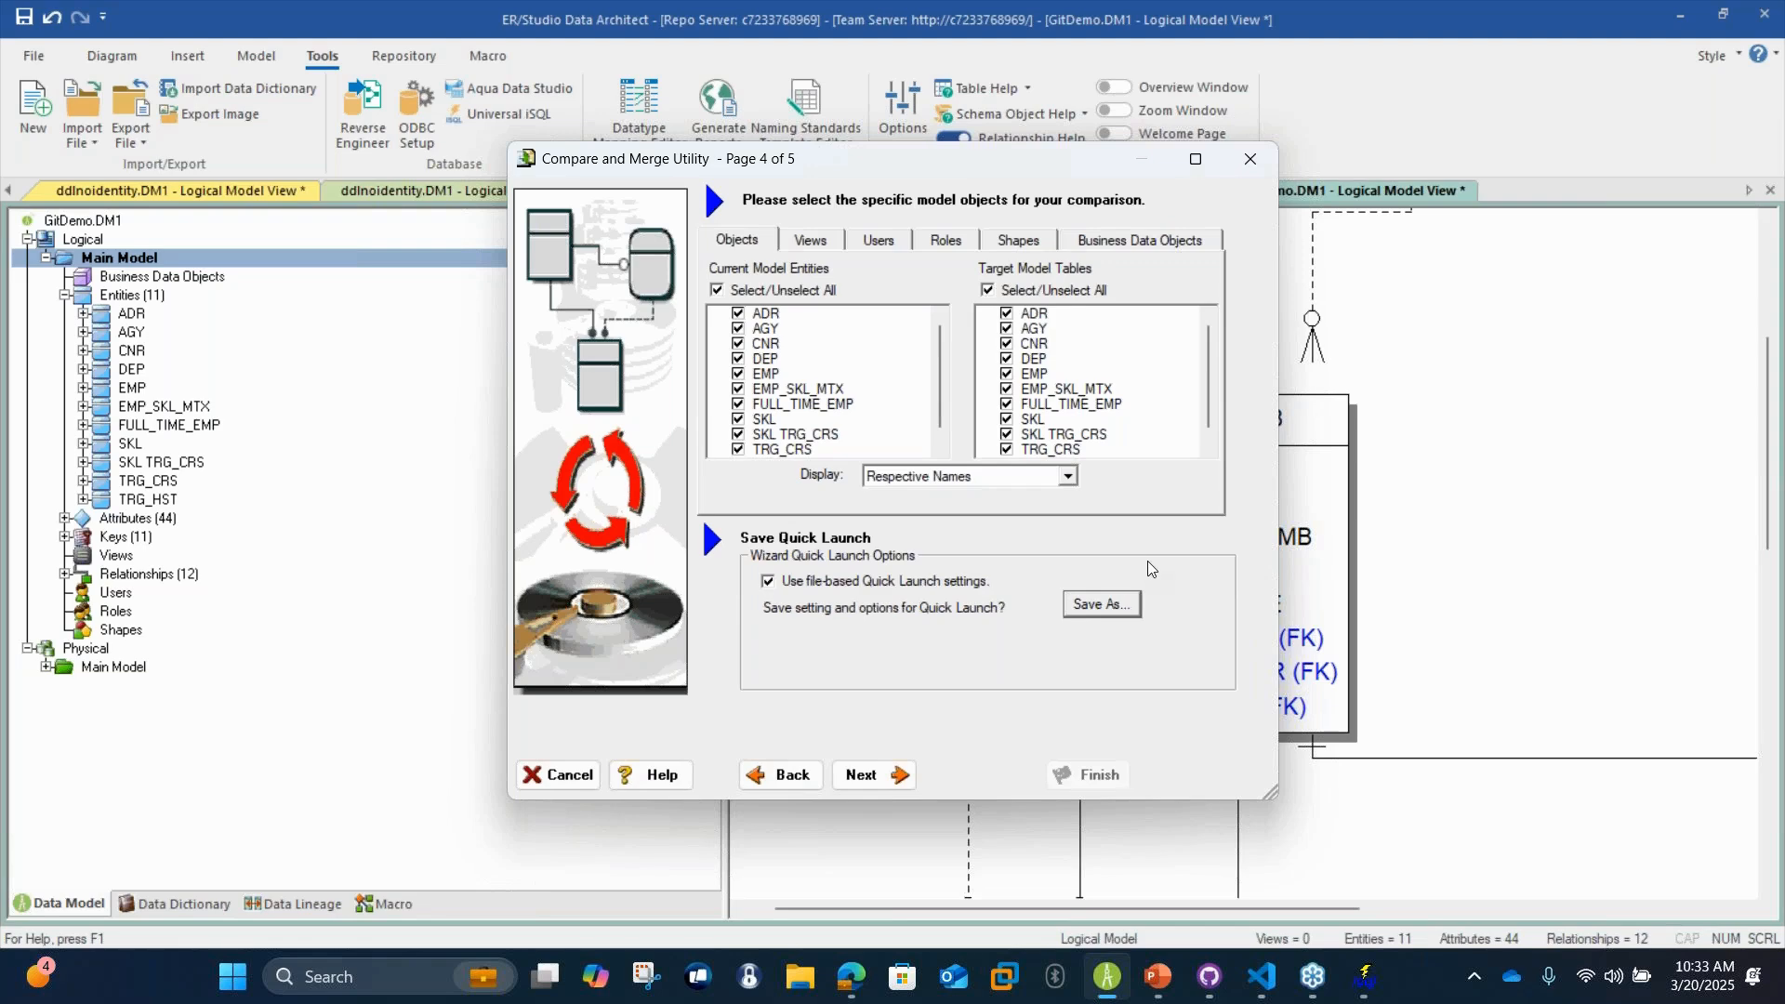
# Check the Business Data Objects selection for the comparison and cancel the Compare and Merge Utility
pyautogui.click(1130, 240)
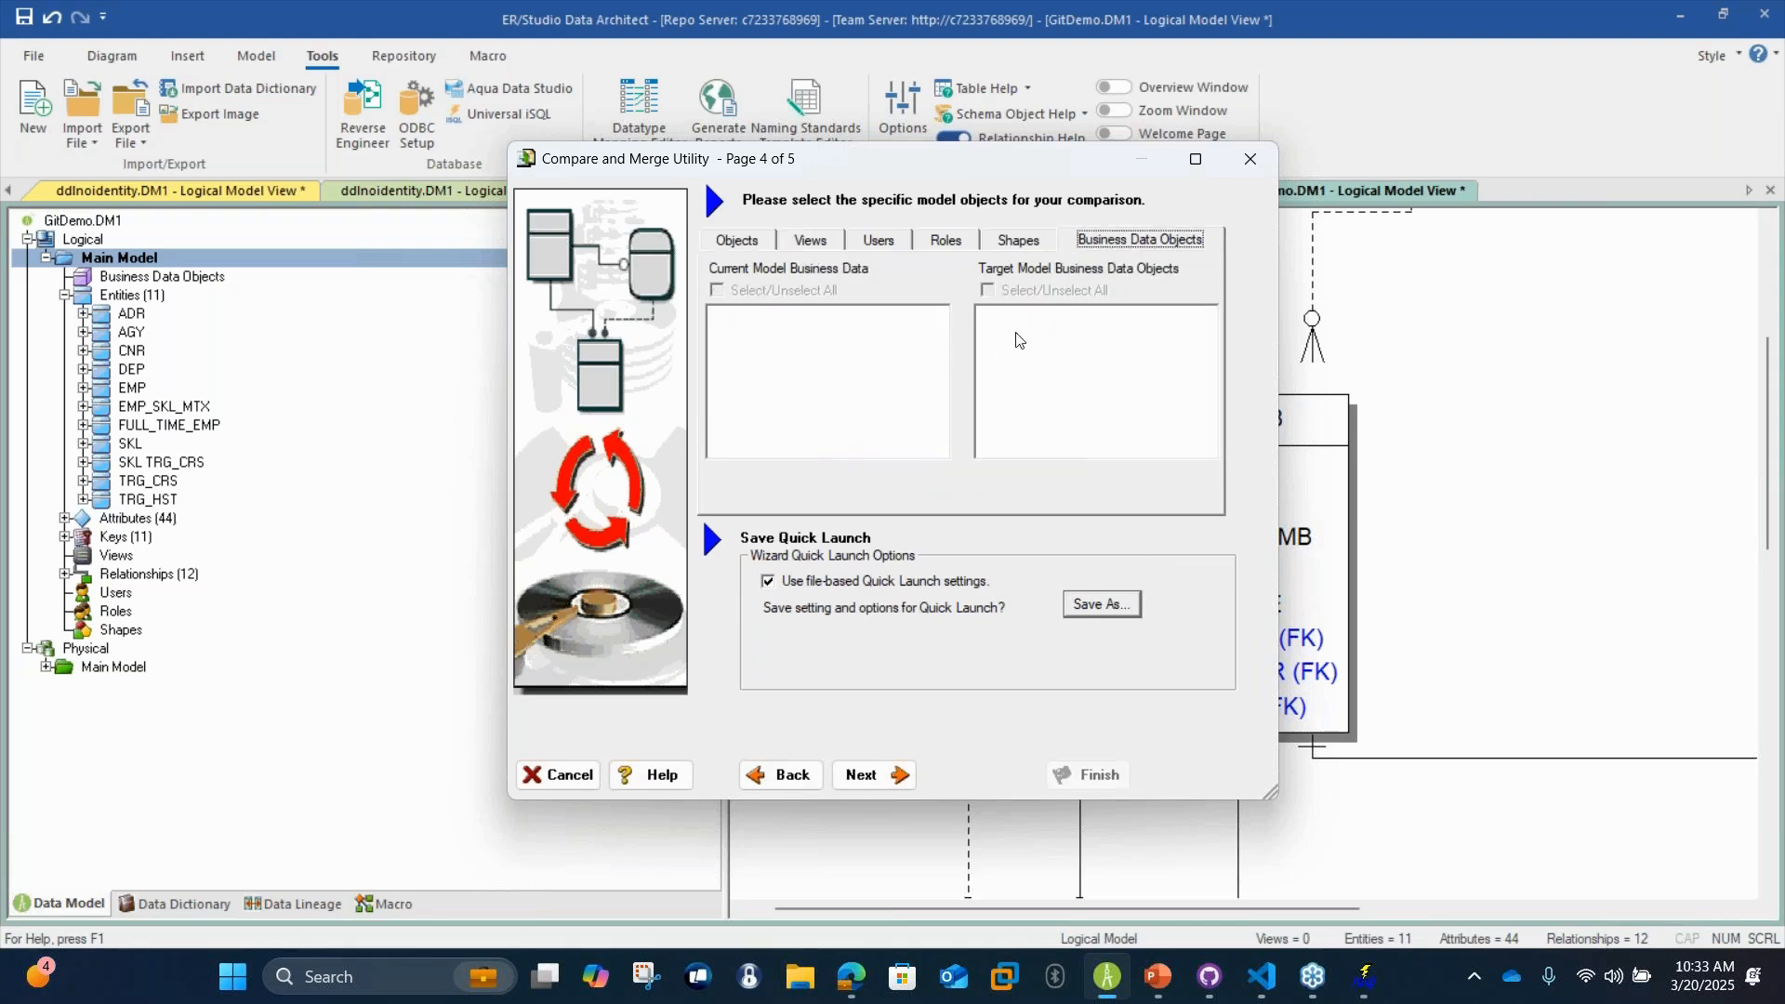
pyautogui.click(558, 775)
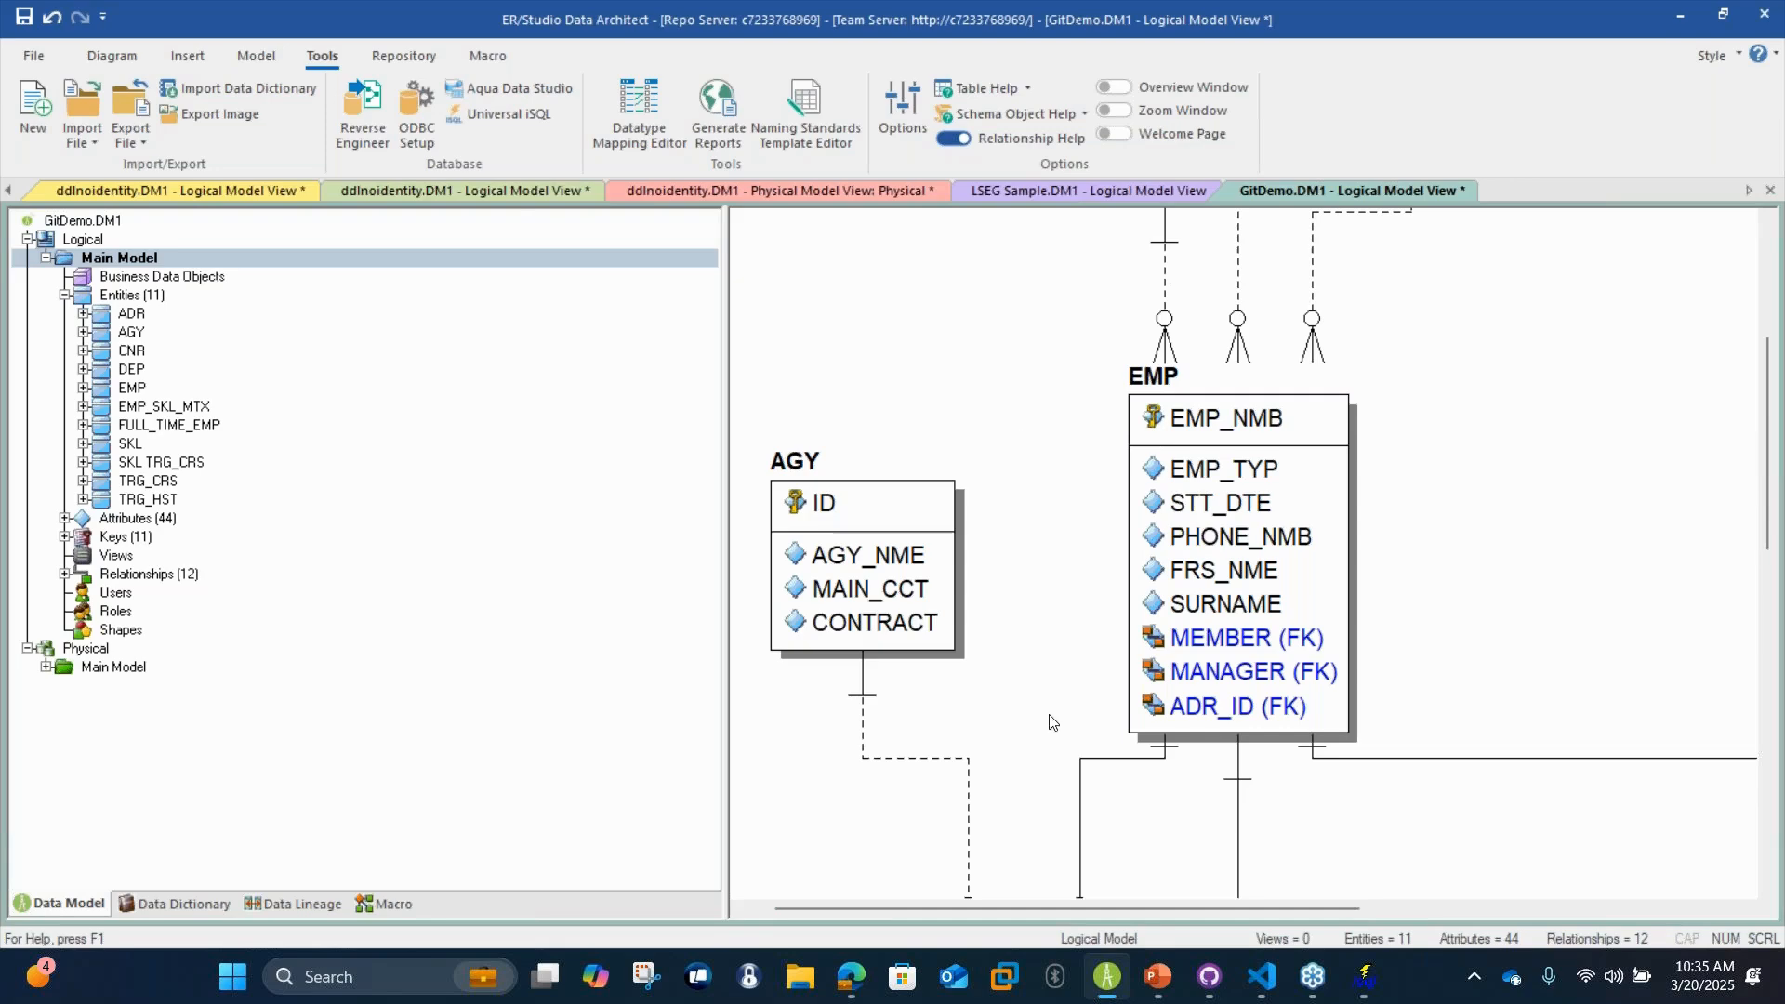
# Switch to the PowerPoint slide show with the closing "Thank You!" slide
pyautogui.moveTo(1158, 976)
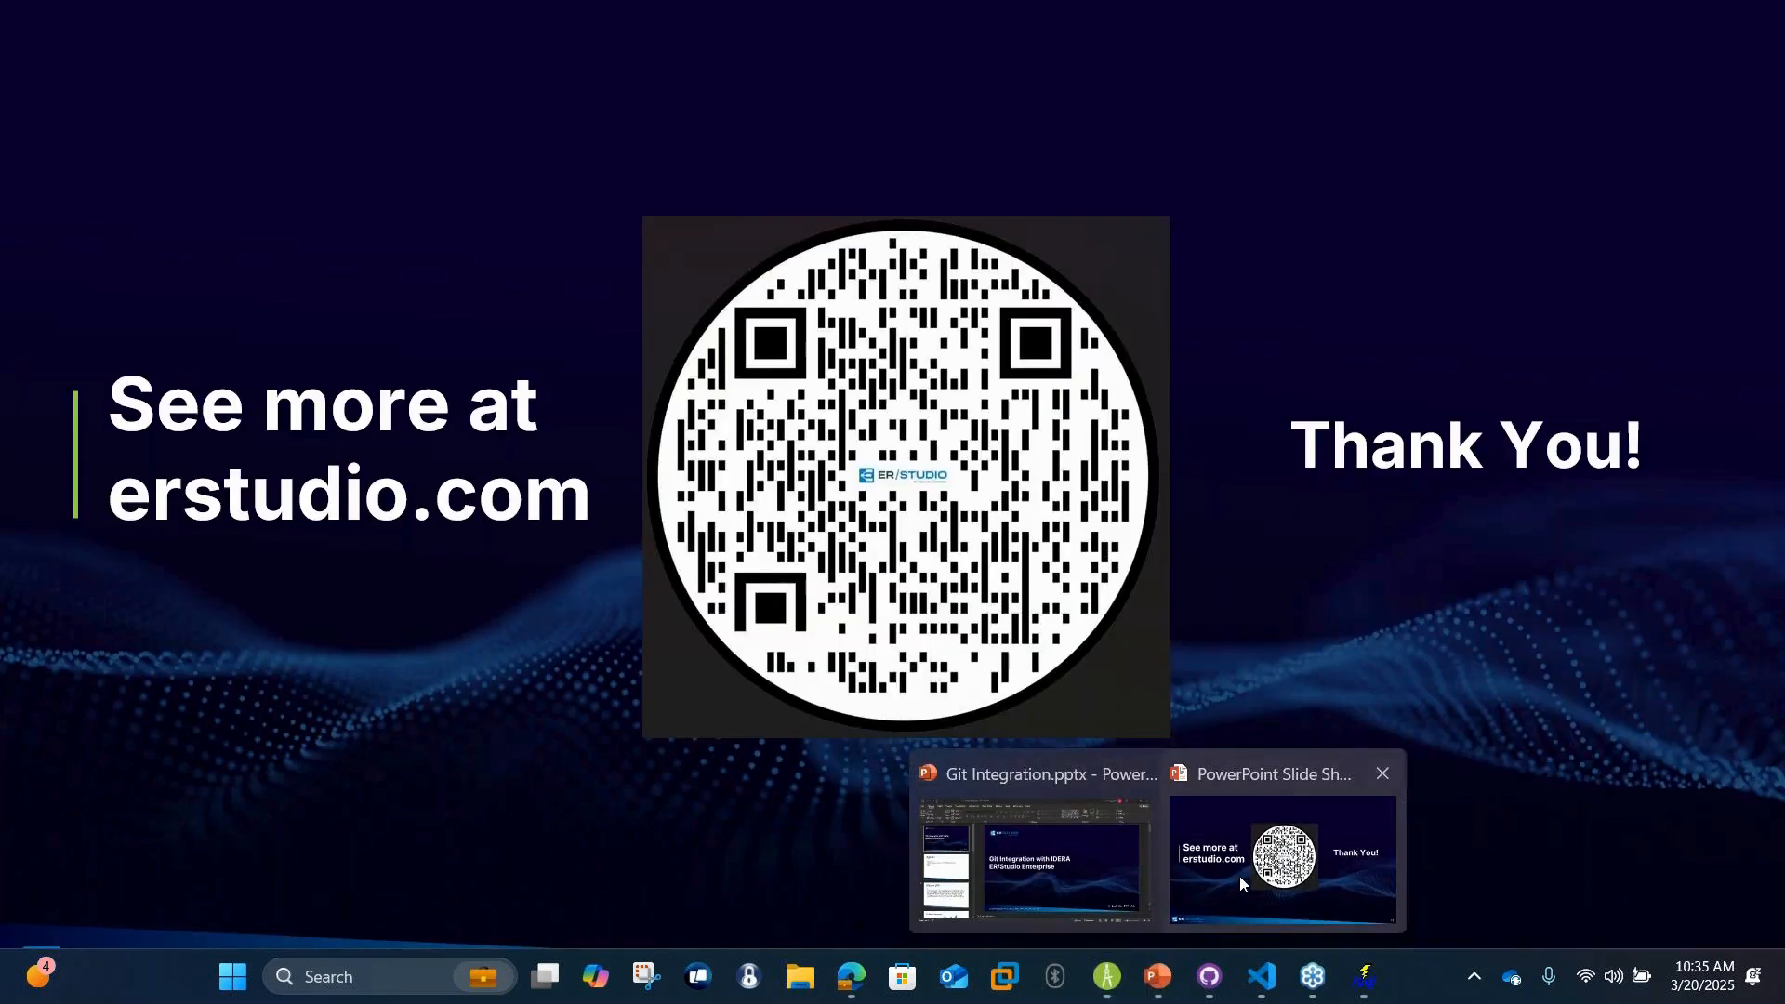
pyautogui.click(1240, 874)
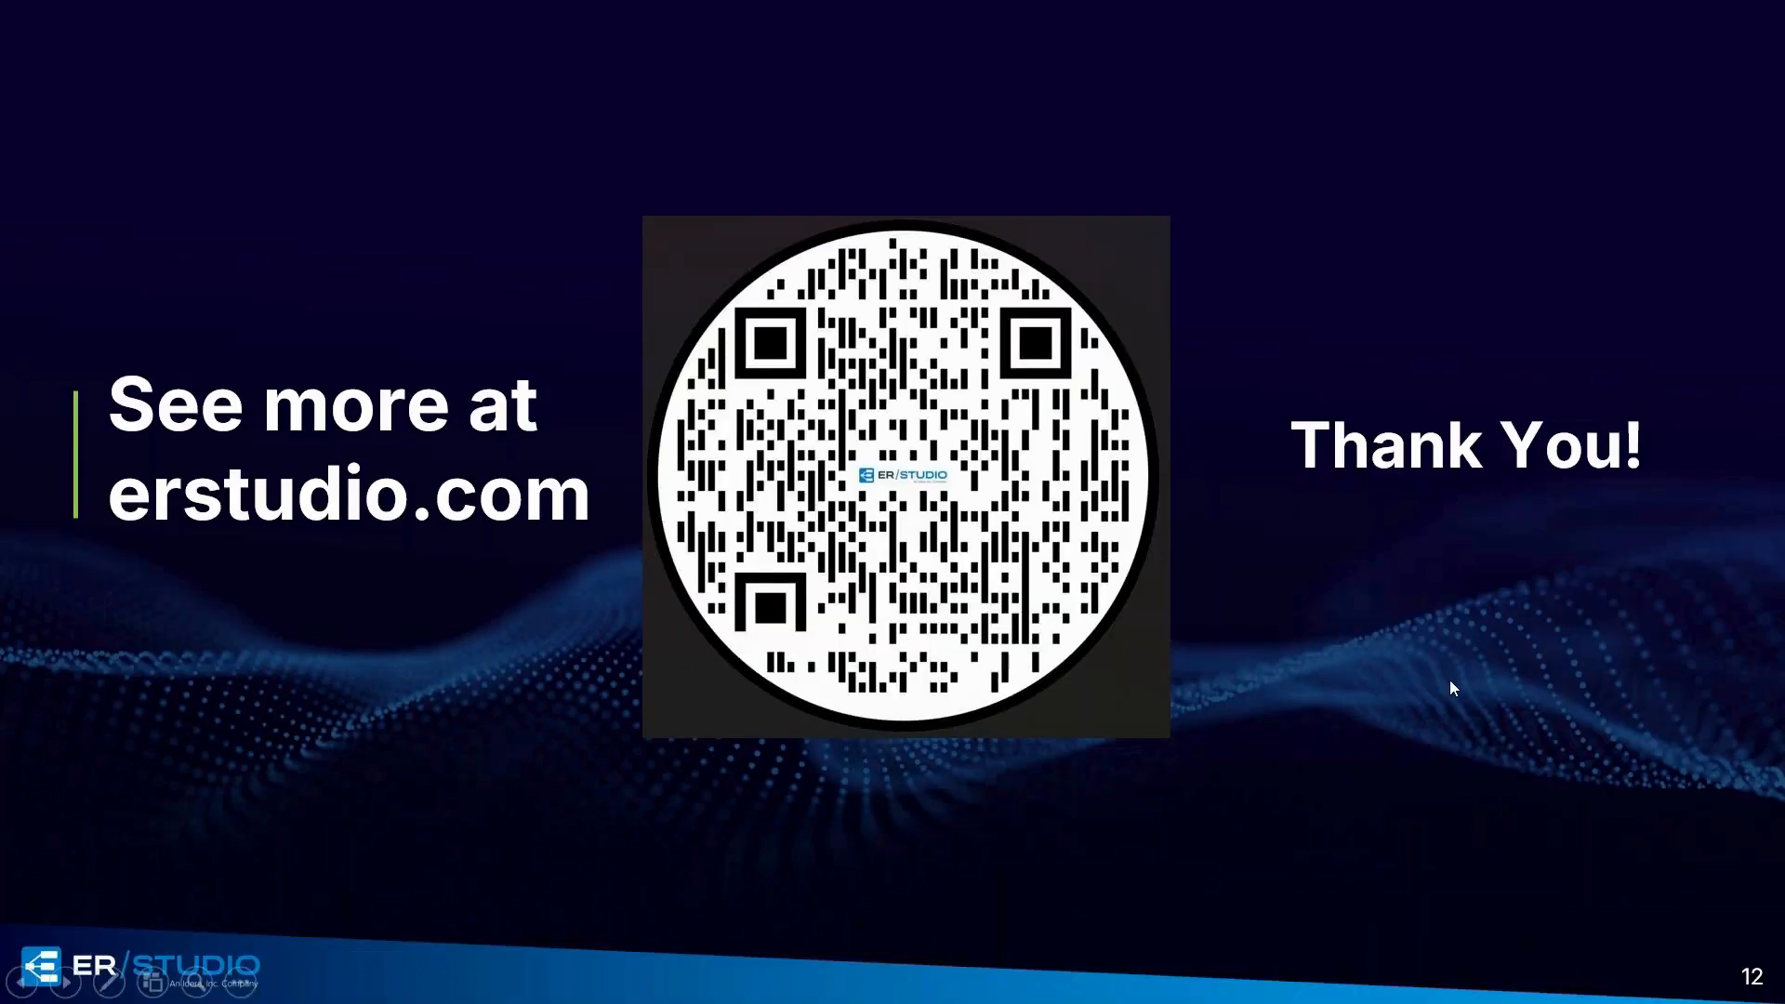